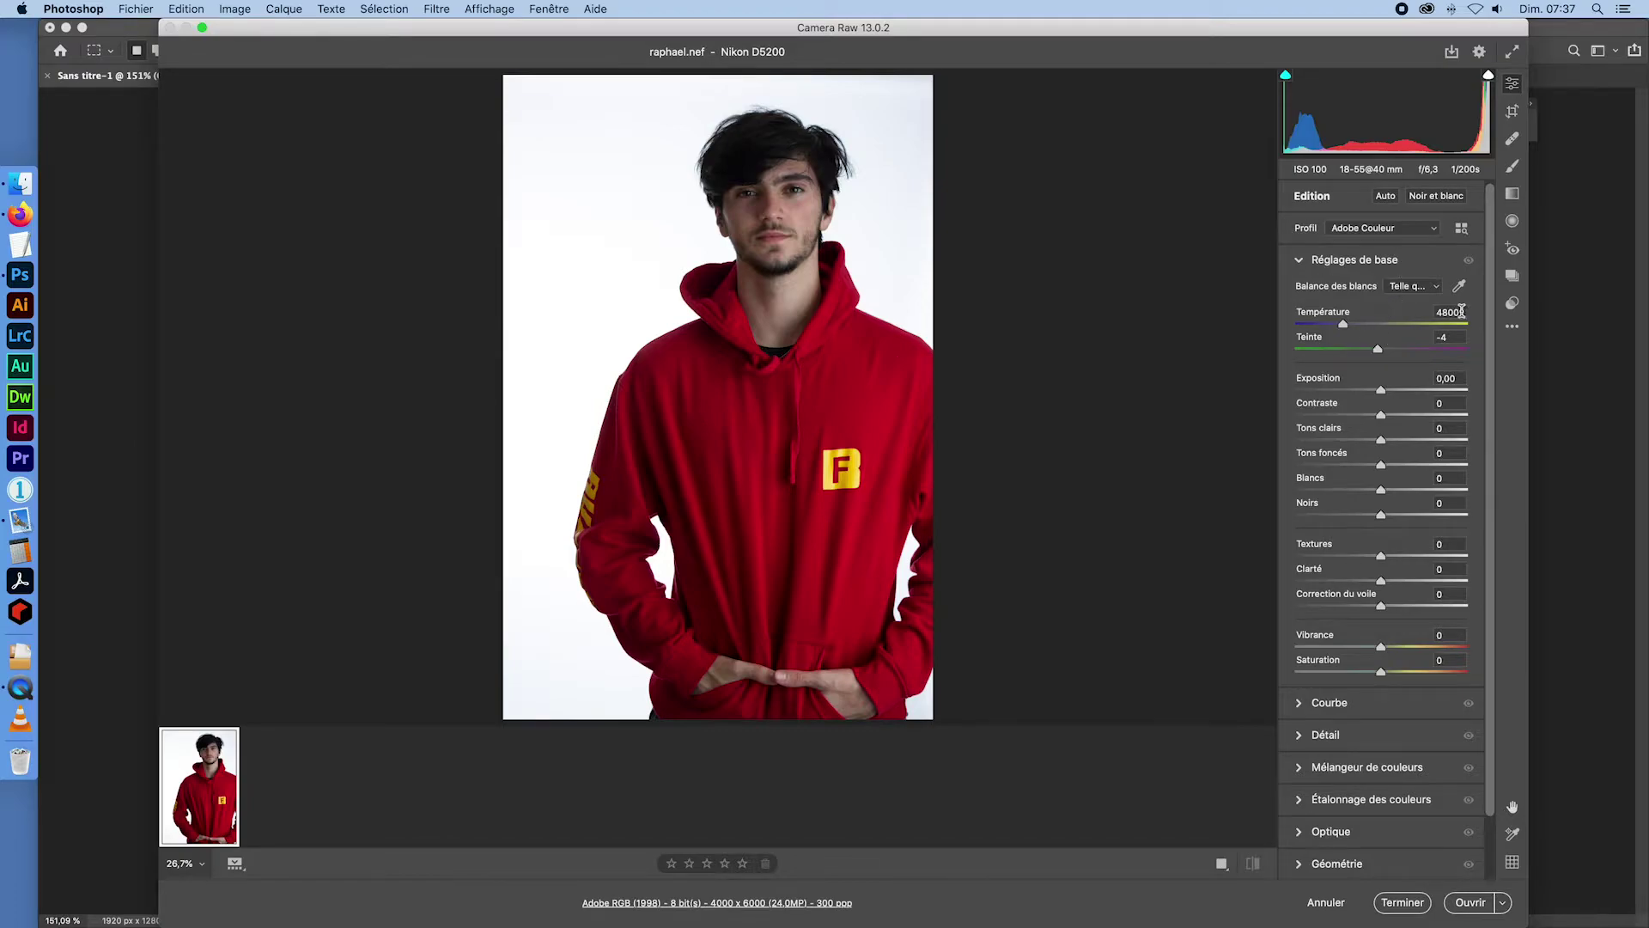
- Warm the portrait's white balance by setting the Température to 5900, checking the face up close
left_click(778, 211)
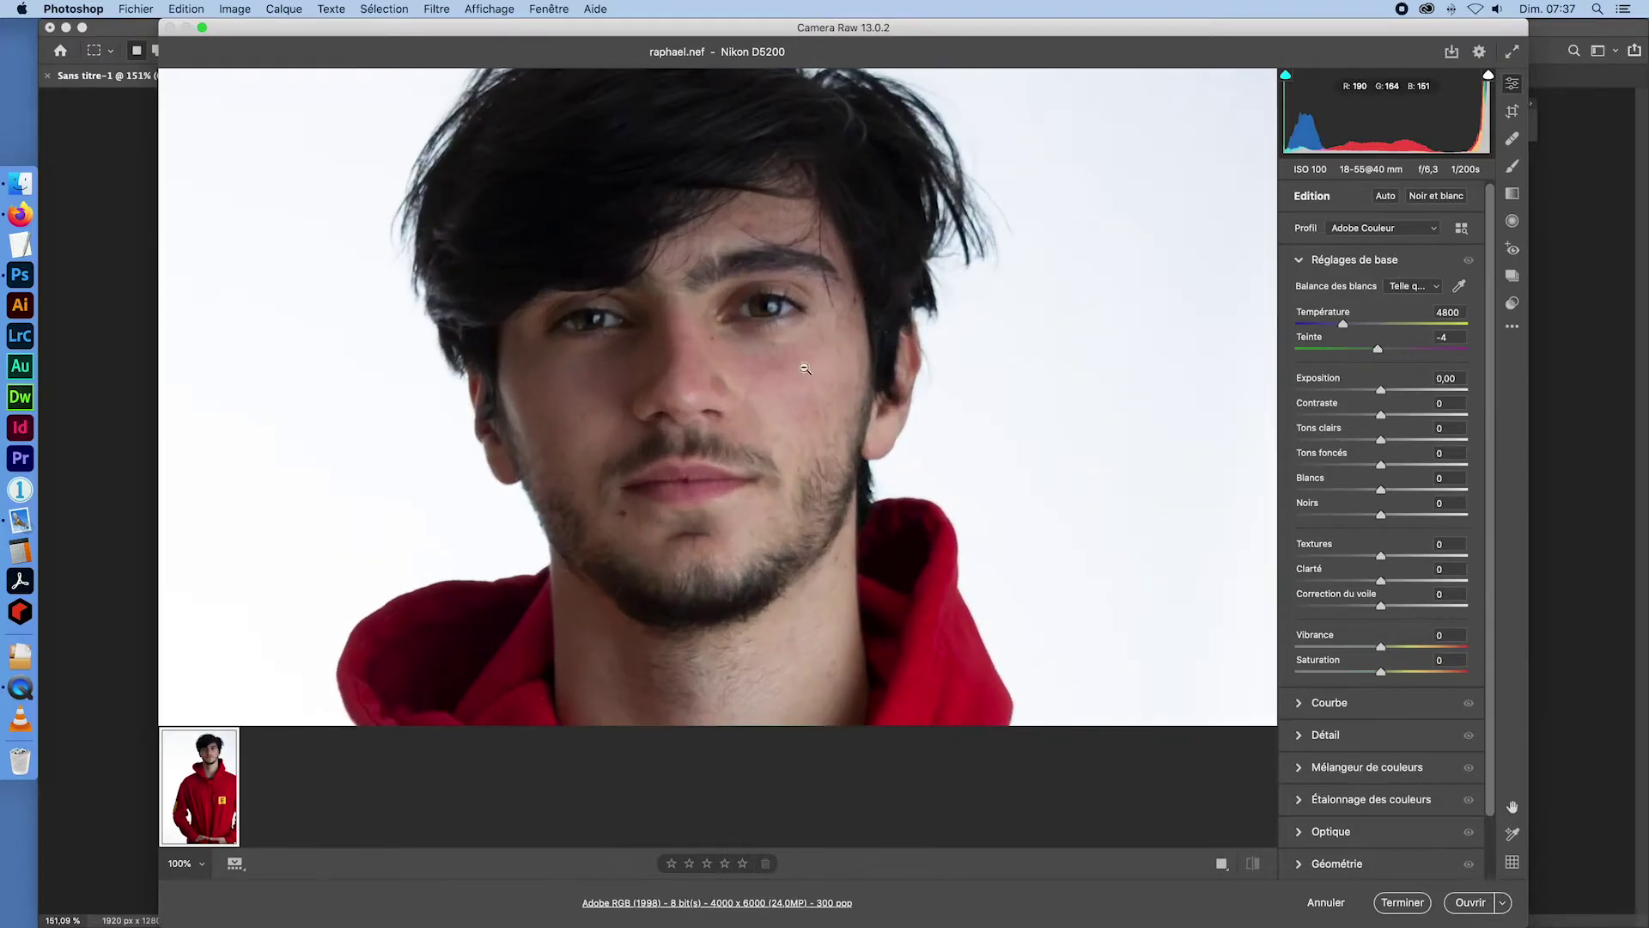
left_click_drag(1346, 327, 1359, 325)
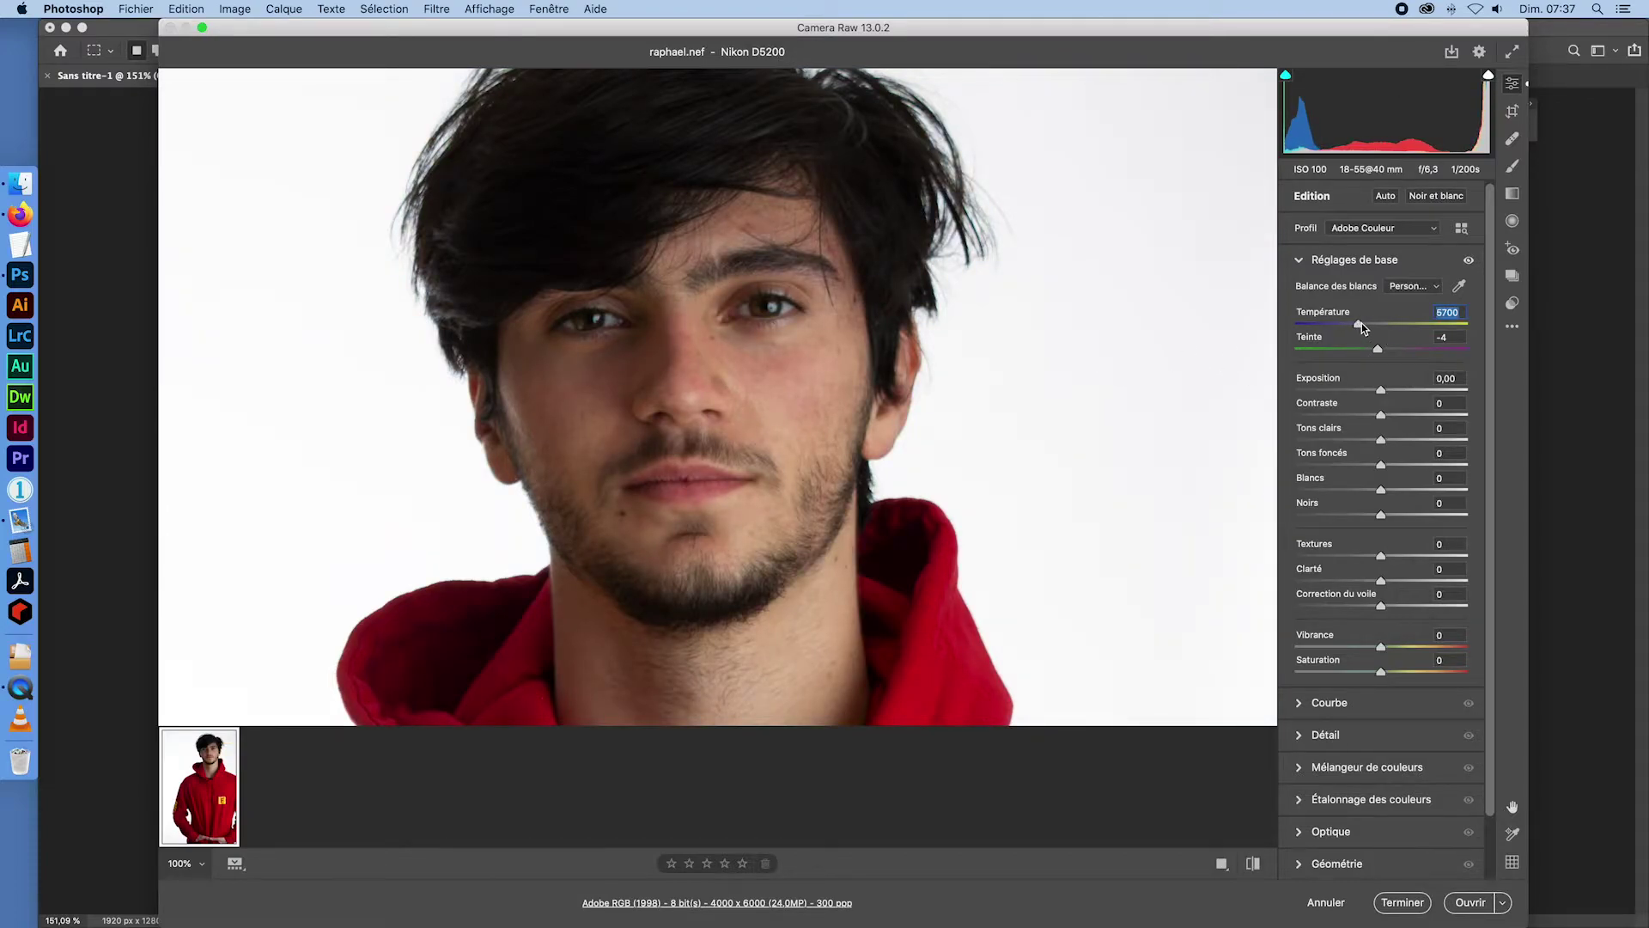
left_click_drag(1361, 327, 1366, 327)
key("alt")
left_click(833, 375)
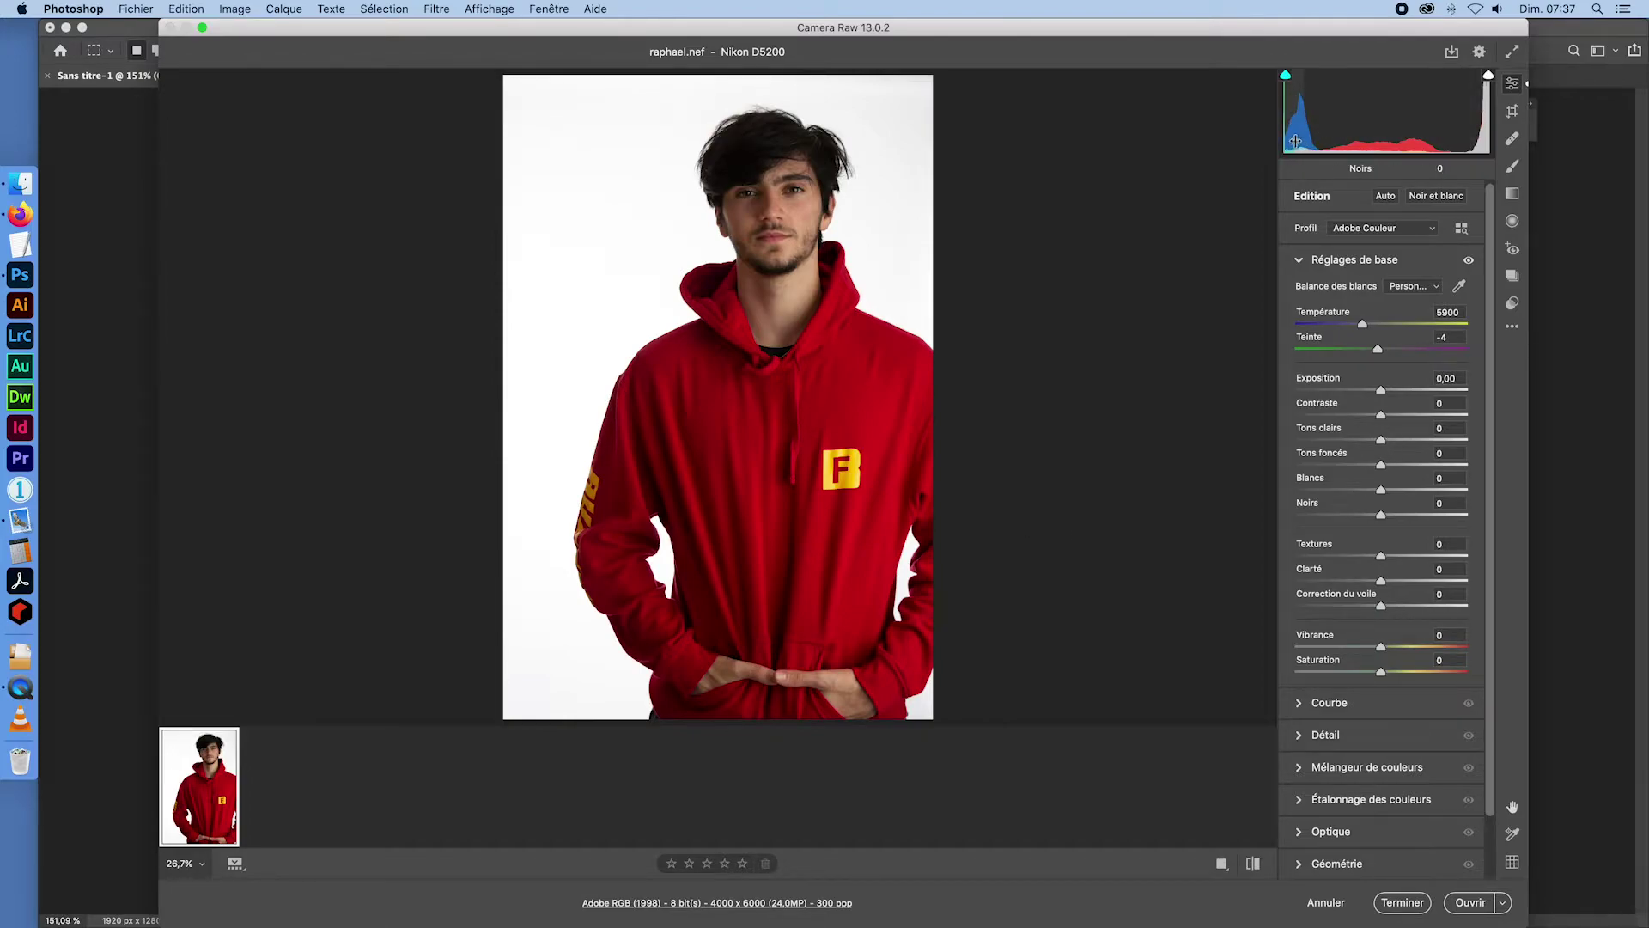
- Adjust the tonal range through the histogram, setting Blancs to -71 and Noirs to +44
left_click_drag(1294, 131, 1312, 132)
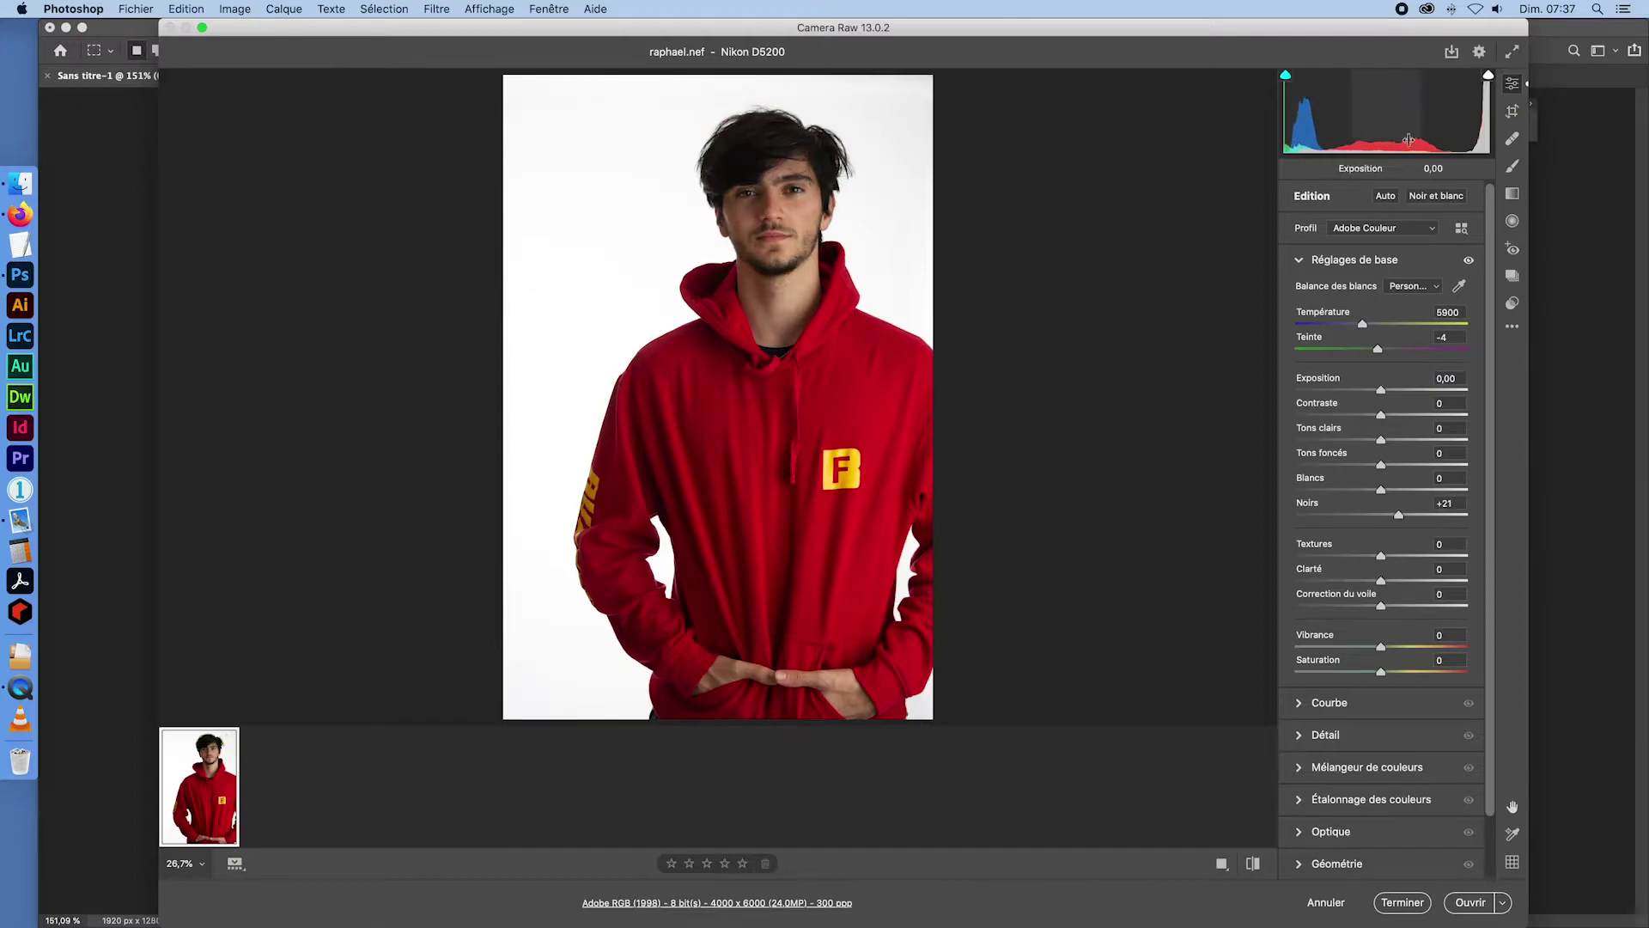
left_click_drag(1484, 133, 1452, 146)
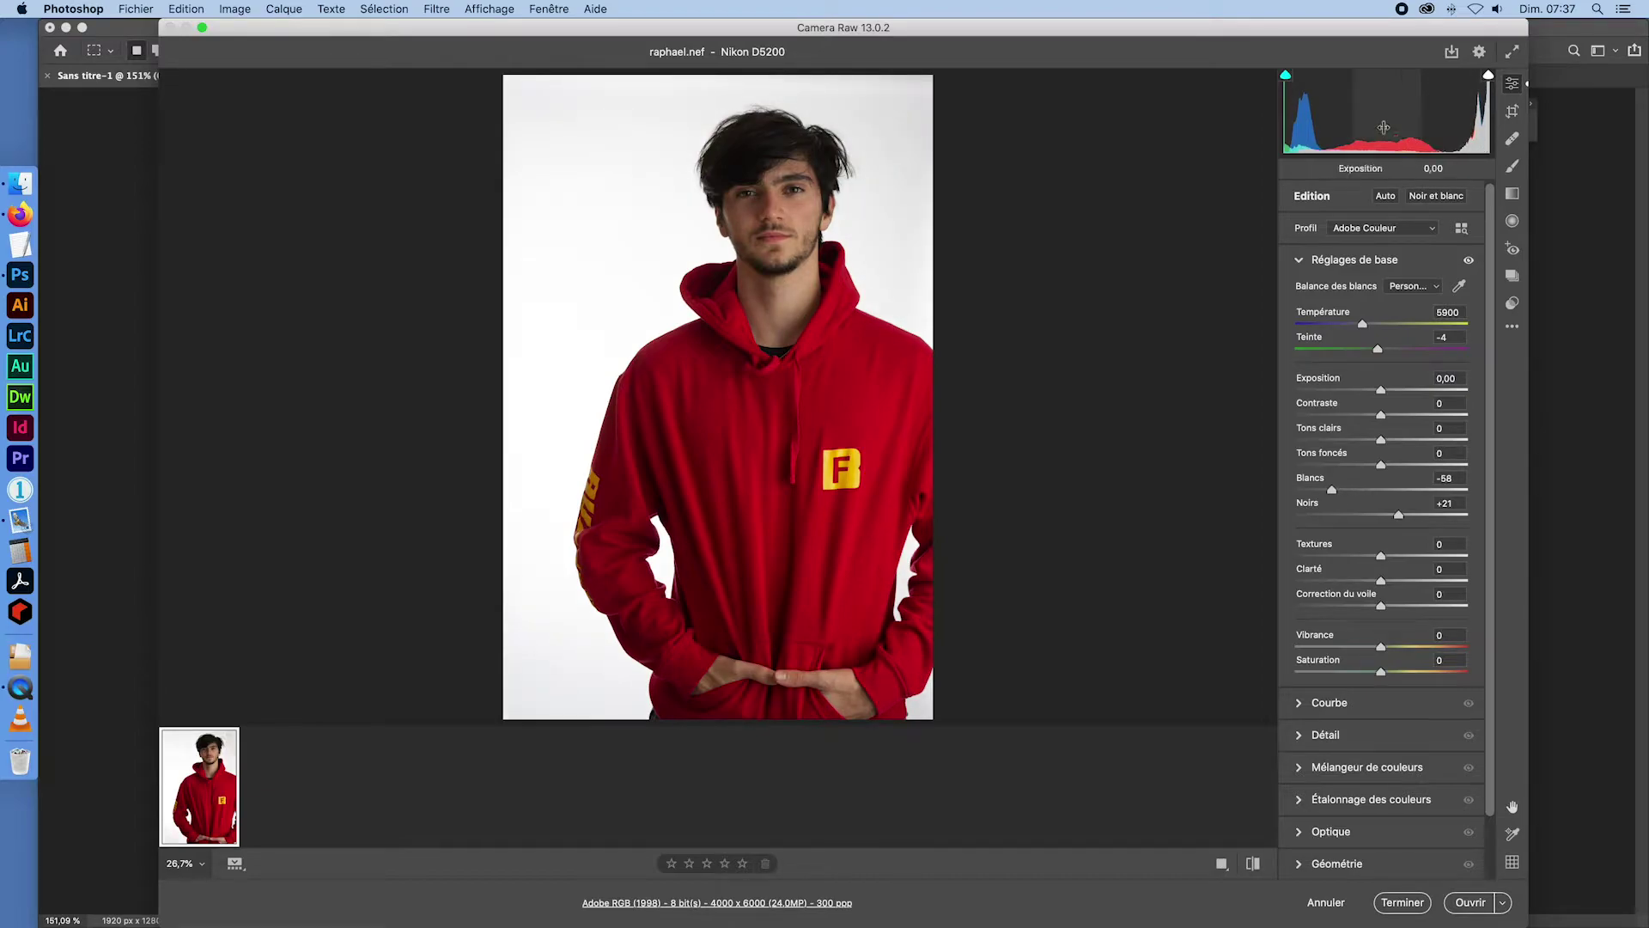
left_click_drag(1294, 144, 1303, 144)
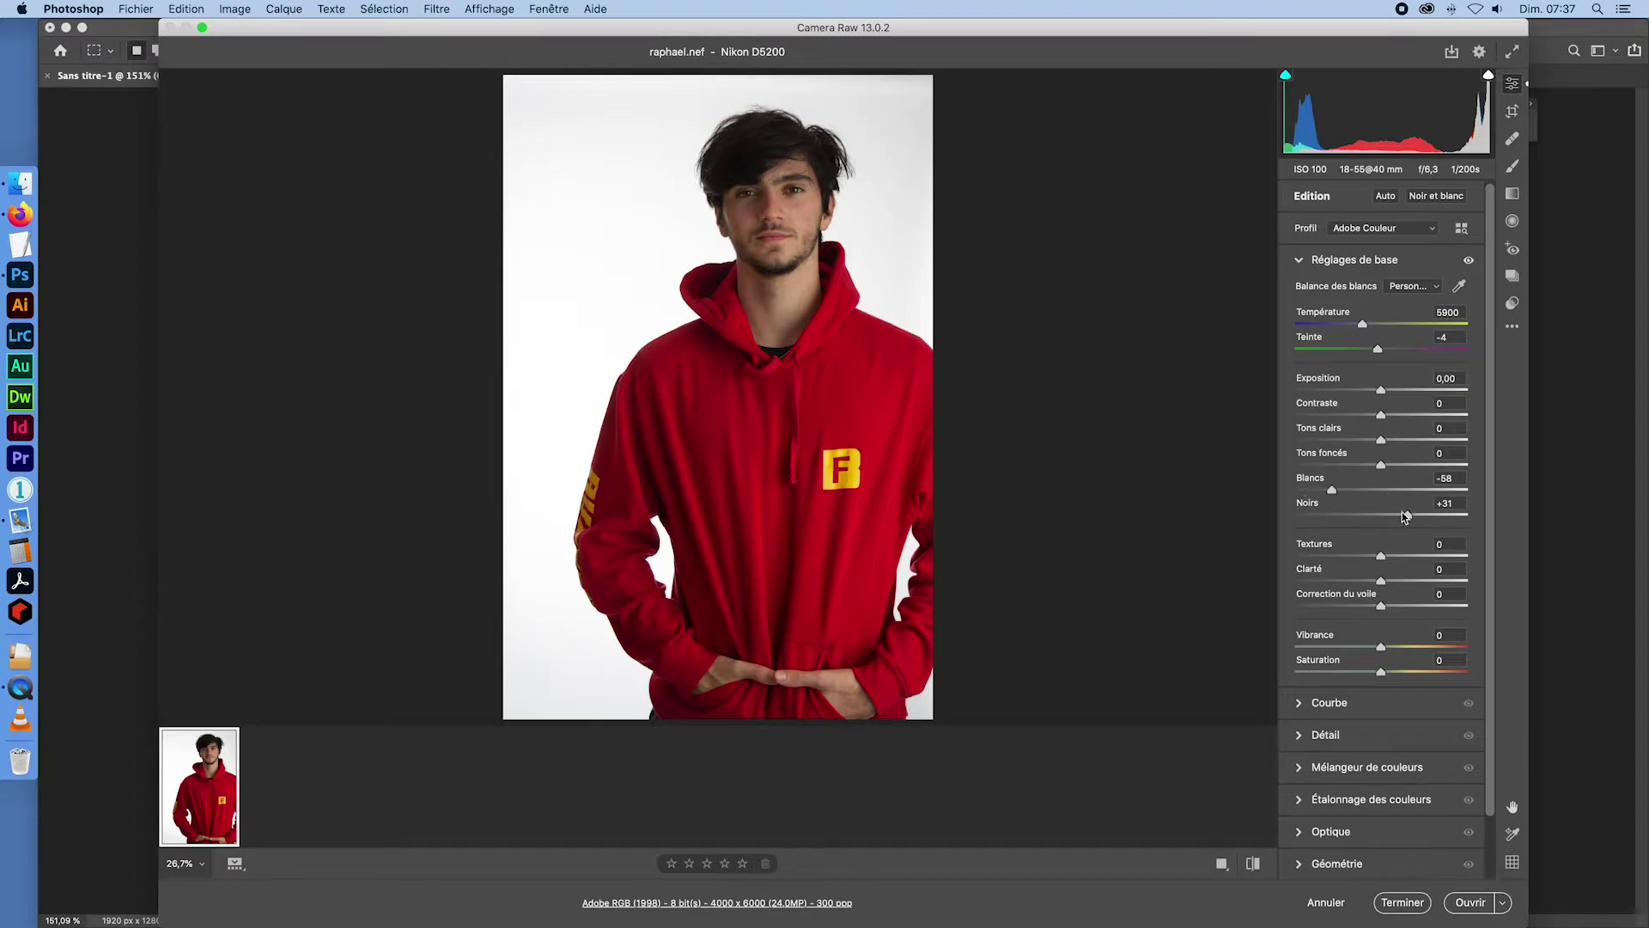
left_click_drag(1481, 135, 1467, 135)
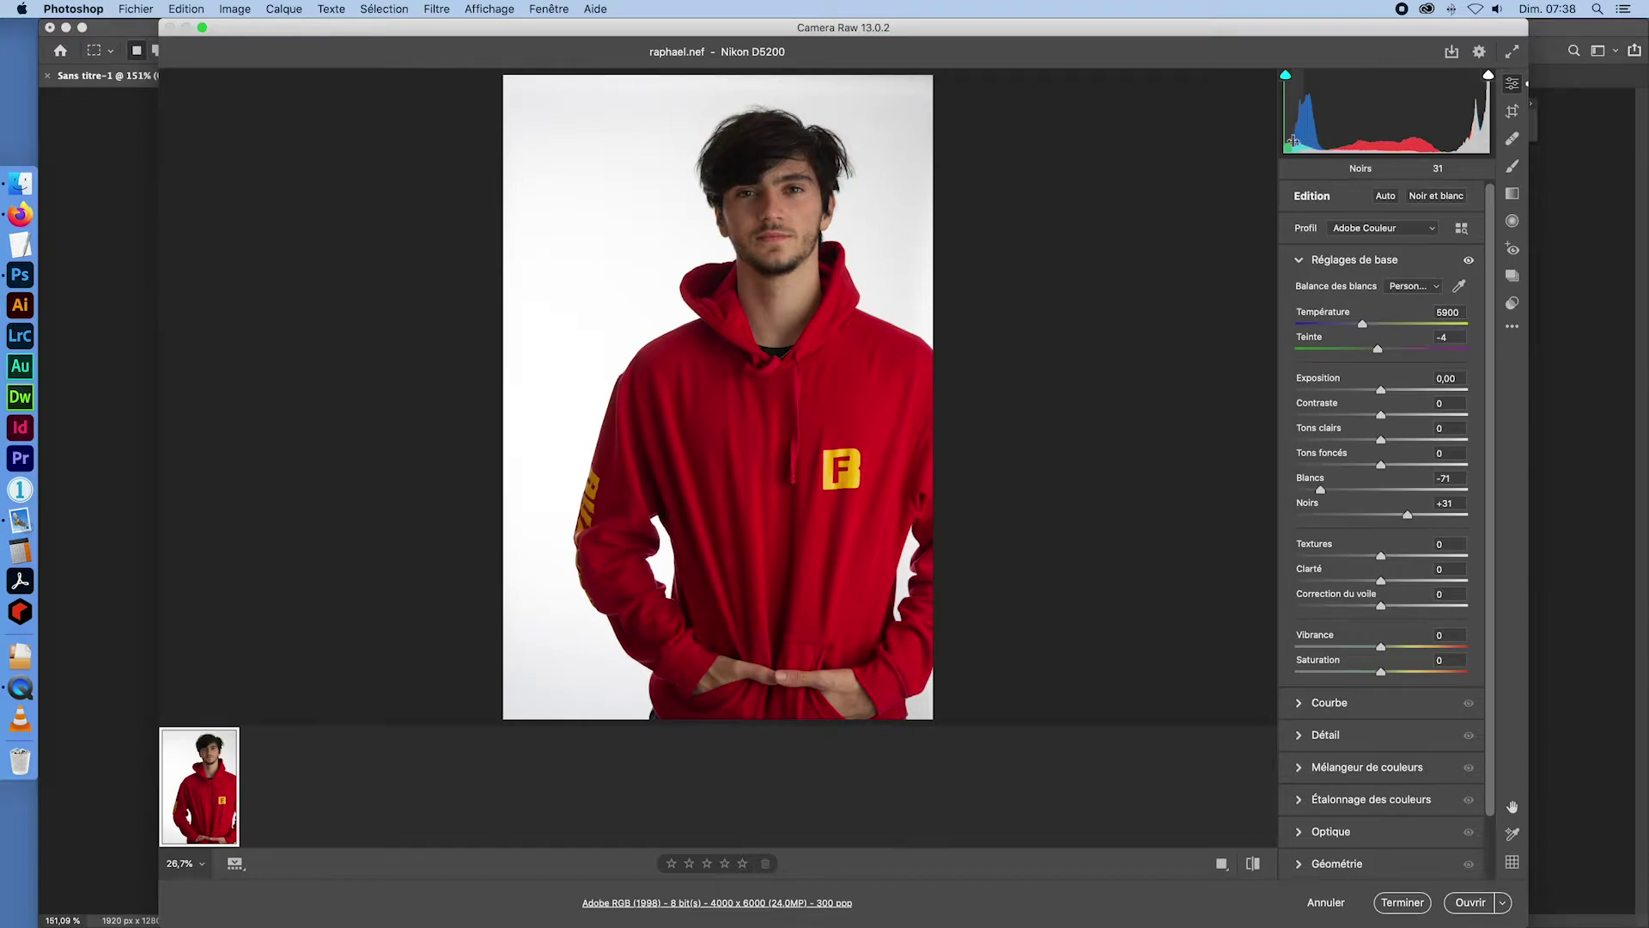
left_click_drag(1291, 140, 1300, 140)
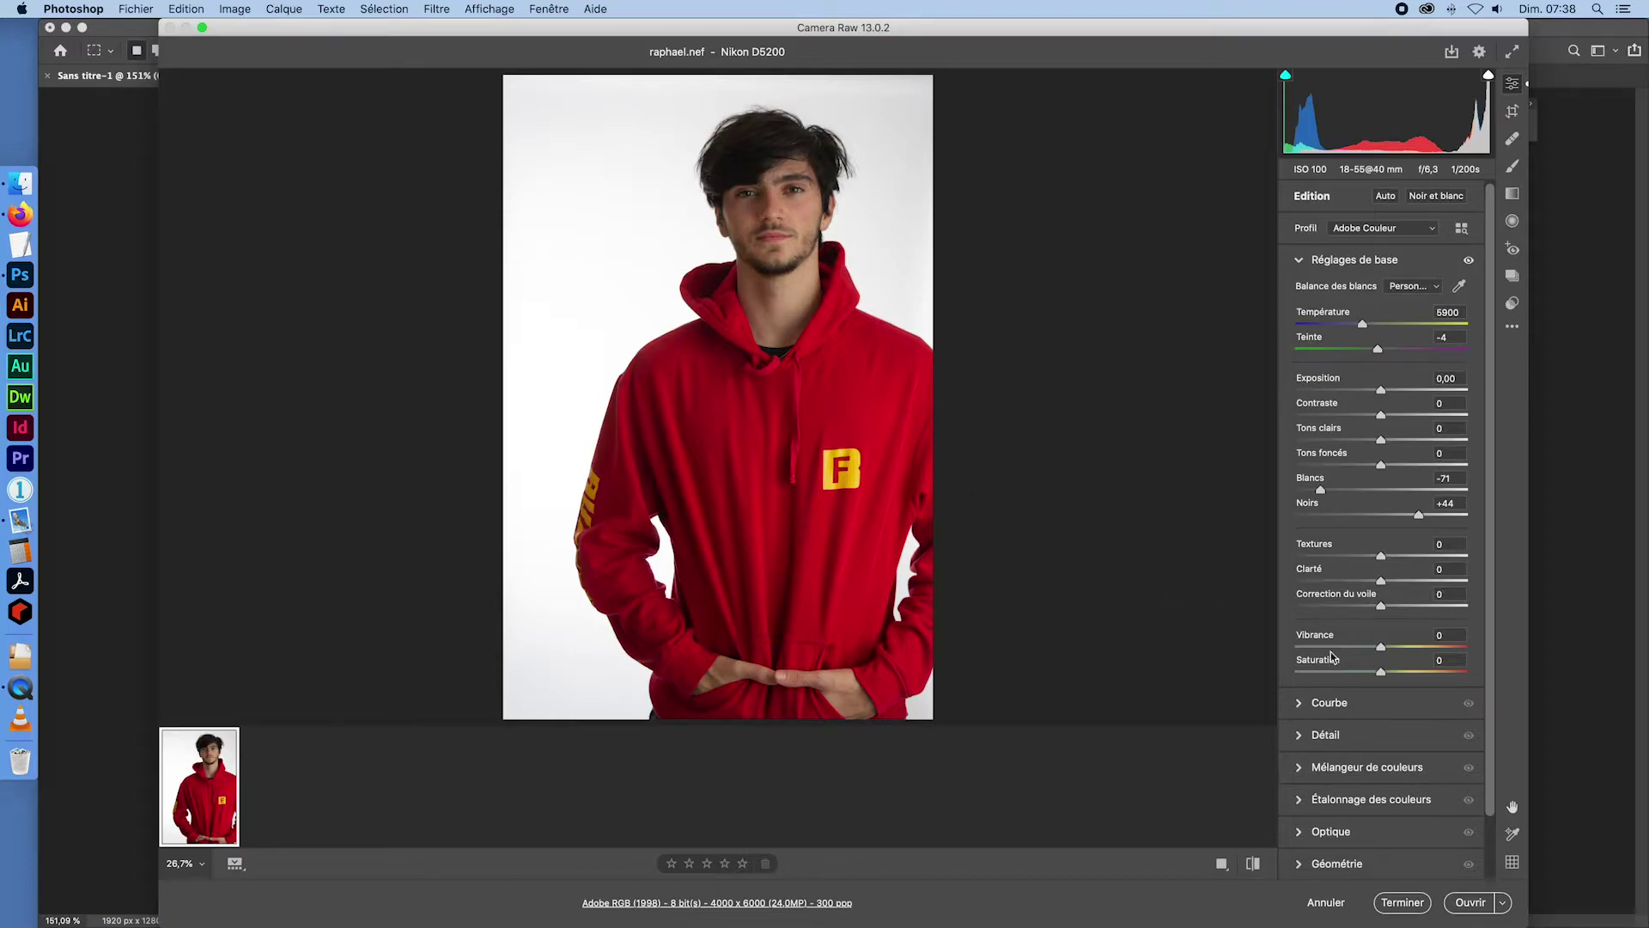
- Save the raw settings without opening the image, and reopen raphael.nef from the tampon_duplication folder in Photoshop
left_click(1400, 902)
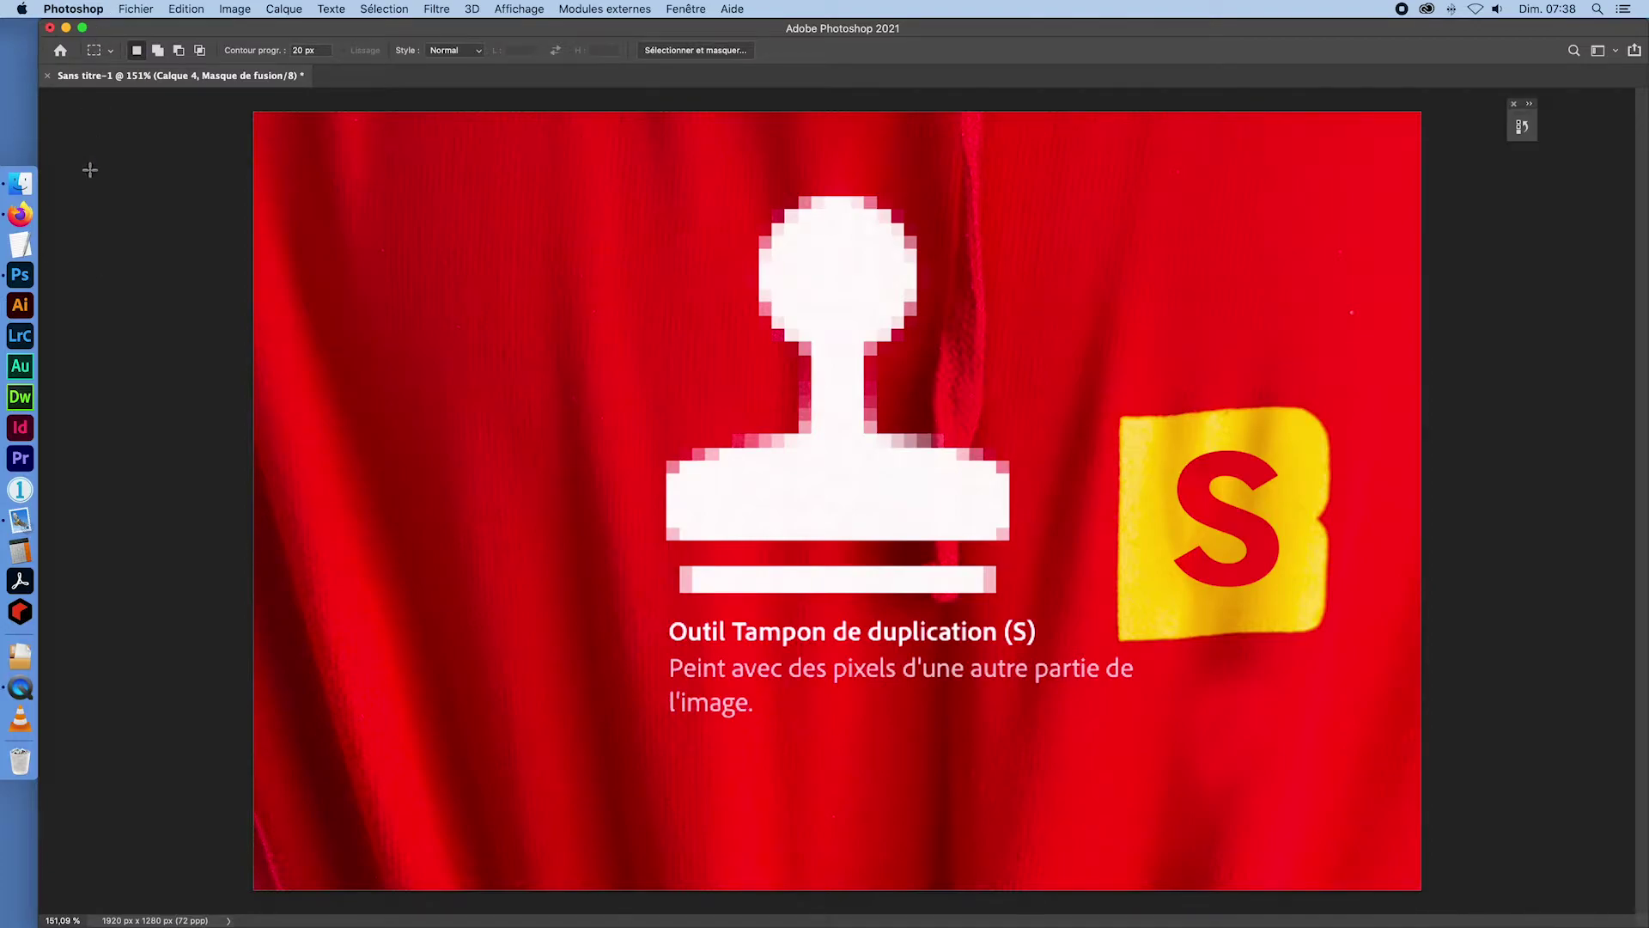
left_click(12, 184)
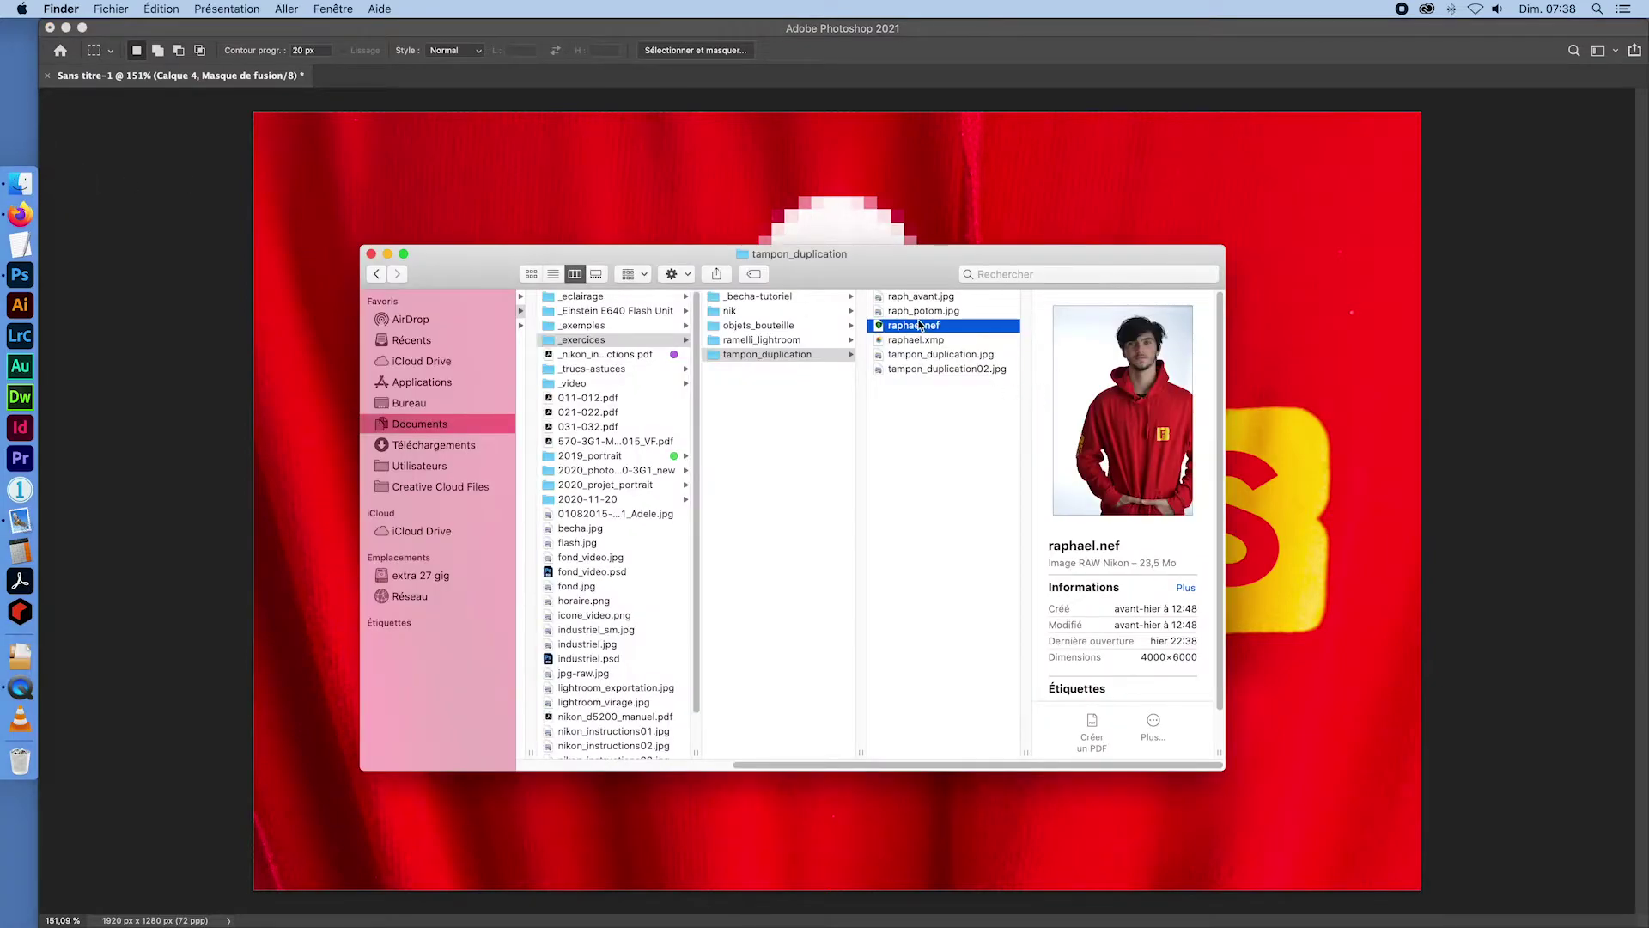
left_click_drag(919, 325, 25, 277)
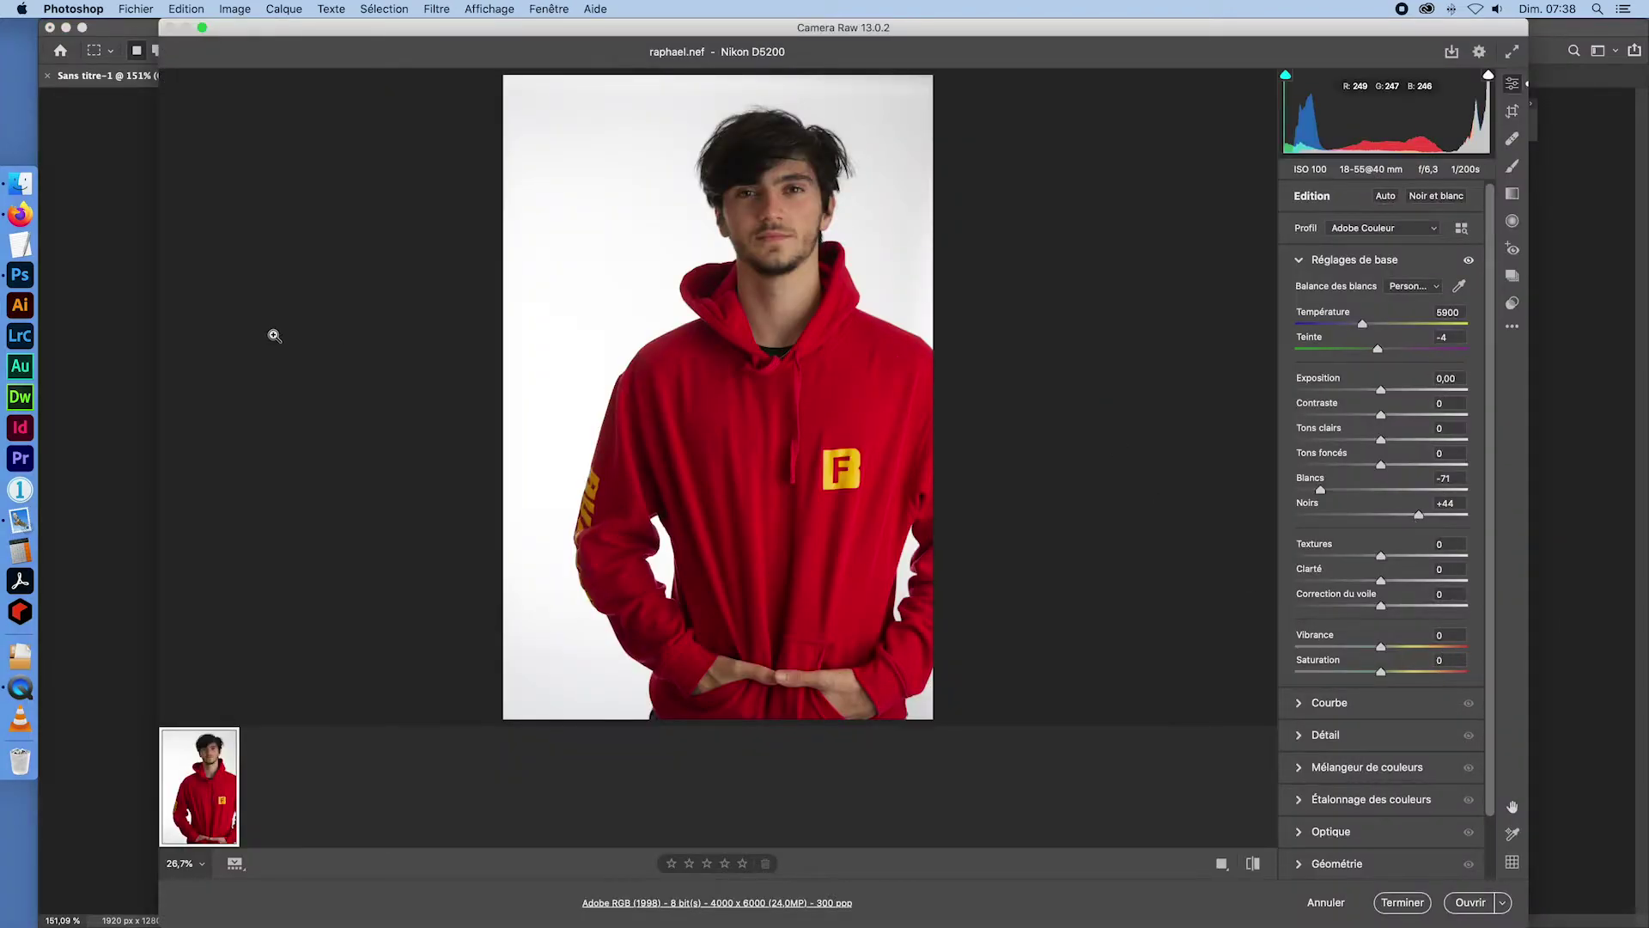
- Switch to Finder, select the raphael.xmp sidecar in the tampon_duplication folder and open it in TextEdit
left_click(20, 182)
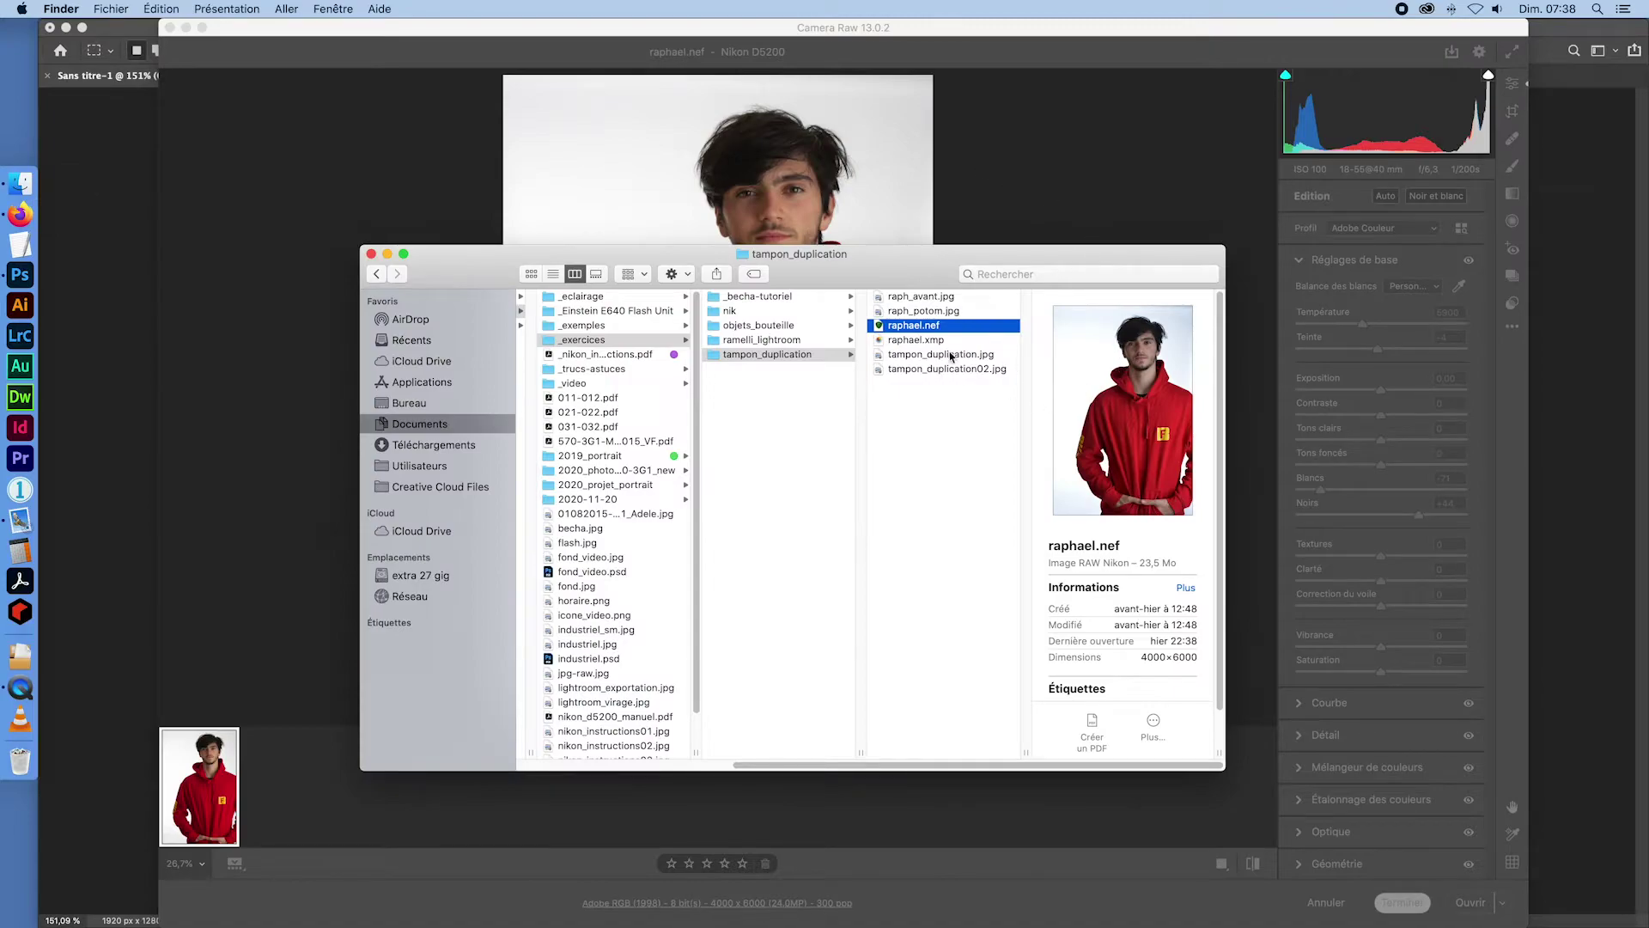
left_click(917, 342)
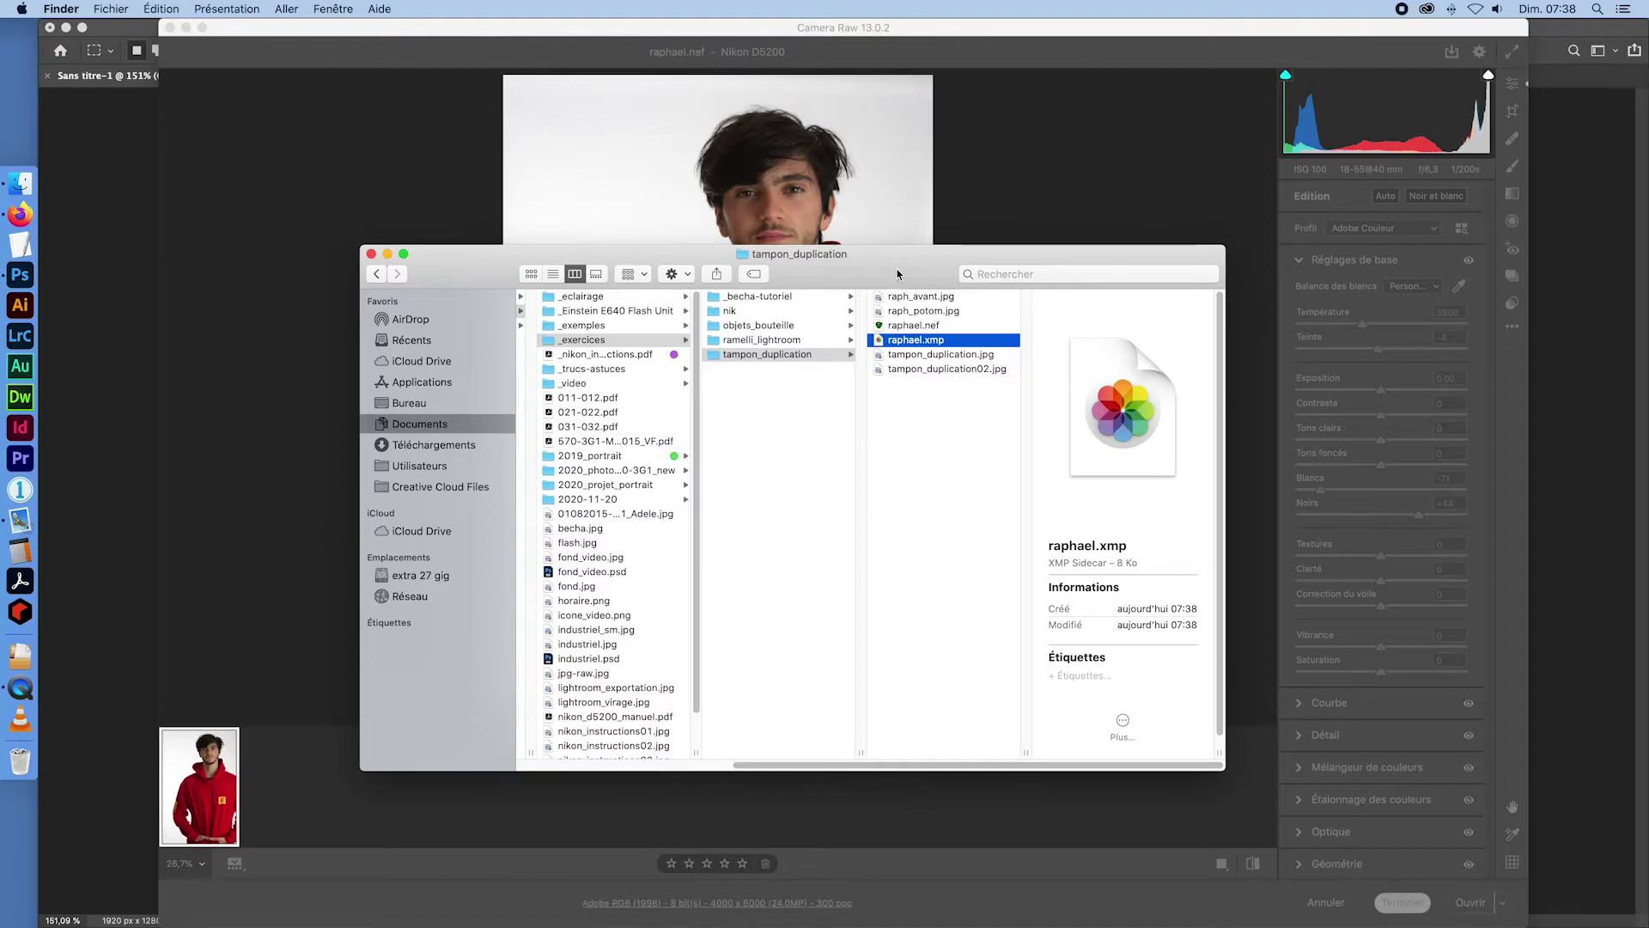
left_click_drag(879, 261, 835, 413)
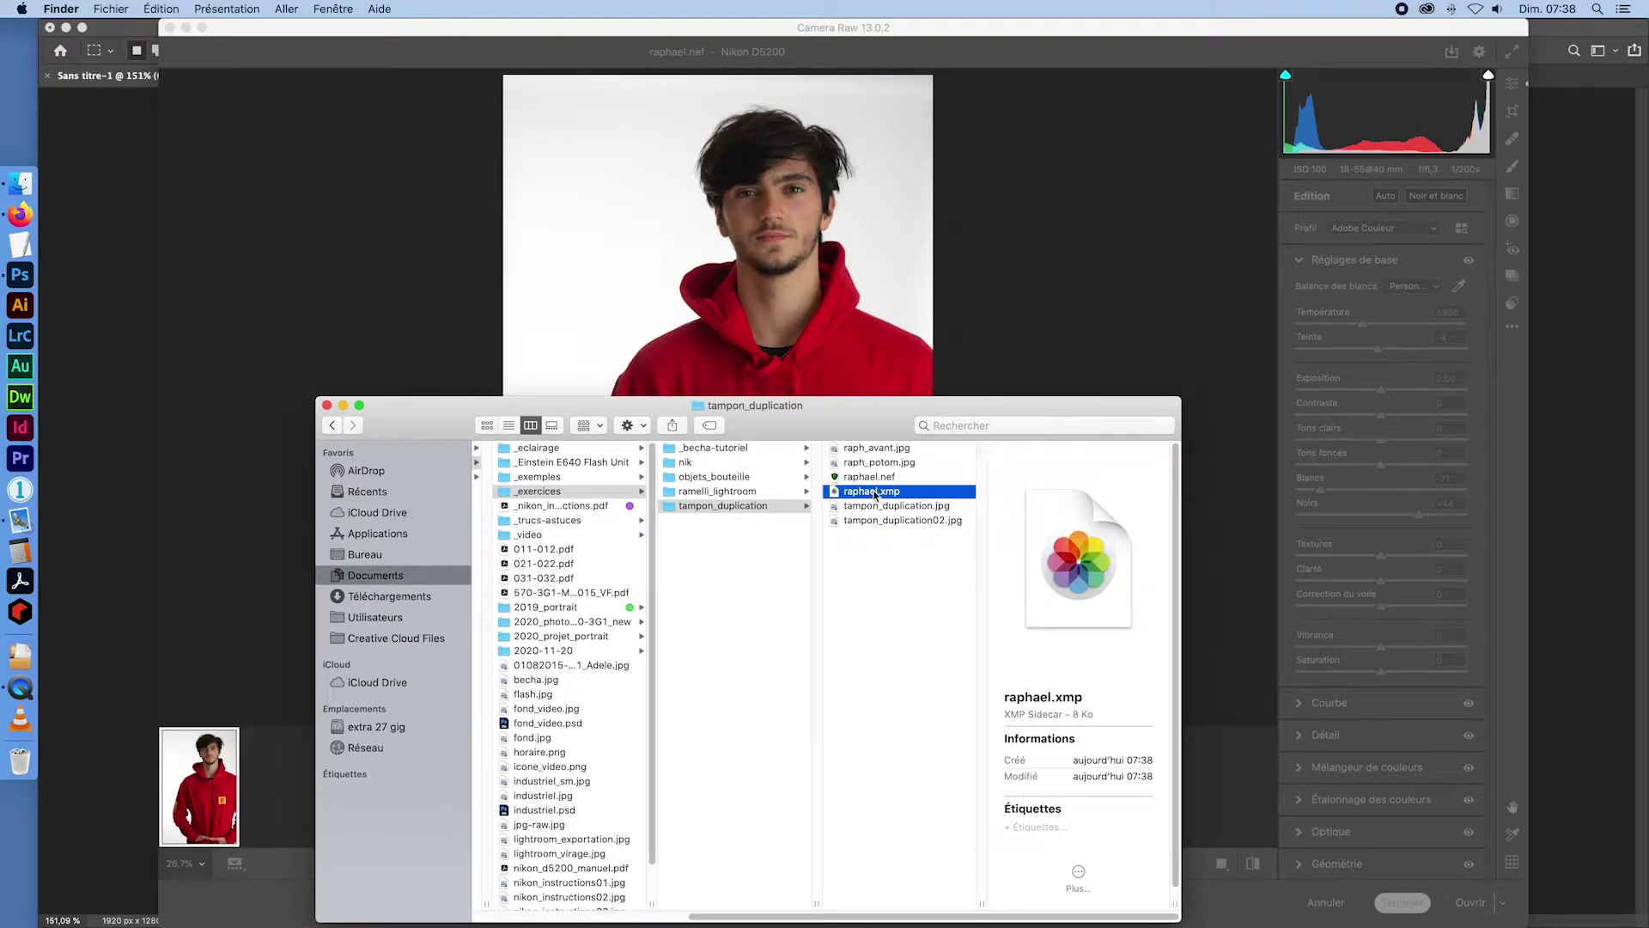
left_click_drag(875, 495, 21, 245)
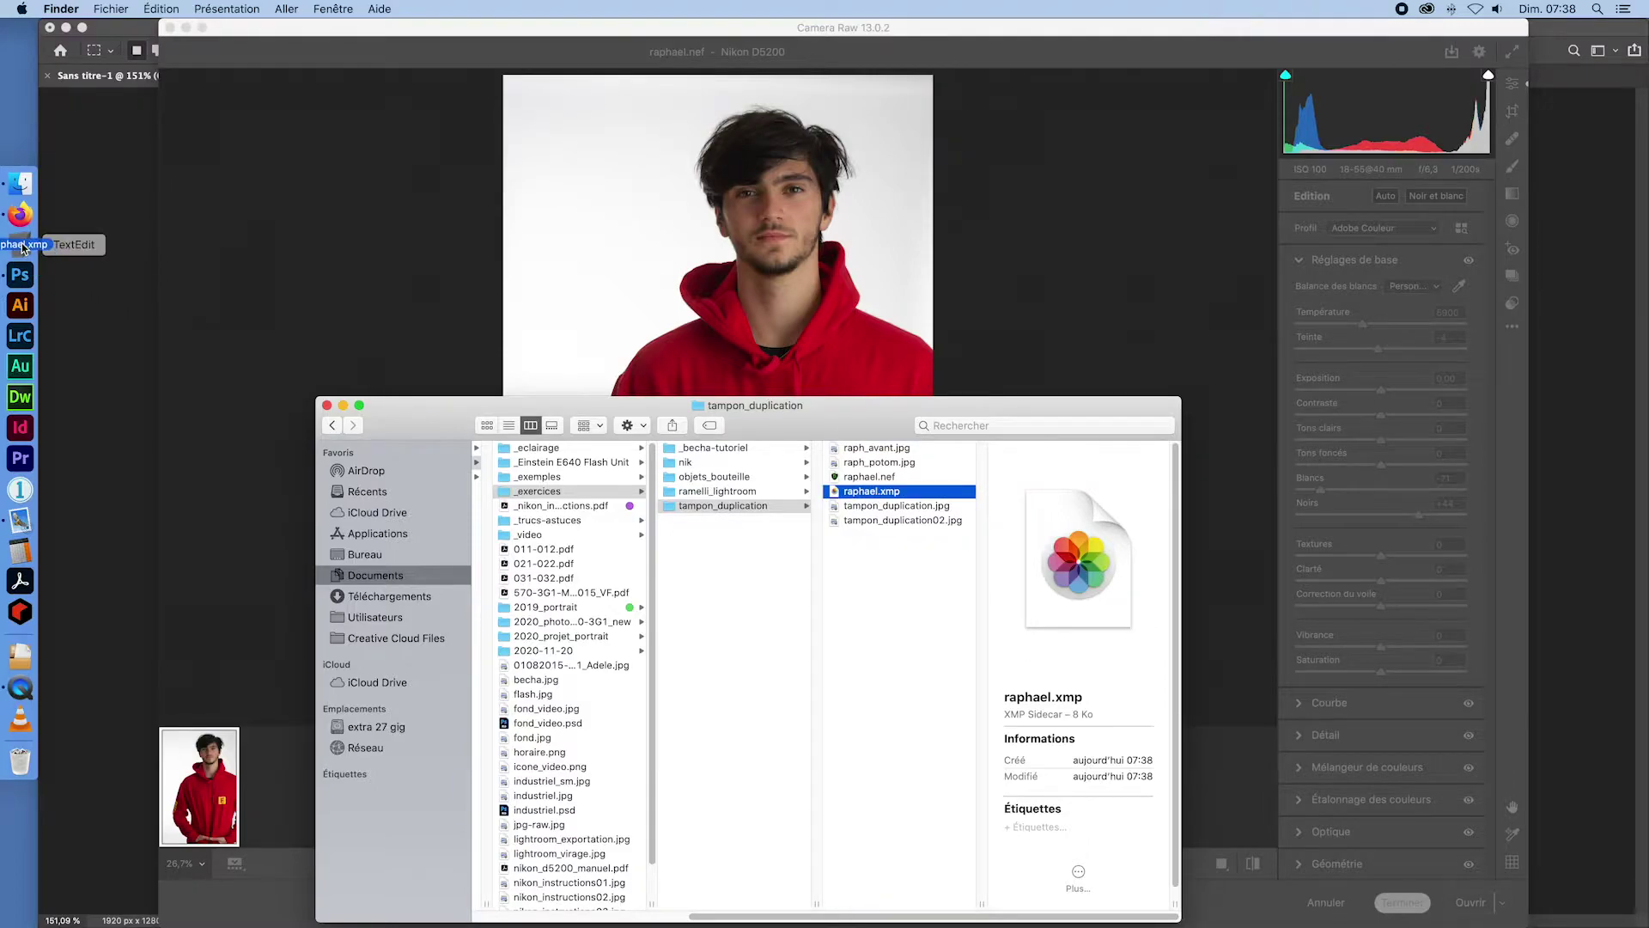
- Examine the camera metadata and saved Camera Raw settings in raphael.xmp, and close the file
left_click_drag(707, 406, 1163, 878)
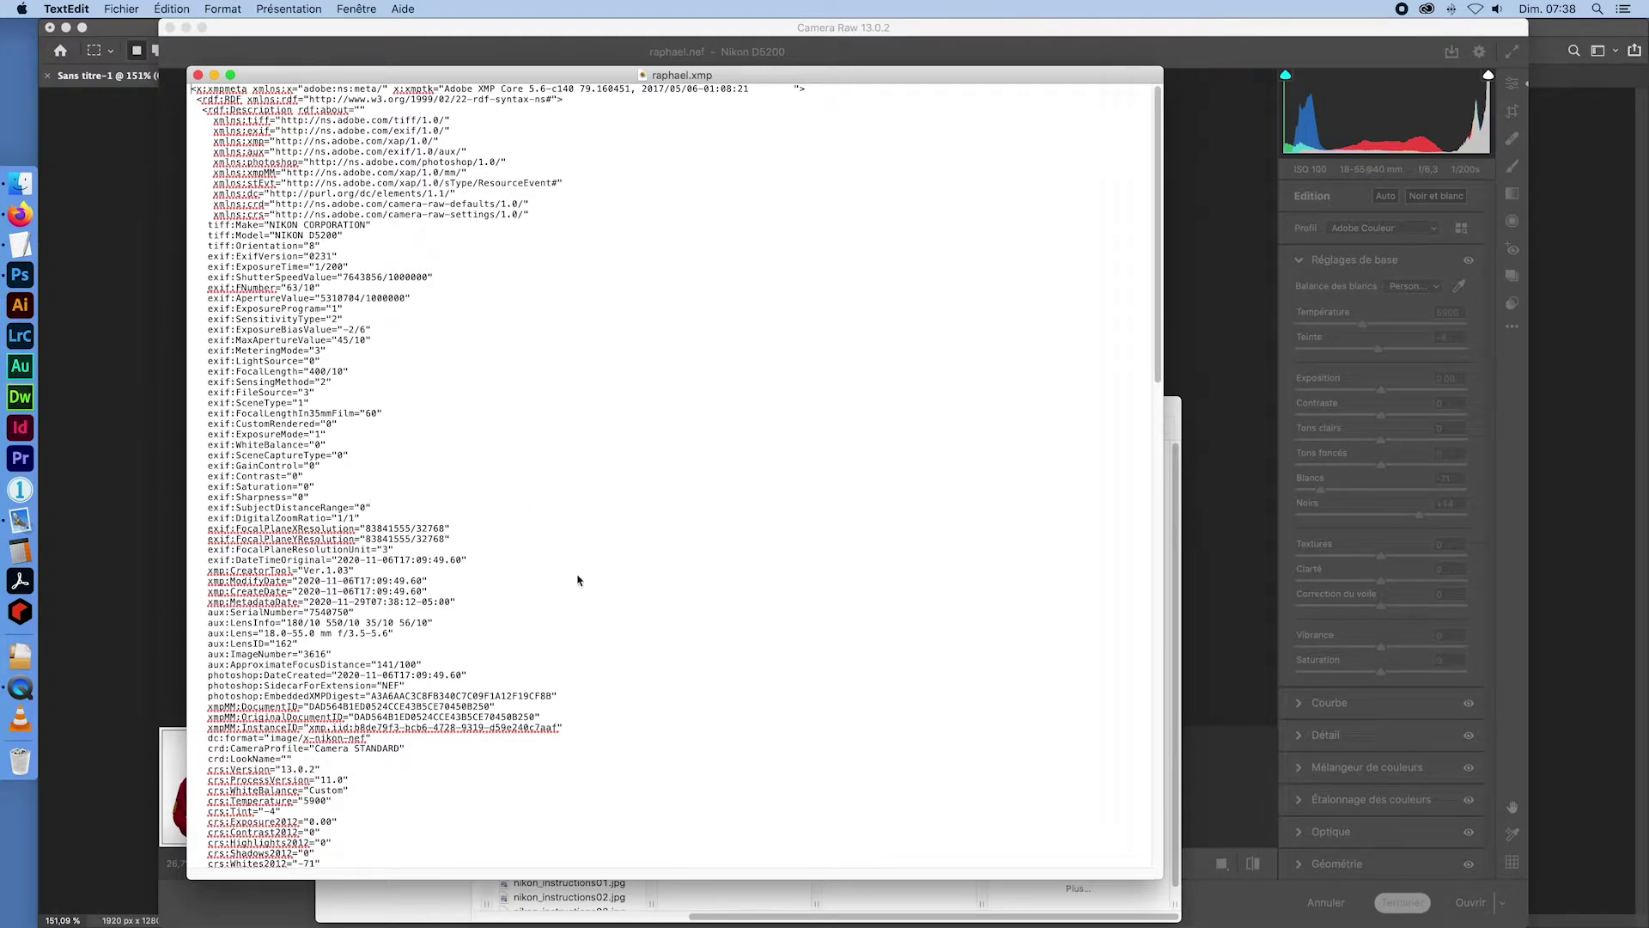
left_click_drag(1159, 317, 1161, 589)
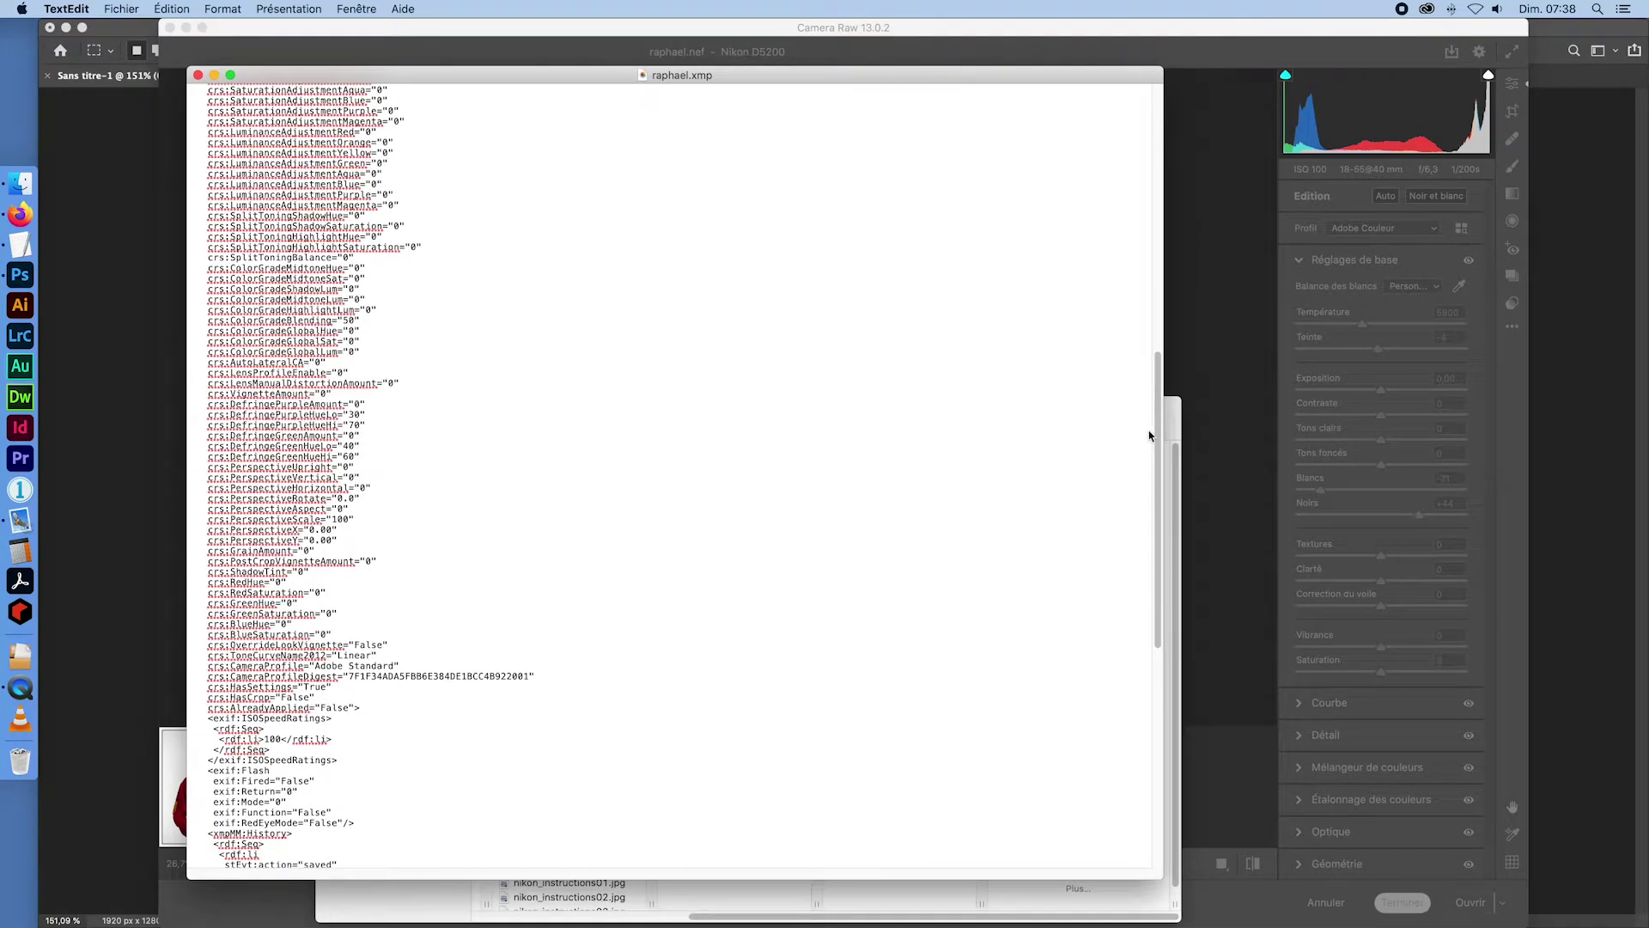
left_click_drag(1157, 442, 1163, 622)
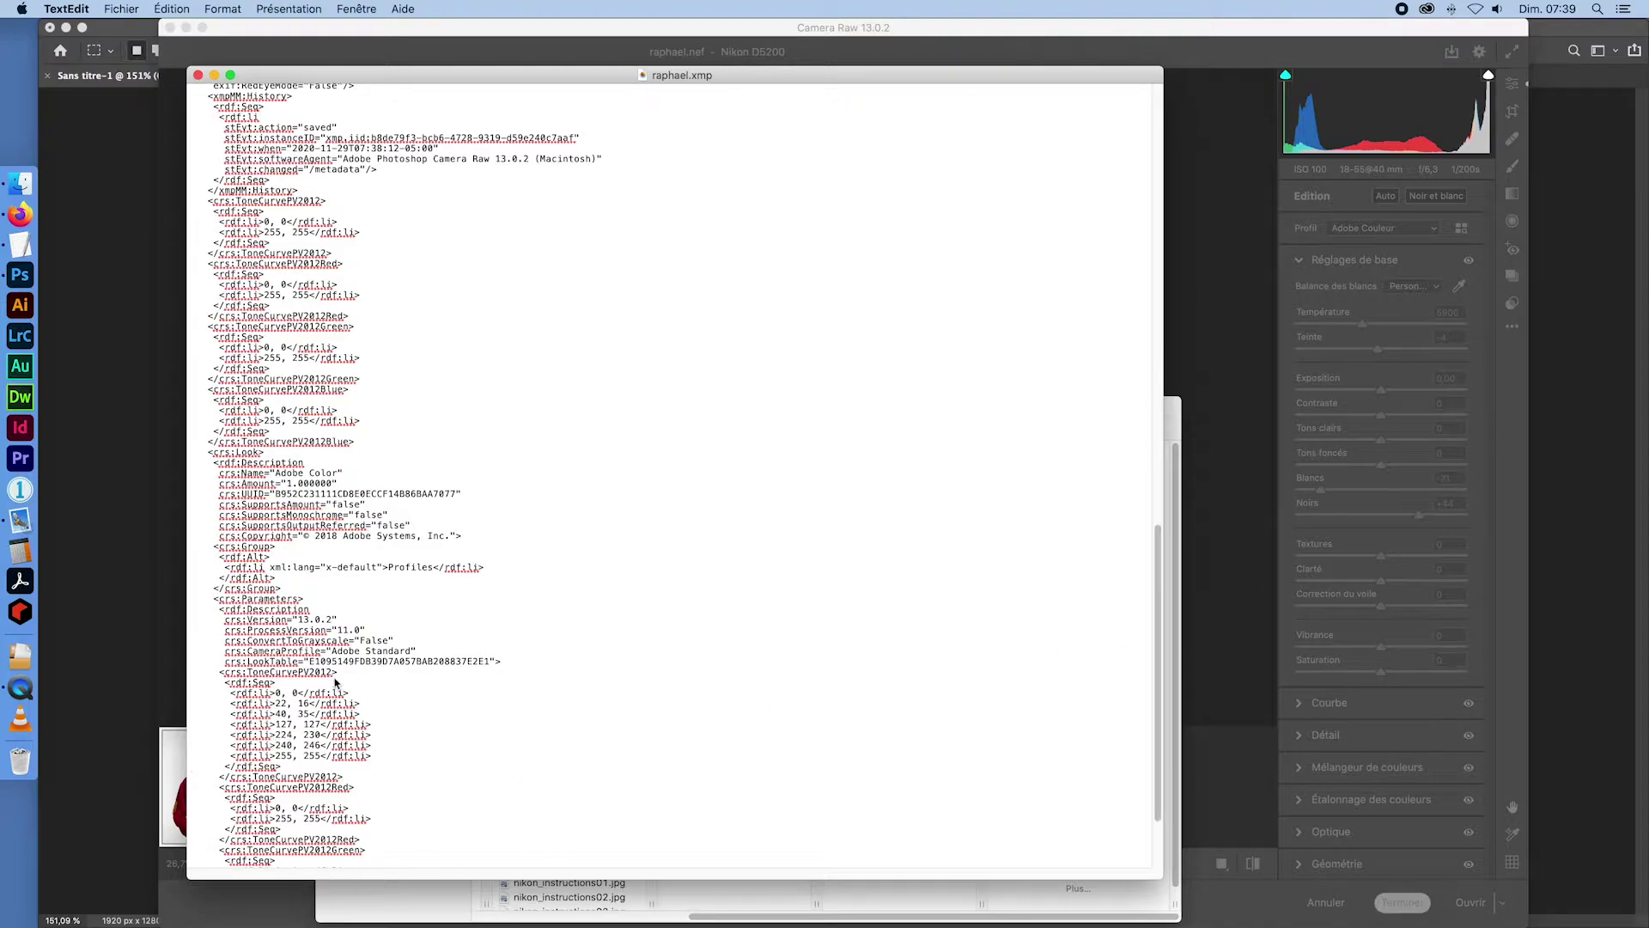
scroll(312, 548, "up", 2)
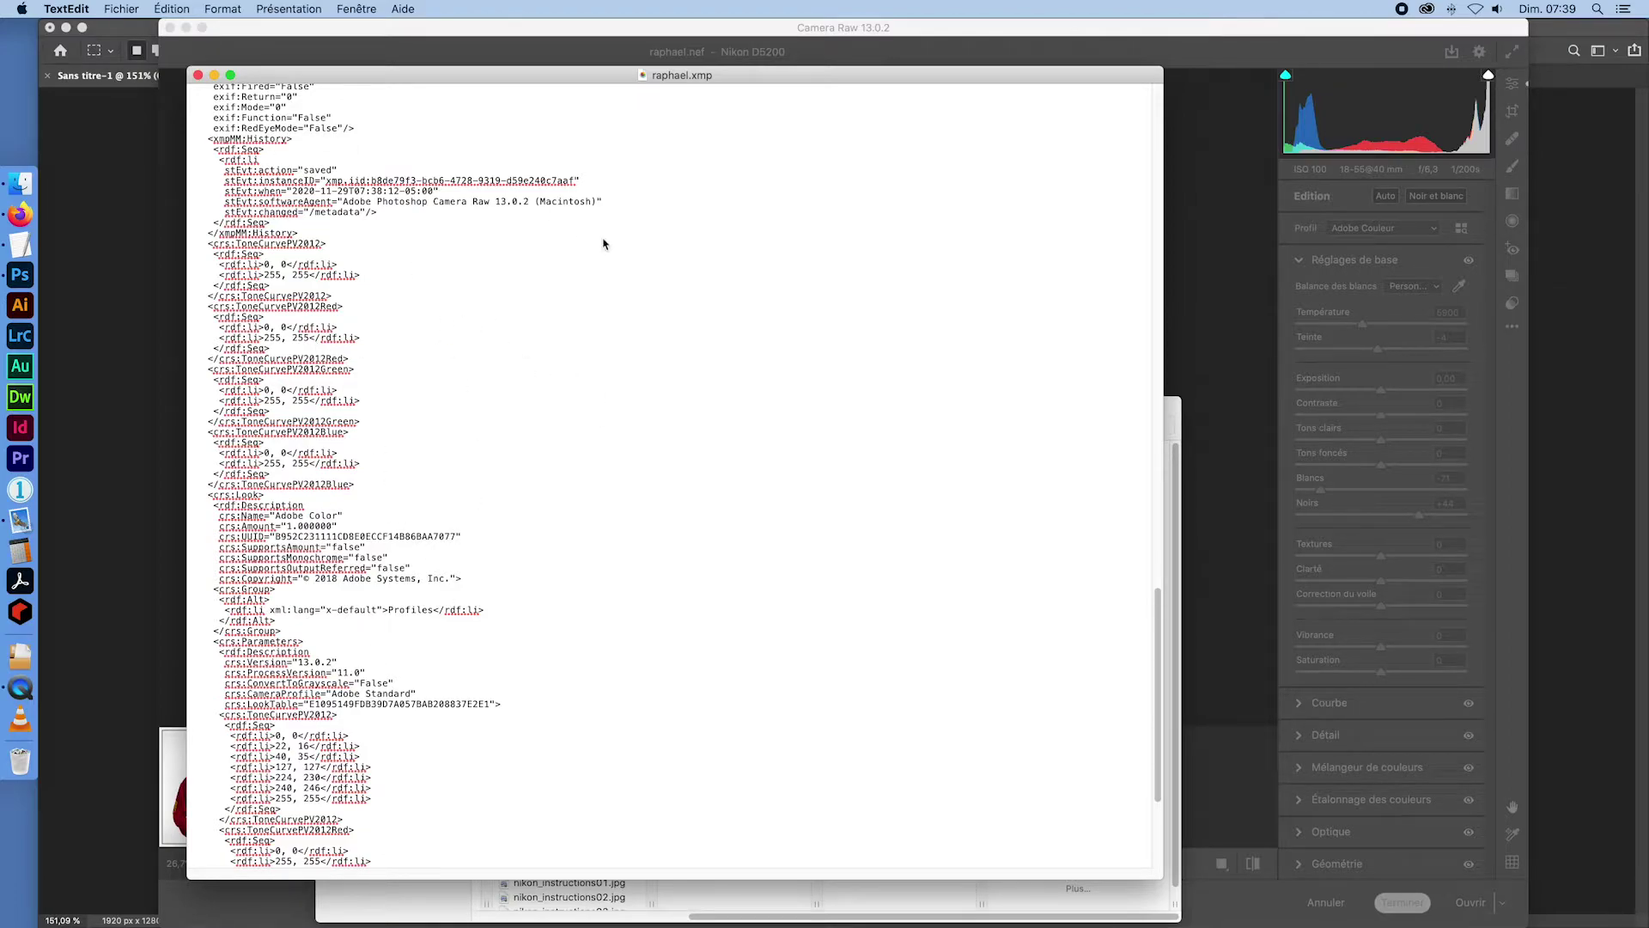
left_click(198, 75)
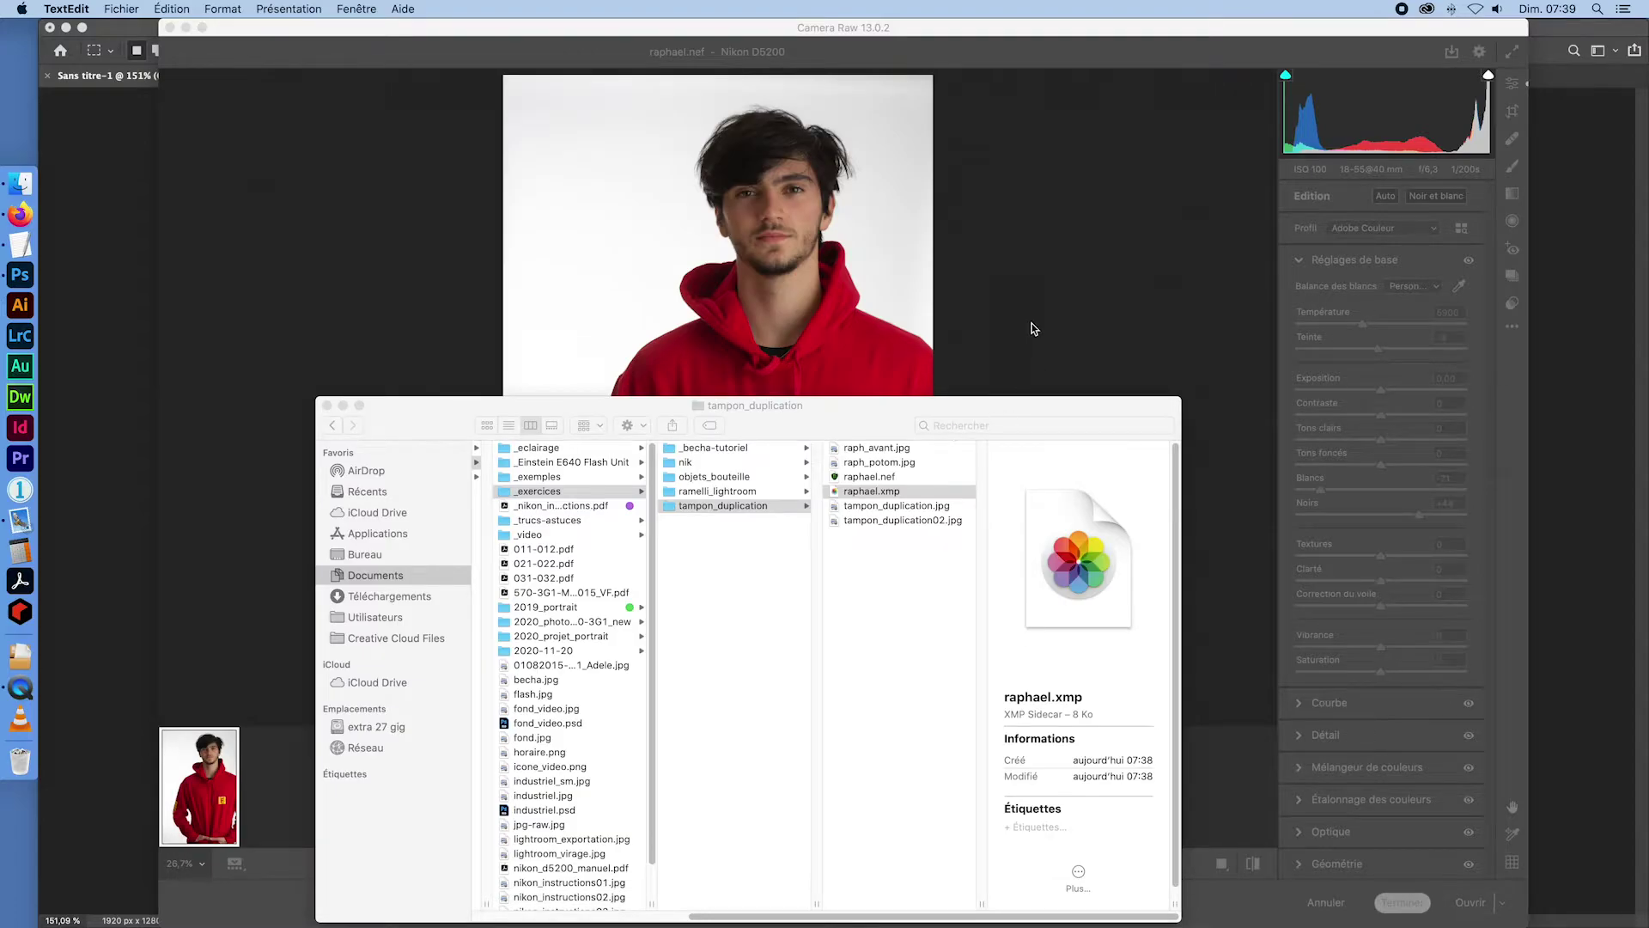
- Return to Camera Raw, open raphael.nef in Photoshop and compare it with the Sans titre-1 document
left_click(1035, 283)
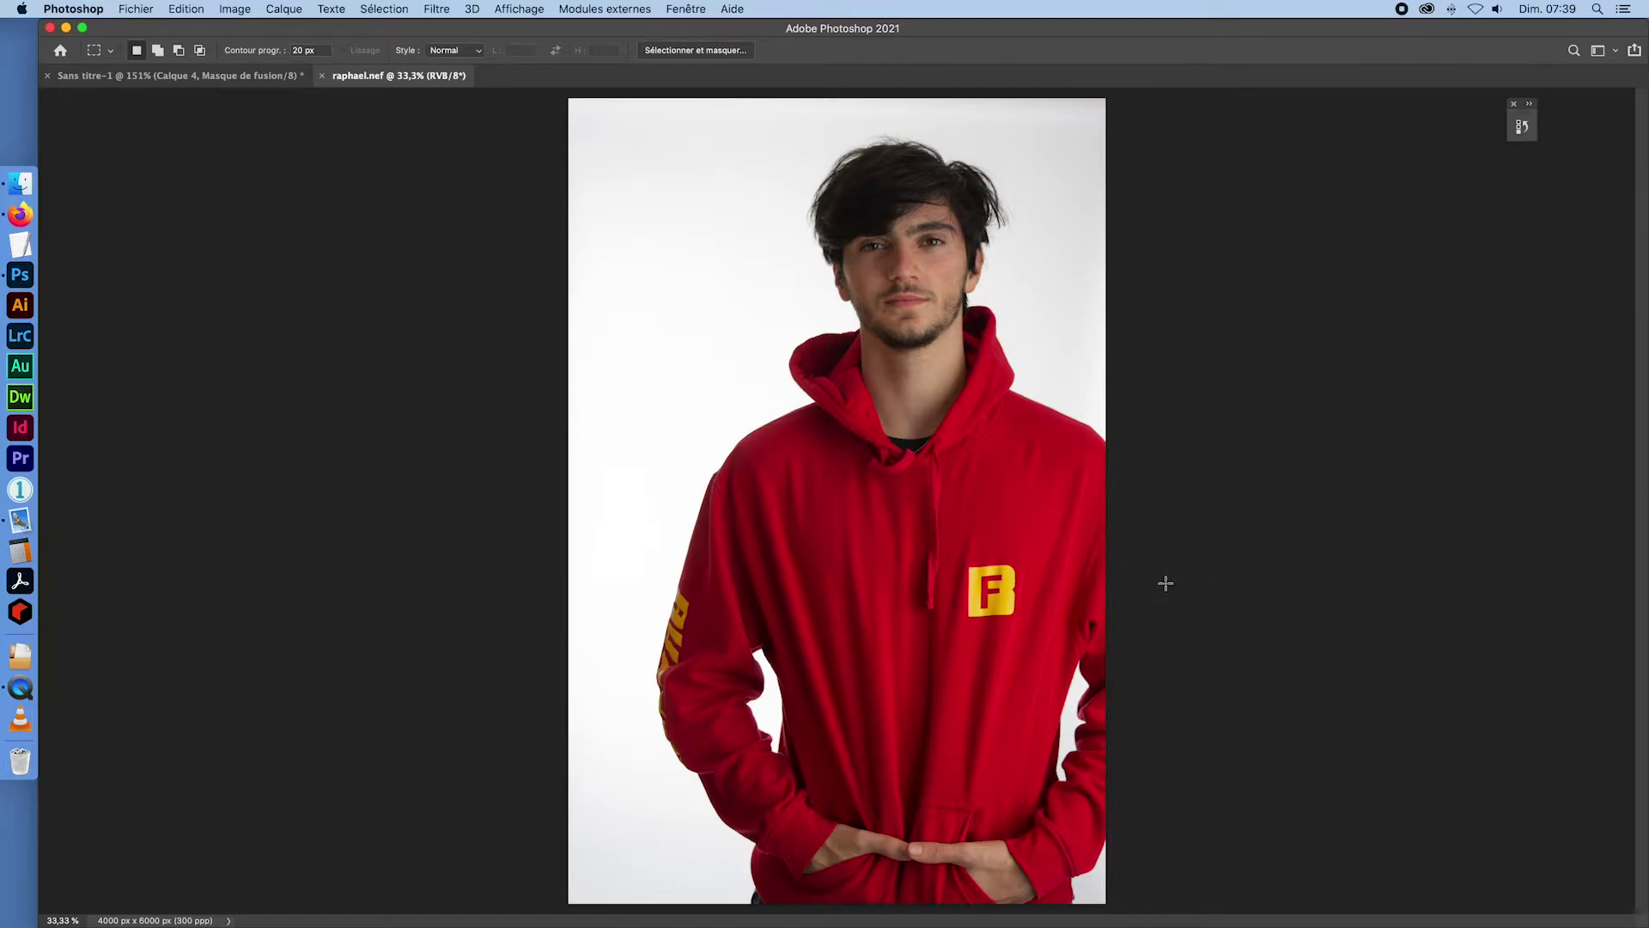
left_click(212, 78)
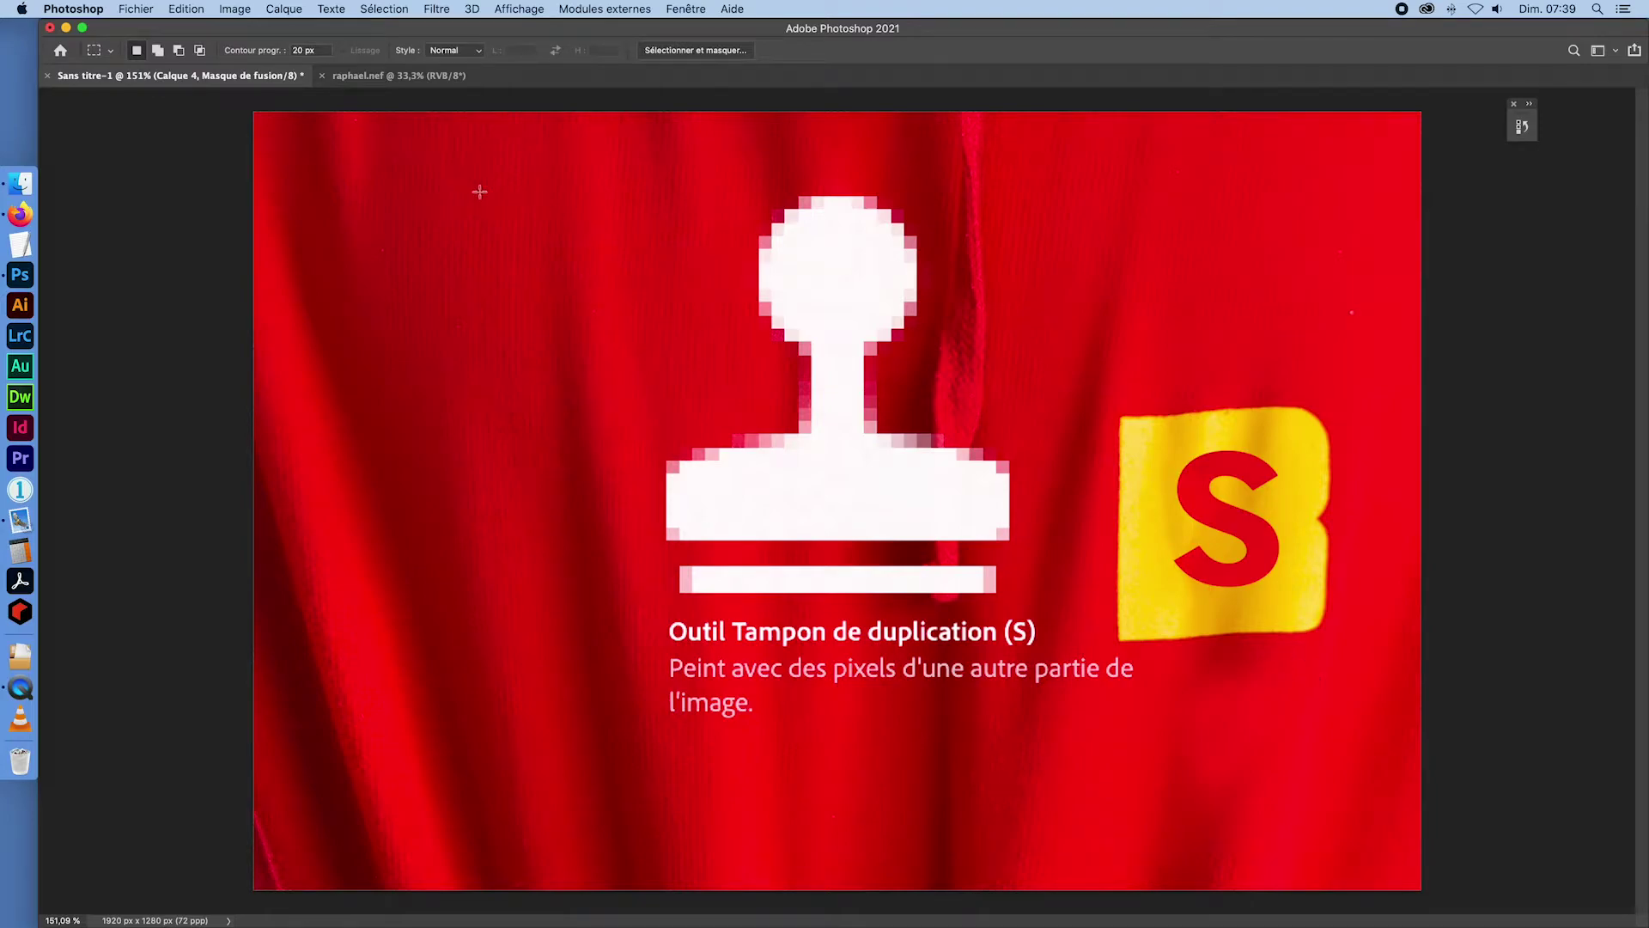
left_click(346, 77)
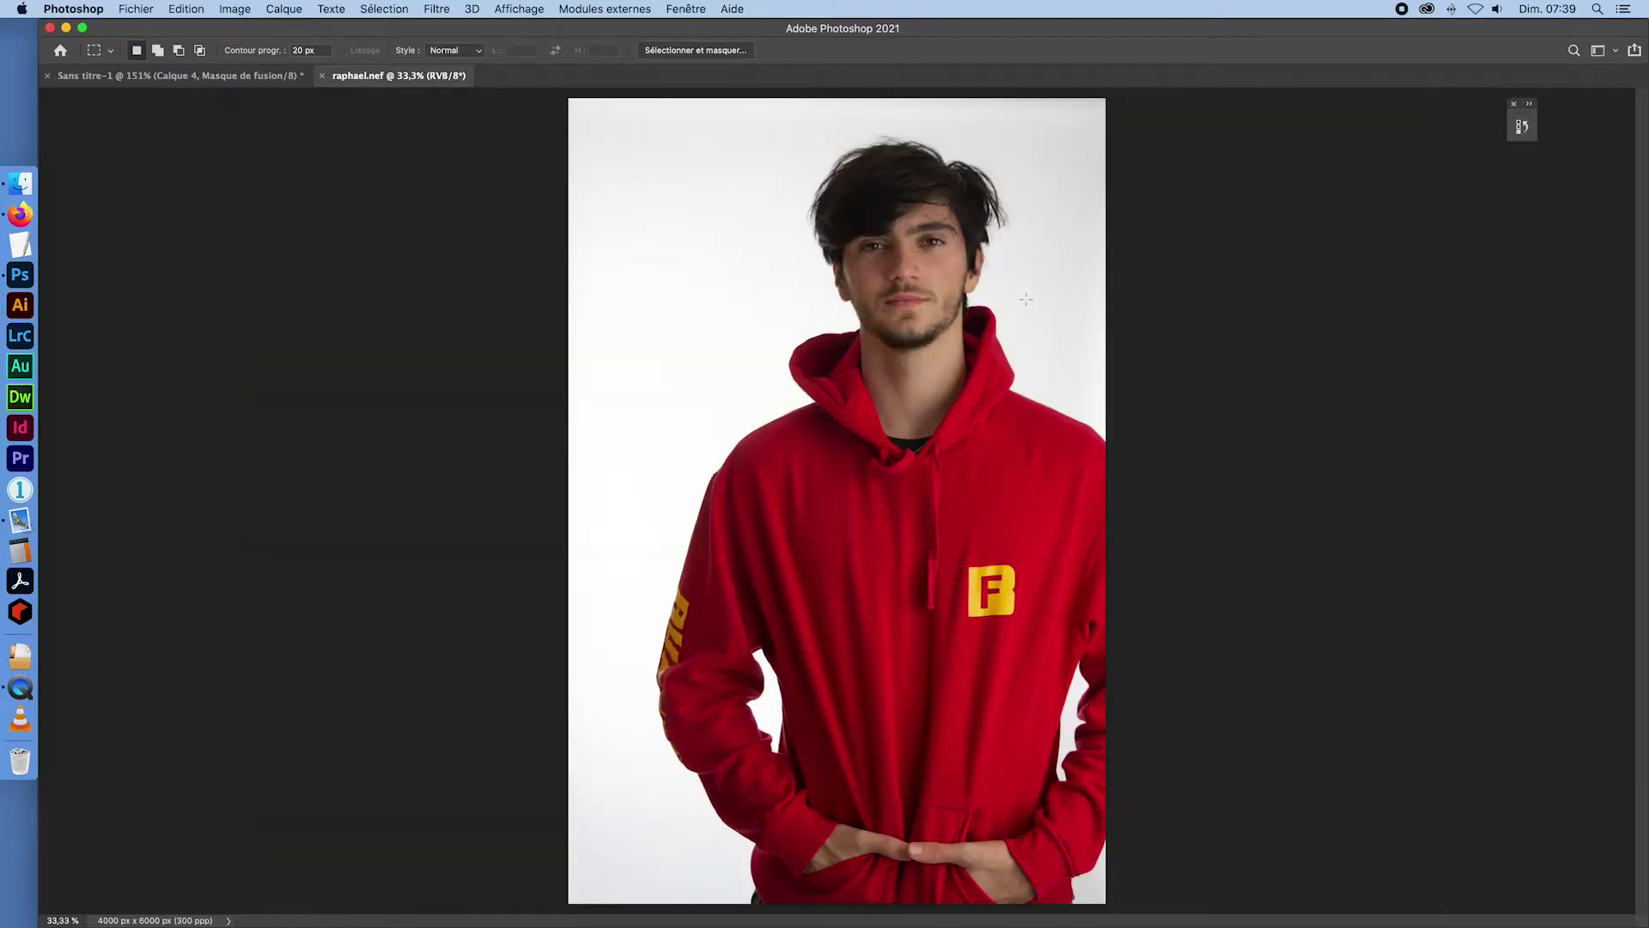
- Try a canvas size of 5000 by 8000 pixels anchored at the top centre, and reset the canvas values
left_click(235, 10)
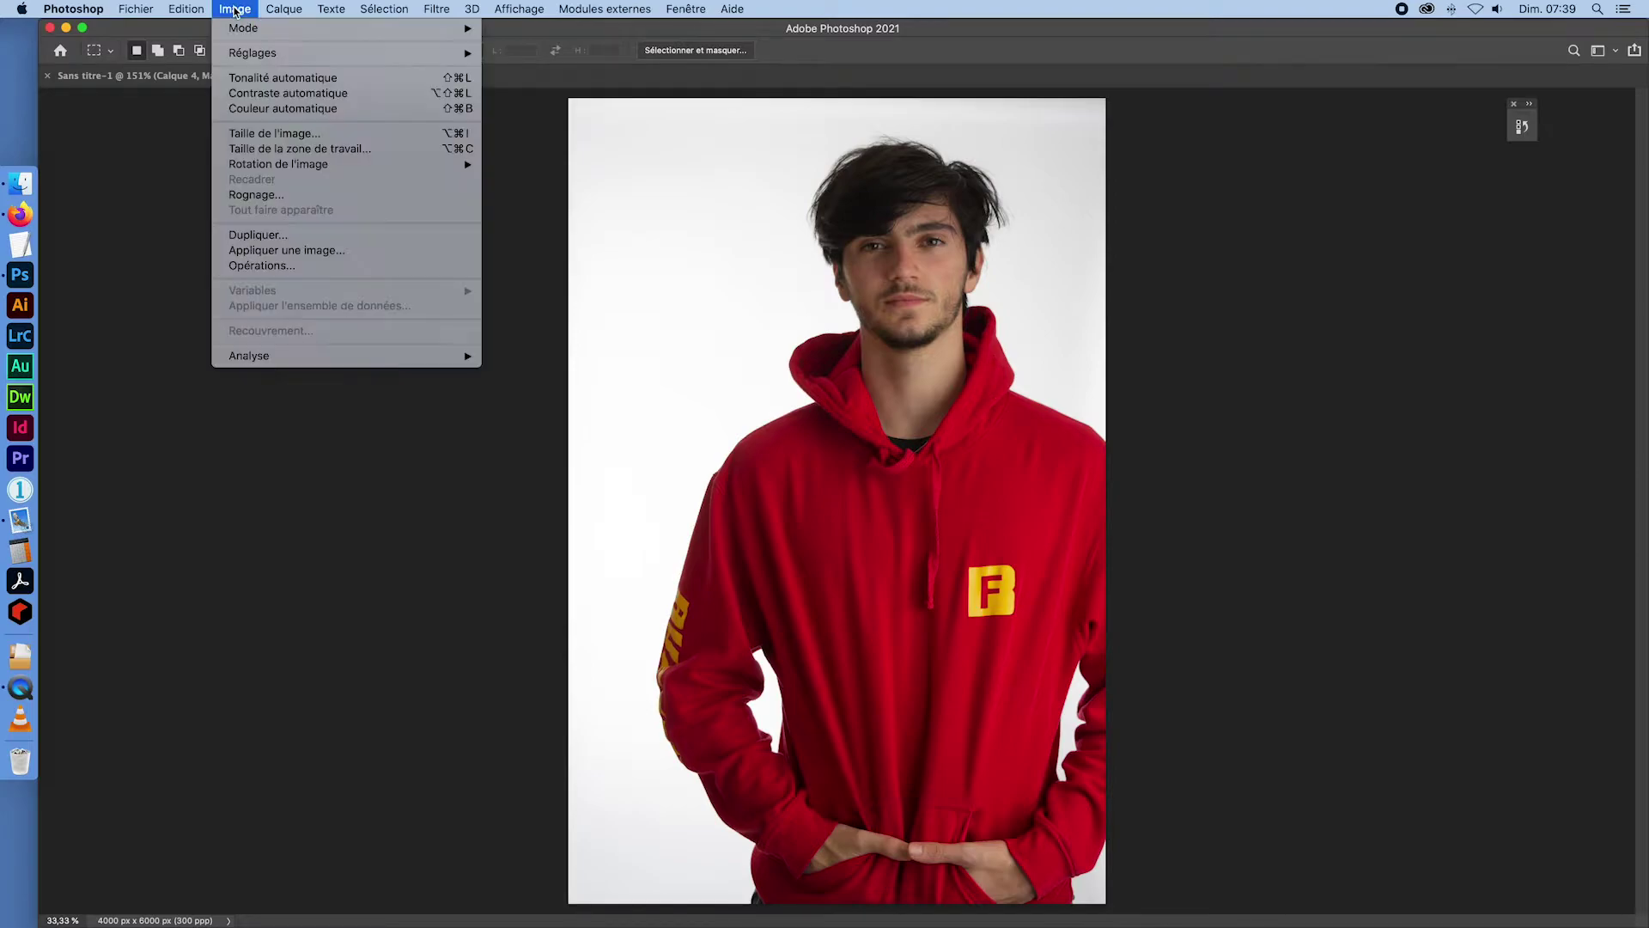
left_click(326, 149)
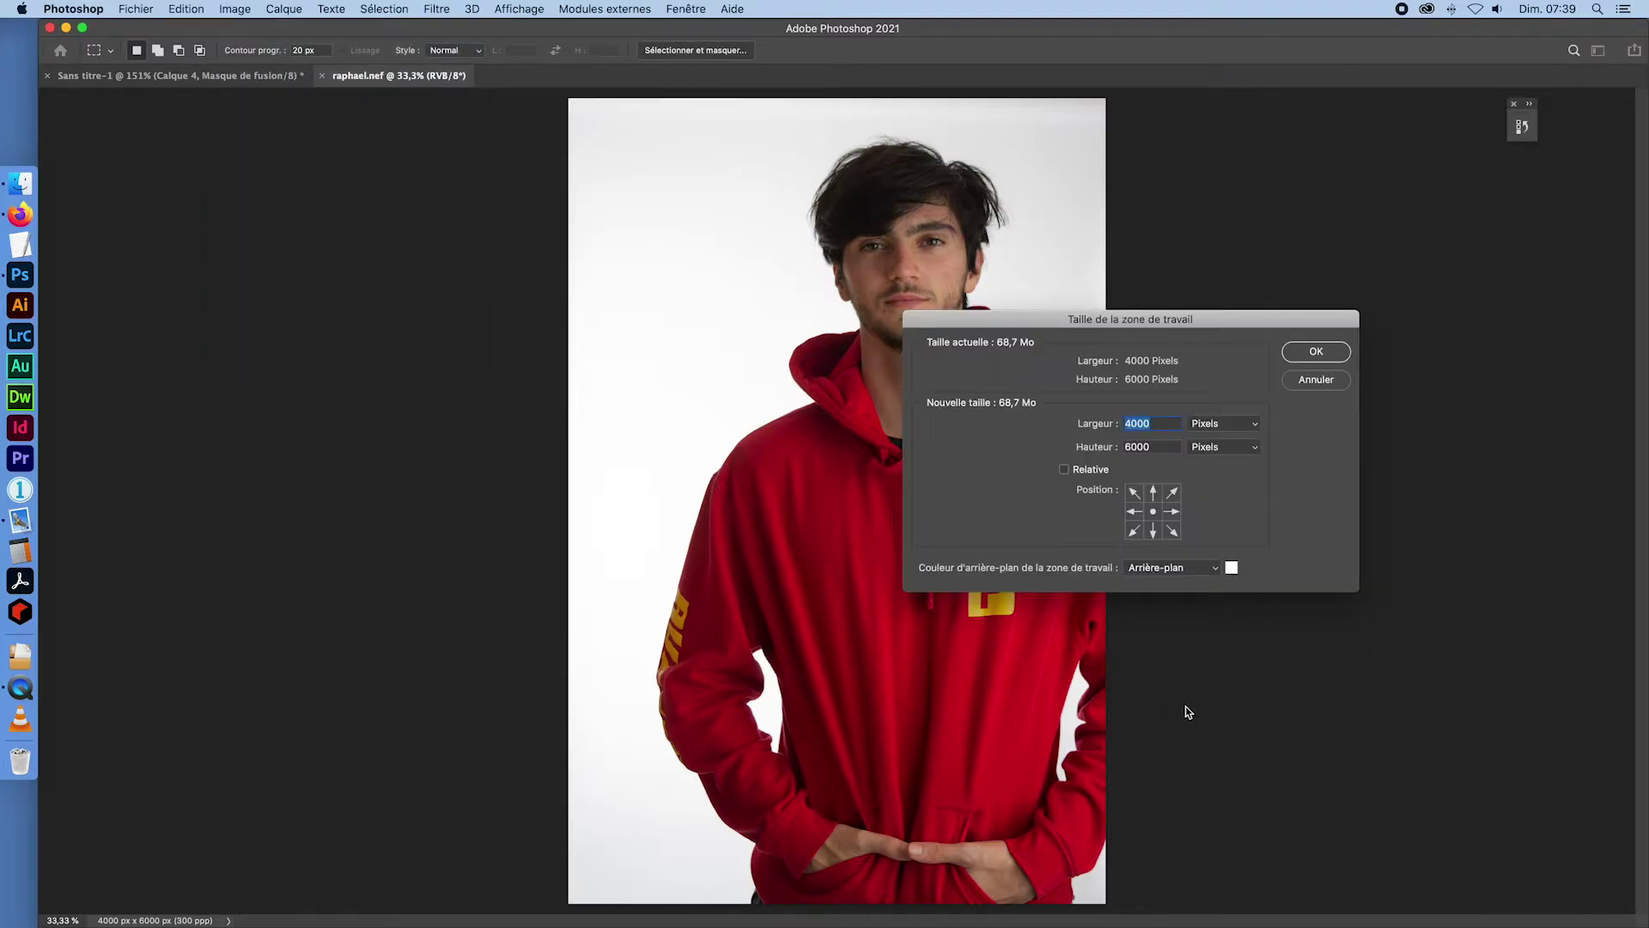
left_click_drag(1152, 322, 1405, 314)
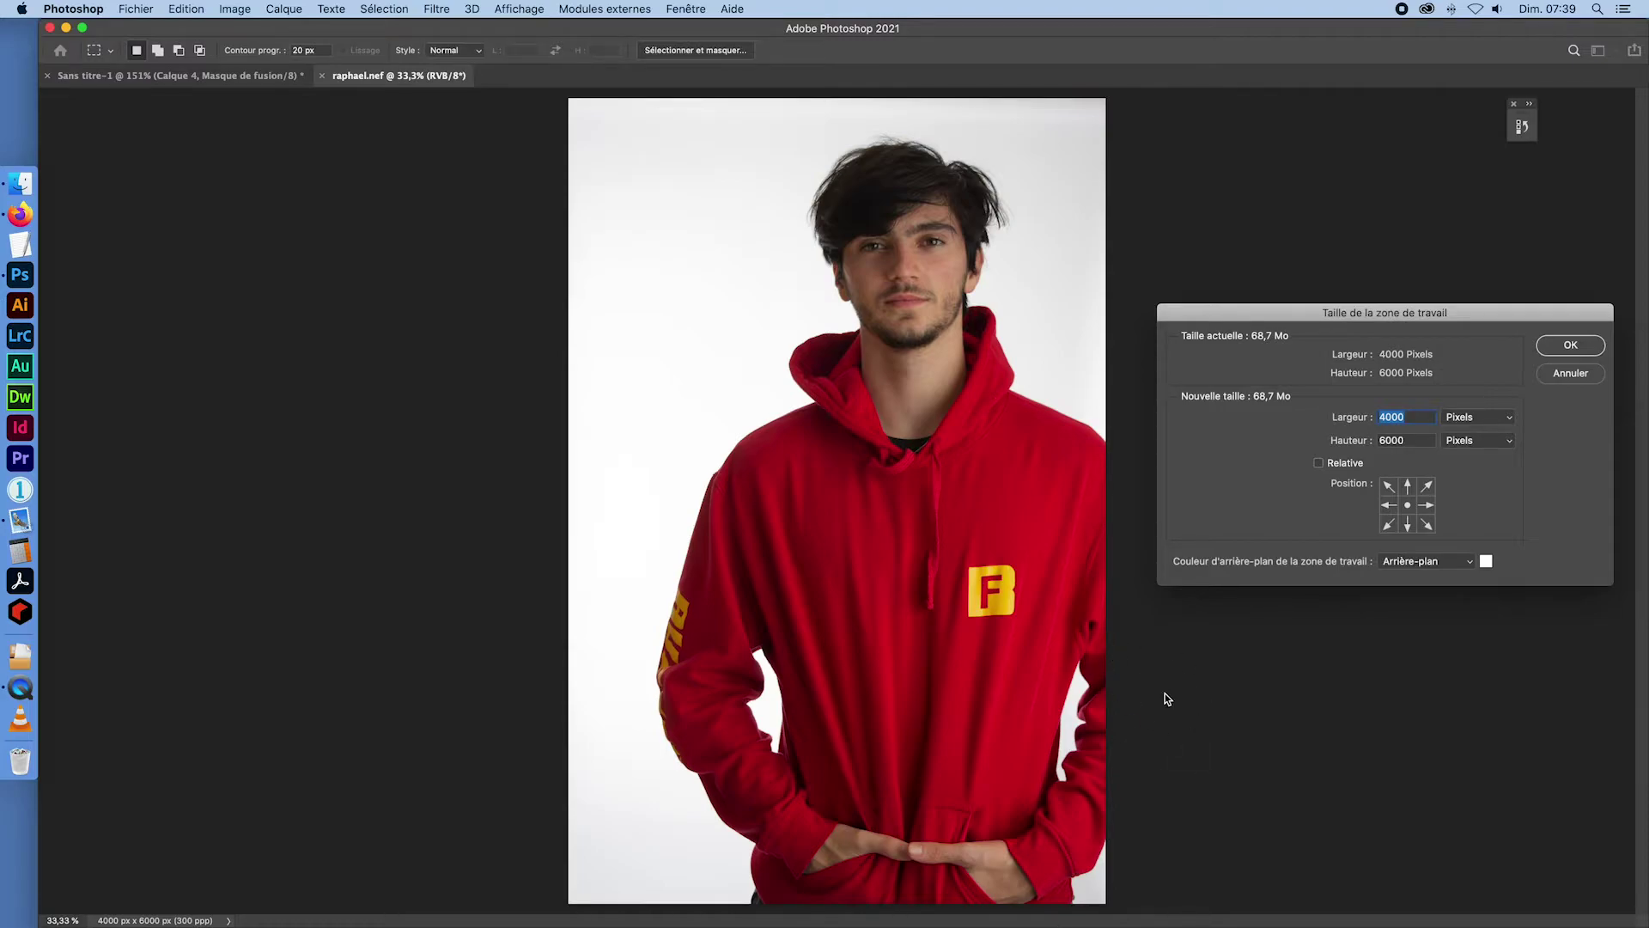
left_click(1390, 507)
type("5000")
left_click(1405, 489)
left_click_drag(1420, 439, 1363, 445)
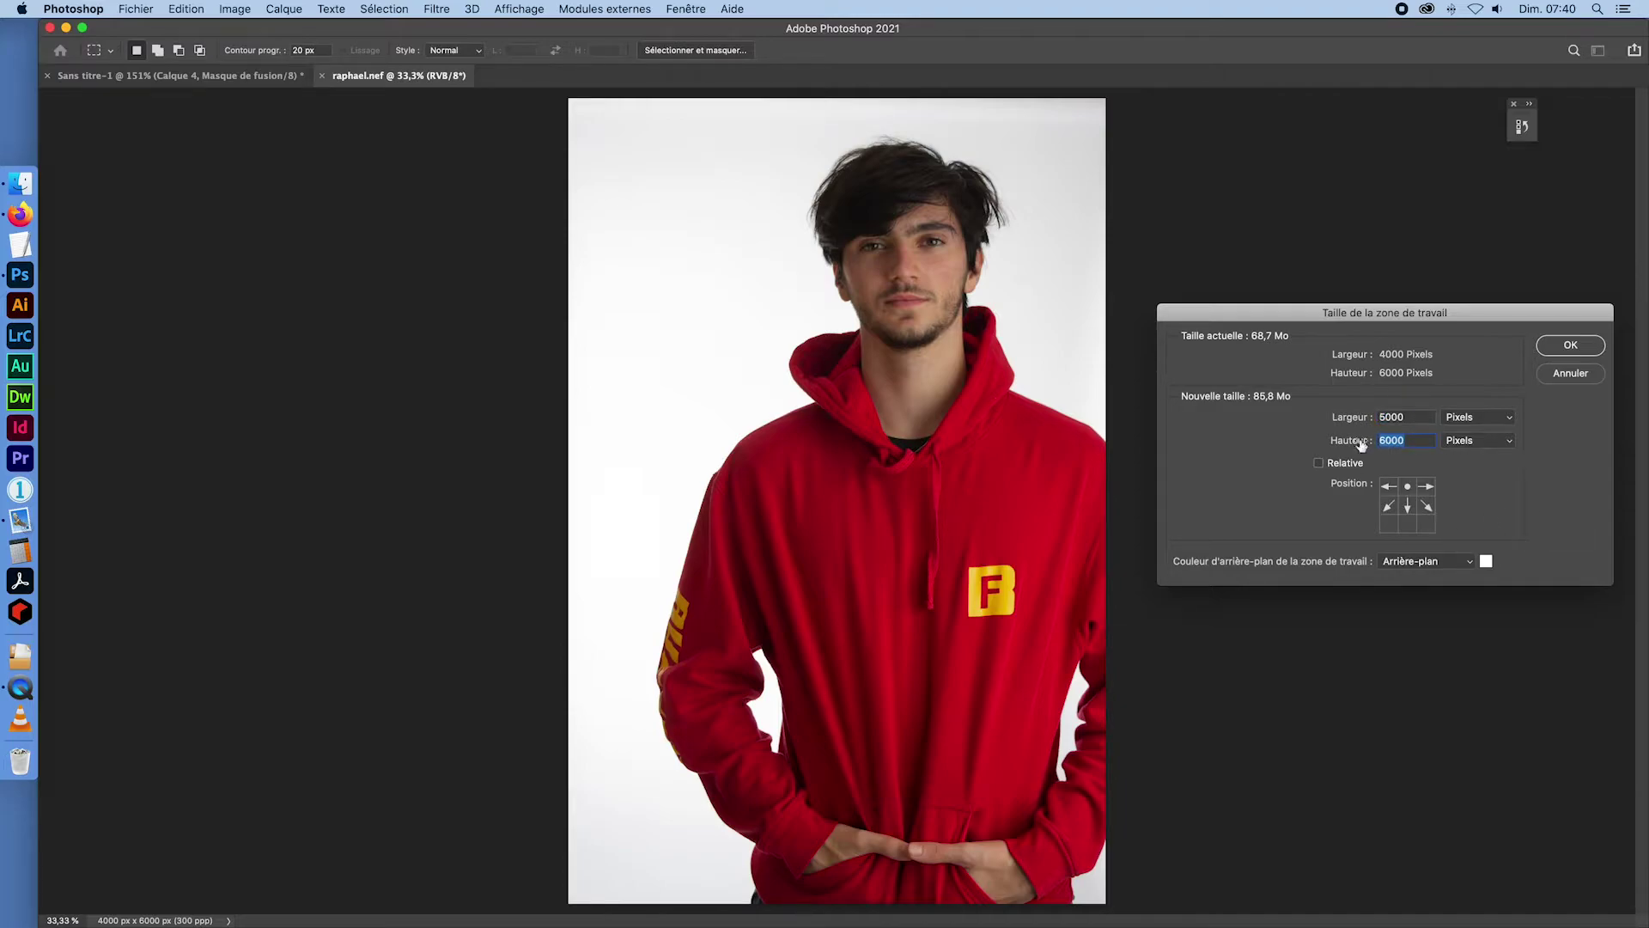
type("8000")
left_click(1556, 375, "alt")
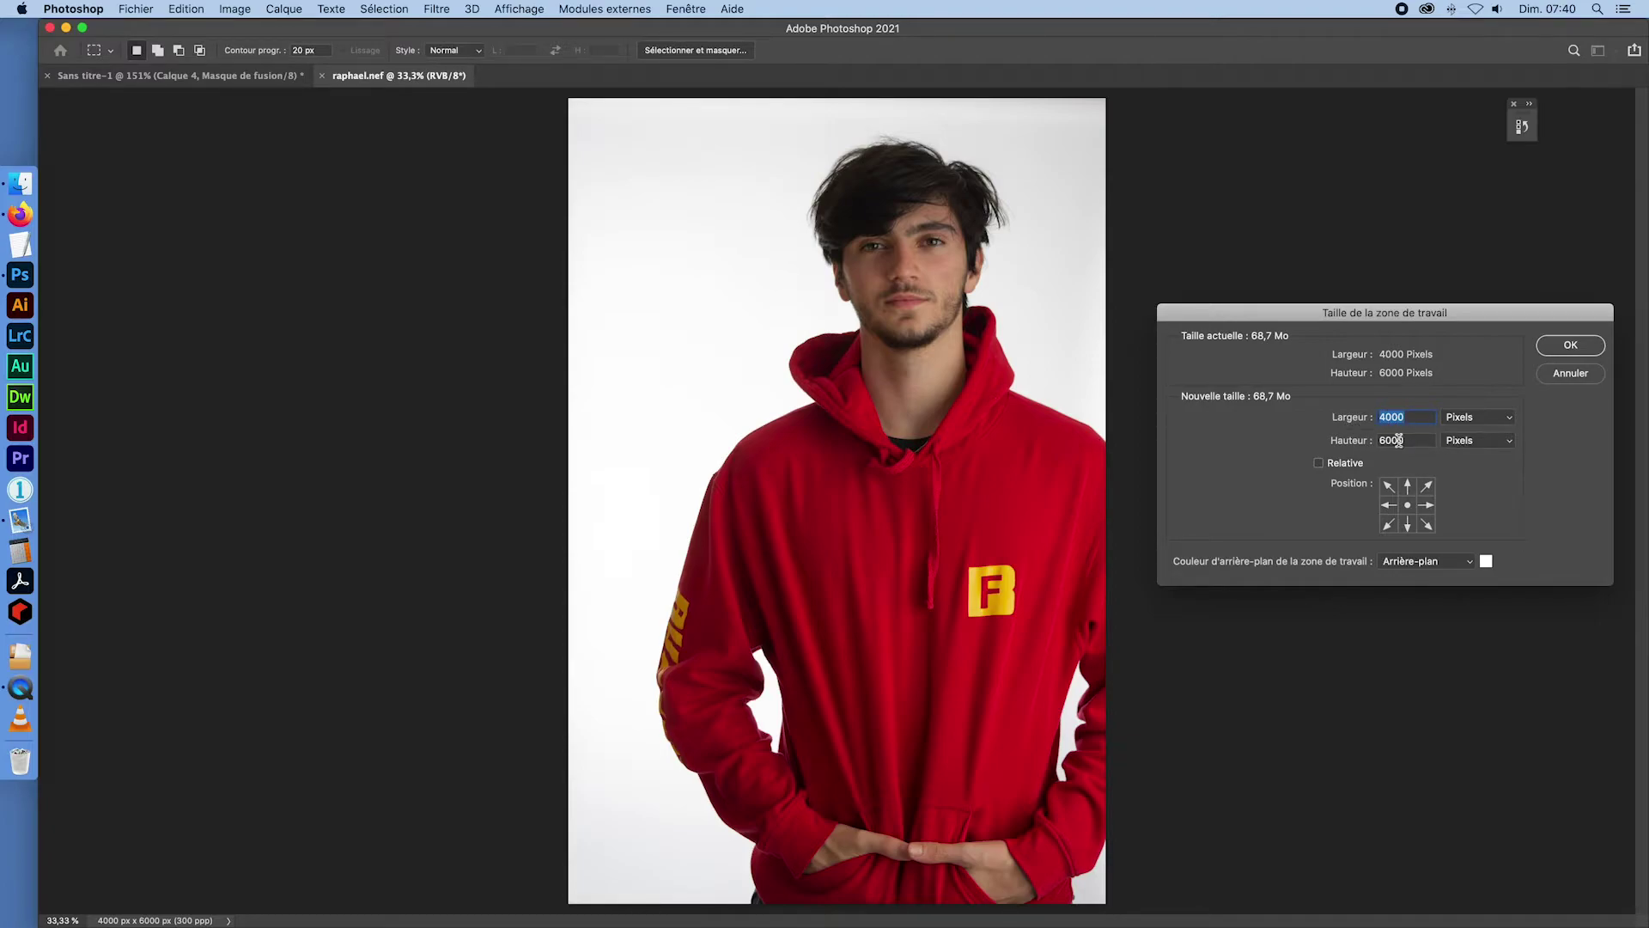
- Extend the canvas to a width of 5000 pixels with the image anchored at the middle left
left_click(1388, 506)
type("5000")
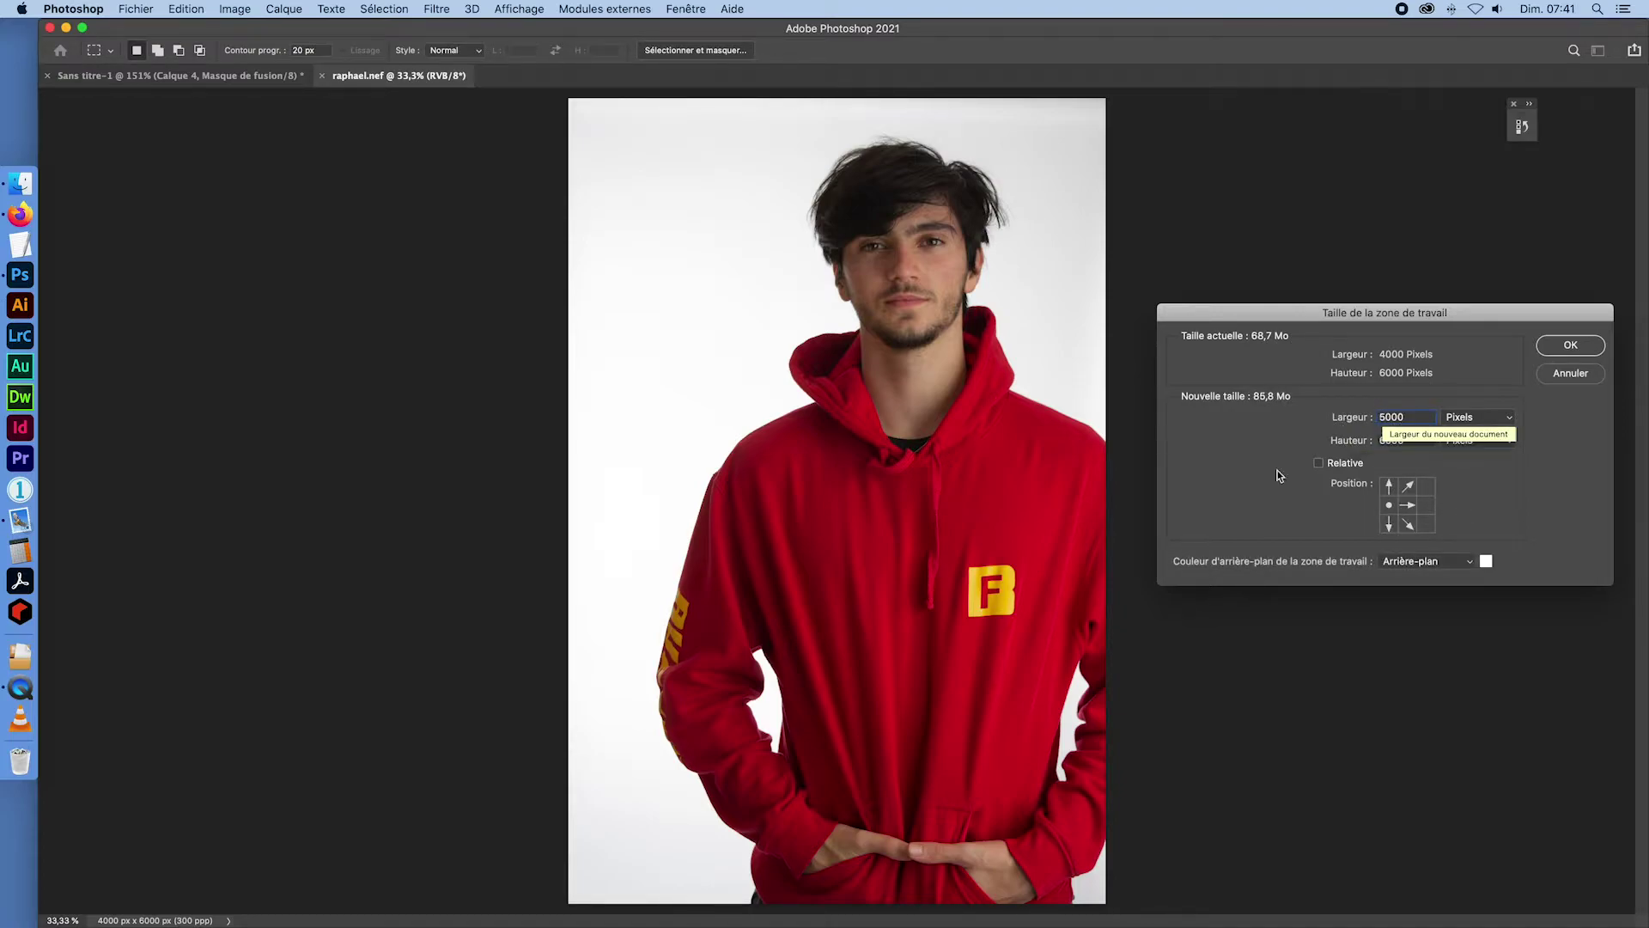
left_click(1568, 347)
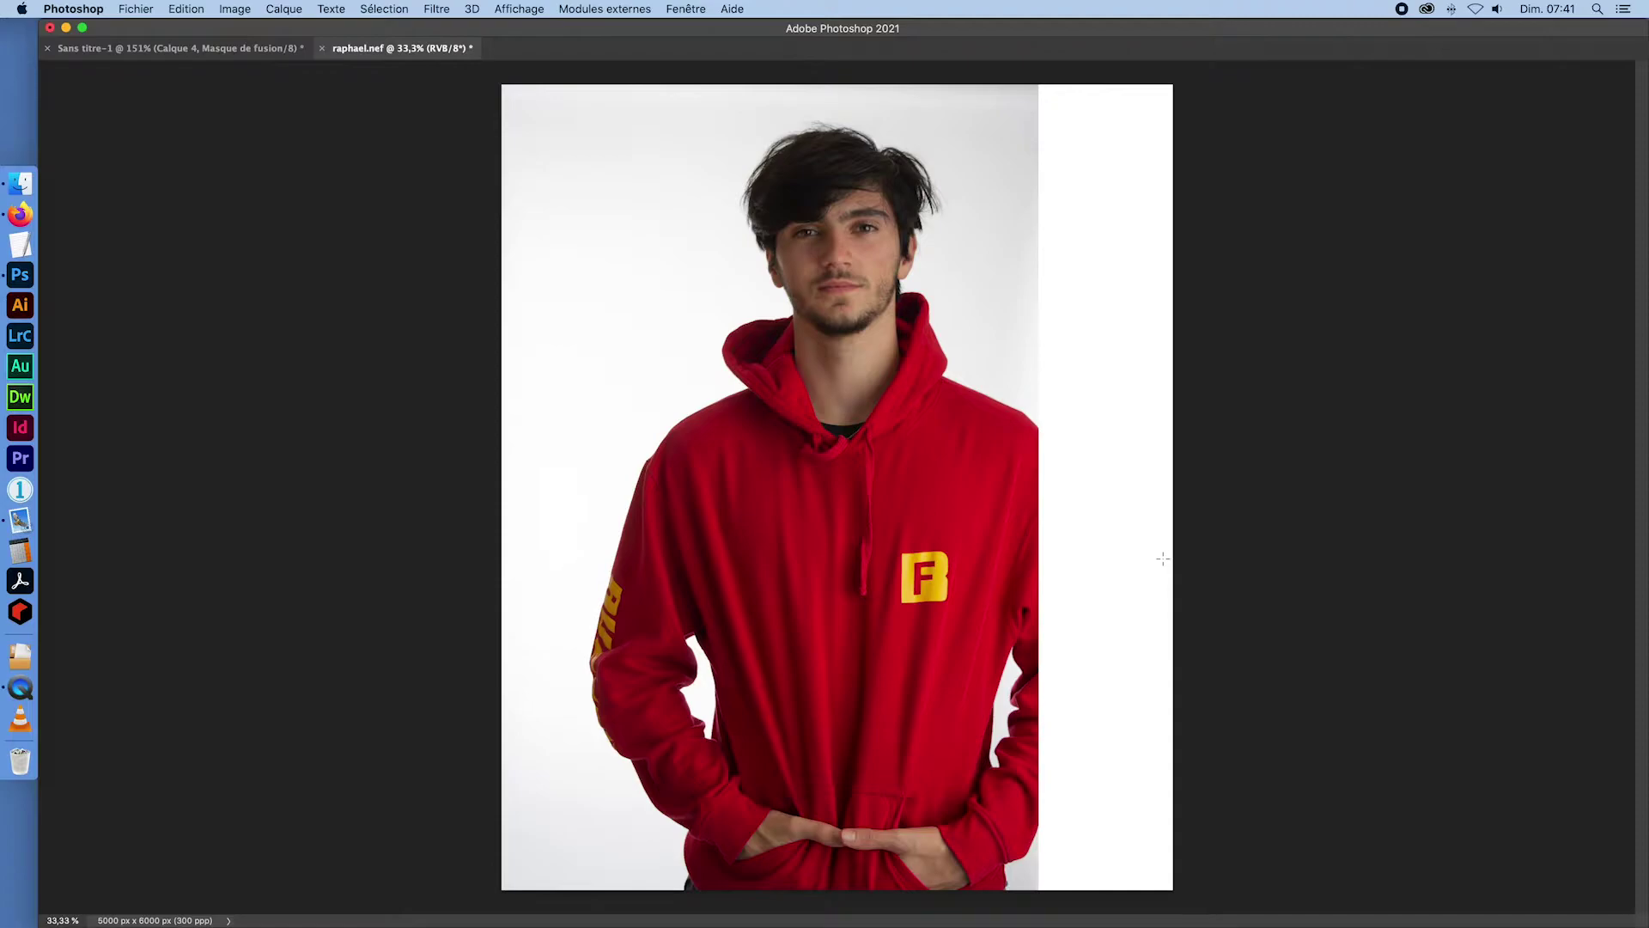
- Show the Outils and Calques panels in the workspace
left_click(682, 10)
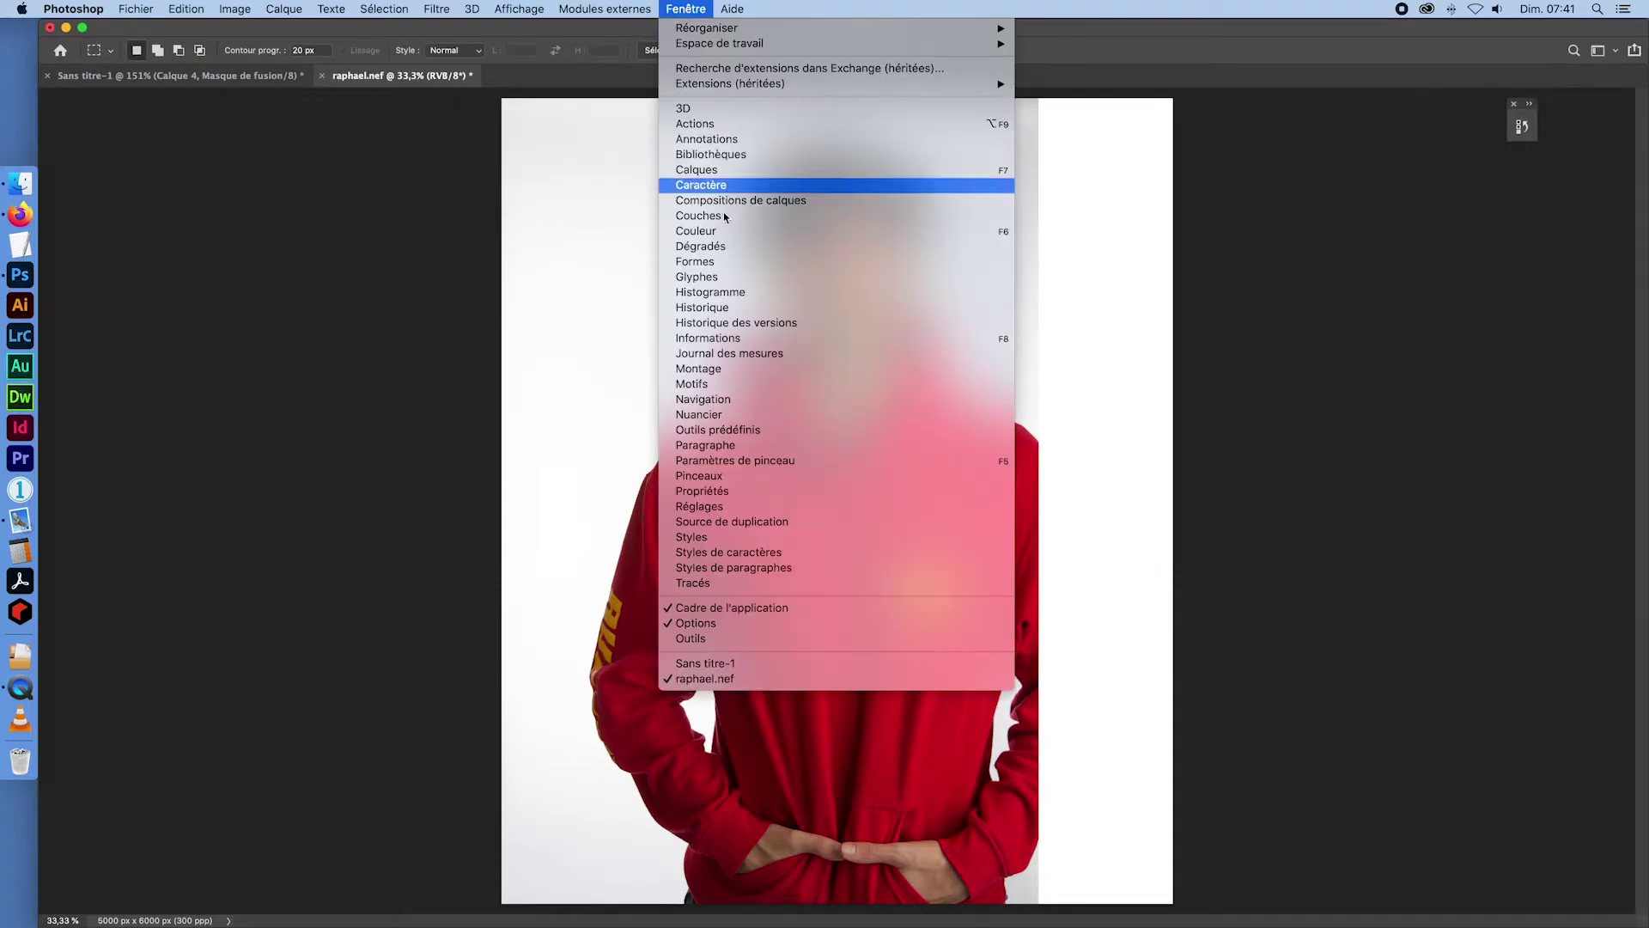
left_click(707, 639)
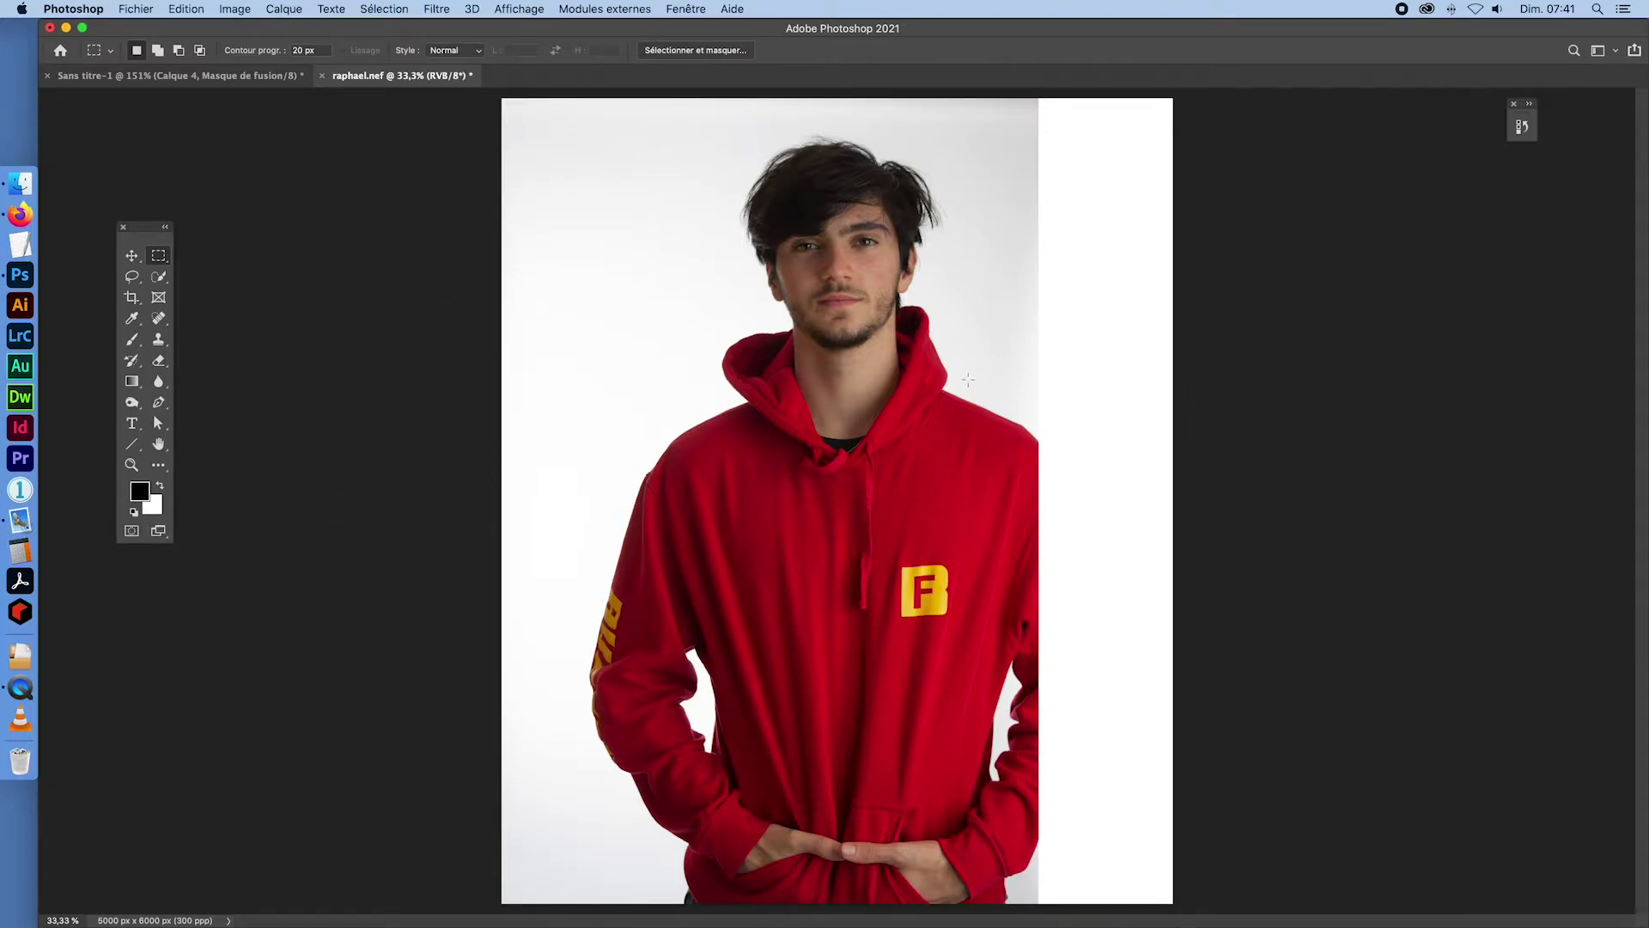
key("Tab")
key("Tab")
left_click(684, 9)
left_click(696, 169)
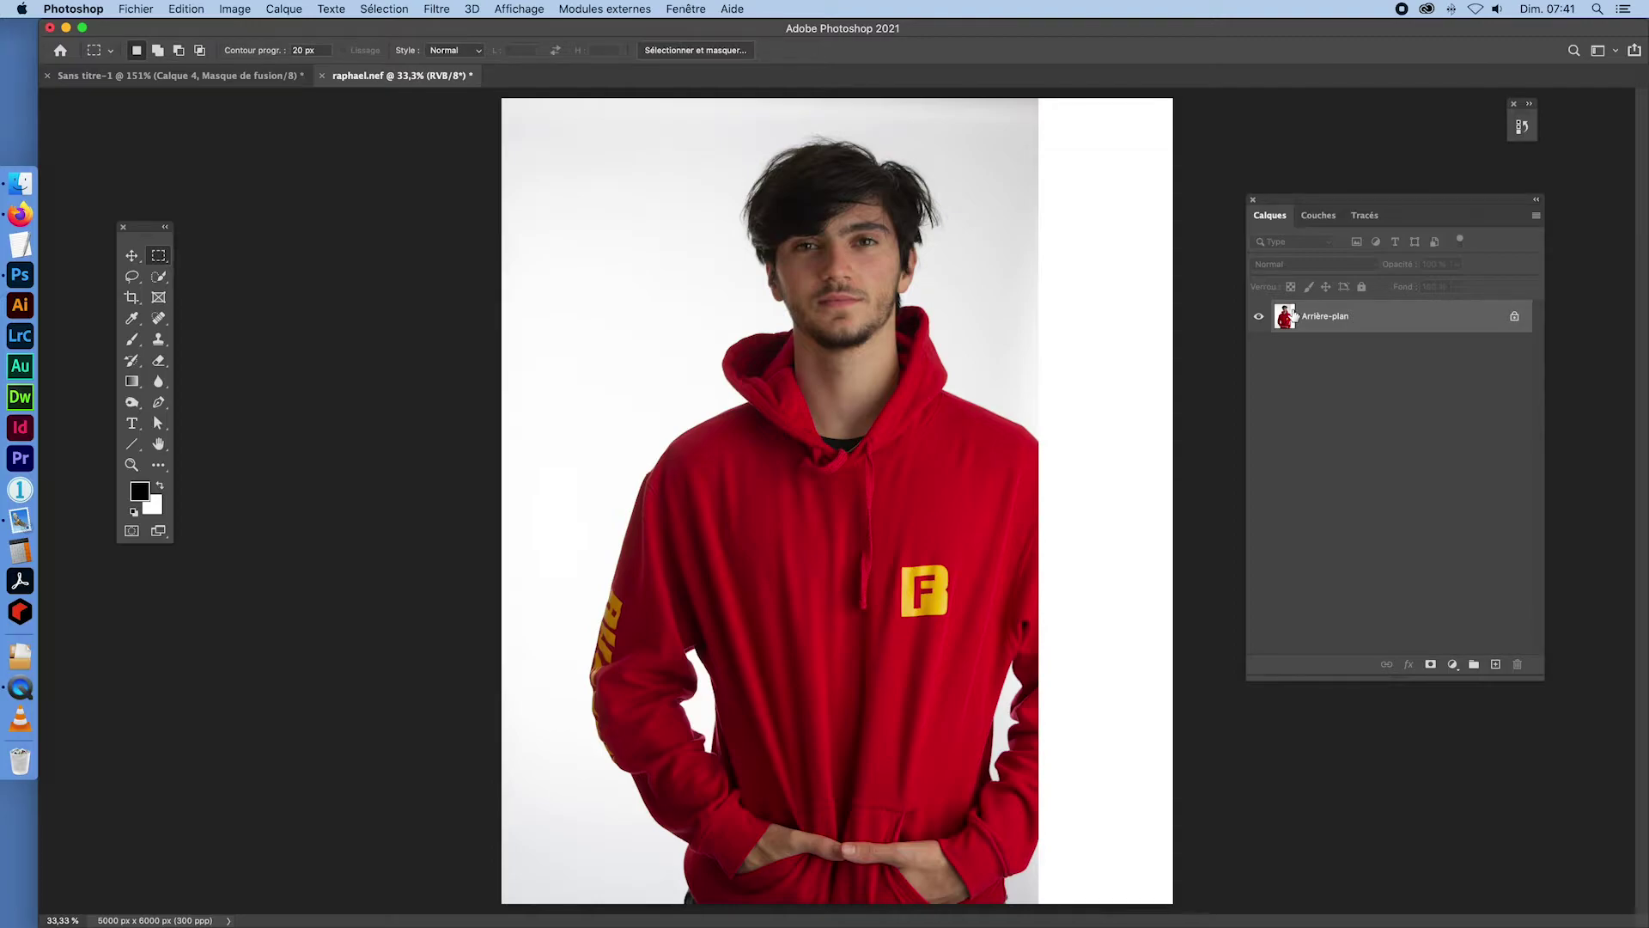
- Undo the canvas enlargement and duplicate the Arrière-plan layer
key("super+z")
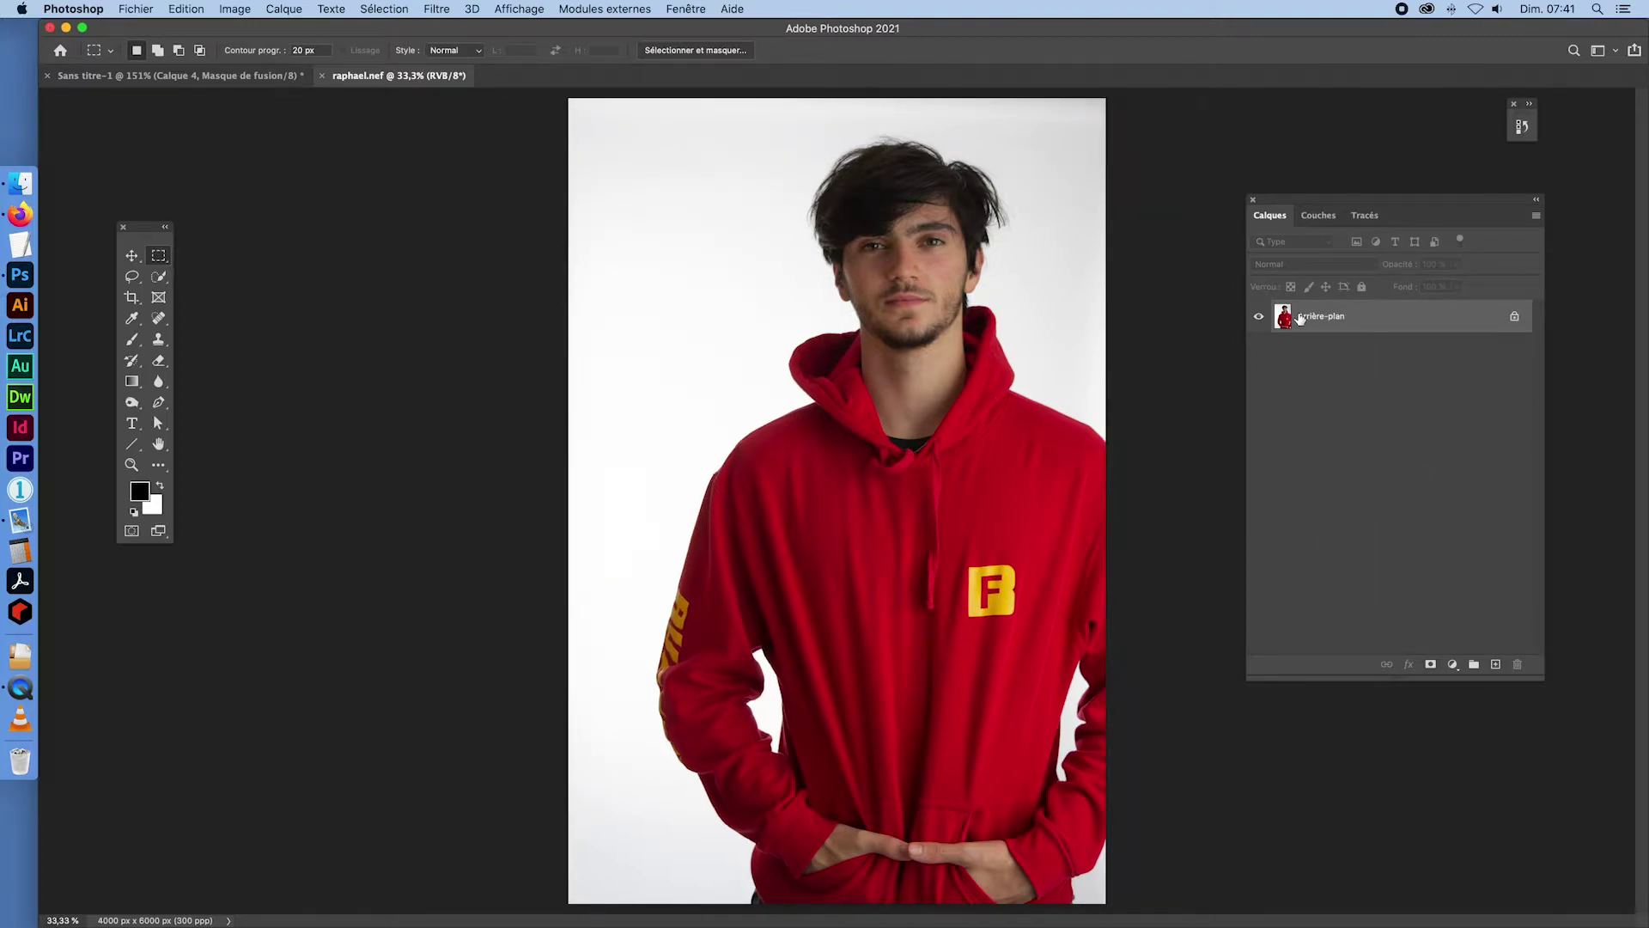
key("super+j")
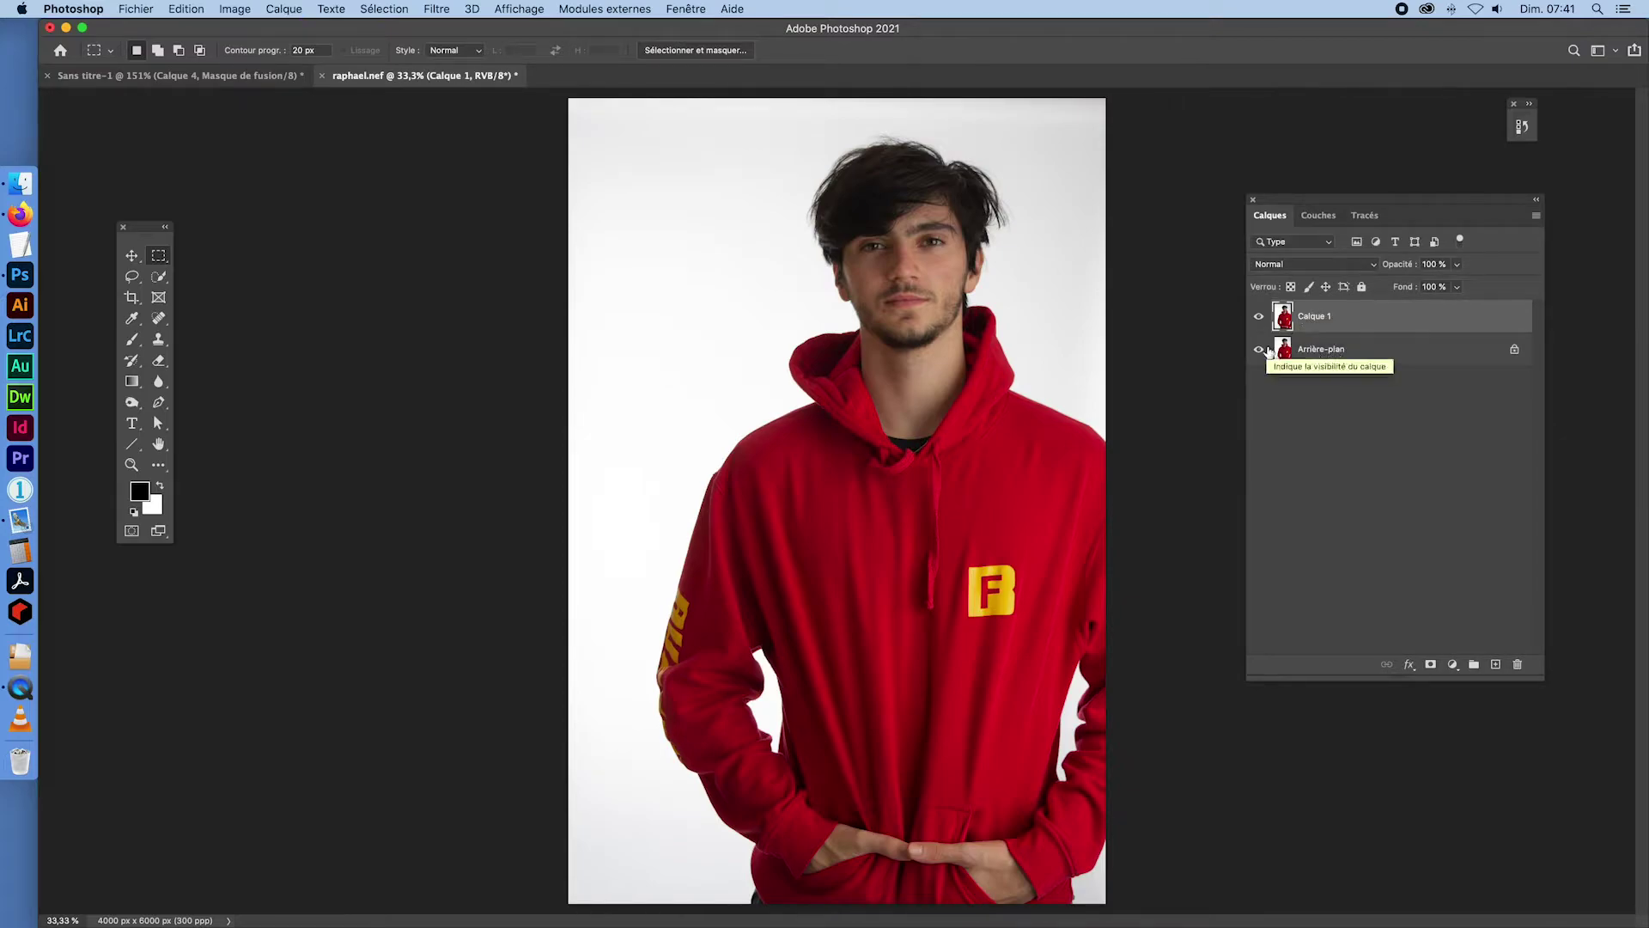
- Fill the Arrière-plan layer with the white background colour and reselect Calque 1
left_click(1287, 354)
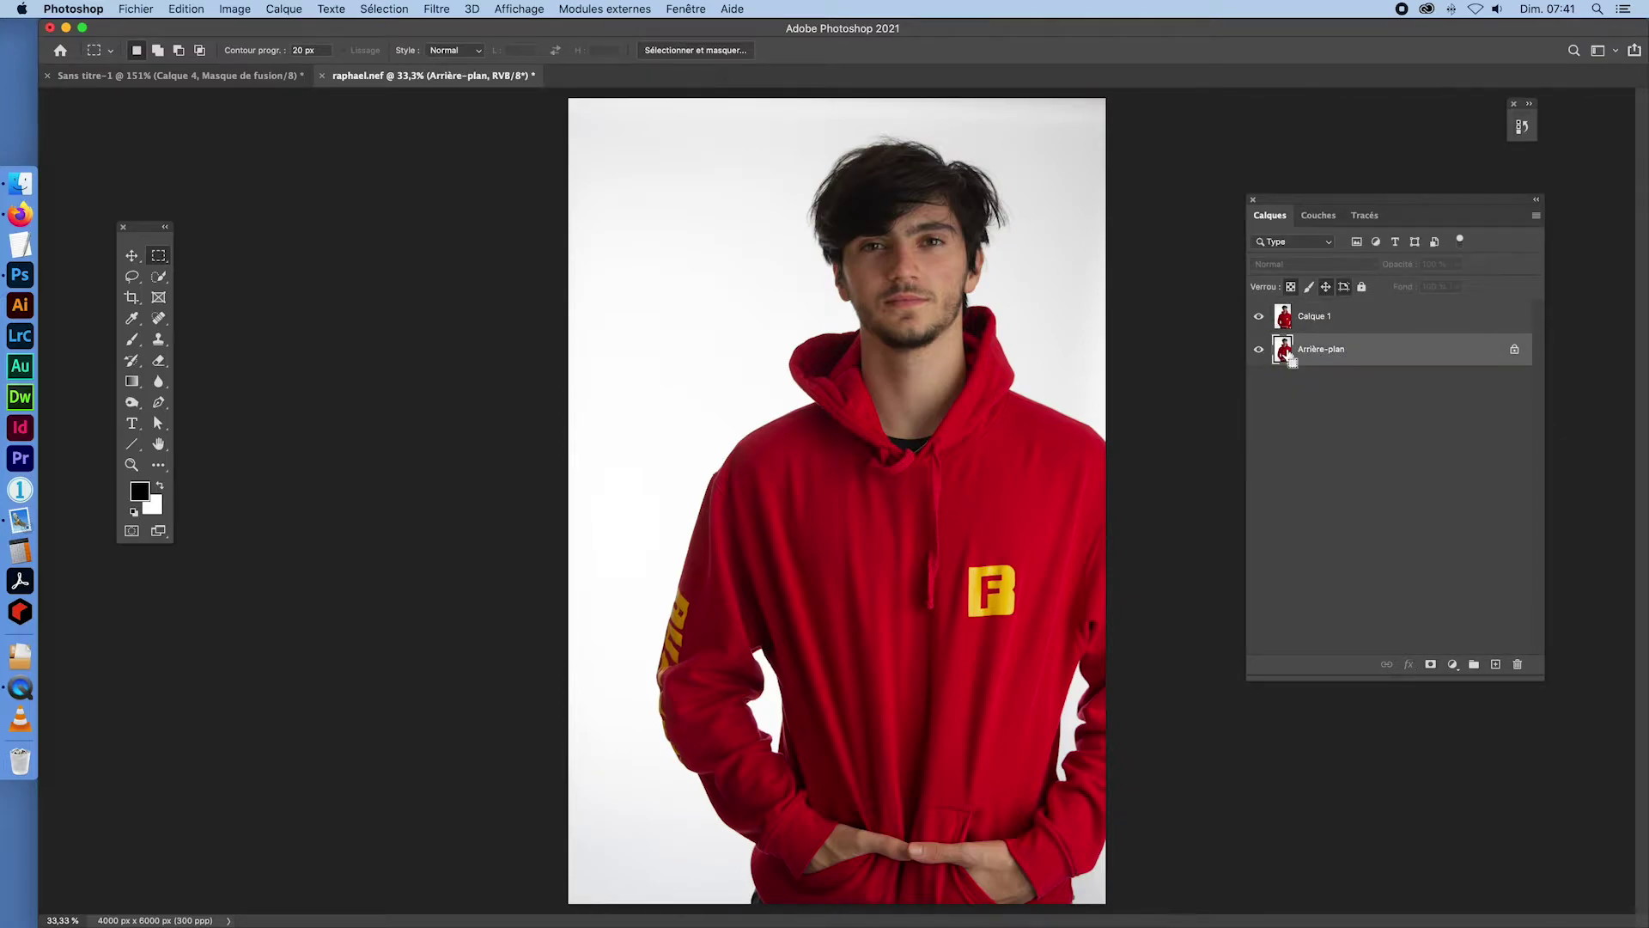
key("super+BackSpace")
left_click(1307, 321)
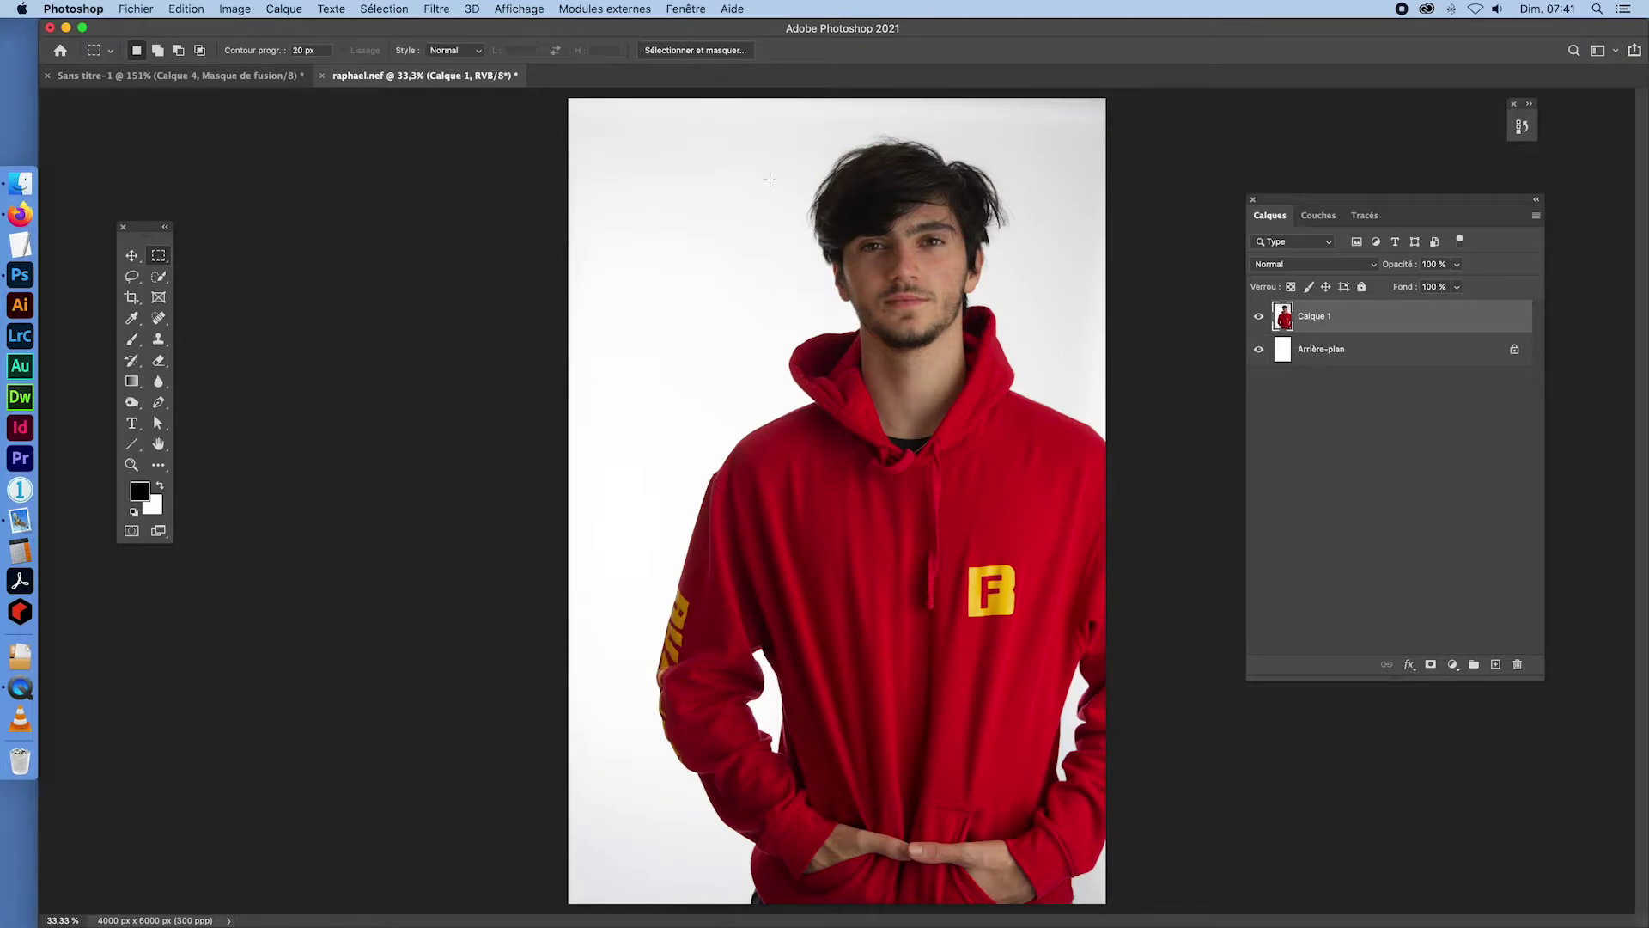
left_click(1295, 349)
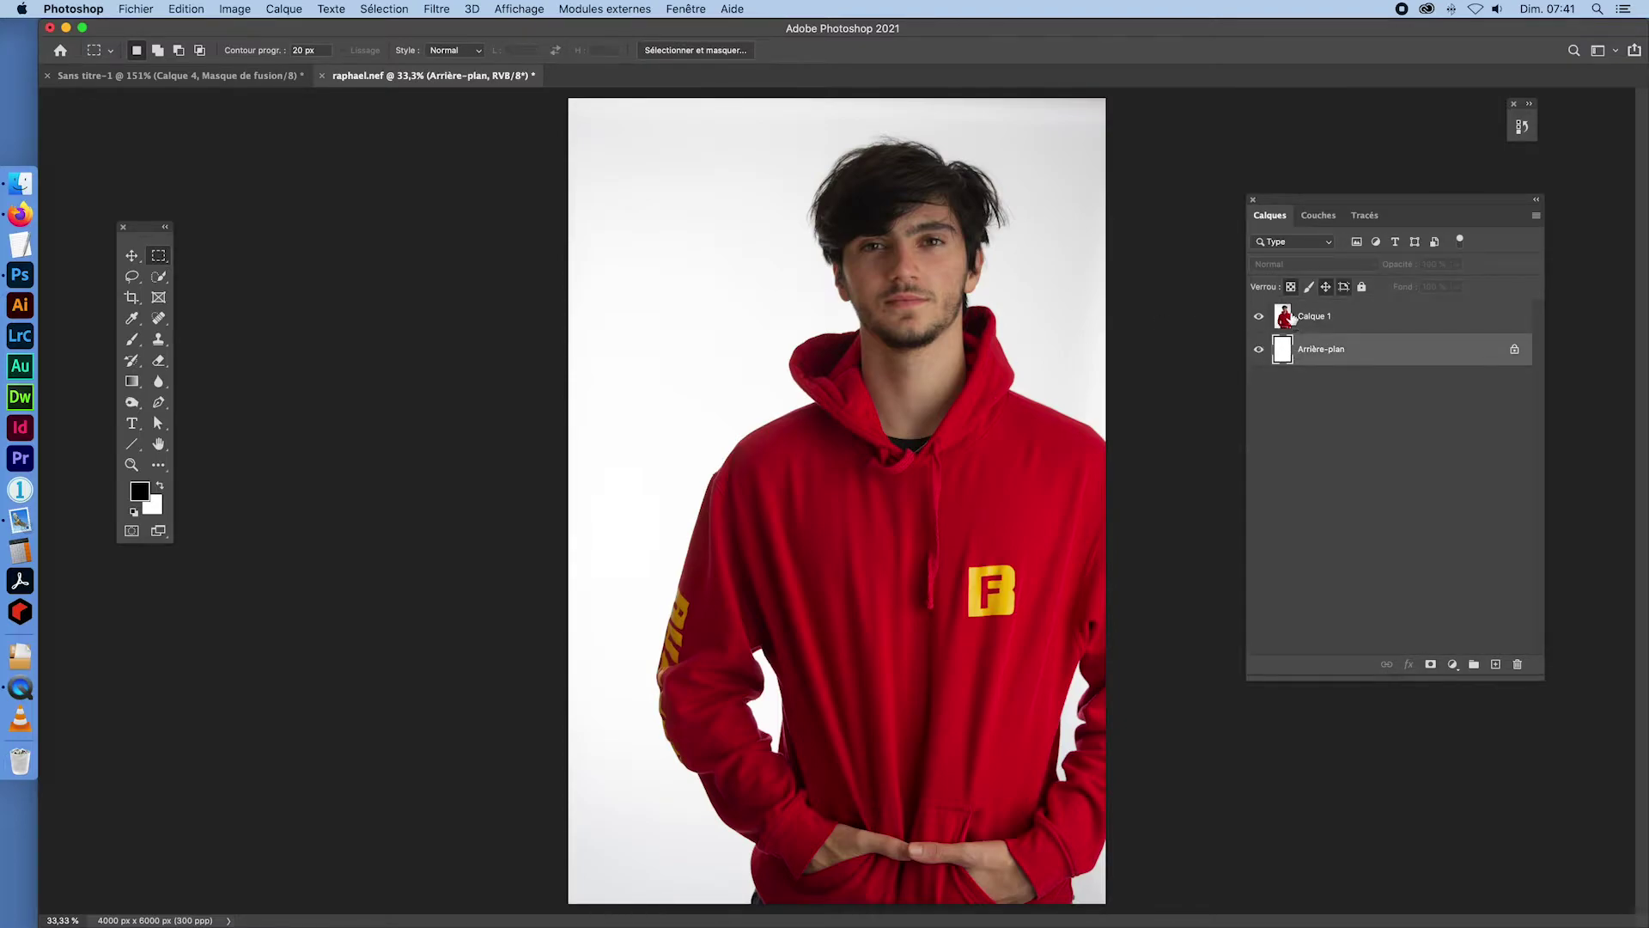
left_click(1292, 320)
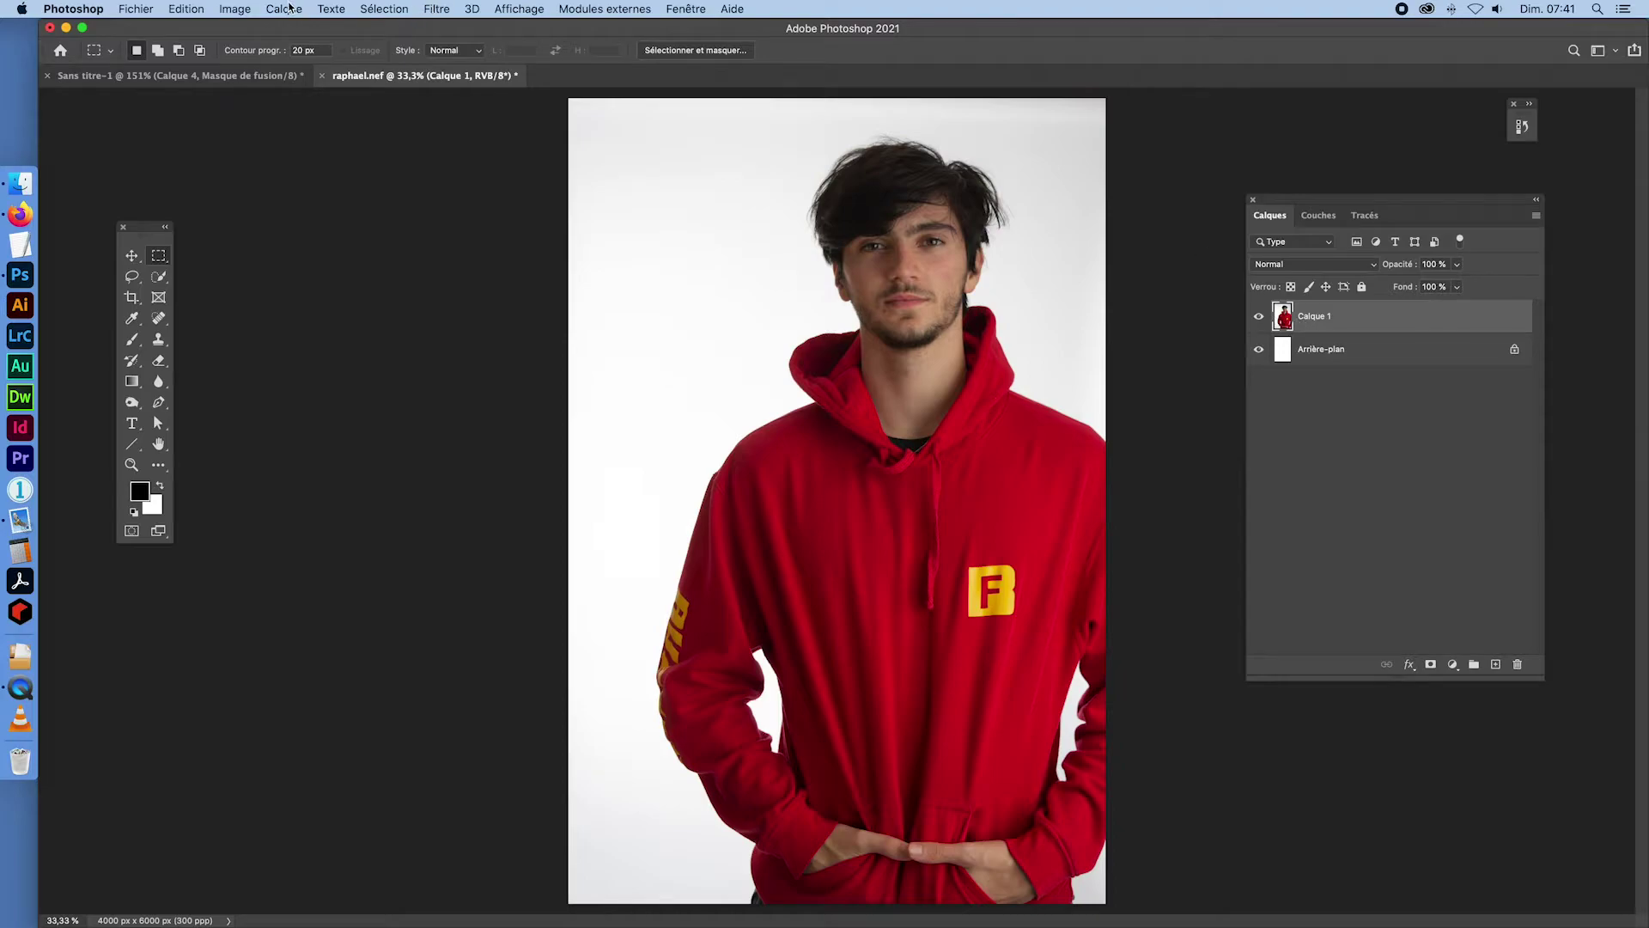
- Extend the canvas to a width of 5000 pixels with the image anchored at the middle left, and check the added area without Arrière-plan
left_click(235, 9)
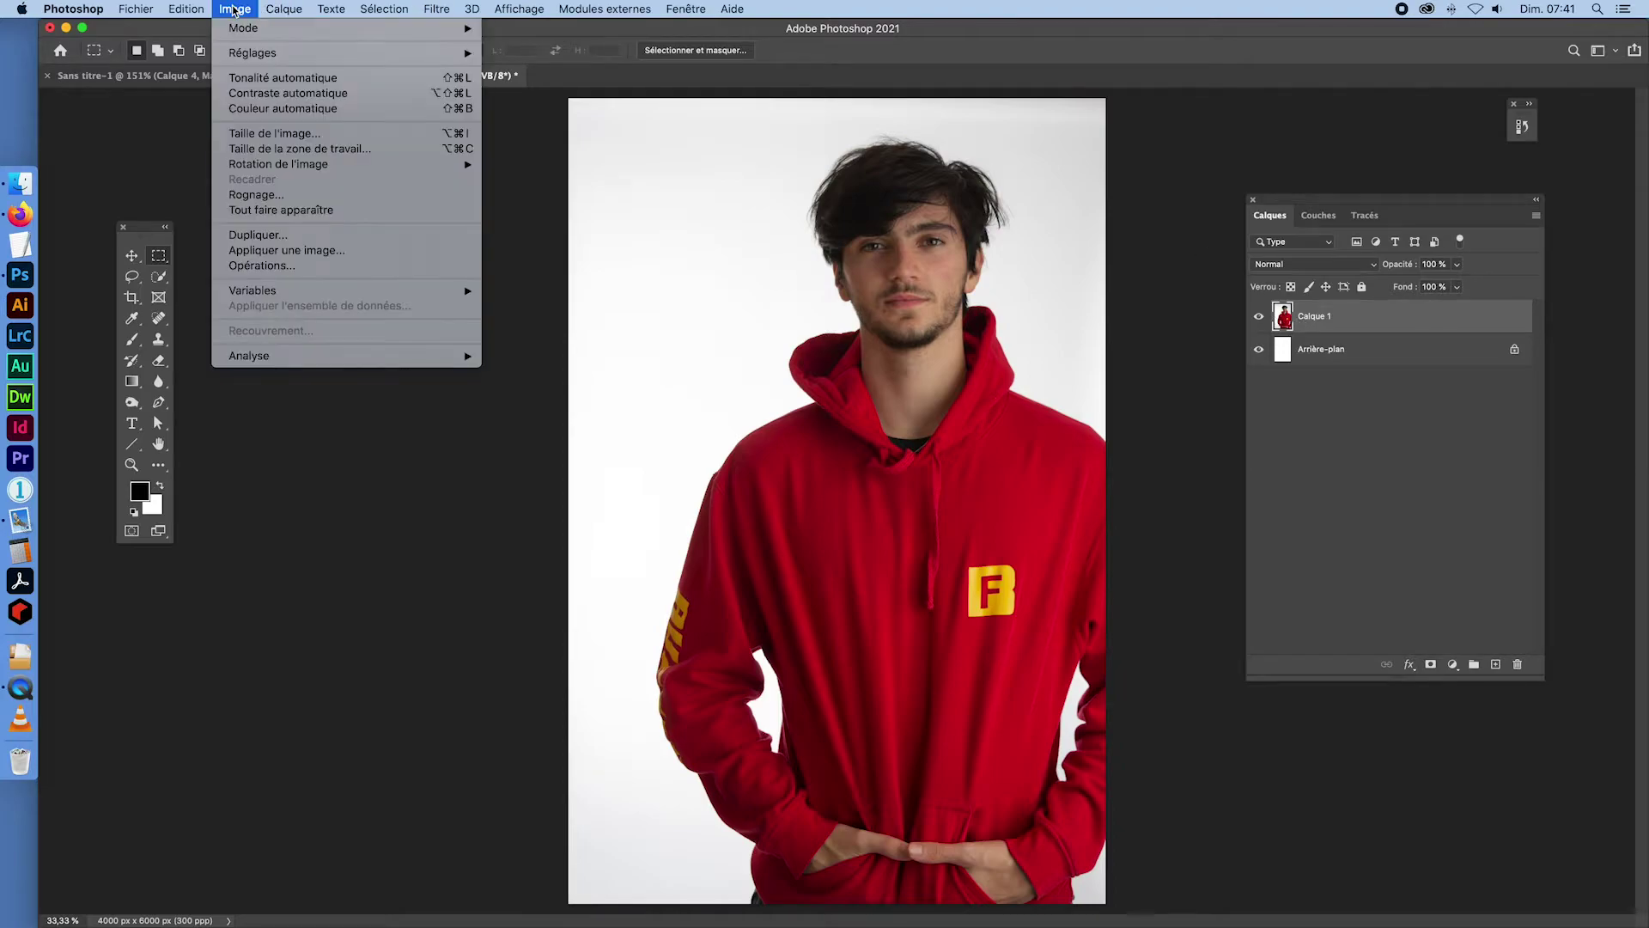
left_click(261, 153)
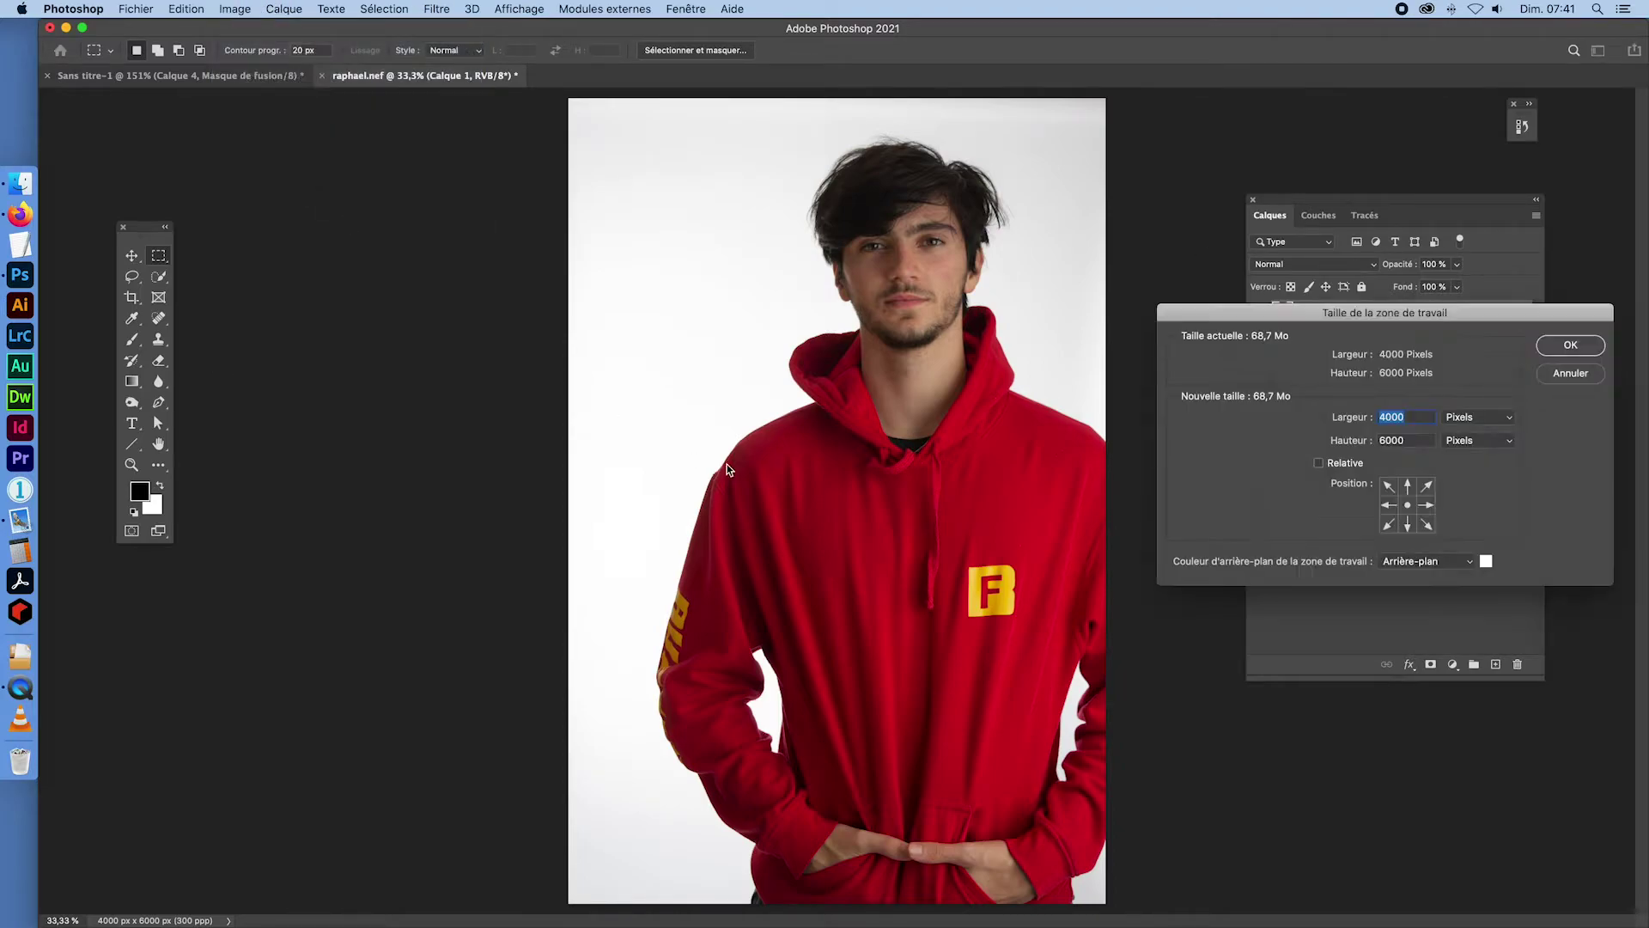
left_click(1389, 506)
type("5000")
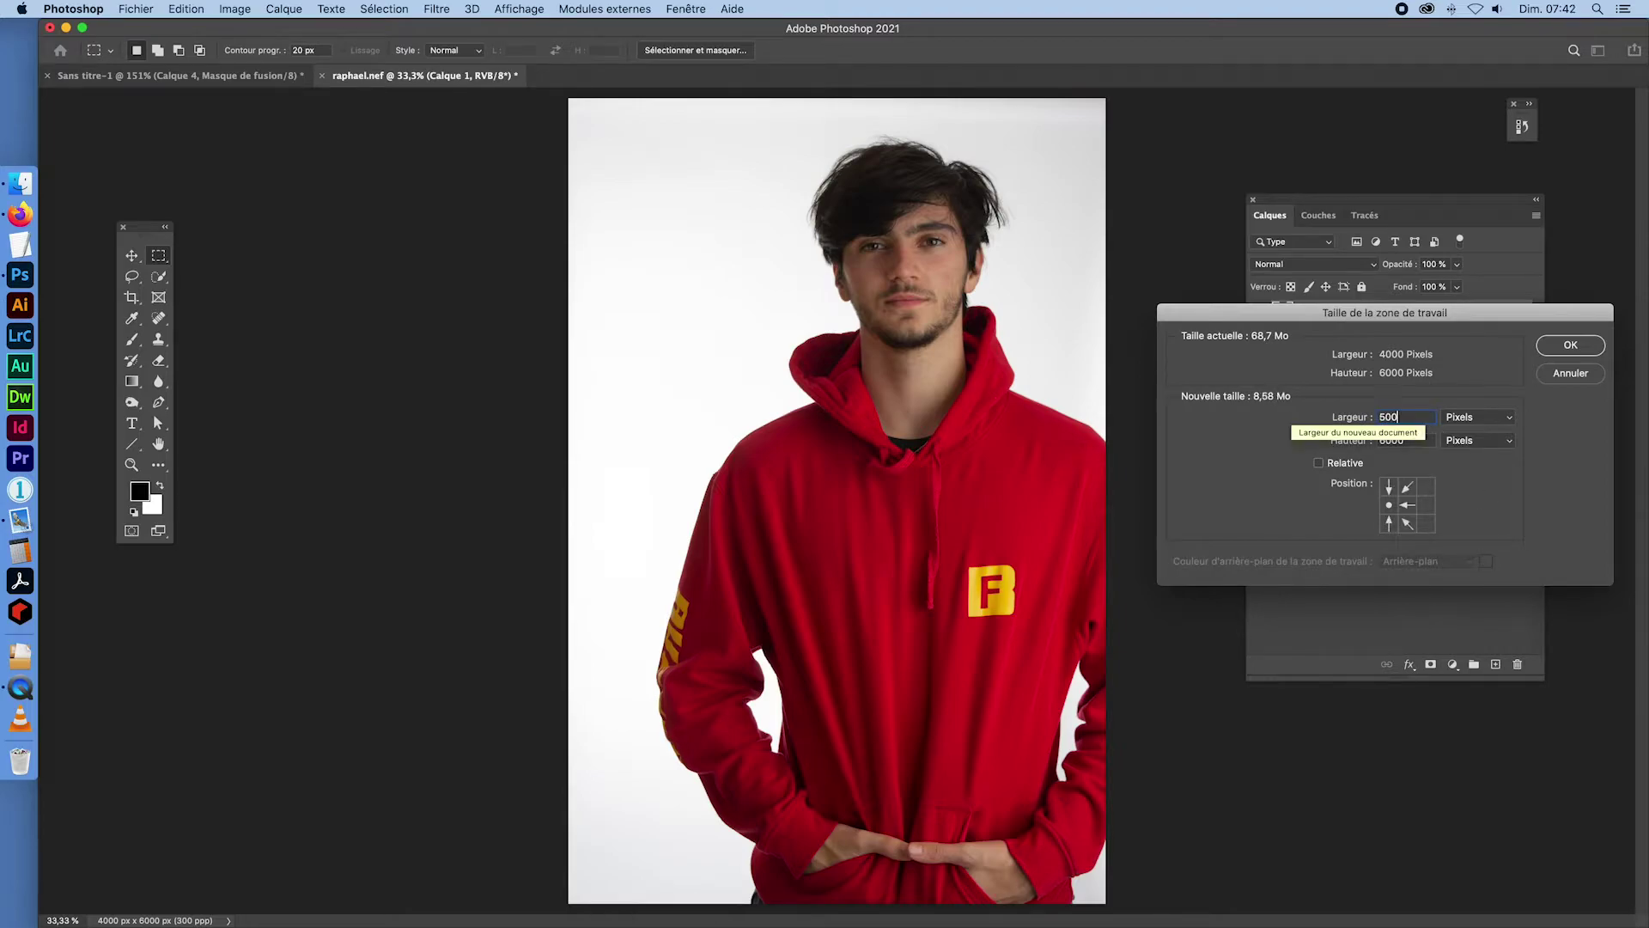
left_click(1564, 347)
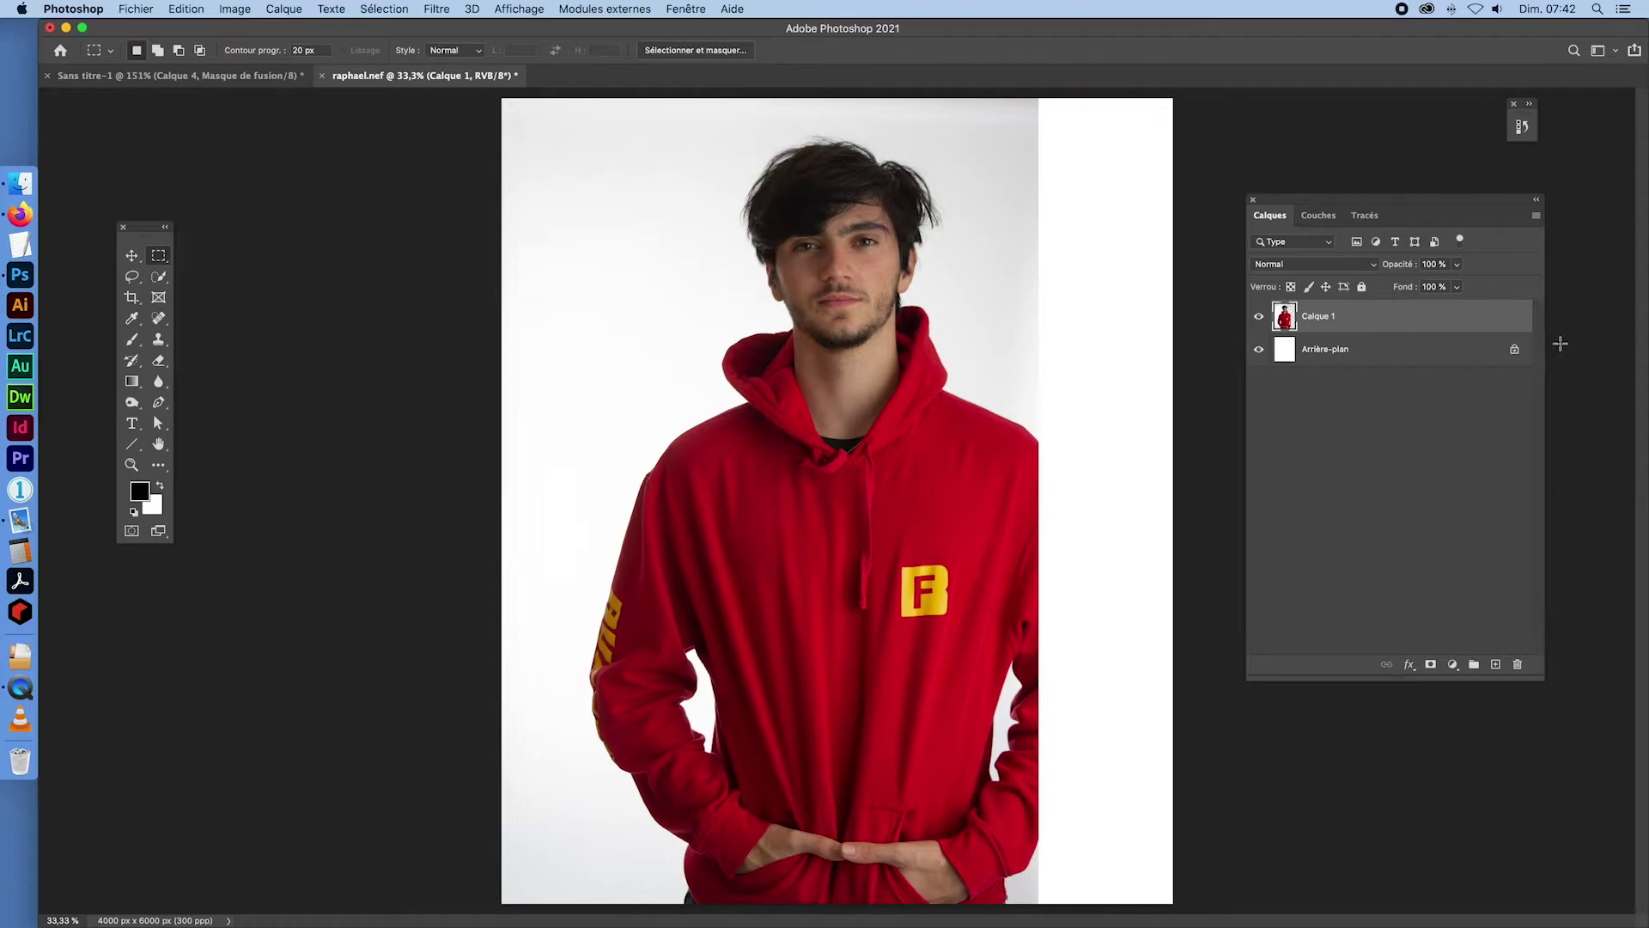
left_click(1260, 349)
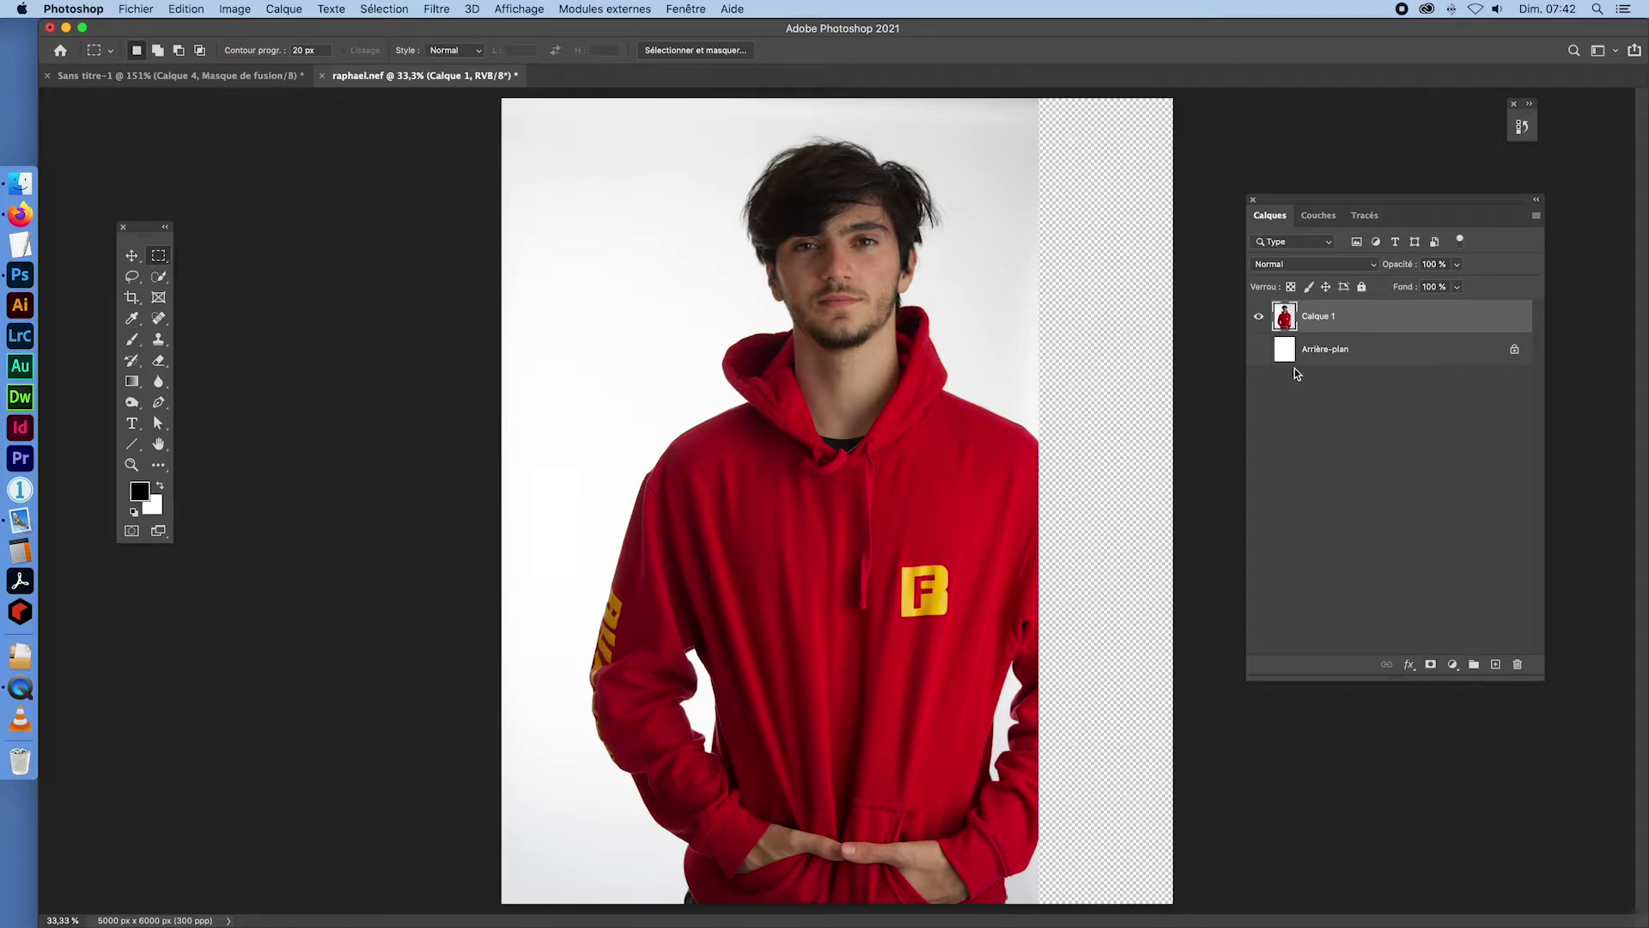
left_click(1259, 349)
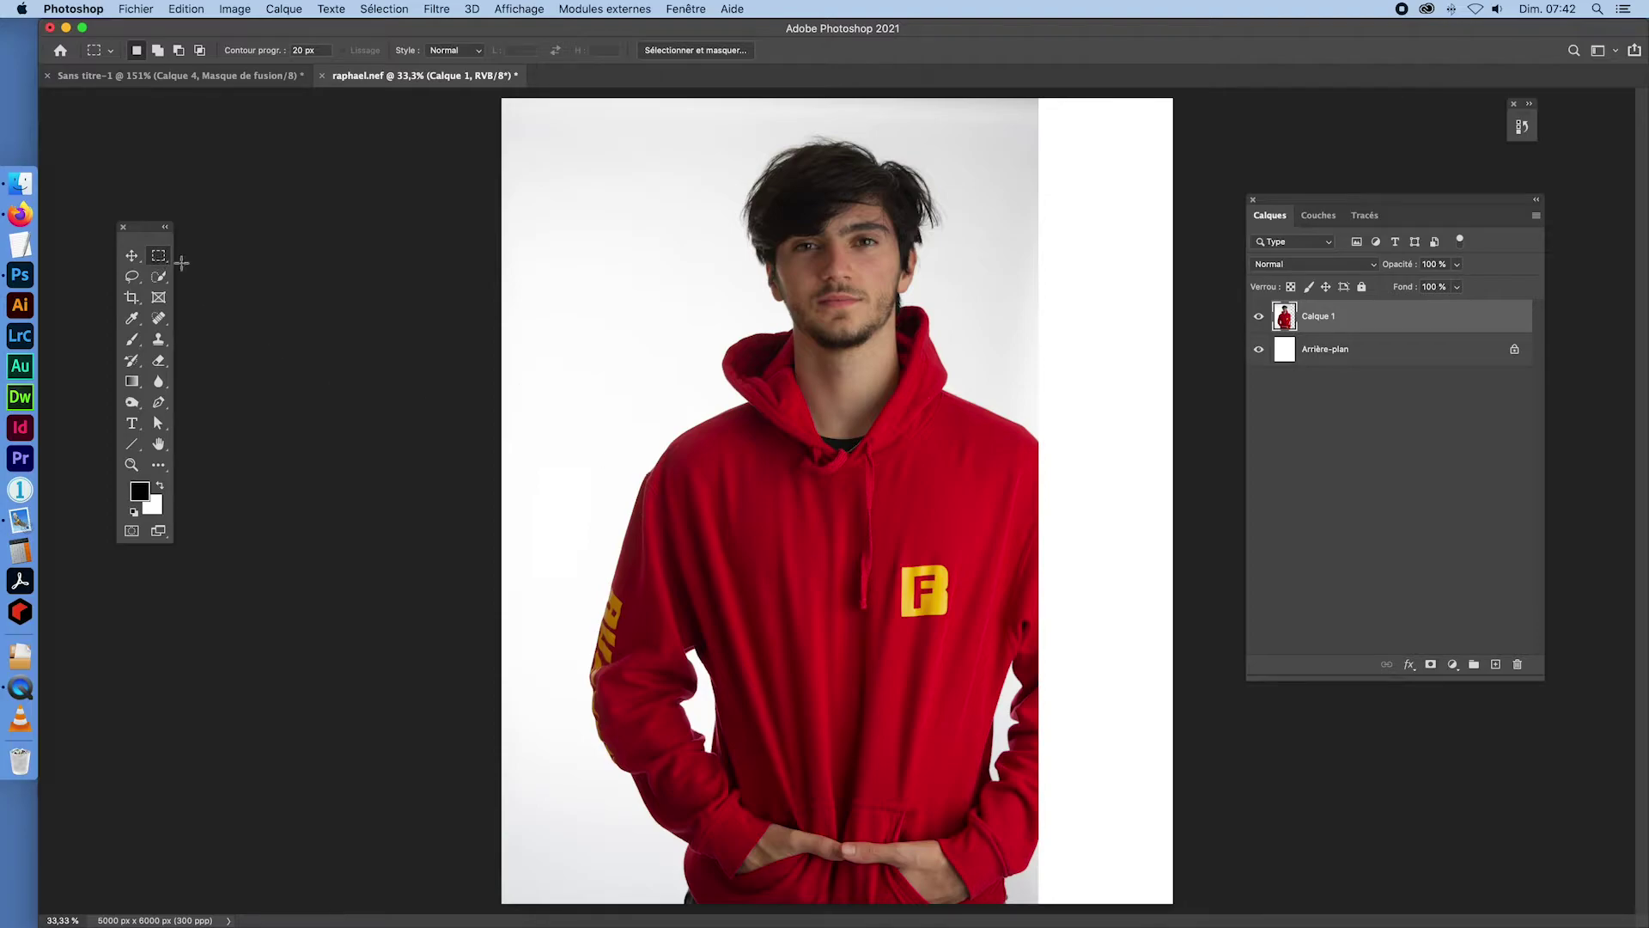
- Copy the fully visible arm from Calque 1 to a new layer, flipped with Symétrie axe vertical and placed against the cropped shoulder
left_click_drag(468, 276, 683, 891)
key("super+j")
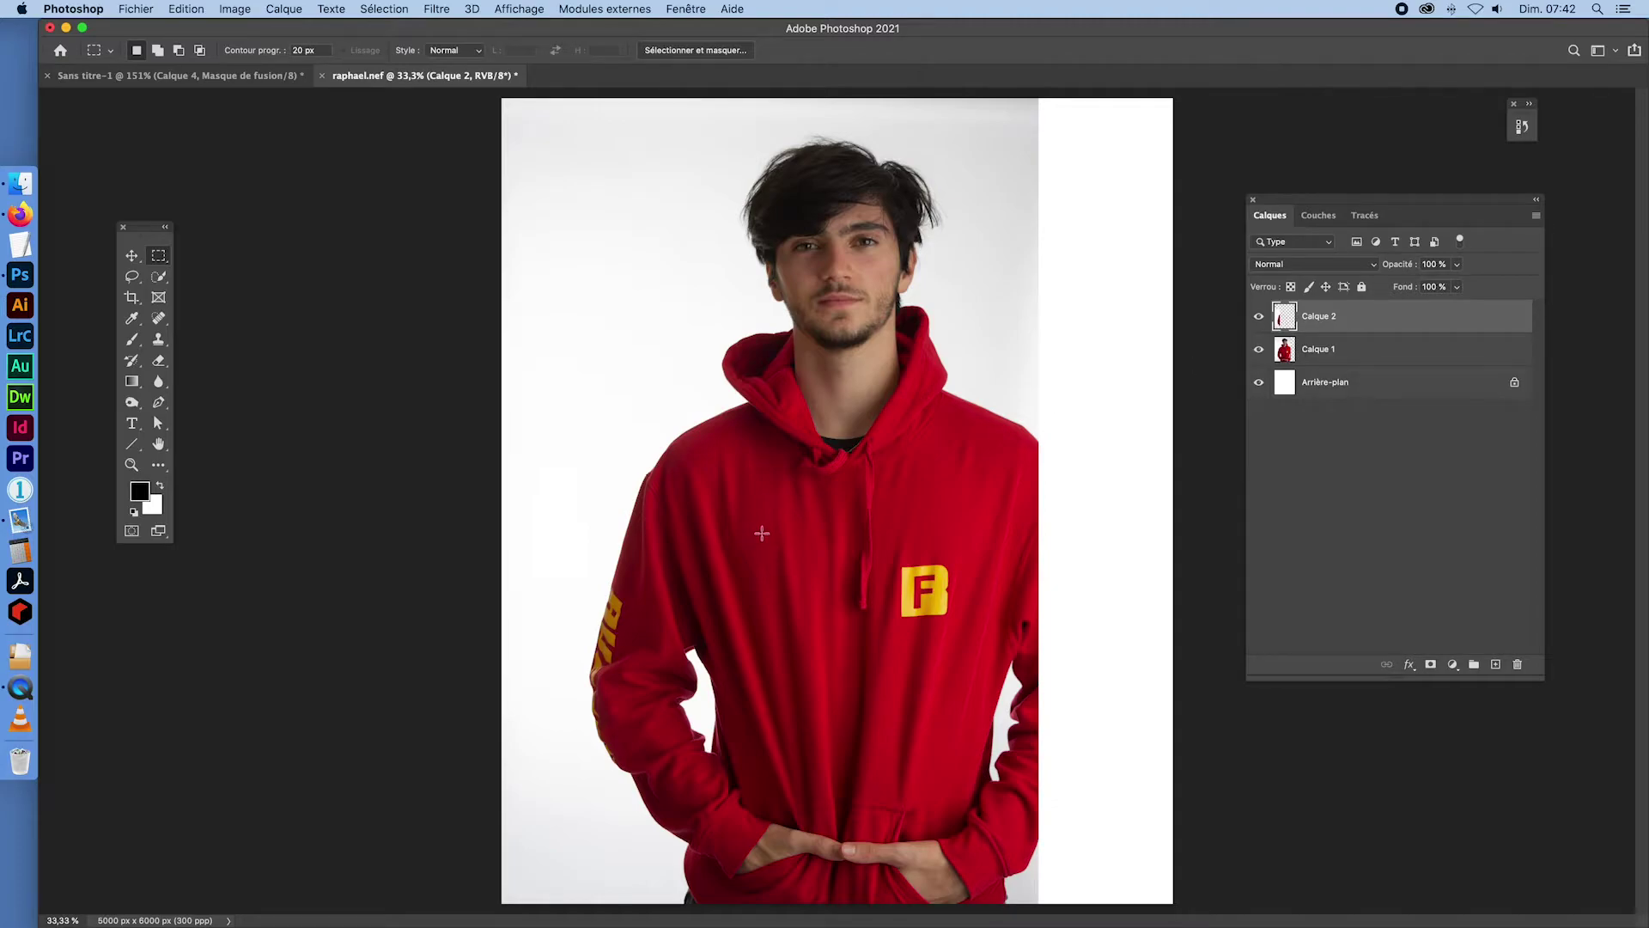
key("super+t")
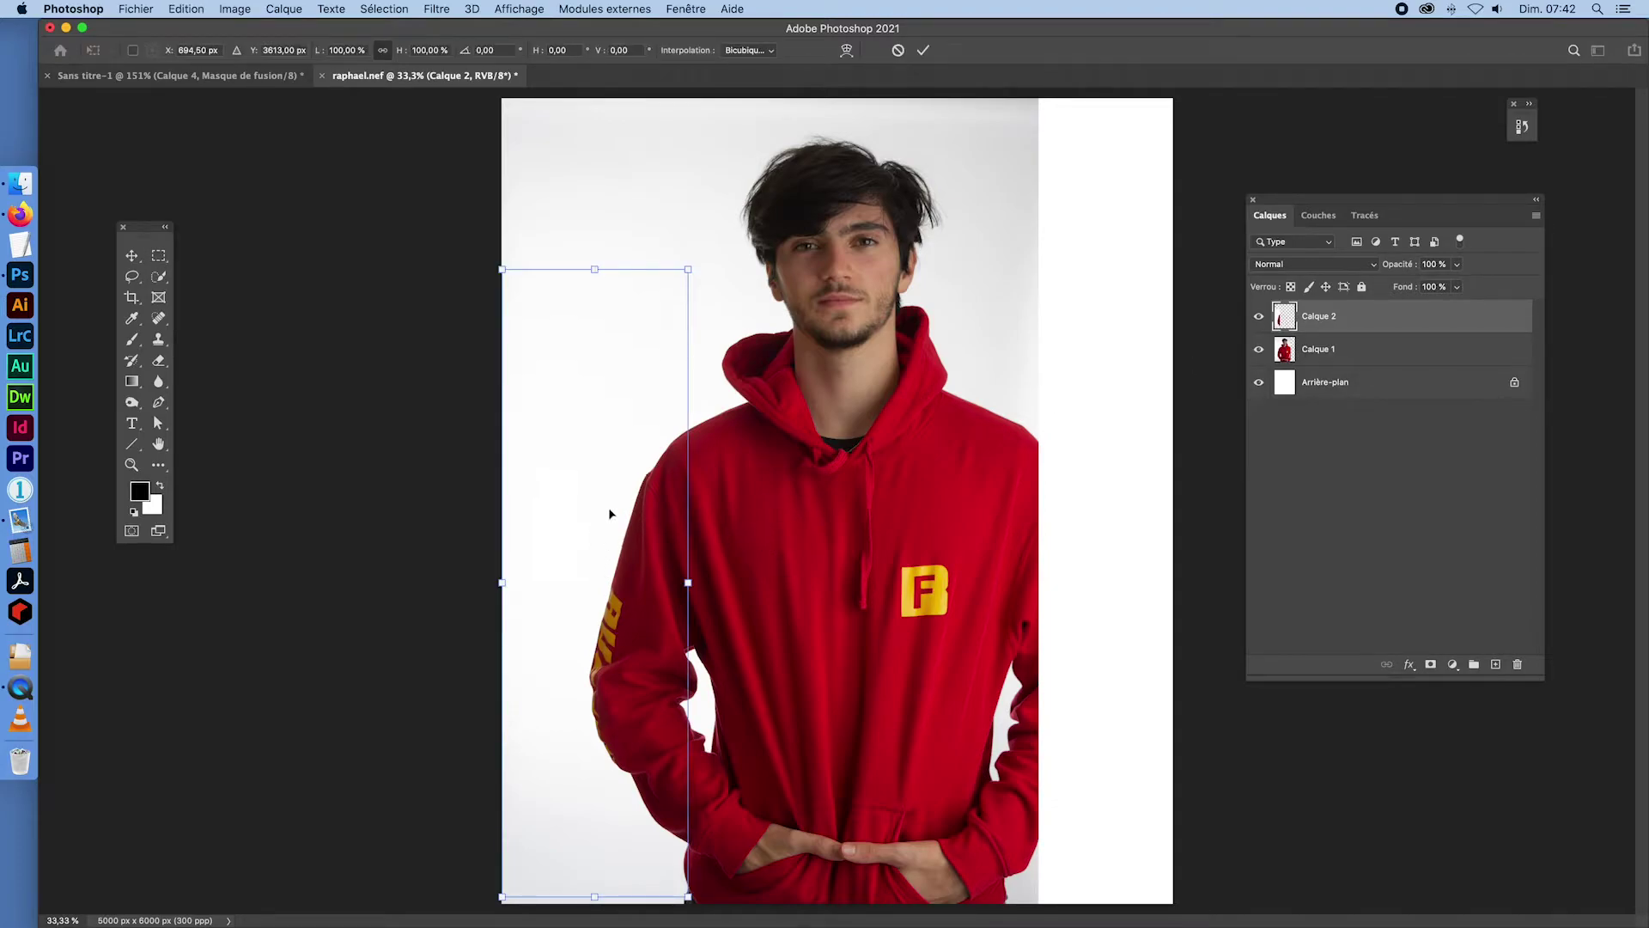
right_click(624, 497)
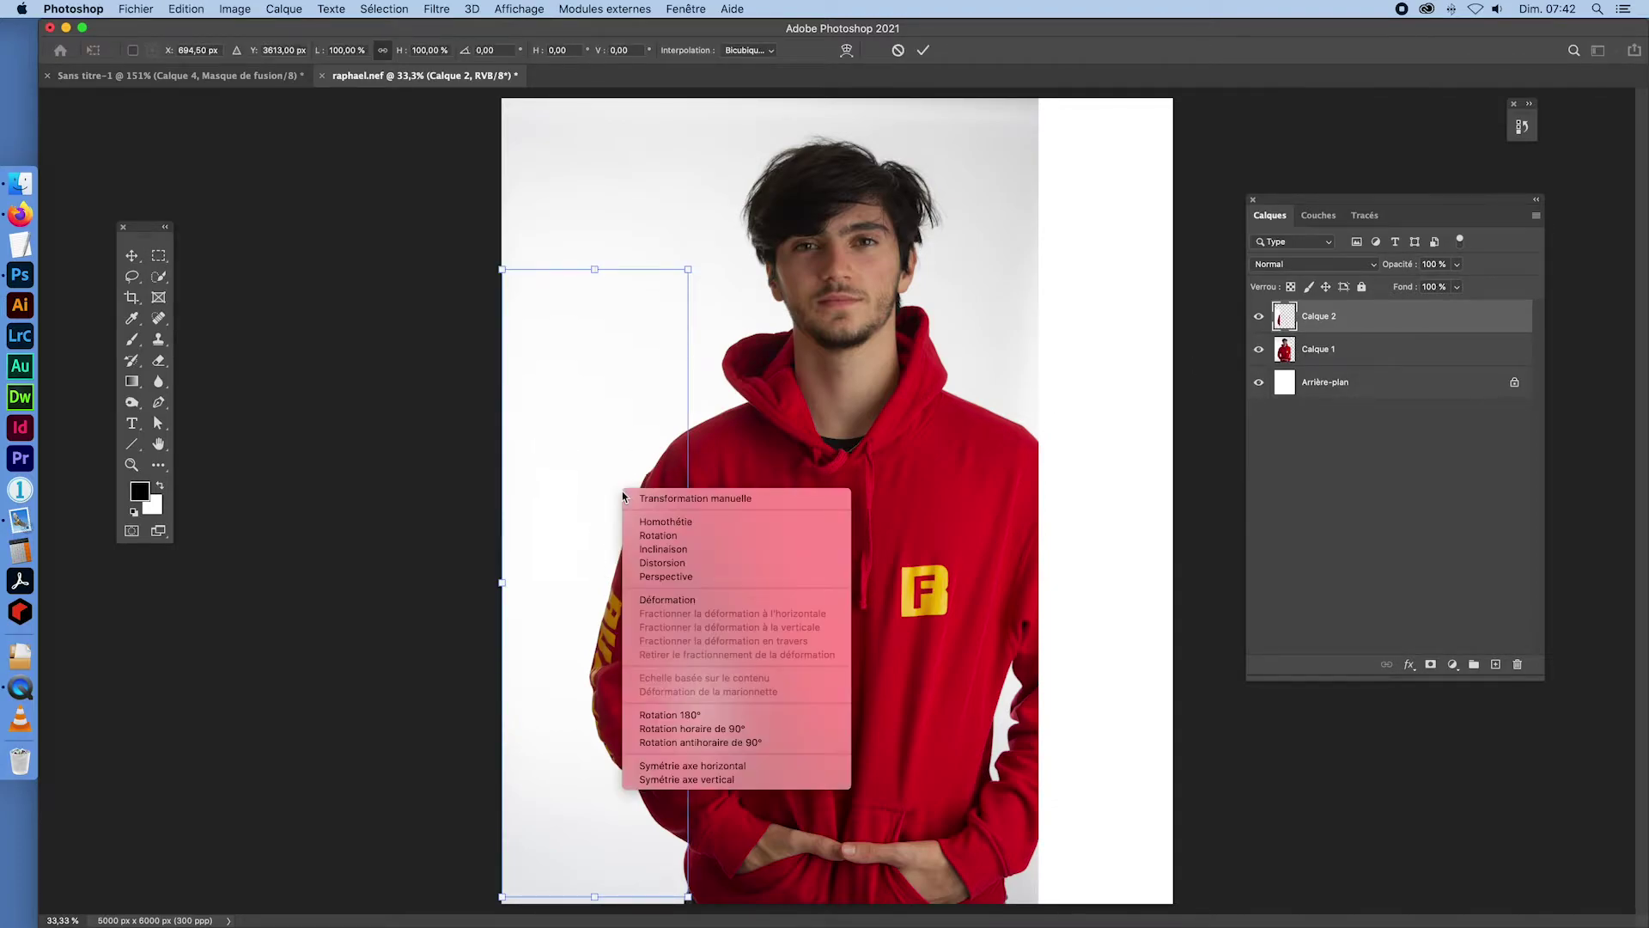
left_click(701, 778)
left_click_drag(555, 612, 1073, 607)
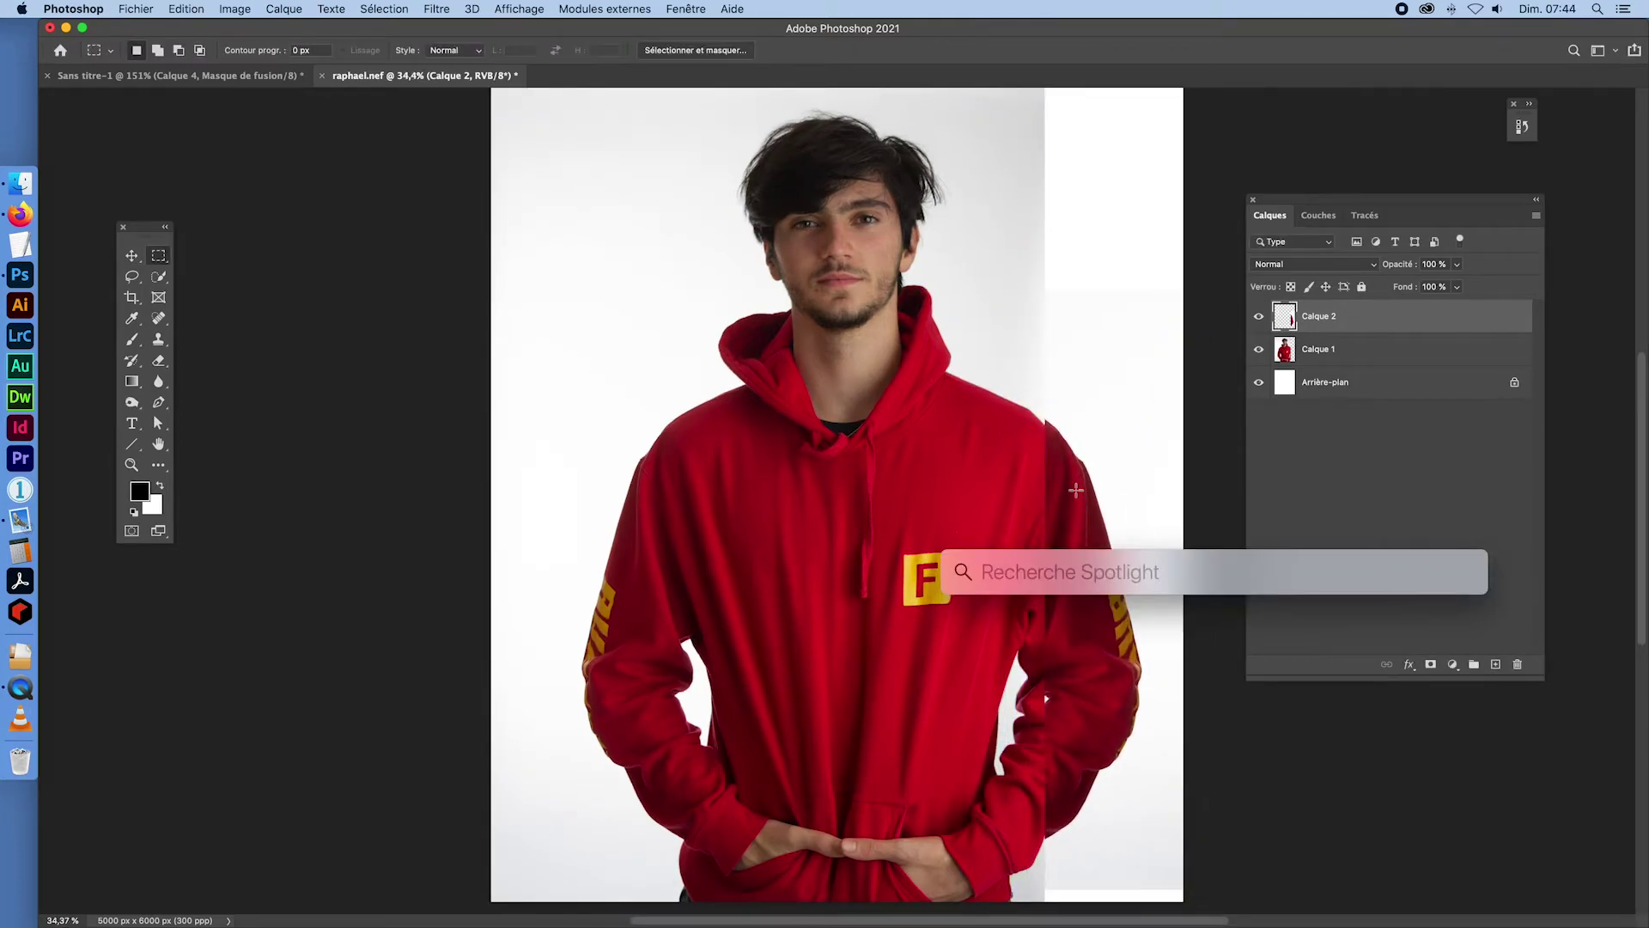
- Nudge the mirrored arm layer downward so its shoulder outline meets the hoodie's cropped shoulder
key("super+space")
left_click_drag(1077, 494, 1163, 543)
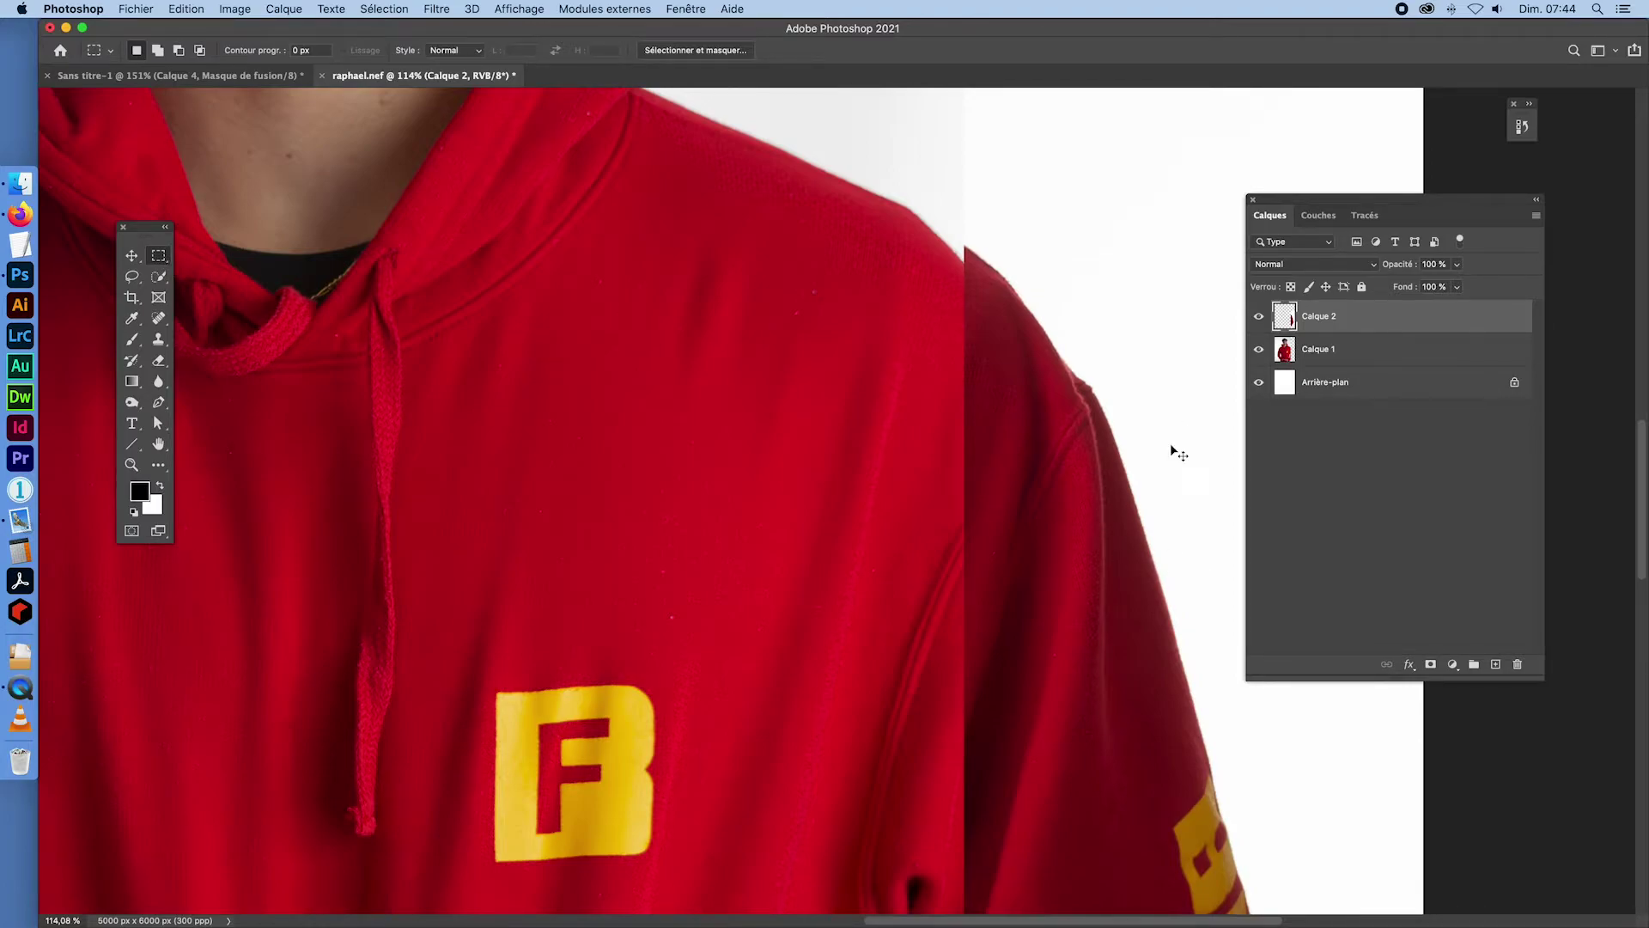
key("super+shift+Down")
key("super+shift+Down")
key("super+shift+Down")
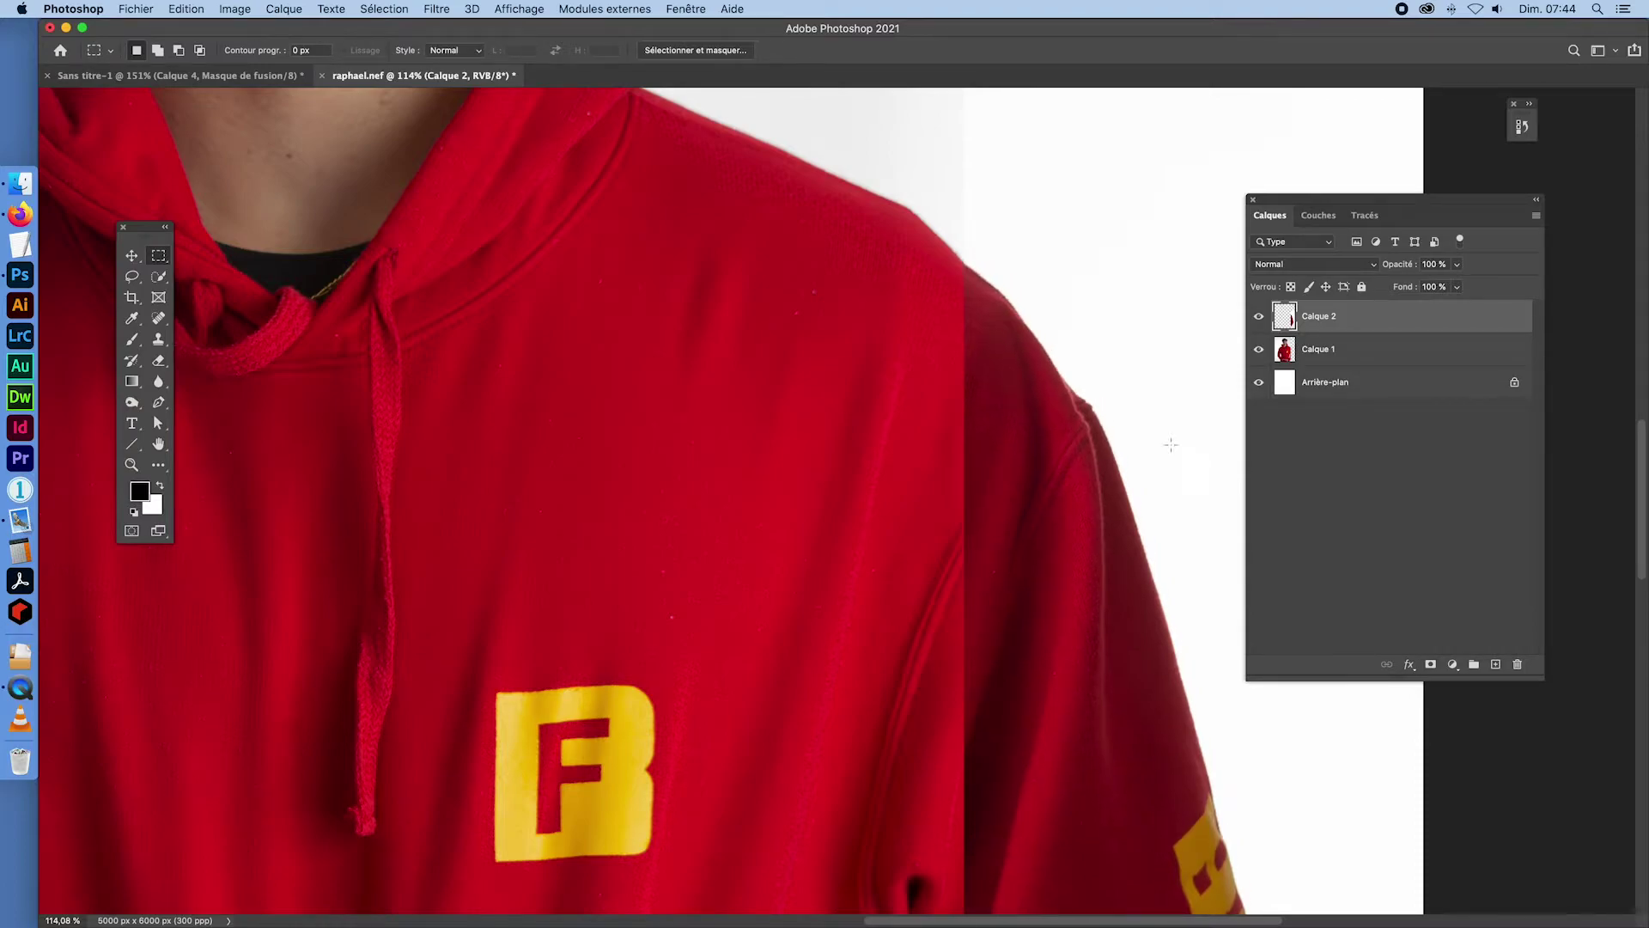
- Shift the mirrored arm layer left and up so its sleeve and elbow meet the original sleeve along the seam
left_click_drag(1031, 632, 831, 73)
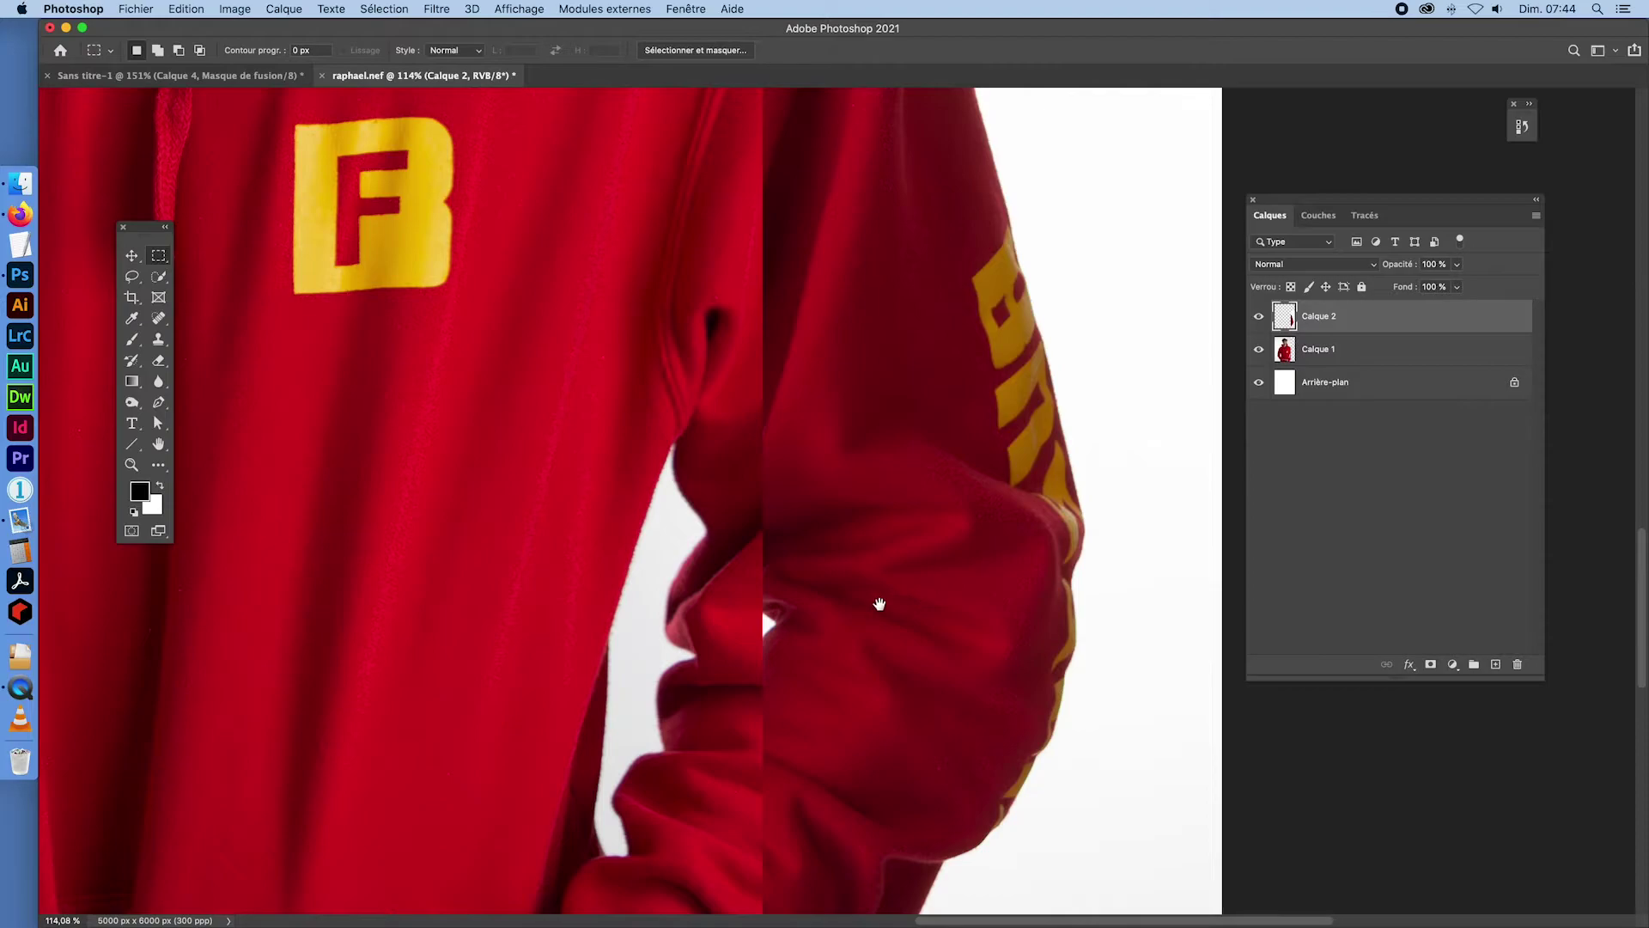
left_click_drag(907, 595, 856, 570)
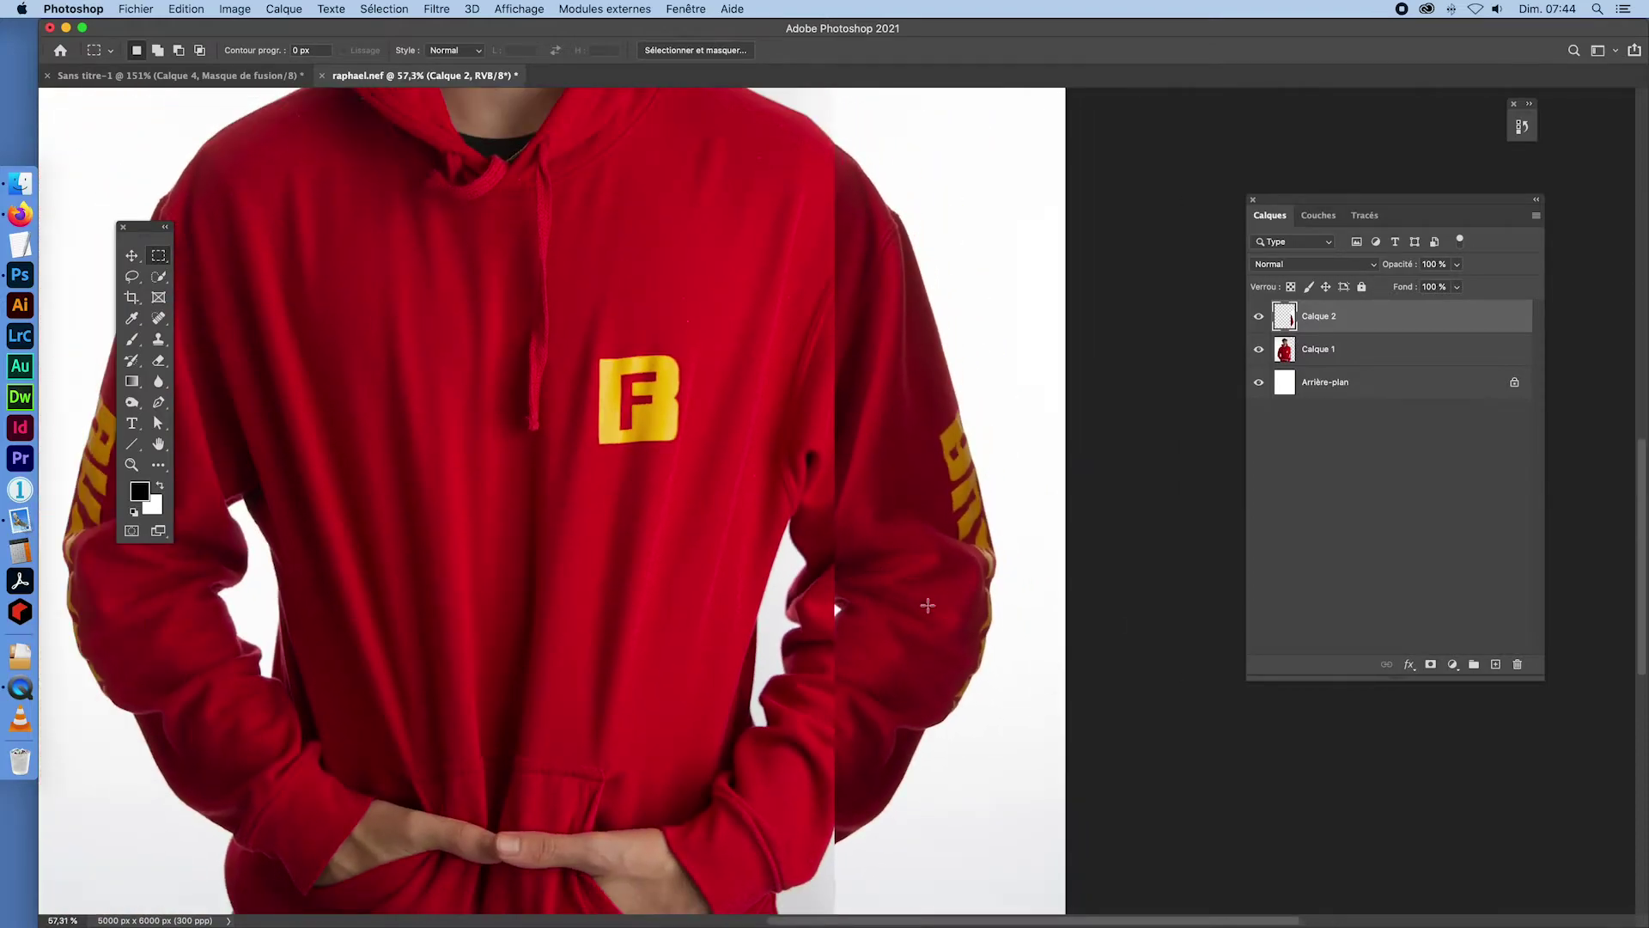
key("super+shift+Left")
key("super+shift+Left")
key("super+shift+Left")
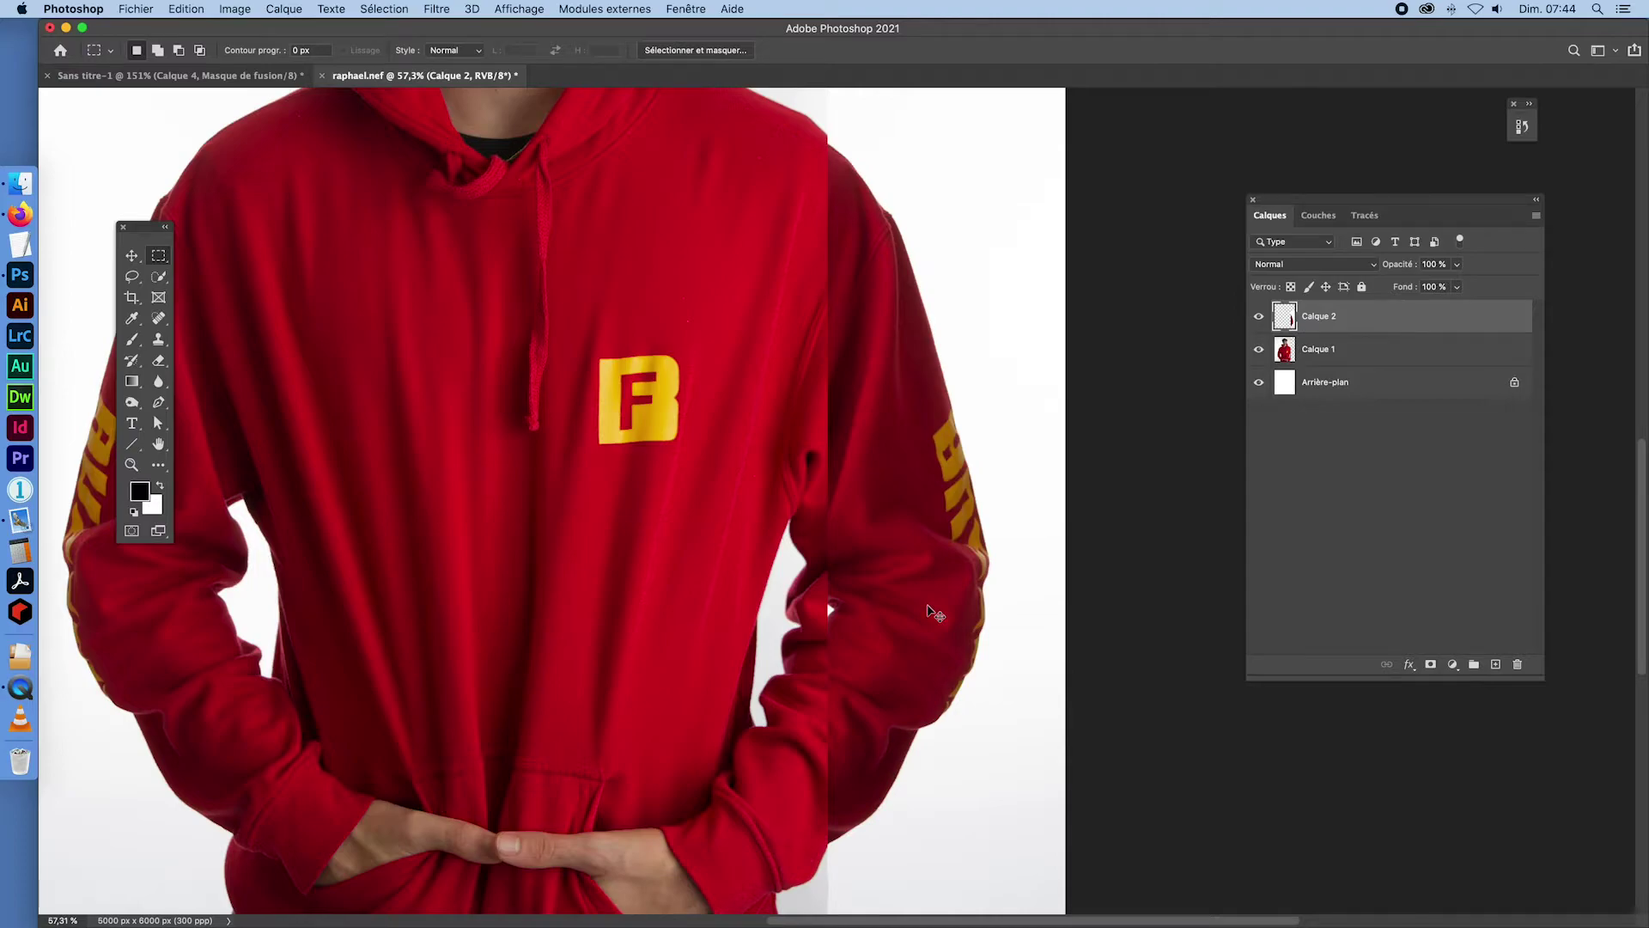
key("super+shift+Up")
key("super+shift+Up")
key("super+shift+Up")
key("super+shift+Up")
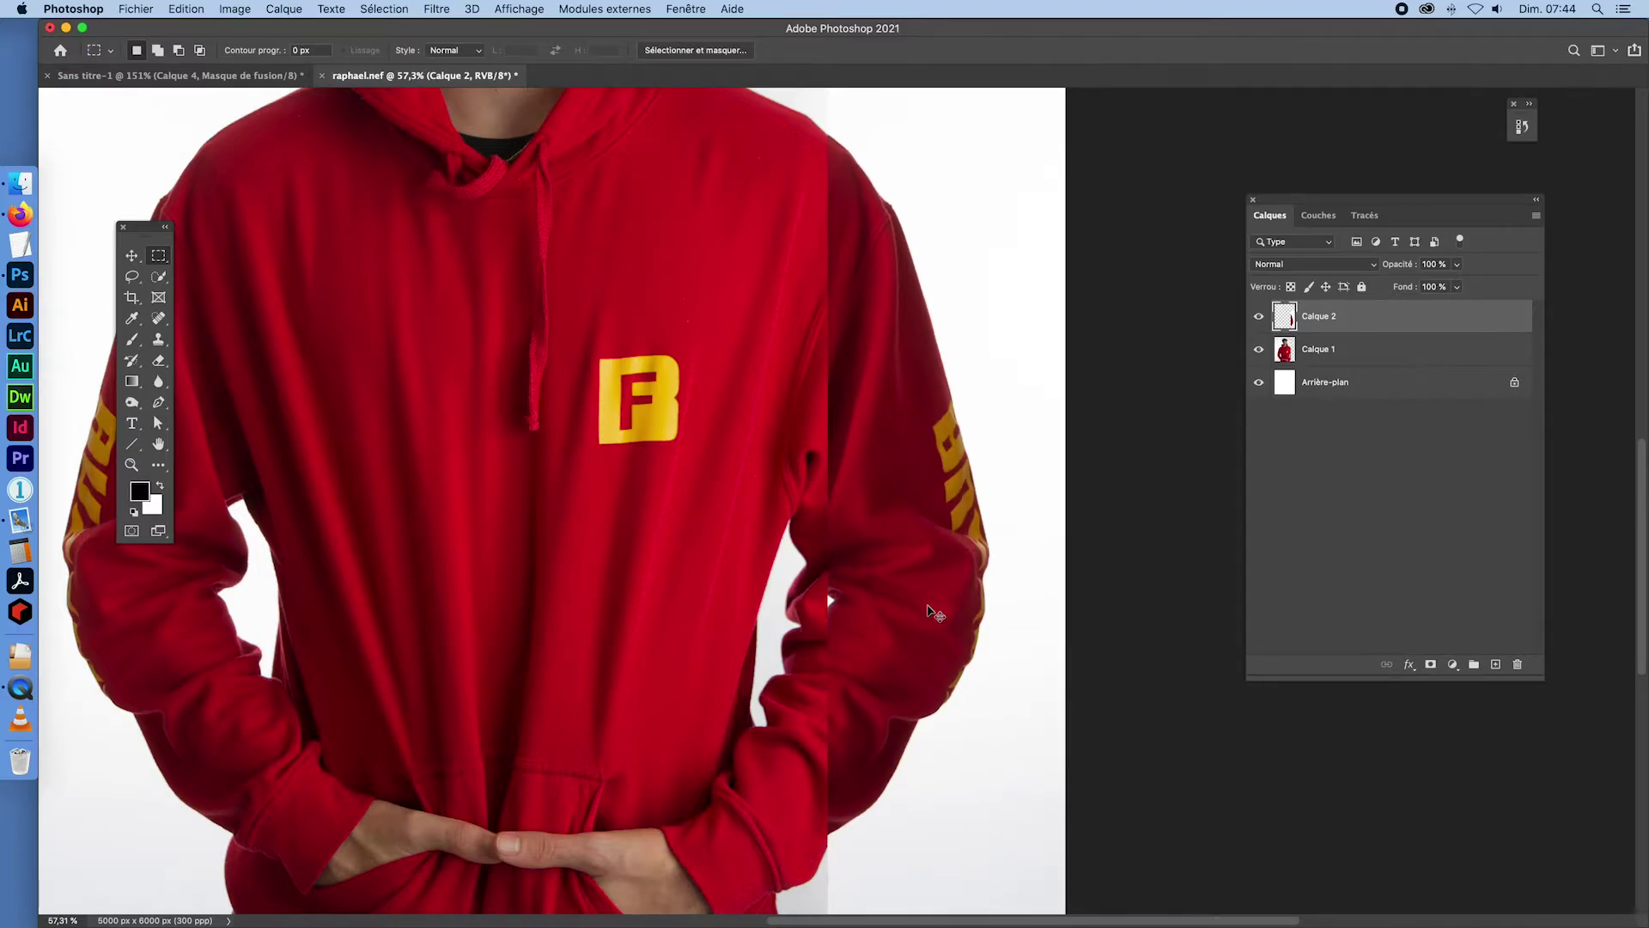
- Fine-tune the mirrored arm's position slightly right and down along the seam, and move the tool palette off the original arm
key("super+Left")
key("super+Left")
key("super+Left")
key("super+Right")
key("super+Right")
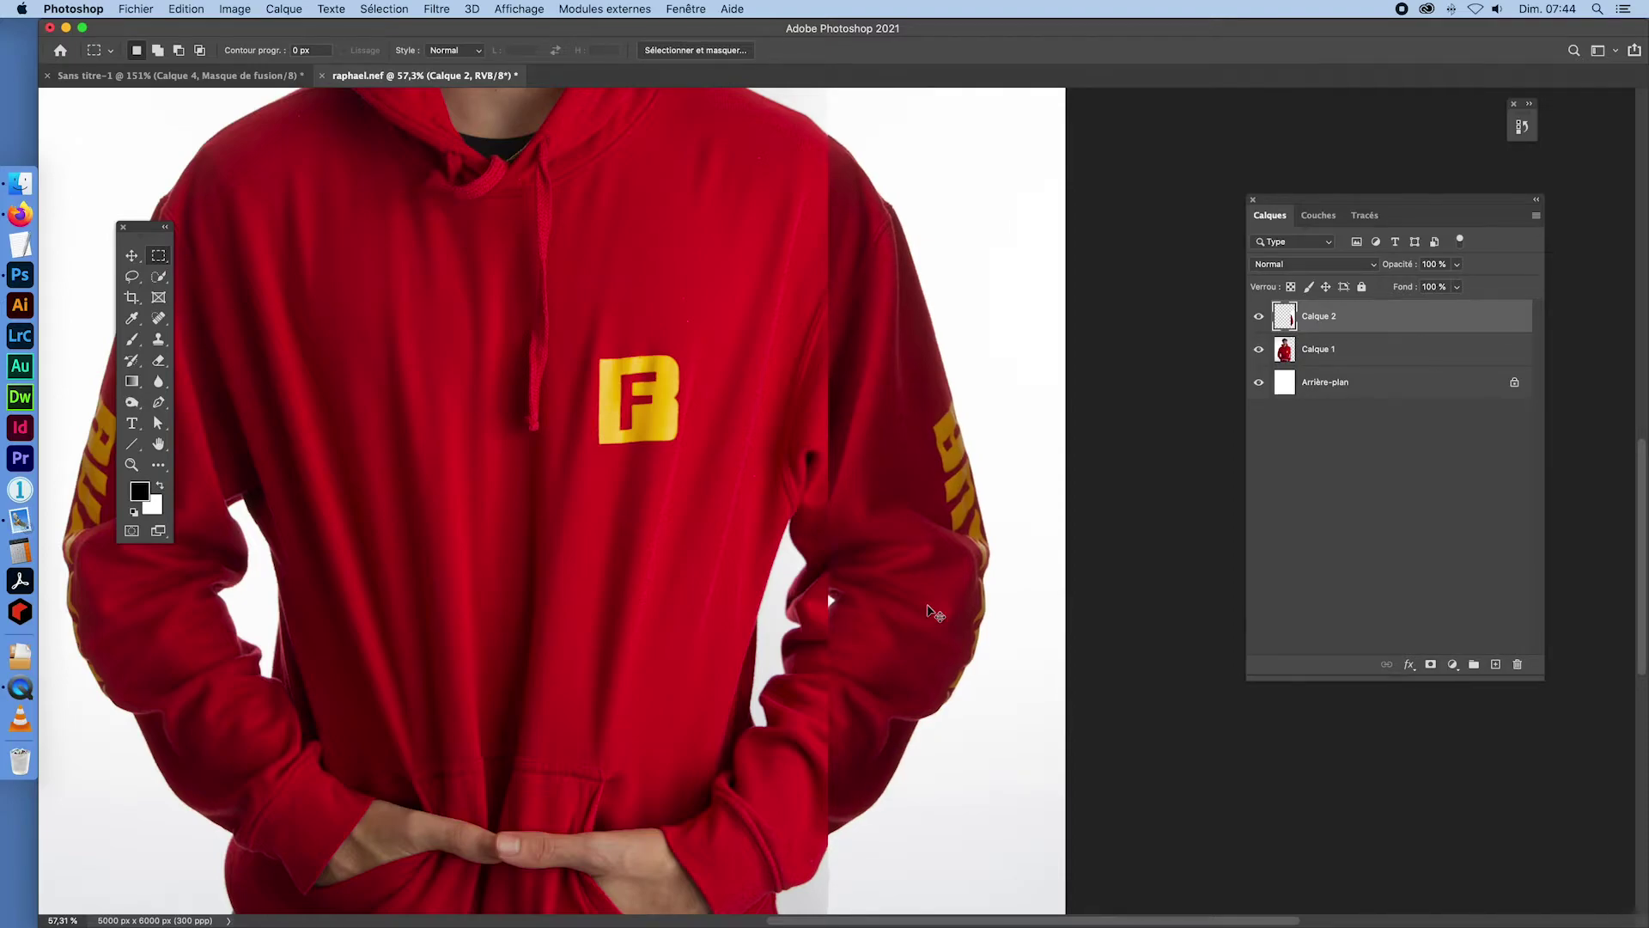
key("super+Right")
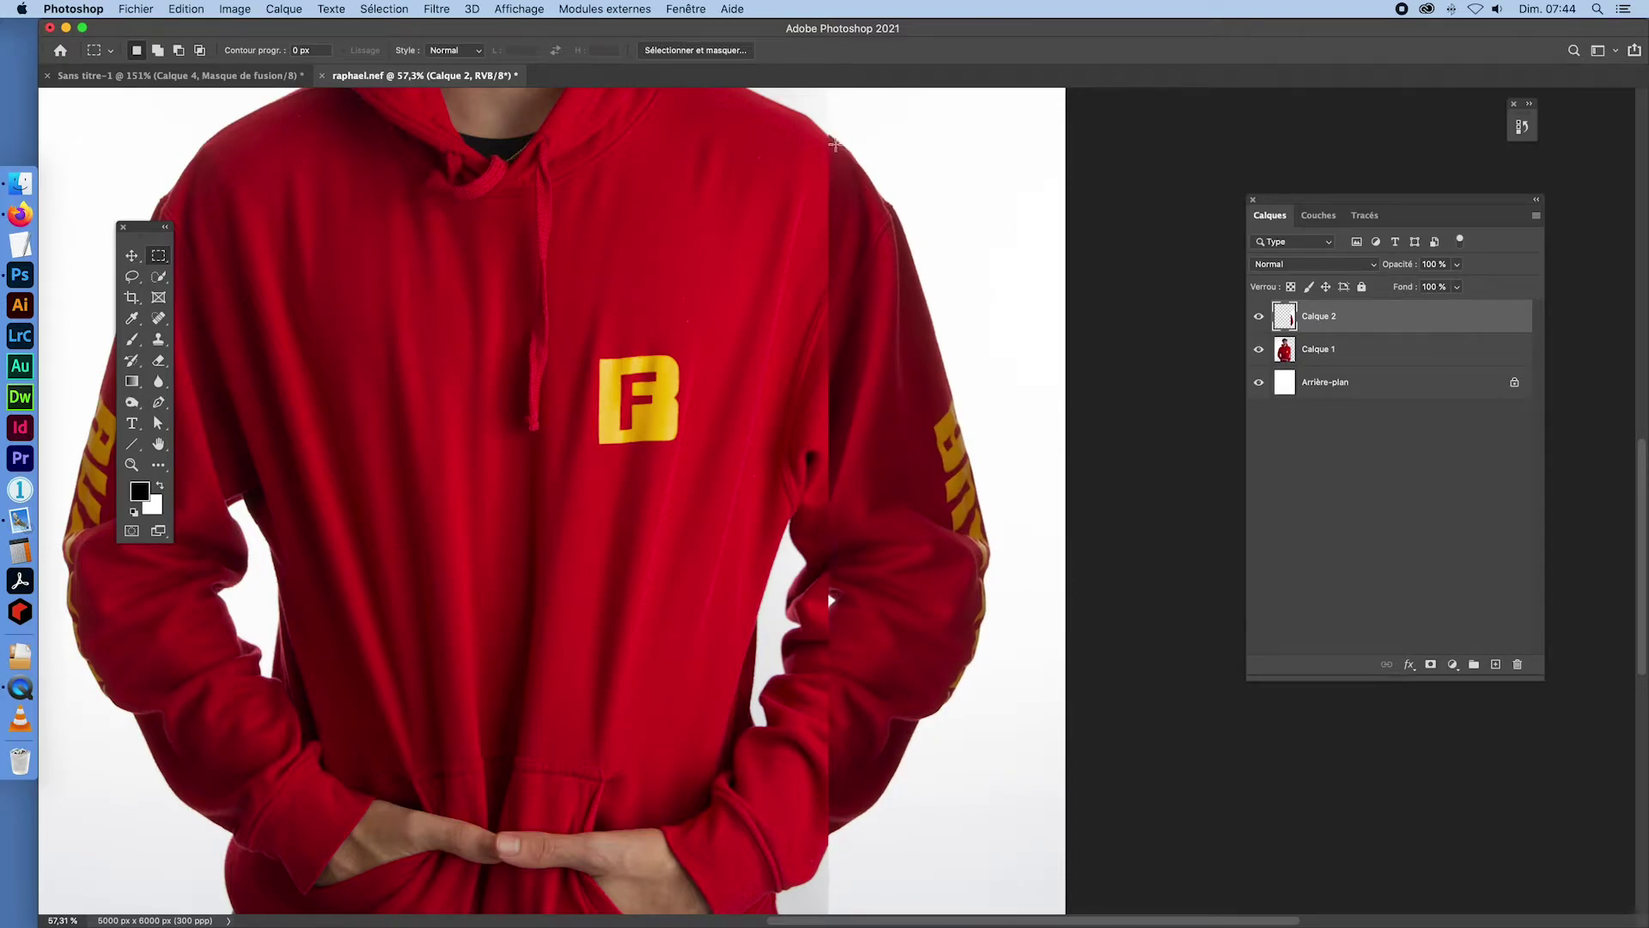
key("super+Down")
key("super+Down")
key("super+Down")
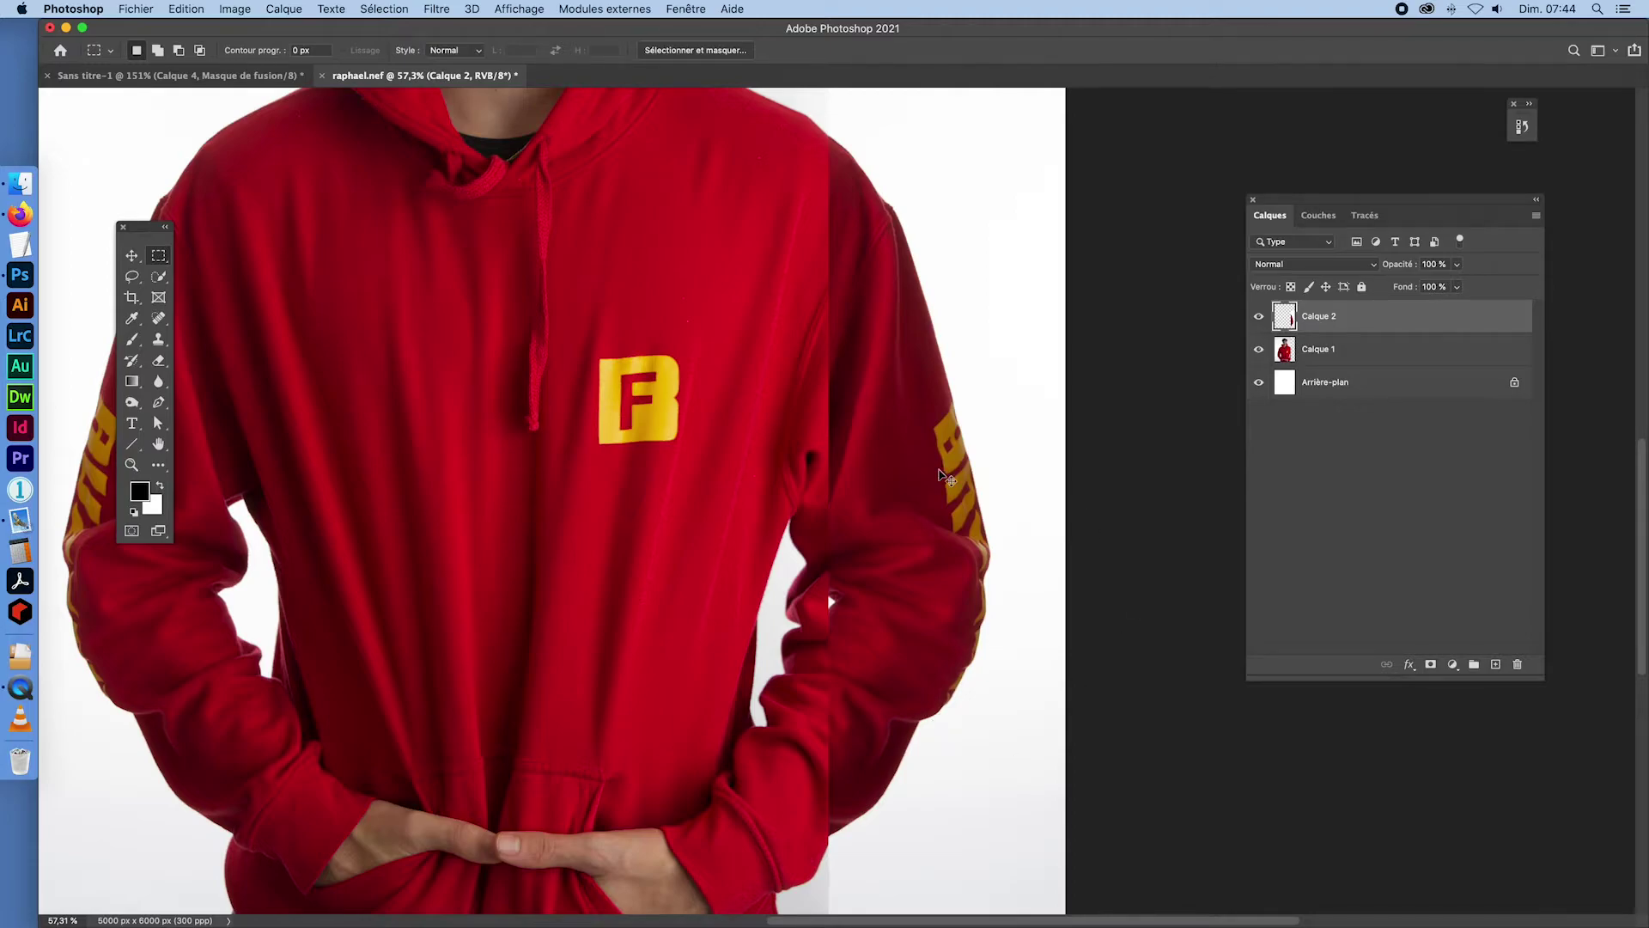
key("super+shift+Right")
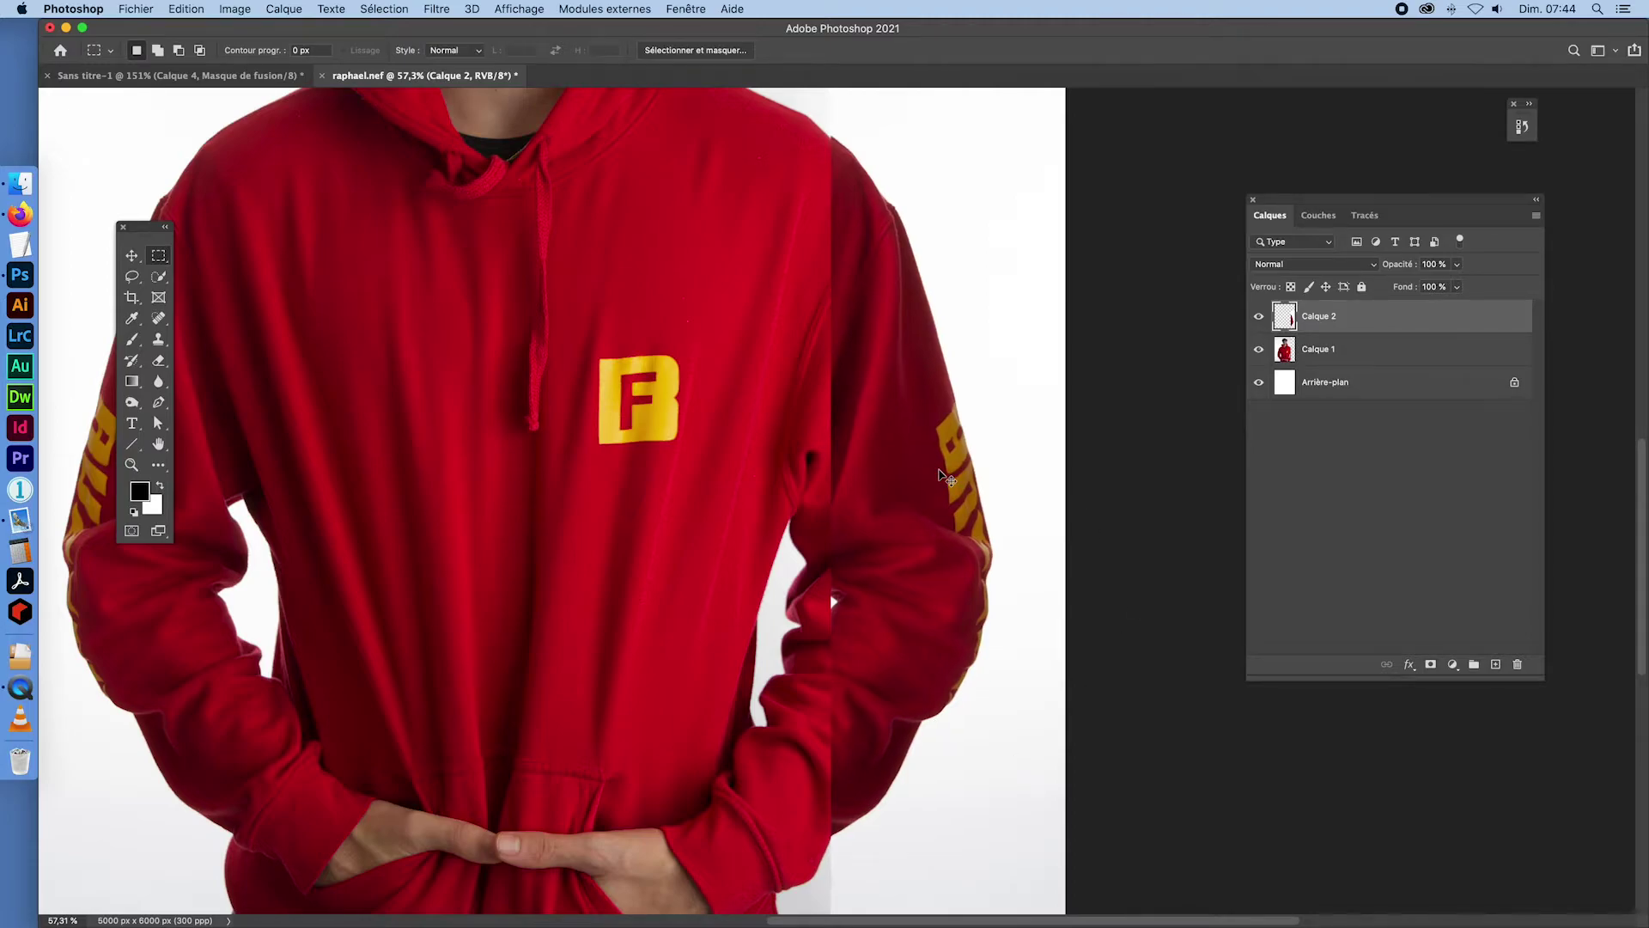
key("super+Down")
key("super+Down")
key("super+Down")
key("super+Down")
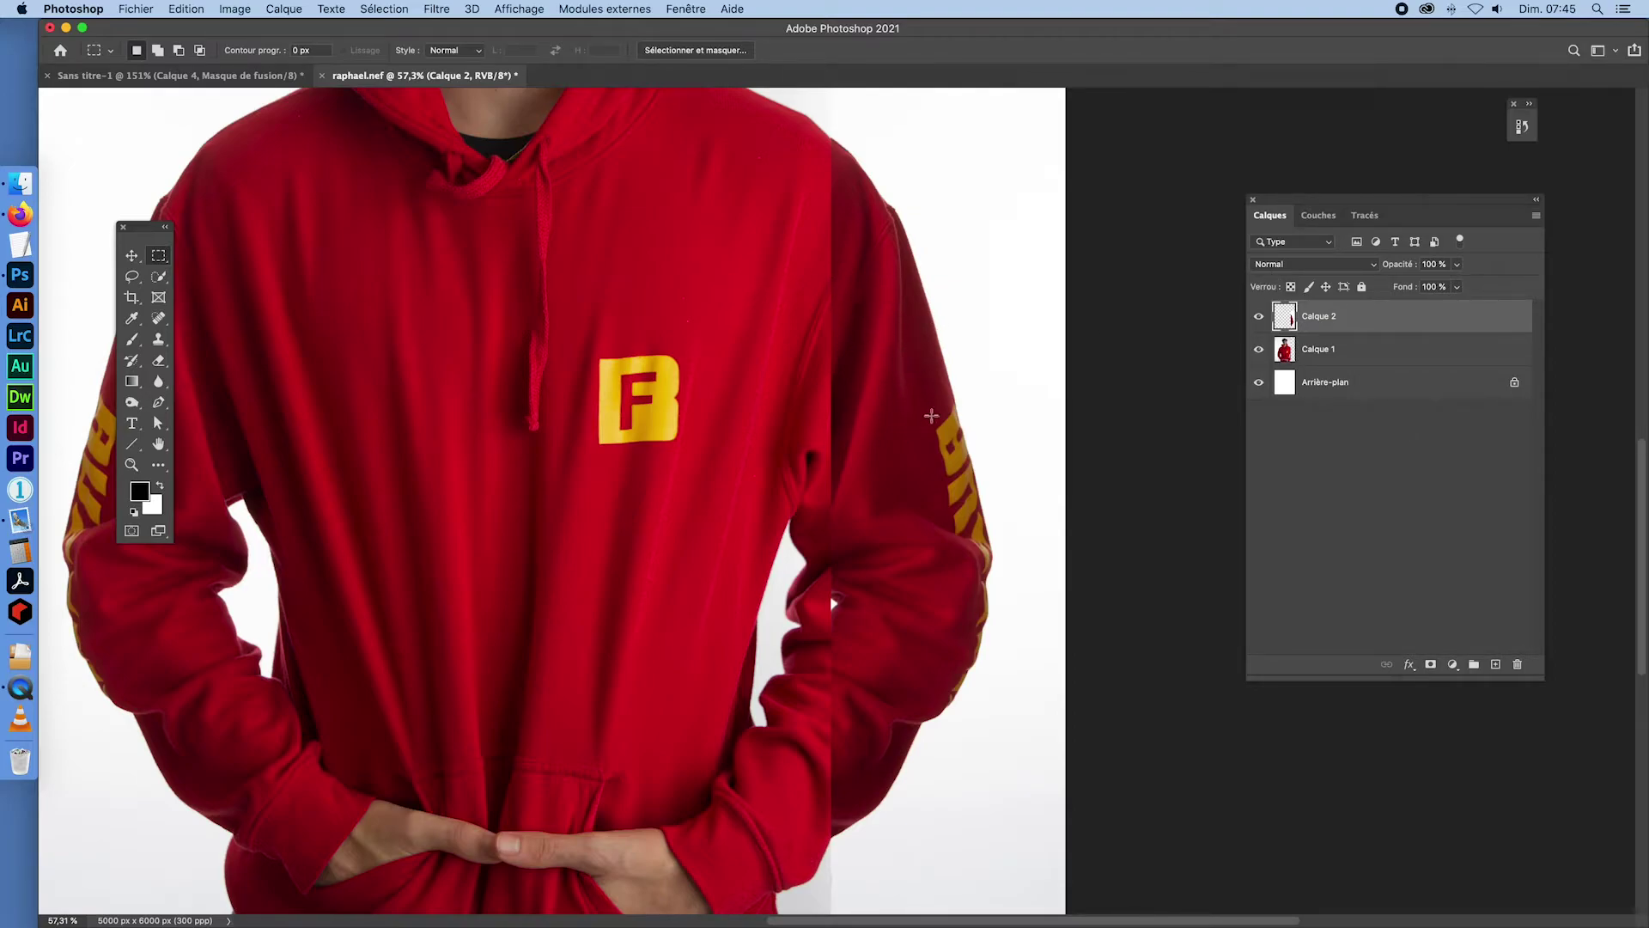
left_click_drag(144, 241, 91, 667)
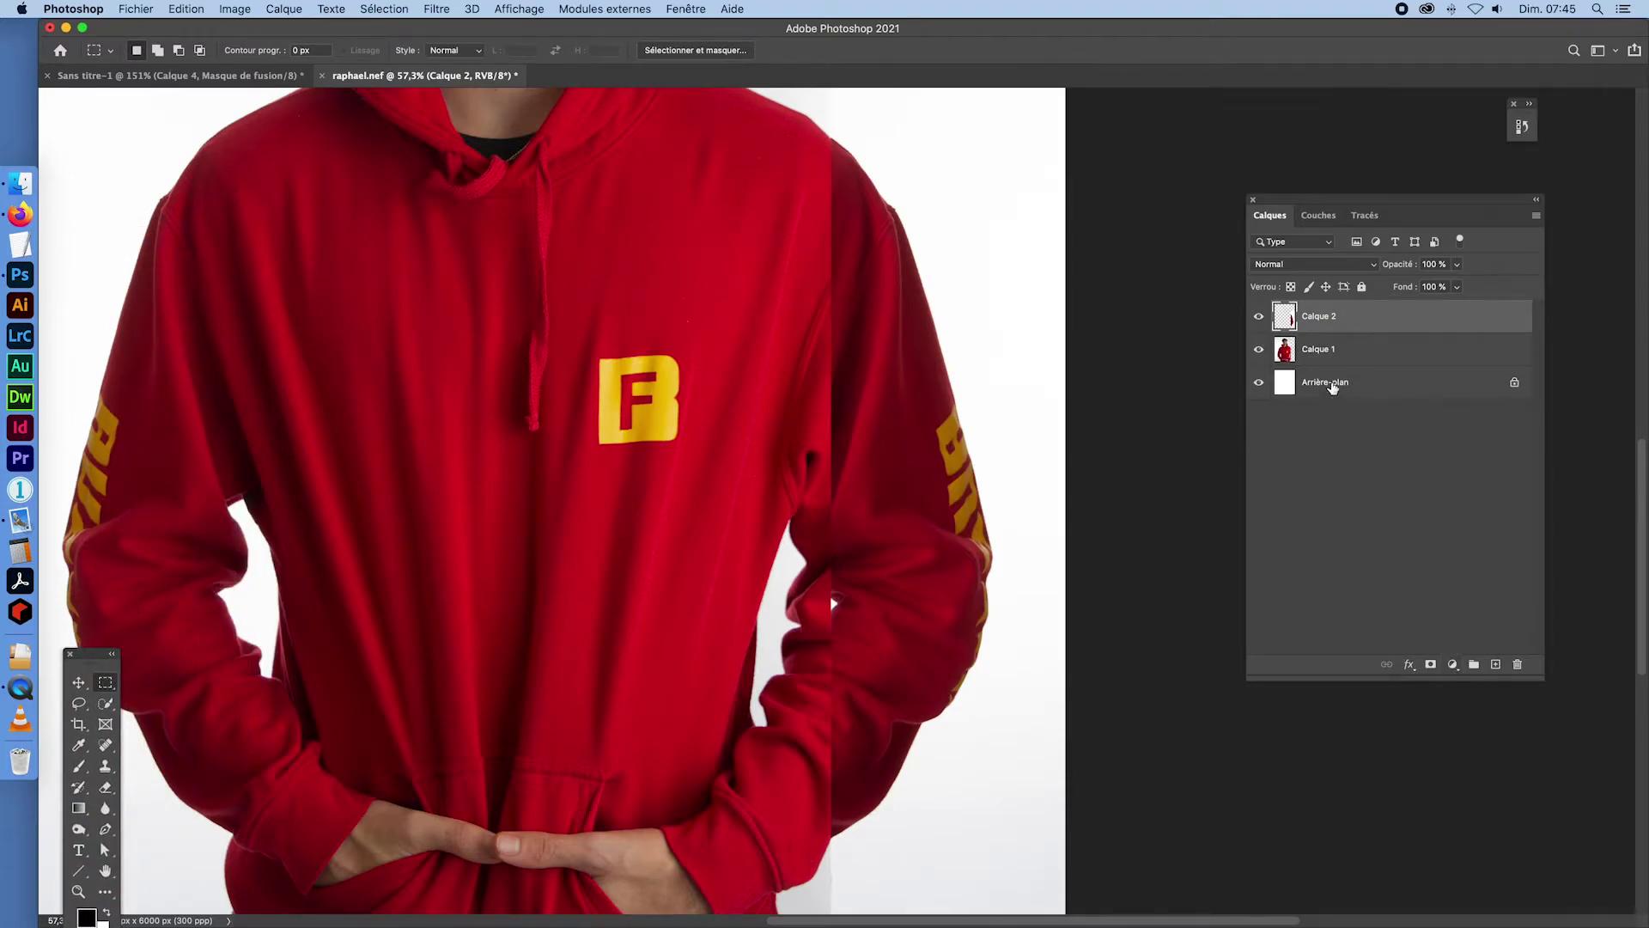
- Try brightening Calque 2 with a clipped Niveaux adjustment layer using midtones of 1,25 and above, and delete that adjustment layer
left_click(1453, 666)
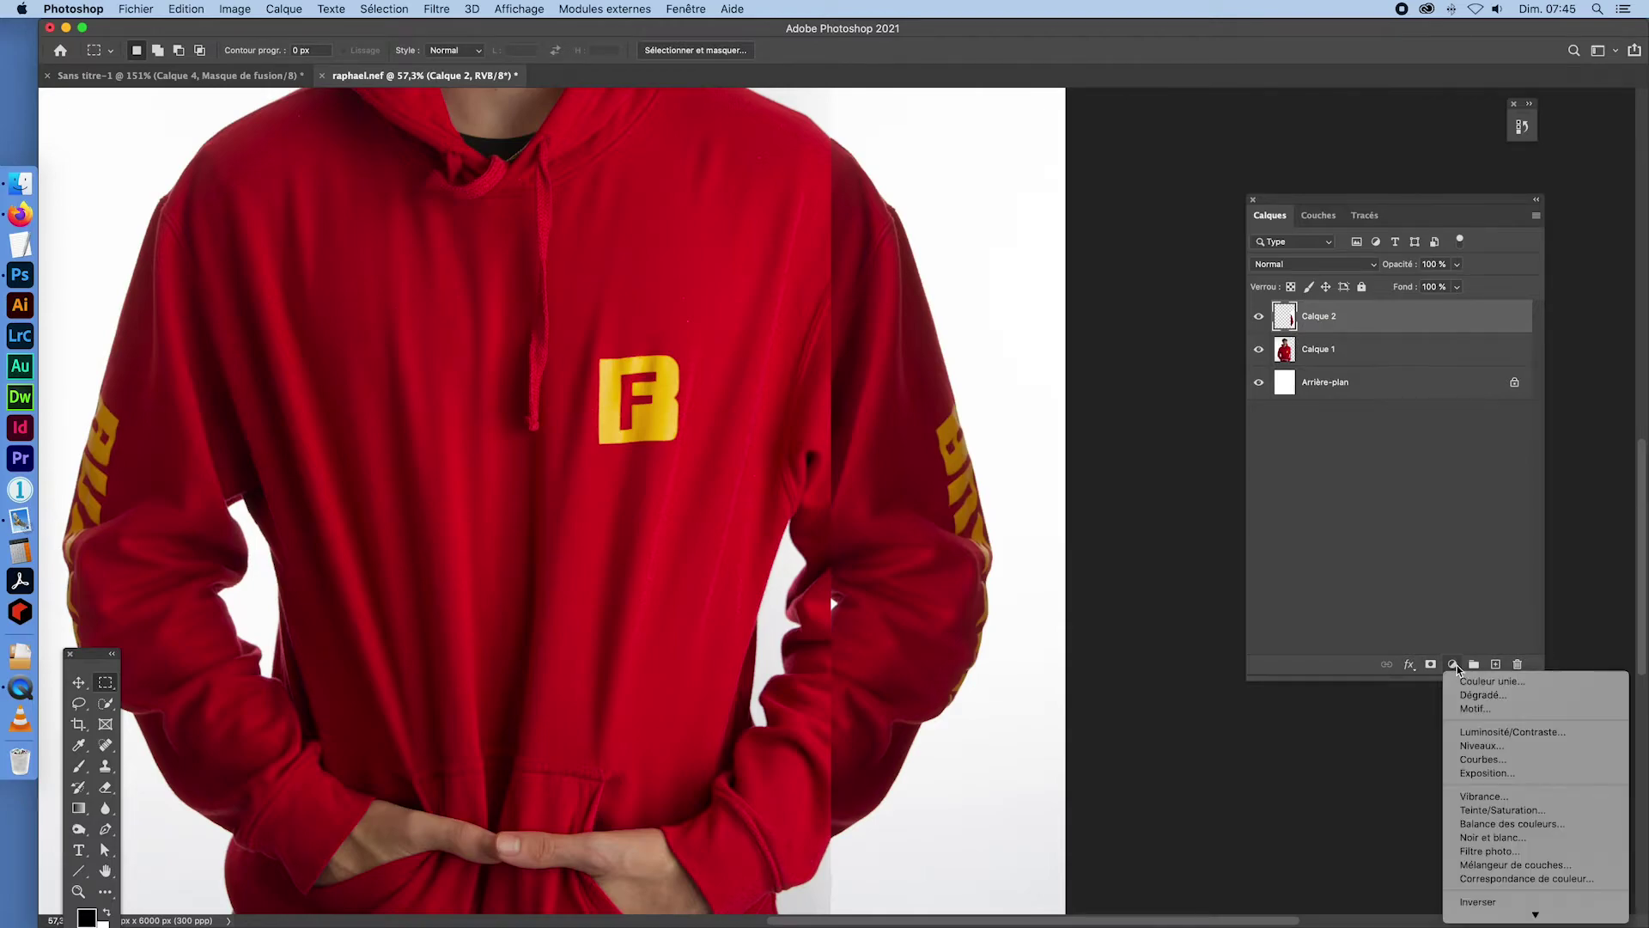
left_click(1482, 745)
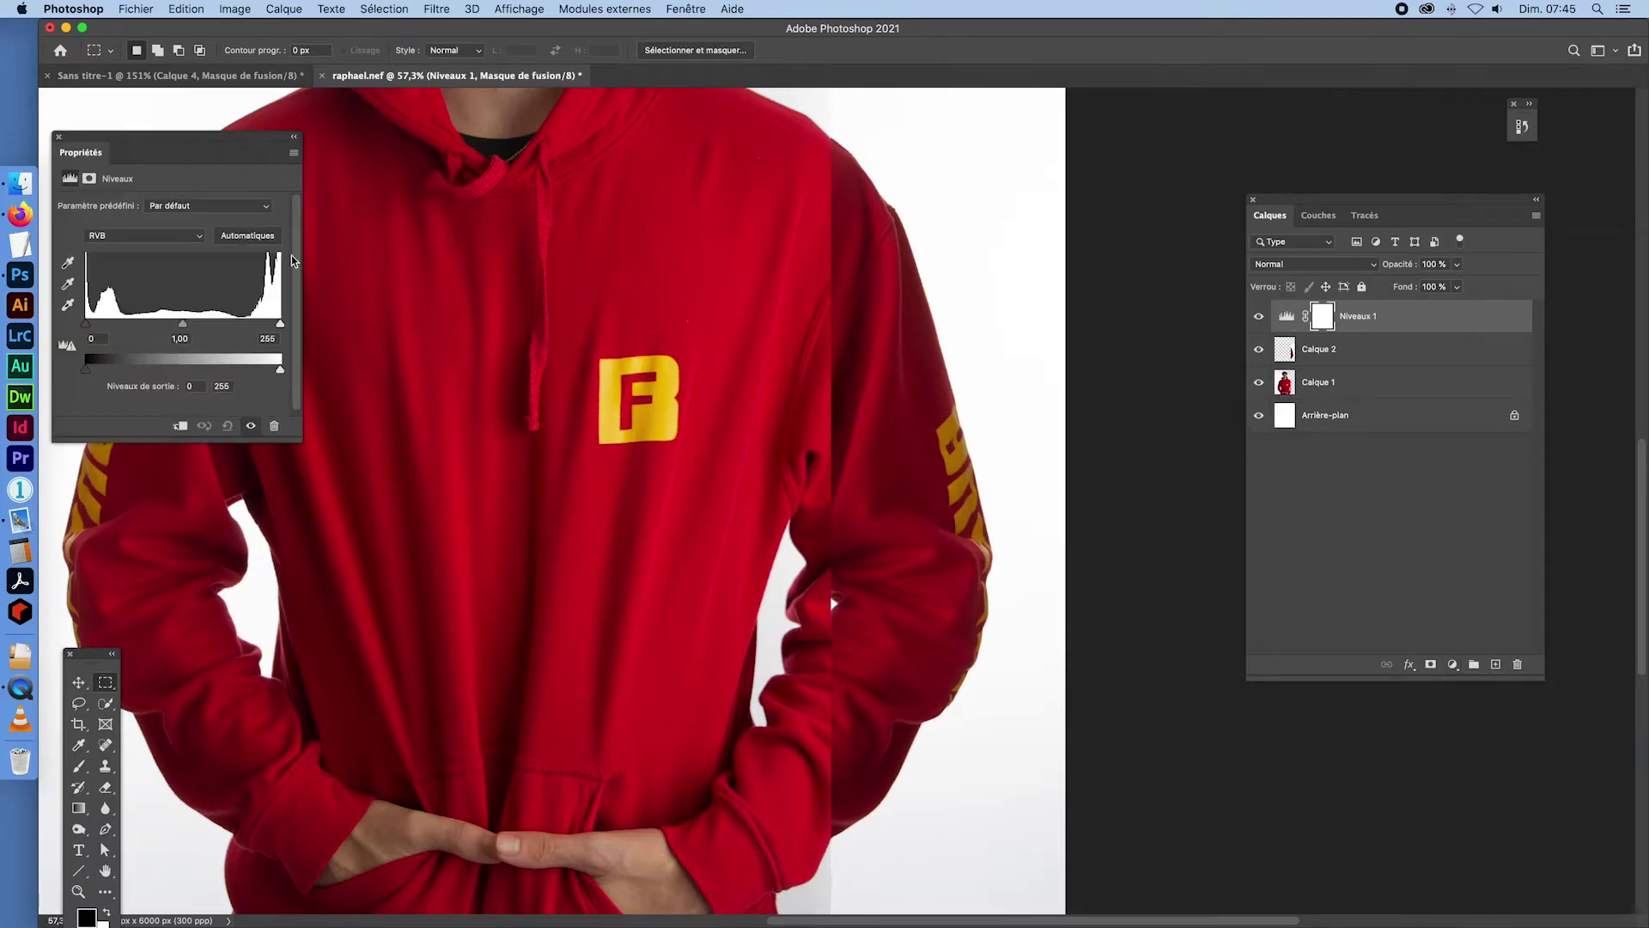
left_click_drag(183, 326, 167, 326)
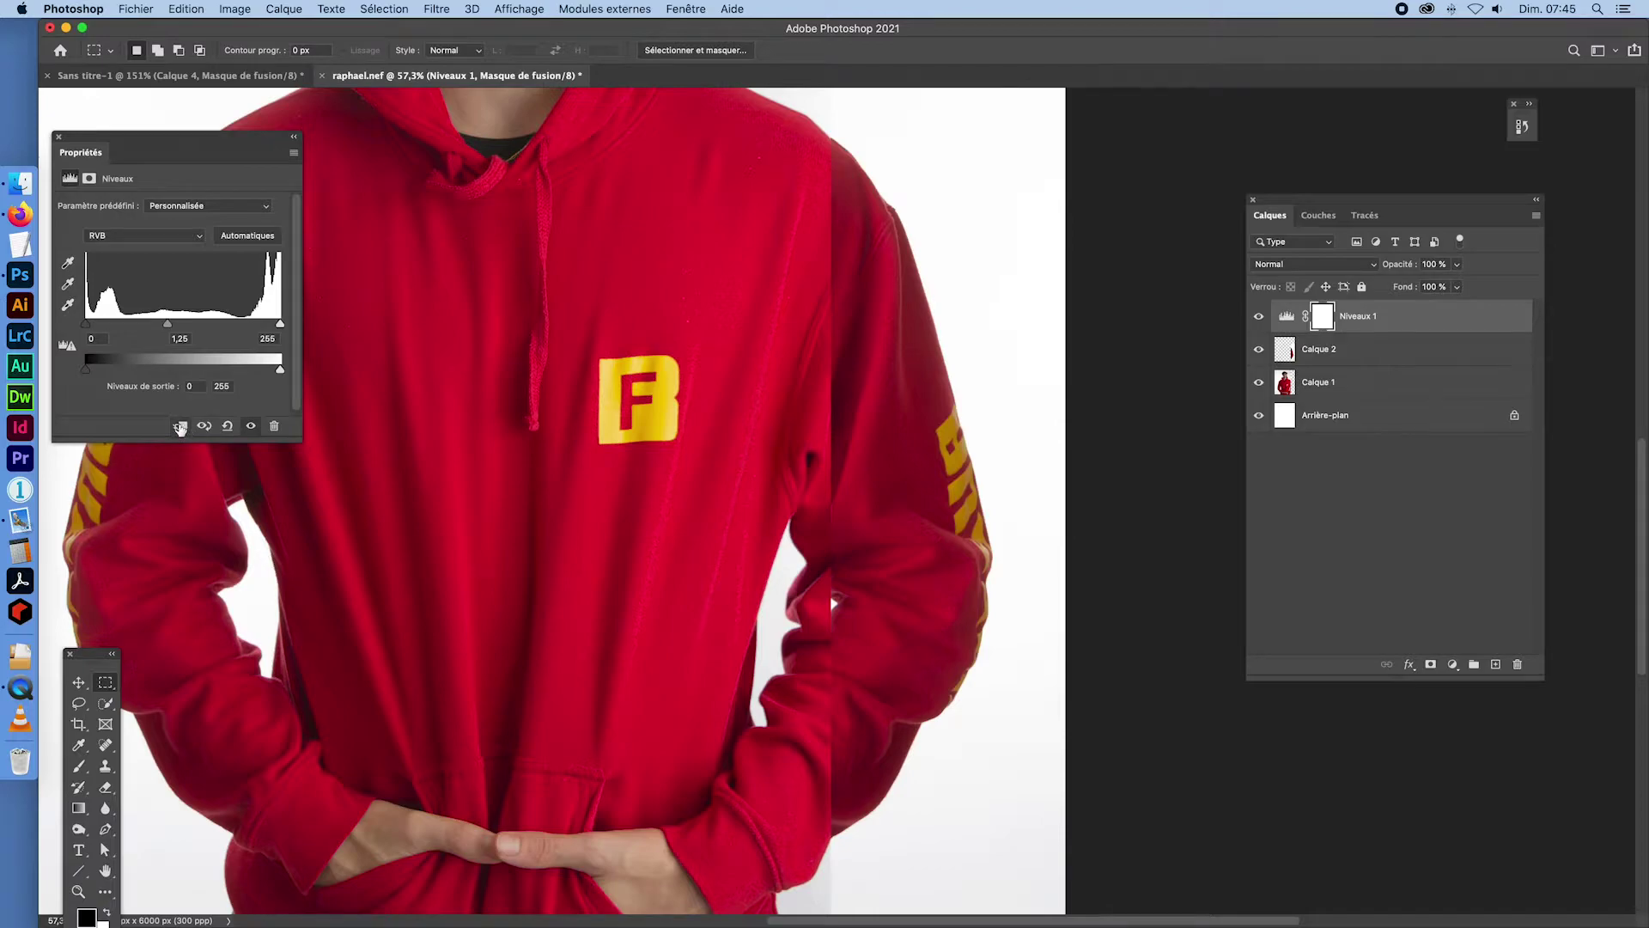
left_click(181, 426)
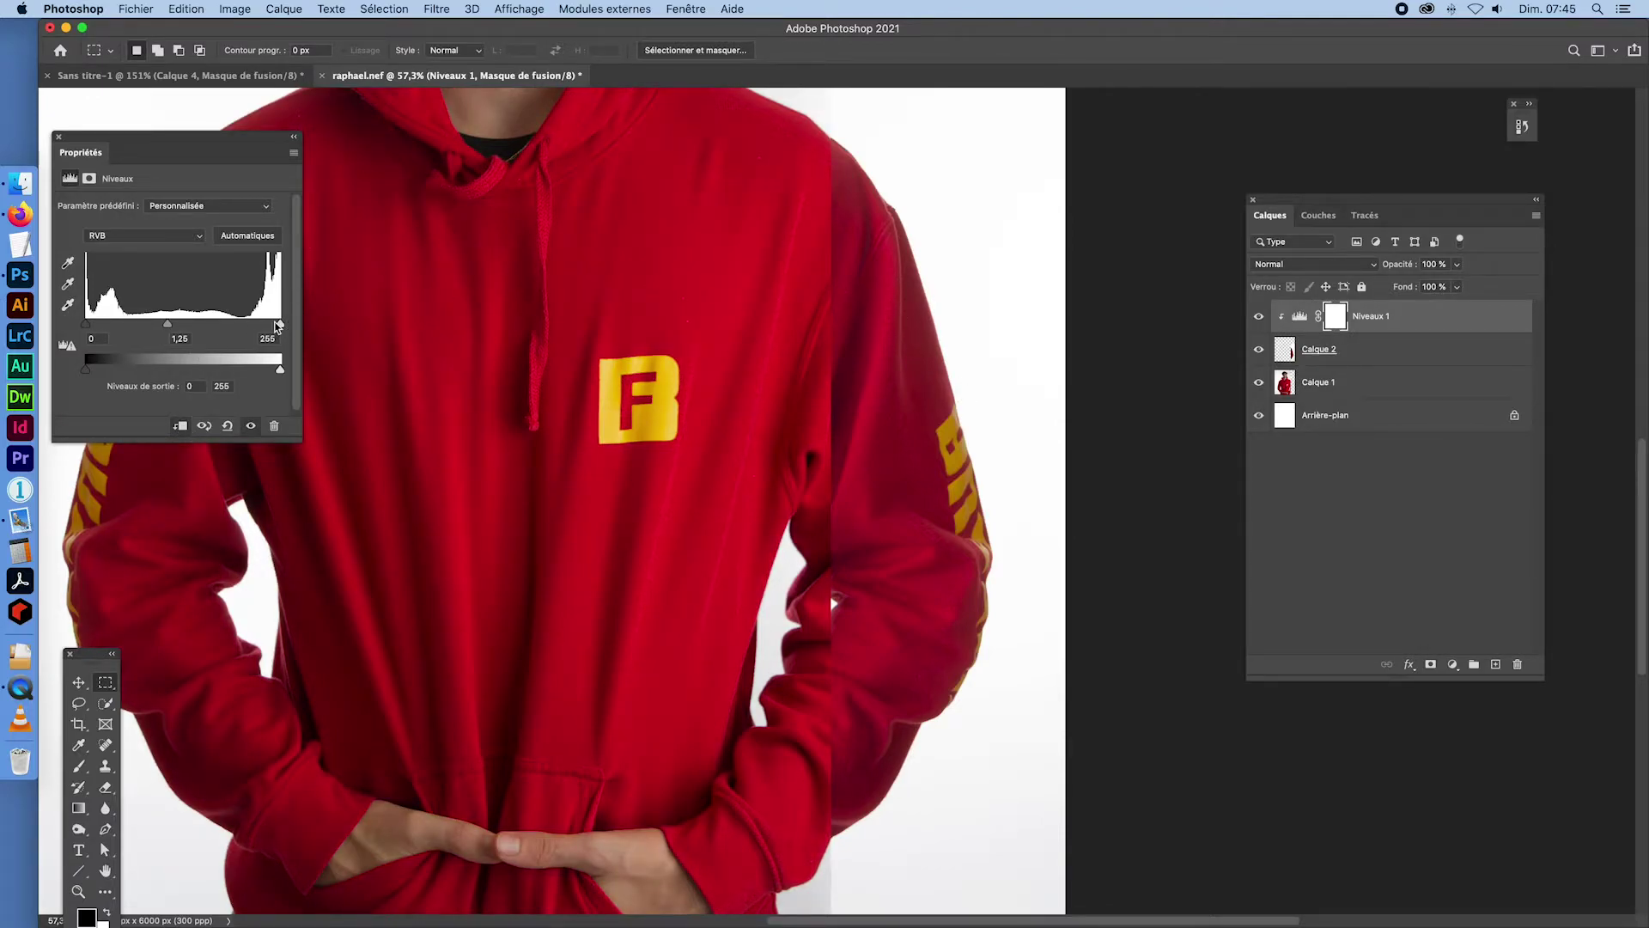
mouse_move(277, 328)
left_mouse_down()
mouse_move(256, 328)
mouse_move(282, 328)
left_mouse_up()
left_click_drag(171, 328, 162, 326)
left_click(58, 136)
left_click_drag(1306, 317, 1517, 664)
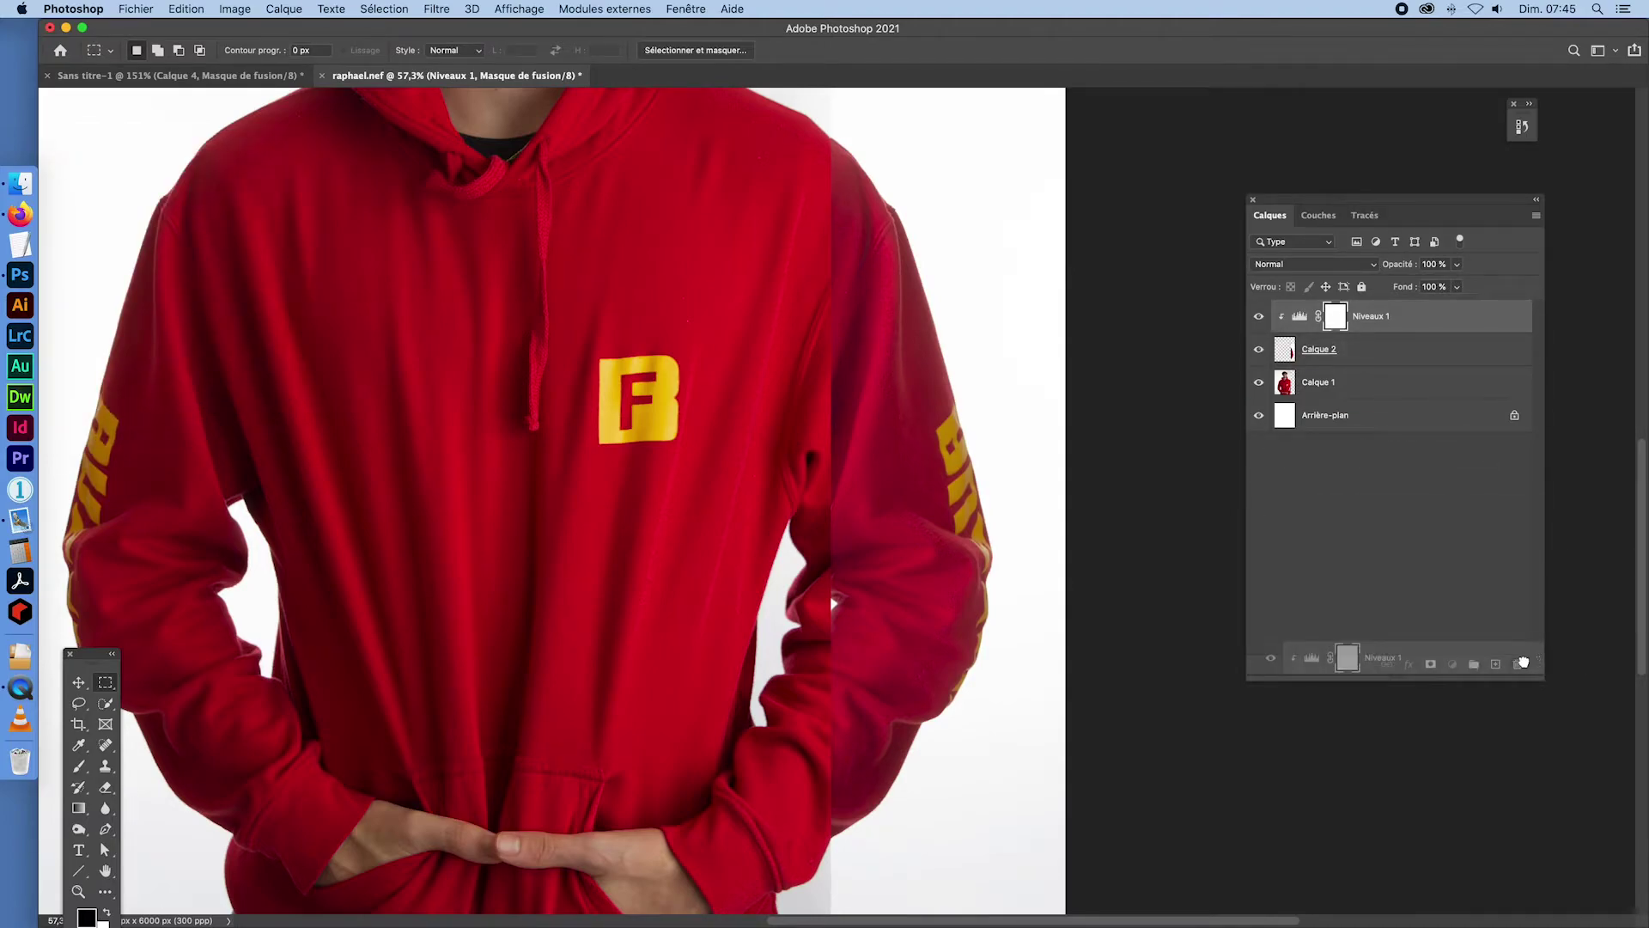
- Add an Exposition adjustment layer clipped to Calque 2 and raise its exposure to about +1
left_click(1453, 664)
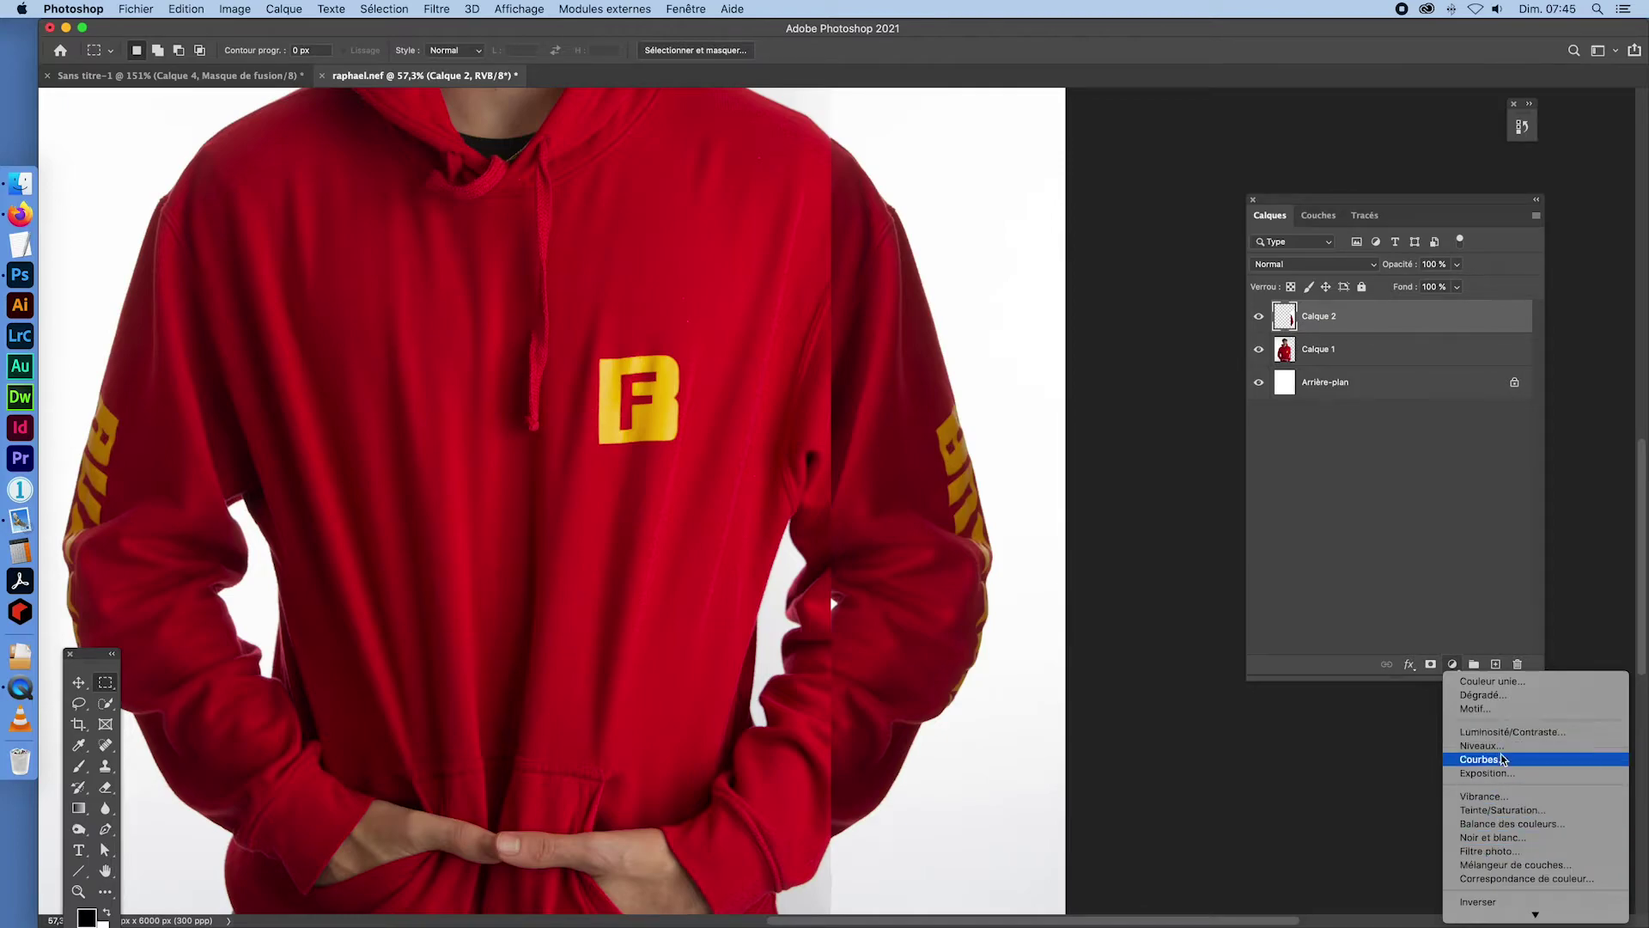
left_click(1489, 773)
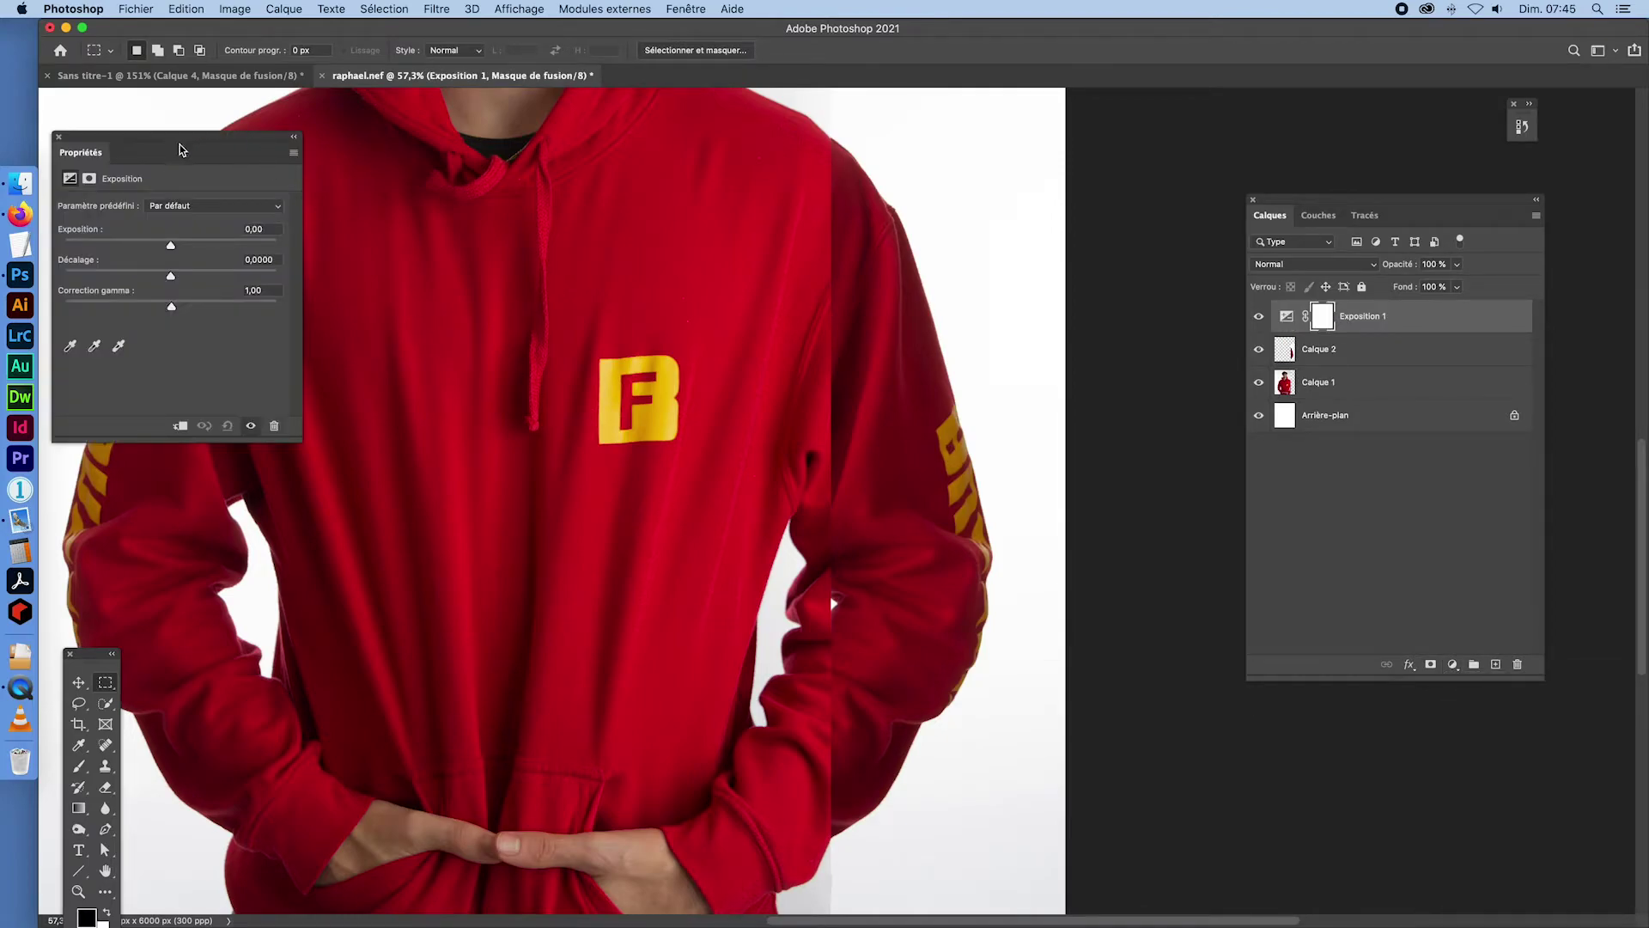
left_click_drag(182, 148, 422, 202)
left_click(420, 481)
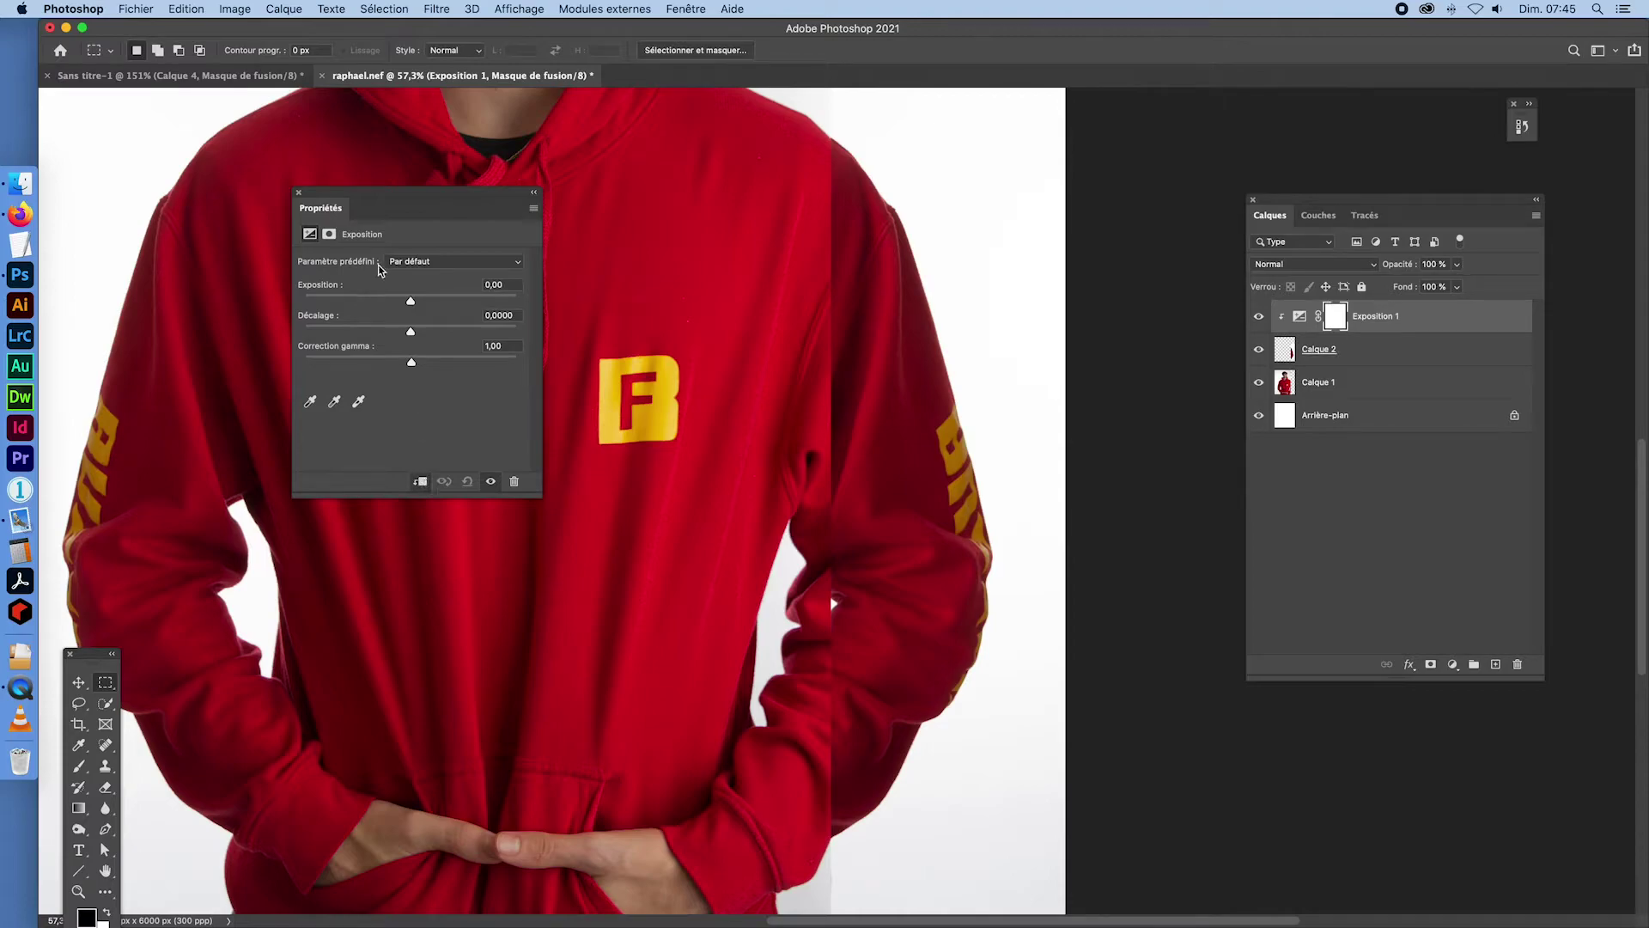
left_click_drag(412, 304, 433, 305)
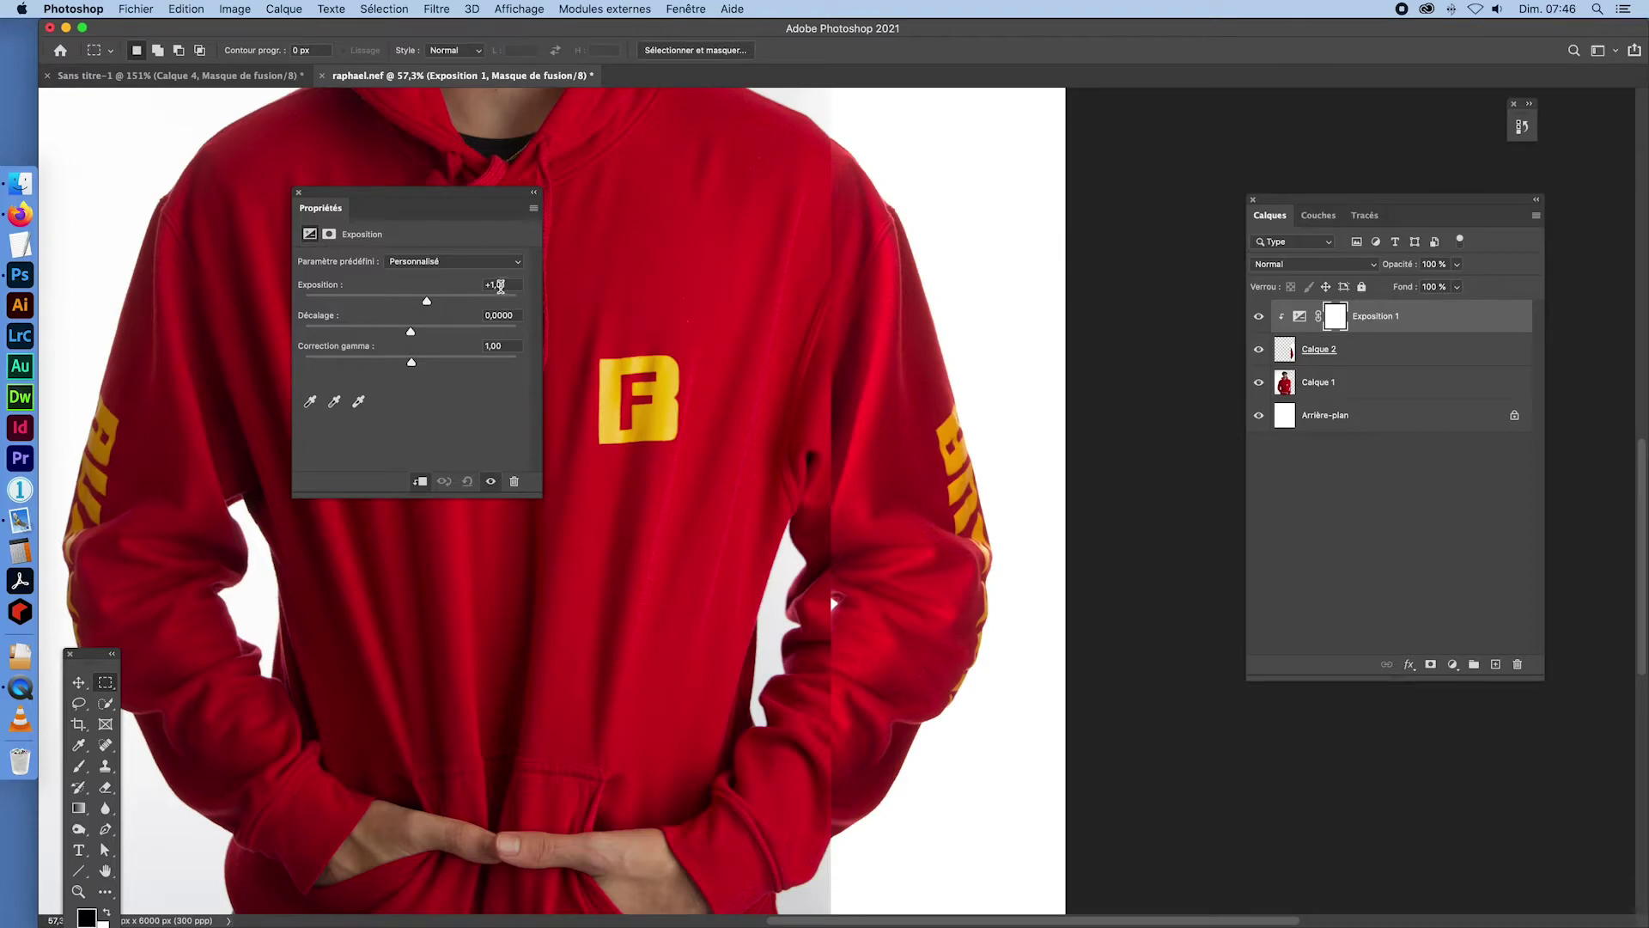
- Merge the Exposition 1, Calque 2 and Calque 1 layers into a single layer
left_click(298, 193)
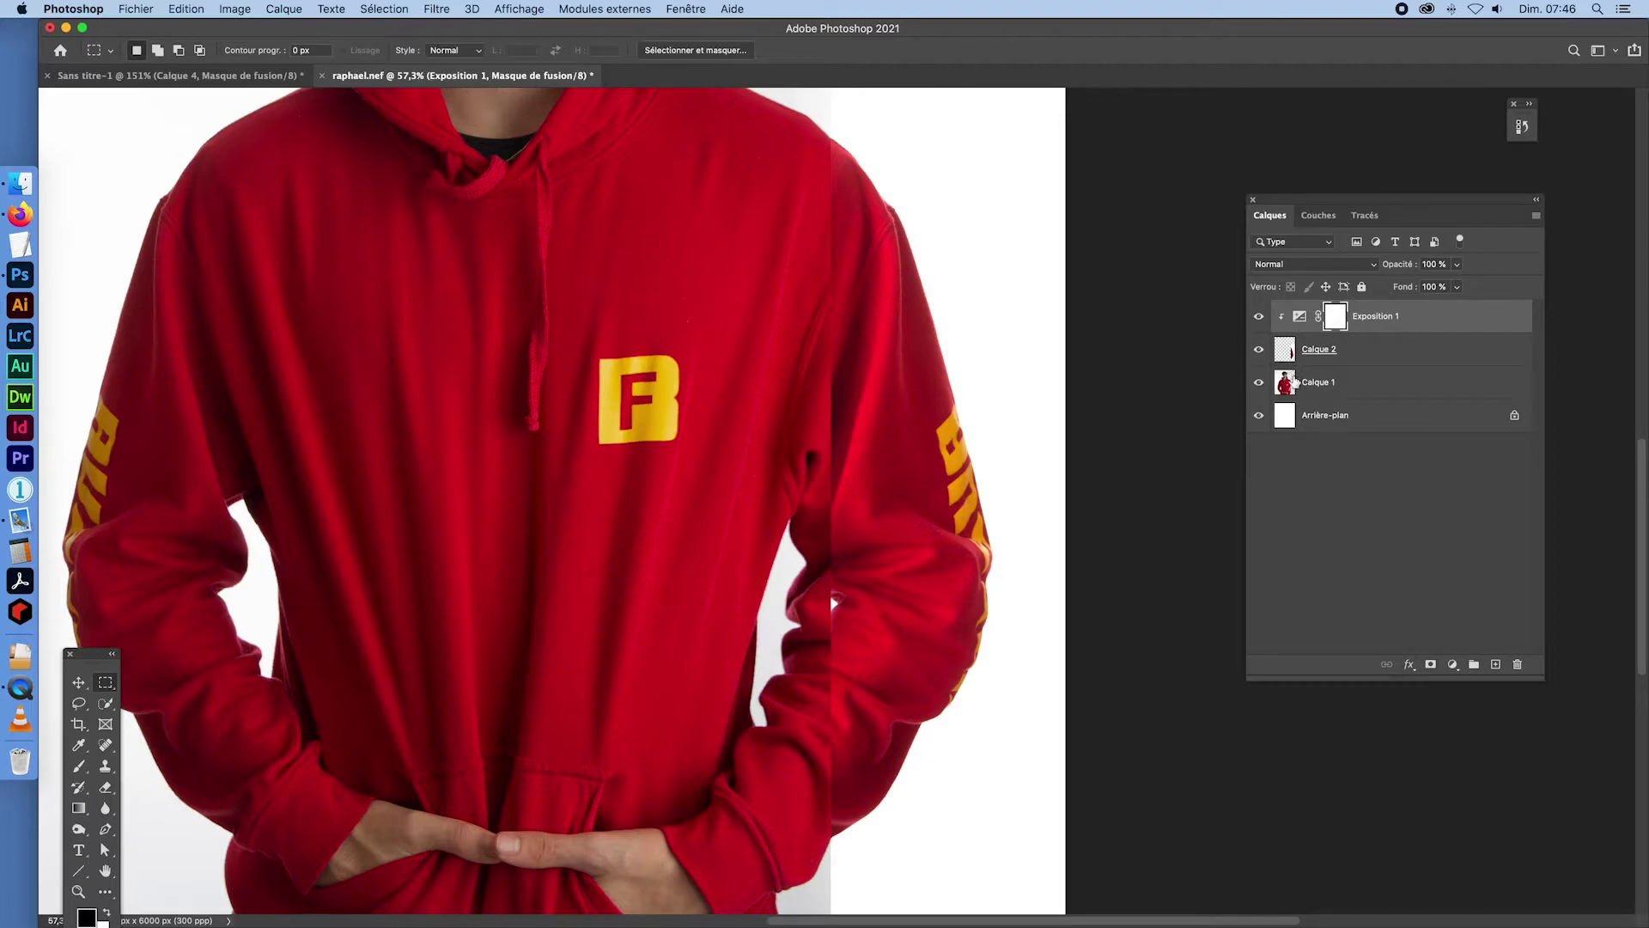
left_click(1294, 386, "shift")
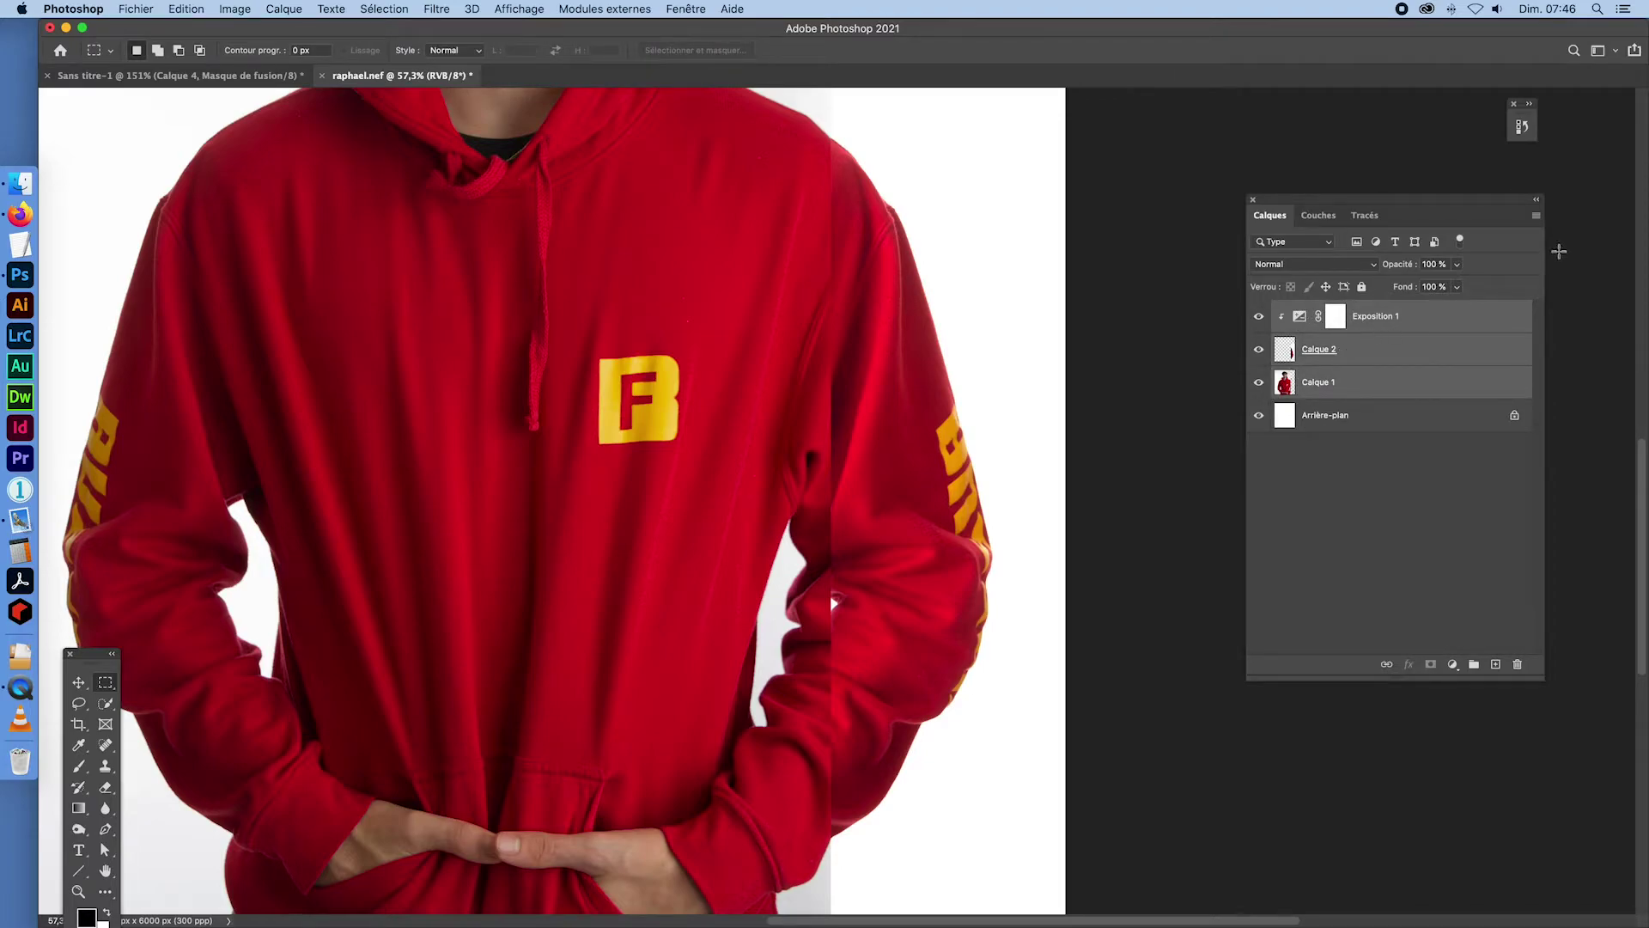
left_click(1536, 219)
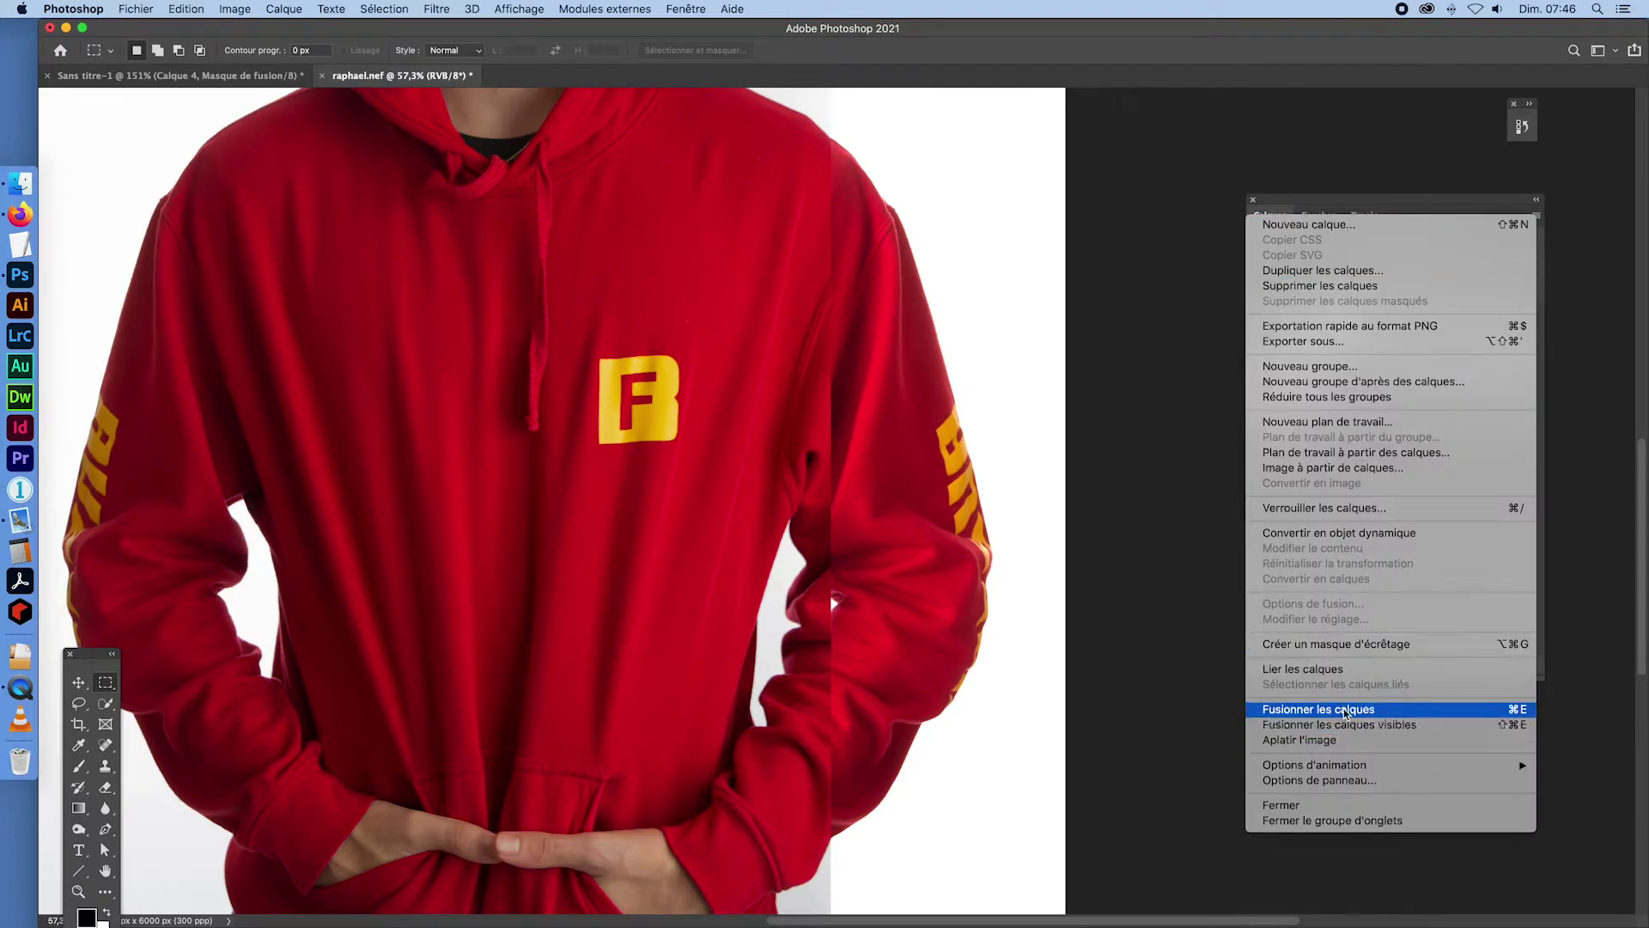
left_click(1513, 711)
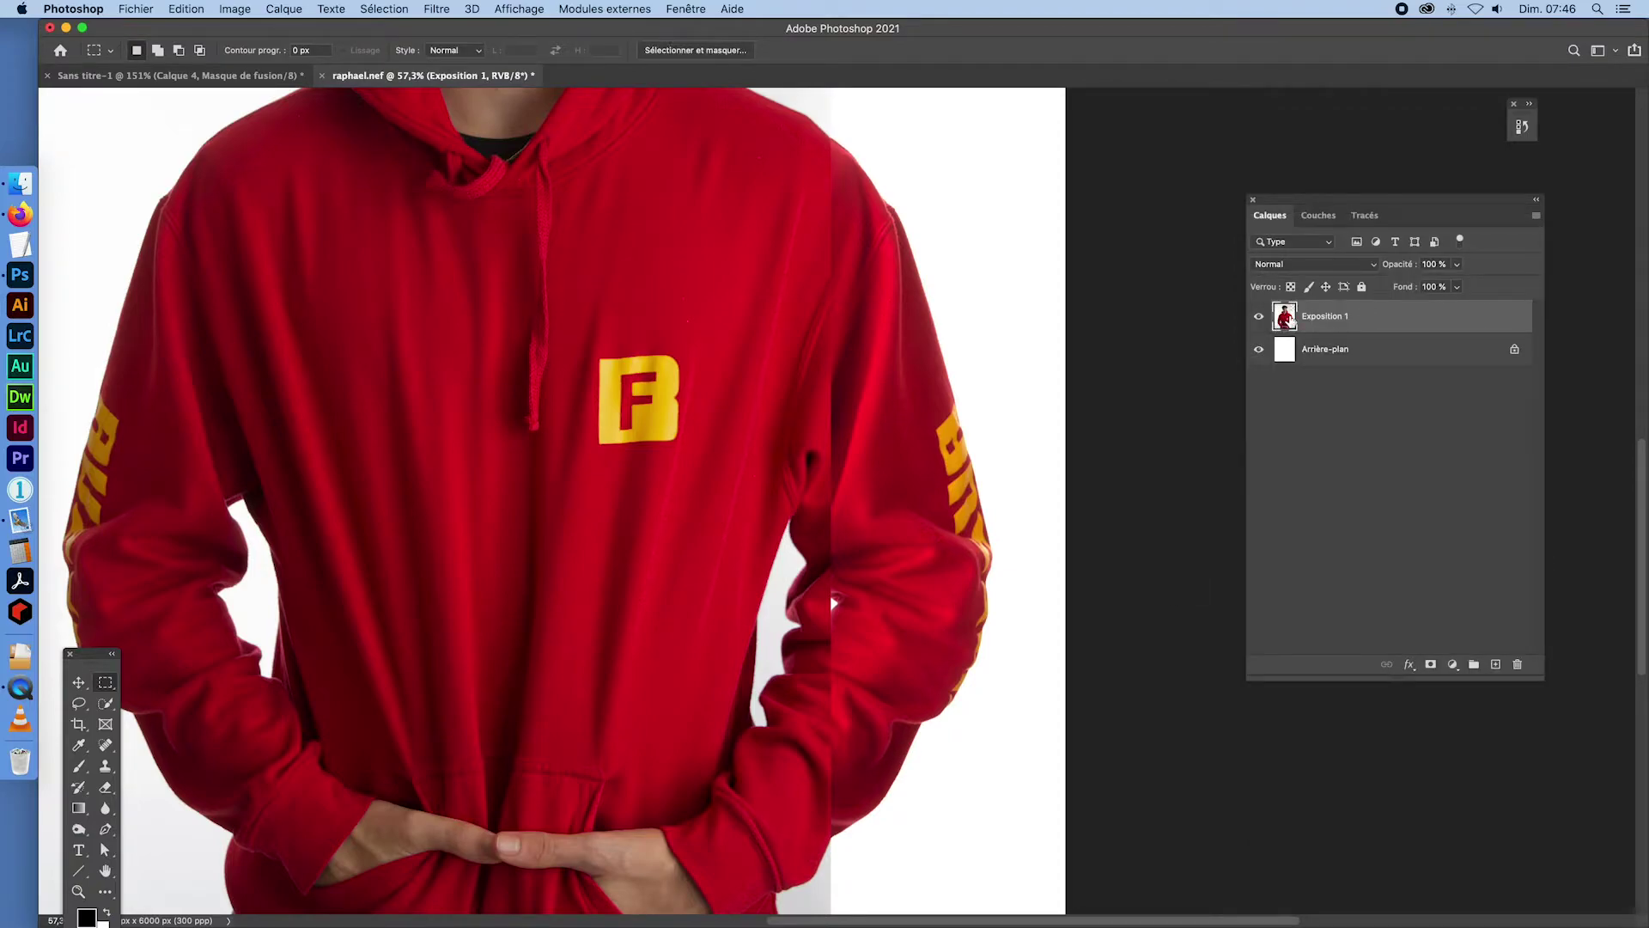
- Add an empty layer above the merged portrait, move the tool palette onto the original arm and activate the Clone Stamp
left_click(1496, 664)
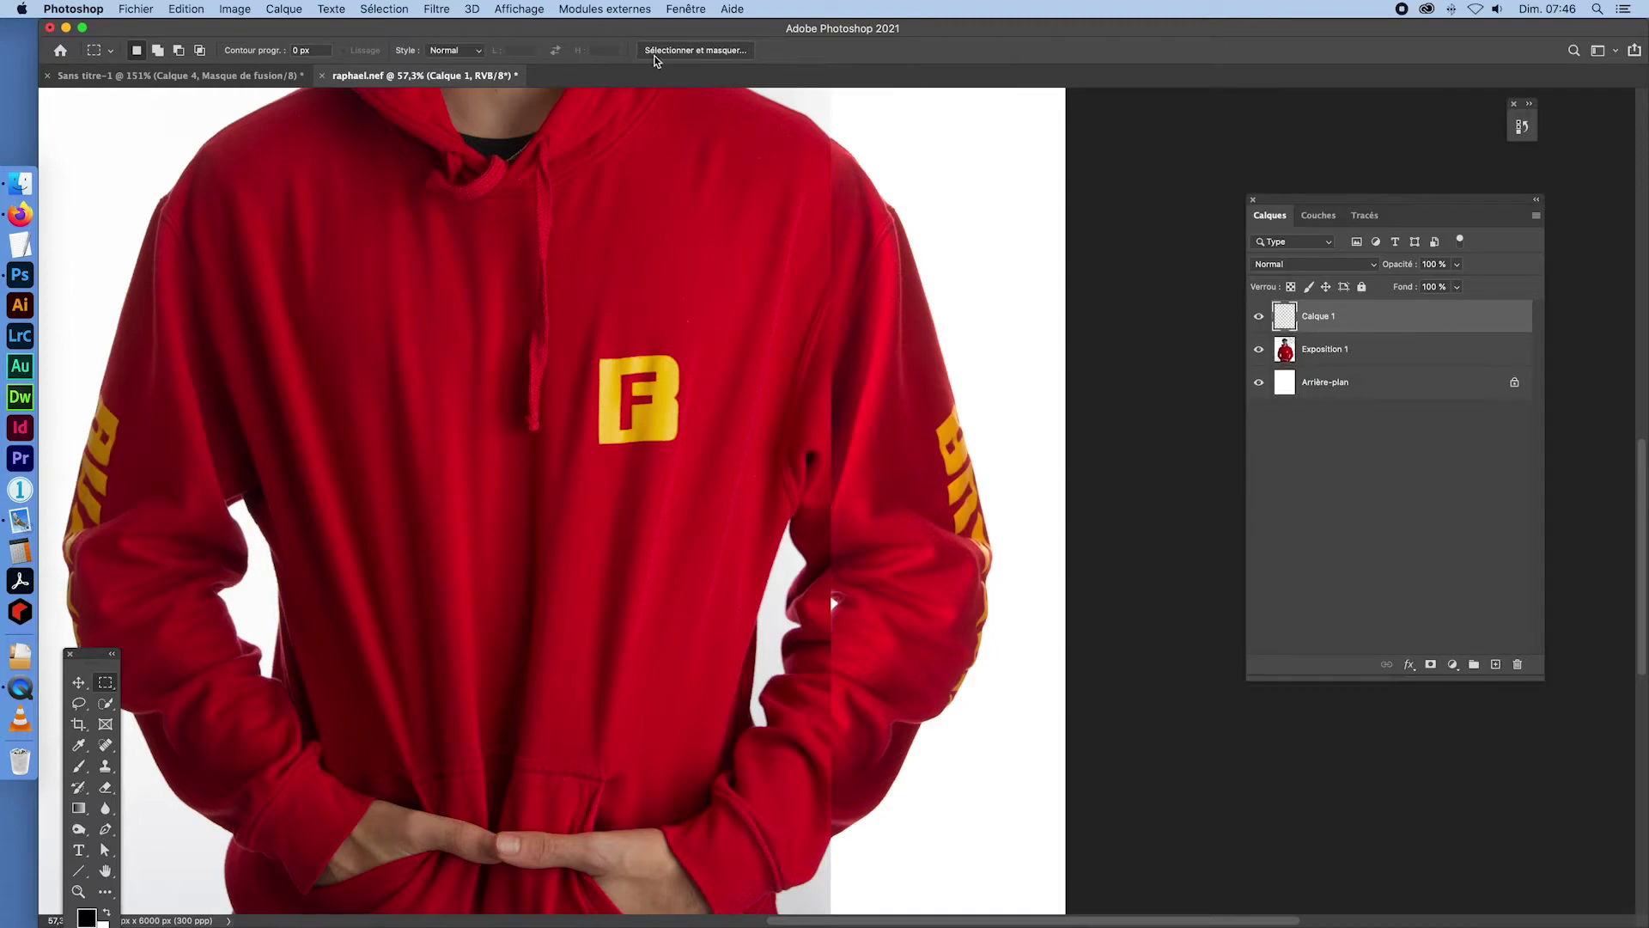
left_click_drag(90, 654, 249, 318)
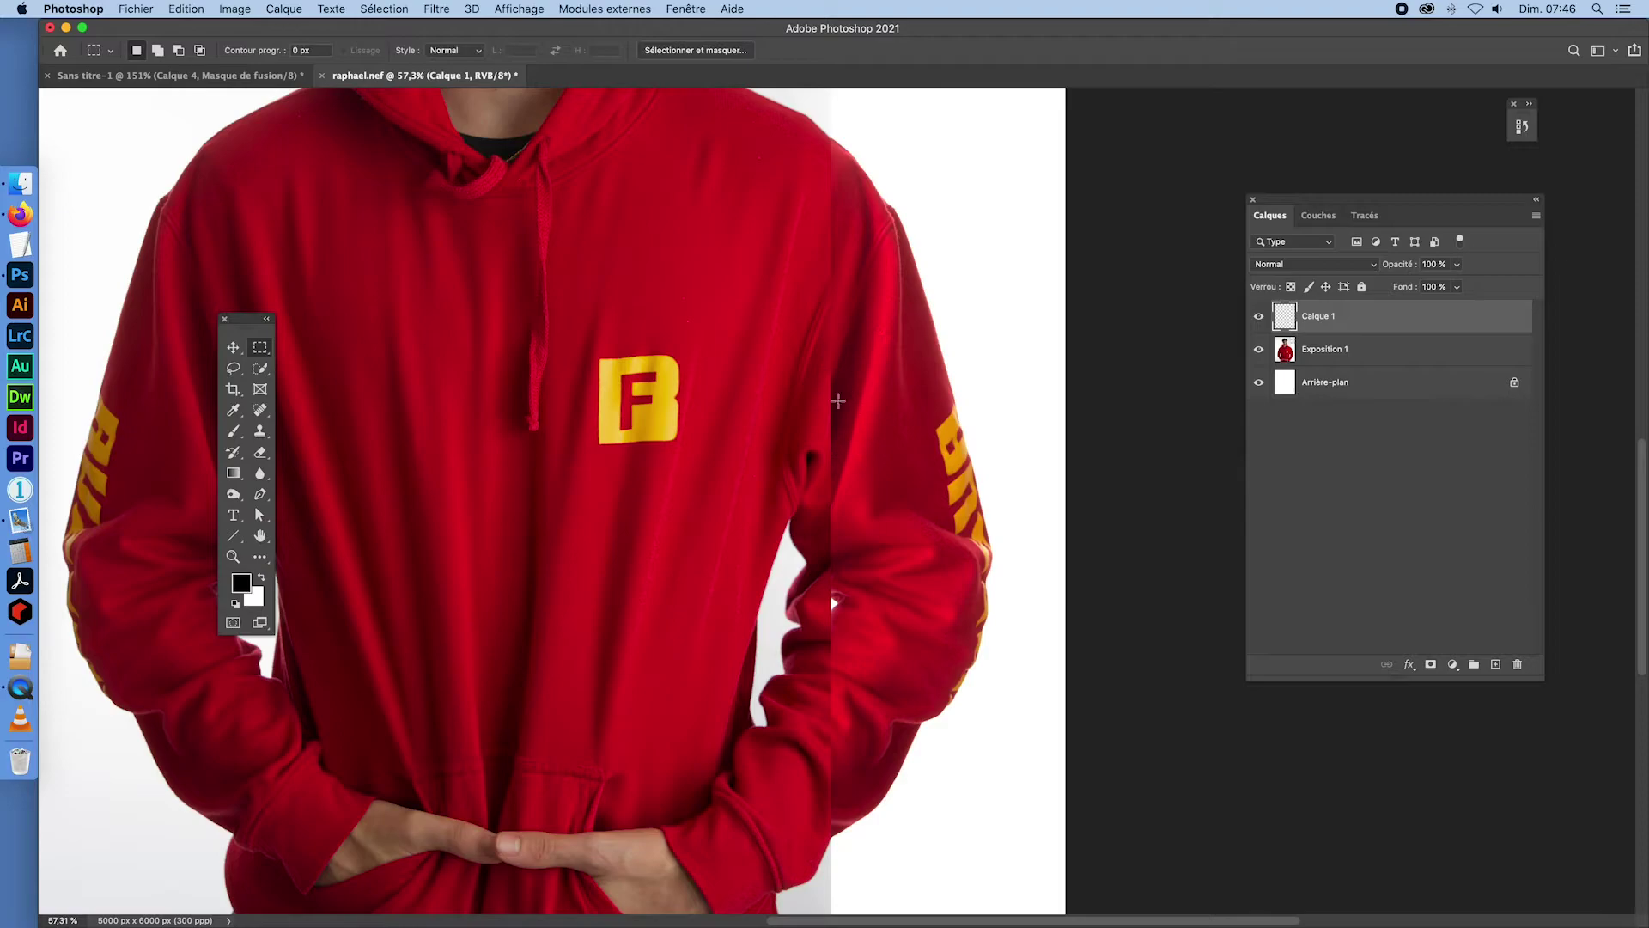
left_click(259, 430)
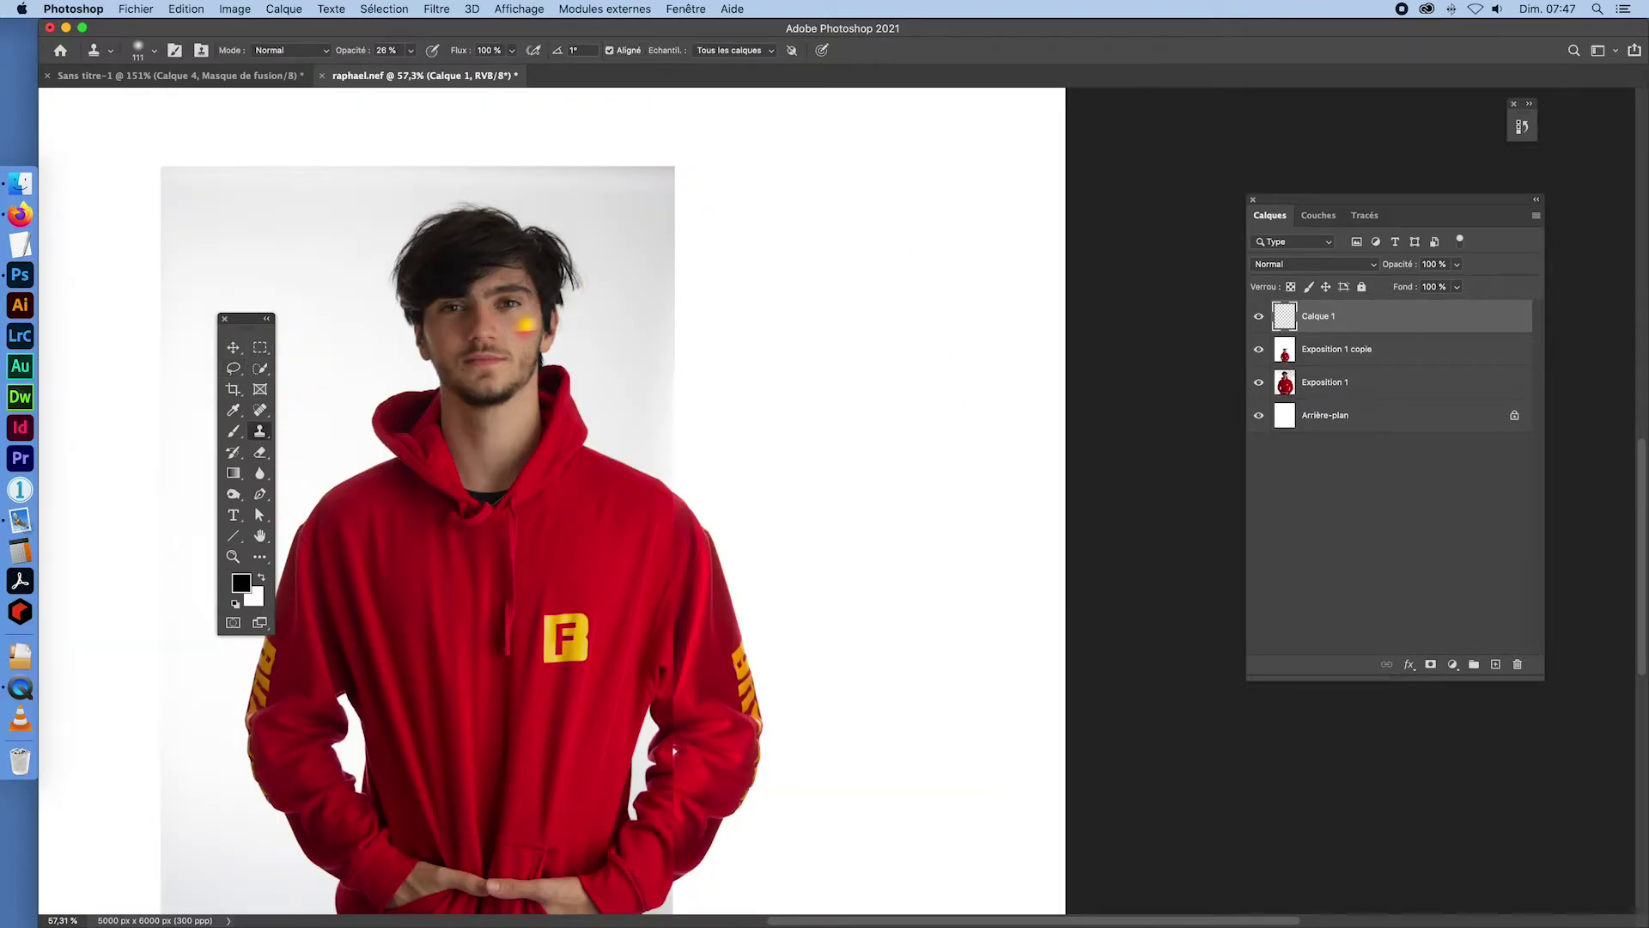
- Set the Clone Stamp's brush size to 469 px and its opacity to 100 %
left_click_drag(514, 352, 599, 355)
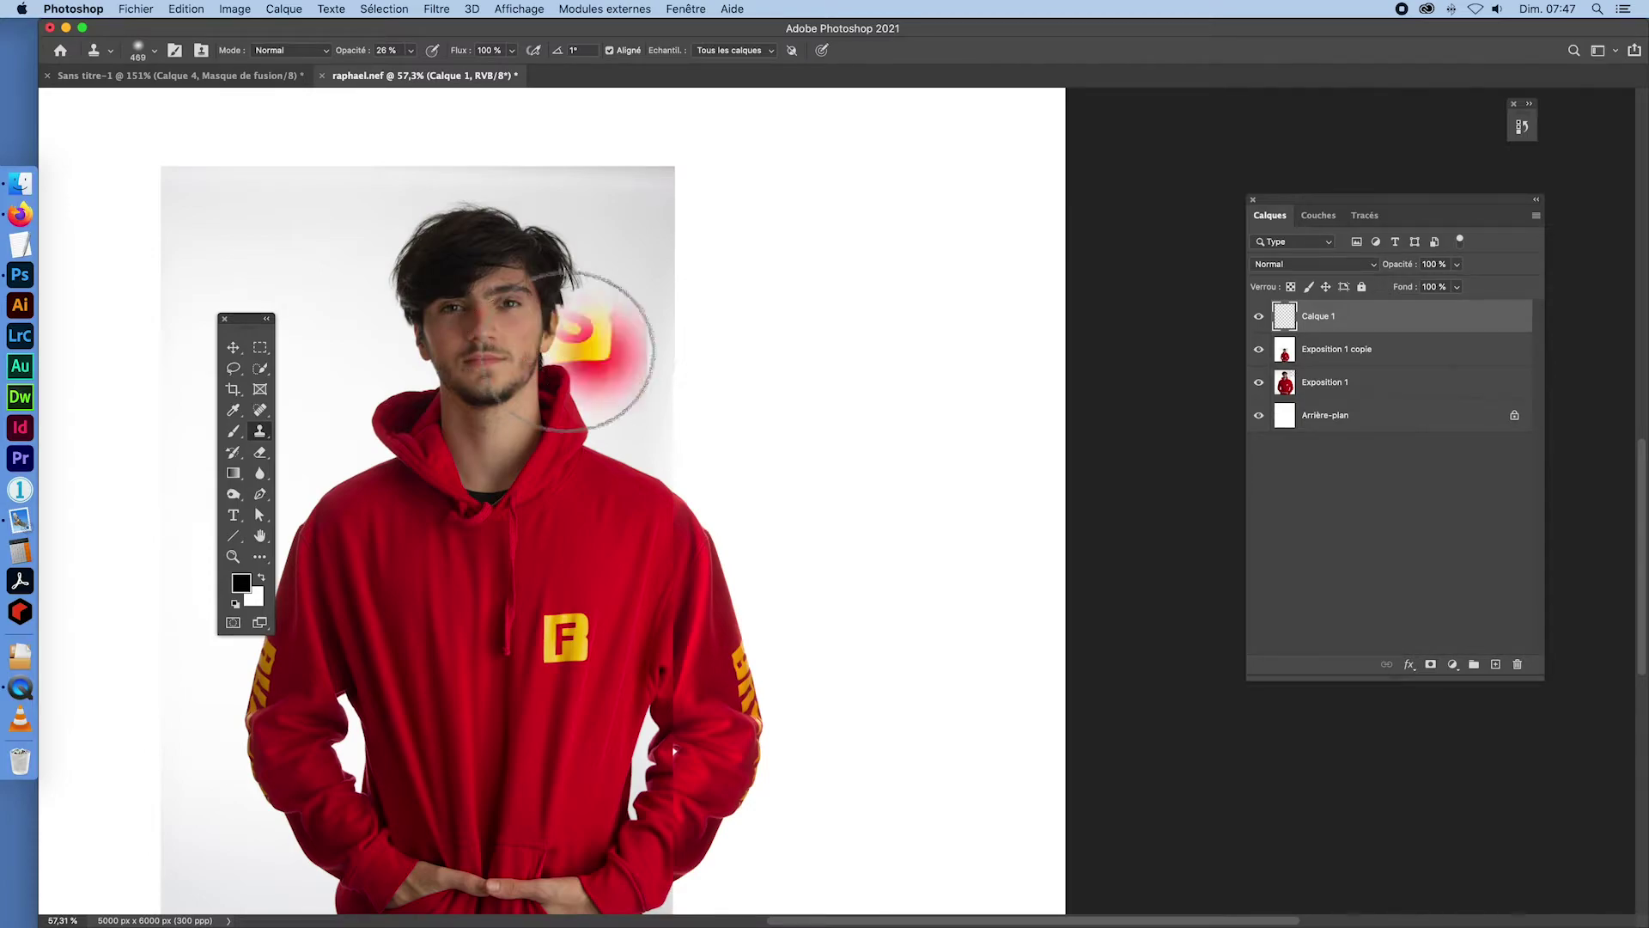
left_click(413, 52)
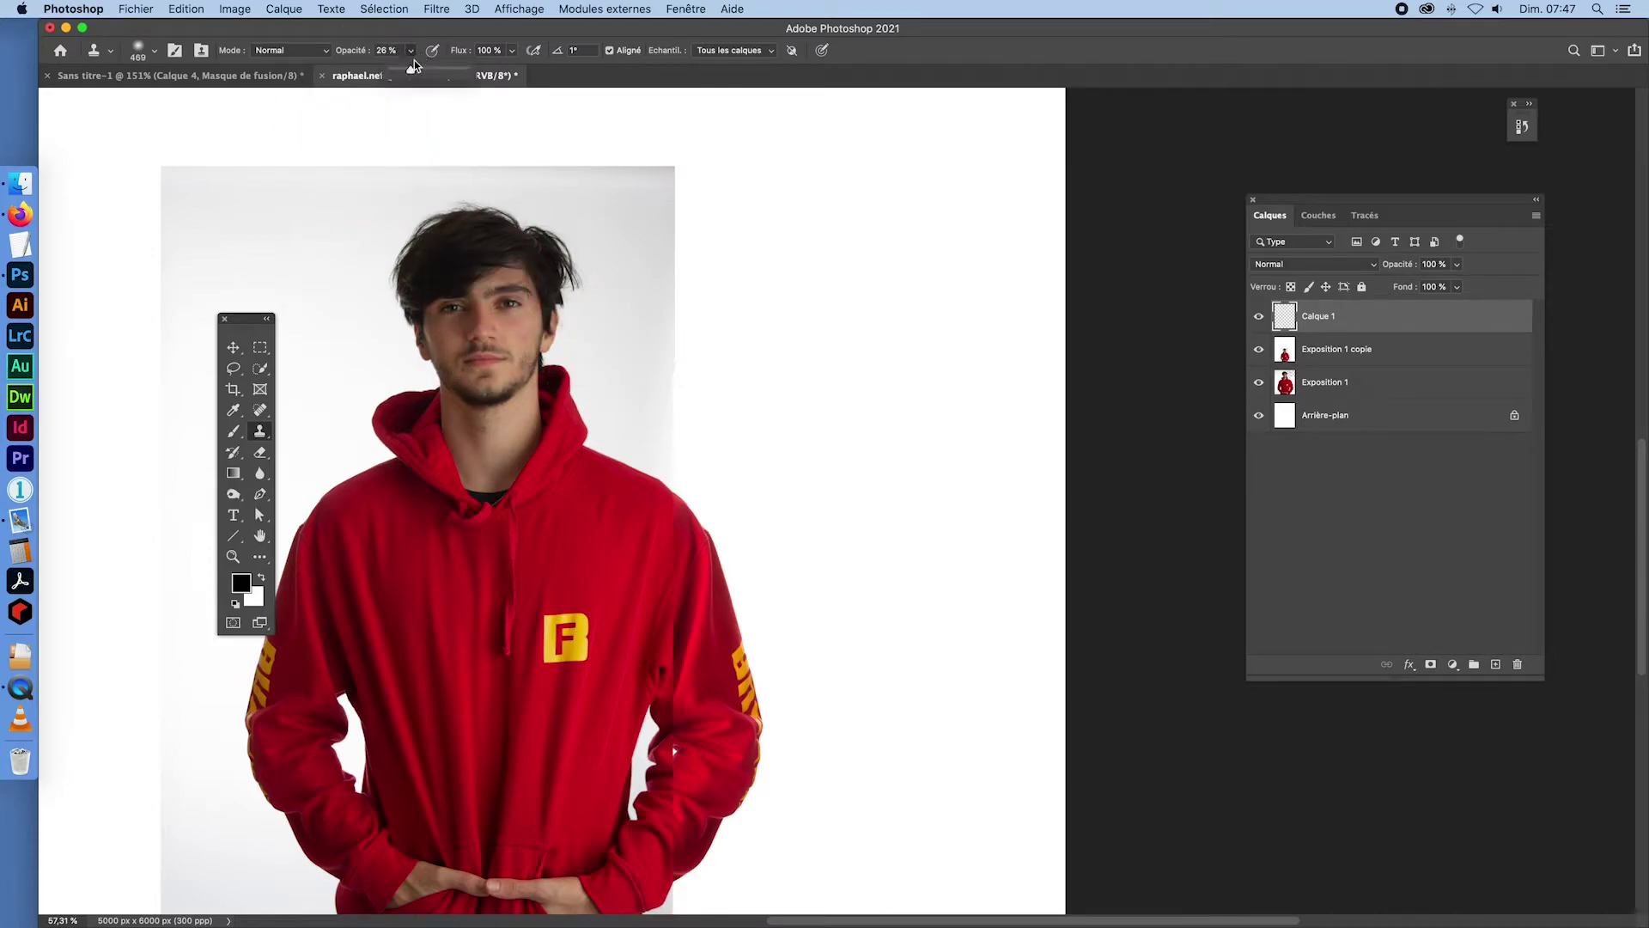
left_click_drag(410, 71, 563, 80)
- Clone the man's head onto the white canvas beside him on Calque 1, and toggle that layer's visibility to compare
left_click(509, 303, "alt")
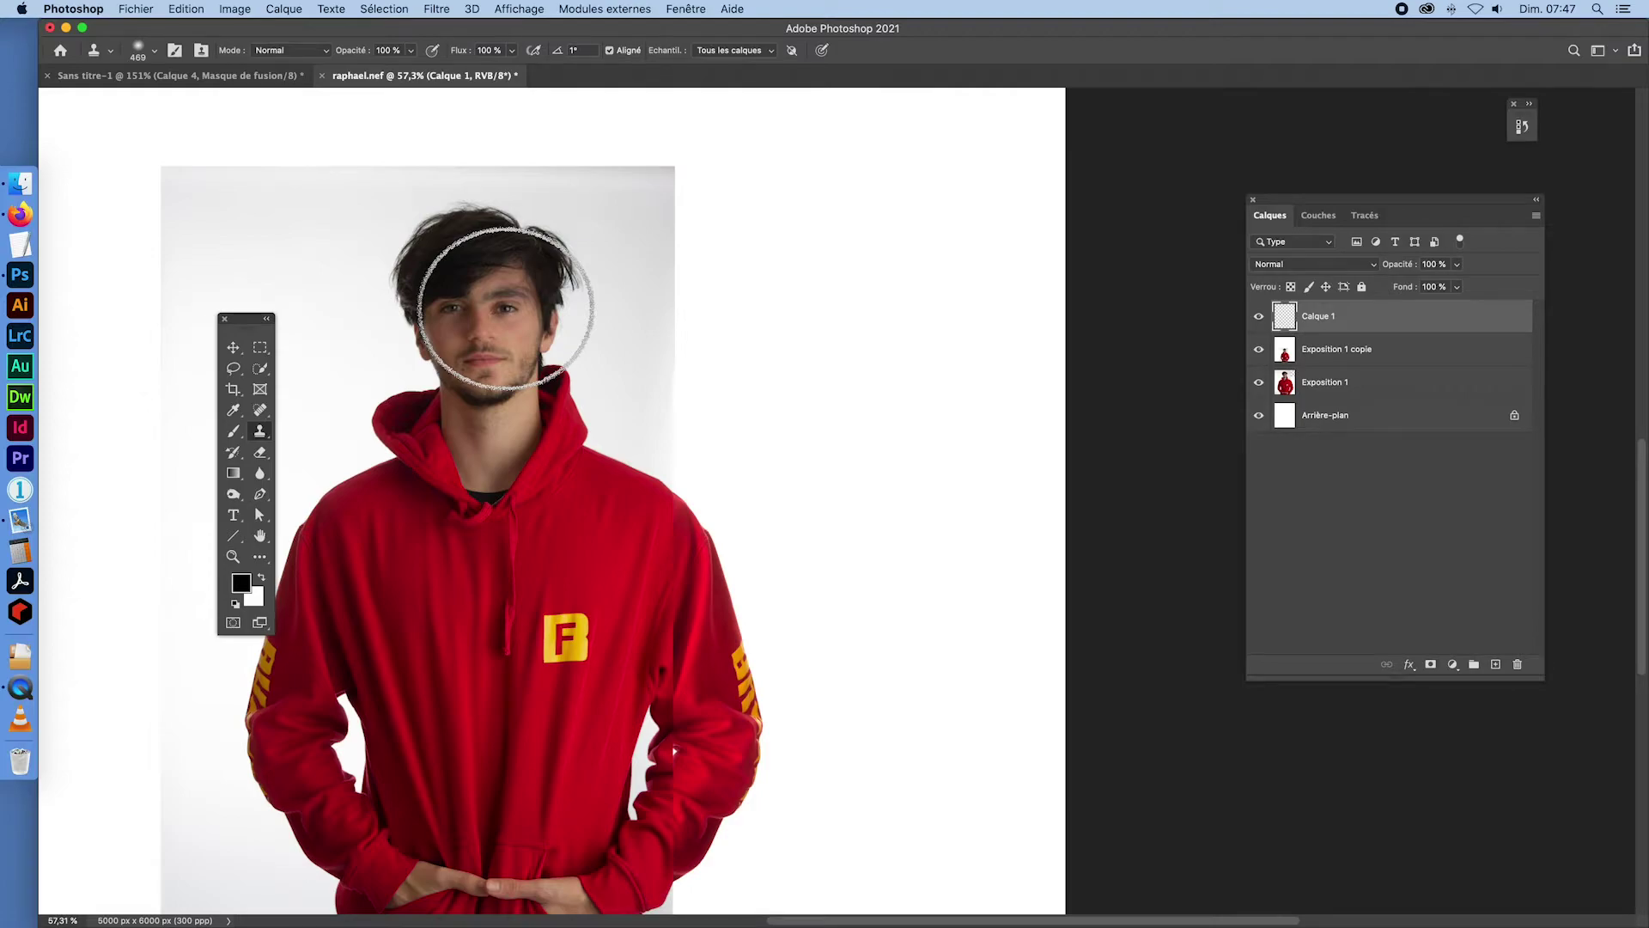
mouse_move(804, 275)
left_mouse_down()
mouse_move(733, 288)
mouse_move(766, 300)
mouse_move(787, 263)
mouse_move(780, 233)
mouse_move(847, 315)
mouse_move(840, 336)
mouse_move(836, 277)
mouse_move(850, 314)
mouse_move(831, 365)
mouse_move(756, 354)
mouse_move(716, 280)
mouse_move(750, 212)
mouse_move(817, 233)
mouse_move(857, 315)
mouse_move(812, 375)
mouse_move(761, 292)
mouse_move(611, 320)
mouse_move(517, 315)
mouse_move(520, 300)
mouse_move(818, 232)
mouse_move(859, 279)
mouse_move(859, 336)
mouse_move(921, 444)
mouse_move(744, 358)
mouse_move(693, 296)
mouse_move(813, 221)
mouse_move(854, 397)
mouse_move(834, 325)
mouse_move(796, 397)
mouse_move(846, 325)
mouse_move(989, 293)
left_mouse_up()
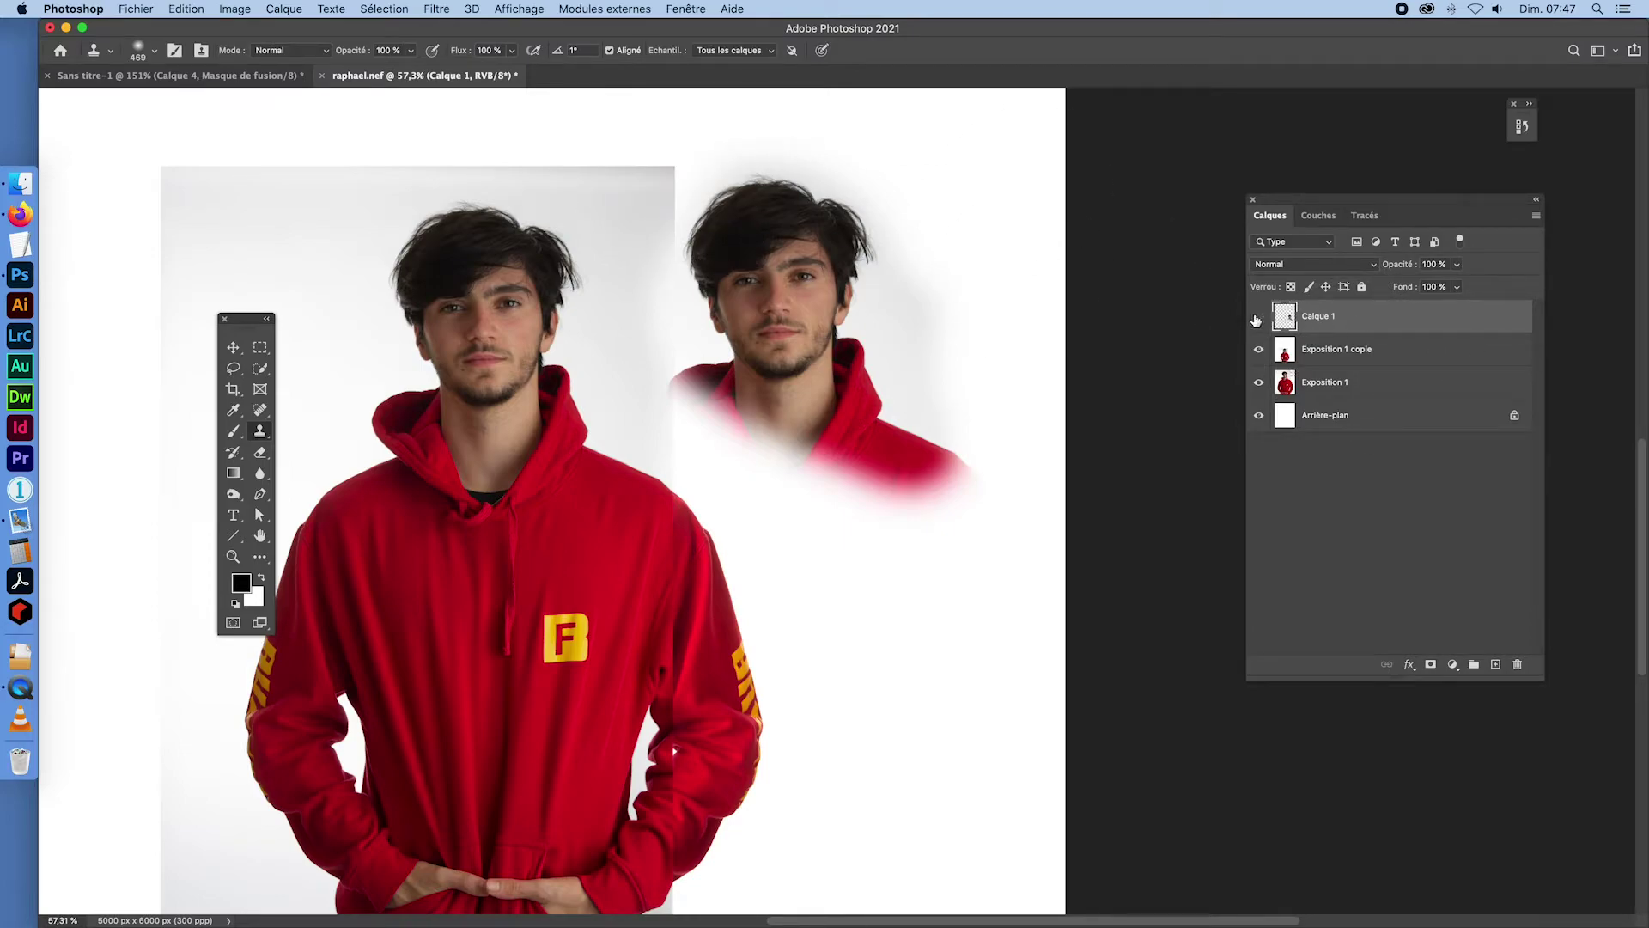
left_click(1259, 317)
left_click(1258, 317)
left_click(1259, 319)
left_click(1259, 318)
- Keep the Clone Stamp sampling from Tous les calques and clear the cloned head from Calque 1
left_click(768, 53)
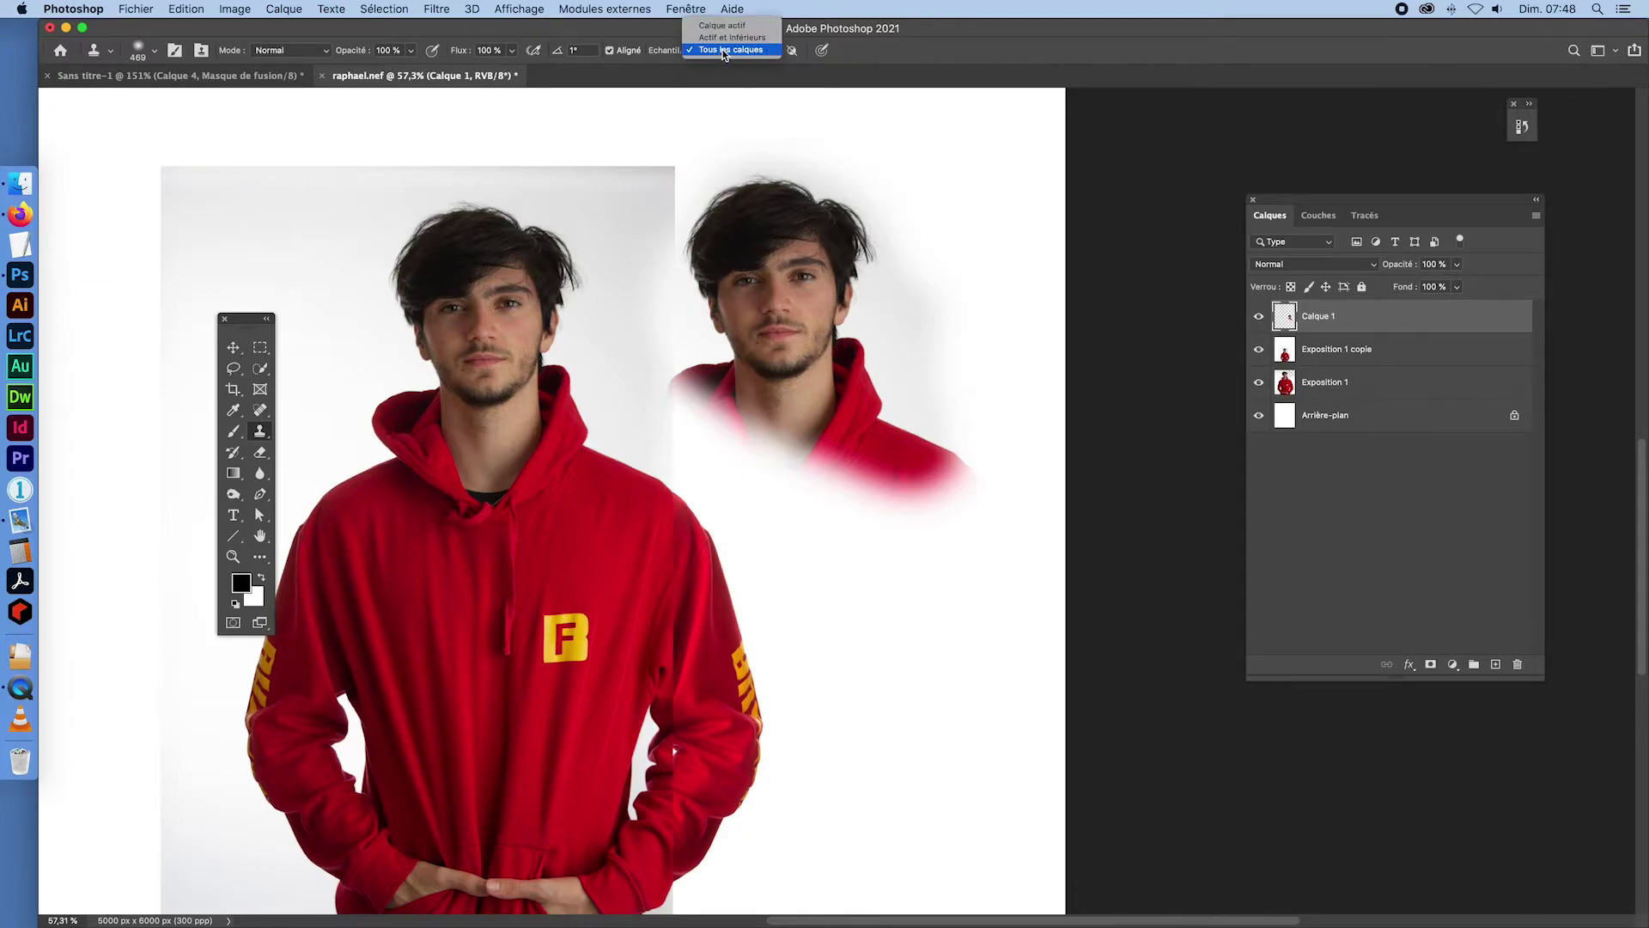
left_click(724, 50)
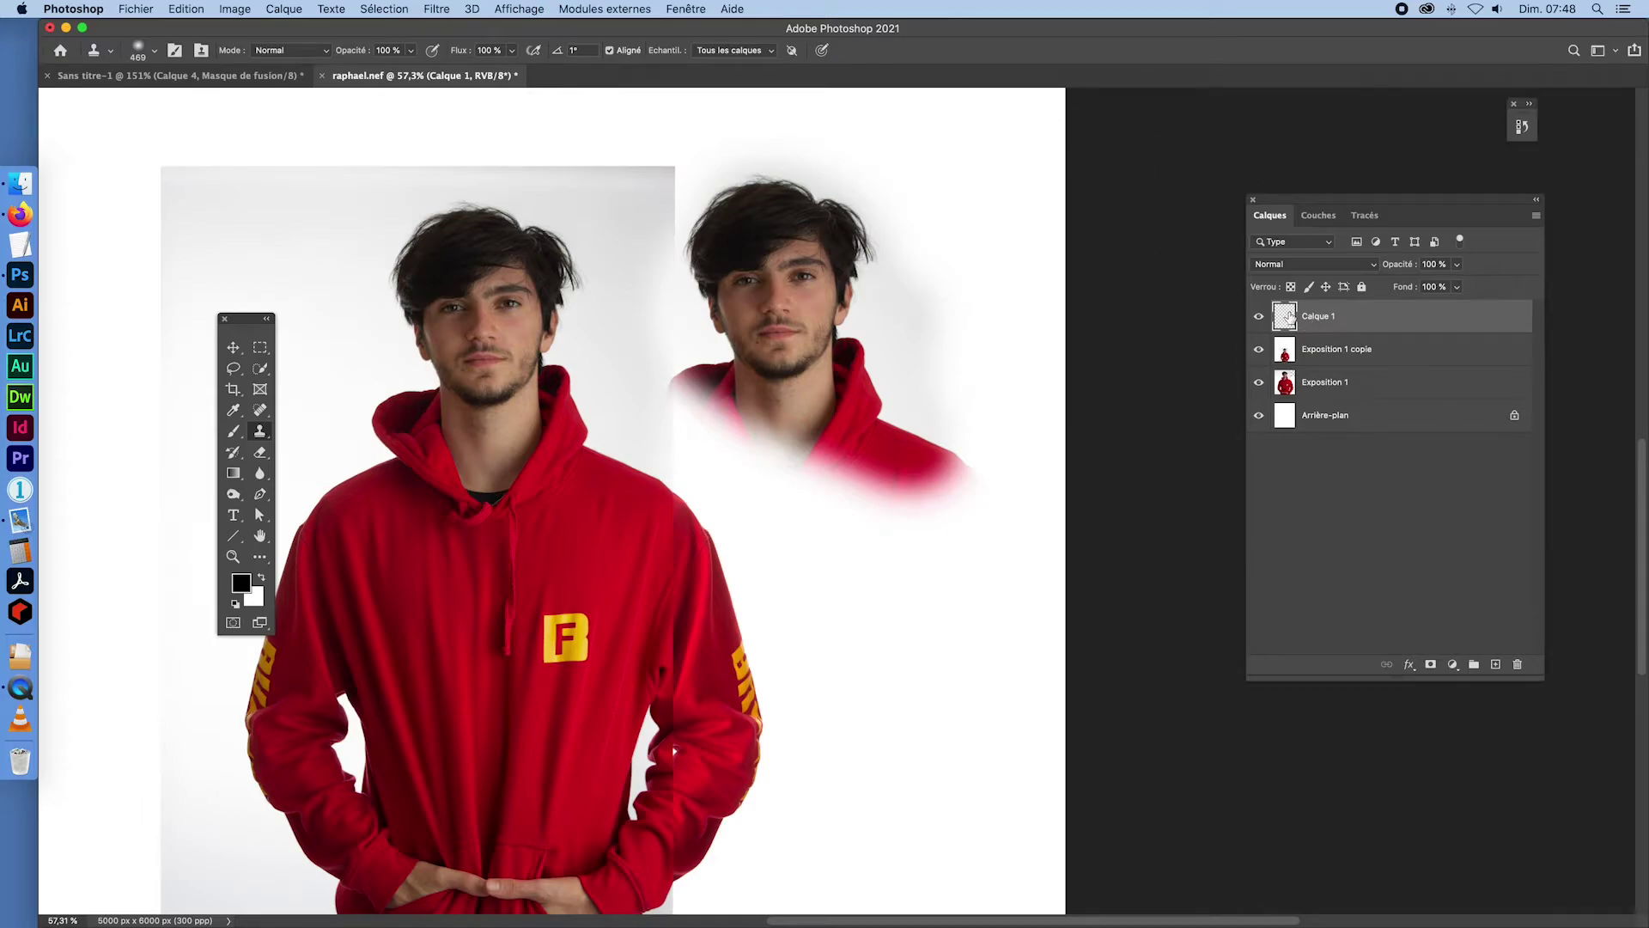
key("super+a")
key("Delete")
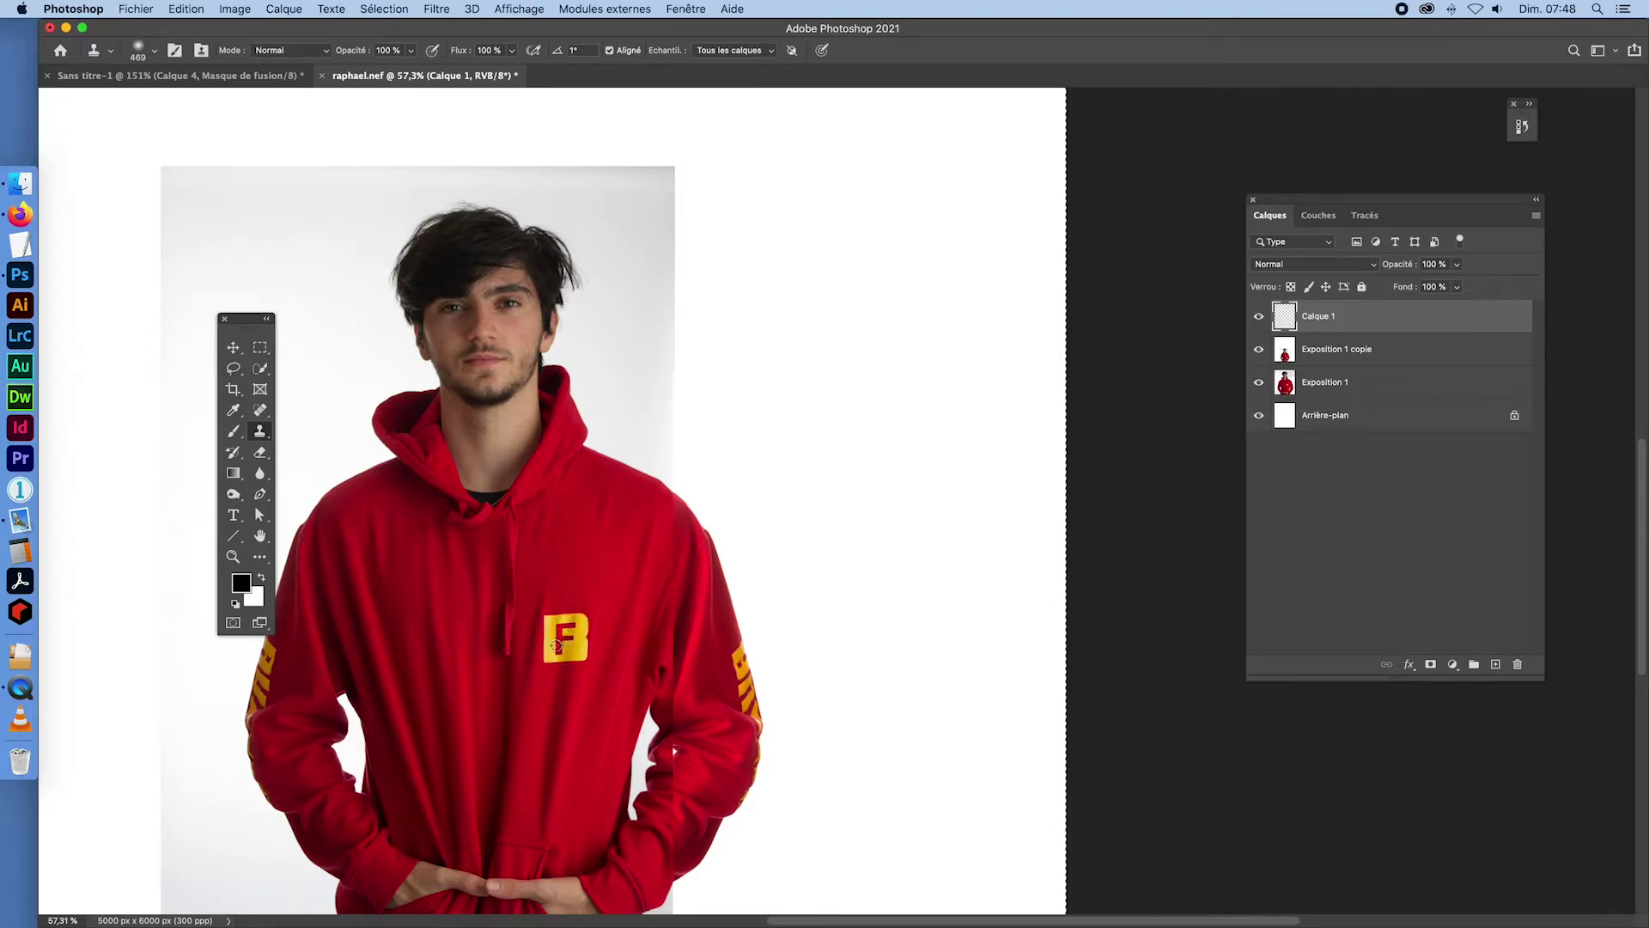
- Try cloning the hoodie from its yellow chest logo onto the white canvas beside the head, and undo the stroke
left_click(562, 637, "alt")
mouse_move(814, 381)
left_mouse_down()
mouse_move(824, 341)
mouse_move(801, 351)
mouse_move(800, 370)
mouse_move(877, 375)
mouse_move(836, 290)
mouse_move(785, 282)
mouse_move(890, 339)
mouse_move(858, 347)
mouse_move(904, 345)
mouse_move(744, 278)
mouse_move(766, 355)
mouse_move(843, 372)
mouse_move(949, 440)
mouse_move(907, 436)
mouse_move(922, 331)
left_mouse_up()
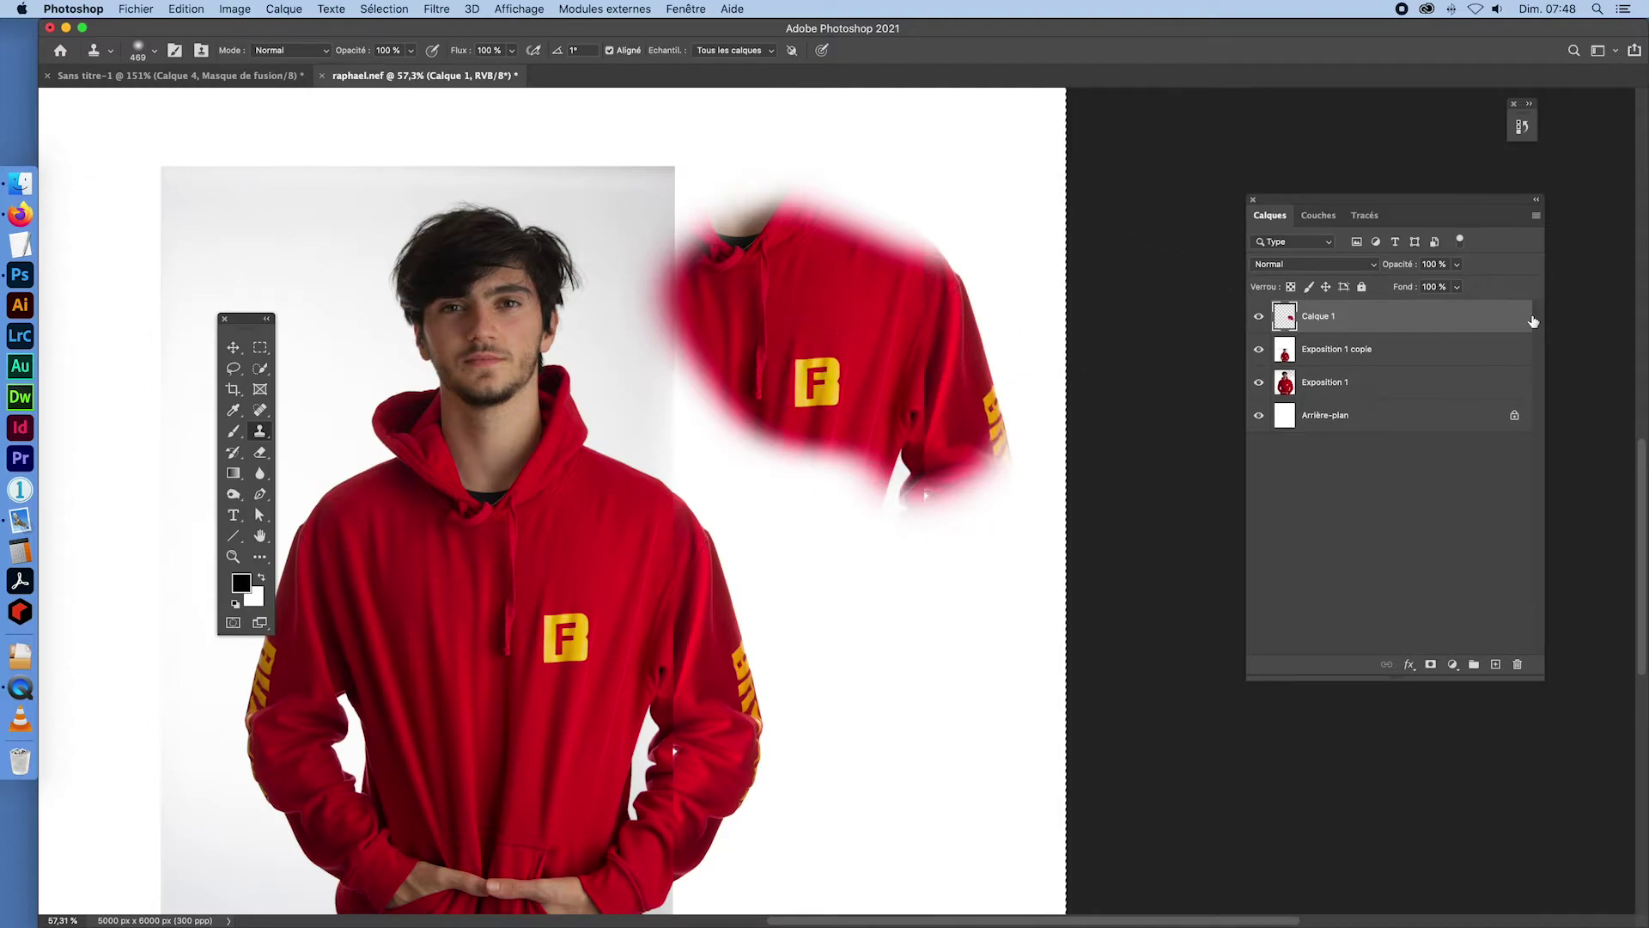
key("super+z")
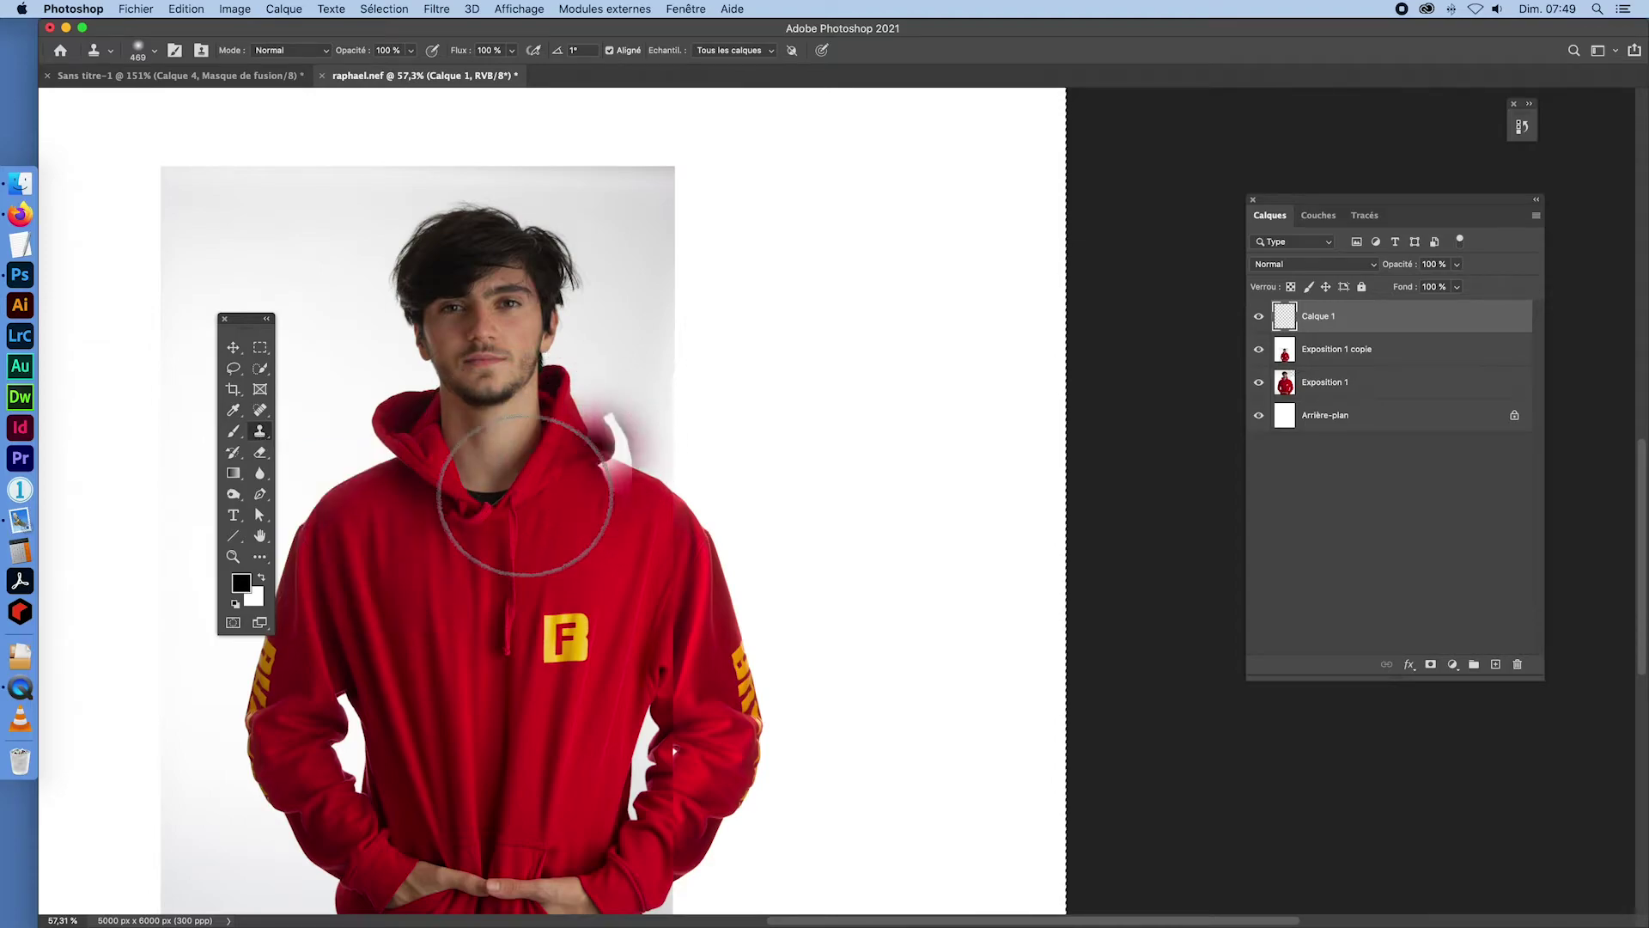
- Show the Source de duplication settings and place them beside the portrait
left_click(681, 10)
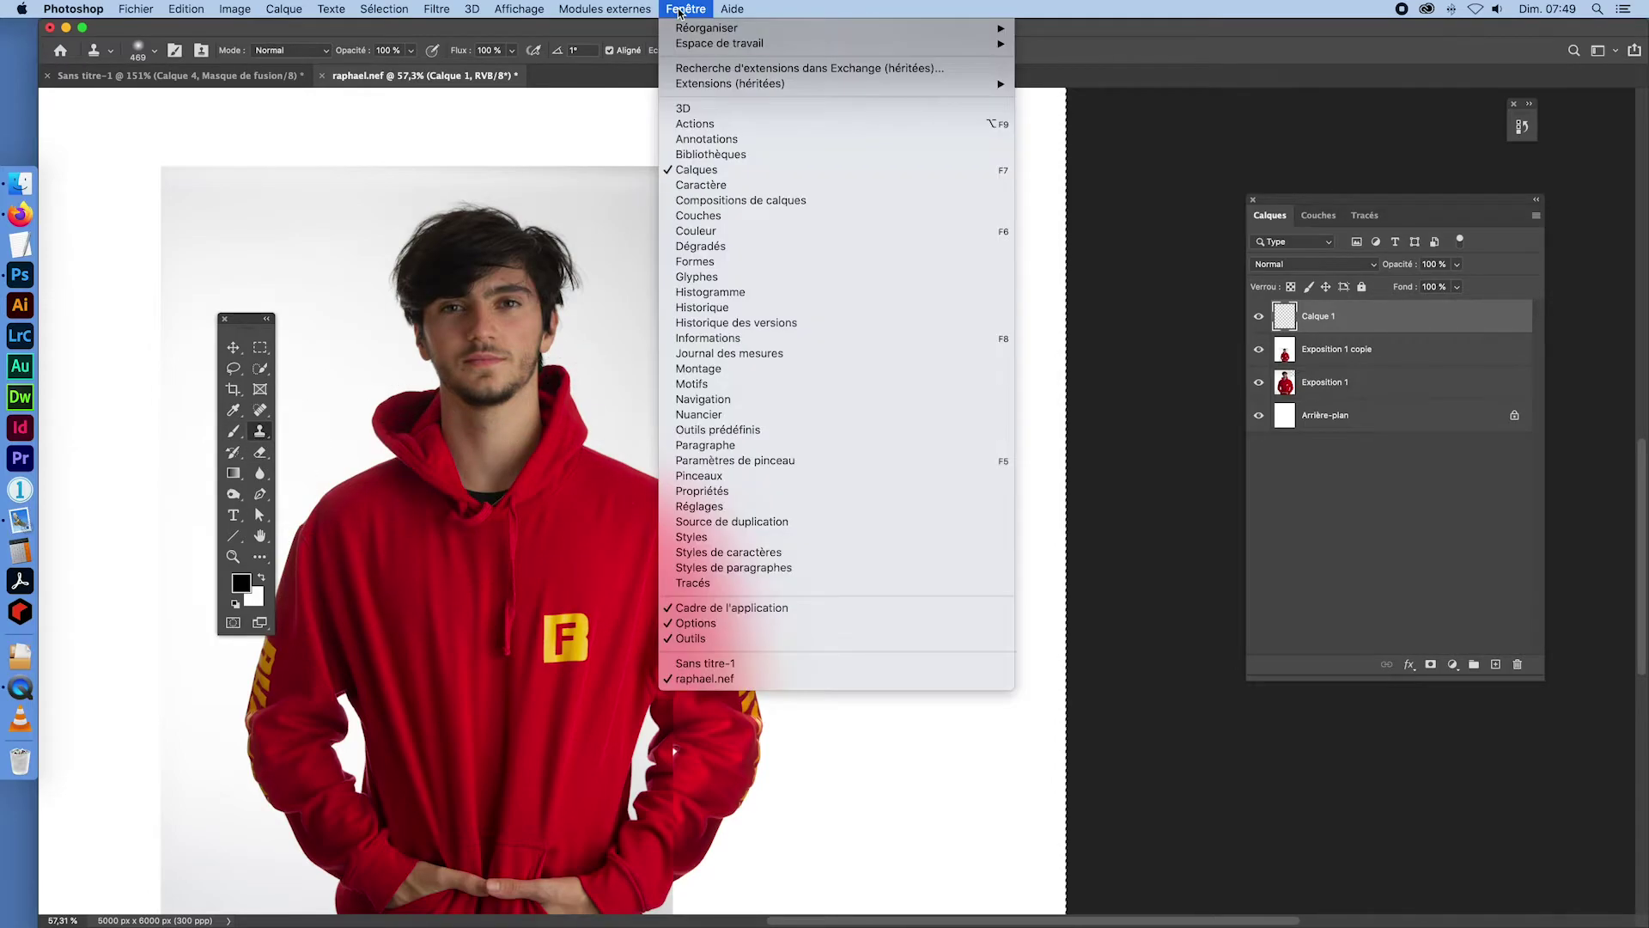
left_click(750, 522)
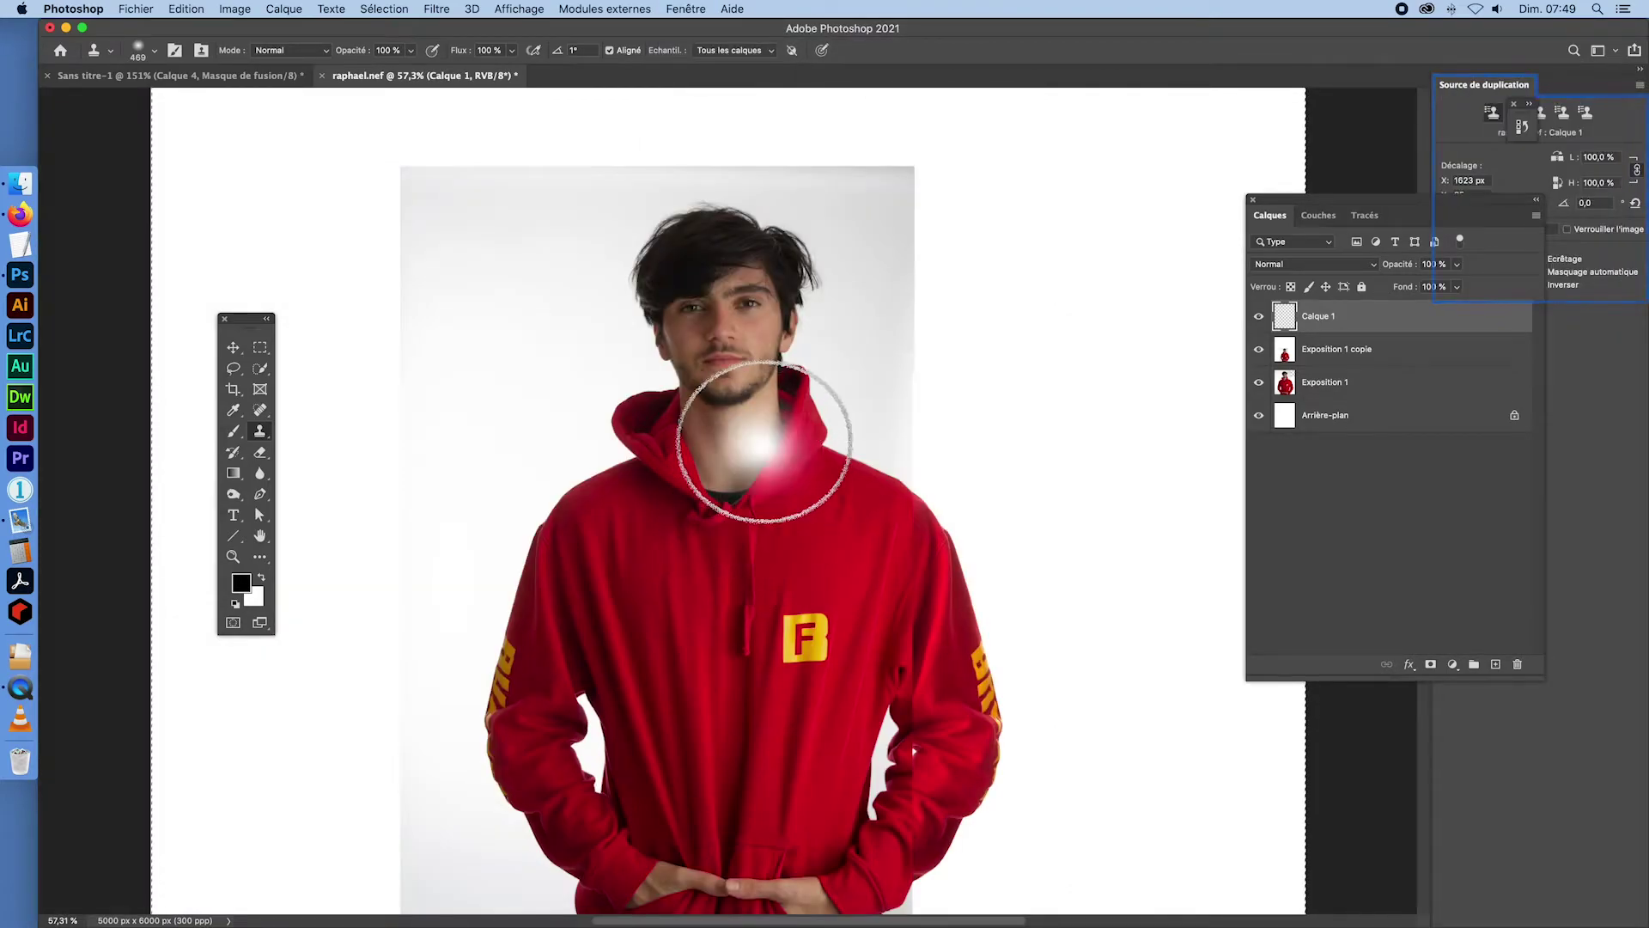
left_click_drag(1450, 85, 375, 189)
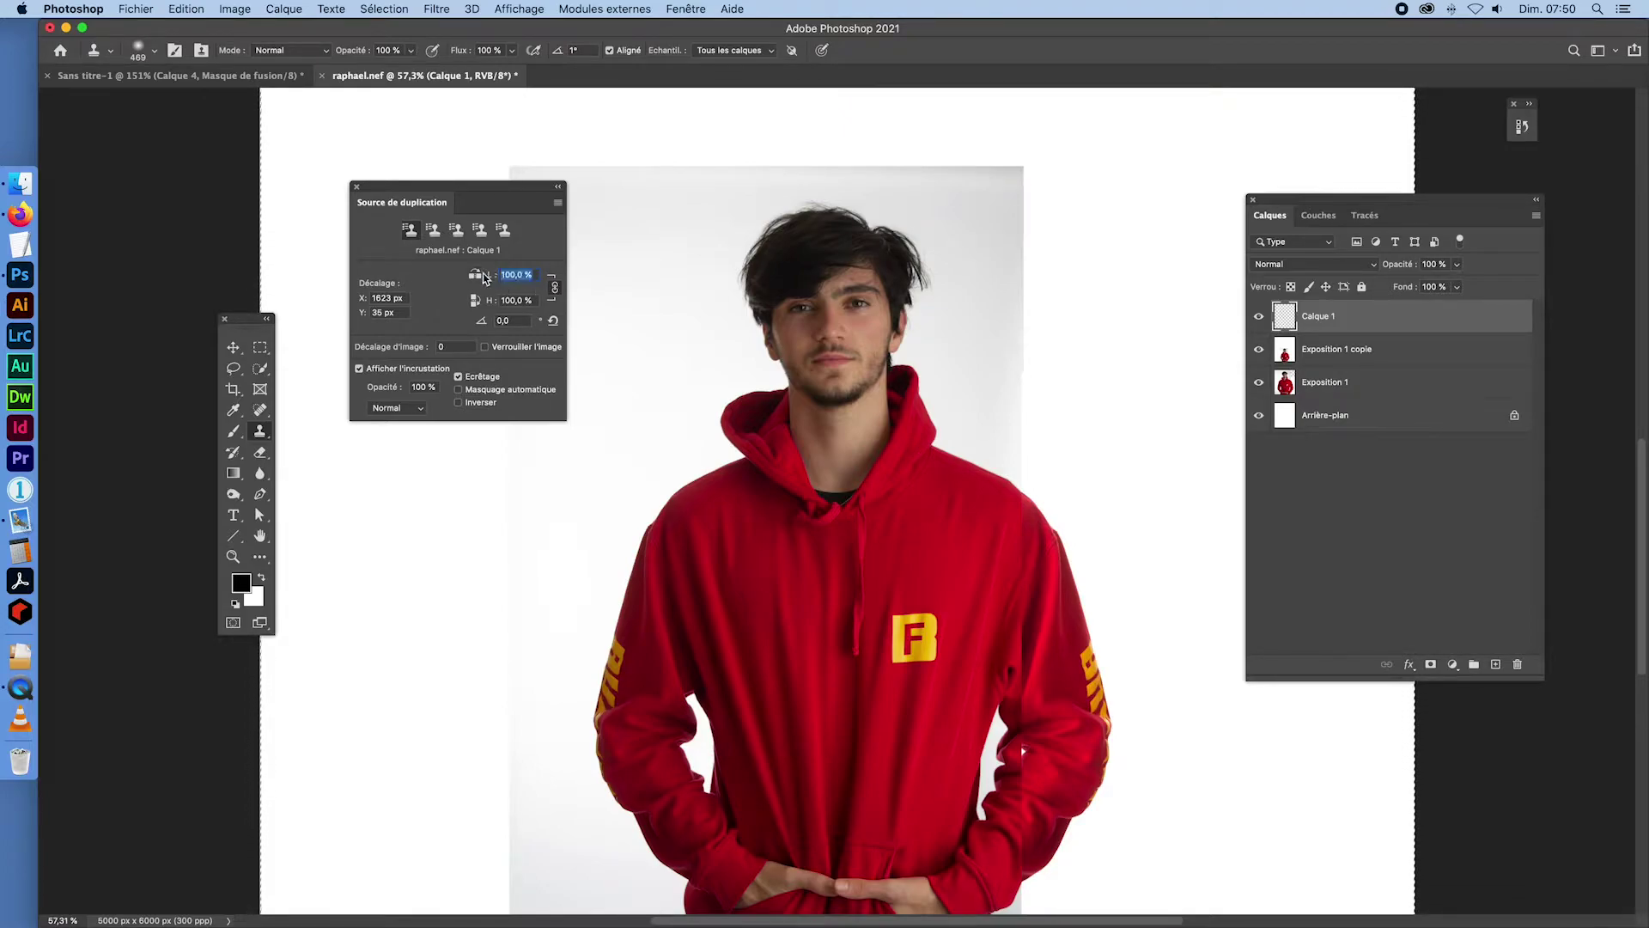
- Set the clone source scale to 200 % and try cloning the enlarged eye onto the white canvas
type("2")
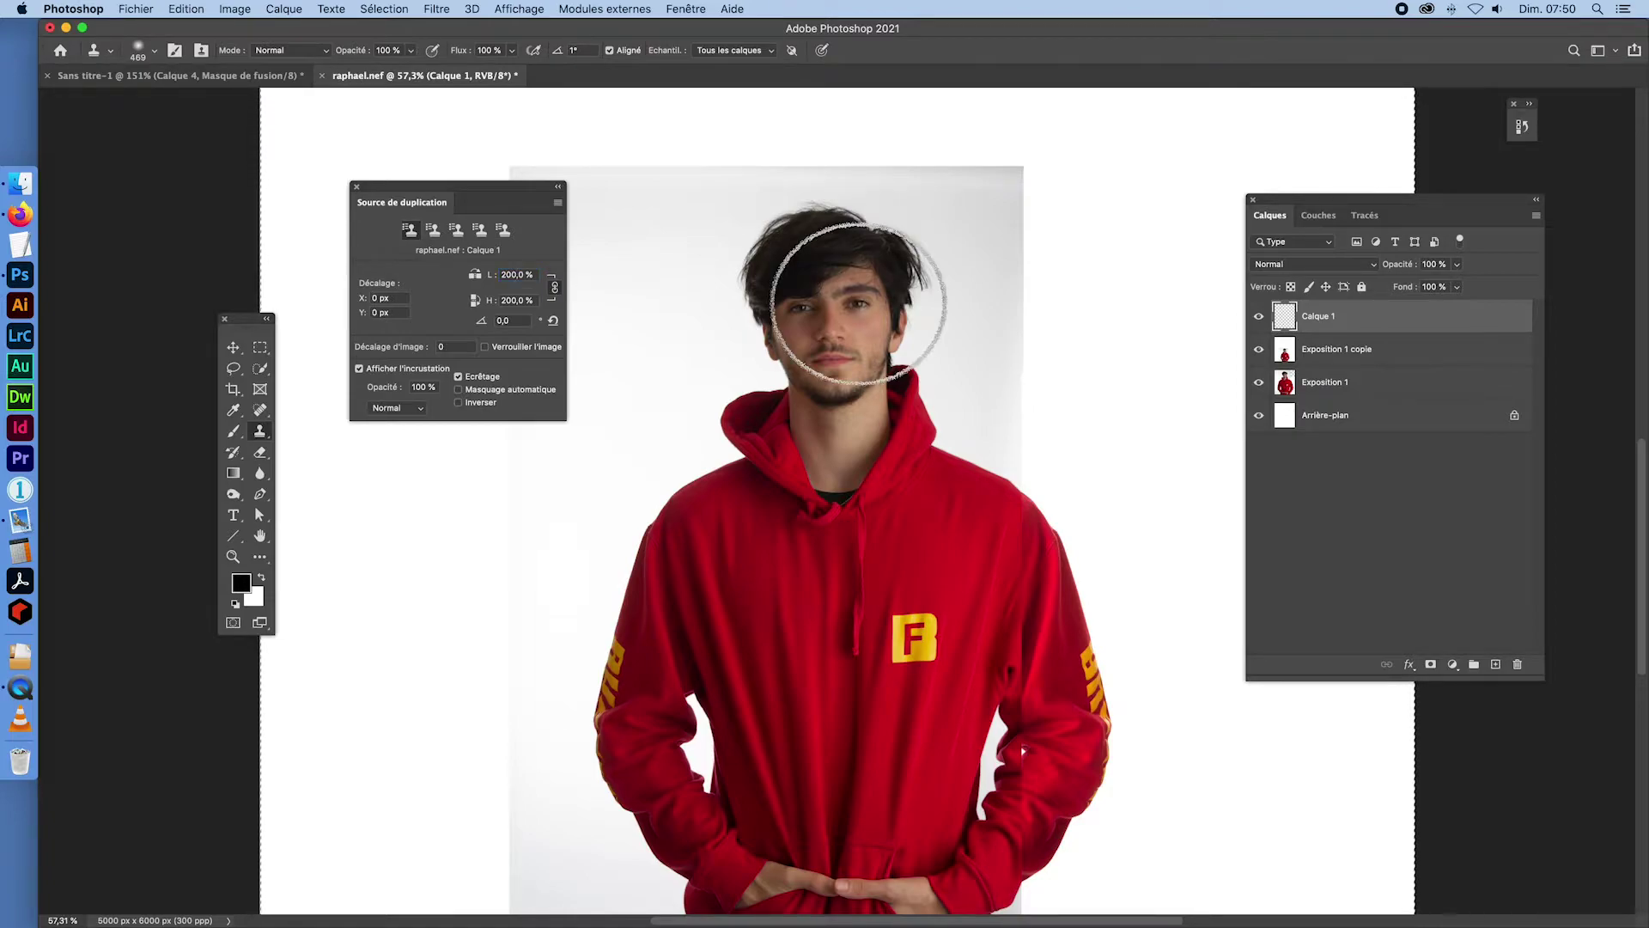
left_click_drag(1291, 215, 1509, 249)
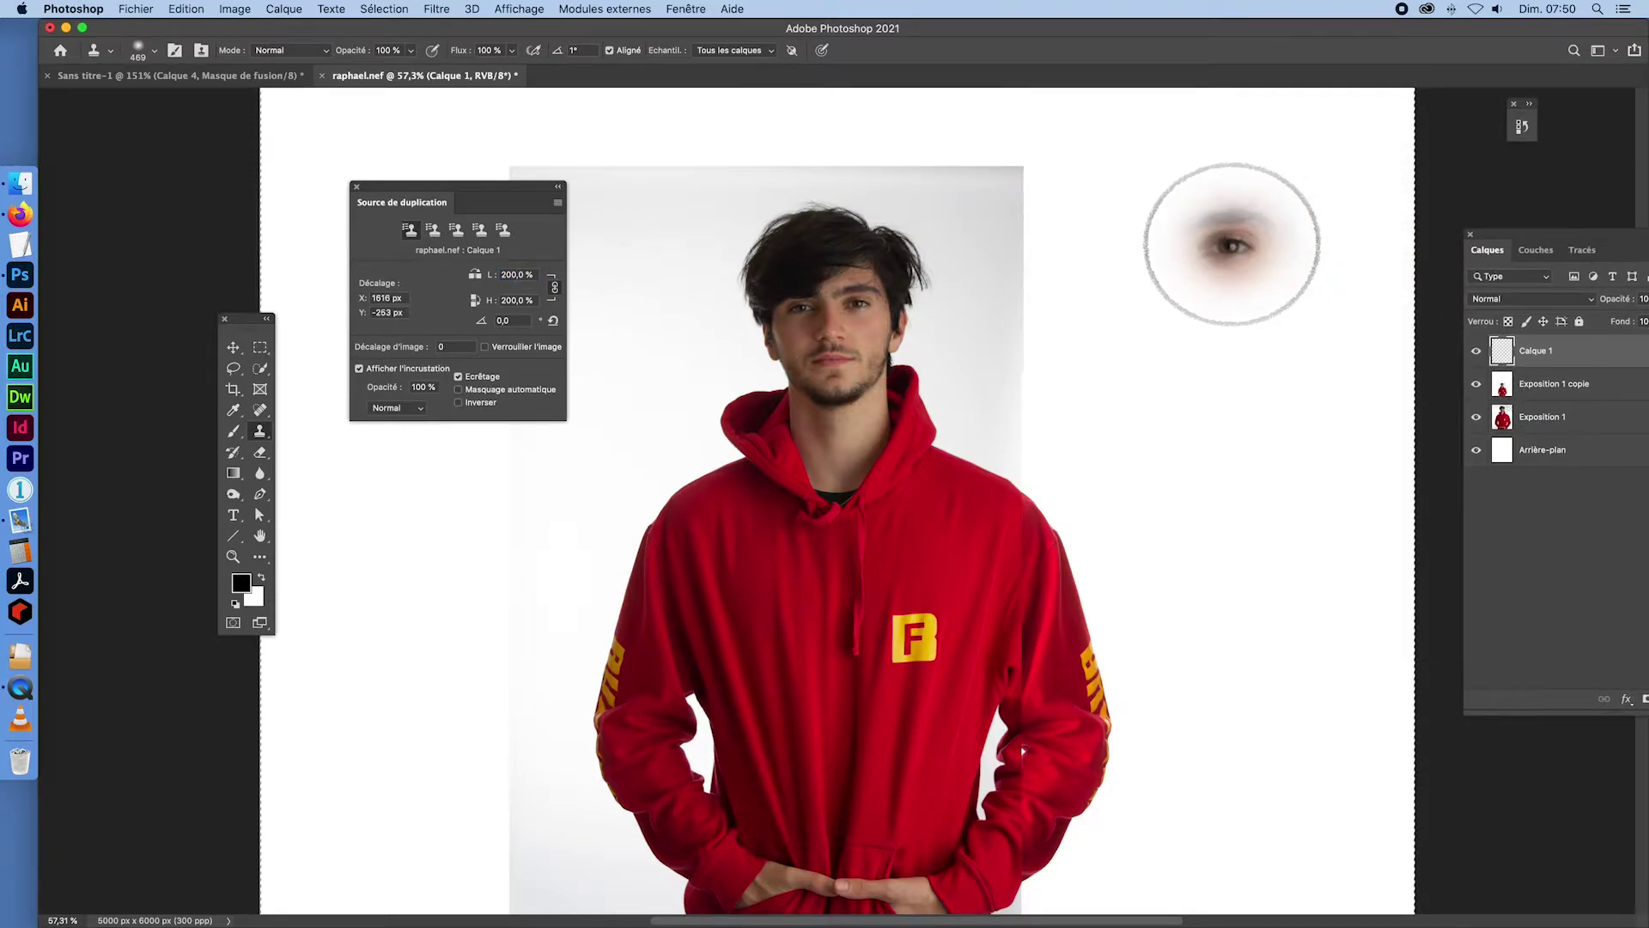
mouse_move(1233, 243)
left_mouse_down()
mouse_move(1187, 252)
mouse_move(1226, 279)
mouse_move(1283, 238)
mouse_move(1164, 202)
mouse_move(1145, 301)
mouse_move(1271, 327)
mouse_move(1213, 215)
mouse_move(1158, 272)
mouse_move(1241, 274)
mouse_move(1157, 259)
mouse_move(1254, 286)
mouse_move(1204, 304)
mouse_move(1360, 276)
left_mouse_up()
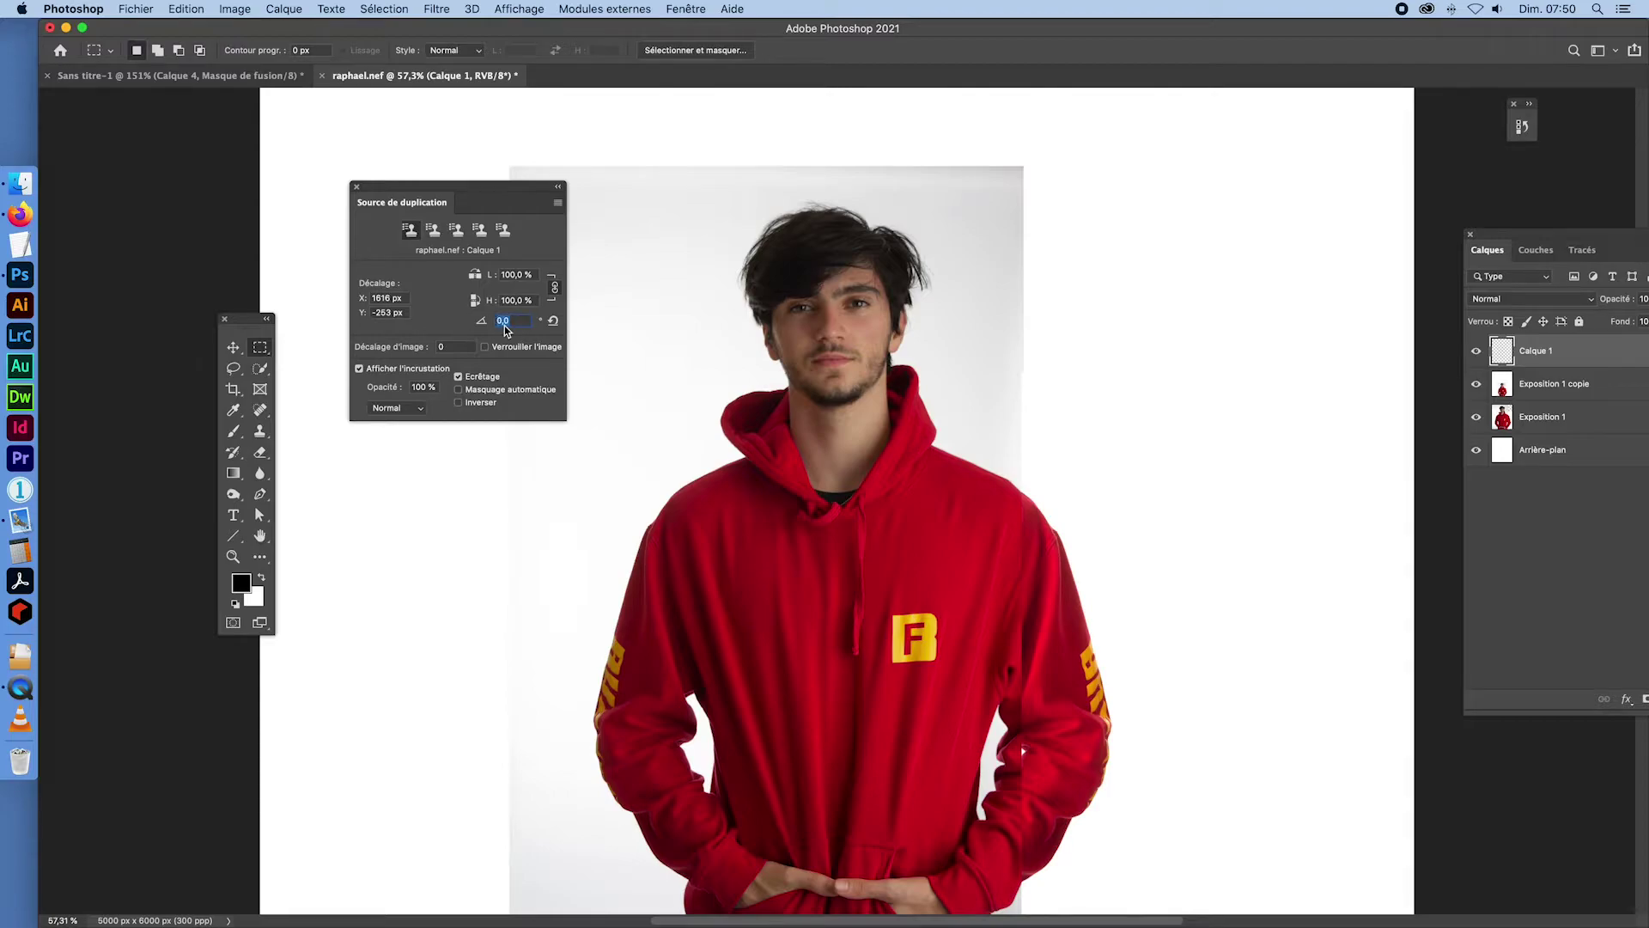
- Set the clone source rotation to 45° and try cloning the face from the eye onto the white canvas
type("45")
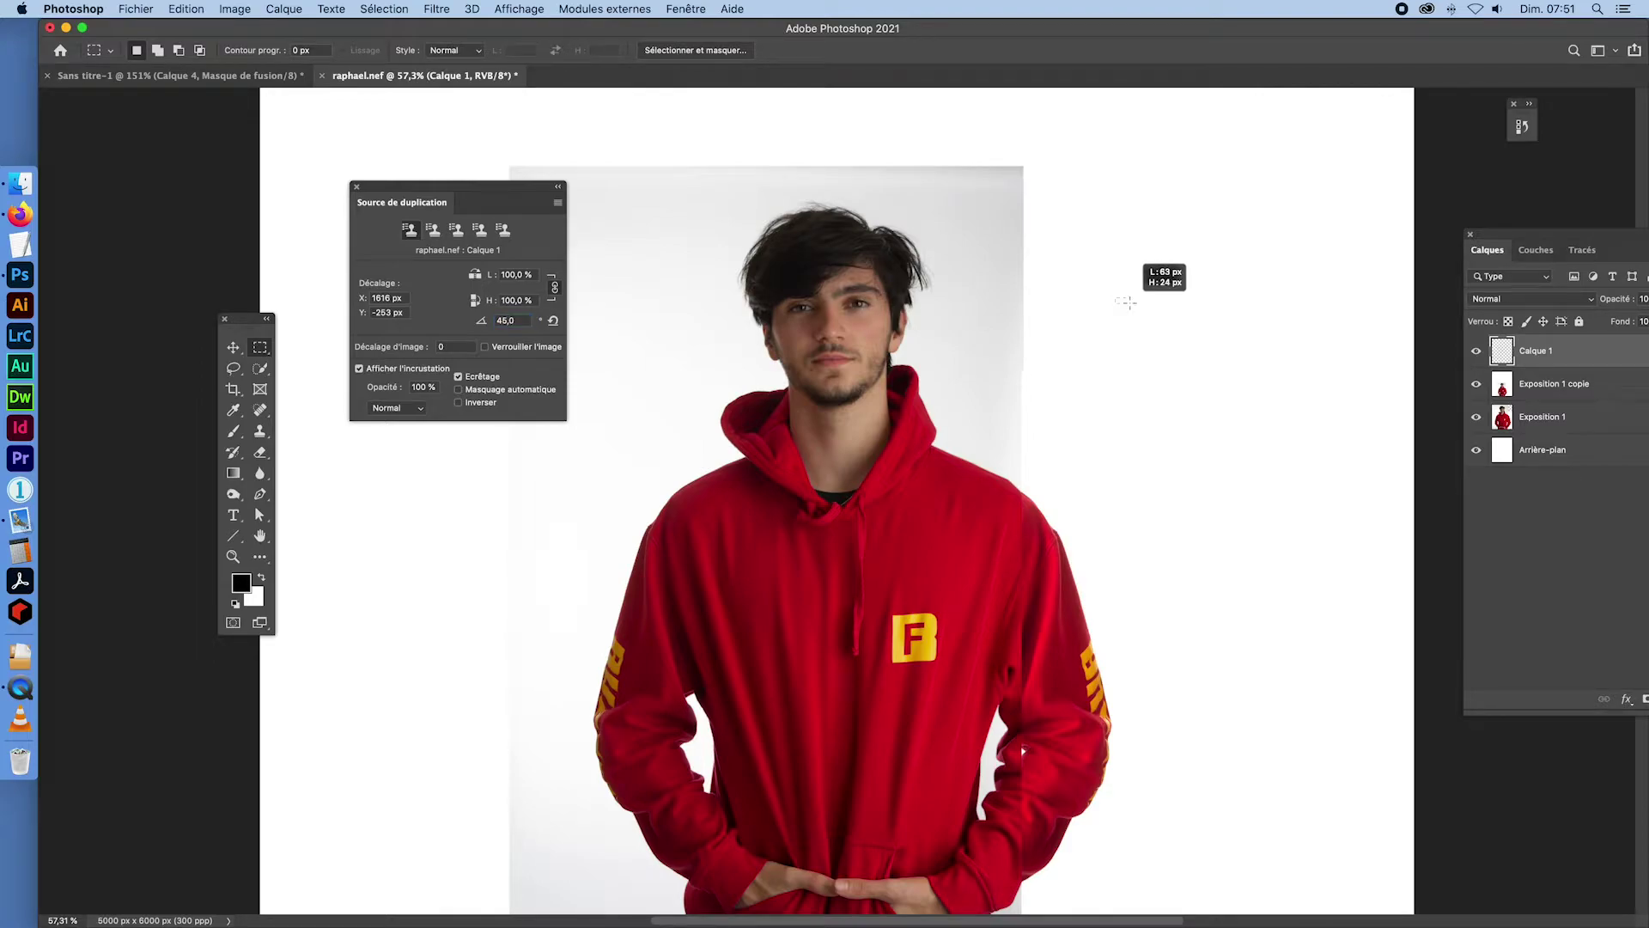
left_click(270, 435)
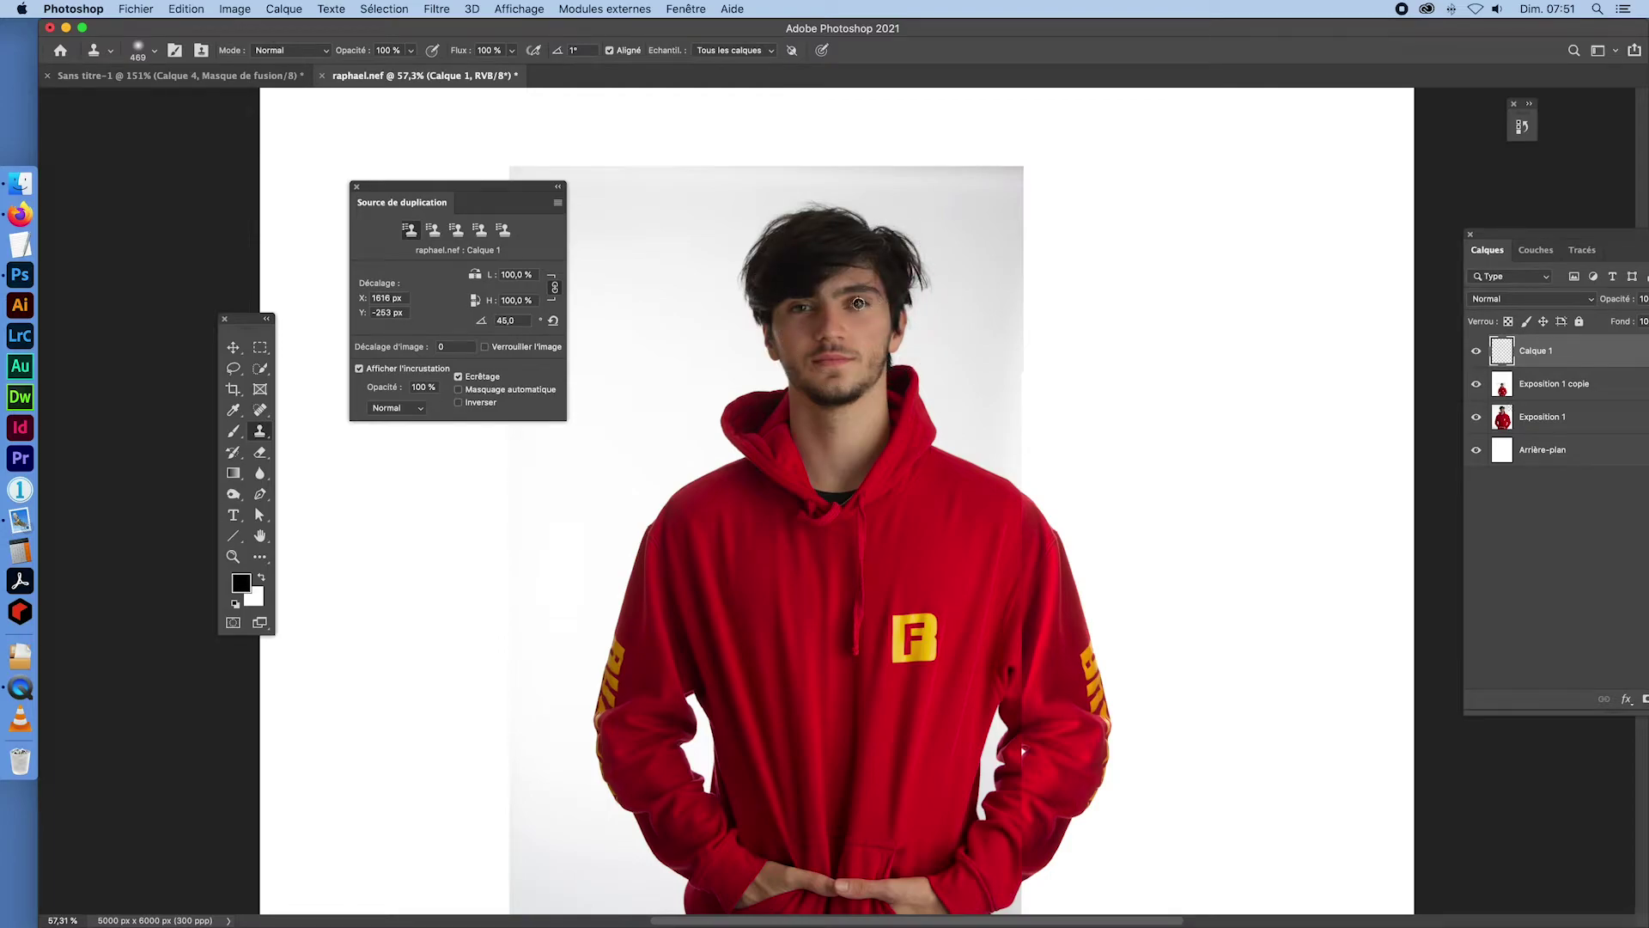
left_click(858, 303, "alt")
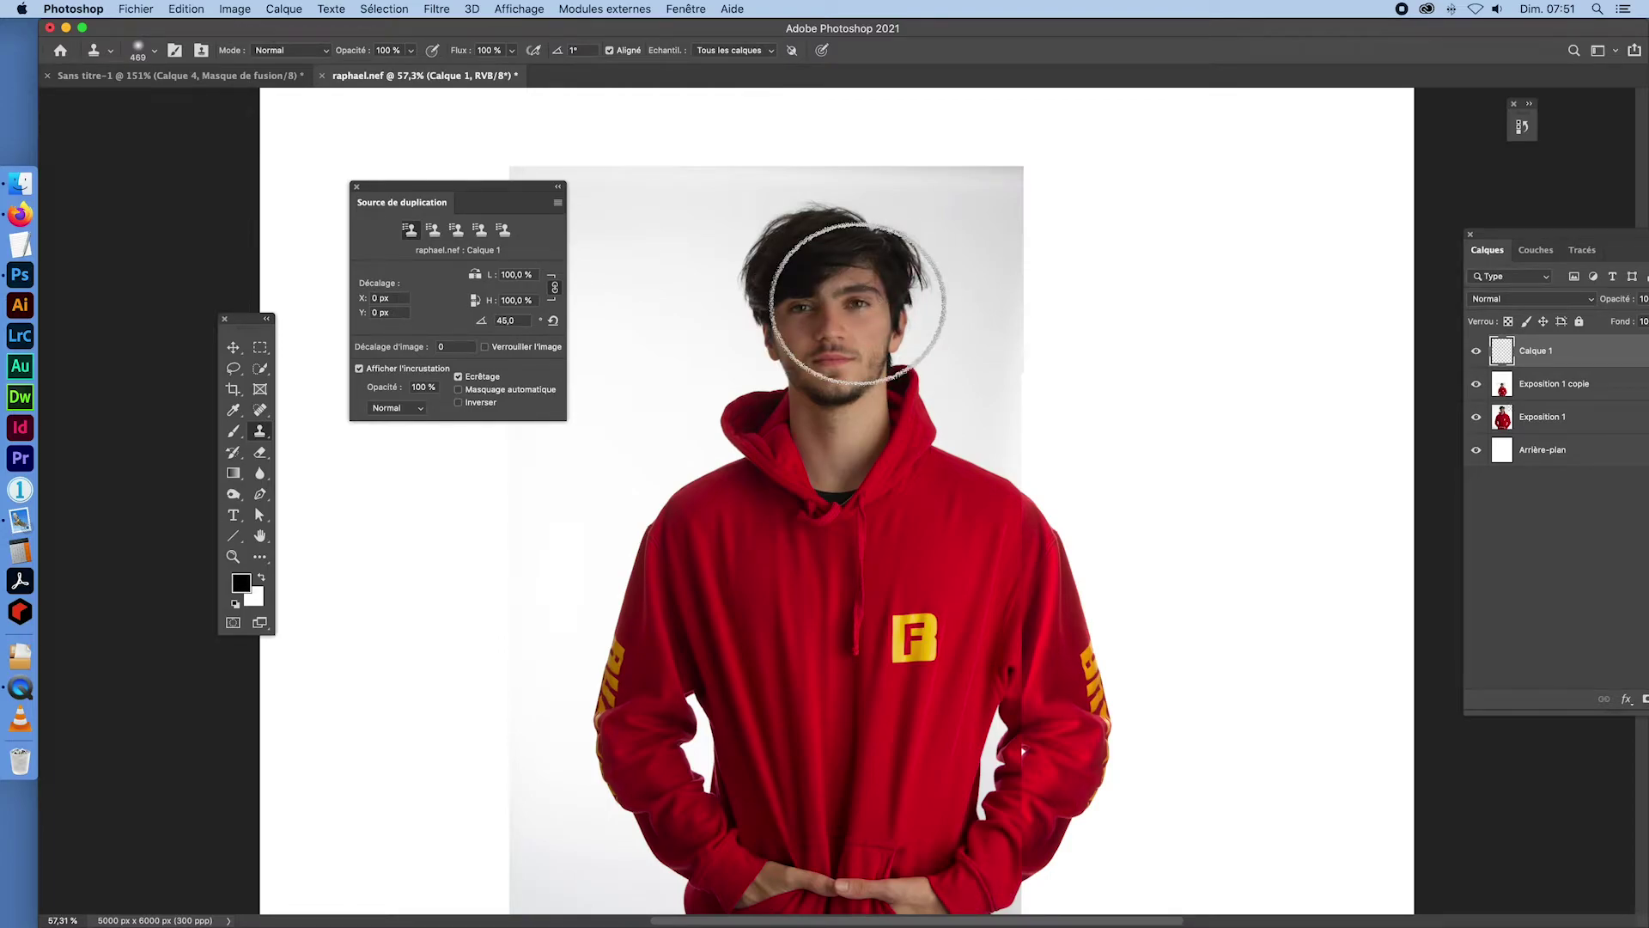
mouse_move(1138, 294)
left_mouse_down()
mouse_move(1104, 306)
mouse_move(1149, 240)
mouse_move(1126, 318)
mouse_move(1207, 347)
mouse_move(1164, 237)
mouse_move(1089, 256)
mouse_move(1104, 316)
mouse_move(1077, 331)
mouse_move(1108, 339)
mouse_move(1172, 252)
mouse_move(1325, 387)
mouse_move(1244, 254)
mouse_move(1127, 237)
mouse_move(1132, 275)
mouse_move(1181, 290)
mouse_move(1229, 281)
mouse_move(1218, 255)
mouse_move(1112, 238)
mouse_move(1098, 294)
mouse_move(1175, 284)
mouse_move(1196, 252)
left_mouse_up()
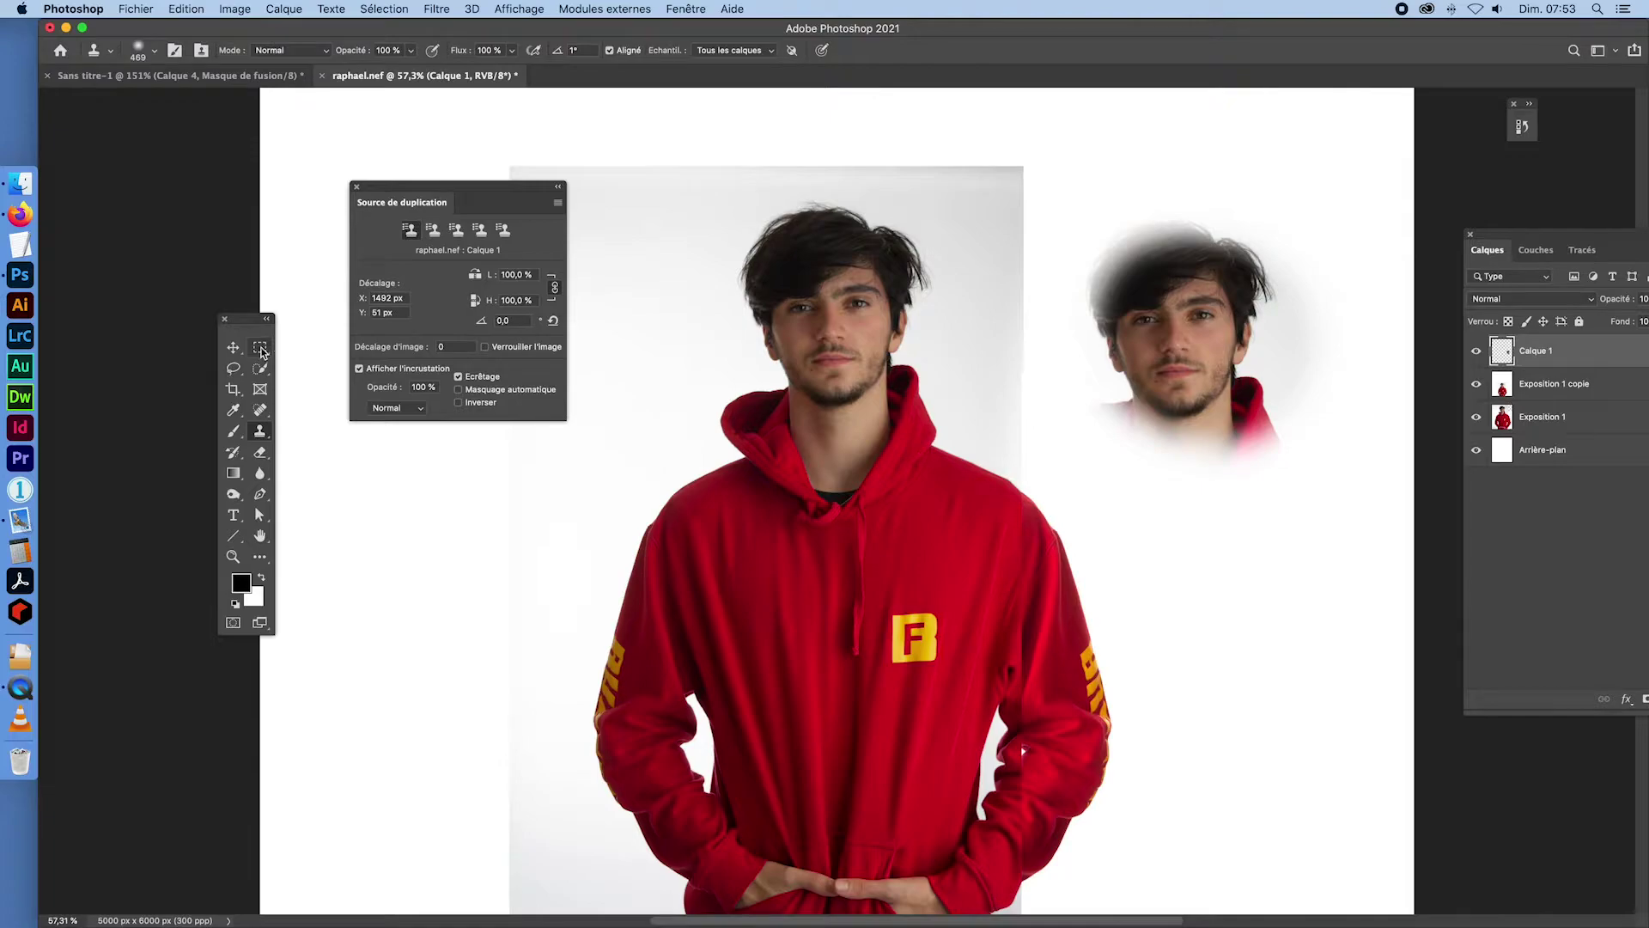
- Close the clone source settings and delete the Calque 1 and Exposition 1 copie layers
left_click(261, 348)
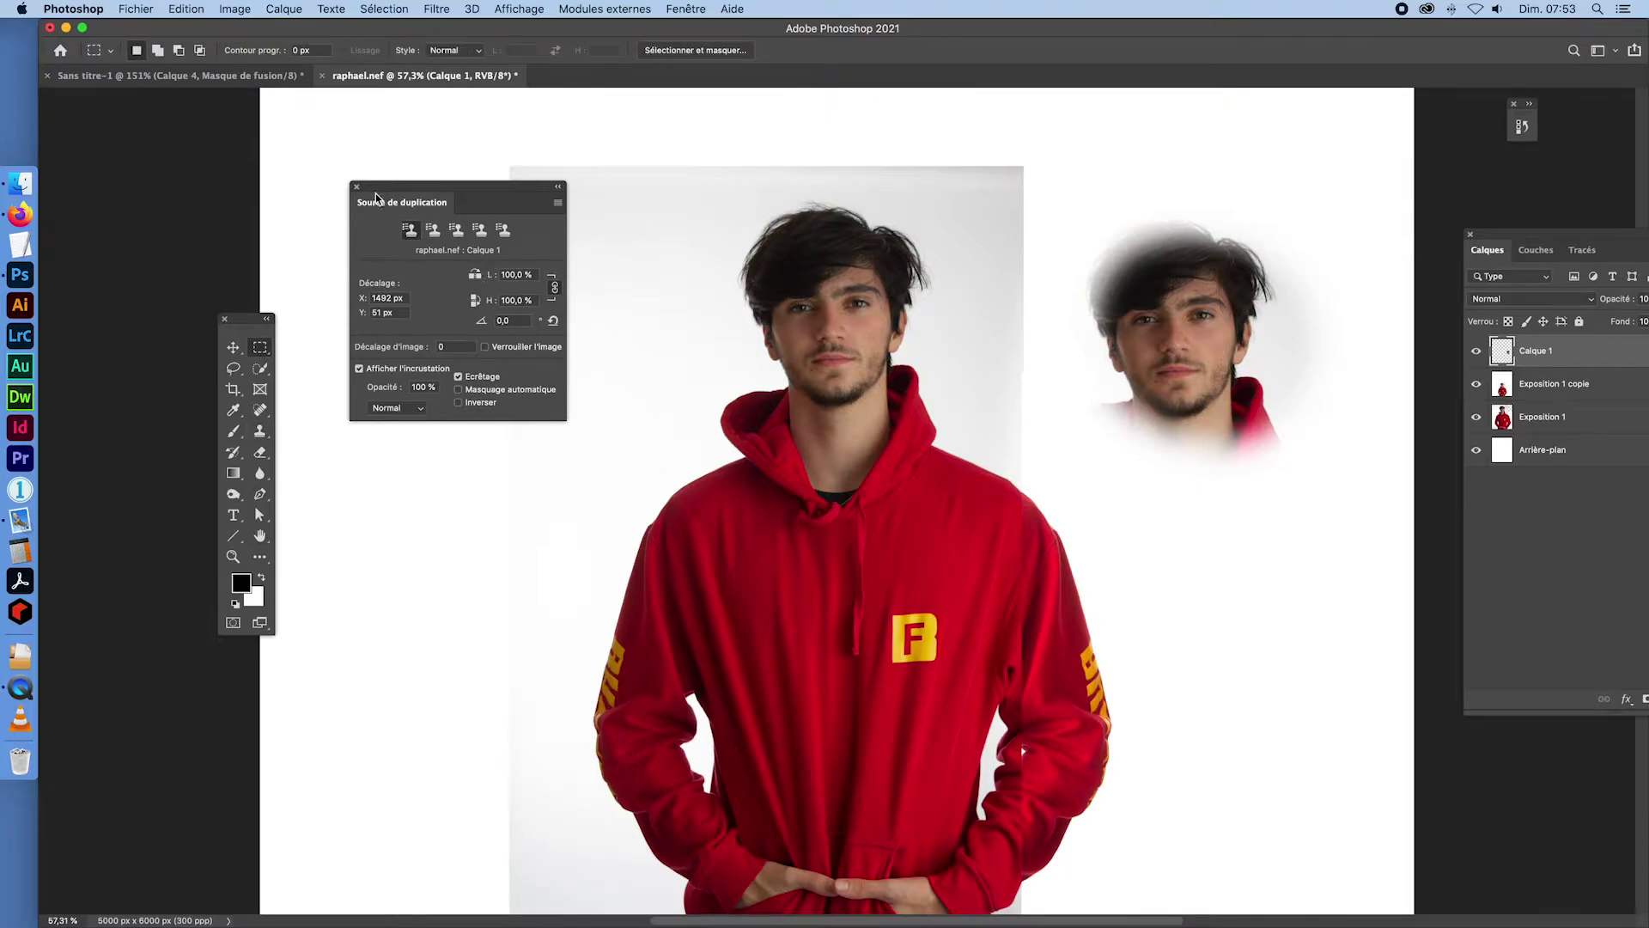
left_click(358, 186)
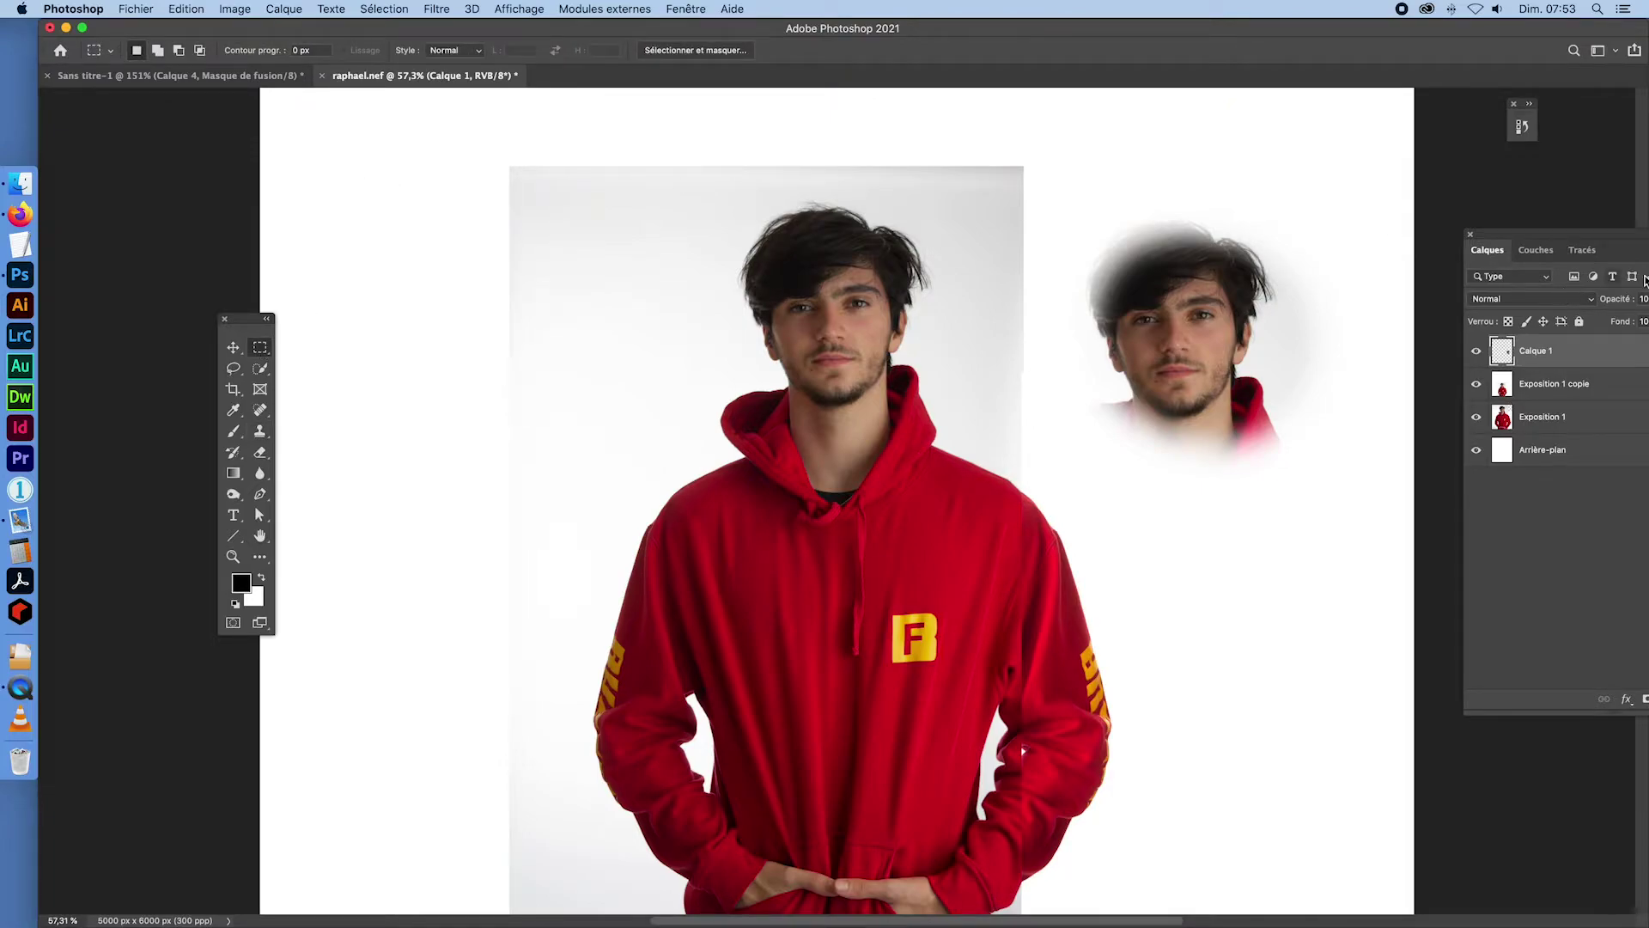
left_click_drag(1534, 235, 1491, 633)
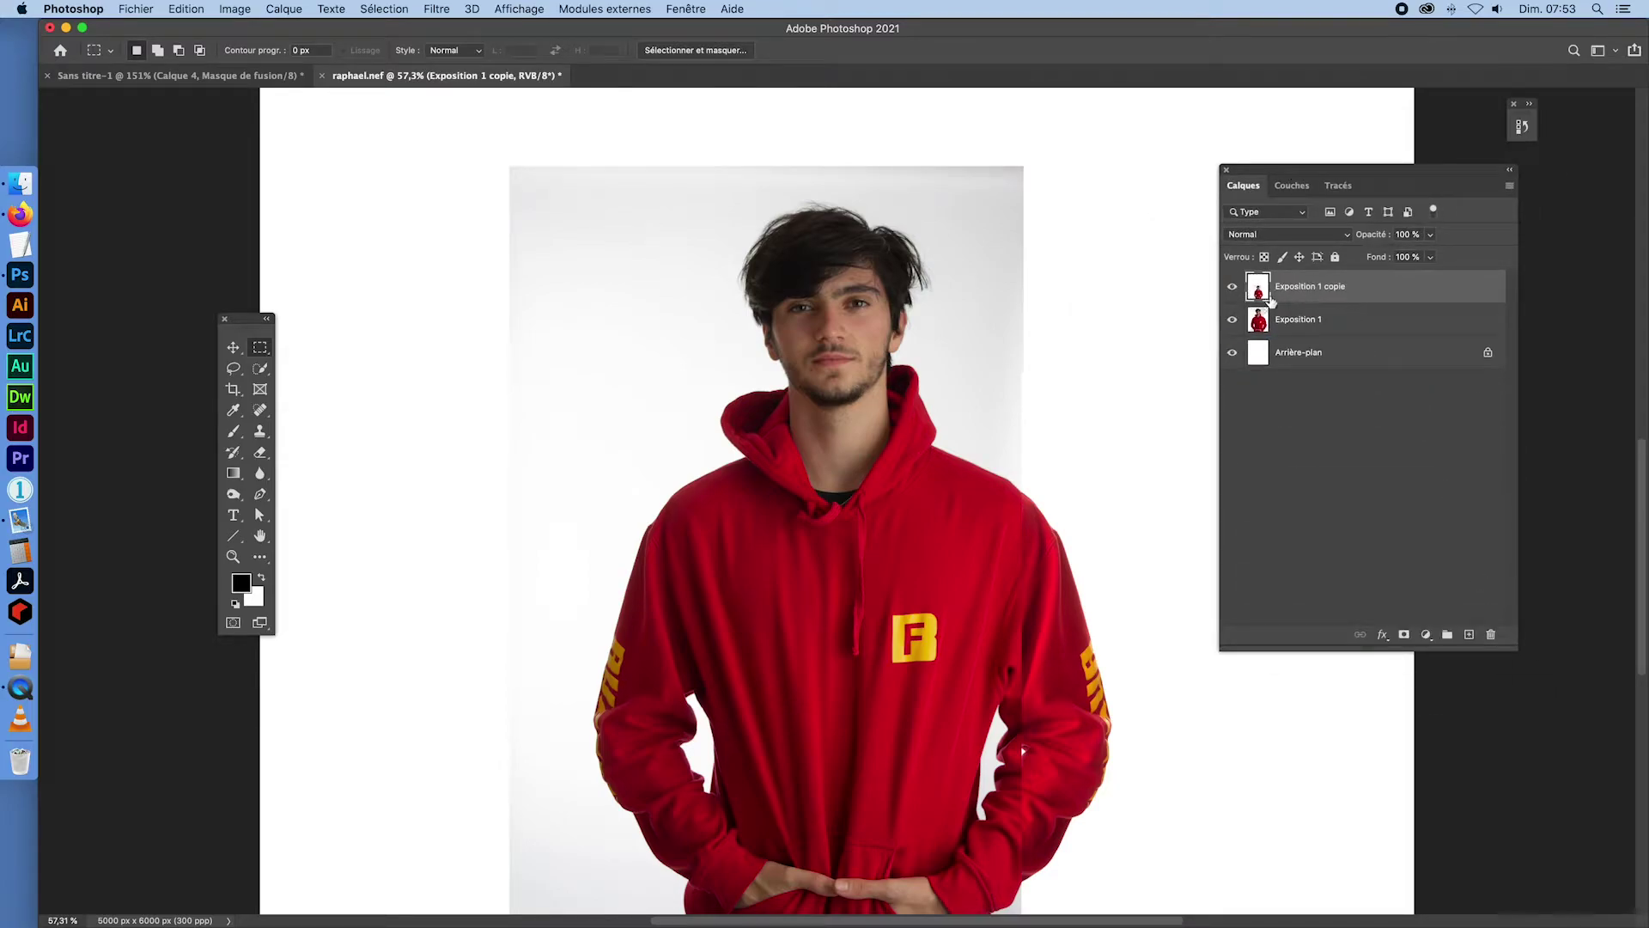
left_click_drag(1272, 301, 1492, 634)
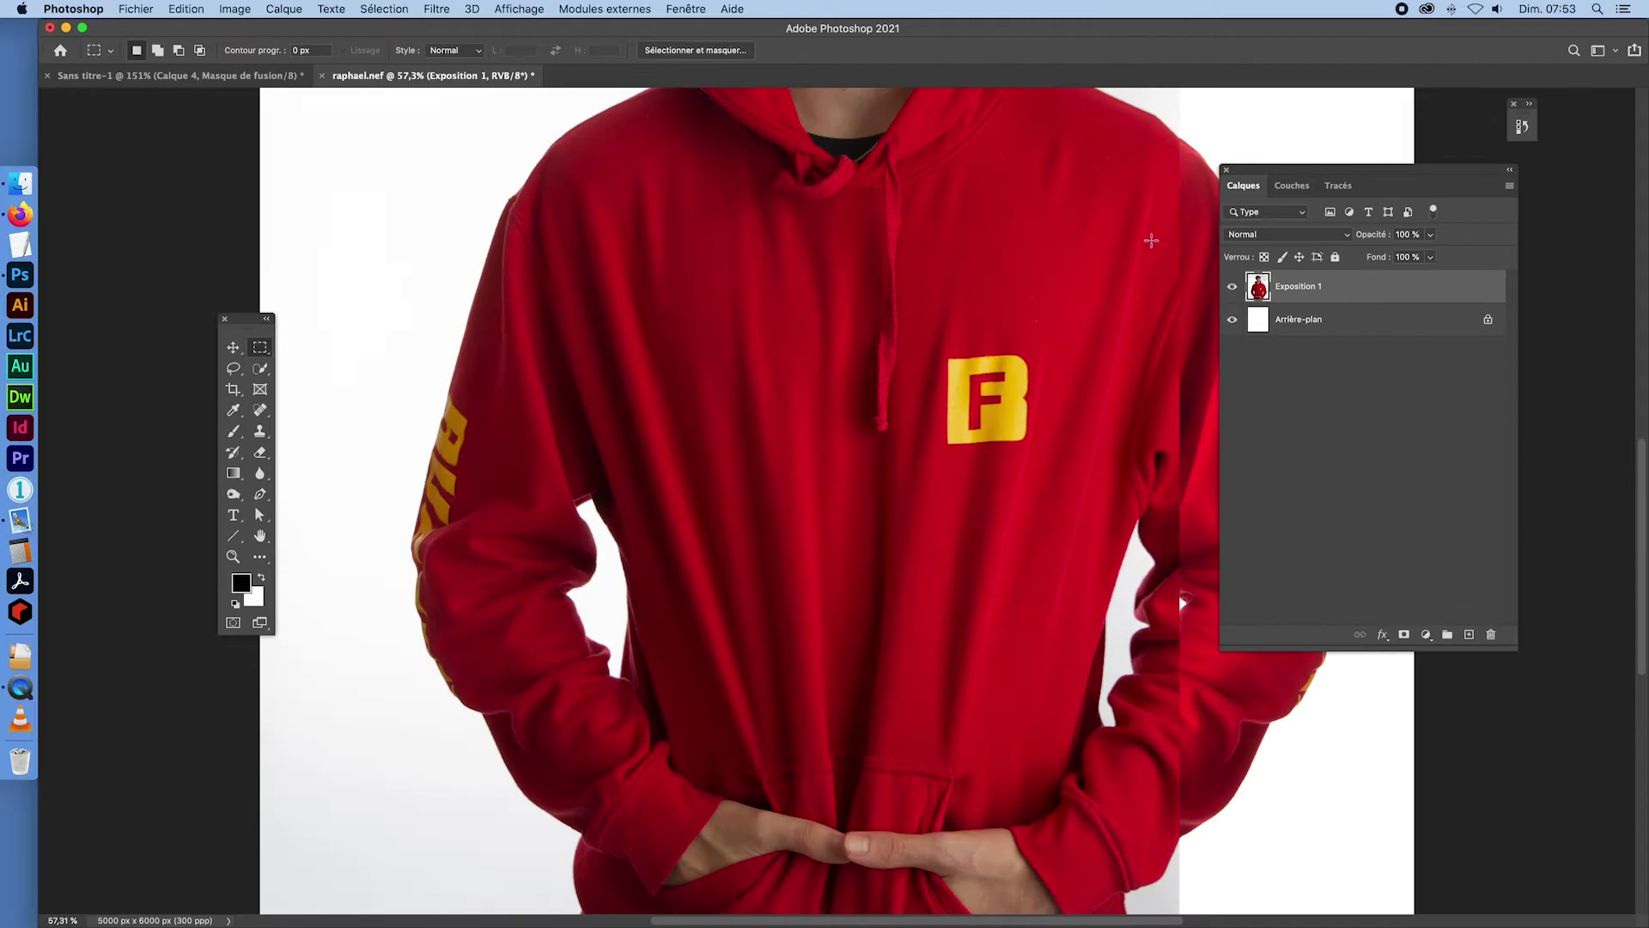
- Add an empty layer named duplication above Exposition 1
key("super+0")
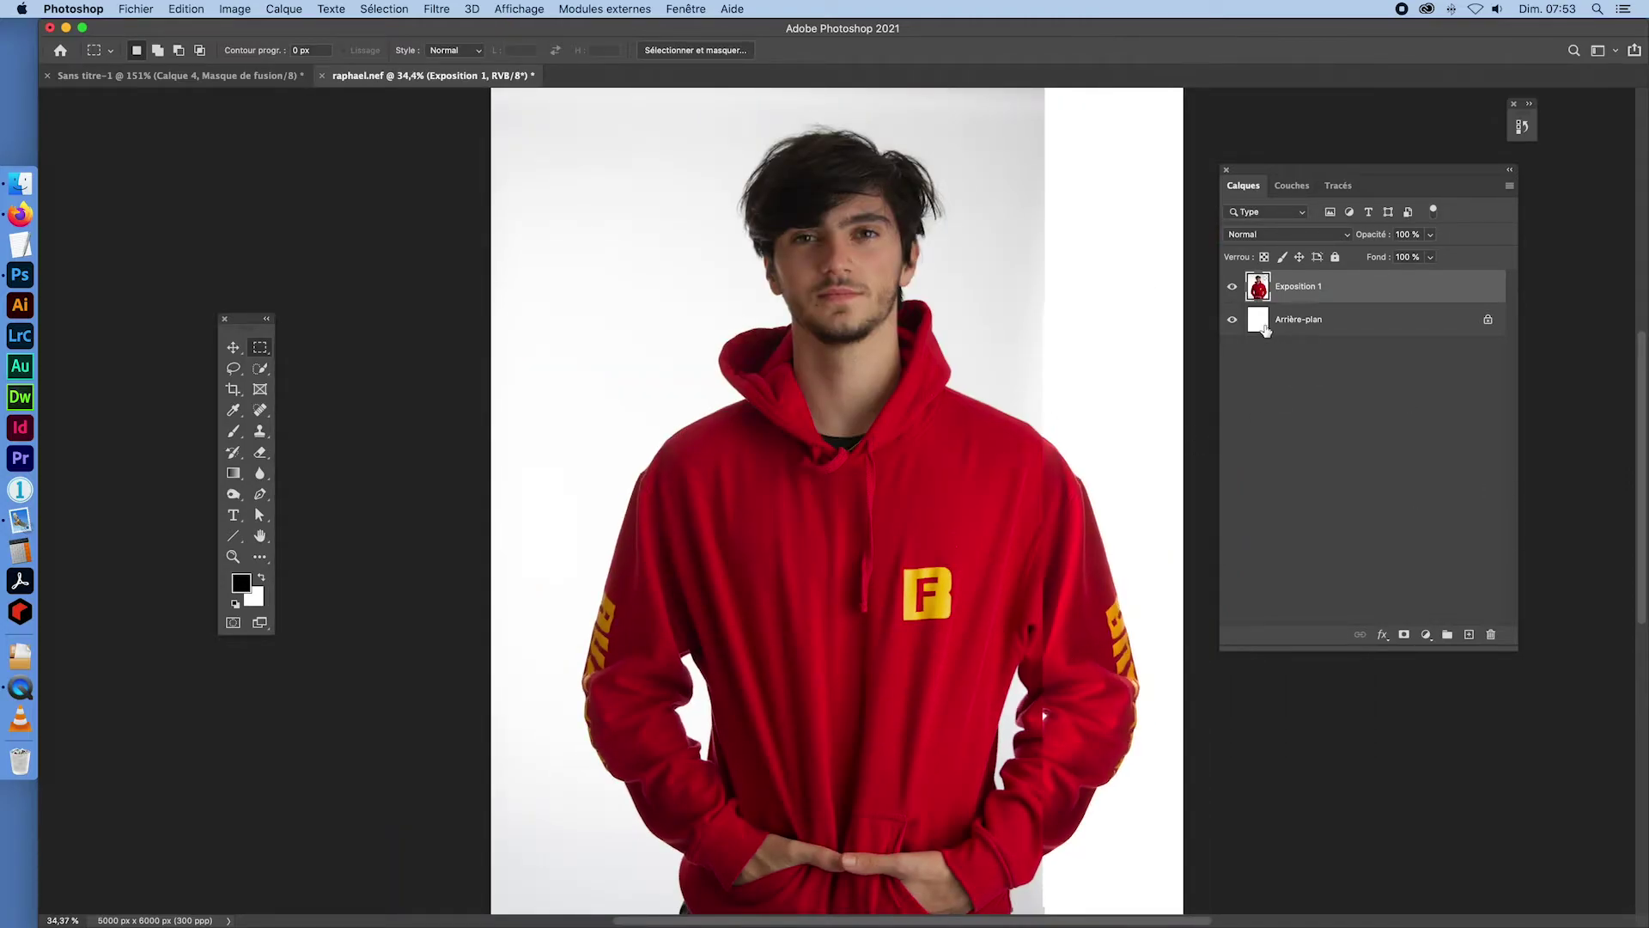
left_click(1470, 635)
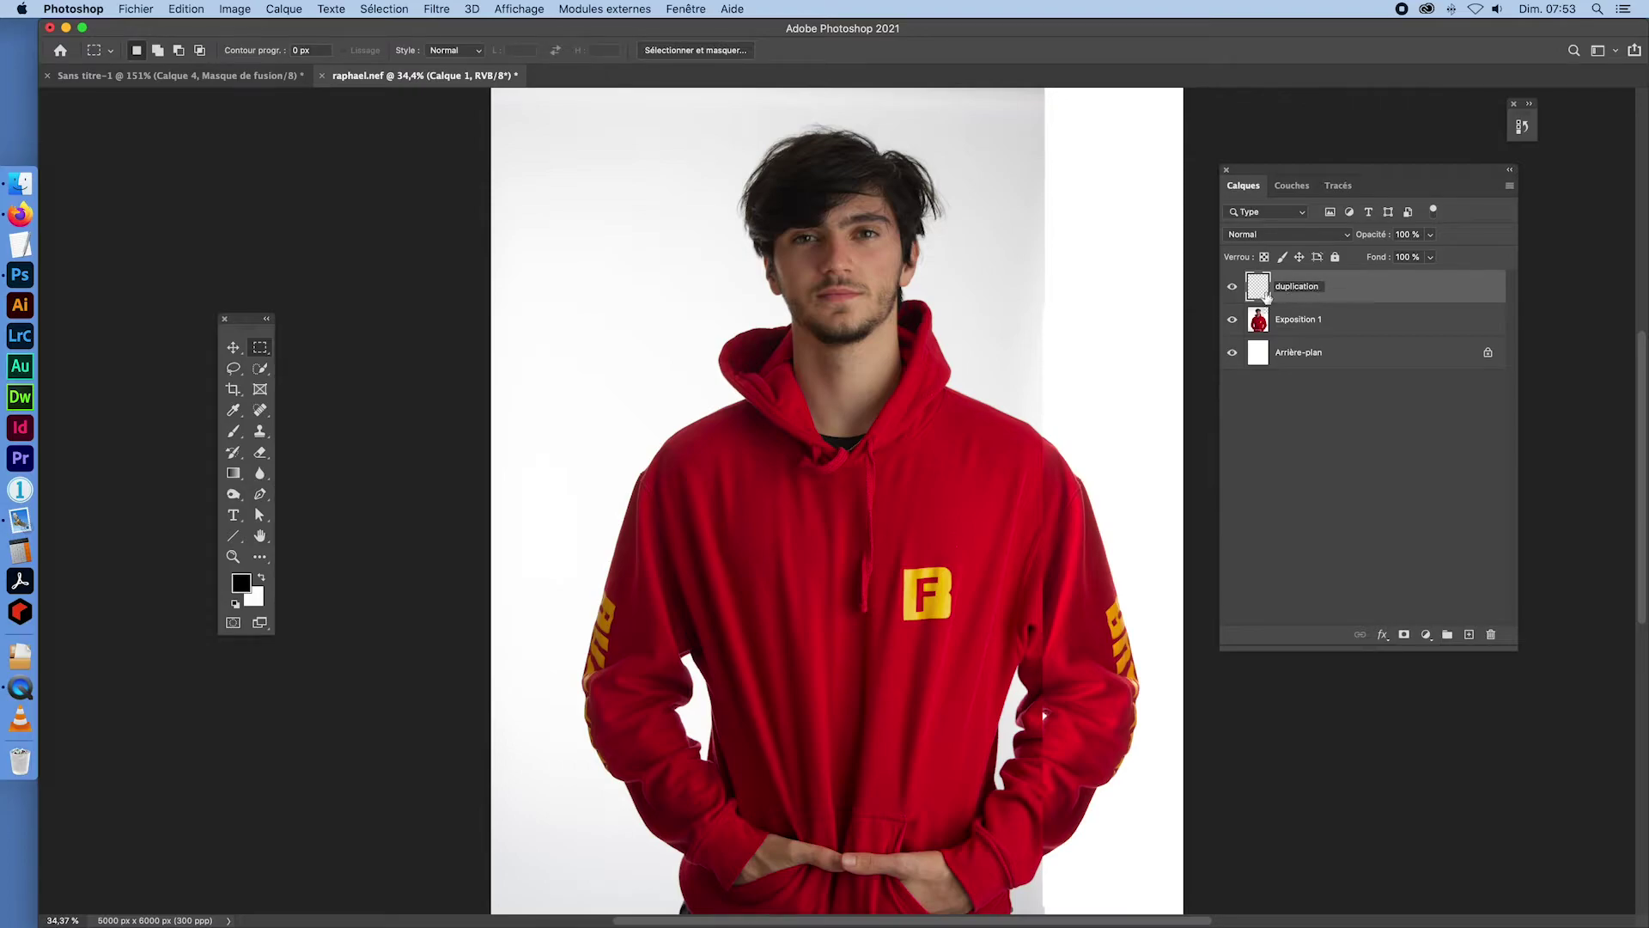
key("Return")
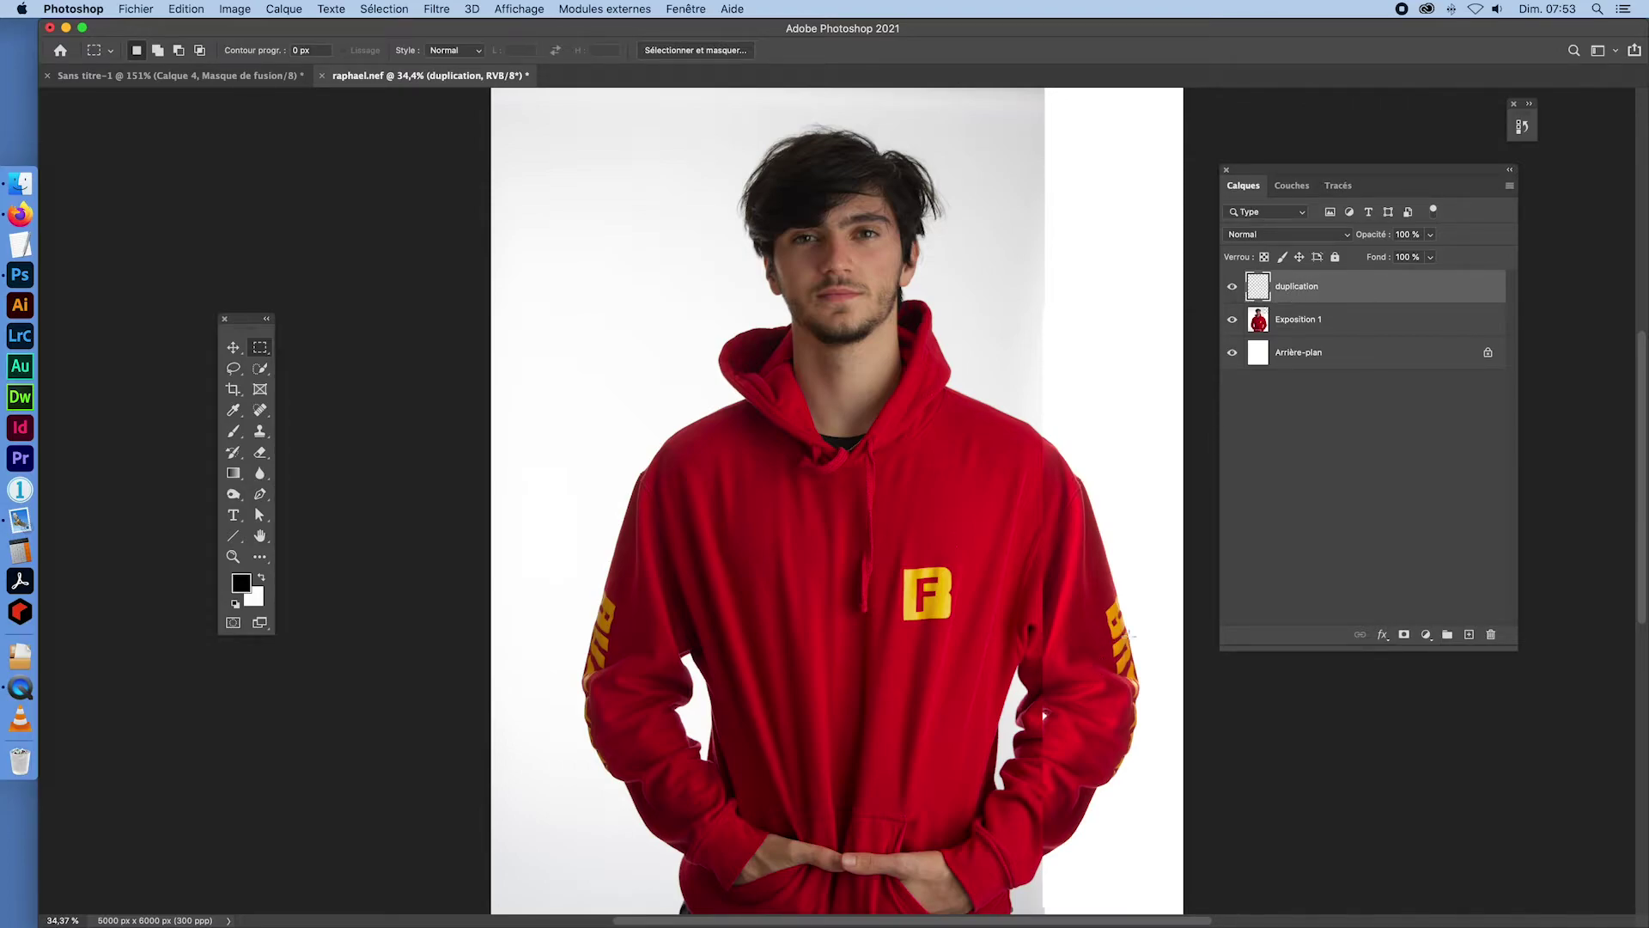
left_click_drag(1053, 487, 1101, 504)
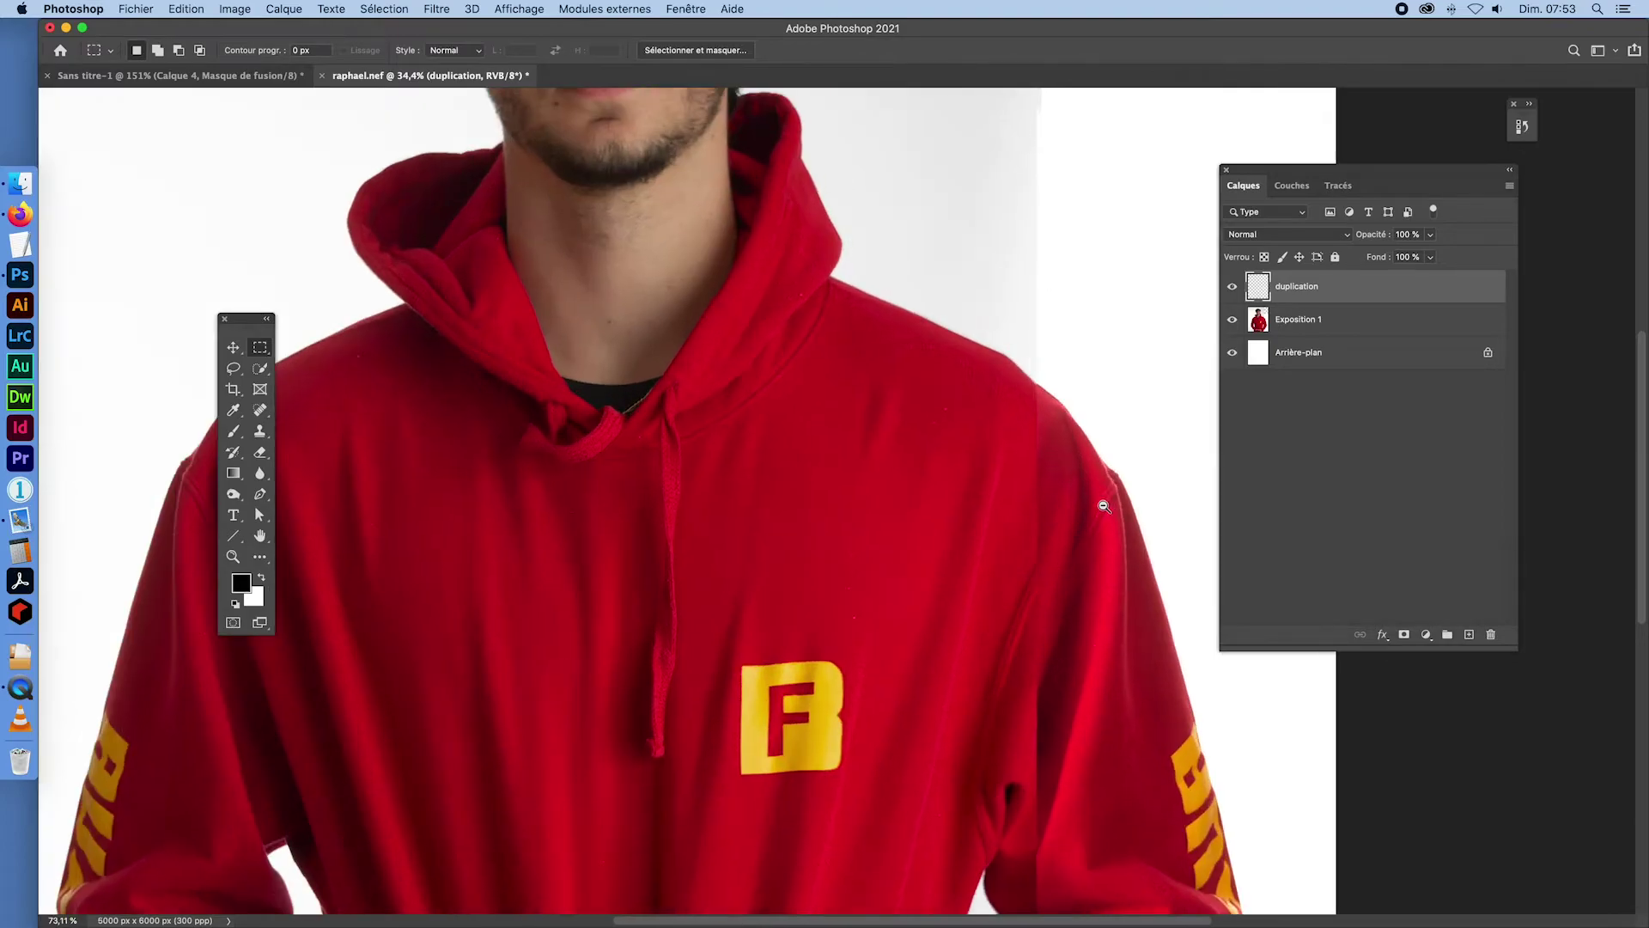
left_click_drag(1162, 571, 930, 365)
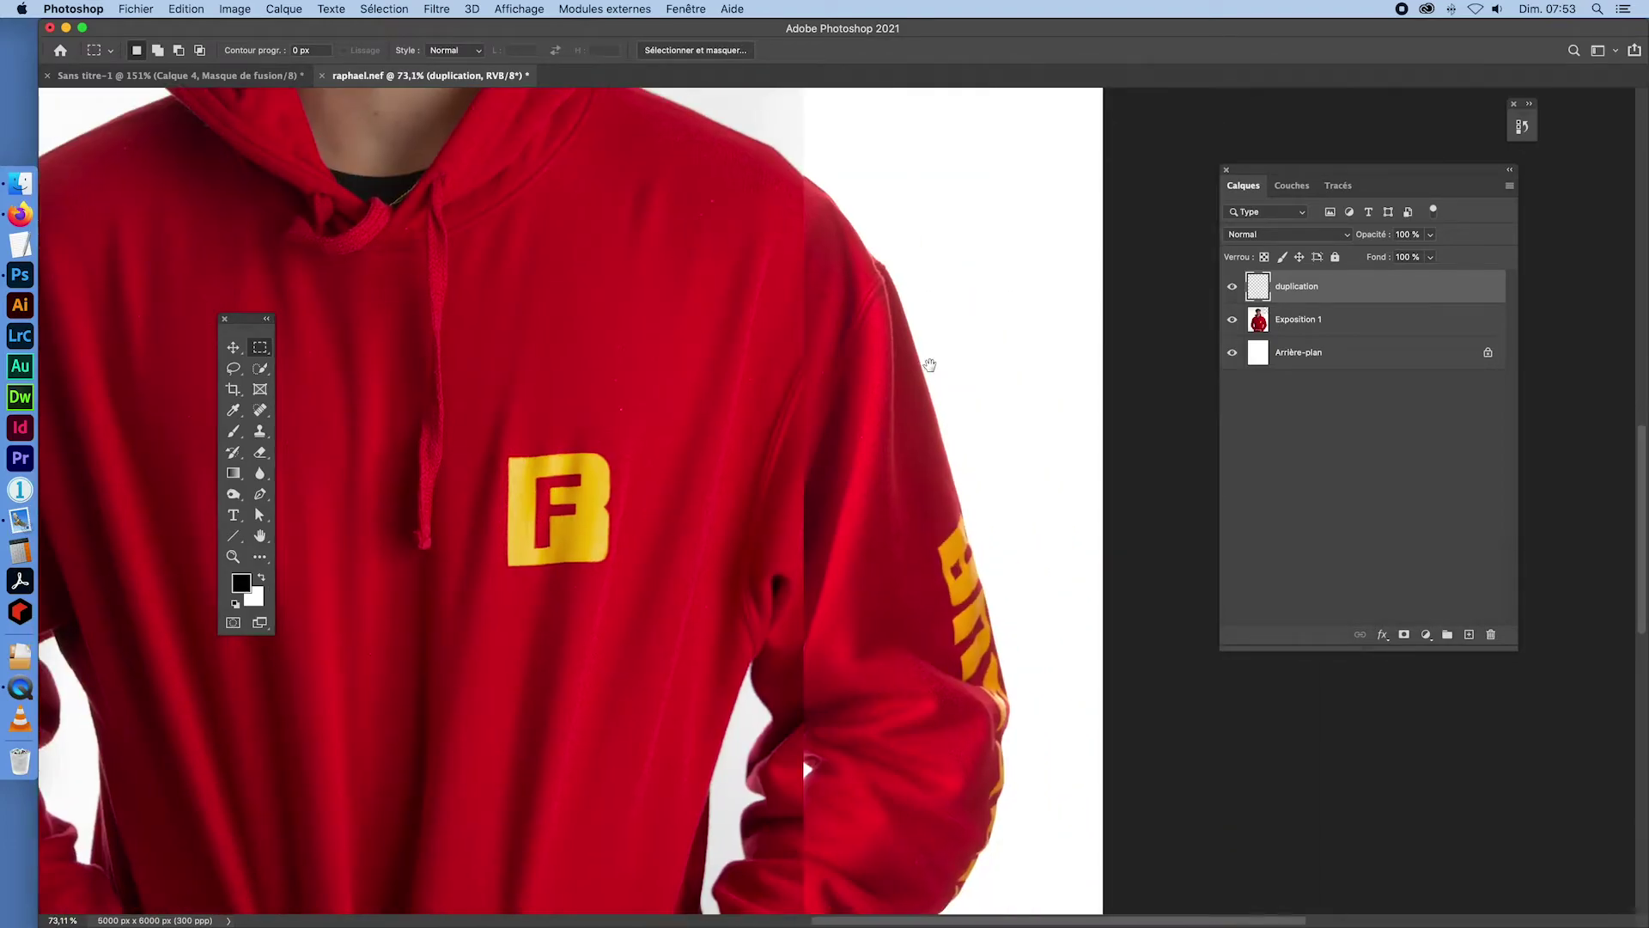
- Activate the Clone Stamp and set its brush to 157 px with 0 % hardness for retouching the elbow seam
left_click(263, 434)
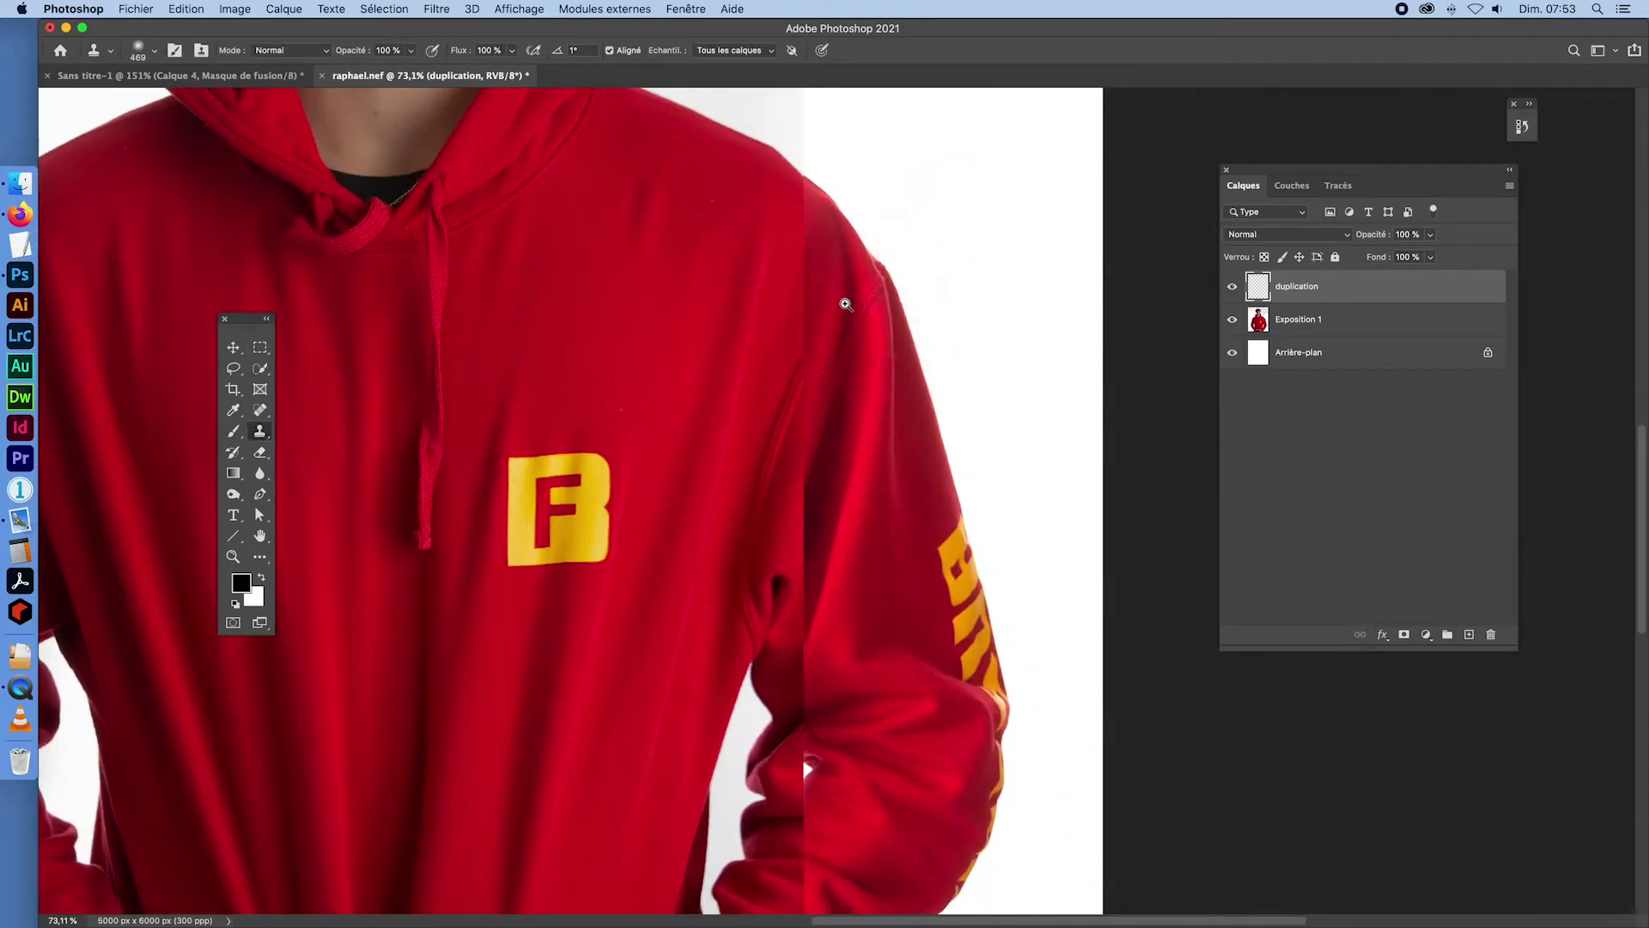
left_click_drag(850, 305, 816, 194)
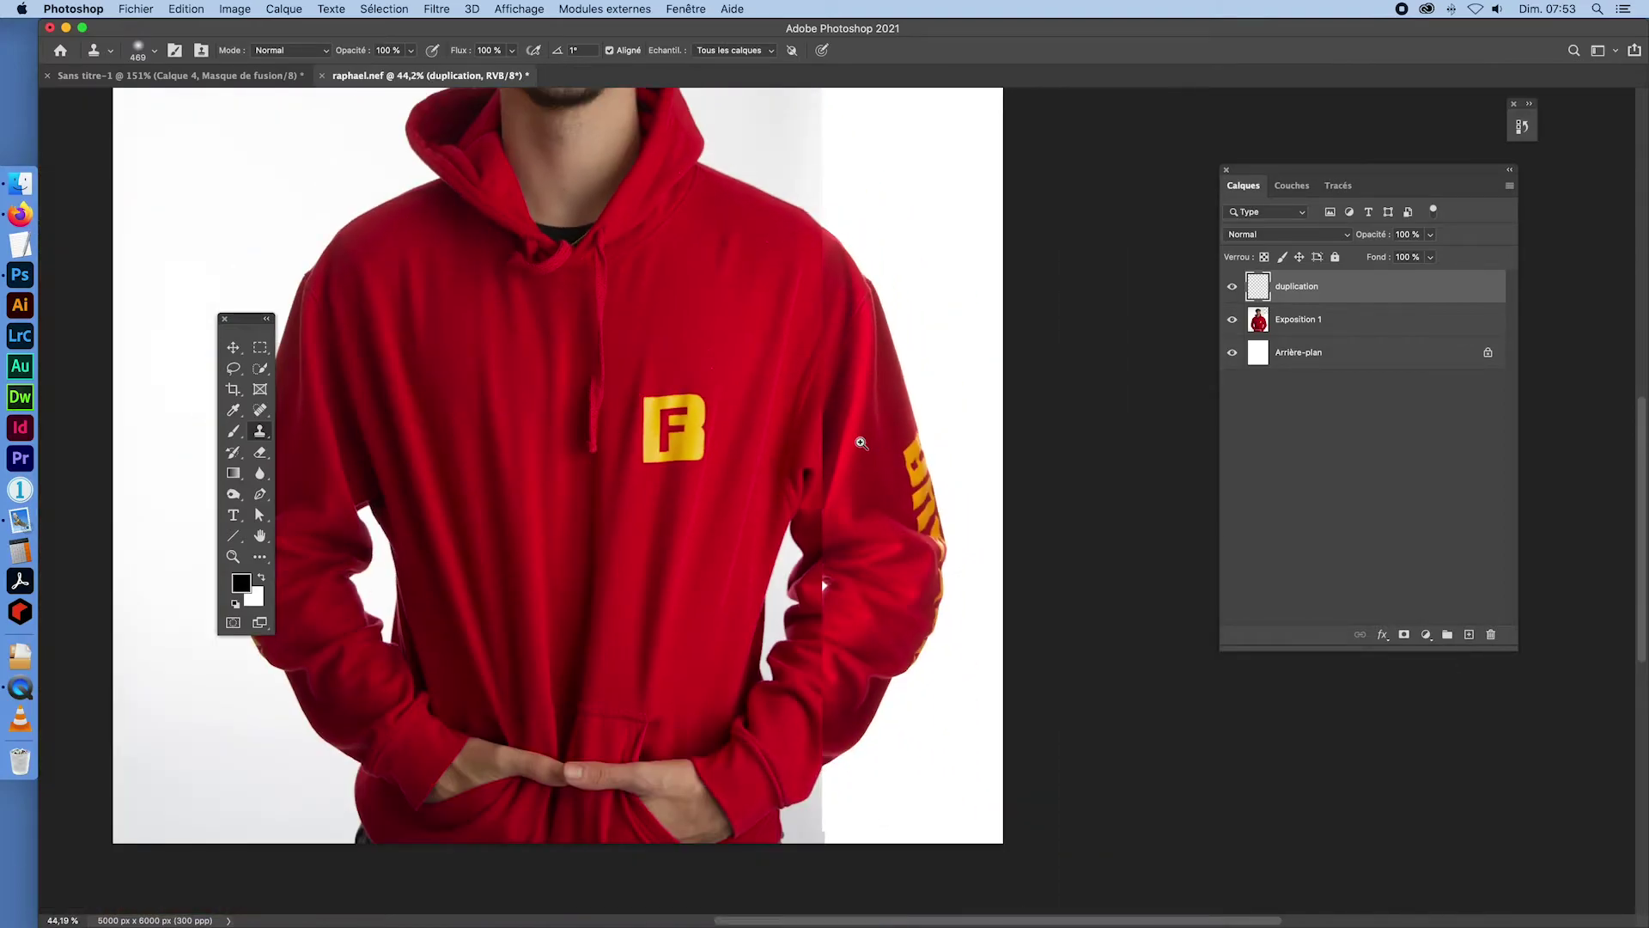
left_click_drag(816, 638, 871, 659)
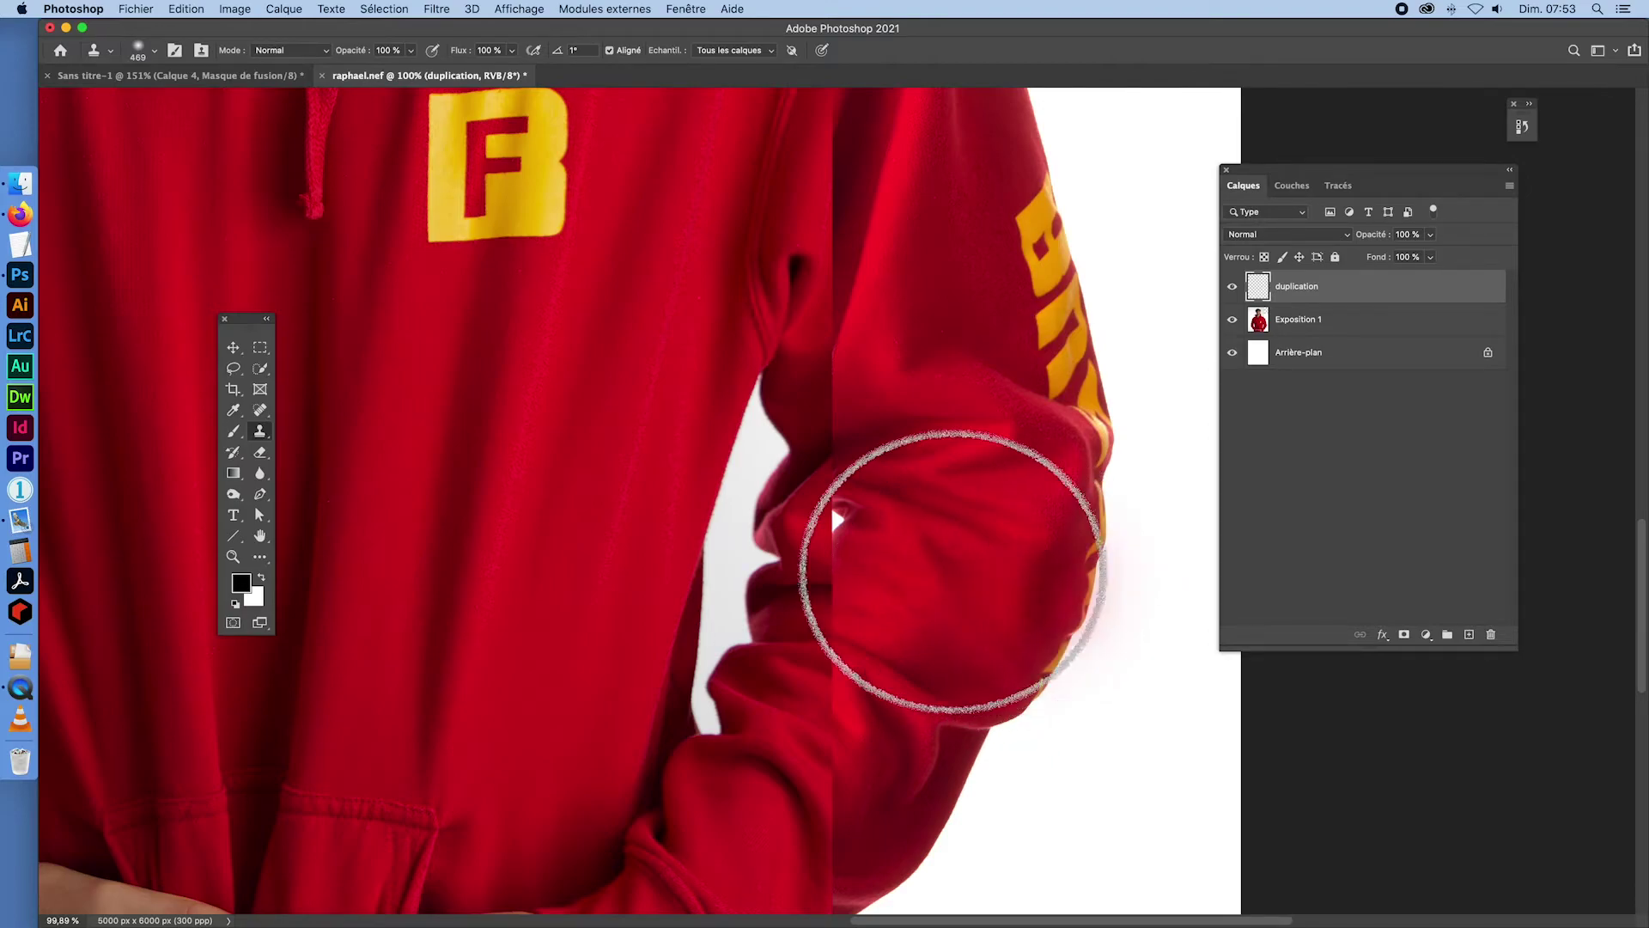
left_click_drag(939, 573, 800, 548)
left_click_drag(920, 505, 935, 504)
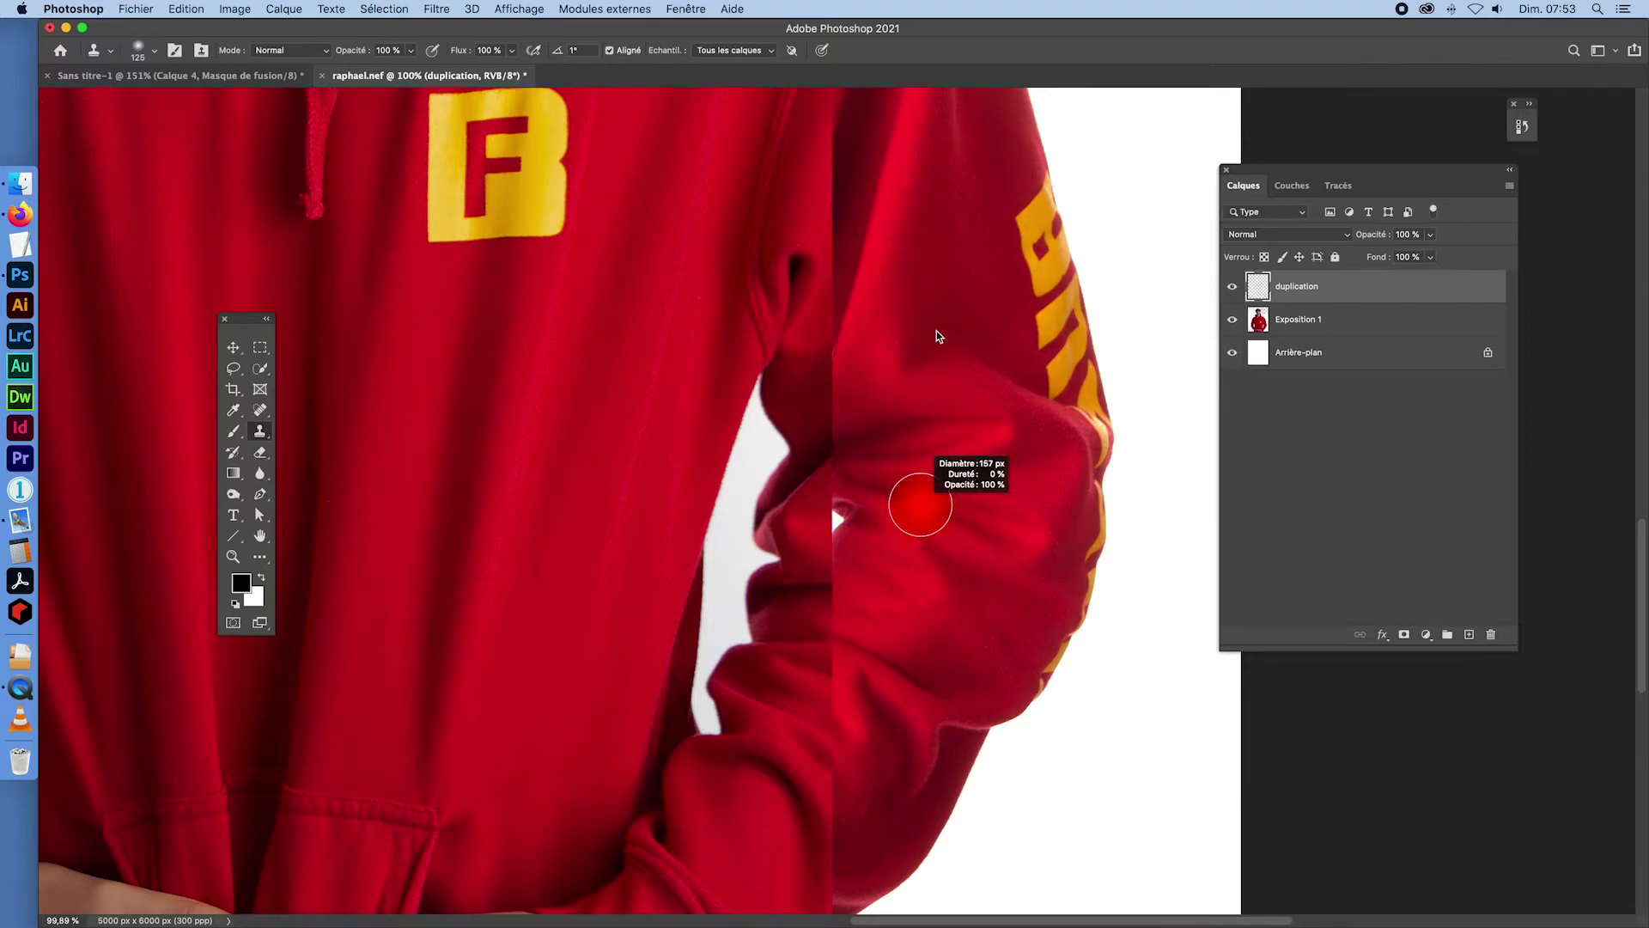
left_click_drag(936, 332, 935, 333)
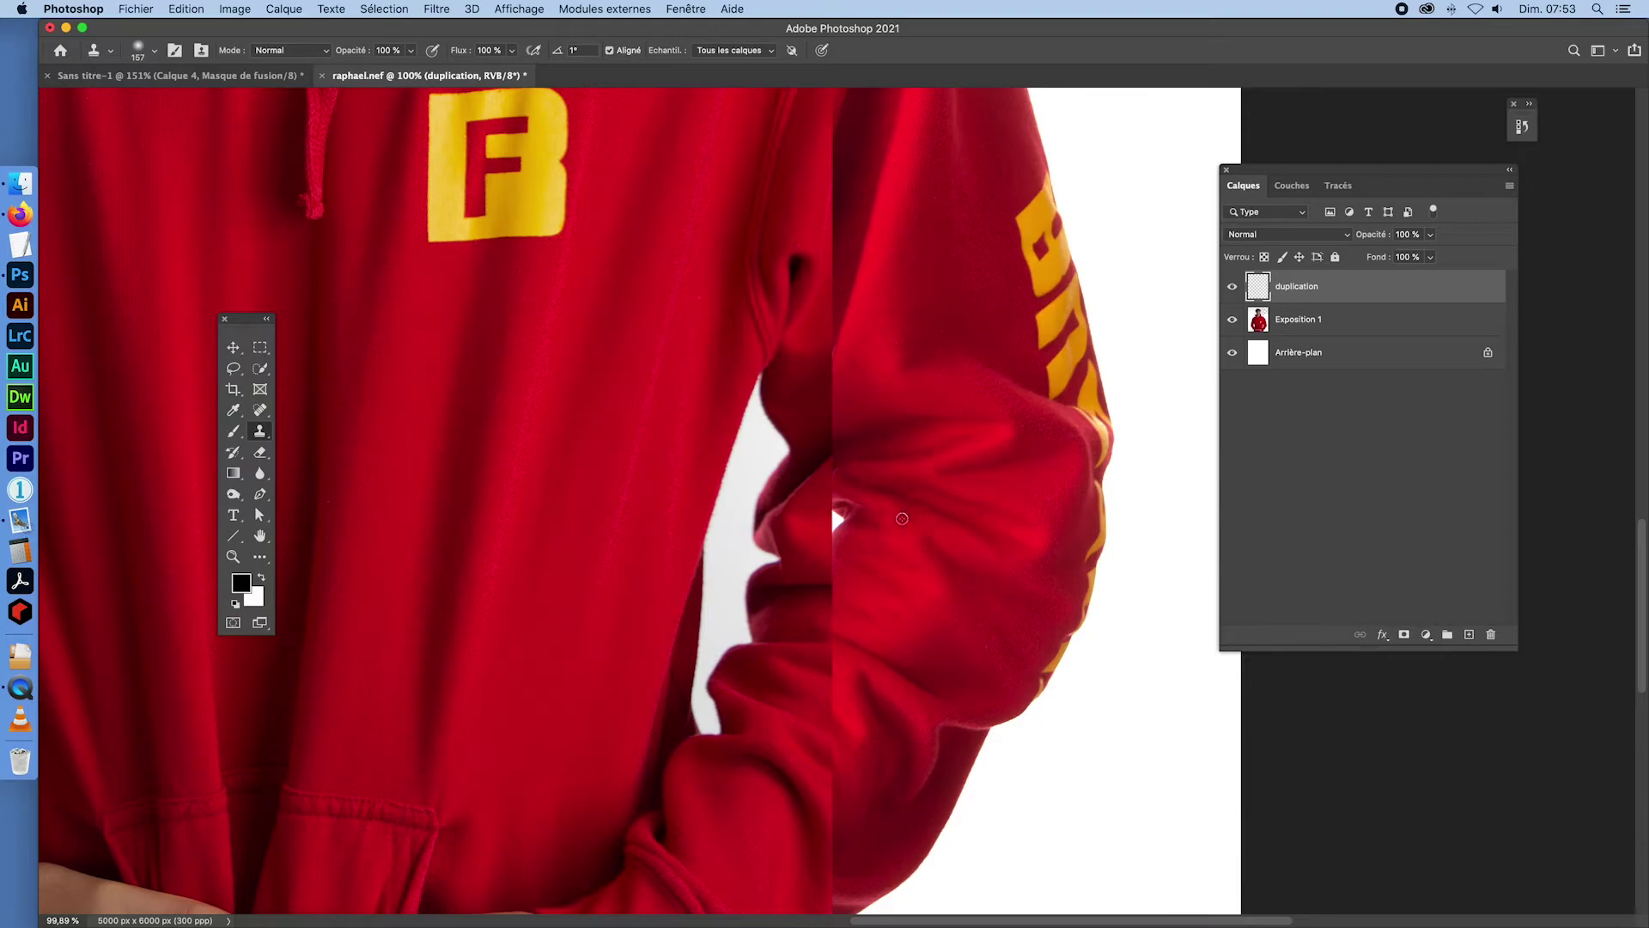
- Clone nearby red sleeve fabric over the small white gap at the elbow seam
left_click(903, 516, "alt")
left_click_drag(849, 515, 852, 517)
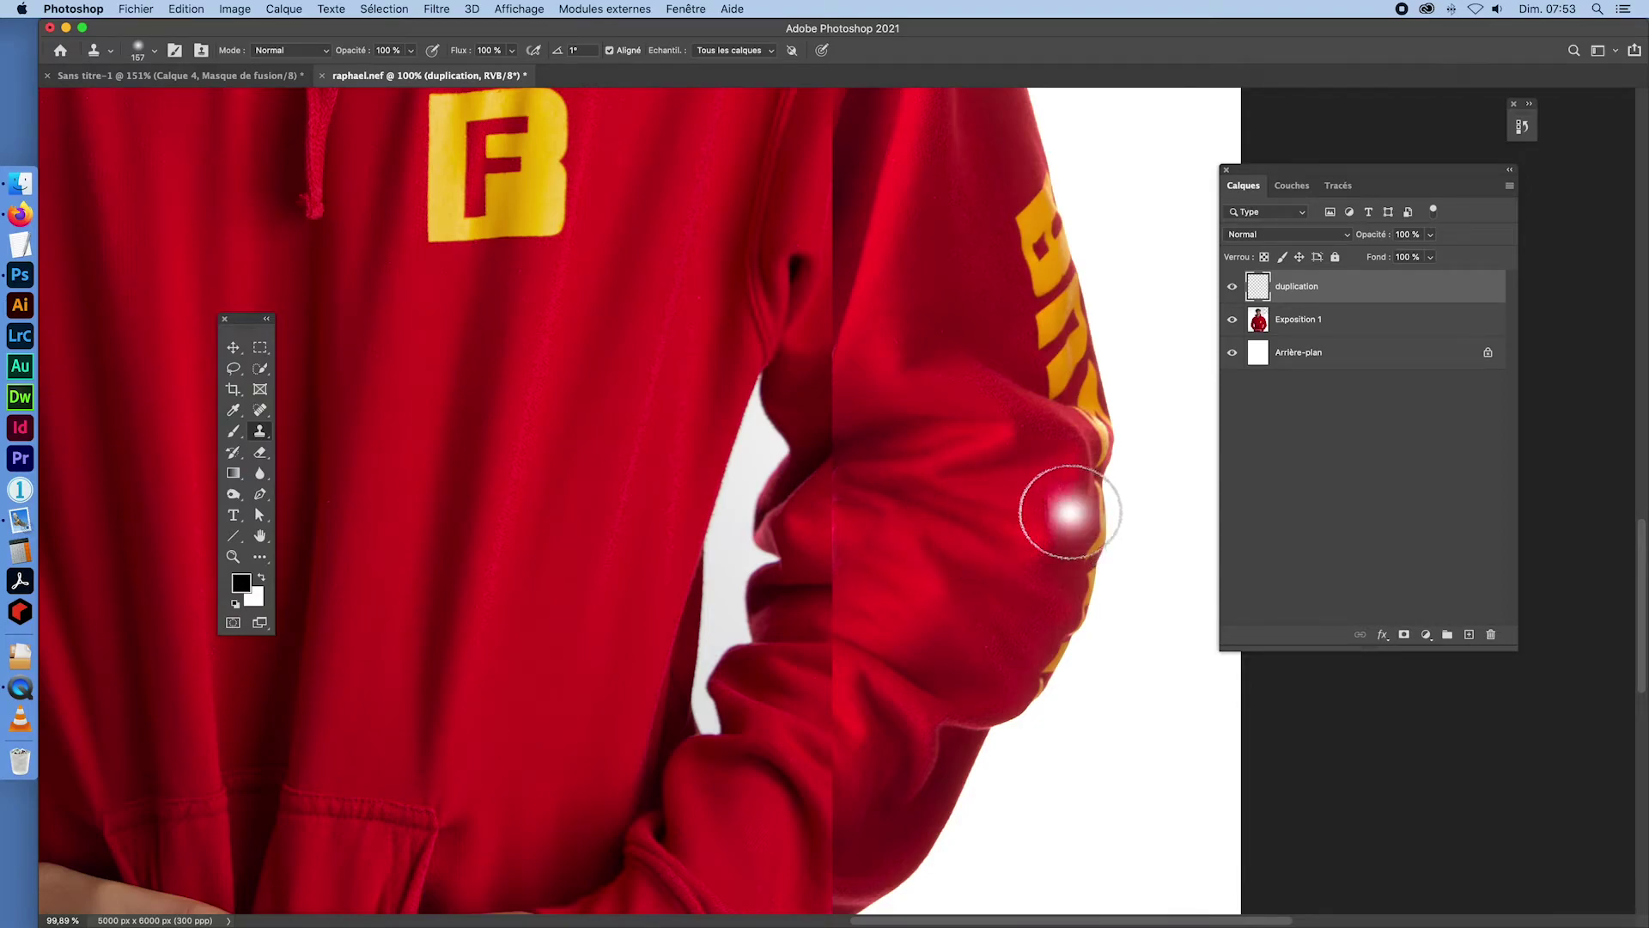
mouse_move(919, 522)
left_mouse_down()
mouse_move(850, 531)
mouse_move(840, 516)
left_mouse_up()
left_click(924, 532, "alt")
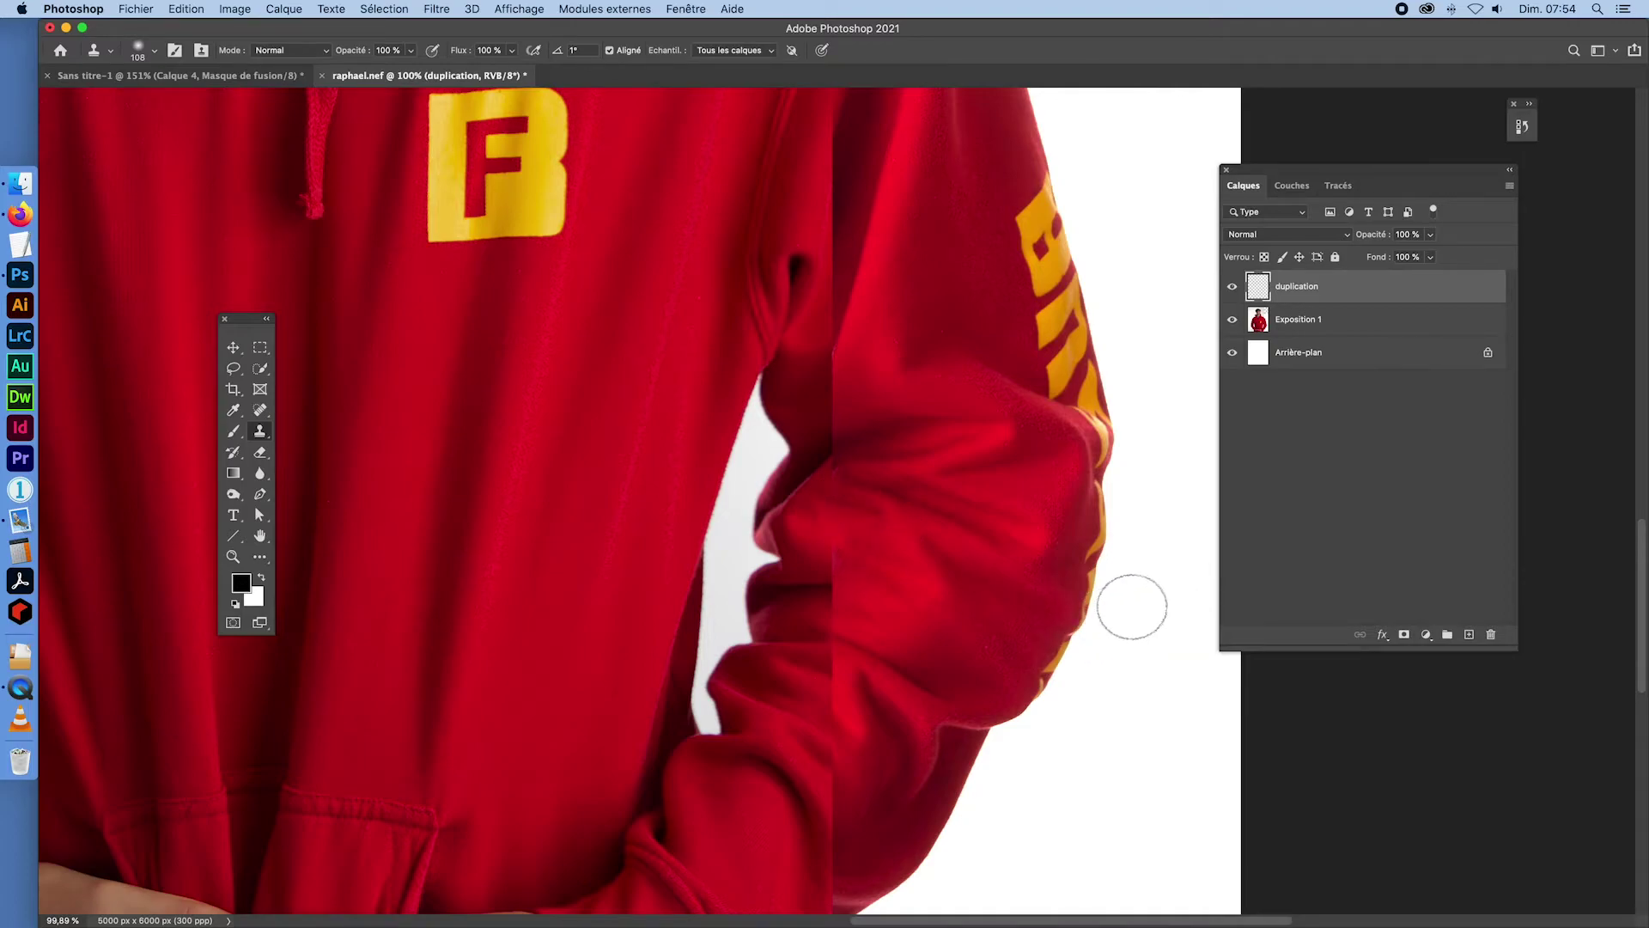
- Clone the dark crease just below the elbow gap across the seam with the 108 px brush
left_click(800, 588, "alt")
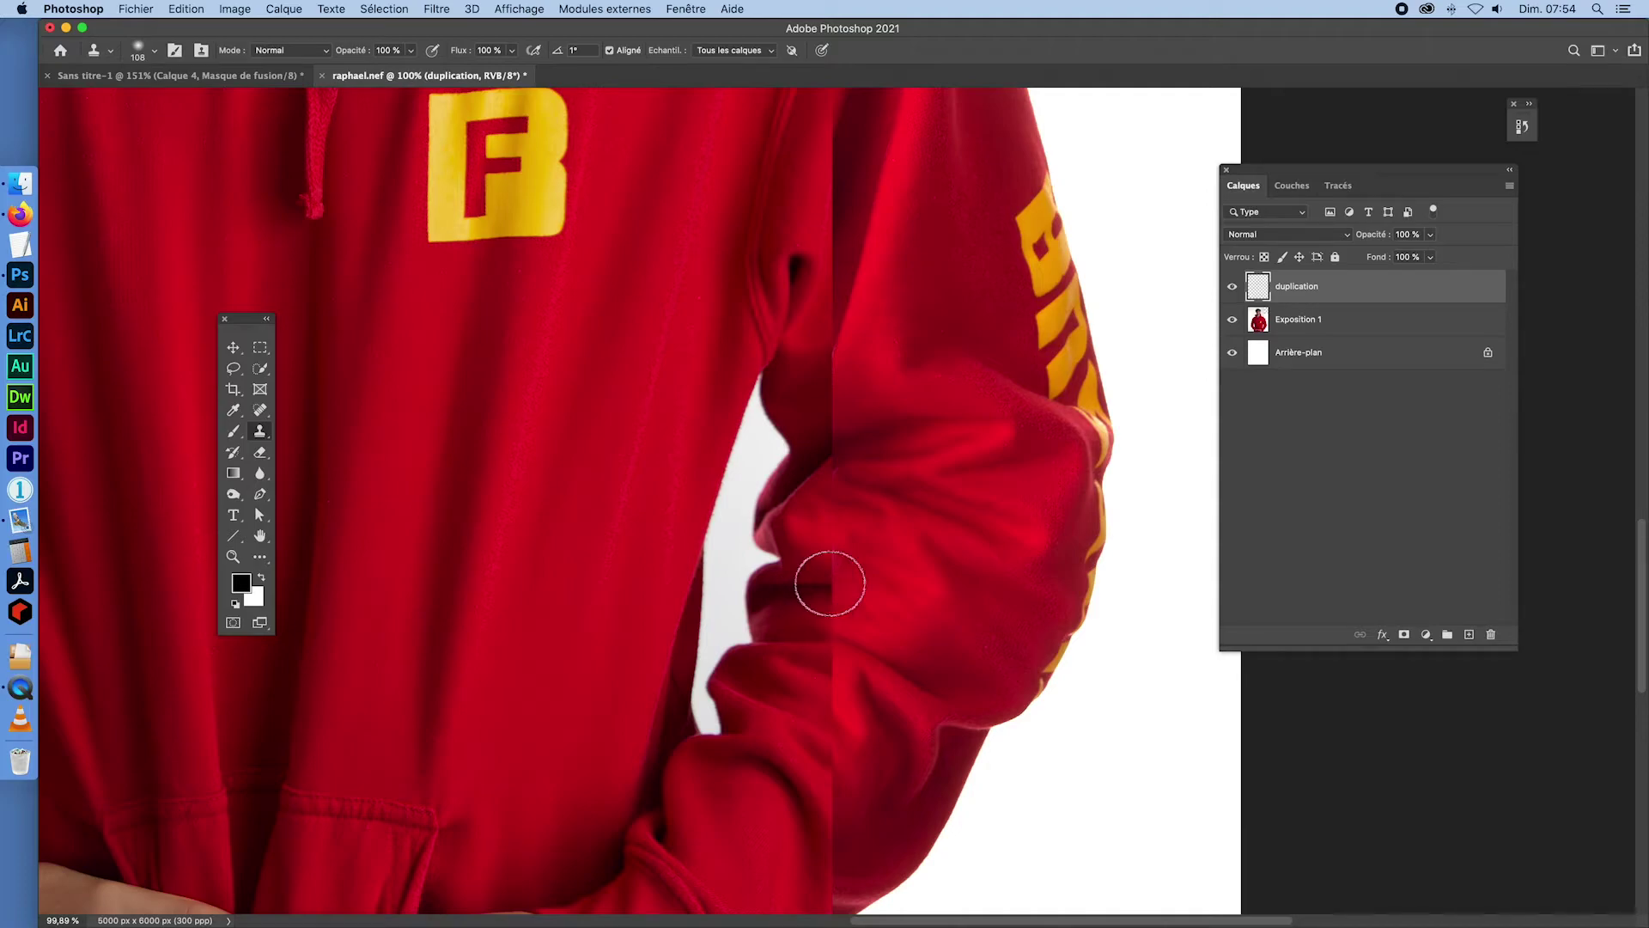
left_click(830, 584)
left_click(829, 587)
left_click_drag(829, 588, 832, 596)
- Lower the clone opacity to 39 % and soften the end of the extended crease with fabric from both sides of the seam
left_click_drag(410, 55, 366, 68)
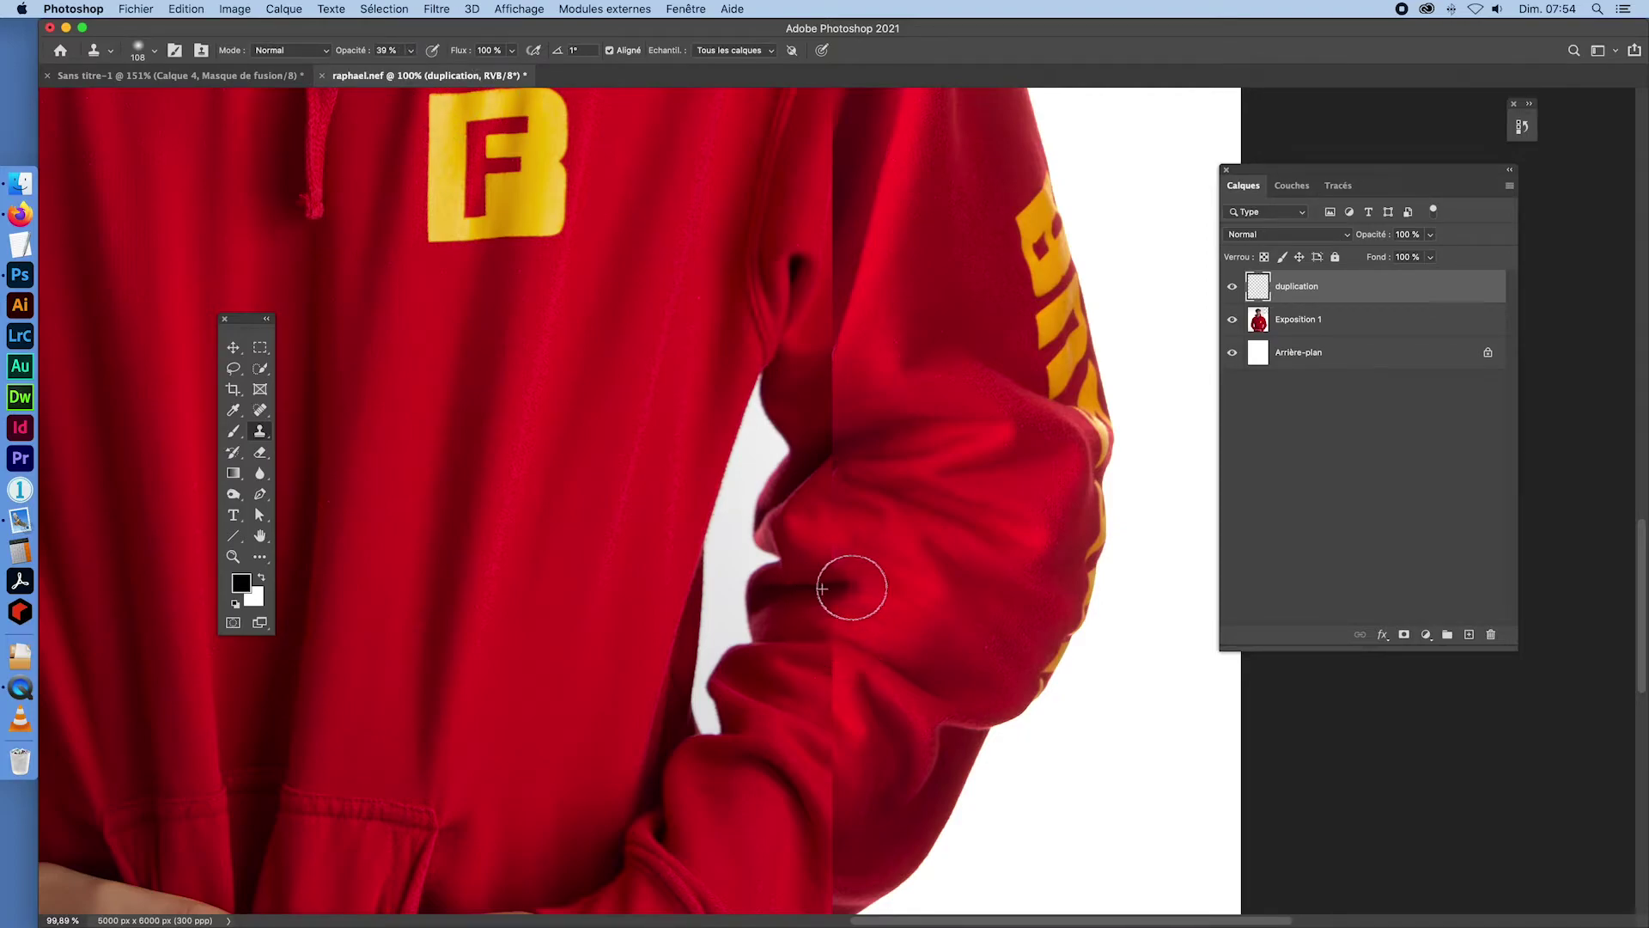
left_click(849, 585)
left_click(961, 587, "alt")
left_click(901, 588)
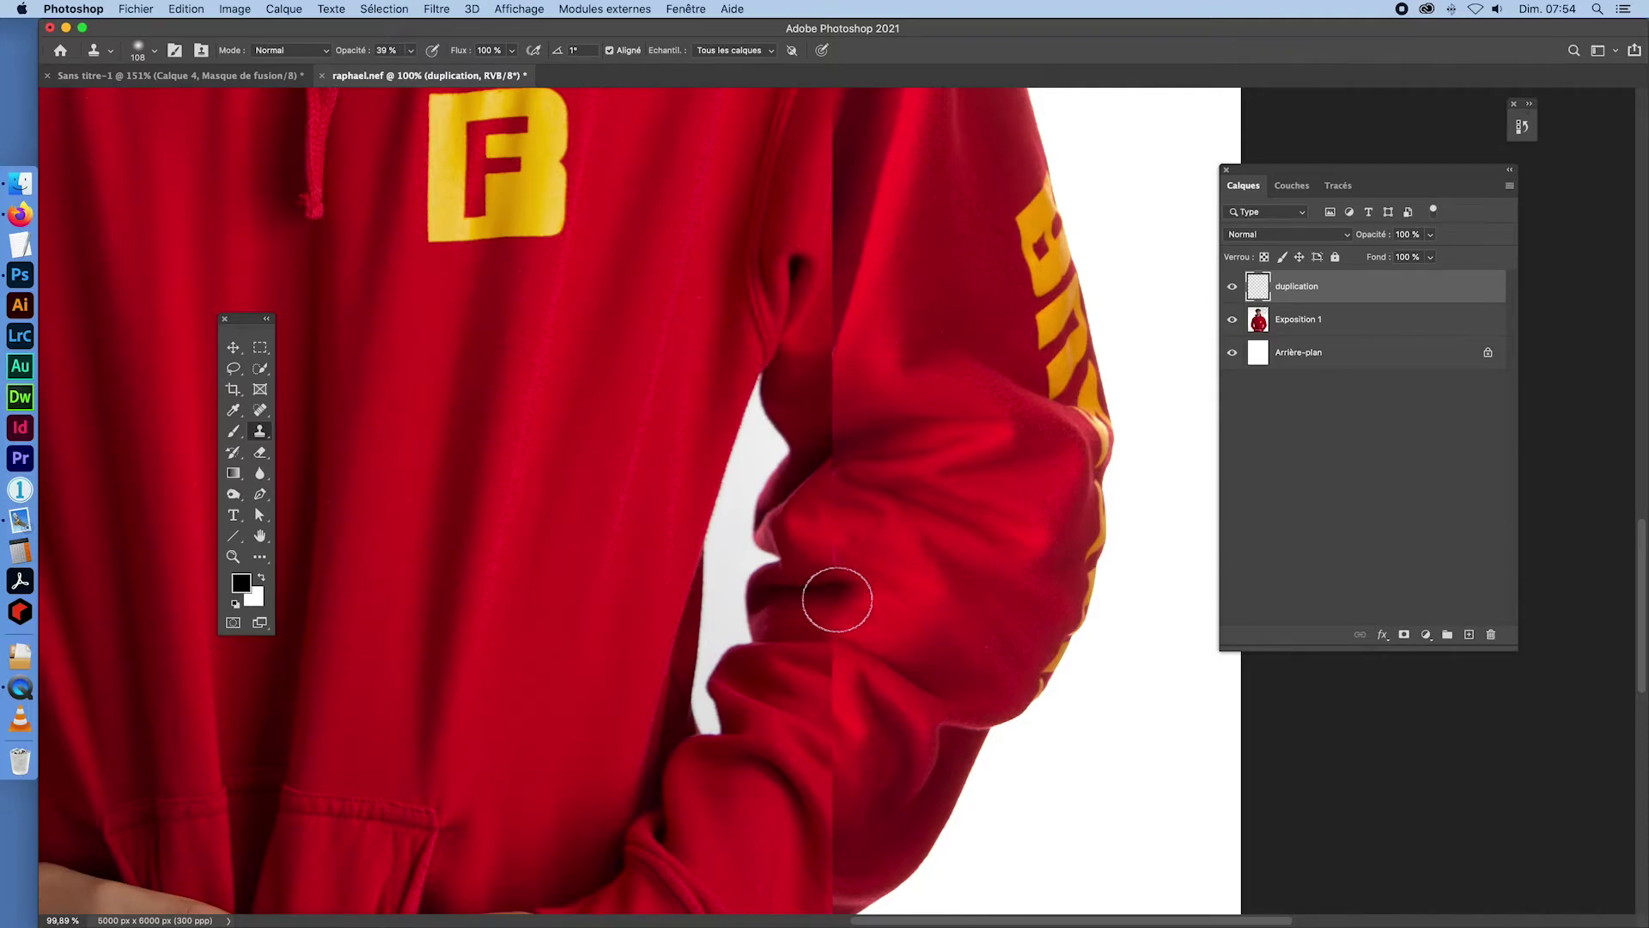
left_click(828, 590, "alt")
left_click(871, 588)
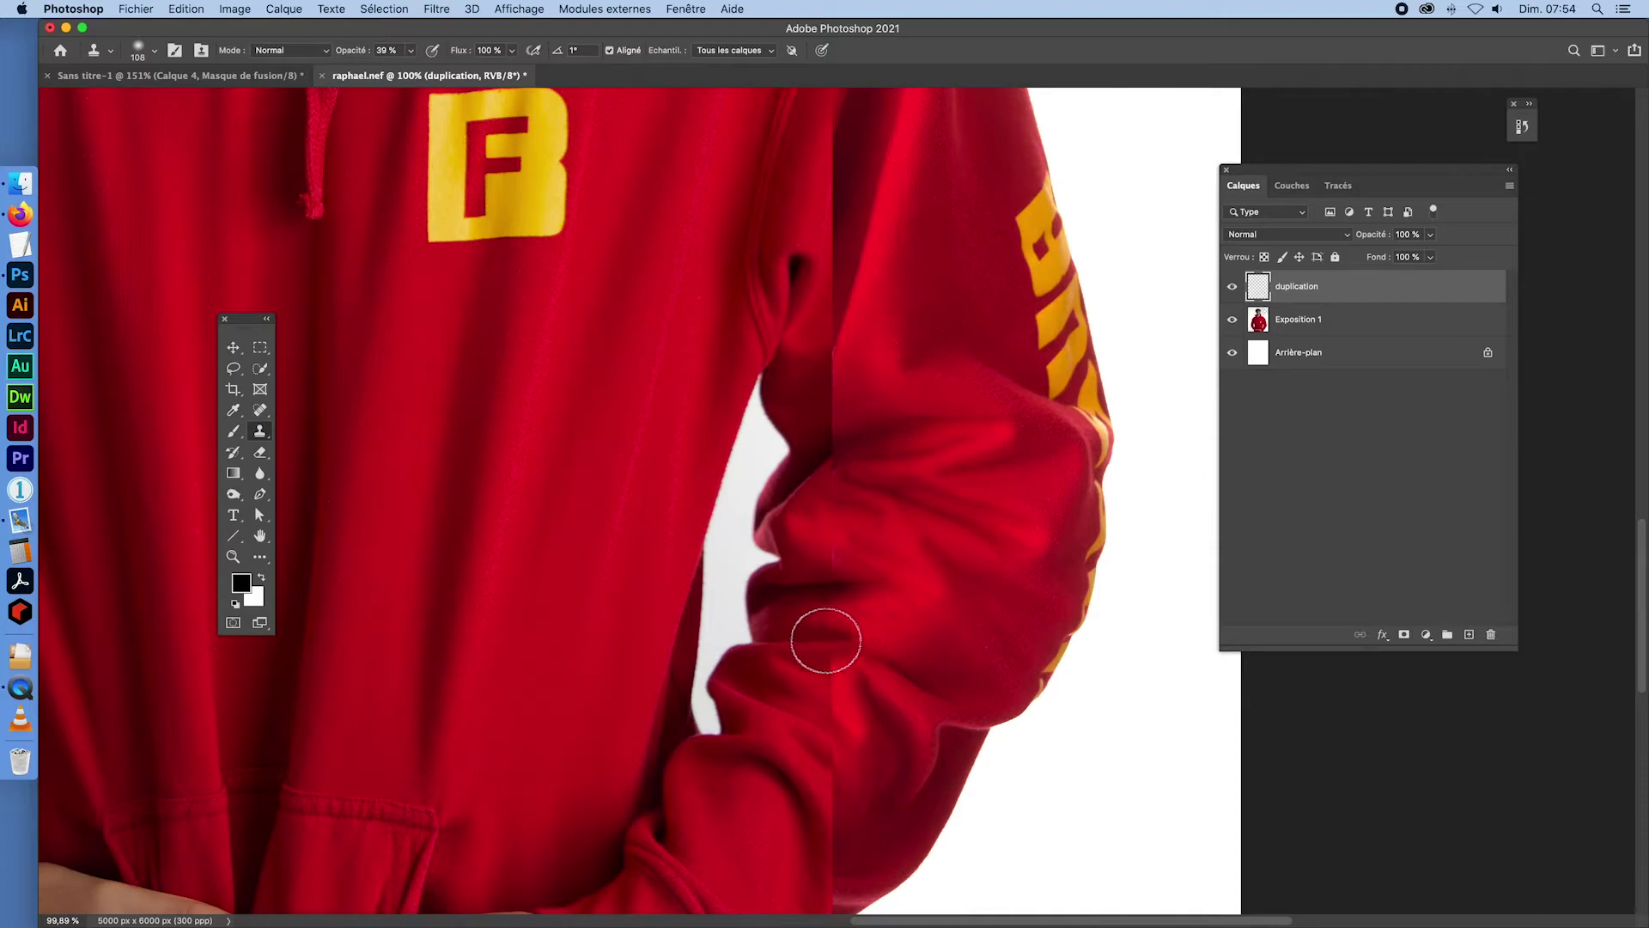
- Blend the seam on the folds below the elbow by cloning adjacent fabric from both sides
mouse_move(837, 616)
left_mouse_down()
mouse_move(851, 667)
mouse_move(832, 670)
left_mouse_up()
left_click(858, 629, "alt")
left_click(818, 677, "alt")
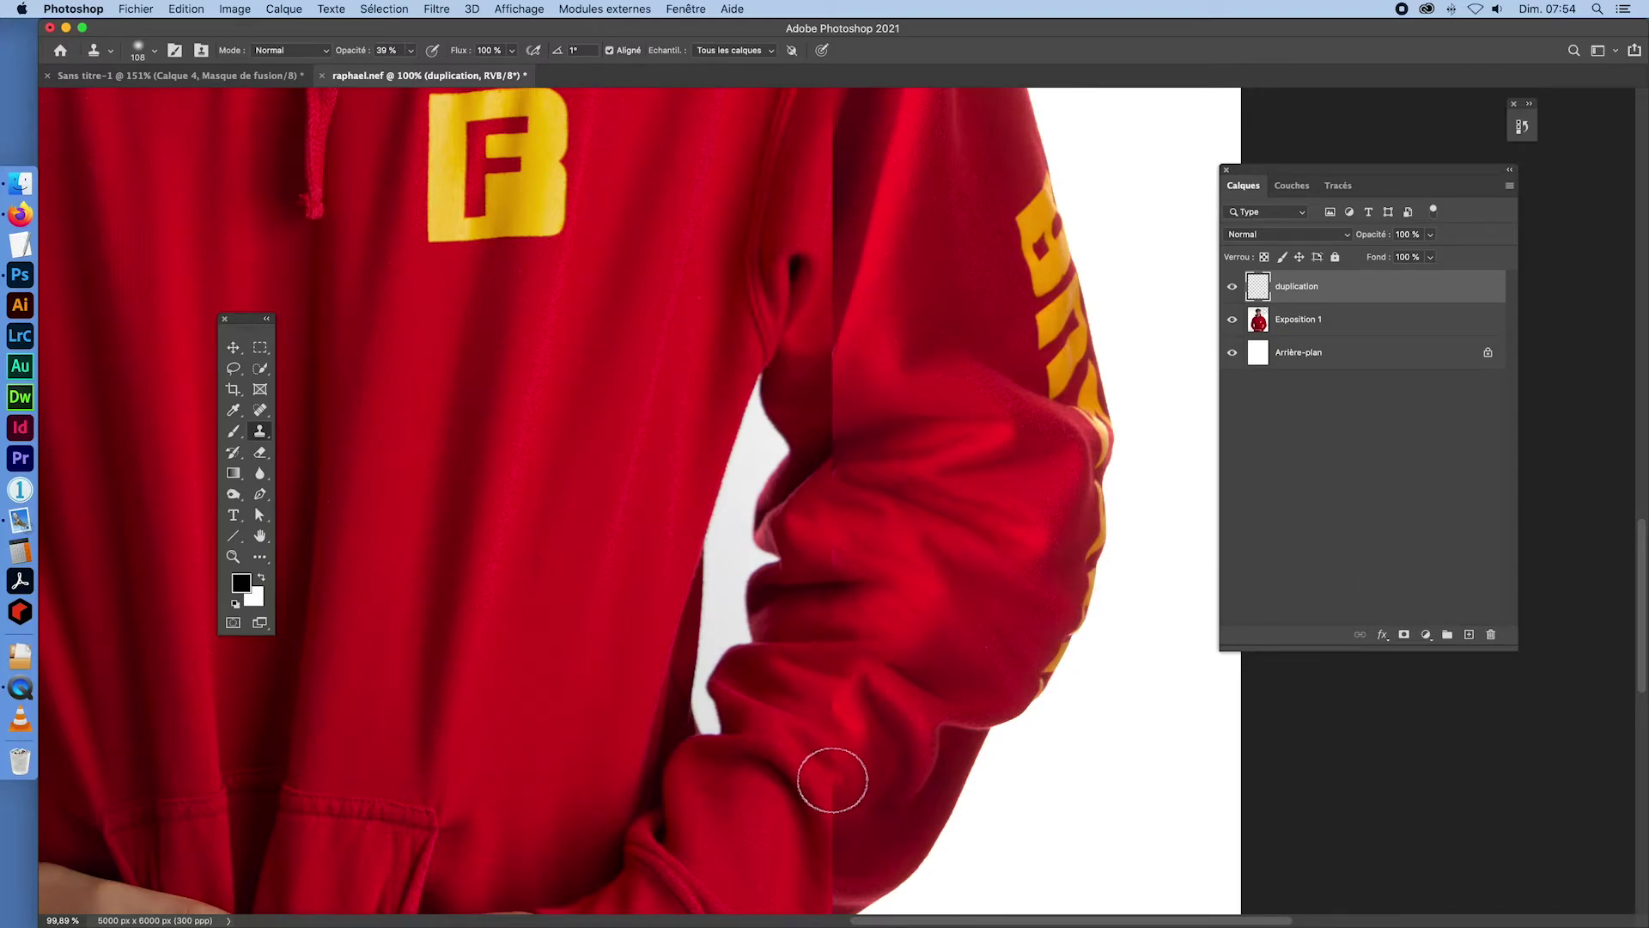
- Blend the seam on the sleeve just below the armpit using fabric sampled from either side
left_click(812, 386, "alt")
mouse_move(830, 388)
left_mouse_down()
mouse_move(841, 366)
mouse_move(823, 393)
left_mouse_up()
mouse_move(820, 394)
left_mouse_down()
mouse_move(854, 379)
mouse_move(796, 366)
mouse_move(861, 372)
left_mouse_up()
left_click(856, 379, "alt")
left_click(810, 379)
left_click(818, 373, "alt")
left_click(874, 368, "alt")
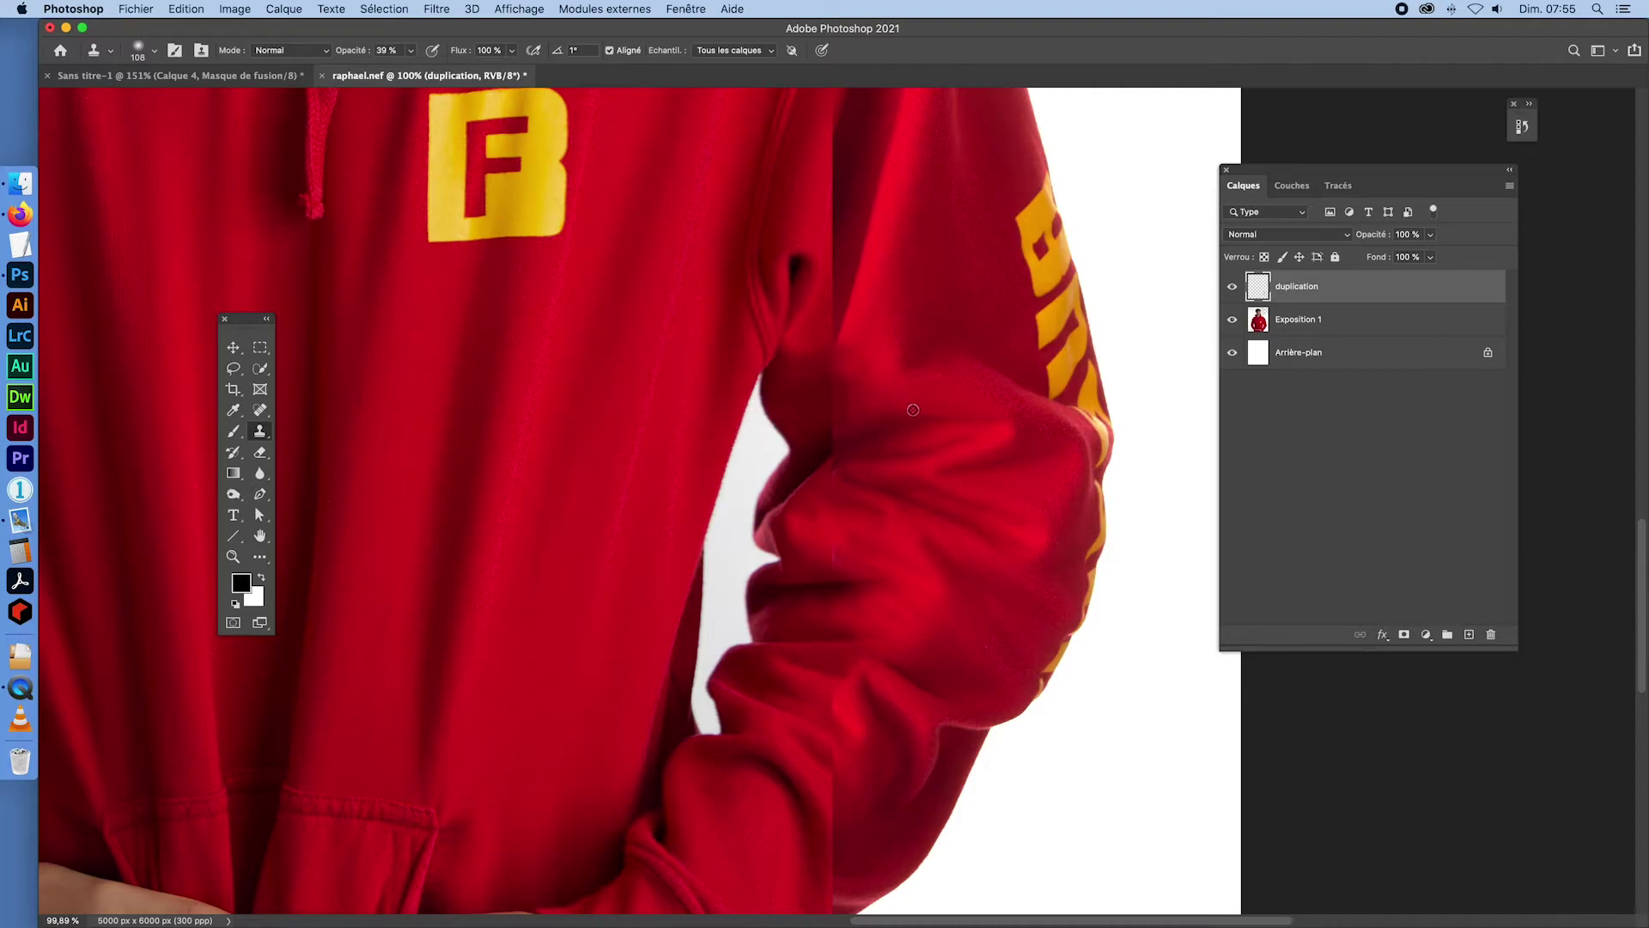
- Try cloning over the seam slightly lower, above the elbow folds, and undo the last three actions
left_click(868, 401, "alt")
left_click_drag(823, 413, 844, 406)
left_click(818, 397, "alt")
key("super+z")
key("super+z")
key("super+z")
- Clone fabric over the seam from below the armpit to the dark fold above the elbow
left_click(843, 384)
left_click(814, 452)
left_click(820, 453, "alt")
left_click(836, 441)
left_click(878, 428, "alt")
left_click(855, 436)
- Even out the seam through the dark elbow fold and the lighter fabric directly beneath it with short clone strokes
left_click(820, 482, "alt")
left_click(828, 470)
left_click(871, 466, "alt")
left_click(867, 465)
left_click(874, 468, "alt")
left_click(842, 467)
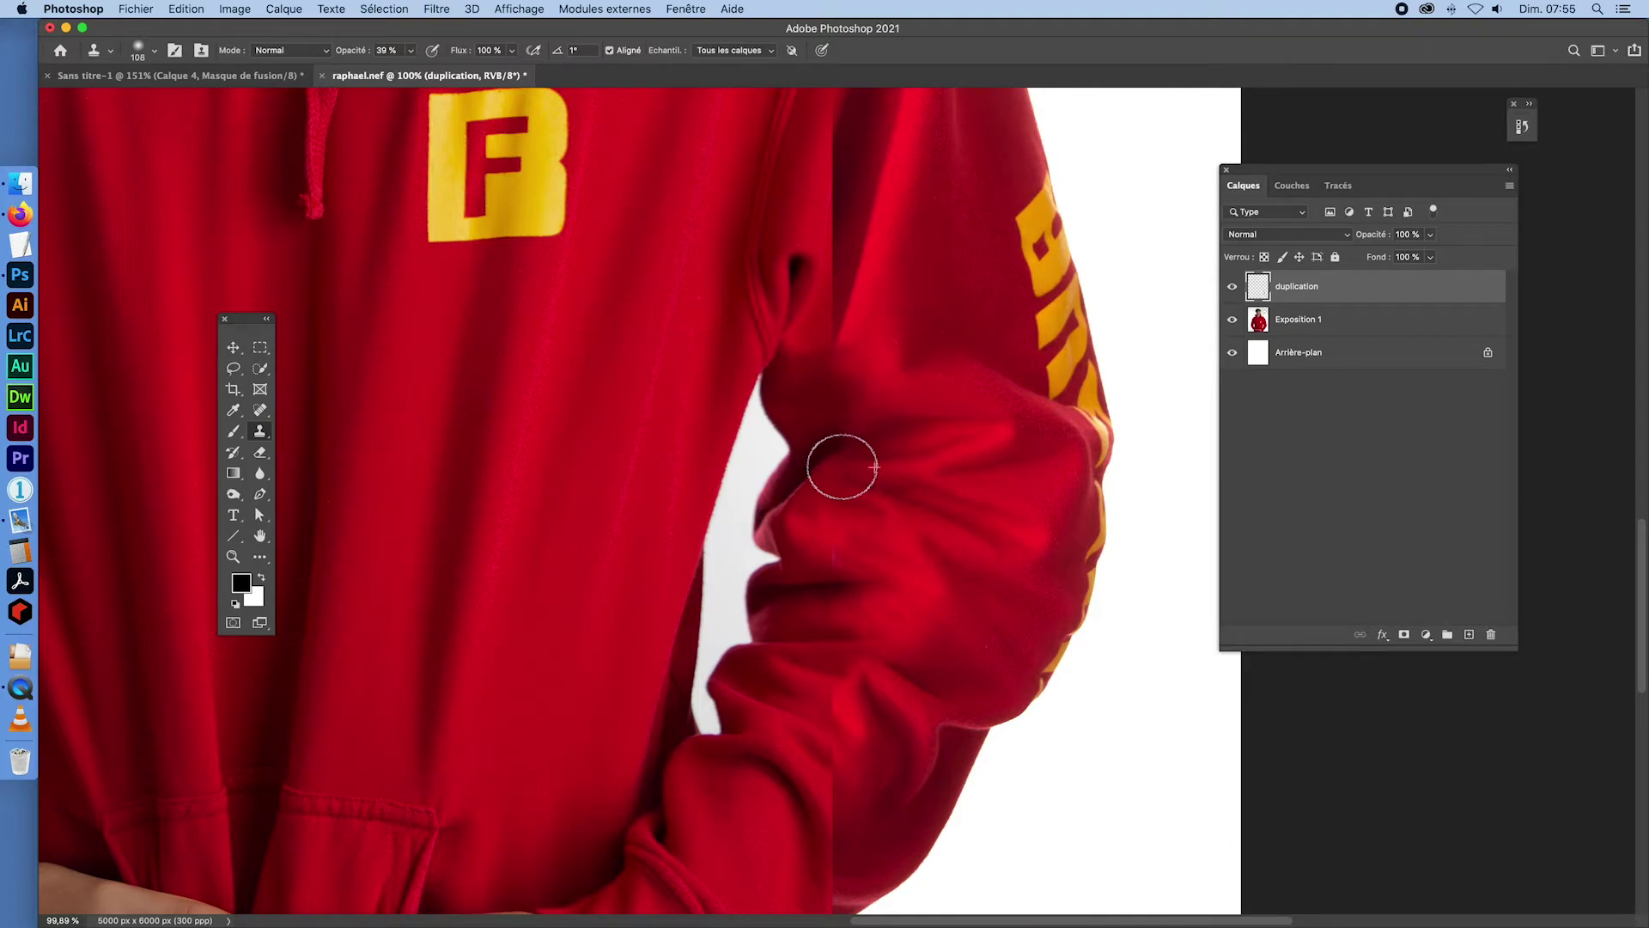
left_click(822, 508, "alt")
left_click(834, 505)
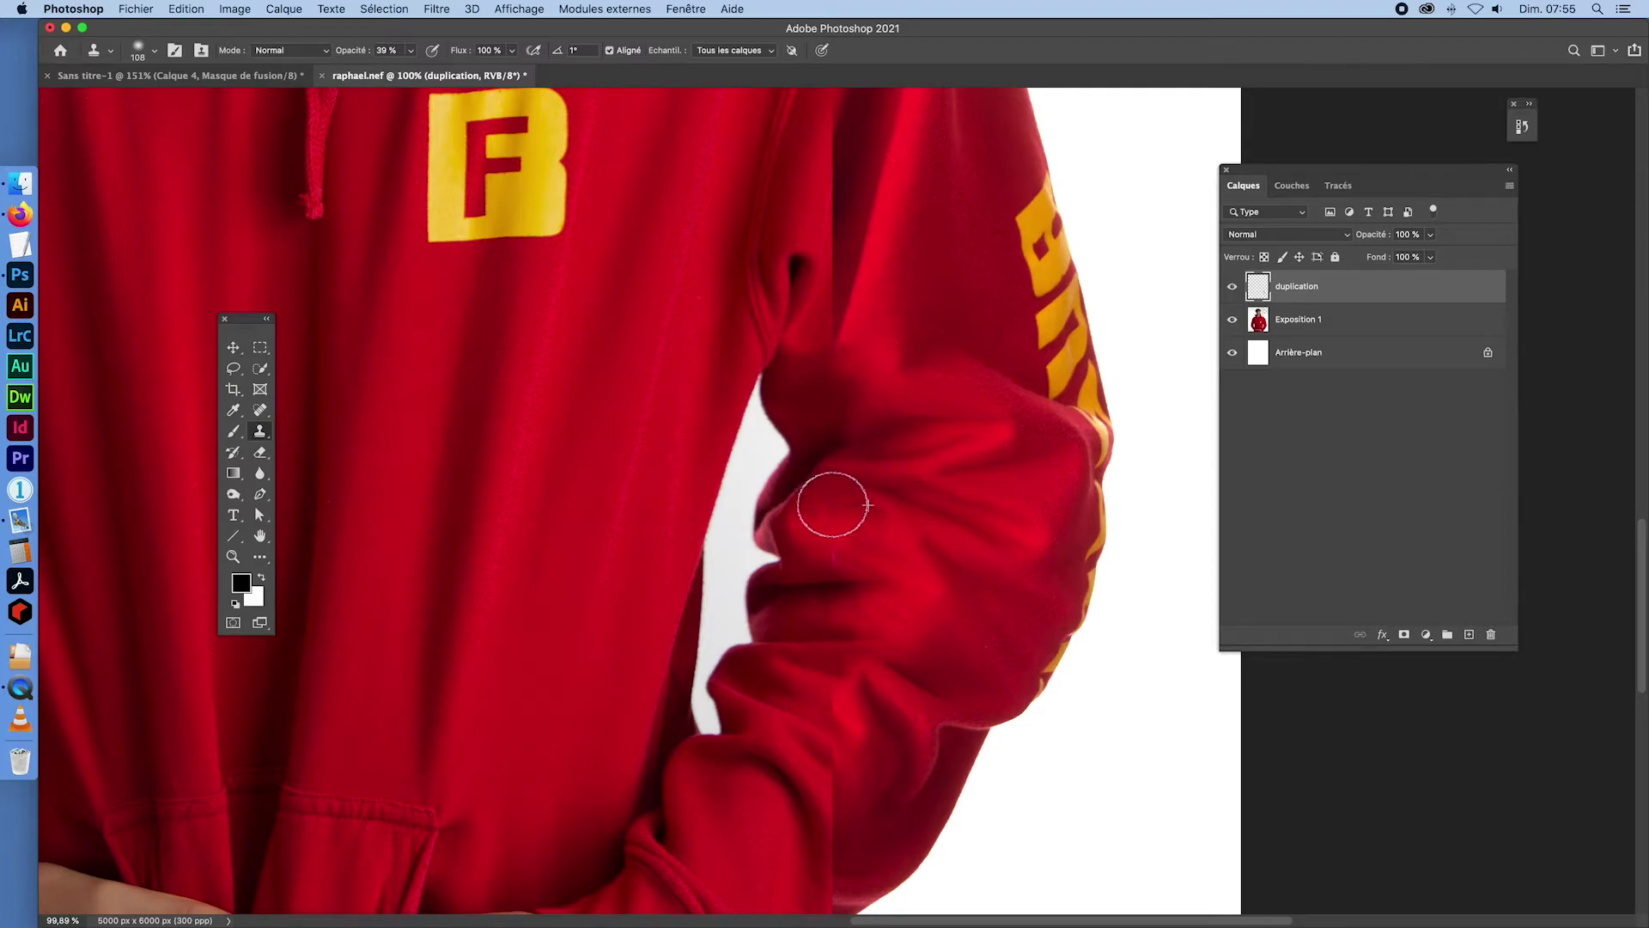
- Clone over the remaining seam on the upper forearm, sampling the folds on both sides
left_click(851, 614, "alt")
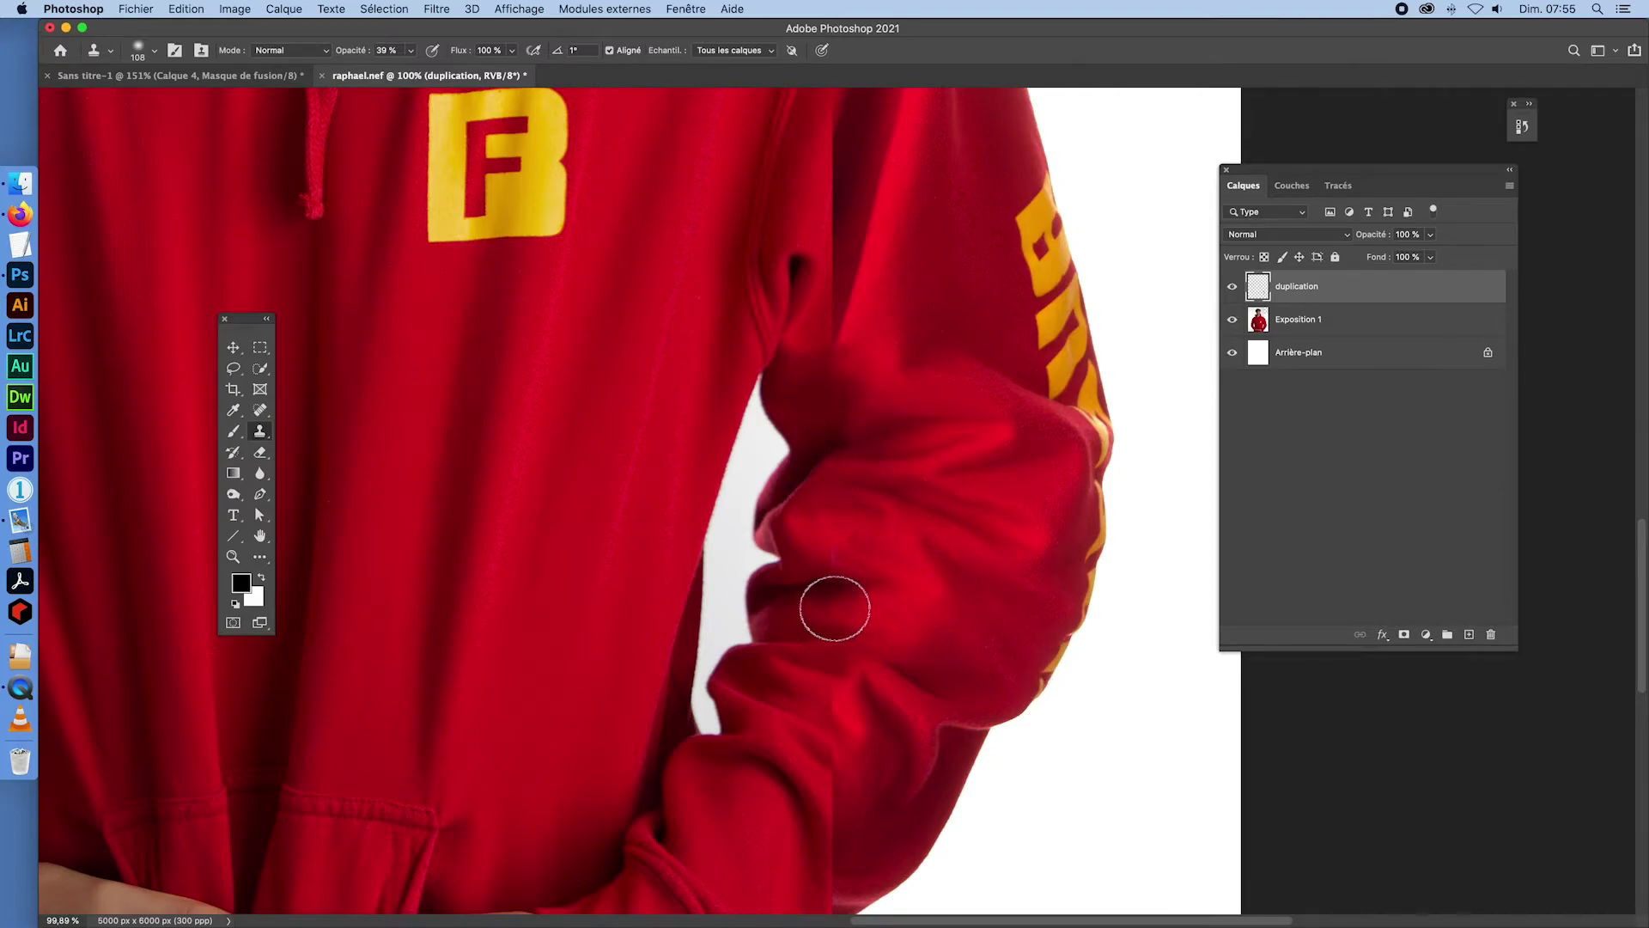
left_click(797, 695, "alt")
left_click(832, 701)
mouse_move(831, 701)
left_mouse_down()
mouse_move(784, 689)
mouse_move(931, 716)
mouse_move(838, 704)
left_mouse_up()
left_click(861, 705, "alt")
left_click_drag(829, 760, 829, 756)
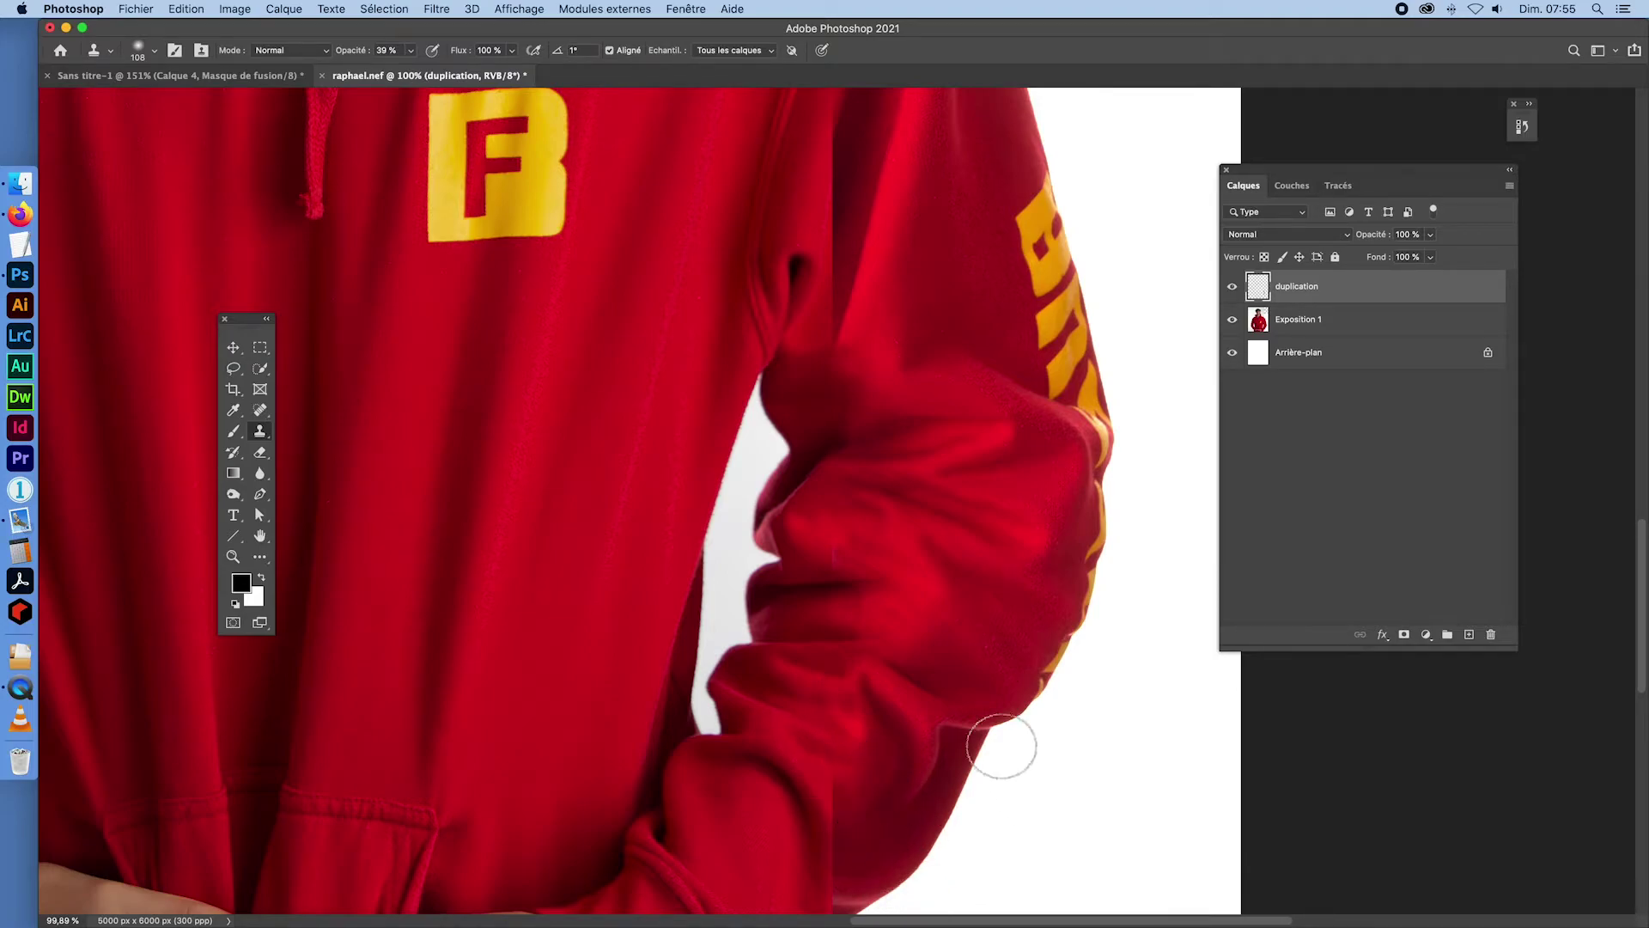
- Blend the seam along the lower forearm toward the sleeve's underside with fabric from the mirrored side
left_click_drag(938, 699, 955, 410)
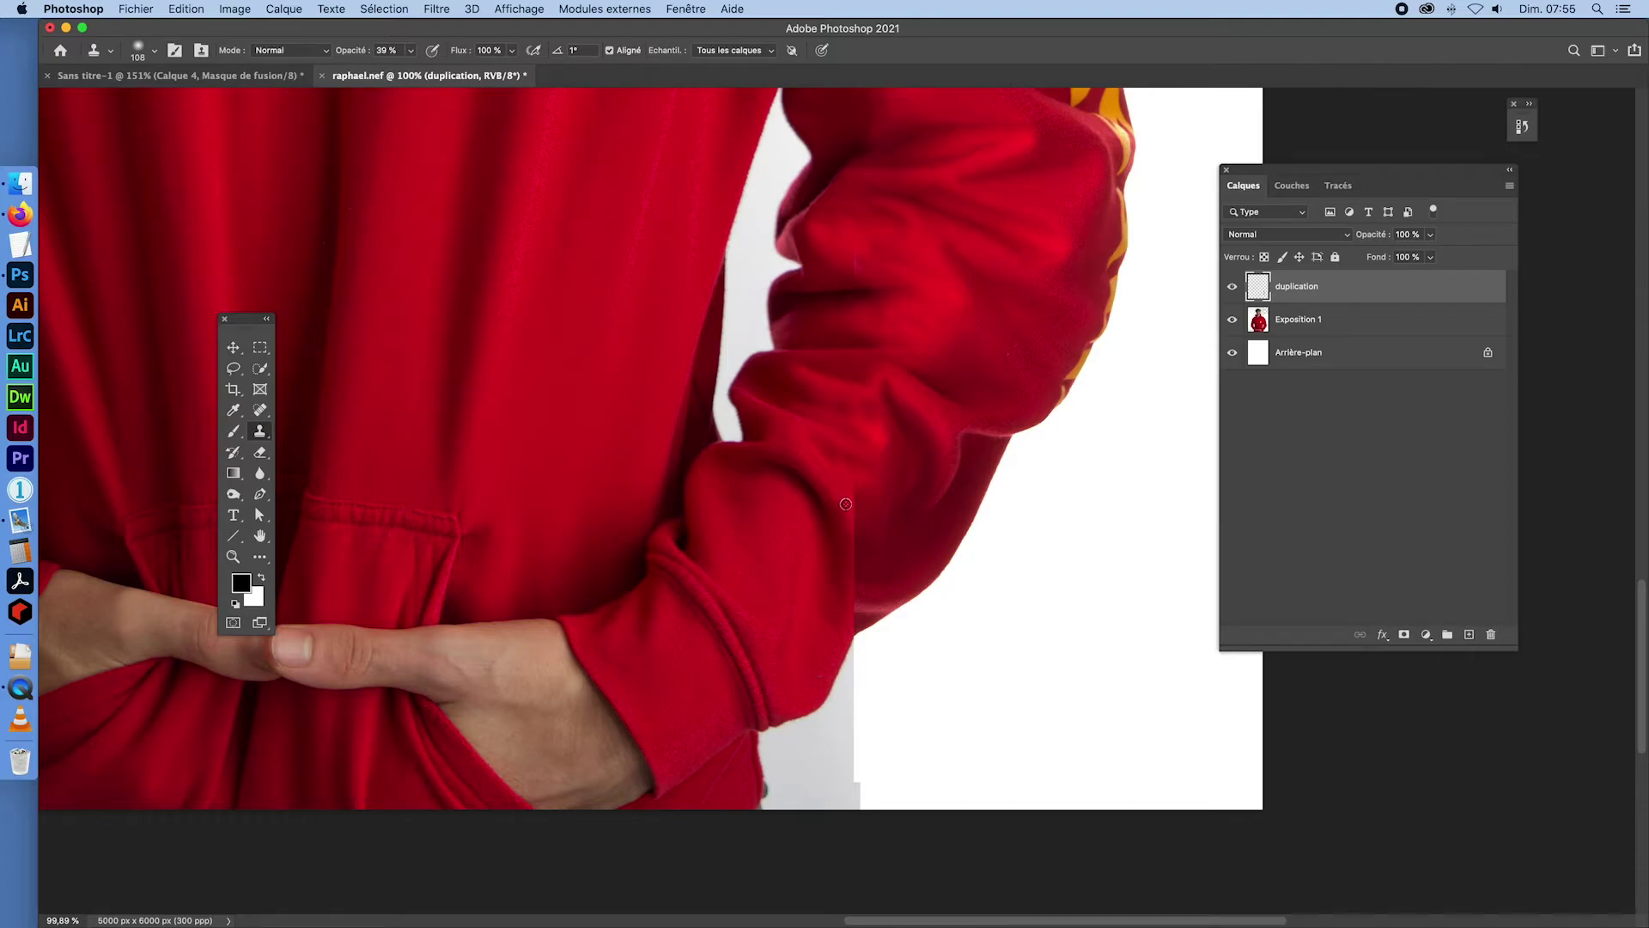
mouse_move(854, 512)
left_mouse_down()
mouse_move(860, 494)
mouse_move(849, 584)
left_mouse_up()
left_click(887, 563, "alt")
left_click(857, 517)
left_click(876, 558, "alt")
left_click(867, 588, "alt")
- Clone fabric over the seam beside the small dark armpit hole, smoothing the area beneath the dark sleeve shadow
left_click_drag(1001, 158, 1019, 479)
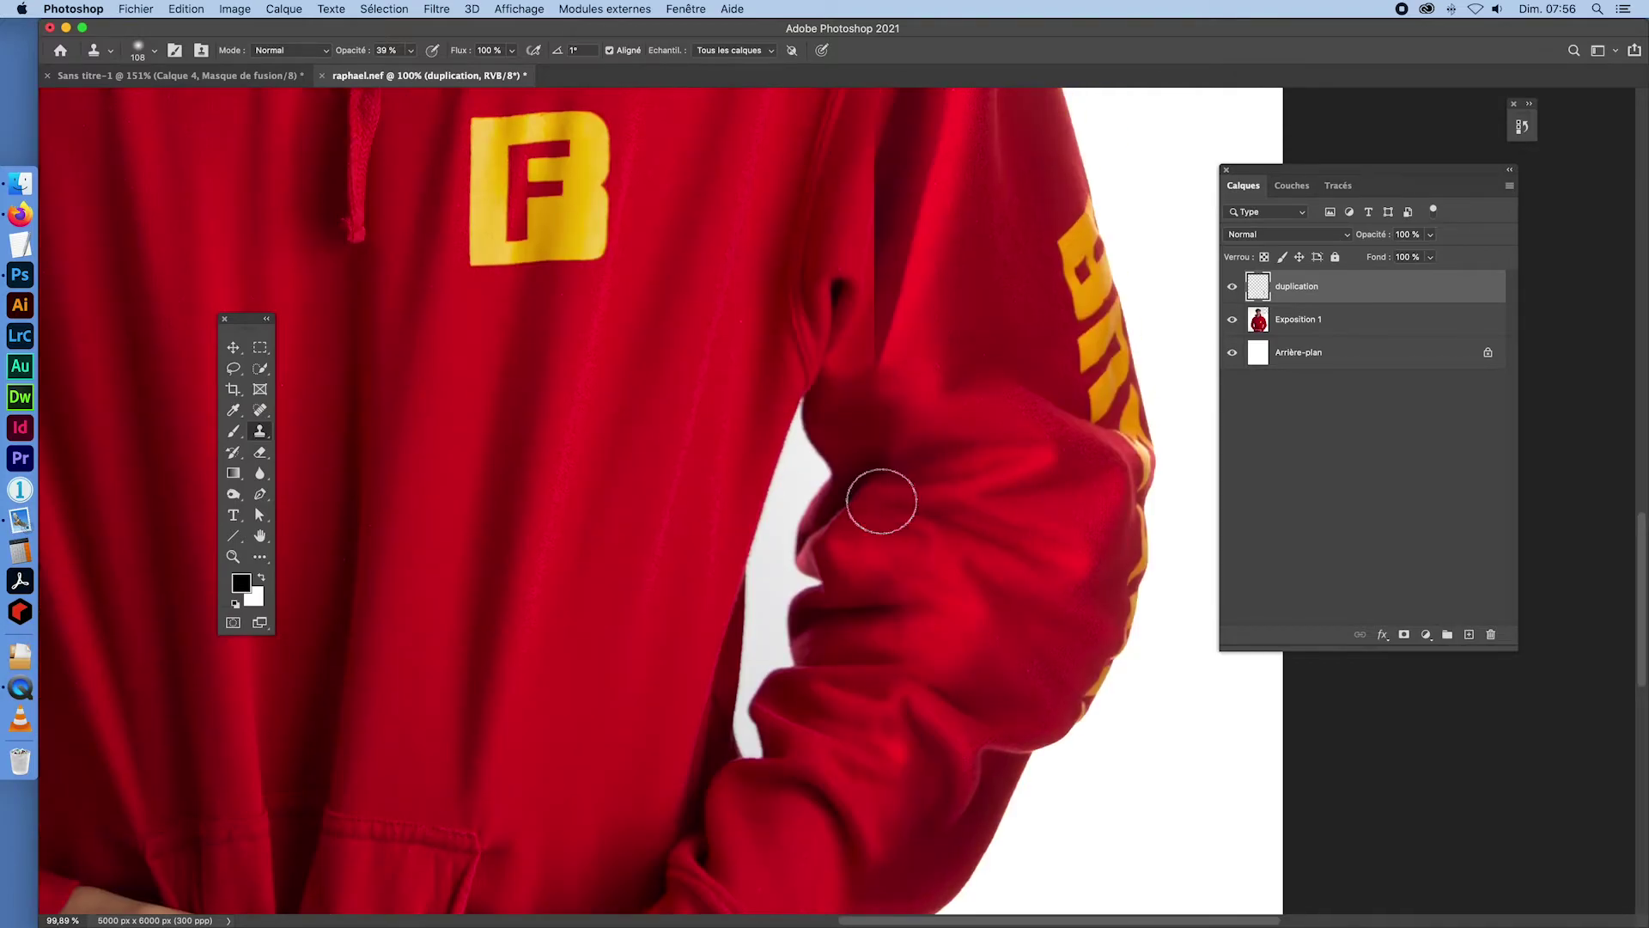
left_click_drag(988, 385, 938, 649)
left_click_drag(865, 590, 879, 572)
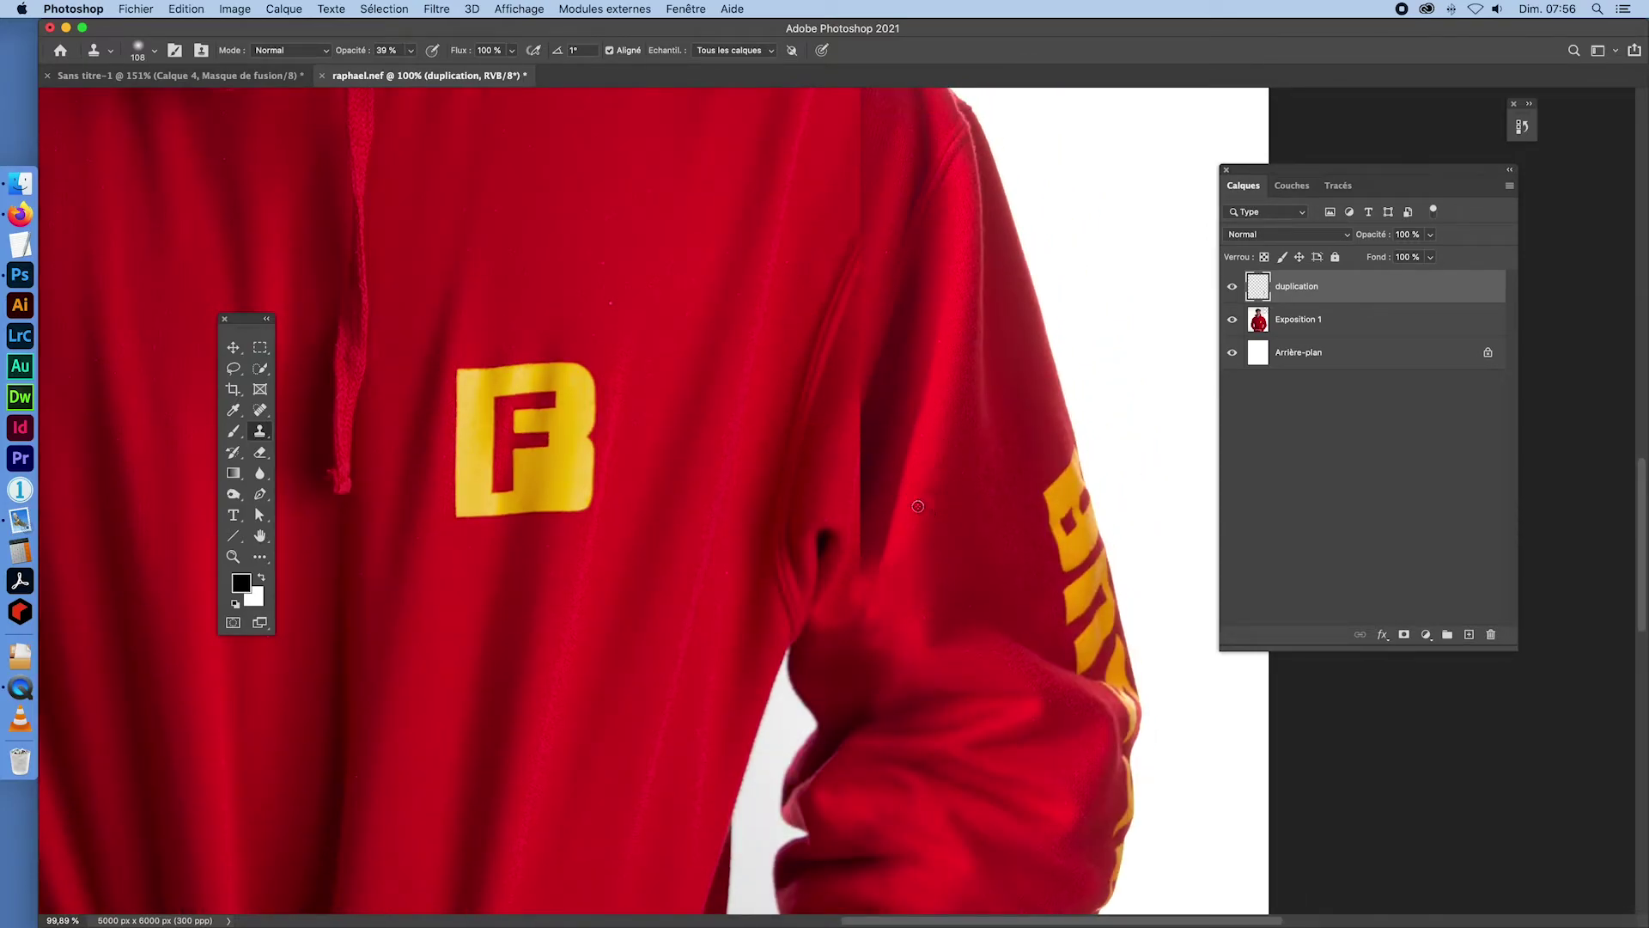
mouse_move(890, 505)
left_mouse_down()
mouse_move(864, 558)
mouse_move(872, 516)
mouse_move(869, 529)
left_mouse_up()
left_click(844, 486, "alt")
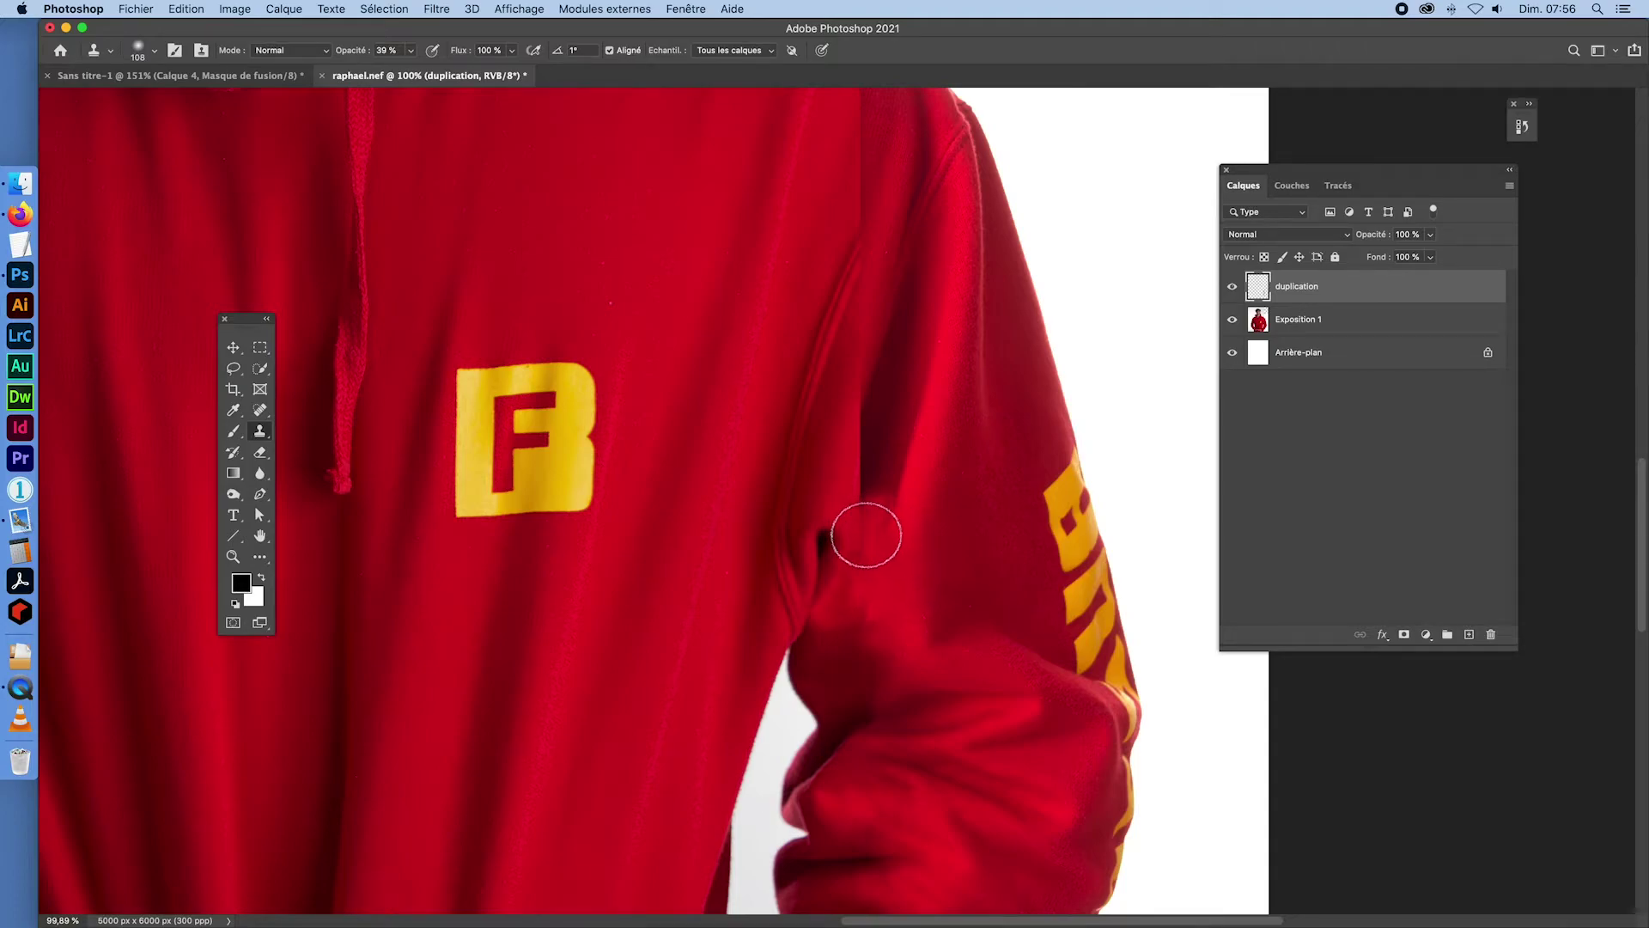
left_click(838, 500, "alt")
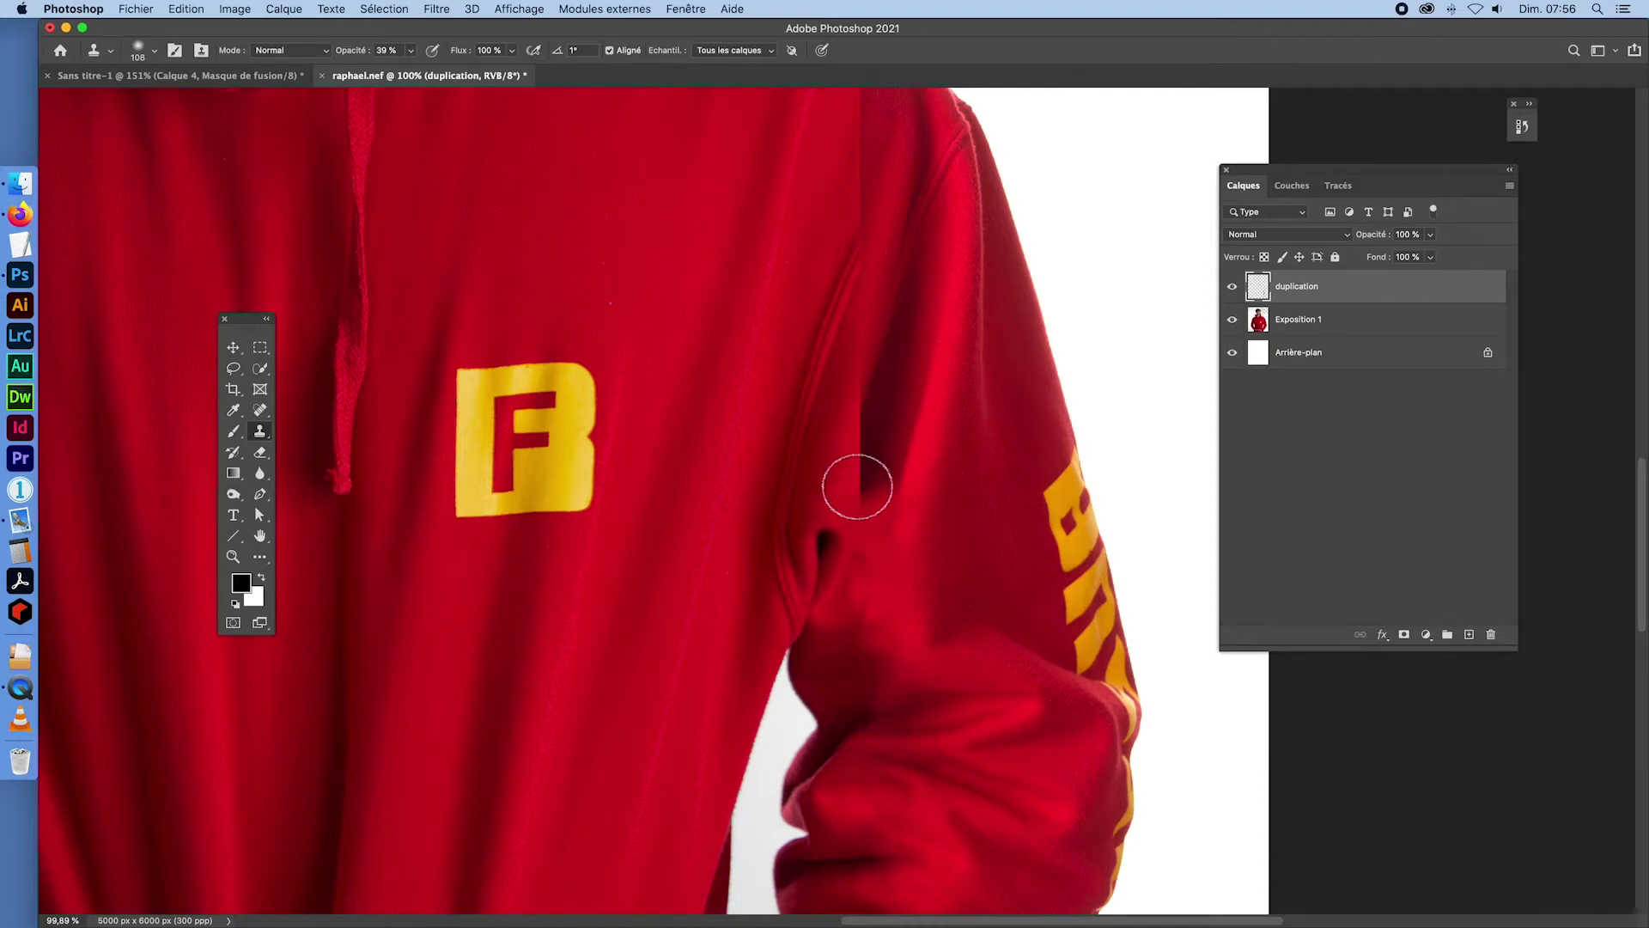
mouse_move(864, 497)
left_mouse_down()
mouse_move(894, 525)
mouse_move(853, 567)
mouse_move(874, 564)
mouse_move(865, 608)
left_mouse_up()
left_click(883, 581, "alt")
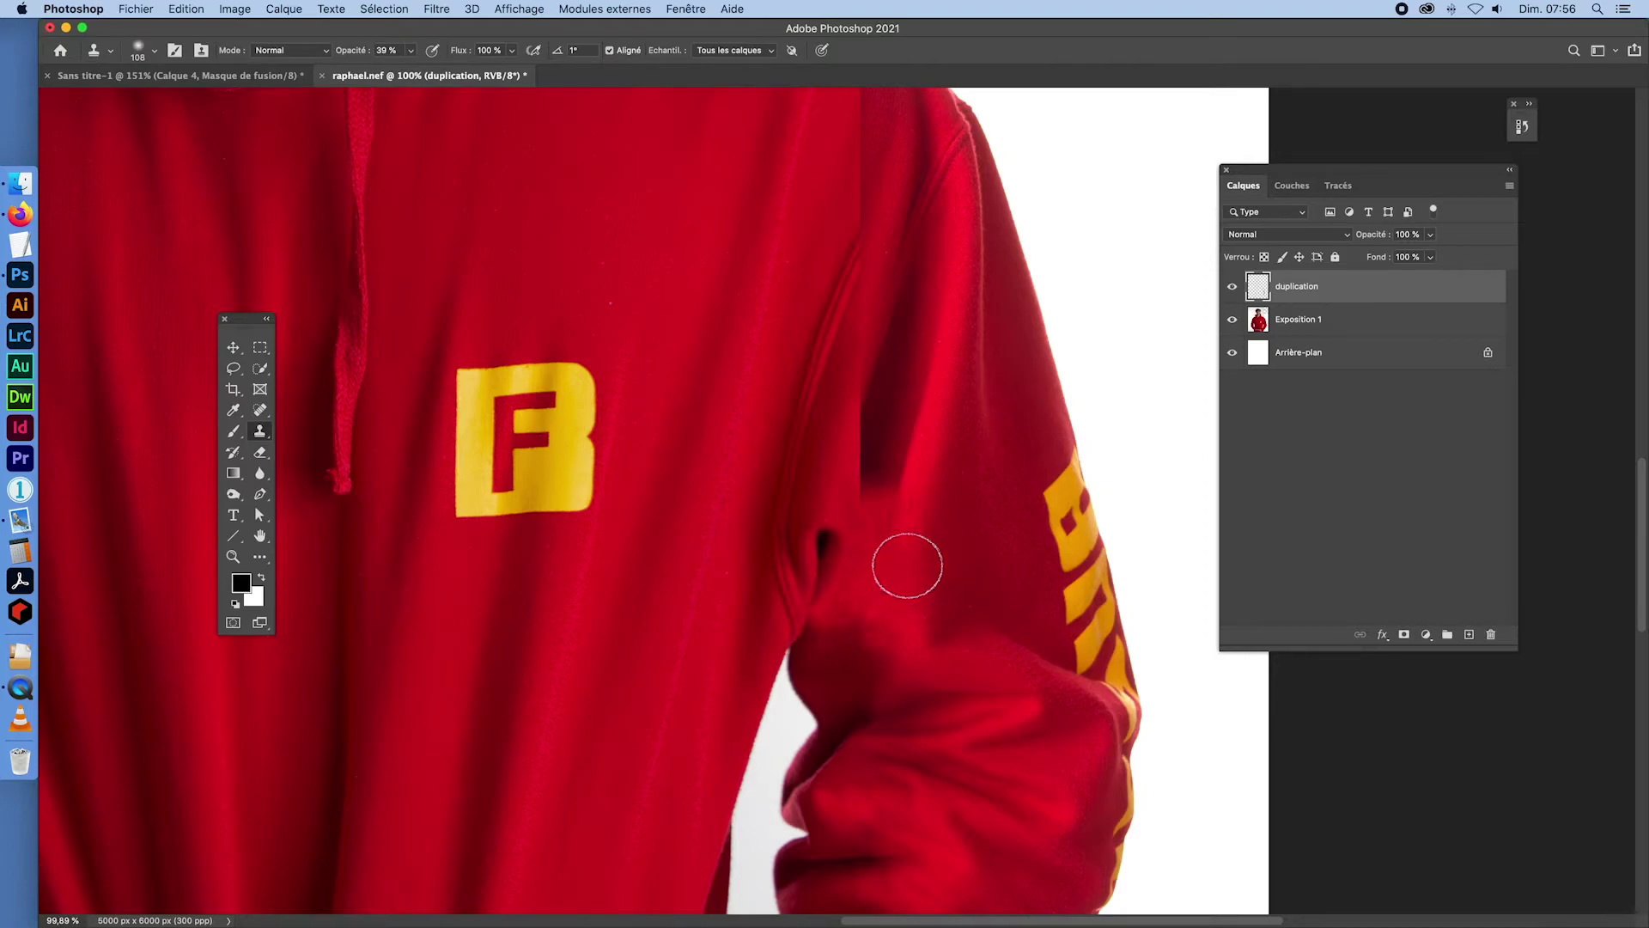
- Soften the hard edge of the dark shadow above the armpit by cloning adjacent sleeve fabric over it
left_click(905, 543, "alt")
mouse_move(881, 530)
left_mouse_down()
mouse_move(927, 524)
mouse_move(921, 467)
mouse_move(961, 335)
mouse_move(939, 383)
mouse_move(885, 420)
mouse_move(868, 493)
mouse_move(872, 446)
mouse_move(855, 424)
mouse_move(895, 398)
mouse_move(868, 422)
mouse_move(865, 460)
mouse_move(903, 390)
mouse_move(895, 367)
mouse_move(878, 473)
mouse_move(880, 417)
mouse_move(860, 454)
left_mouse_up()
left_click(884, 420, "alt")
left_click(889, 404, "alt")
left_click(881, 405, "alt")
left_click(896, 368, "alt")
left_click(880, 381, "alt")
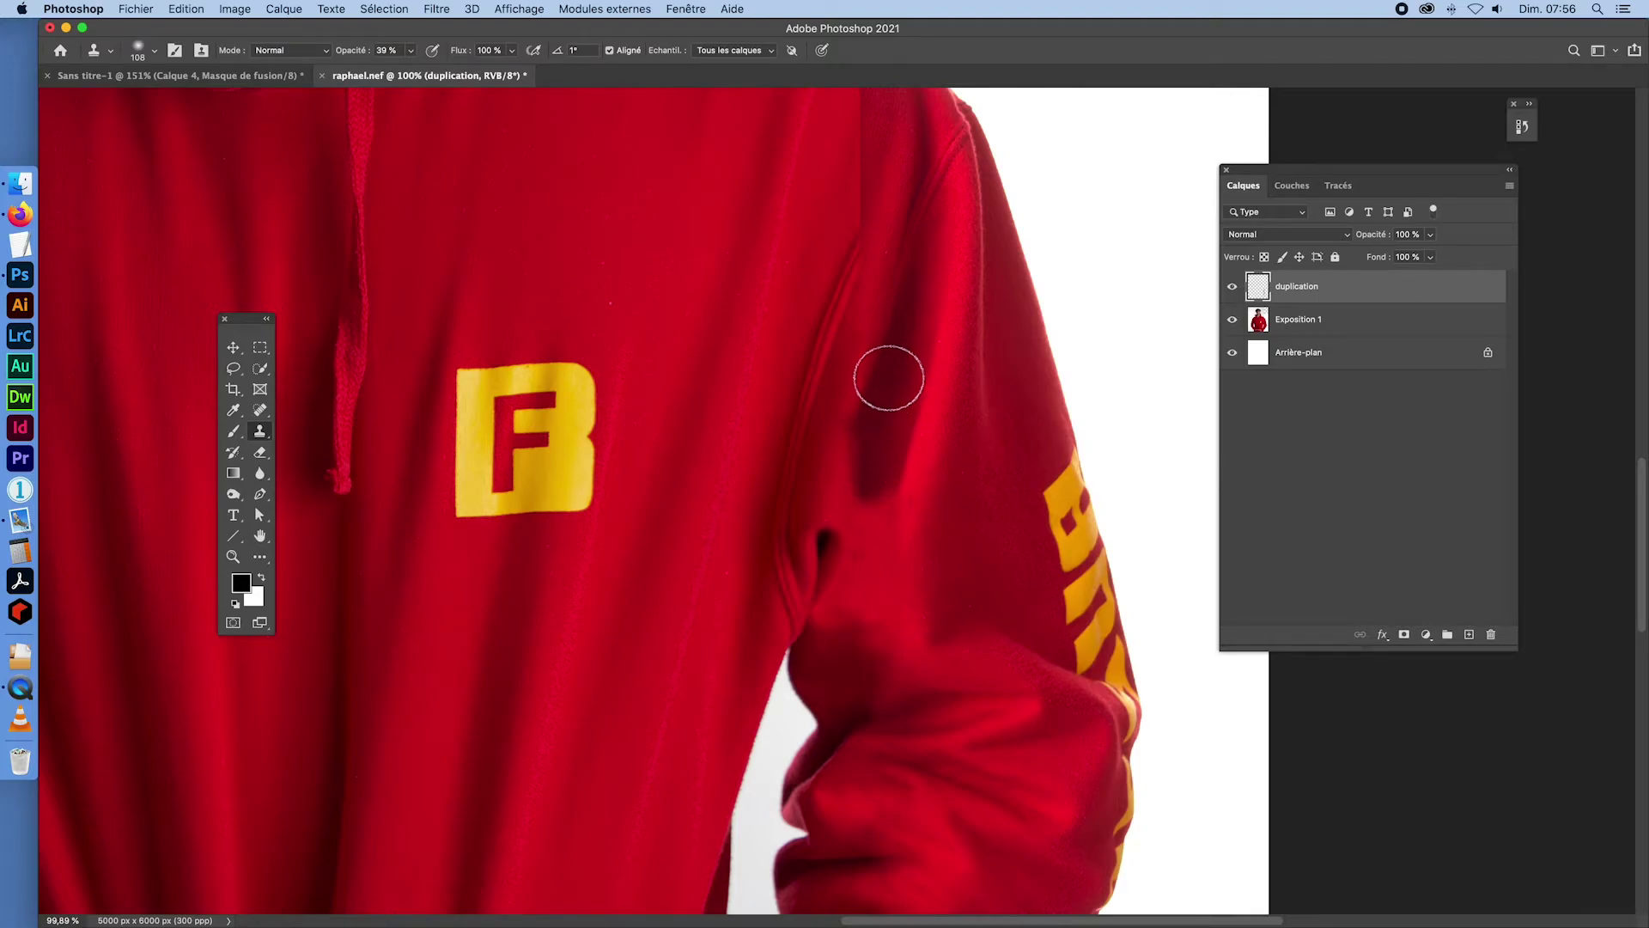
mouse_move(883, 394)
left_mouse_down()
mouse_move(860, 486)
mouse_move(866, 455)
left_mouse_up()
left_click(873, 447, "alt")
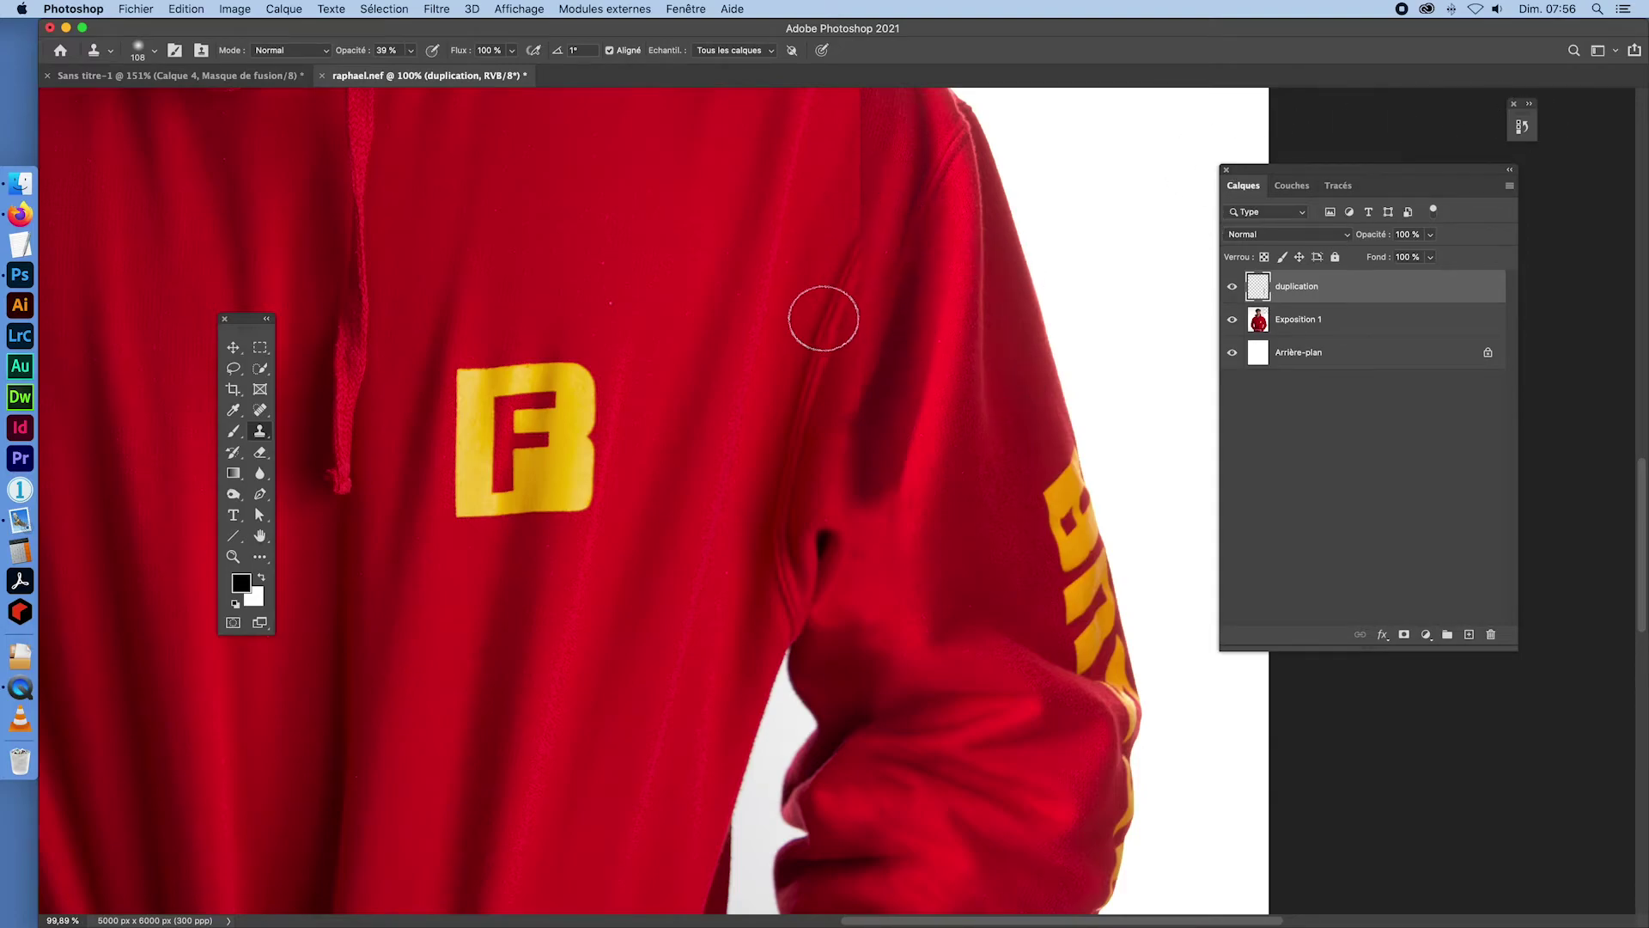
- Clone the armhole stitching up across the seam to the shoulder edge at 100 % opacity with a 97 px brush
left_click_drag(916, 354, 885, 483)
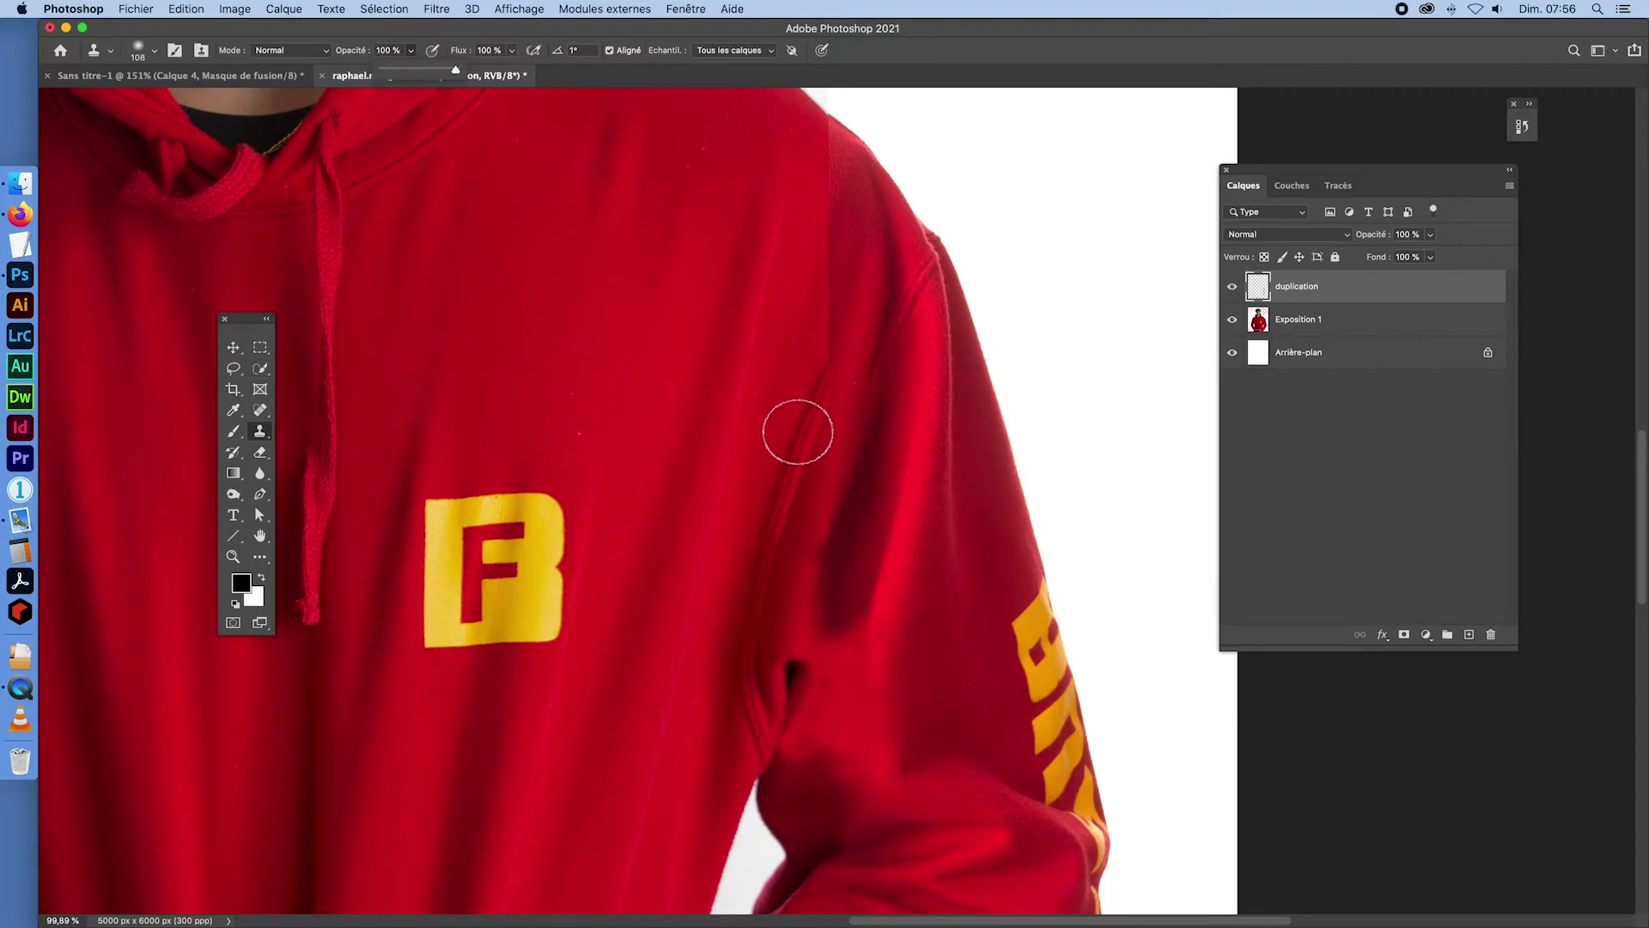
mouse_move(799, 443)
left_mouse_down()
mouse_move(868, 456)
mouse_move(808, 415)
left_mouse_up()
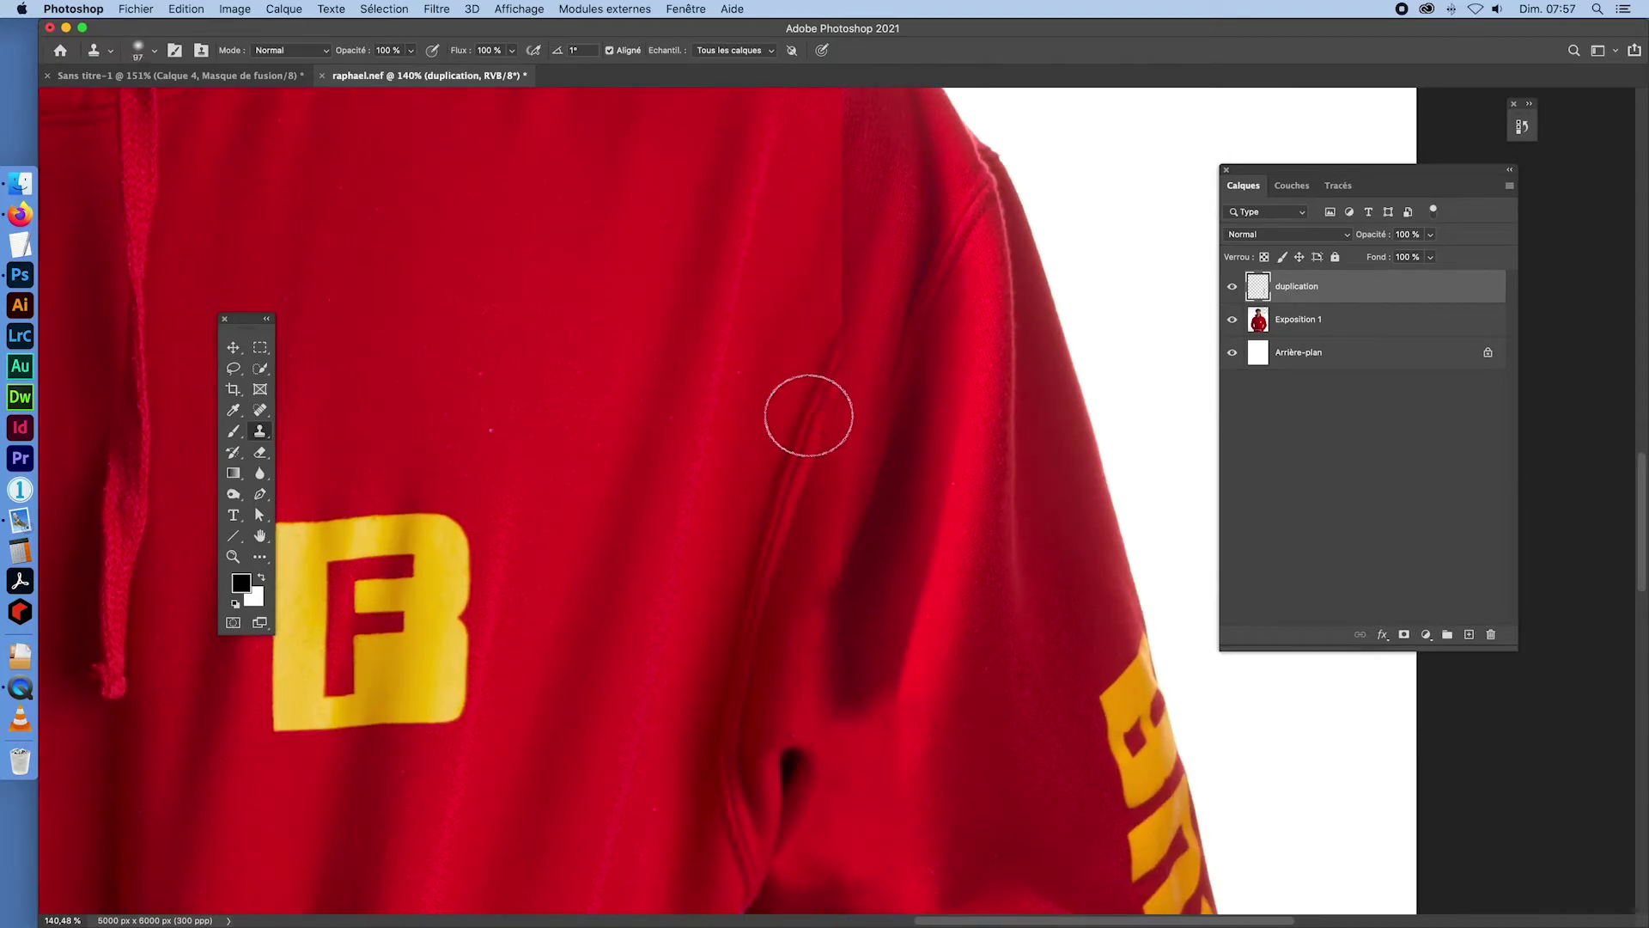
left_click(814, 412, "alt")
left_click(809, 398, "alt")
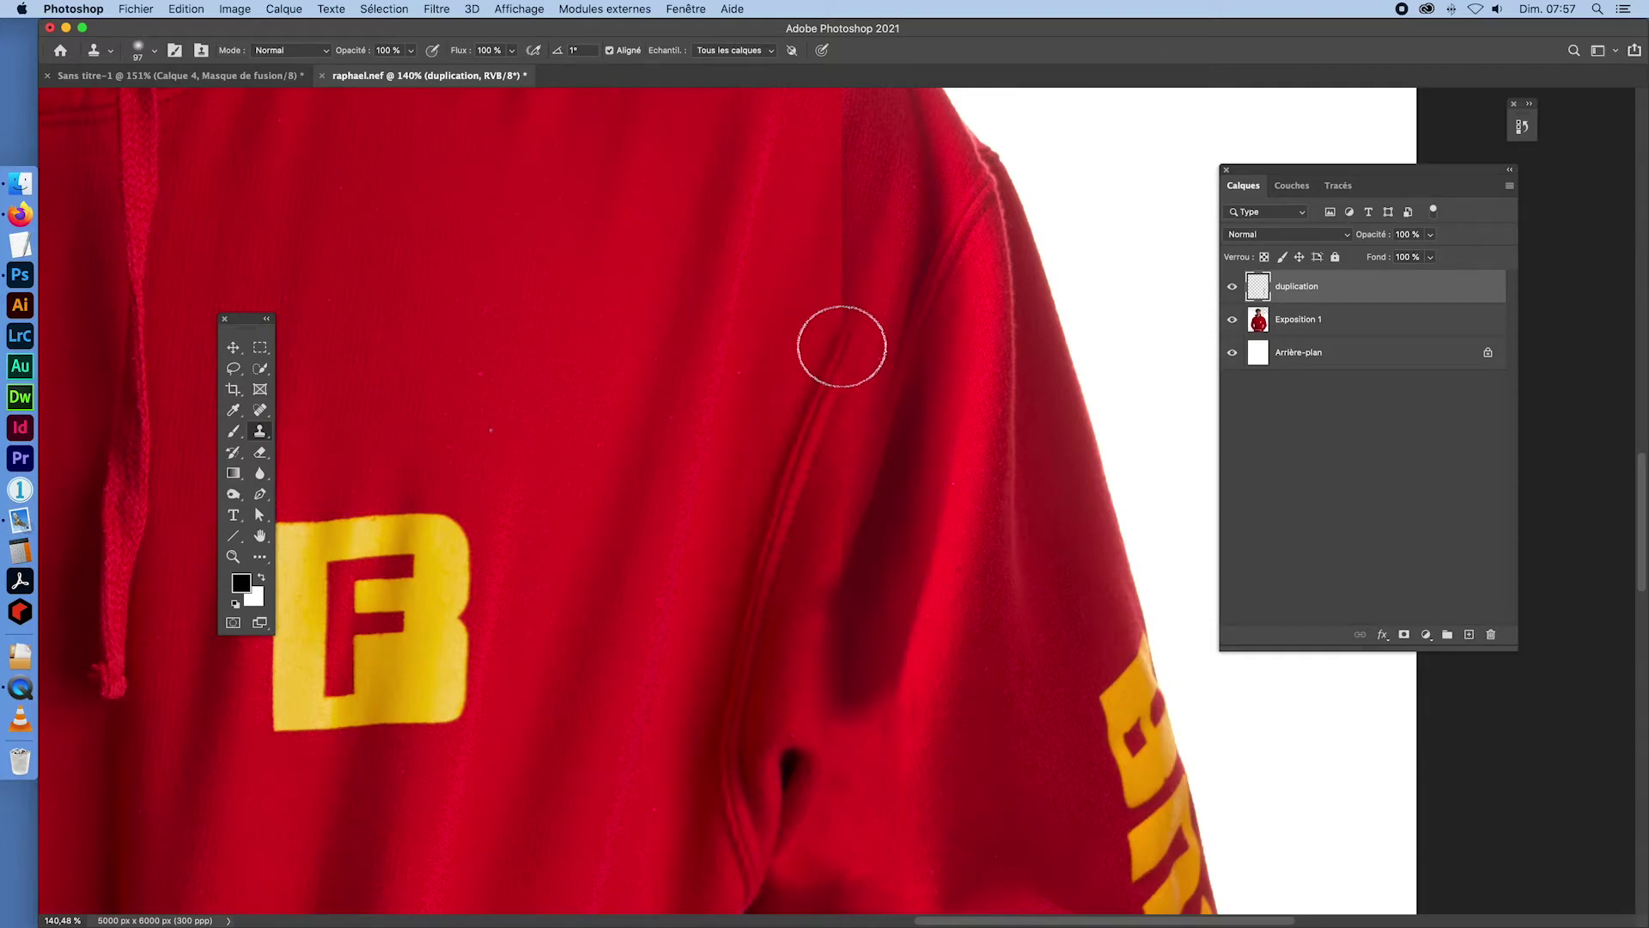
left_click_drag(842, 346, 915, 193)
left_click(915, 193)
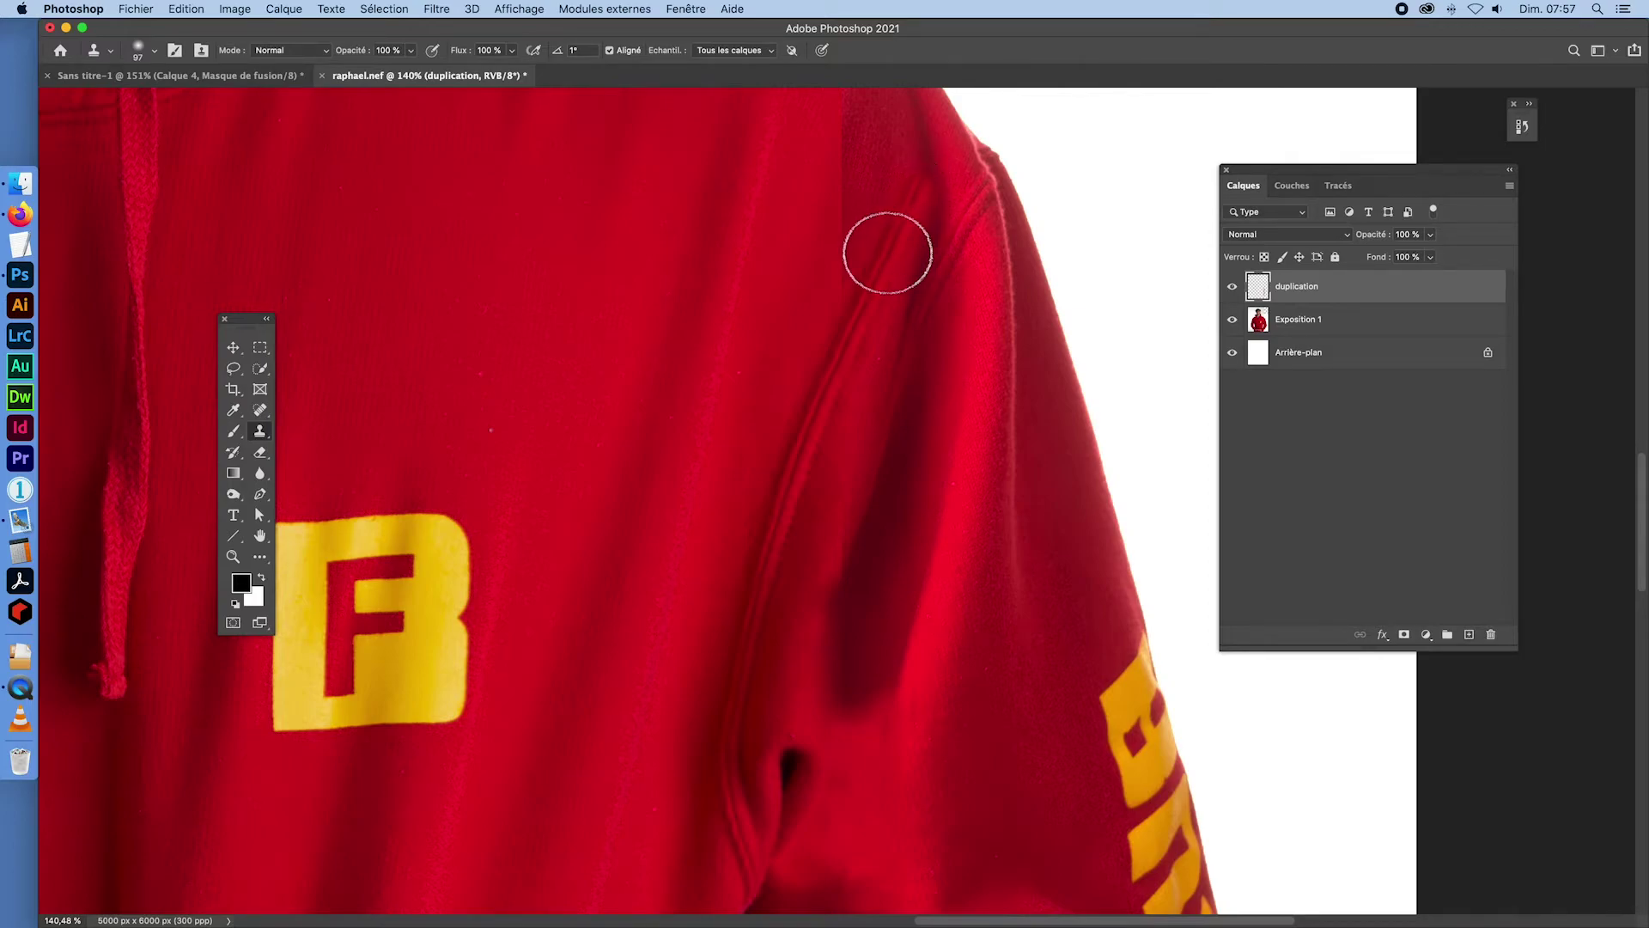
left_click(894, 235, "alt")
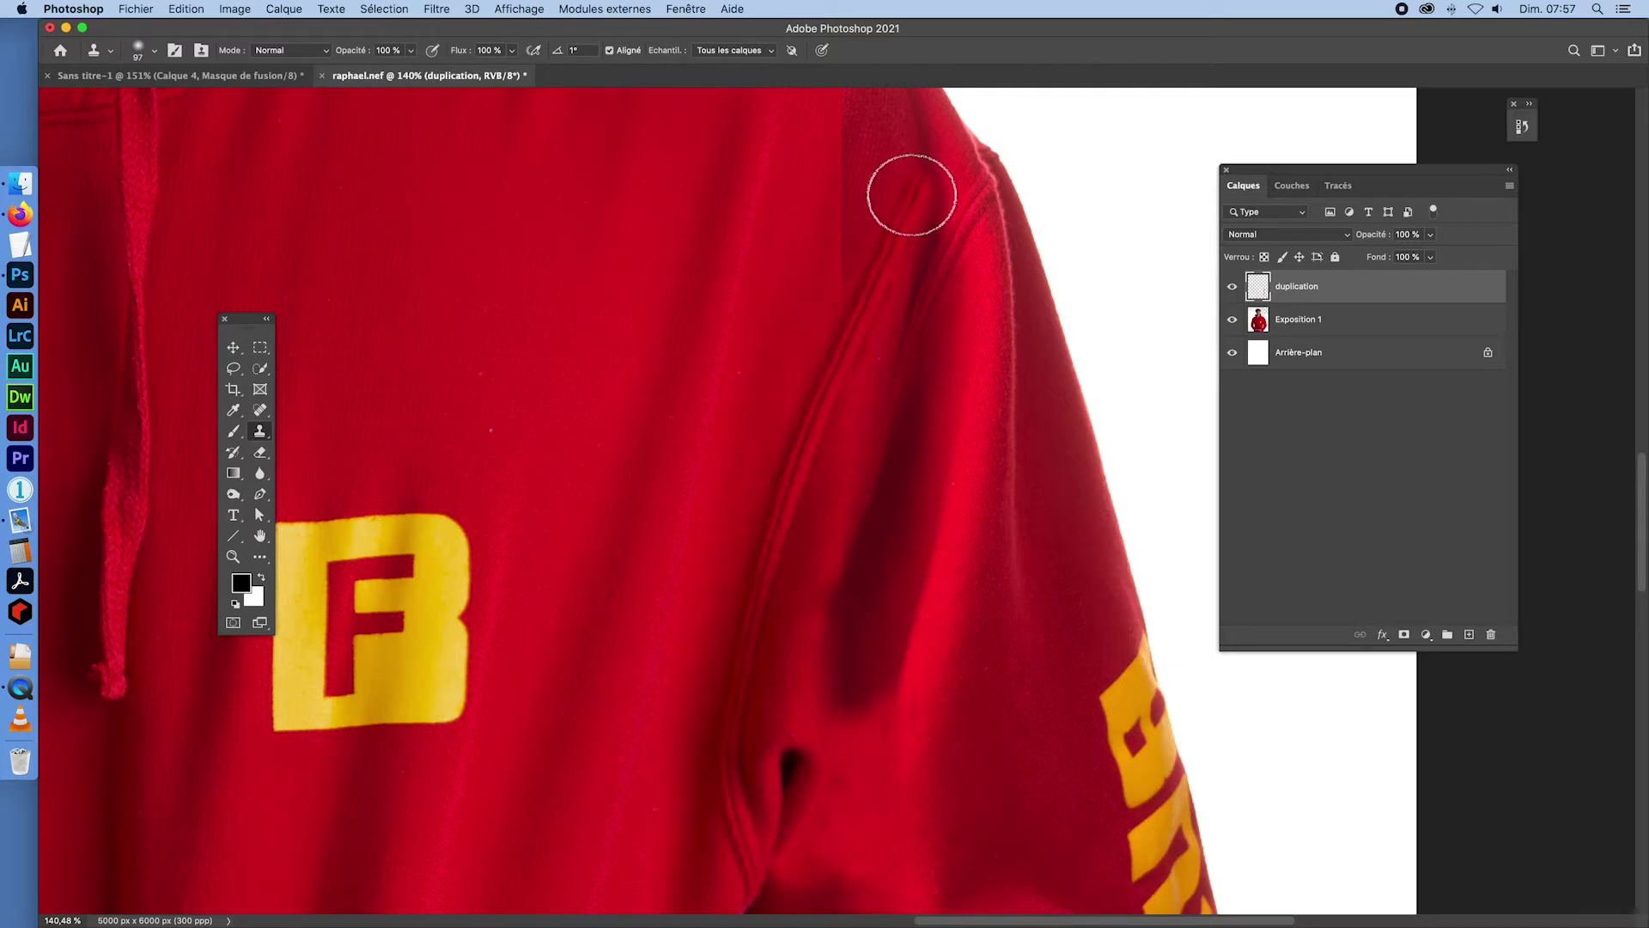
left_click_drag(913, 191, 942, 129)
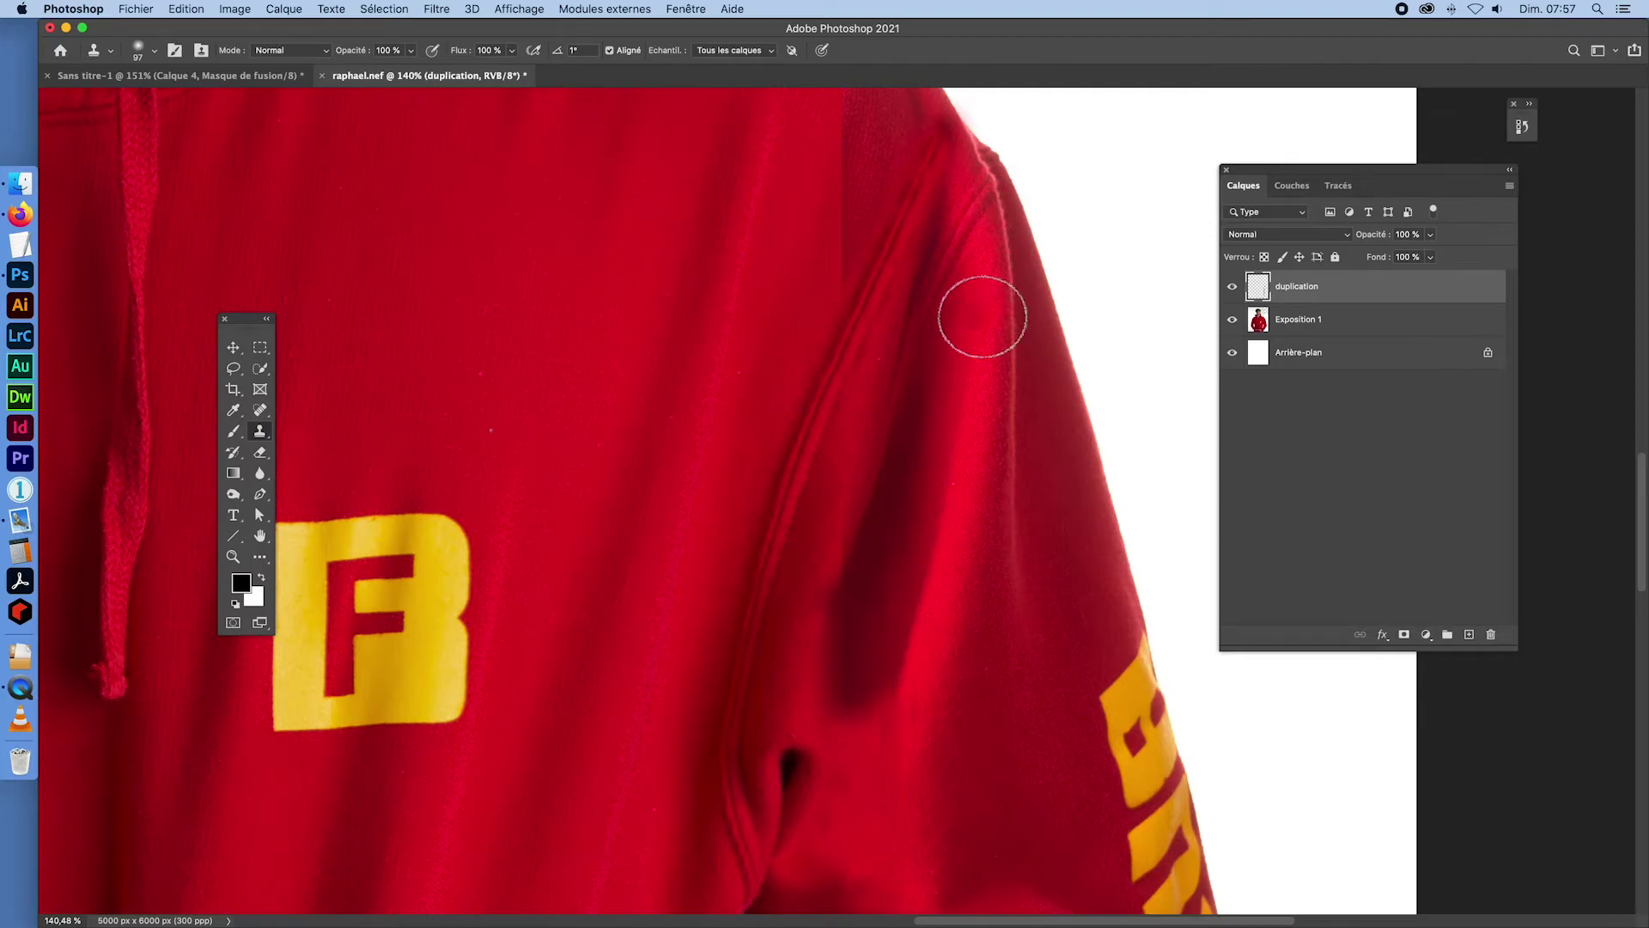
- Lower the clone opacity to 41 %, reduce the brush size and choose the Arrondi flou preset with 0 % hardness
left_click(413, 54)
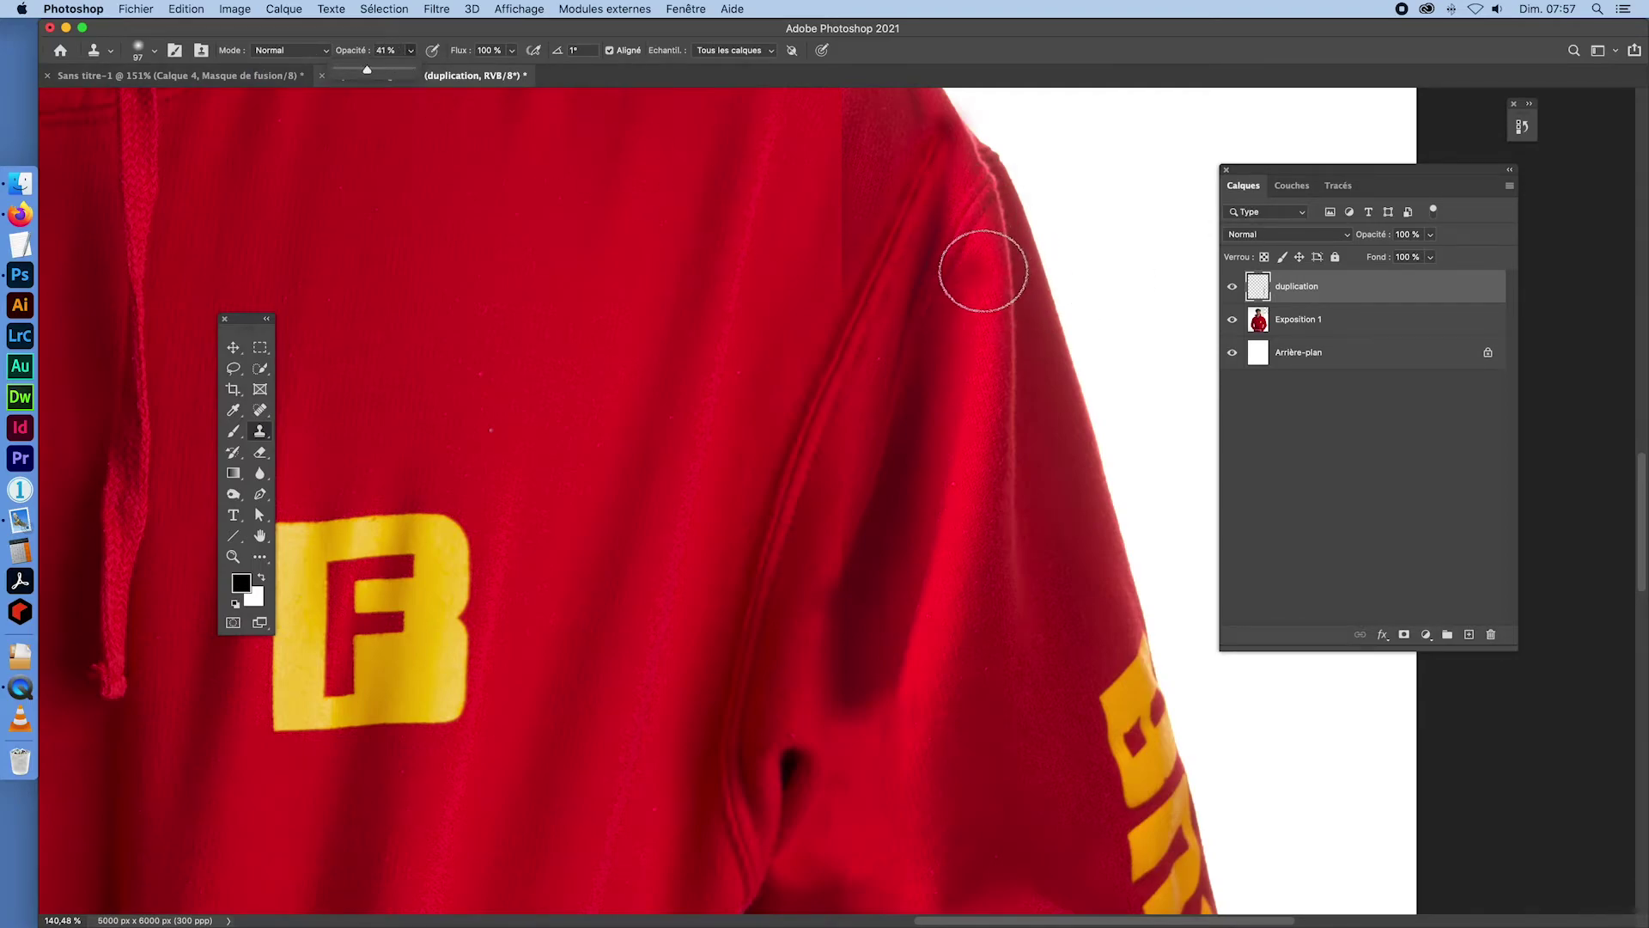
mouse_move(976, 257)
left_mouse_down()
mouse_move(960, 255)
mouse_move(980, 252)
left_mouse_up()
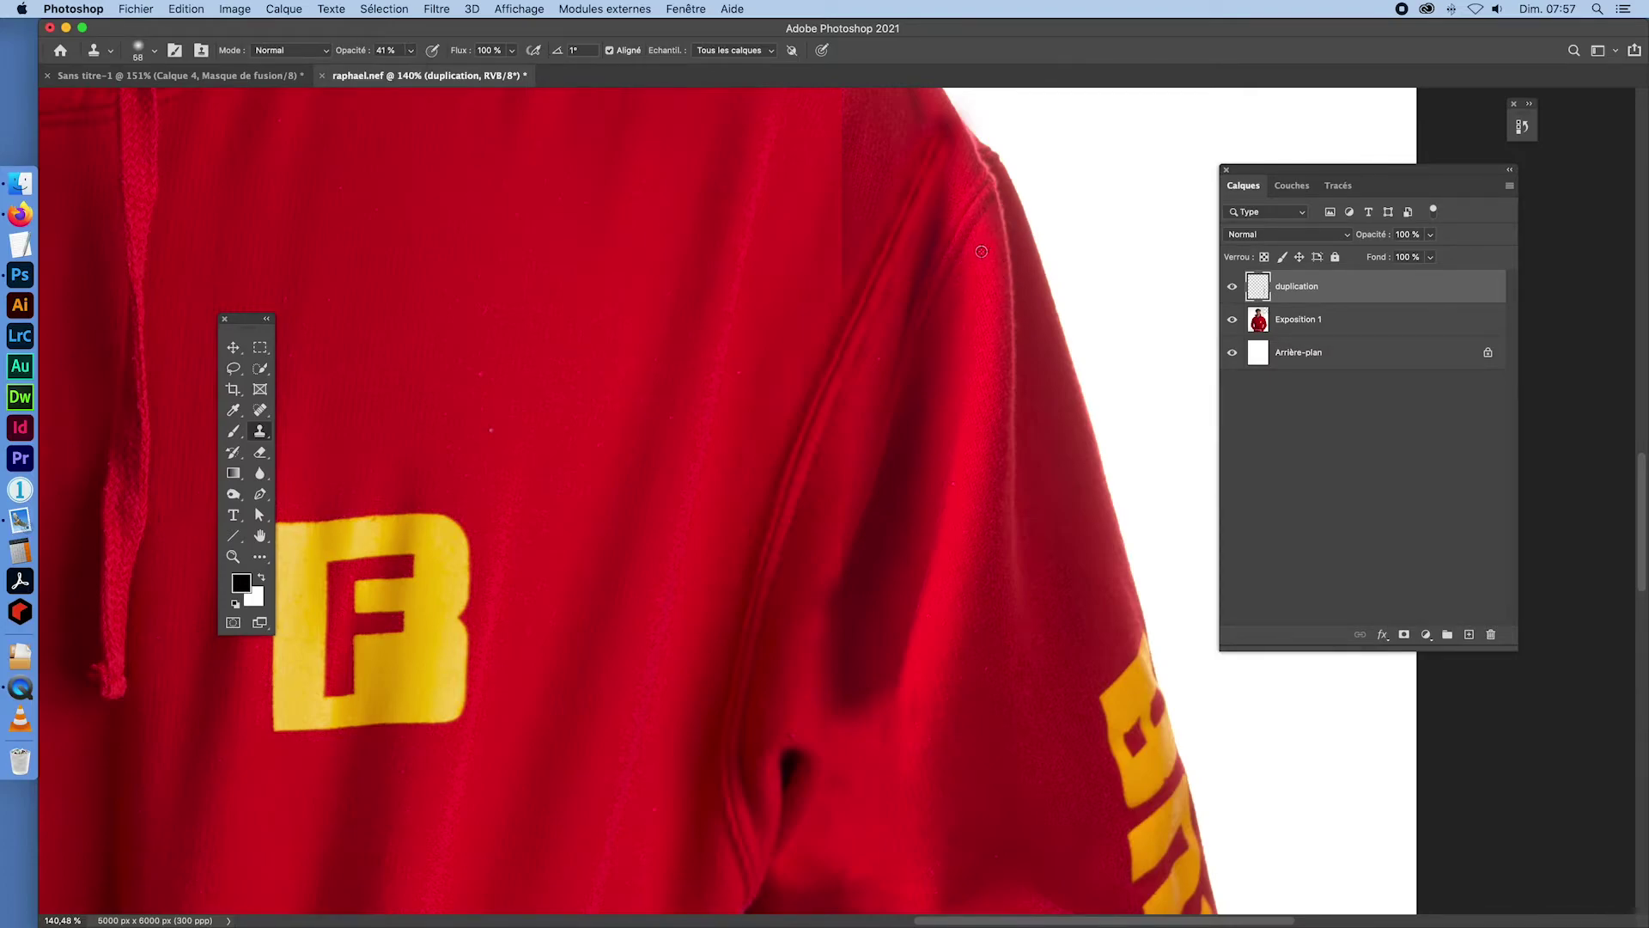
left_click(154, 53)
left_click(160, 268)
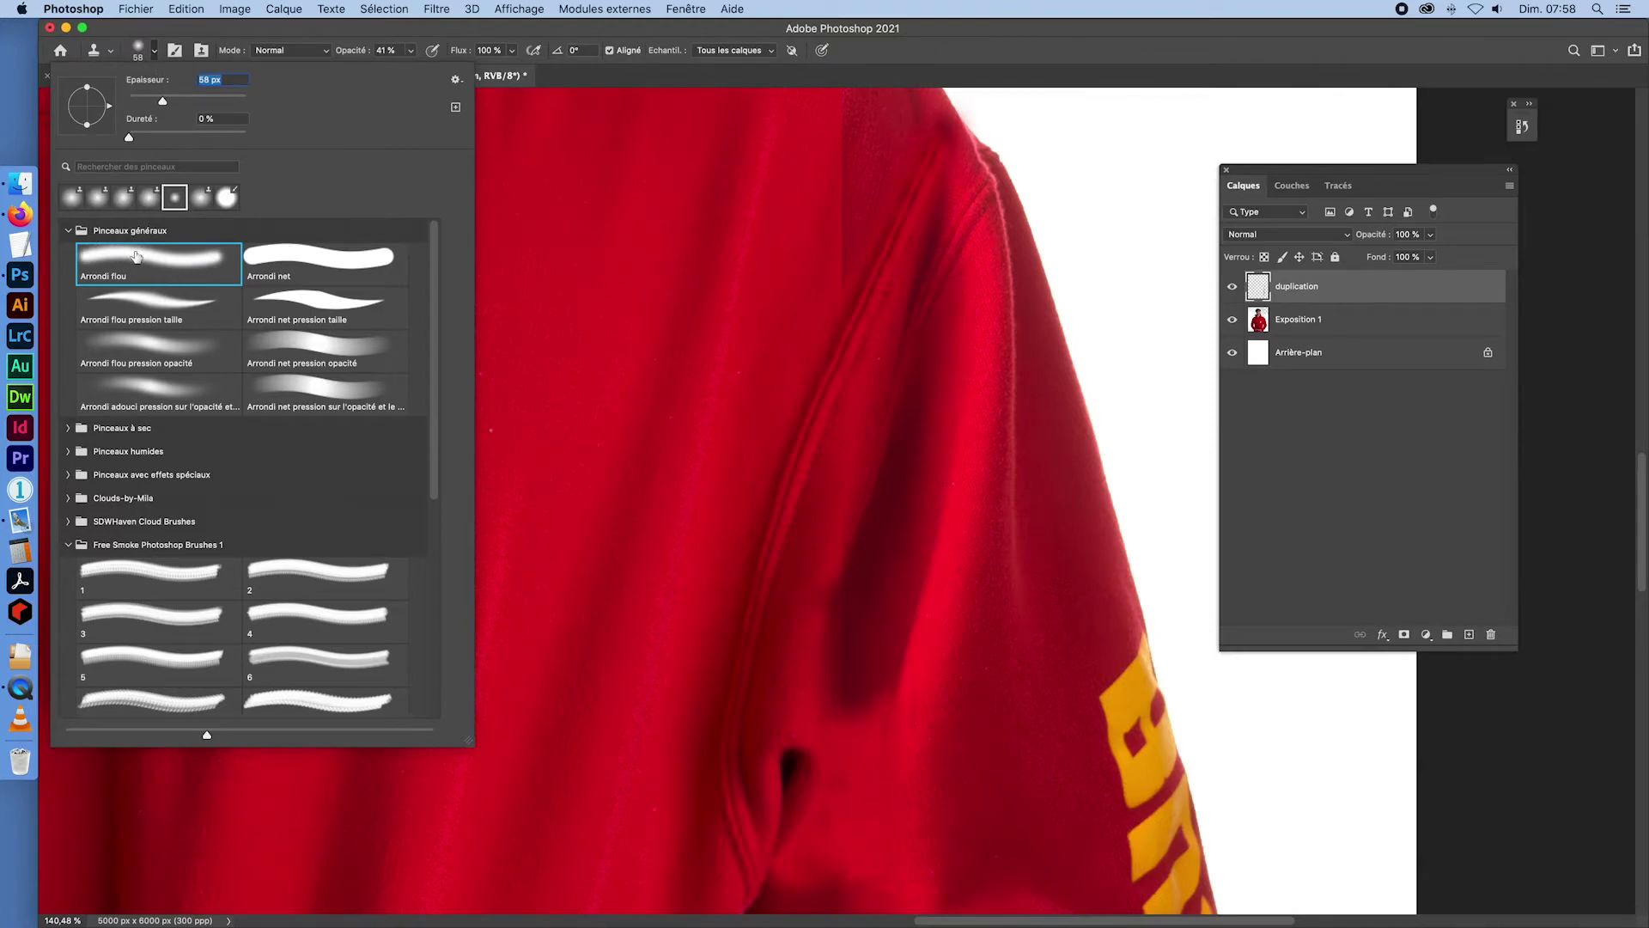
left_click(141, 54)
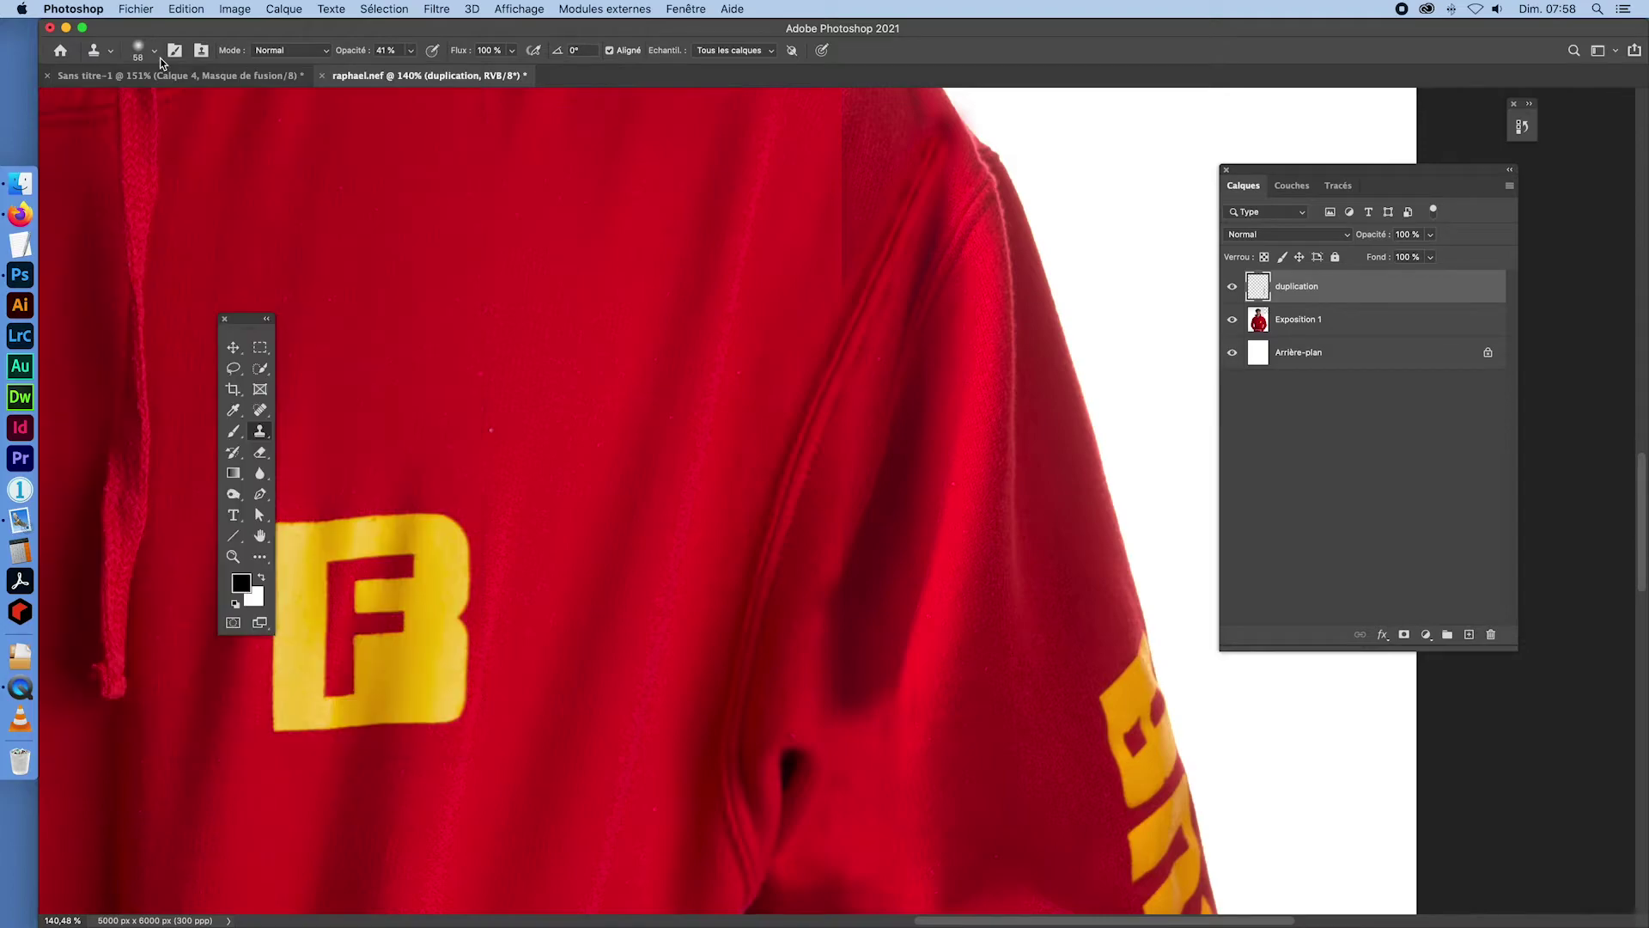
- Clone neighbouring fabric over the top of the sleeve beside the armhole stitching to blend the seam below the shoulder
left_click(137, 51)
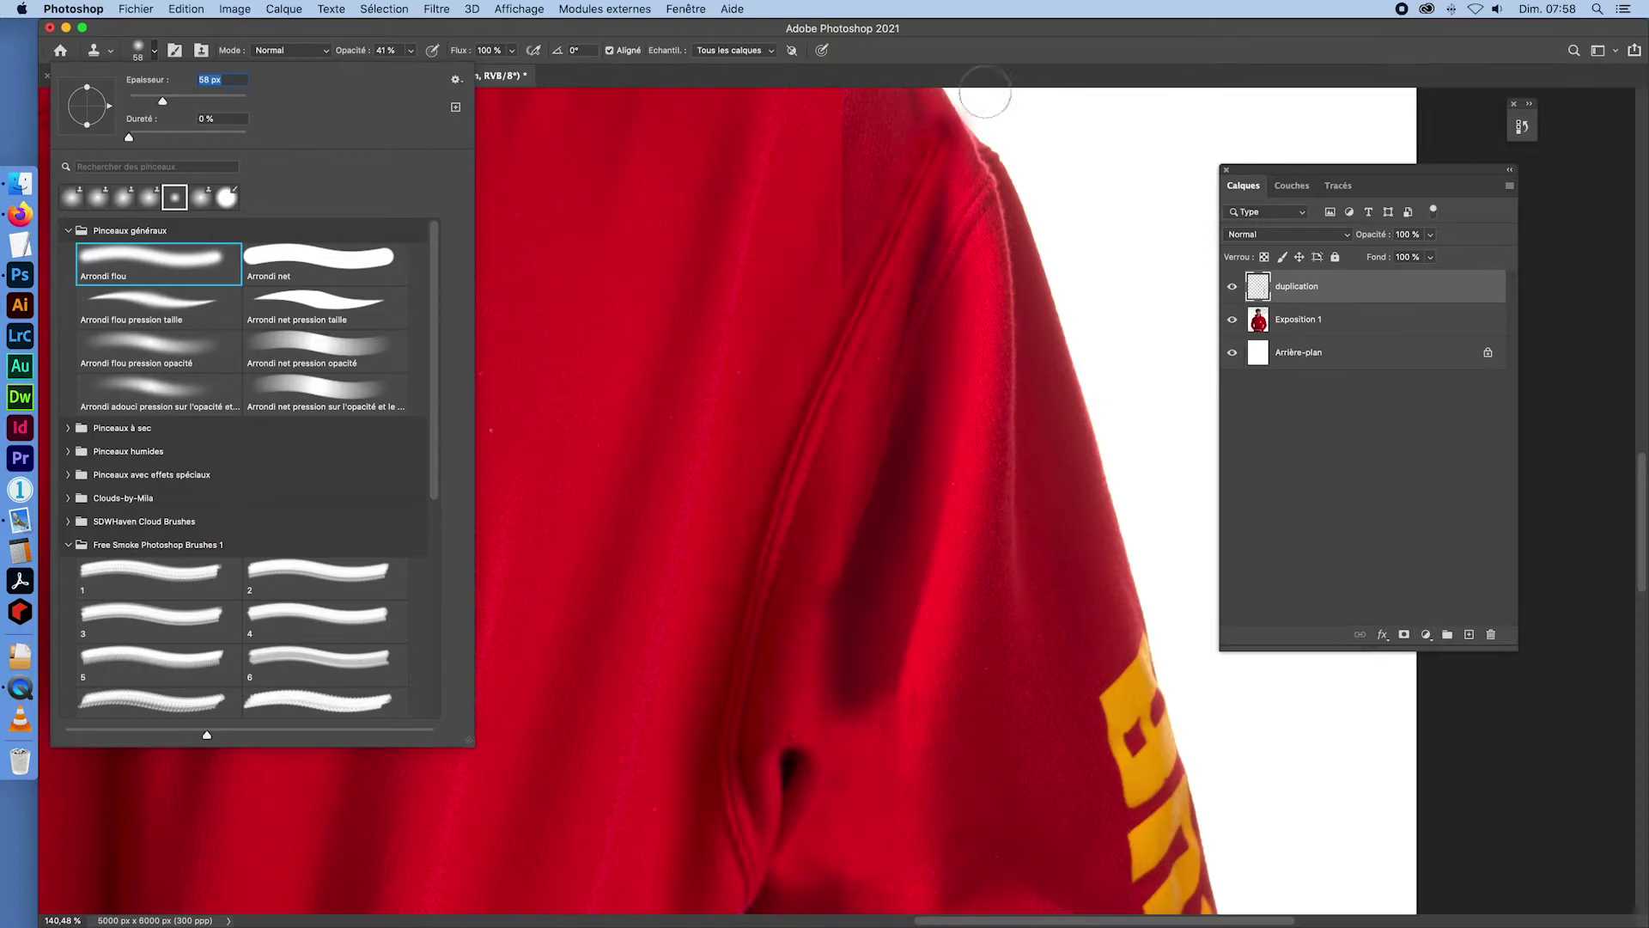
left_click(608, 73)
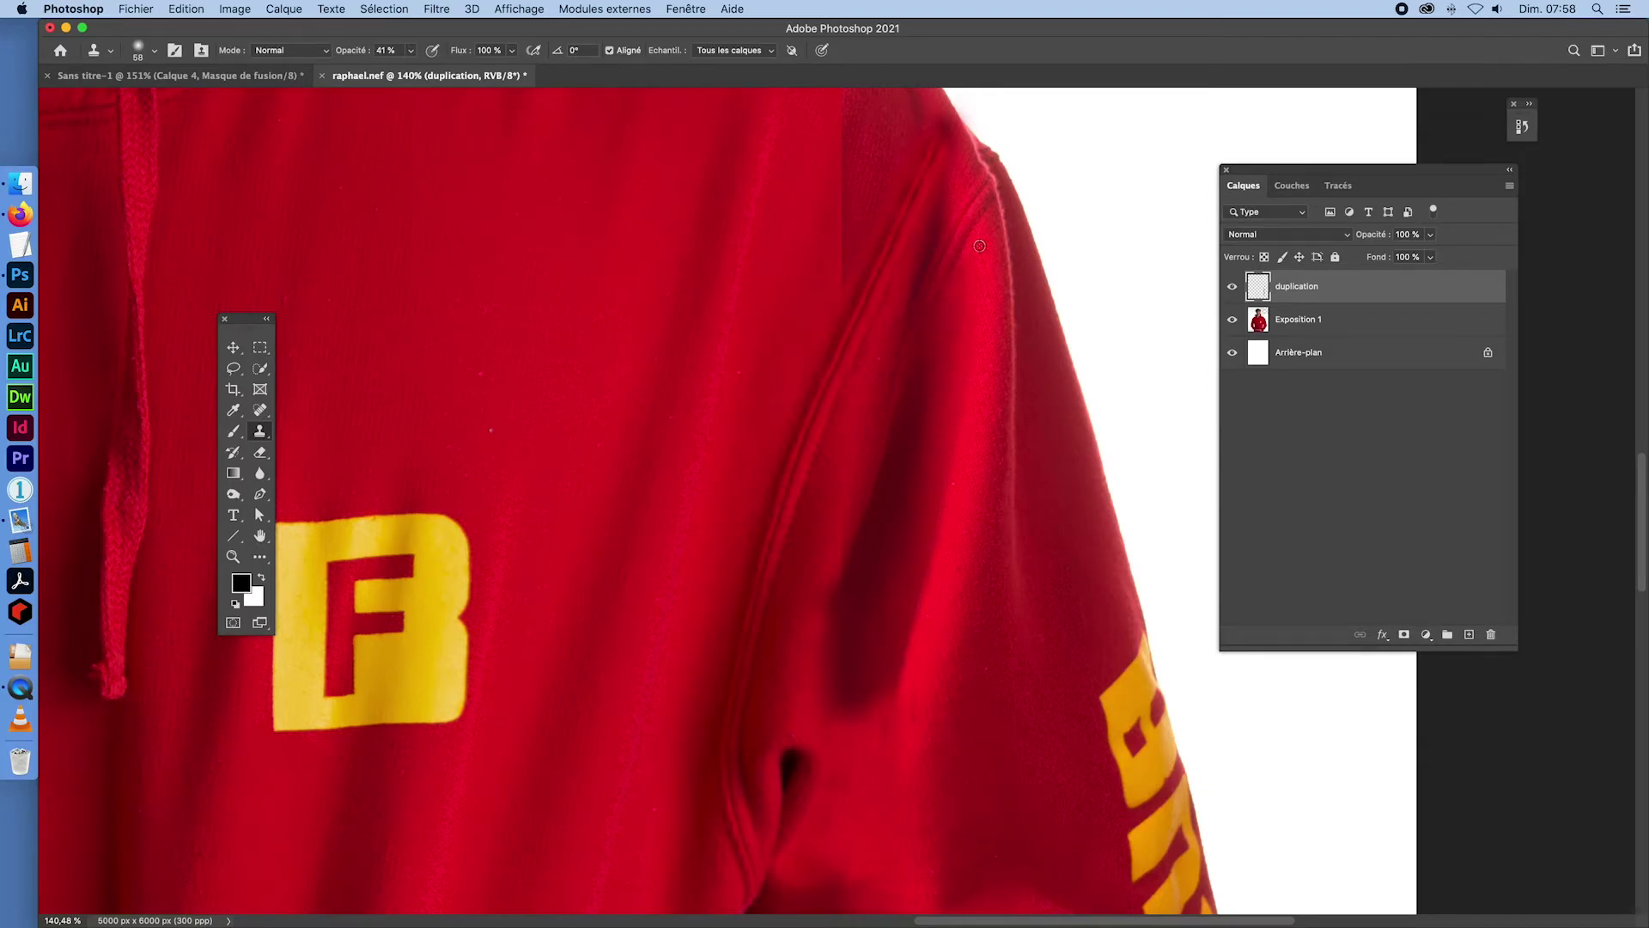
left_click(979, 245, "alt")
left_click(971, 208)
left_click_drag(952, 254, 942, 275)
mouse_move(959, 216)
left_mouse_down()
mouse_move(964, 309)
mouse_move(954, 289)
mouse_move(932, 335)
left_mouse_up()
left_click(970, 254, "alt")
left_click(963, 274, "alt")
mouse_move(949, 246)
left_mouse_down()
mouse_move(957, 221)
mouse_move(923, 344)
left_mouse_up()
left_click(947, 207, "alt")
left_click(943, 202, "alt")
left_click(933, 233, "alt")
- Clone brighter sleeve fabric along the edge of the long dark fold to soften its upper and middle part
left_click(955, 315, "alt")
left_click_drag(949, 346, 945, 396)
left_click(967, 281, "alt")
left_click_drag(969, 325, 941, 541)
left_click(985, 356, "alt")
mouse_move(964, 334)
left_mouse_down()
mouse_move(943, 470)
mouse_move(945, 450)
left_mouse_up()
mouse_move(979, 334)
left_mouse_down()
mouse_move(944, 430)
mouse_move(966, 295)
mouse_move(961, 483)
mouse_move(971, 399)
mouse_move(946, 509)
mouse_move(931, 473)
mouse_move(887, 604)
left_mouse_up()
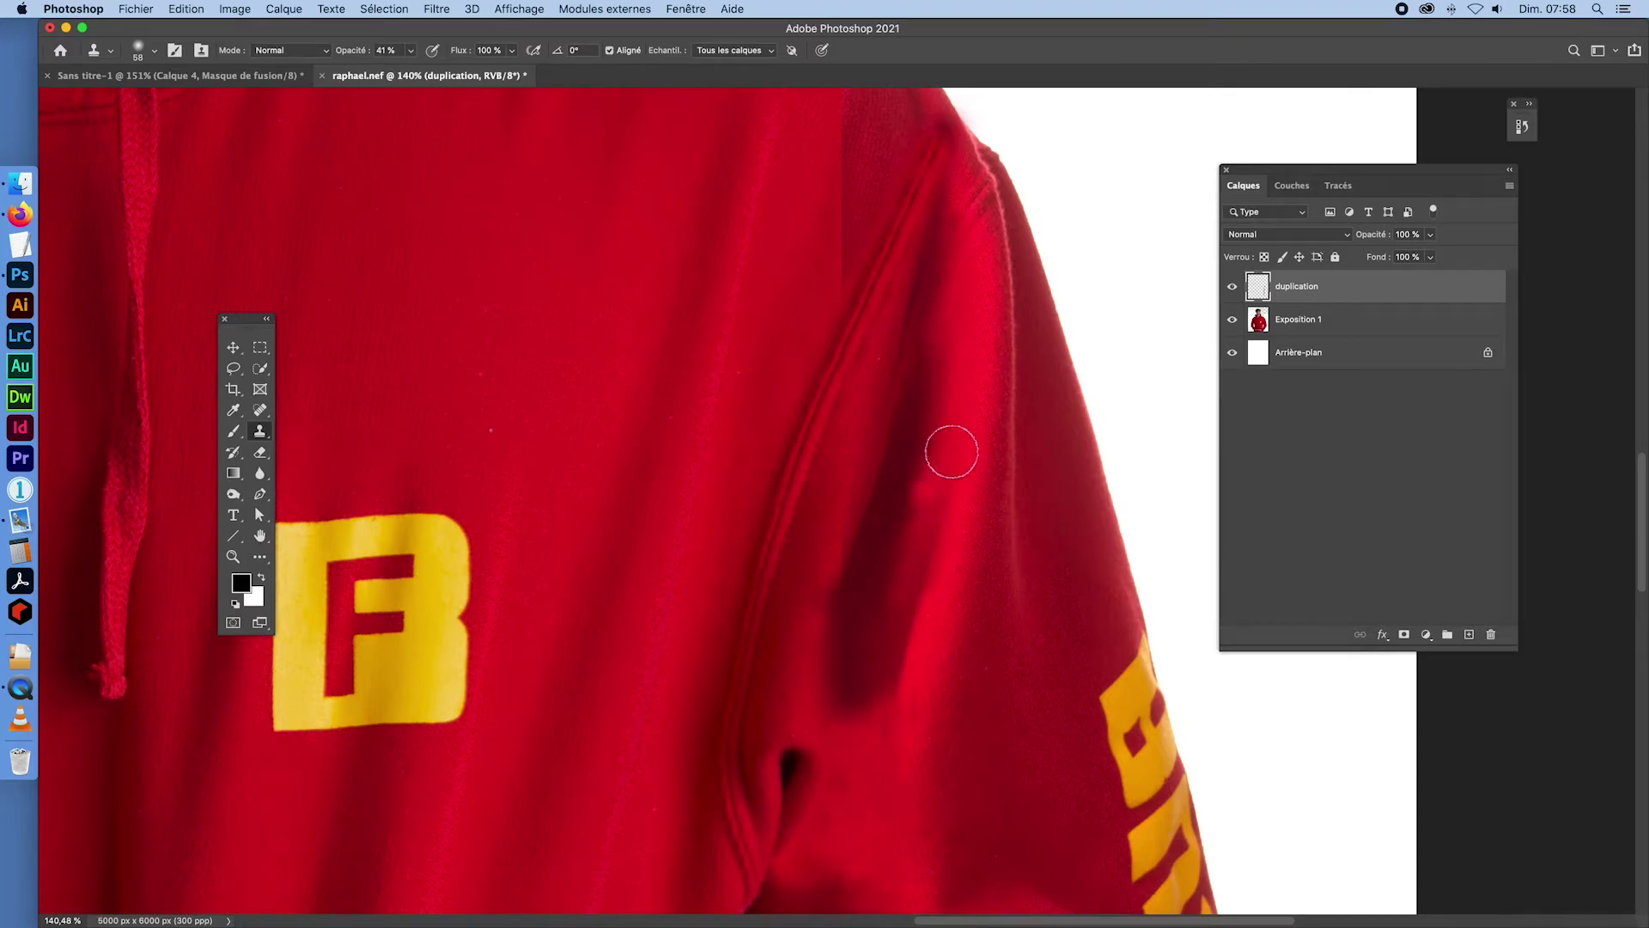
- Soften the lower edge of the dark sleeve fold above the armpit by cloning adjacent fabric, undoing one unwanted stroke
left_click(977, 369, "alt")
left_click_drag(942, 487, 905, 600)
left_click(960, 413, "alt")
mouse_move(938, 541)
left_mouse_down()
mouse_move(863, 689)
mouse_move(889, 663)
mouse_move(873, 707)
left_mouse_up()
left_click(969, 486, "alt")
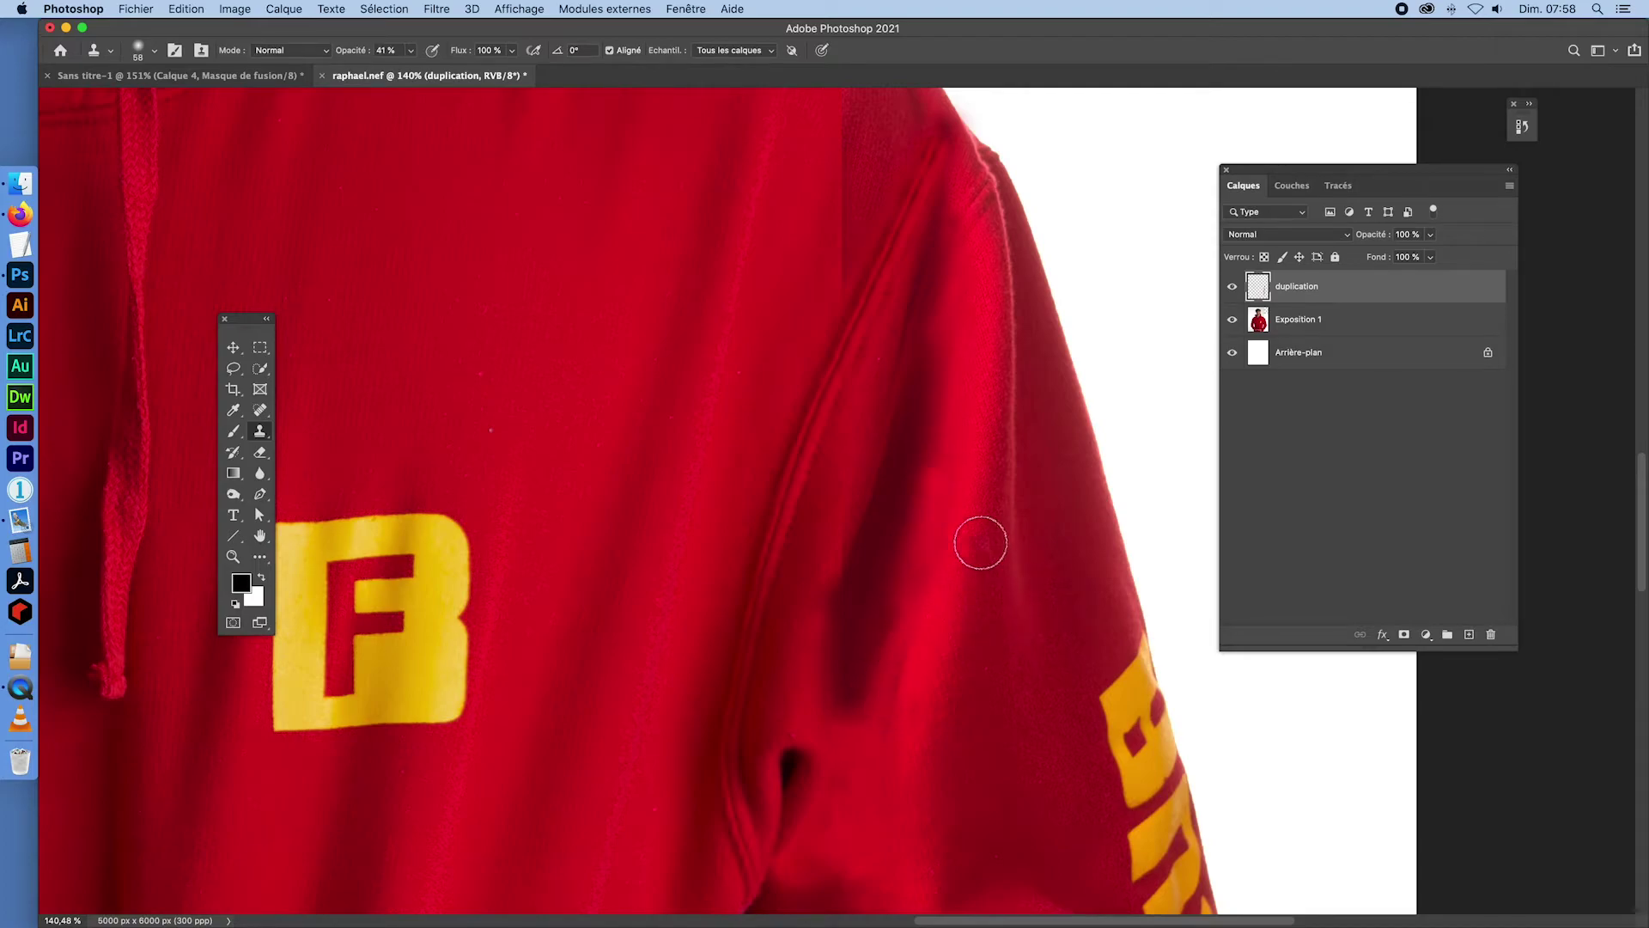
left_click(980, 544, "alt")
left_click_drag(898, 569, 886, 609)
key("super+z")
left_click_drag(900, 679, 894, 698)
- Retouch the shoulder end of the armhole stitching with a 30 px clone brush, using fabric sampled close by
left_click(985, 250, "alt")
mouse_move(973, 214)
left_mouse_down()
mouse_move(993, 263)
mouse_move(965, 221)
left_mouse_up()
left_click(984, 250, "alt")
left_click_drag(961, 159, 949, 160)
left_click_drag(978, 186, 983, 190)
mouse_move(991, 195)
left_mouse_down()
mouse_move(976, 149)
mouse_move(993, 180)
left_mouse_up()
left_click(959, 155, "alt")
left_click(1000, 224, "alt")
left_click_drag(986, 188, 993, 186)
- Clone chest fabric over the straight vertical seam between chest and shoulder with a 109 px brush
key("super+0")
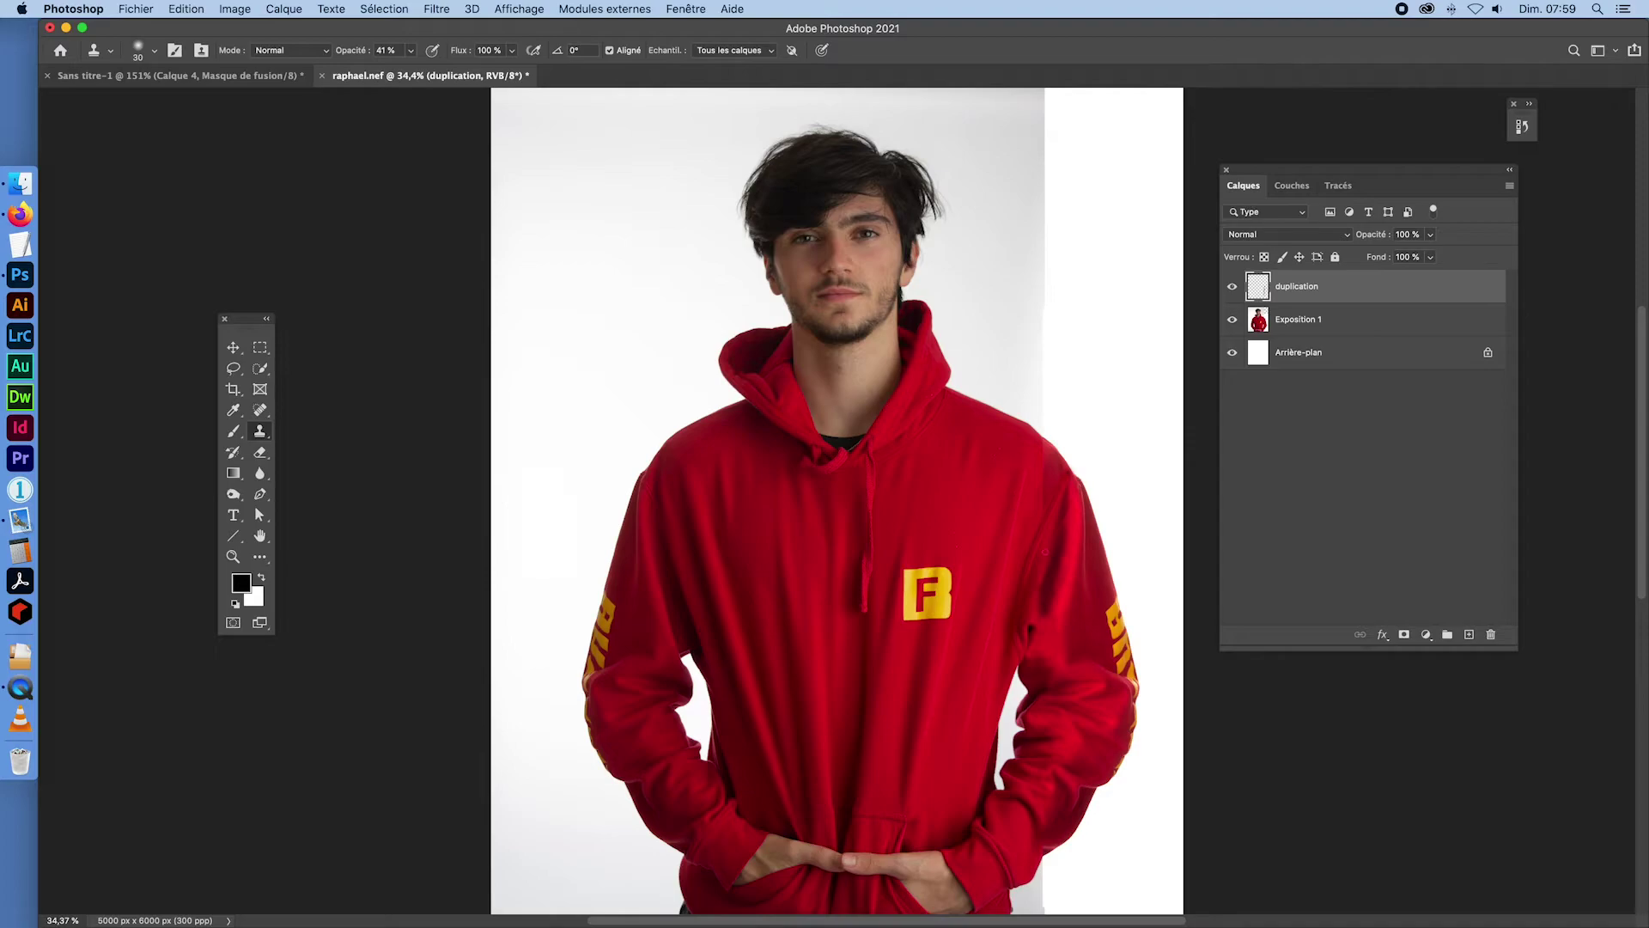
key("super+space")
left_click_drag(1039, 476, 1126, 554)
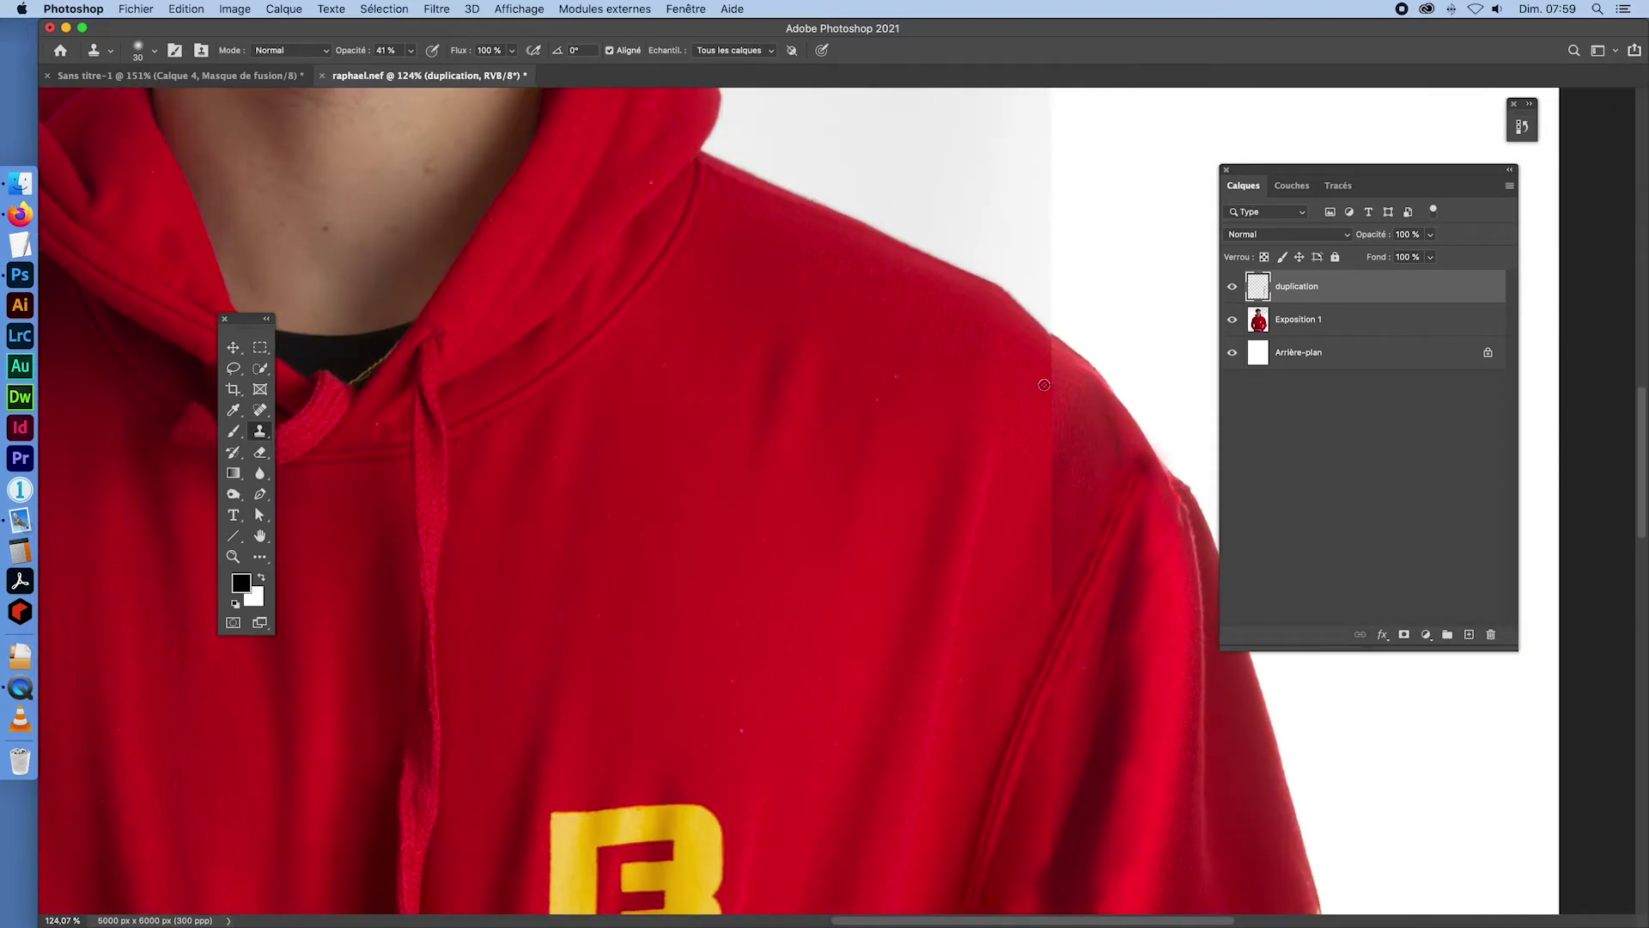
mouse_move(925, 382)
left_mouse_down()
mouse_move(1055, 411)
mouse_move(1034, 381)
mouse_move(1035, 592)
left_mouse_up()
left_click(1021, 379, "alt")
left_click(1016, 552, "alt")
left_click(1021, 553, "alt")
left_click(1039, 565, "alt")
mouse_move(1051, 536)
left_mouse_down()
mouse_move(1051, 467)
mouse_move(1073, 451)
mouse_move(1056, 541)
mouse_move(1069, 501)
left_mouse_up()
left_click(1026, 505, "alt")
left_click(1033, 450, "alt")
mouse_move(1088, 433)
left_mouse_down()
mouse_move(1100, 445)
mouse_move(1068, 413)
mouse_move(1097, 438)
left_mouse_up()
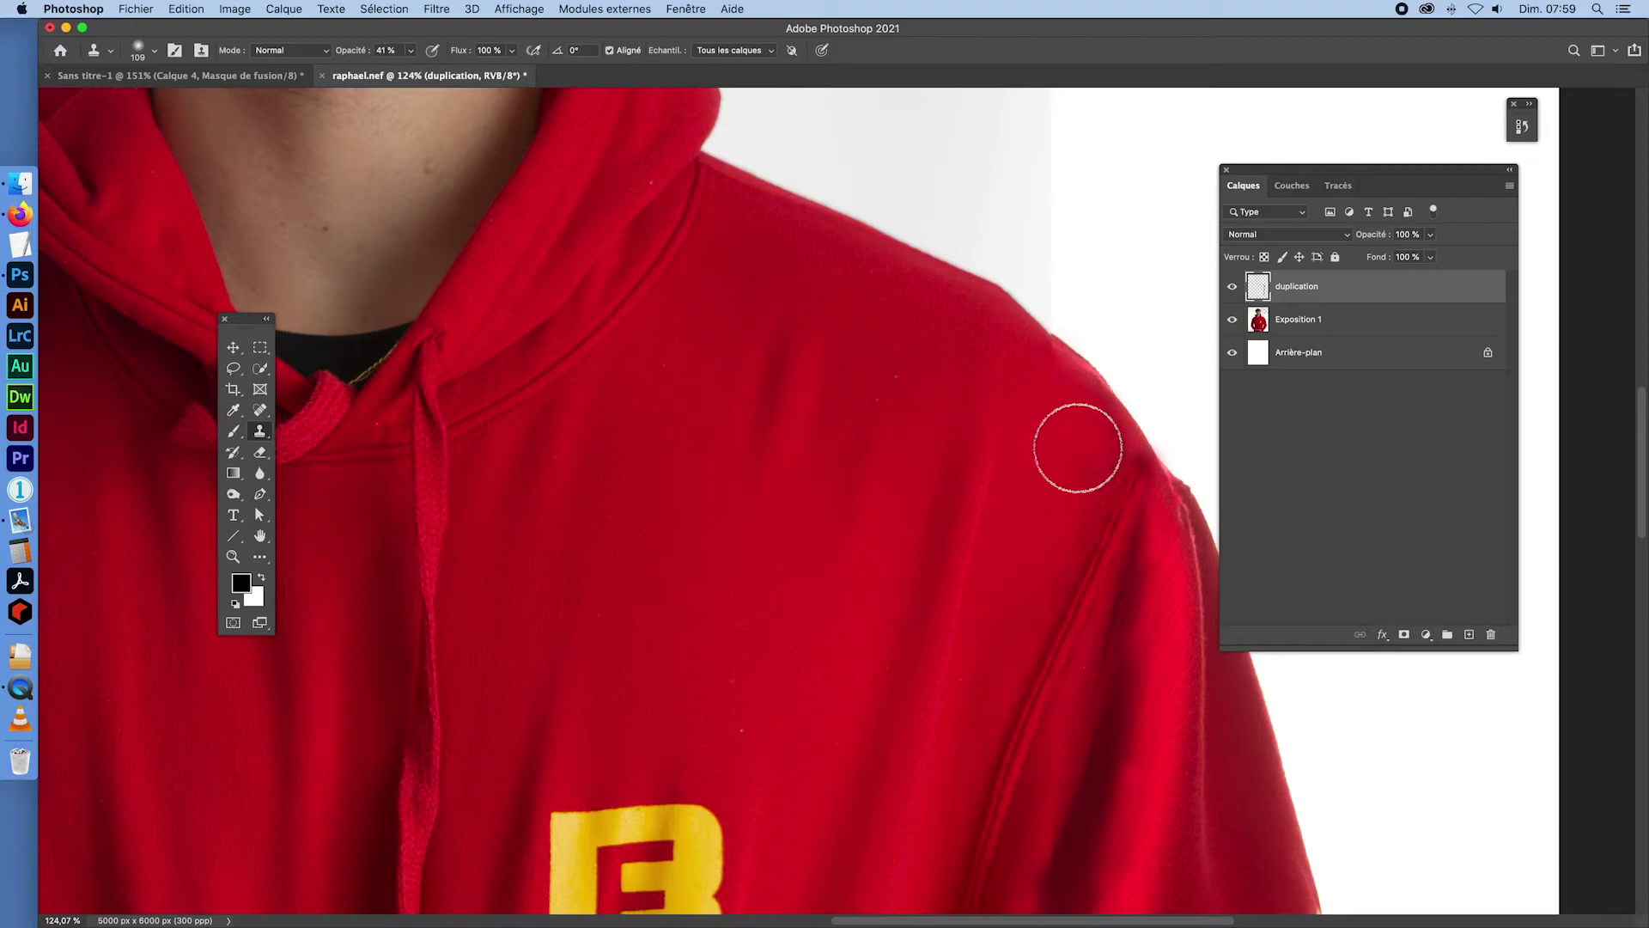
- Blend the dark area of the sleeve below the armpit with a 76 px clone brush and check the forearm
key("super+0")
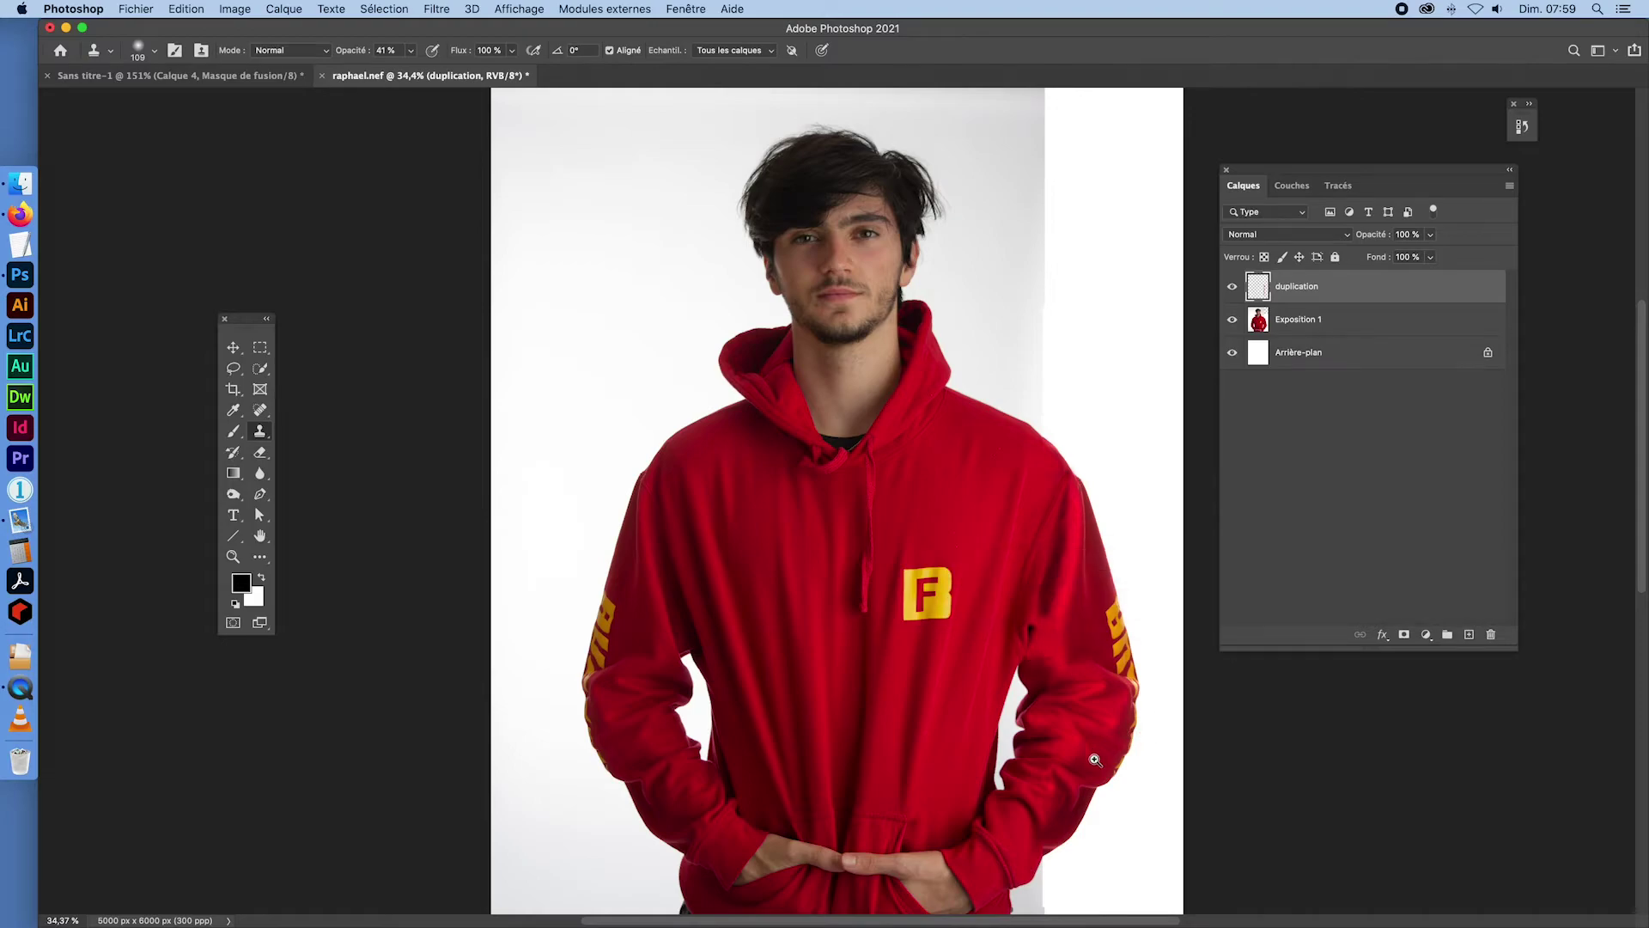
left_click_drag(1088, 758, 1194, 785)
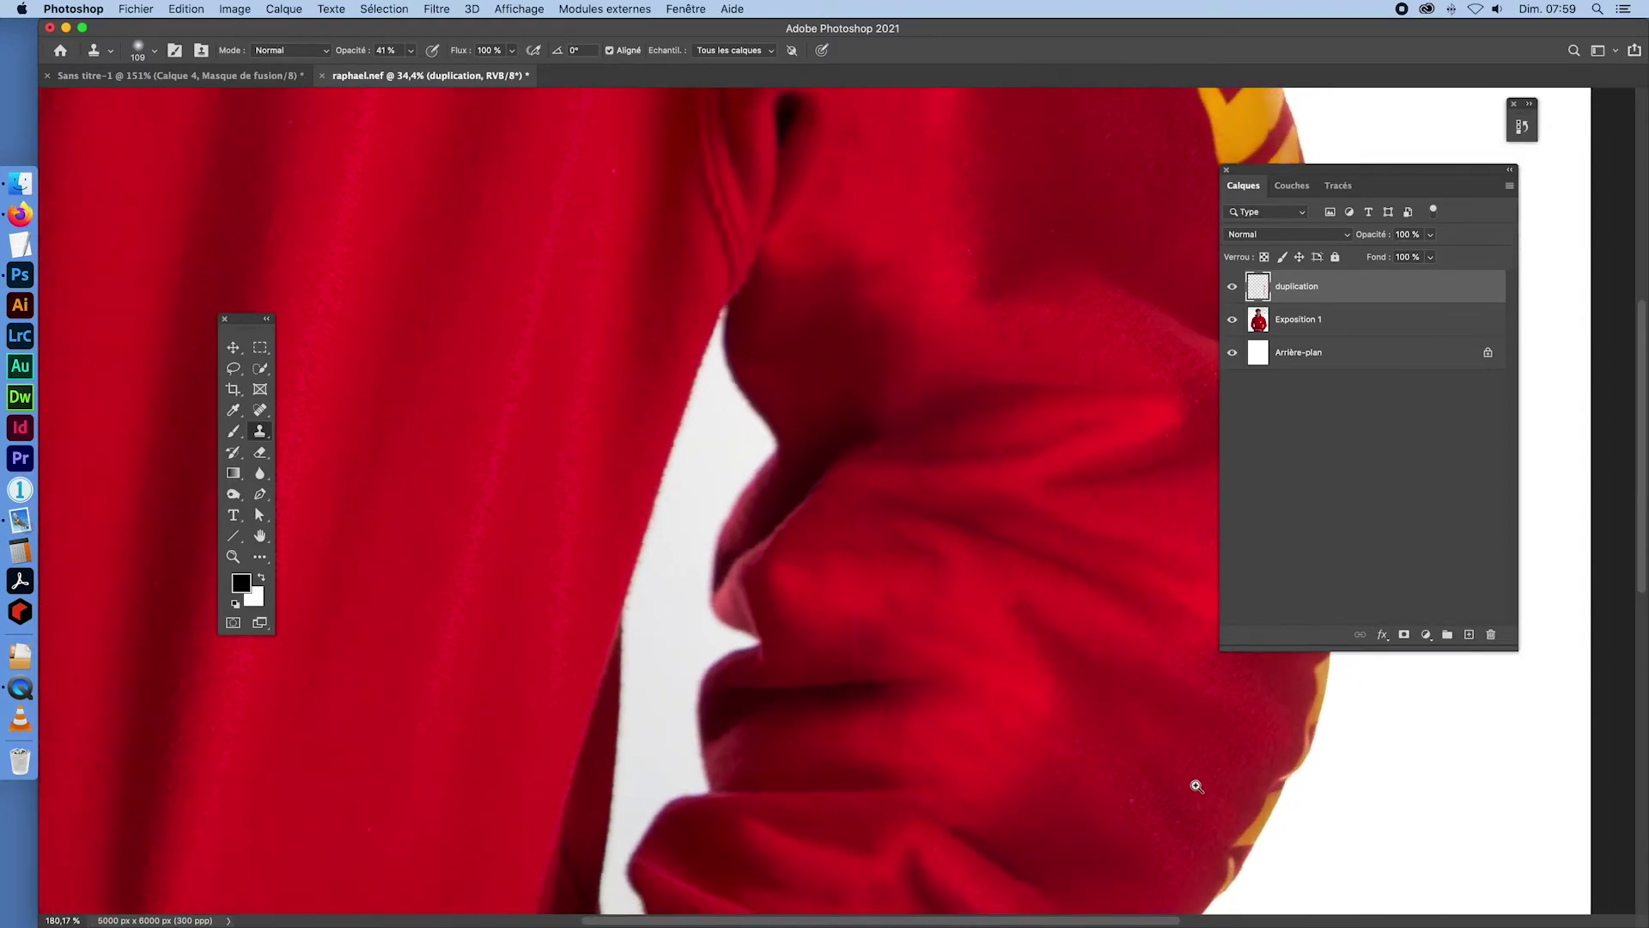
mouse_move(943, 327)
left_mouse_down()
mouse_move(876, 313)
mouse_move(902, 305)
mouse_move(901, 361)
mouse_move(961, 369)
mouse_move(891, 388)
left_mouse_up()
left_click(851, 349, "alt")
left_click(973, 332, "alt")
left_click(864, 383, "alt")
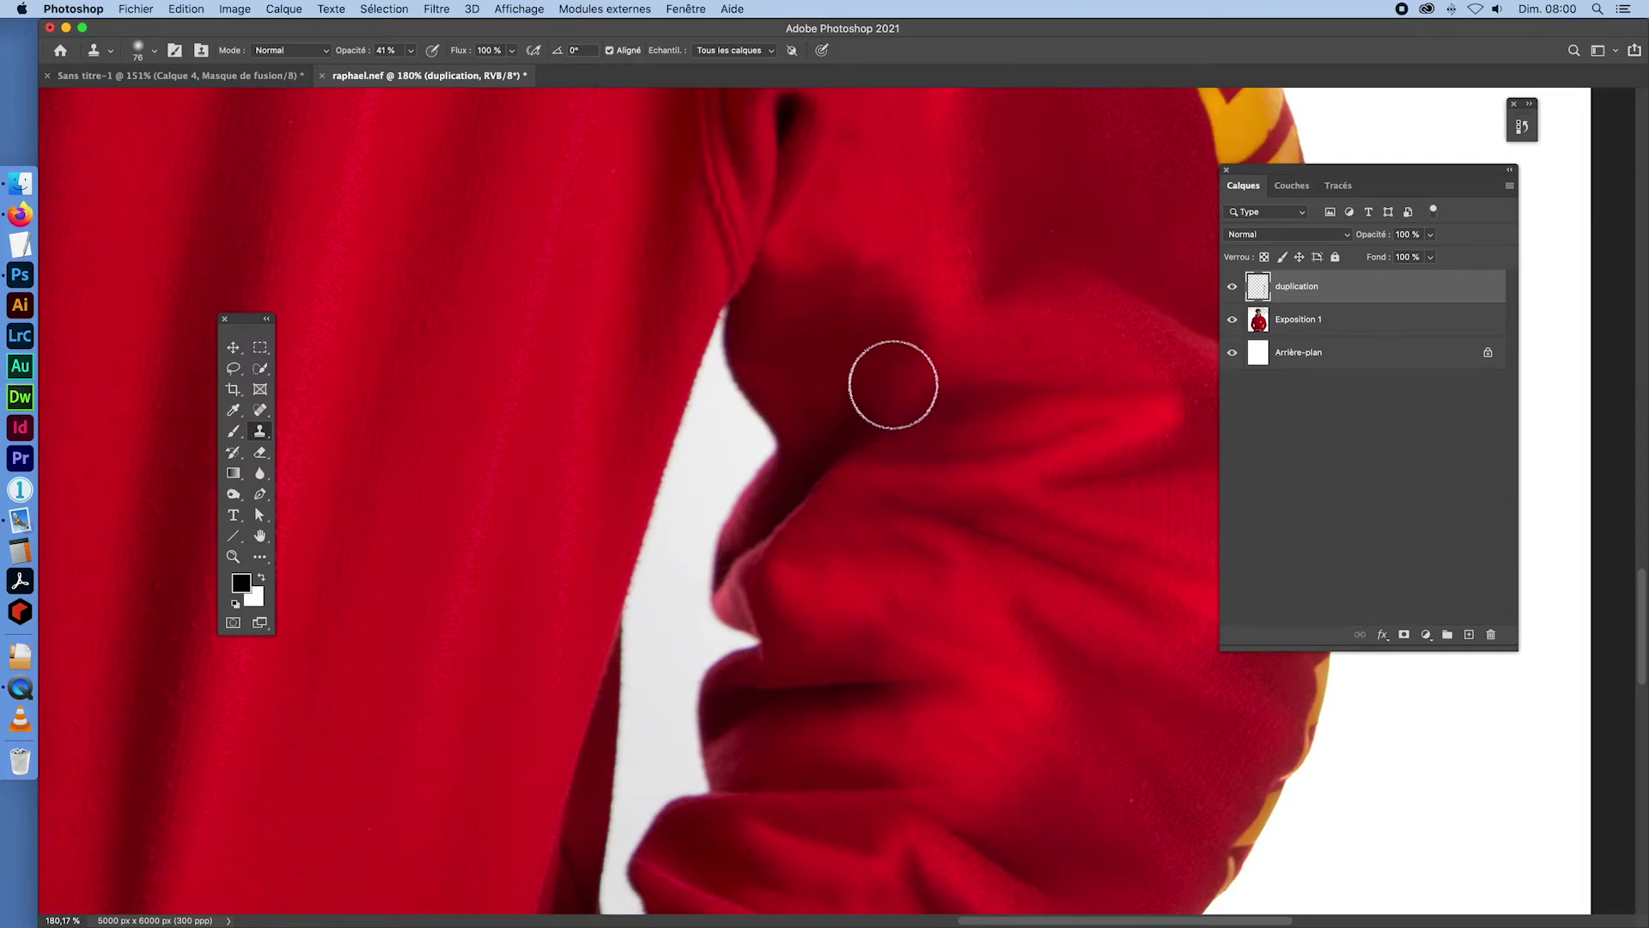
left_click(824, 353, "alt")
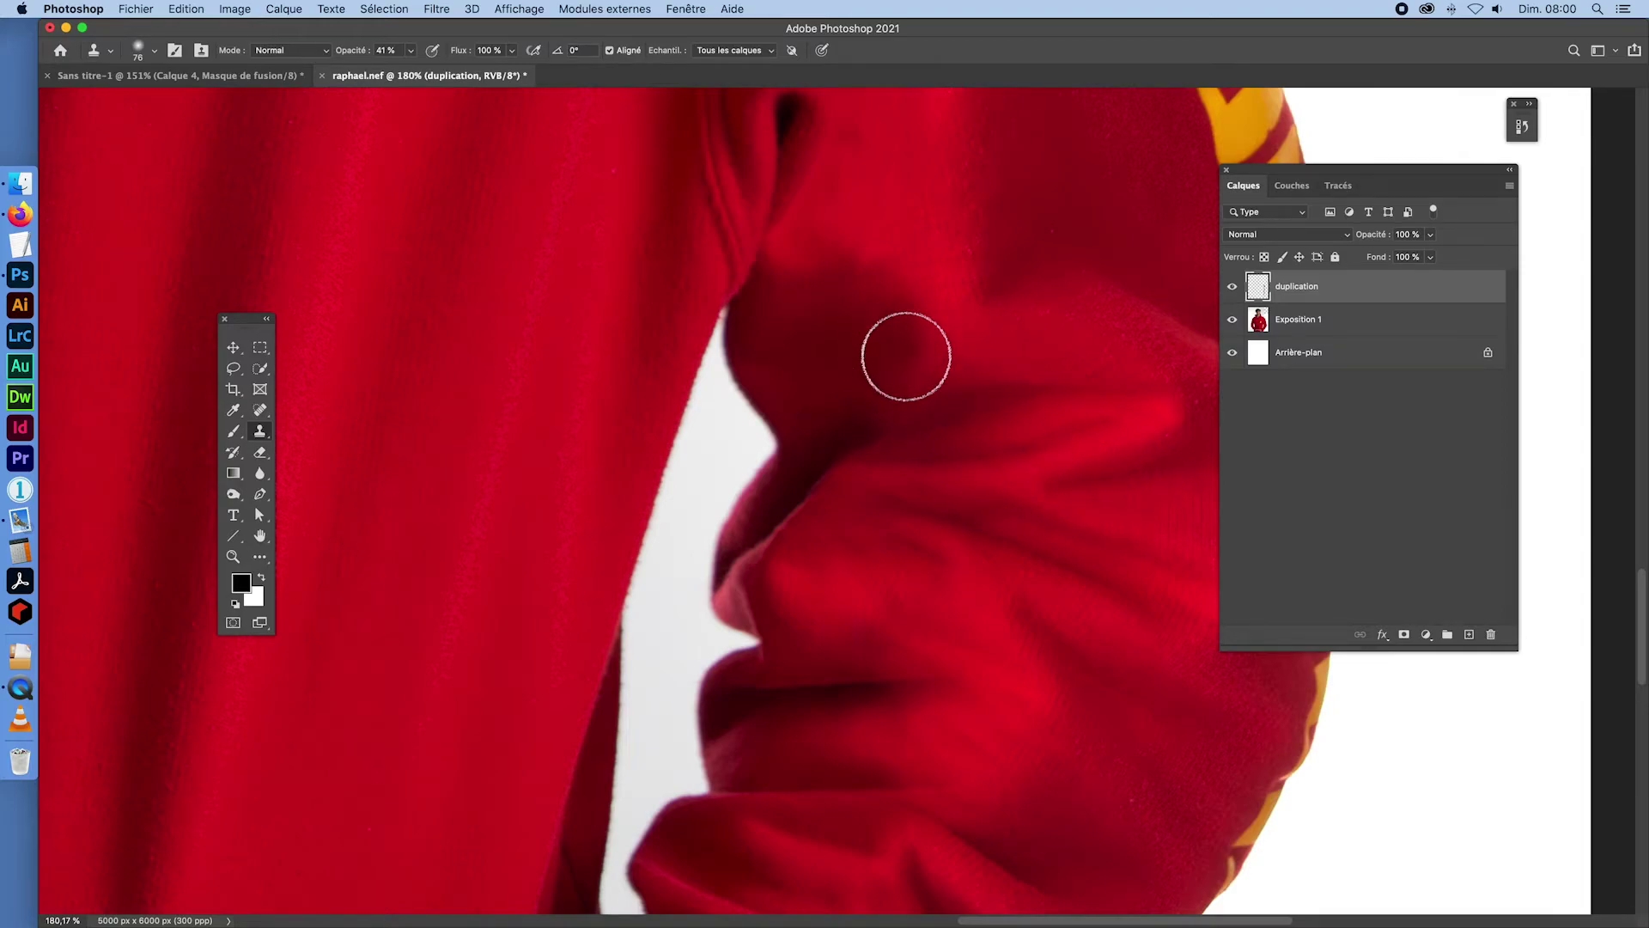
left_click(906, 357)
left_click_drag(990, 725, 894, 287)
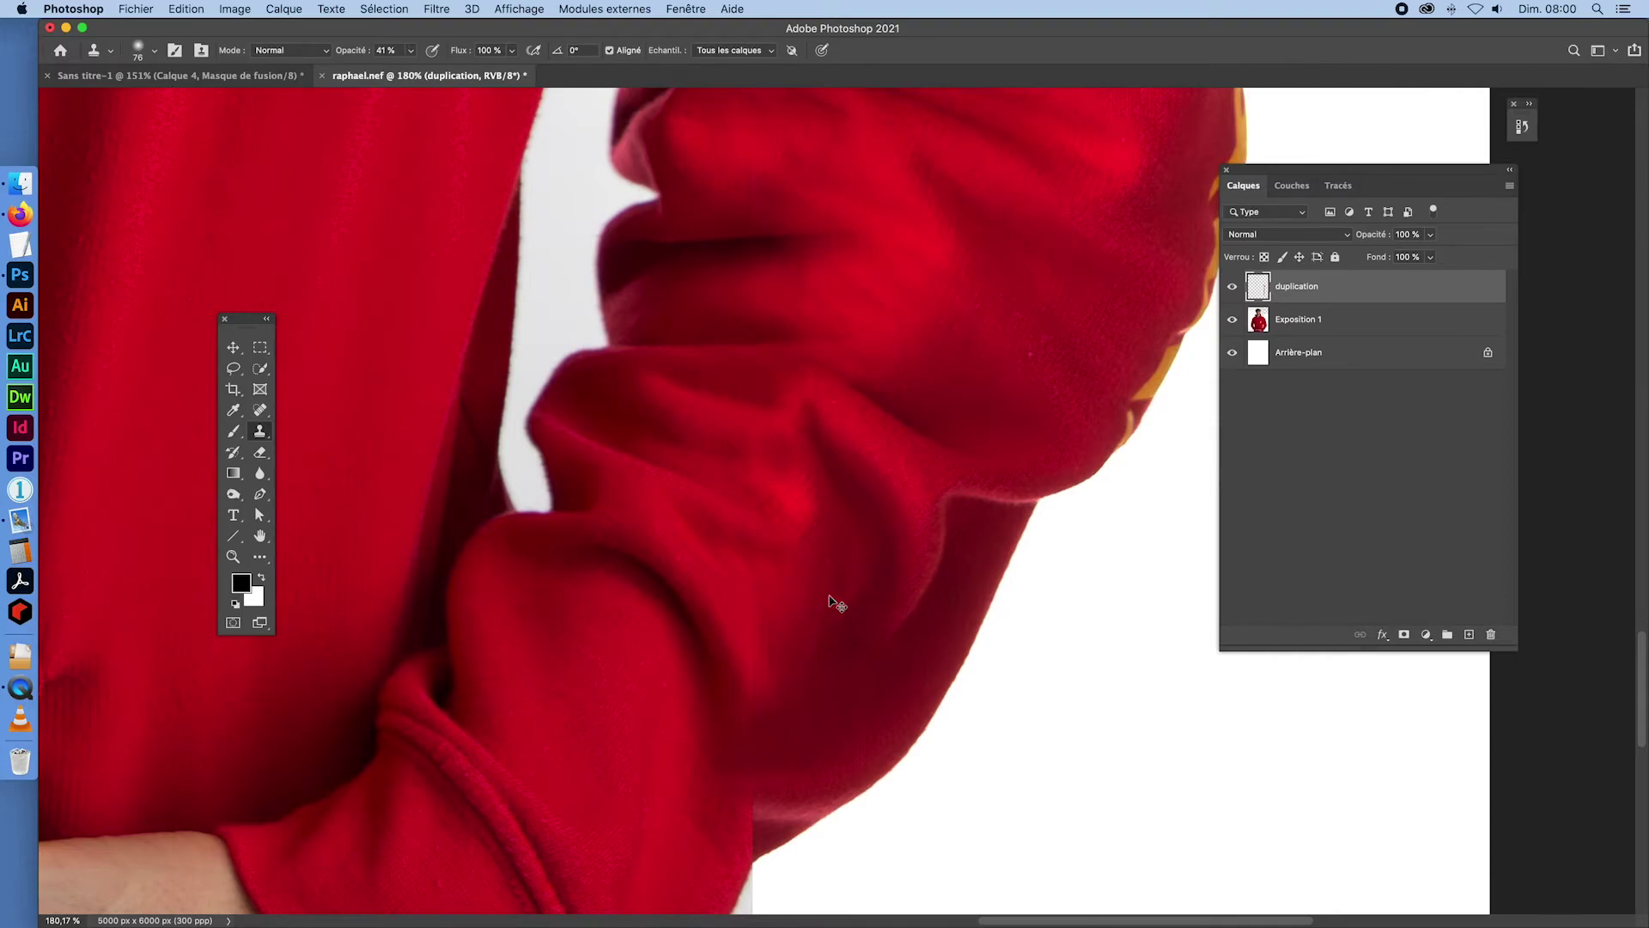
key("super+0")
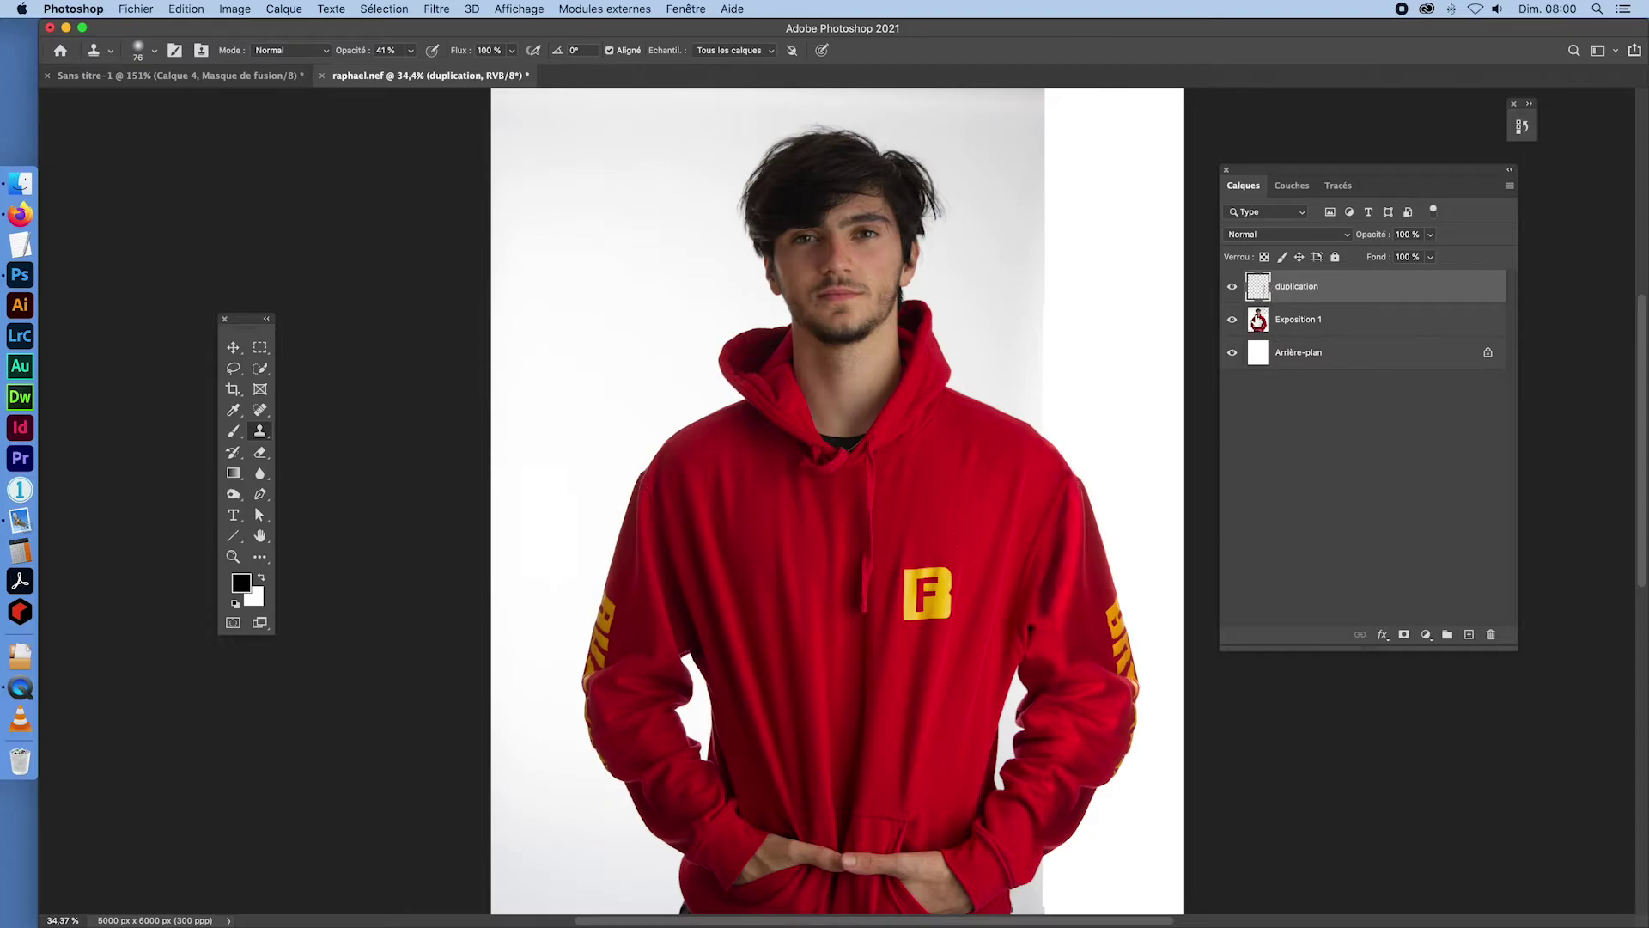
- Merge the duplication and Exposition 1 layers and duplicate the merged layer
left_click(1258, 320, "shift")
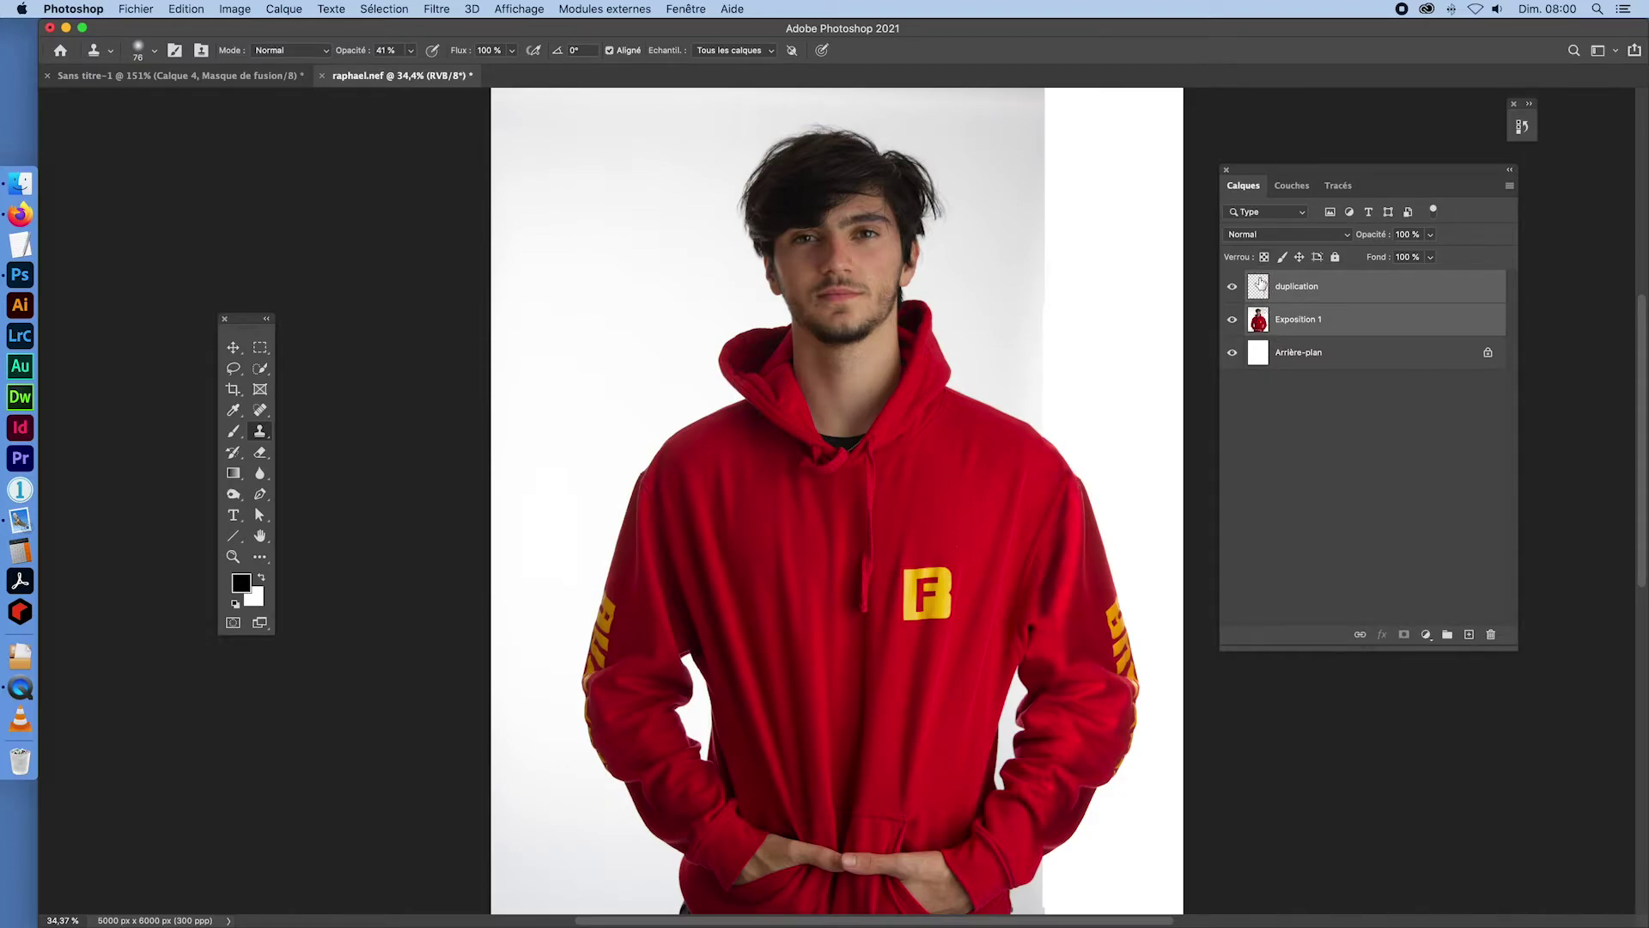
key("super+e")
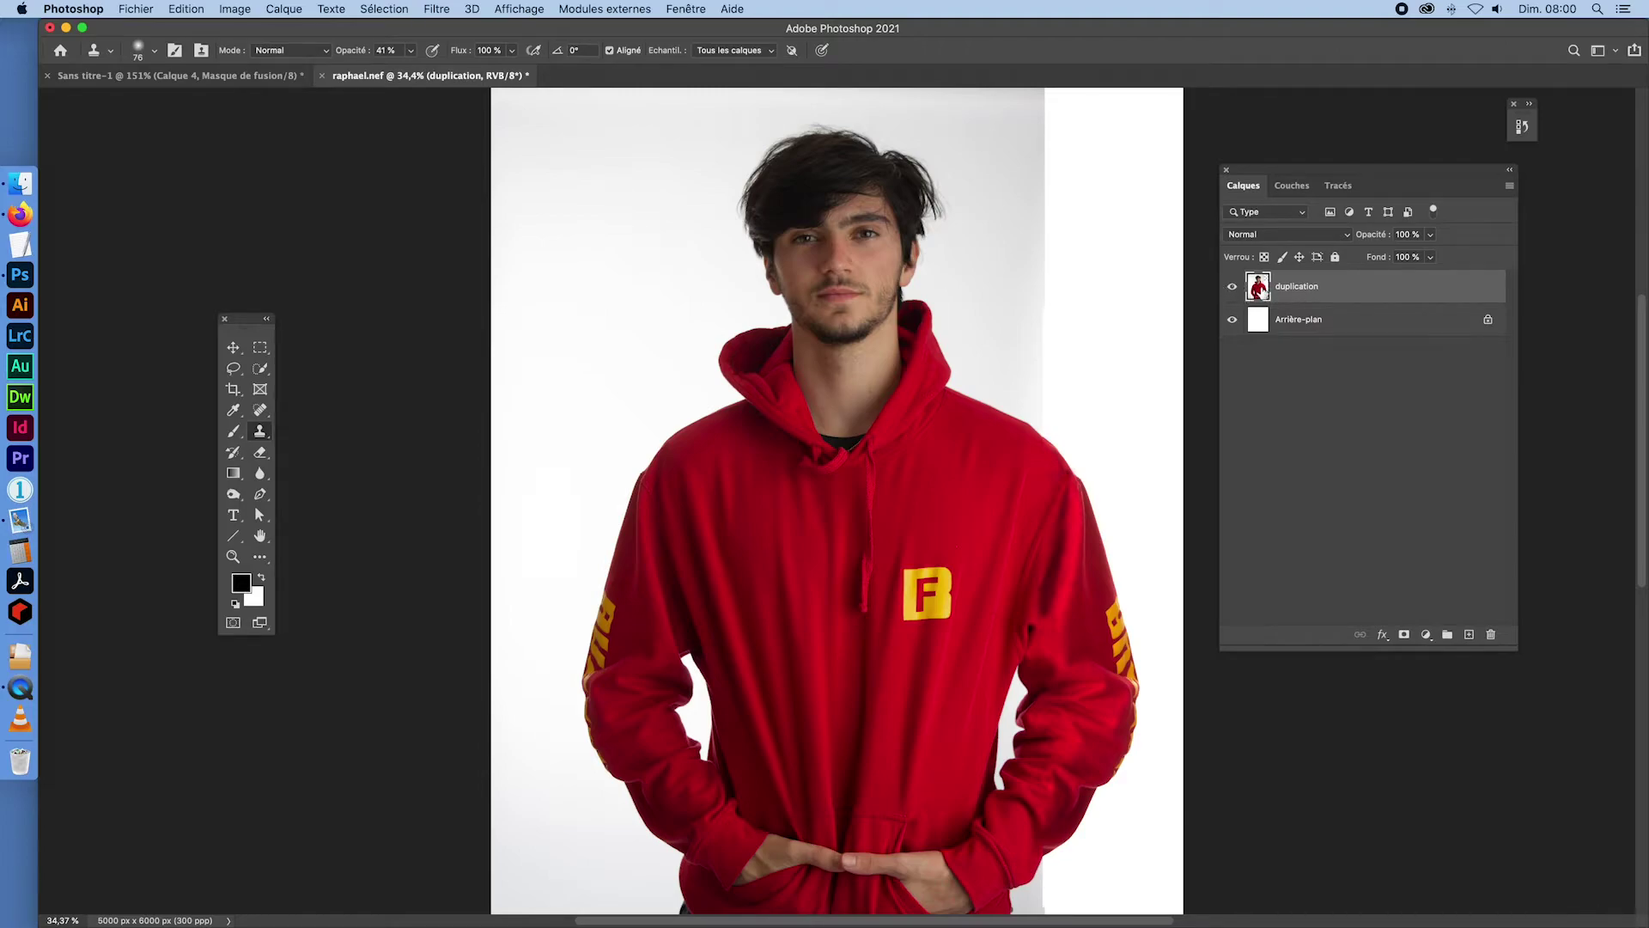
key("super+j")
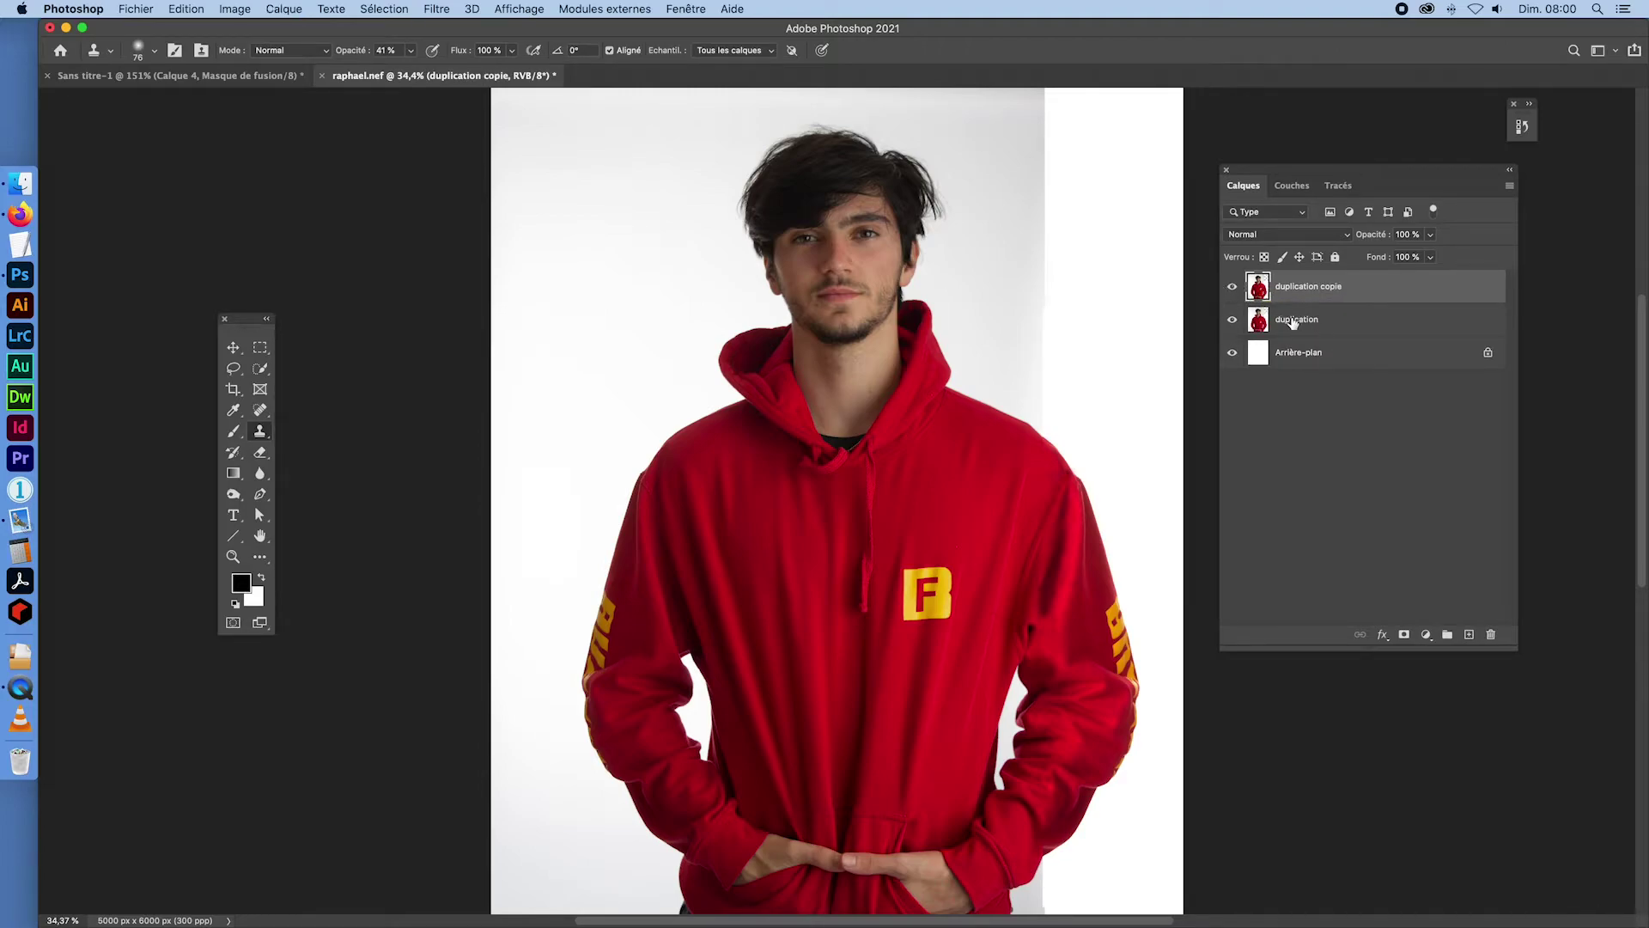
- Add a new layer between the two portrait layers and fill it with yellow ebce62 sampled from the chest logo
double_click(1294, 318)
left_click(1260, 327)
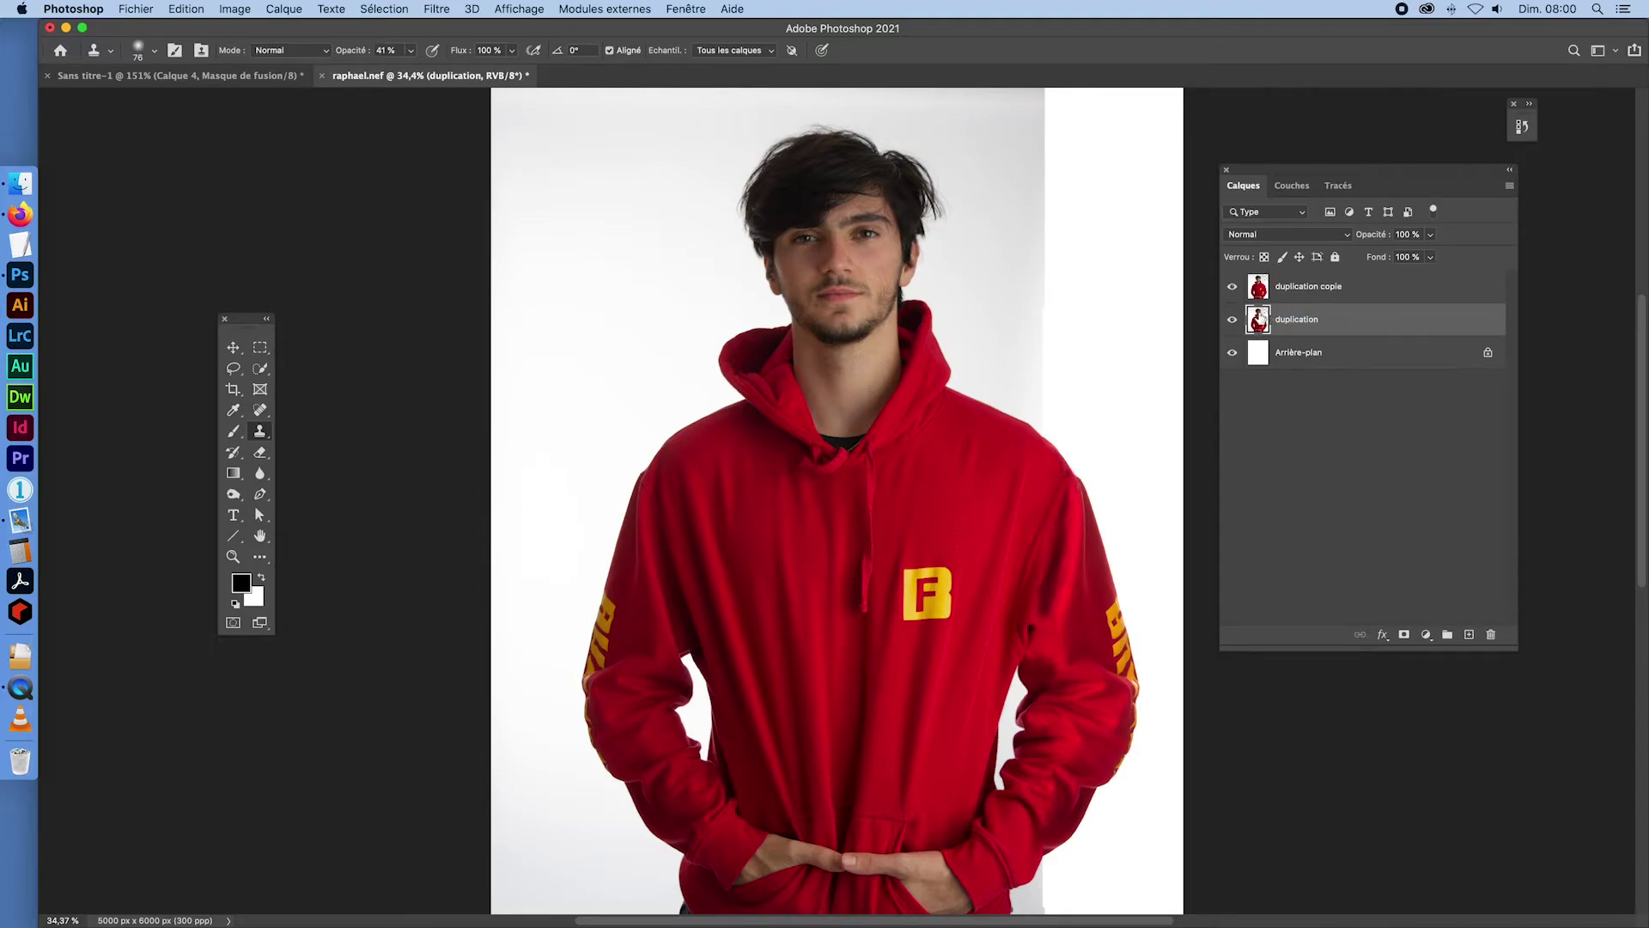
left_click(1469, 634)
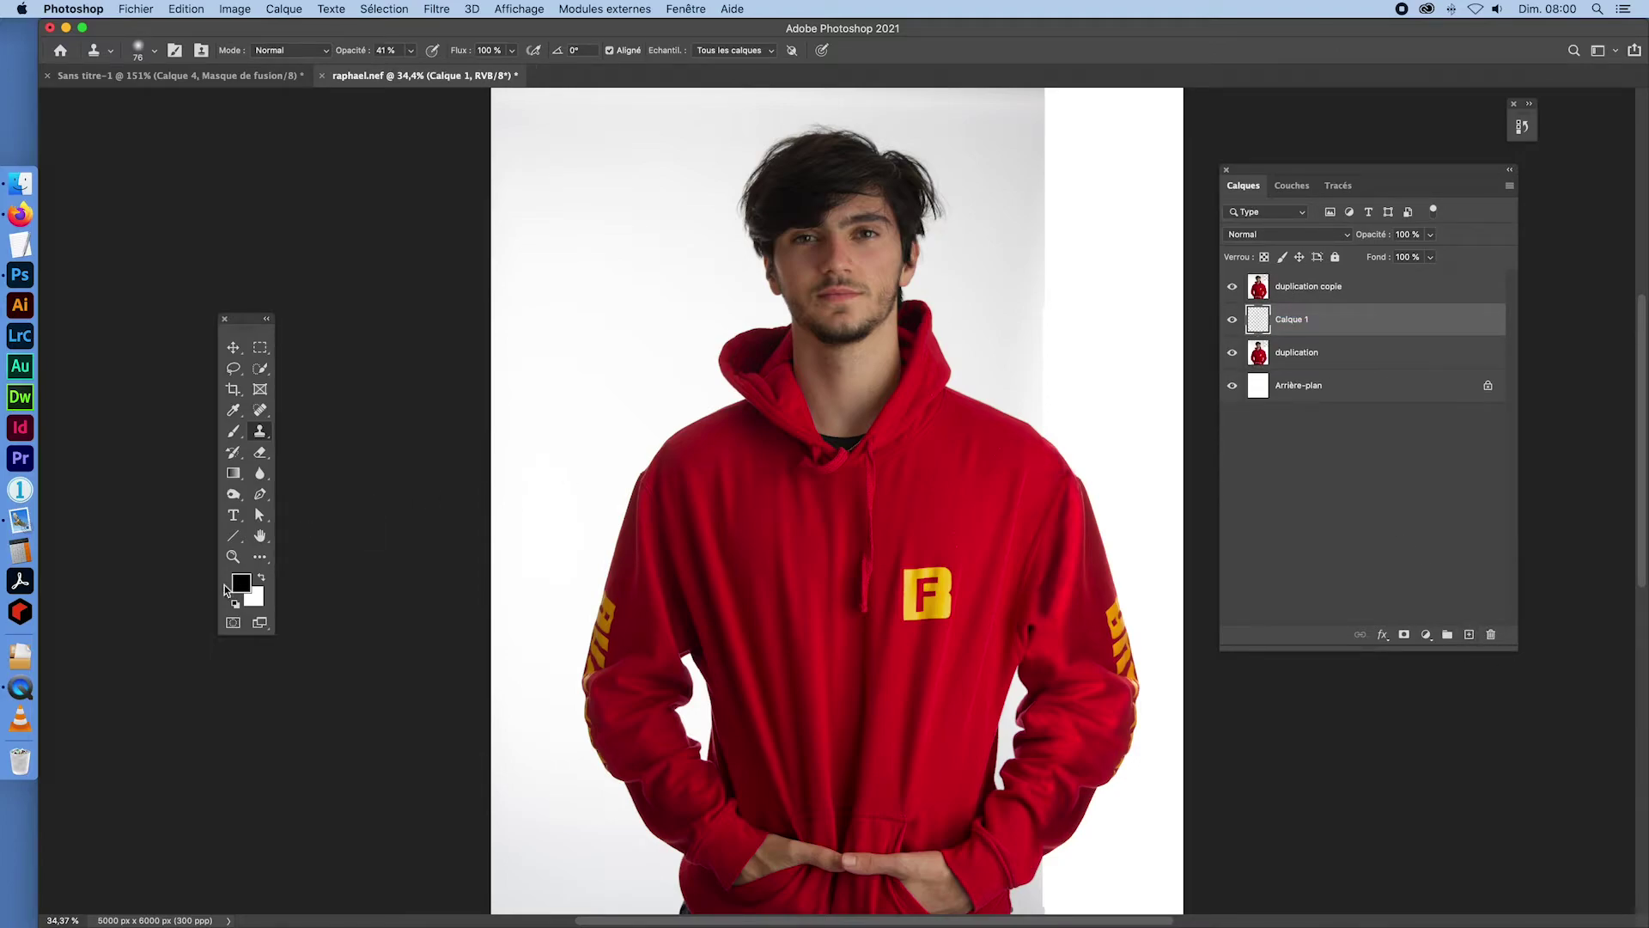
key("i")
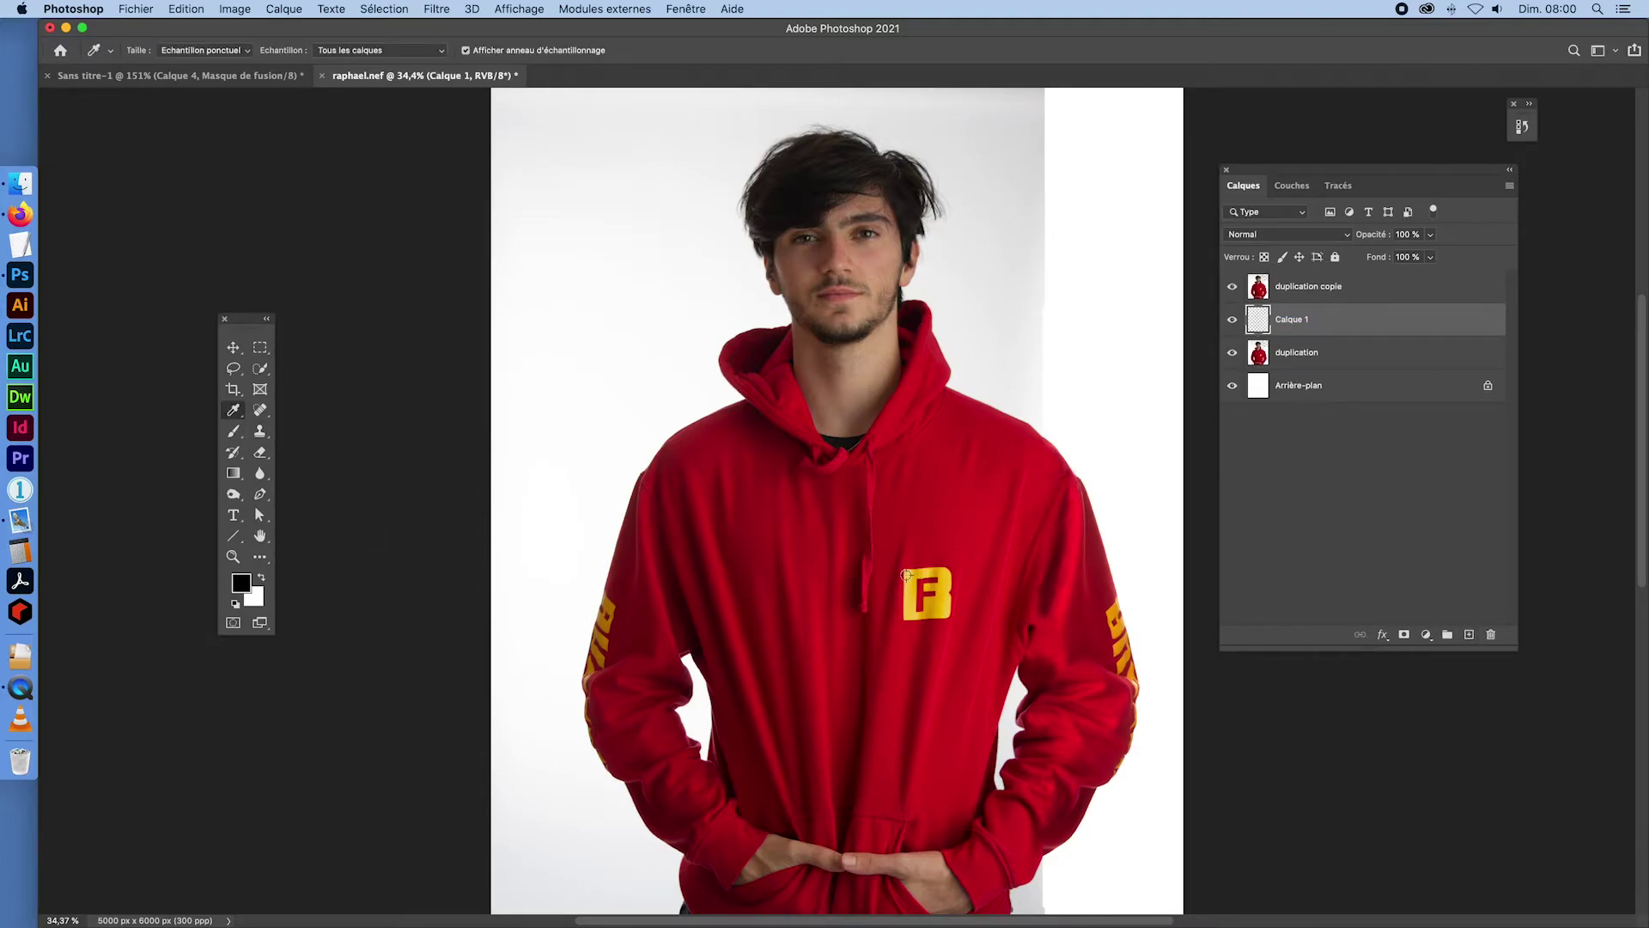
left_click(907, 575)
left_click(239, 590)
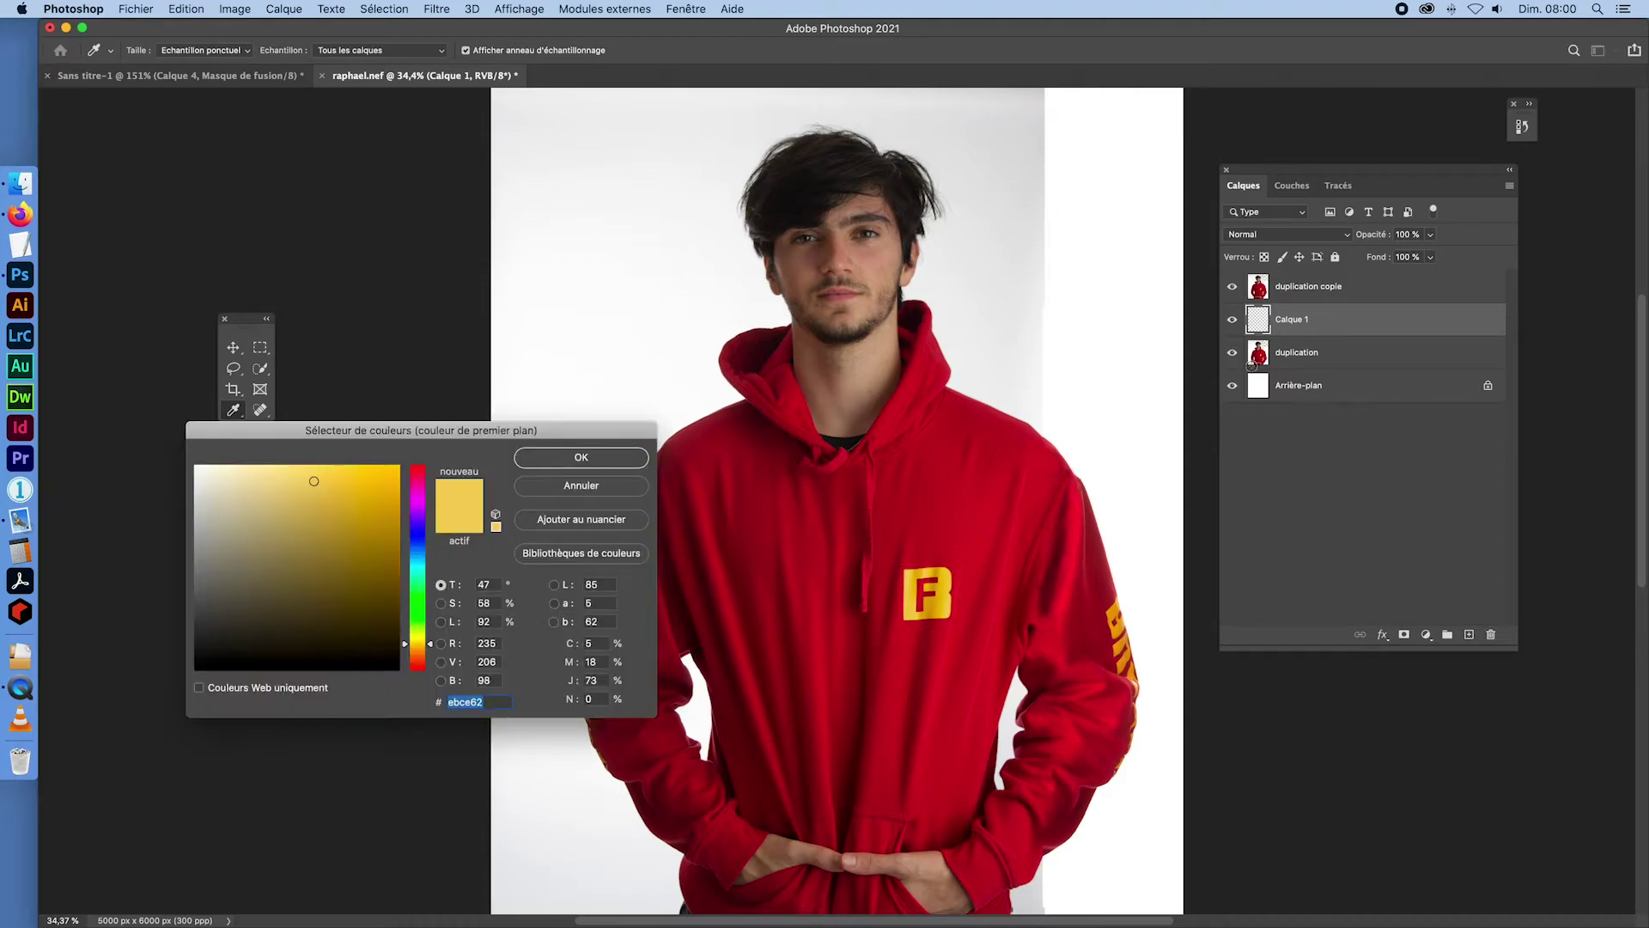
left_click(646, 460)
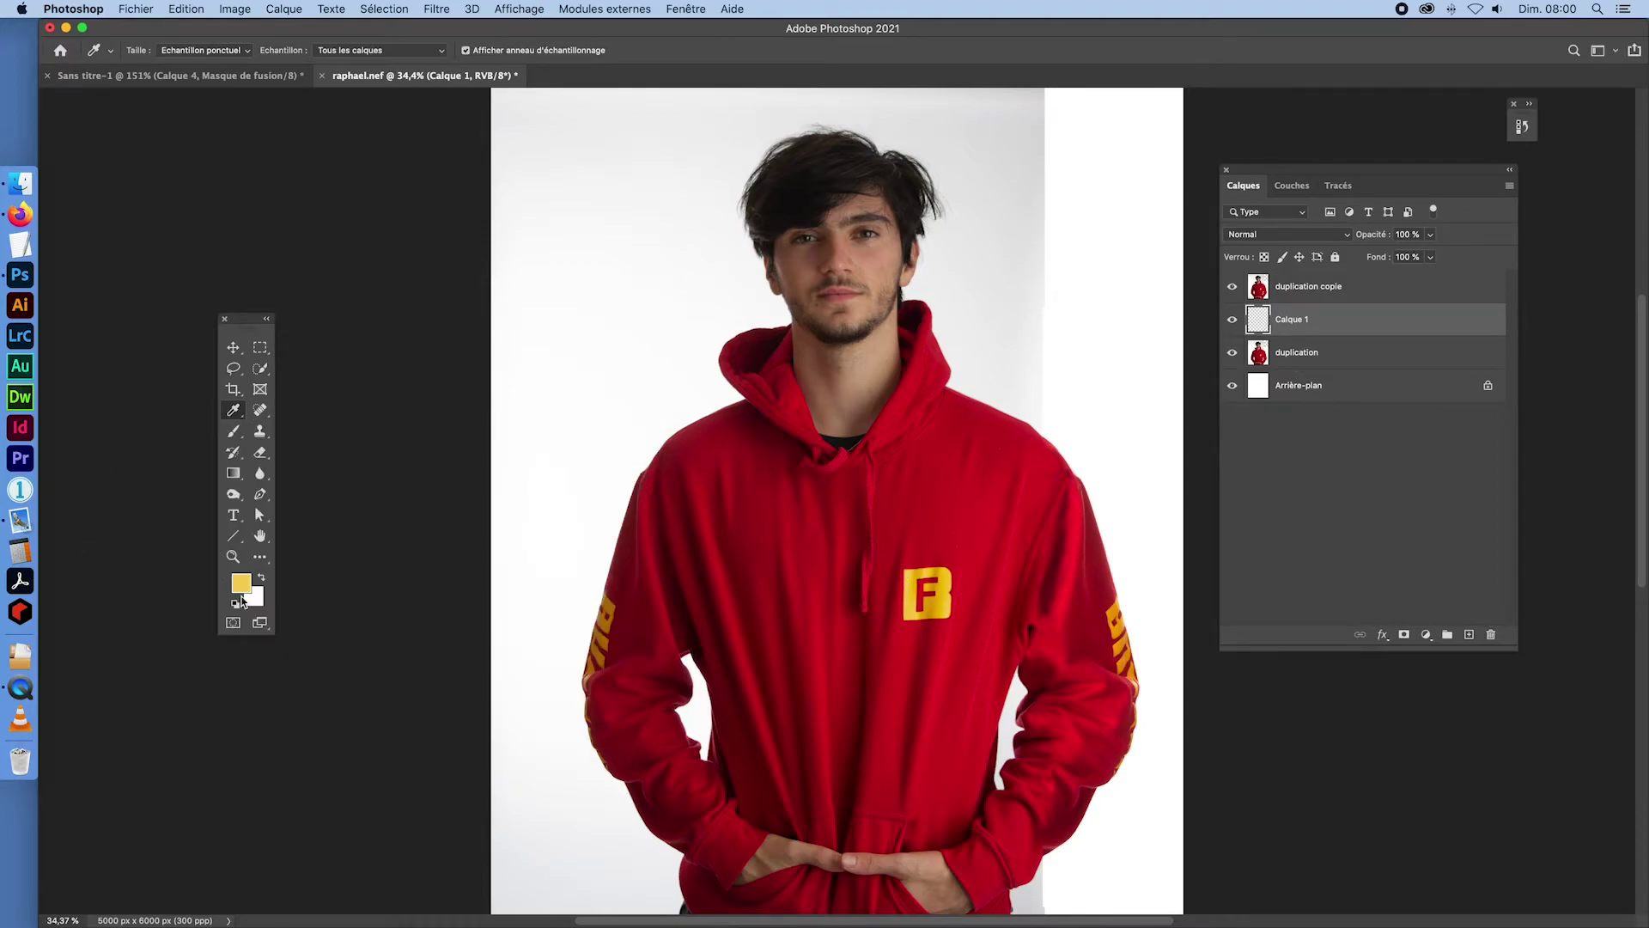
key("alt+BackSpace")
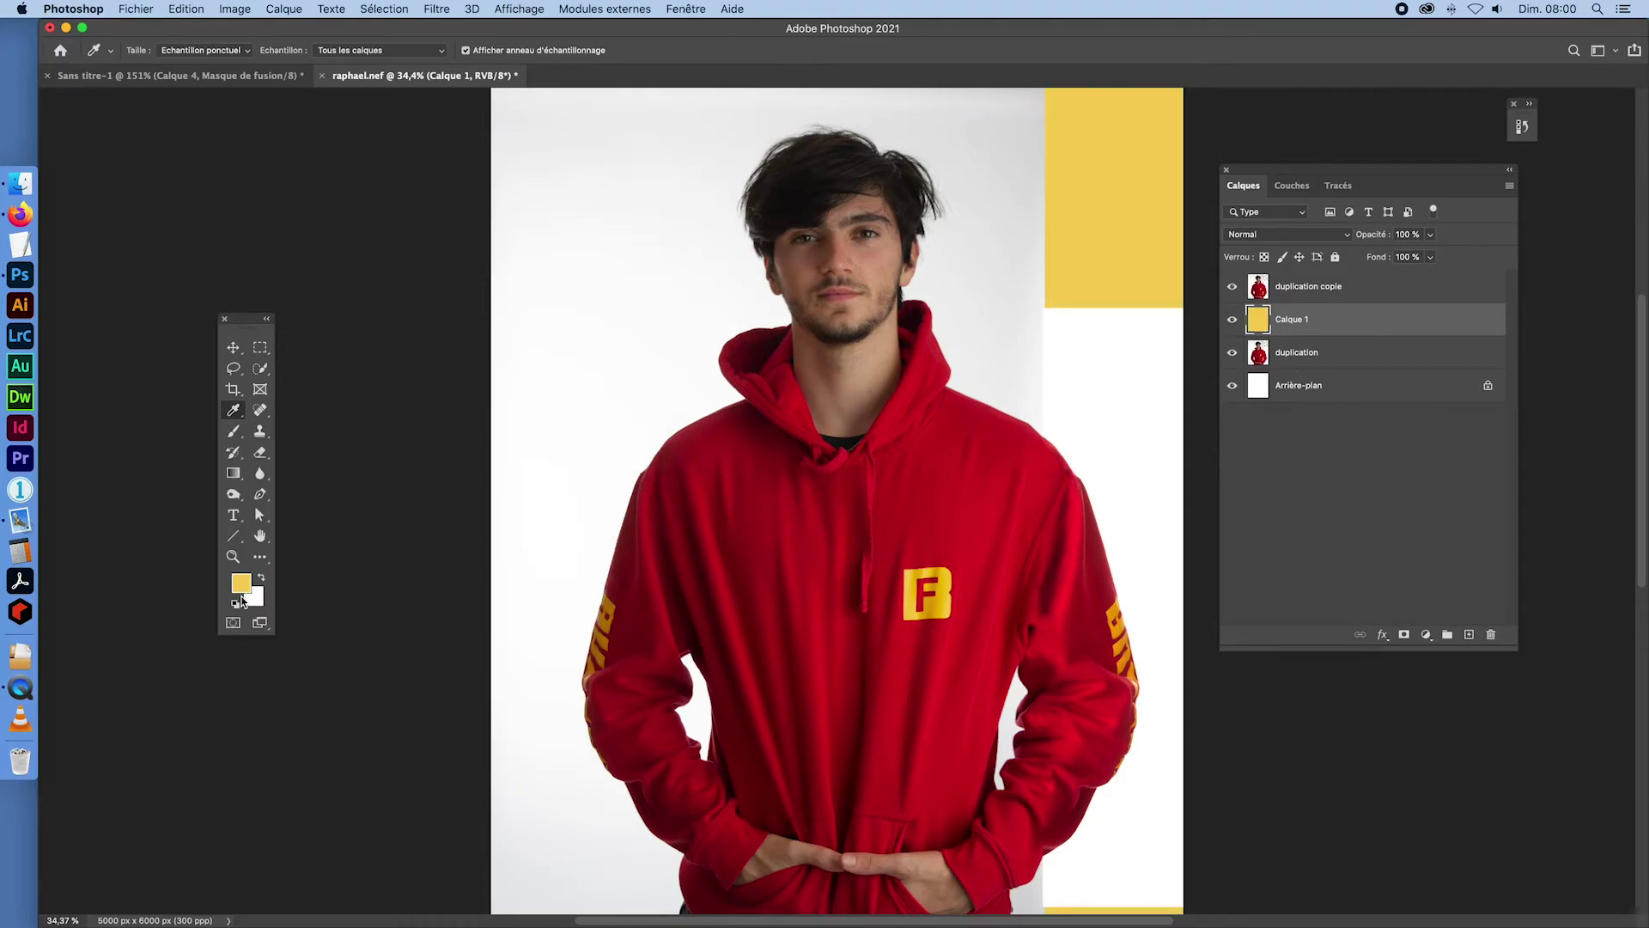
- Hide the yellow layer, select the subject automatically on duplication copie and mask that layer with the selection
left_click(1258, 297)
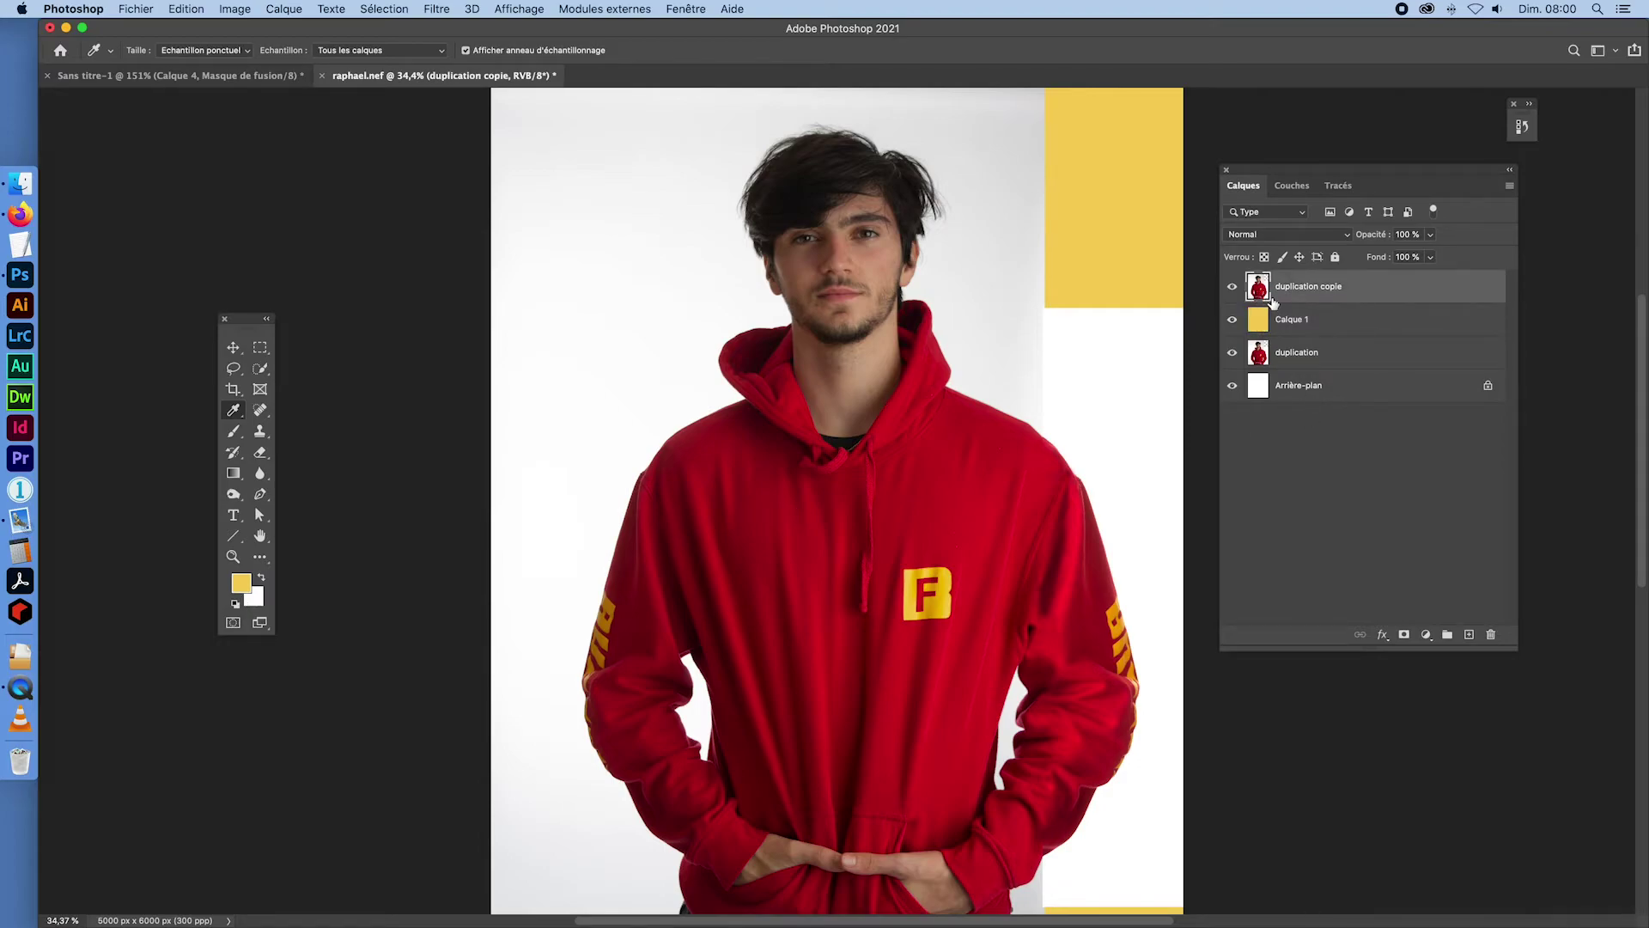
left_click(1229, 321)
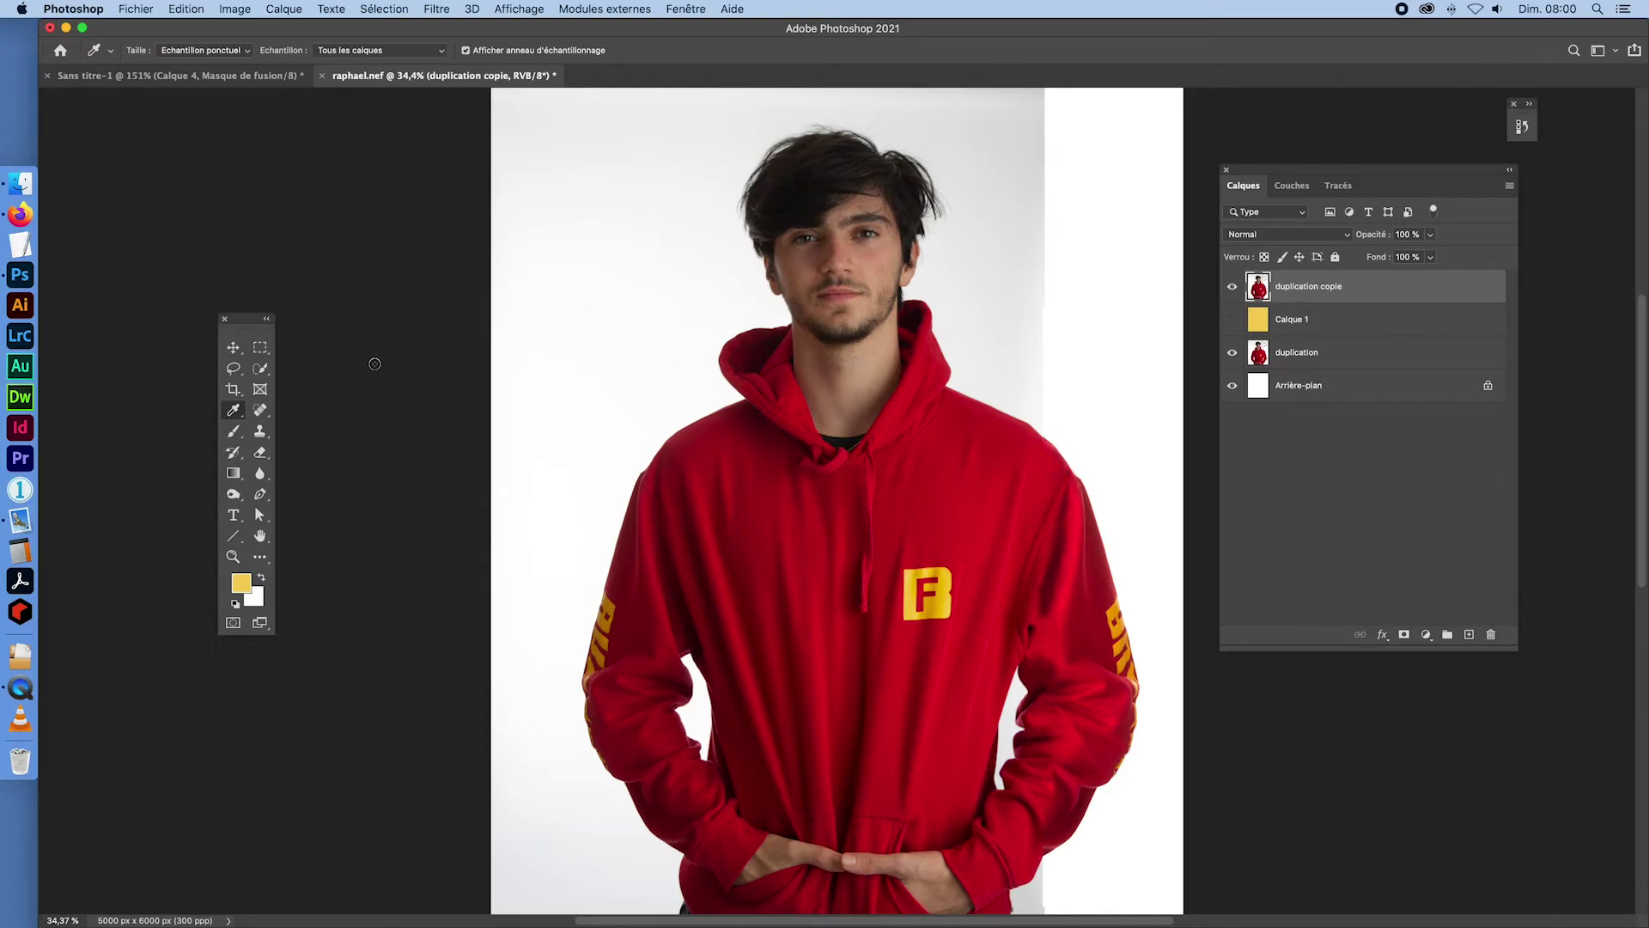
left_click(260, 369)
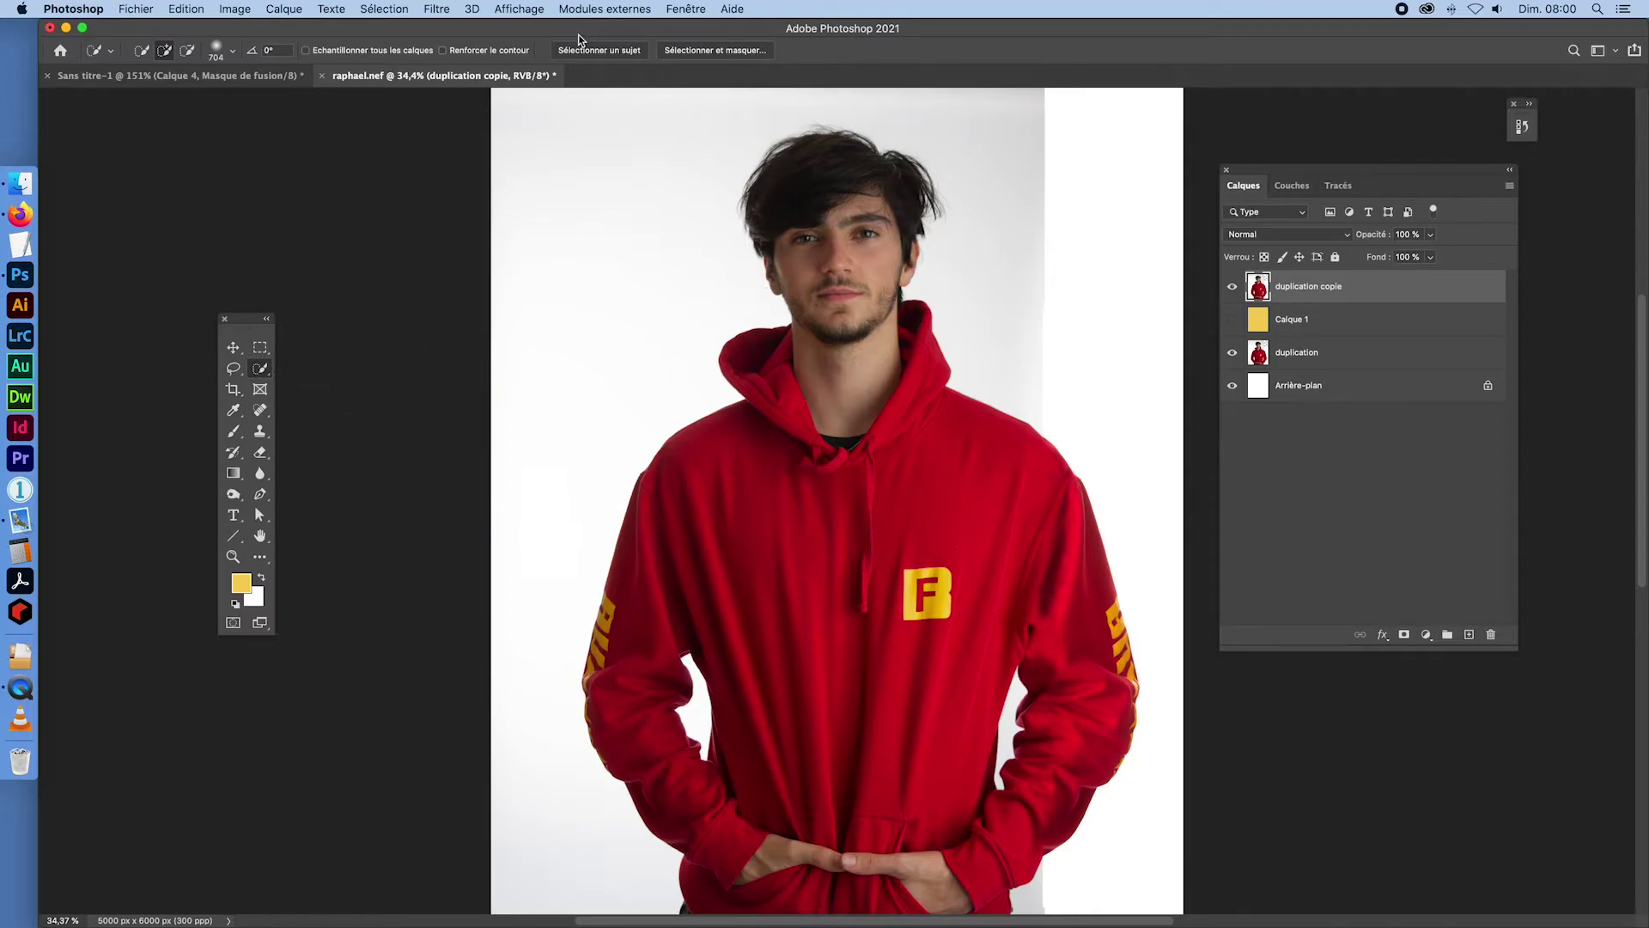
left_click(617, 53)
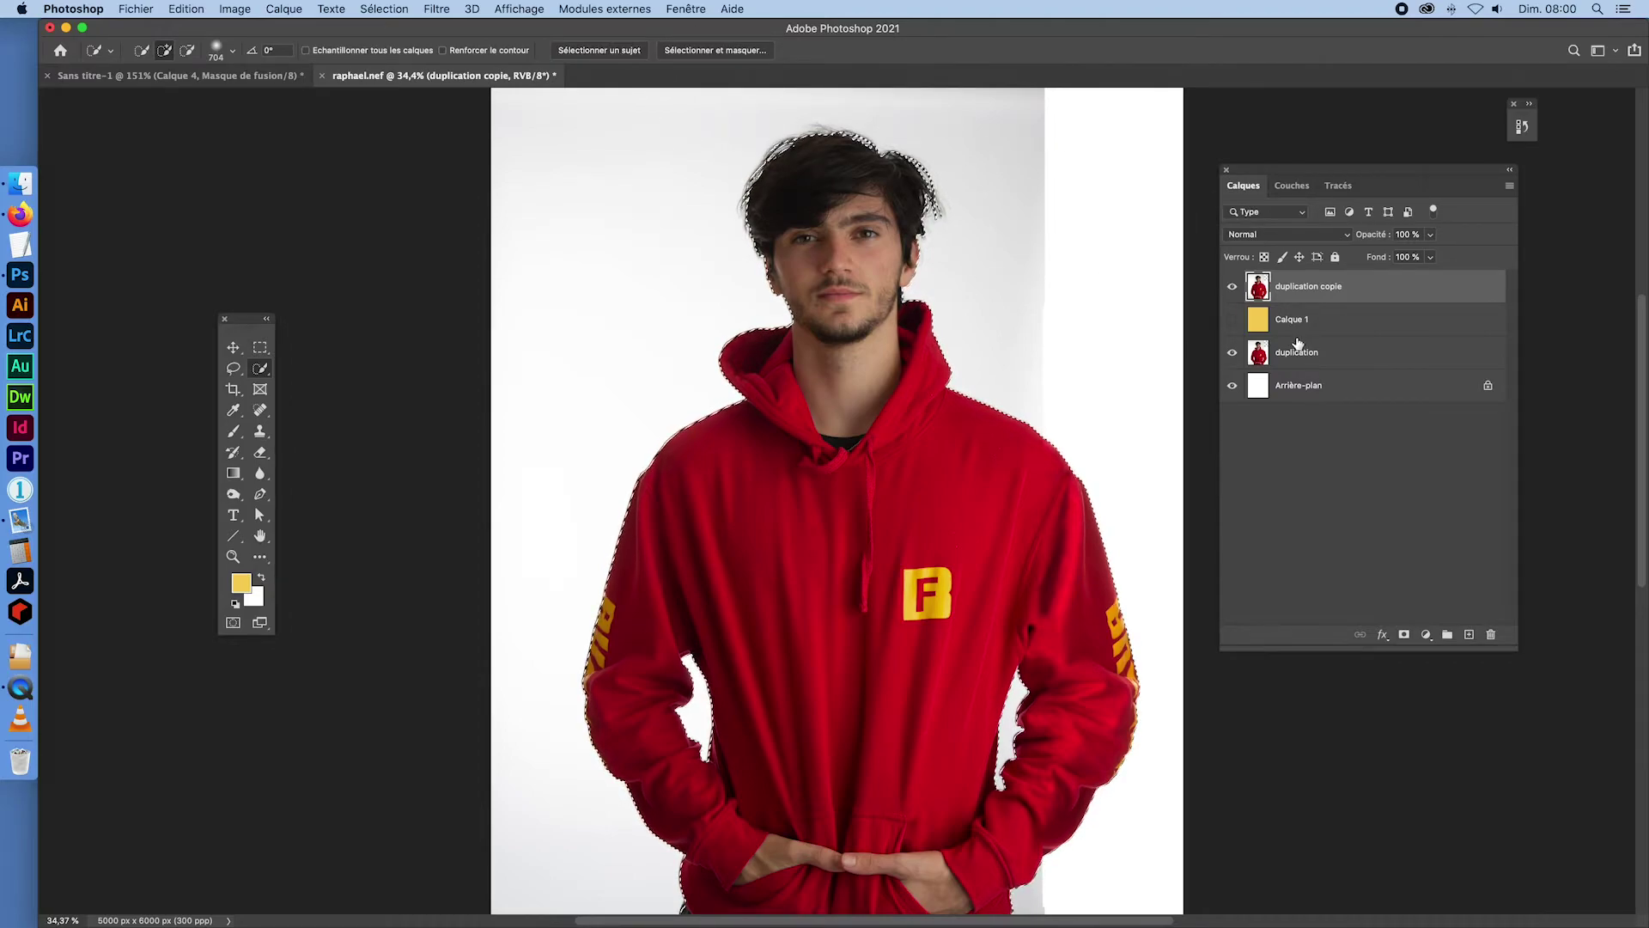
left_click(1404, 633)
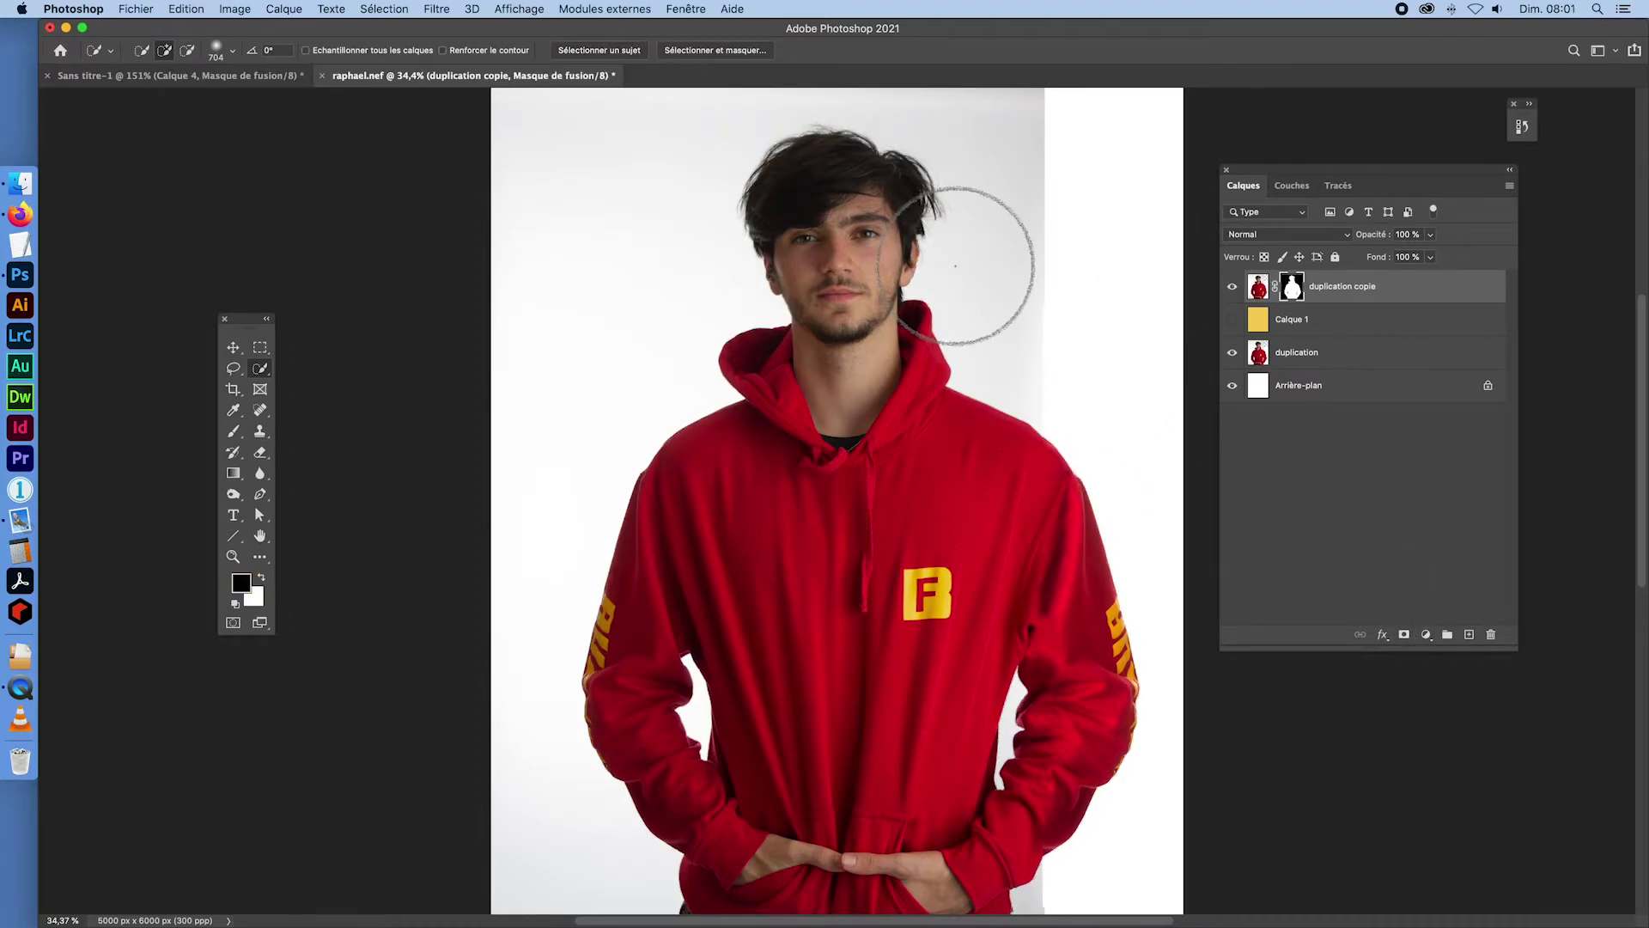
- Show the yellow Calque 1 layer again and refill it with the more saturated yellow ffc900
left_click(1235, 320)
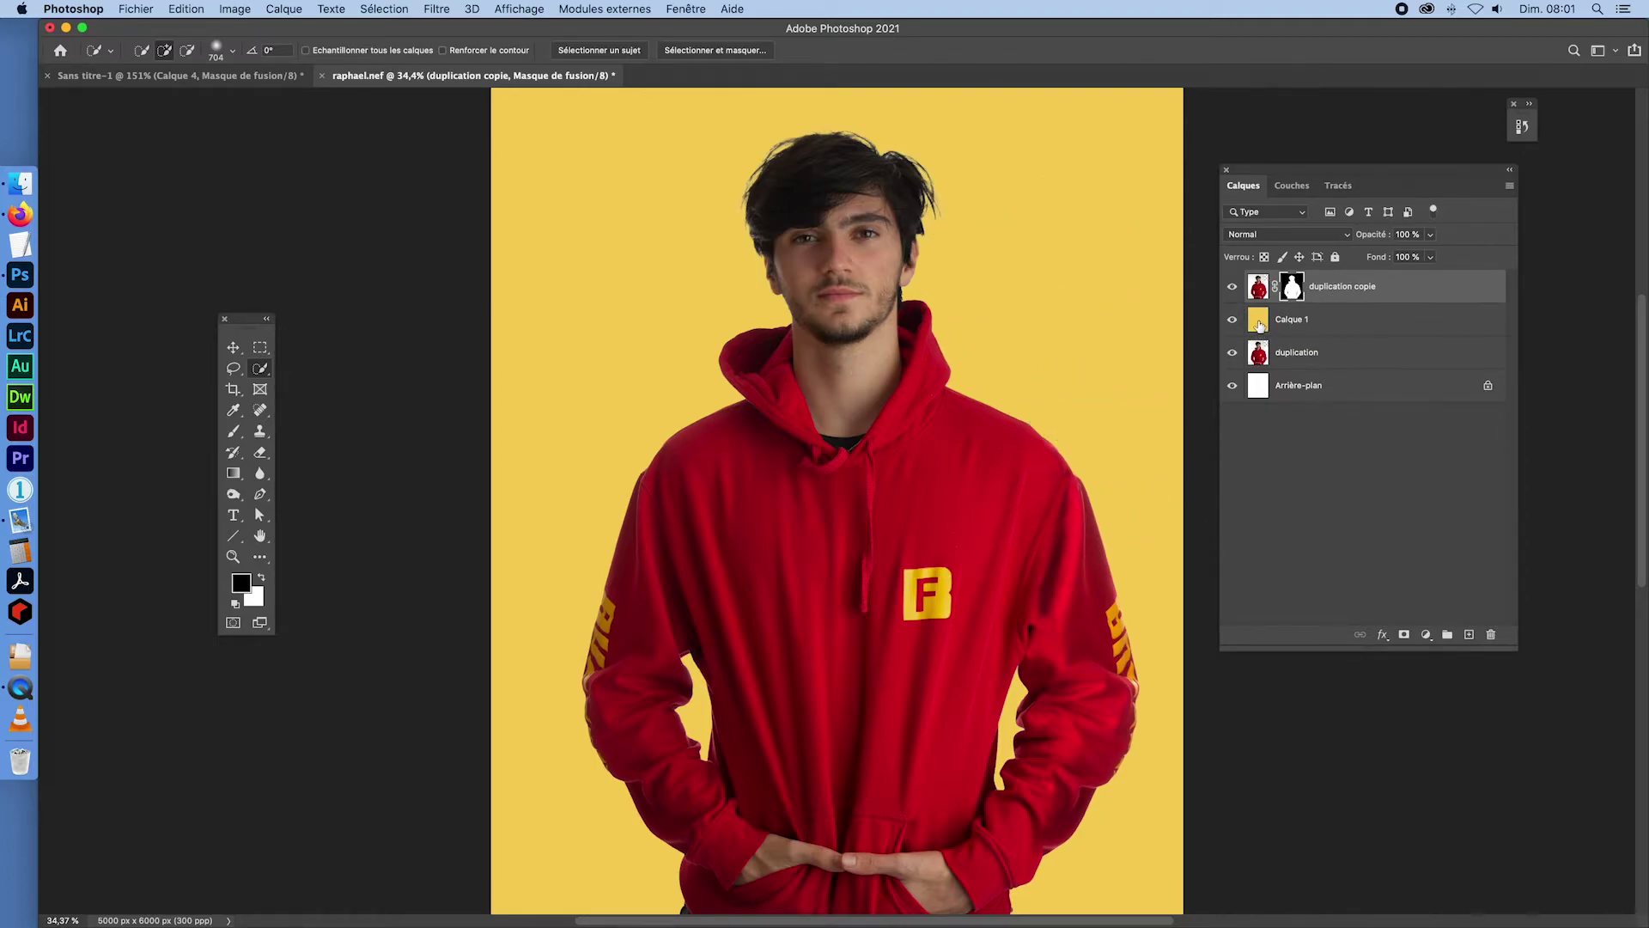
left_click(1260, 324)
left_click(248, 581)
left_click(394, 468)
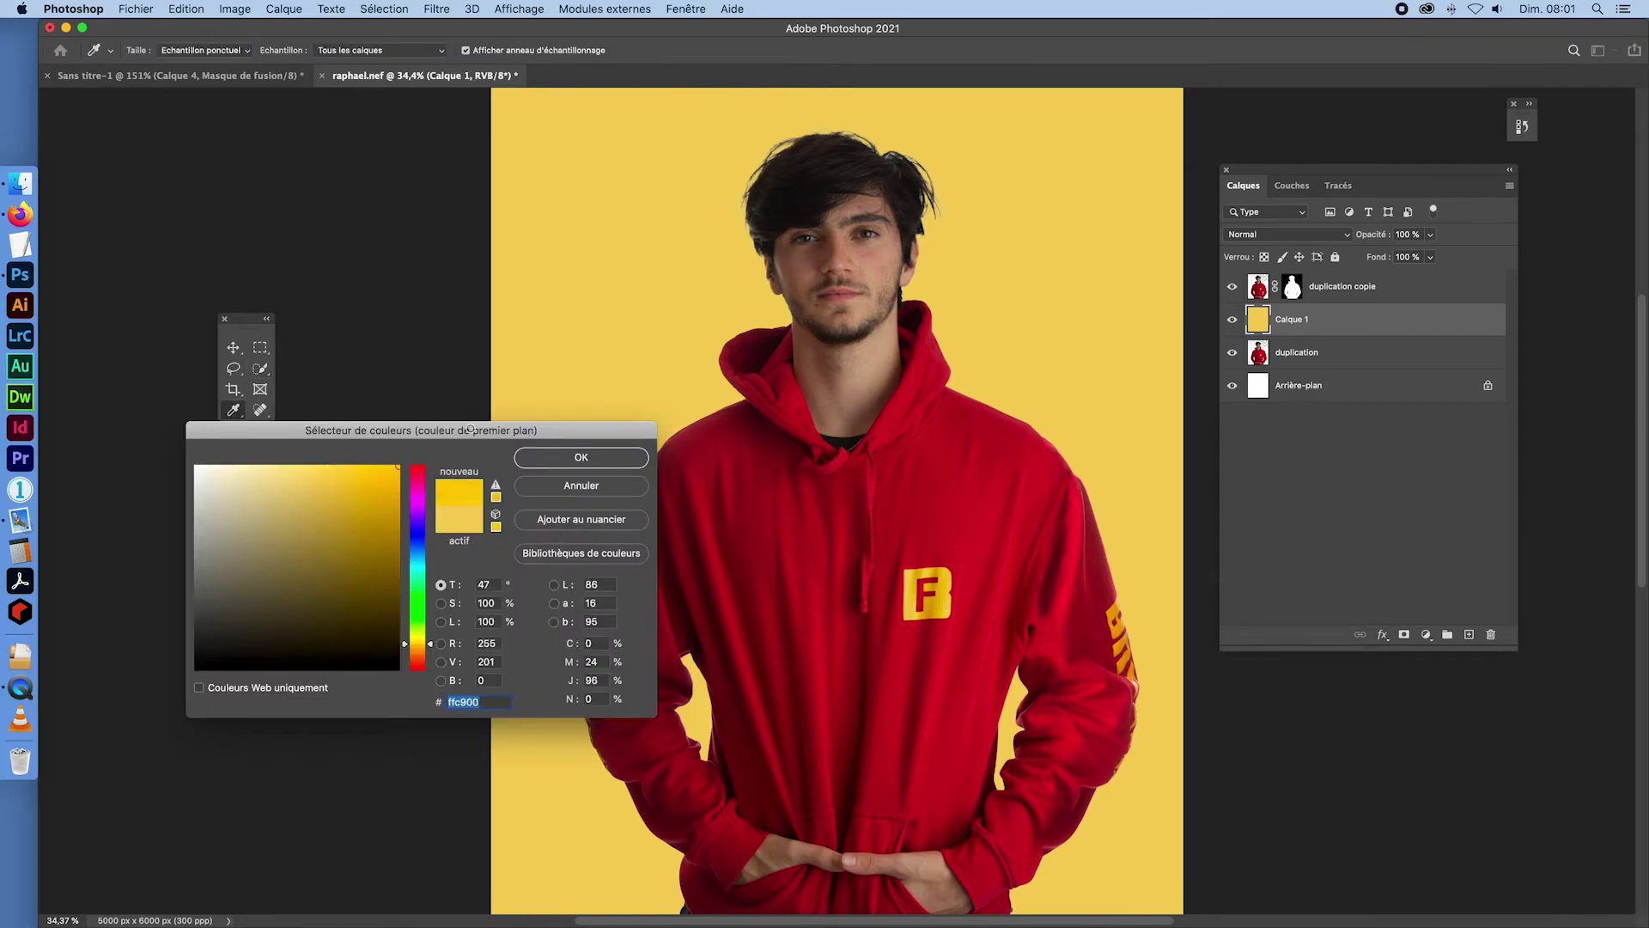
left_click(605, 465)
key("alt+BackSpace")
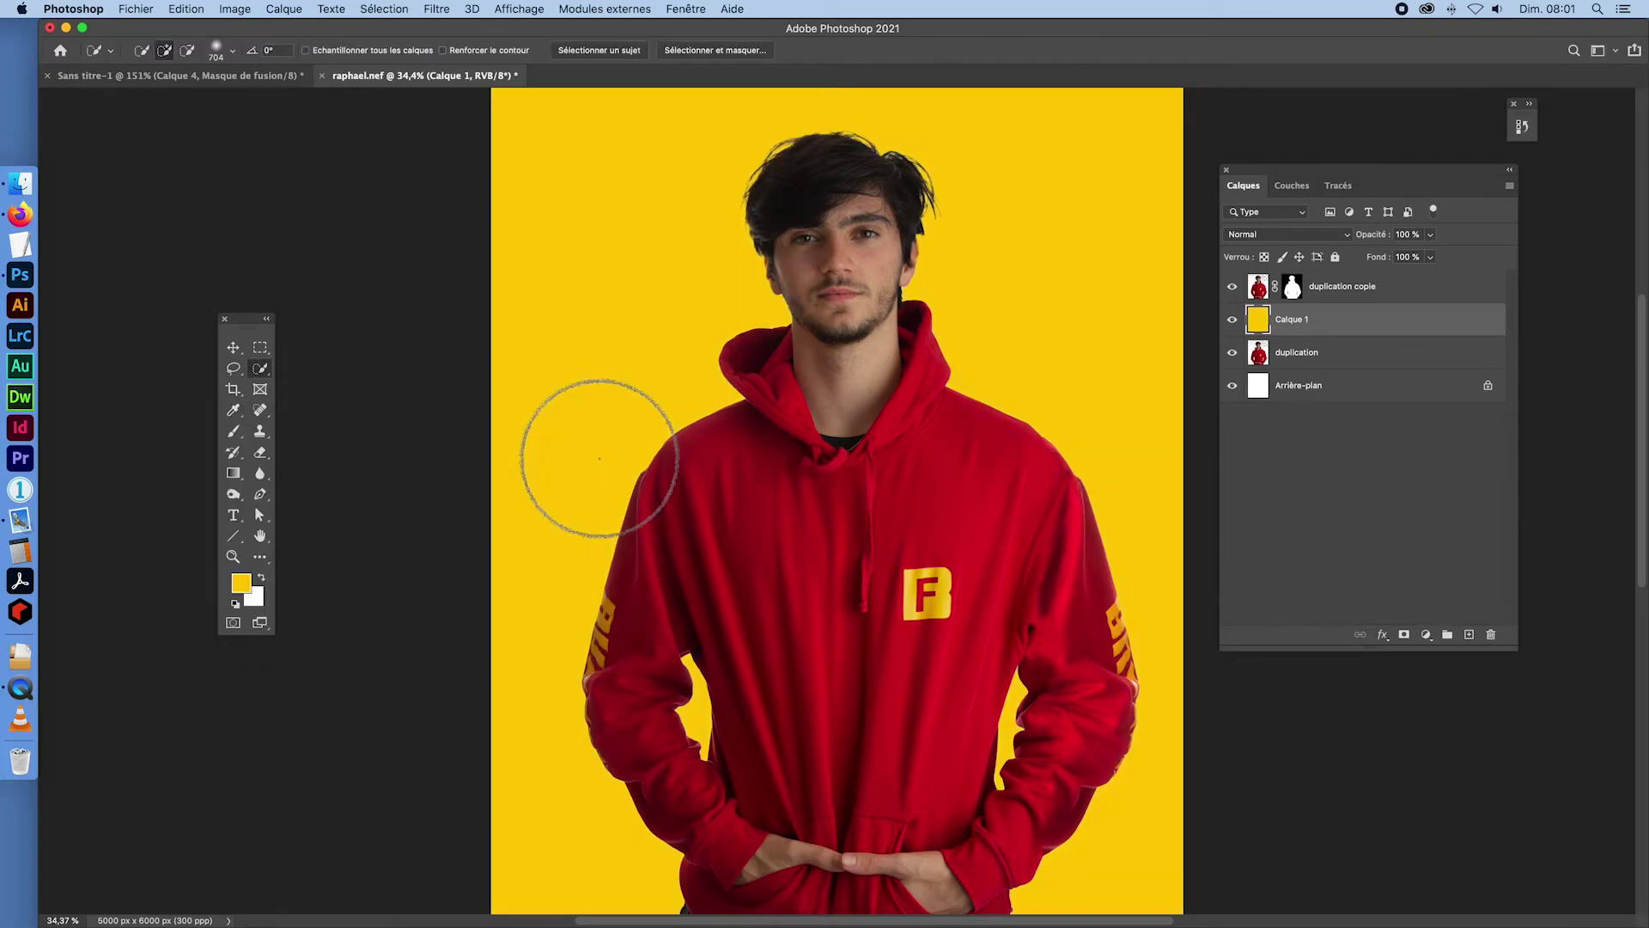
- Switch to the rectangular marquee tool, target the duplication copie image and load its layer mask as a selection
left_click(260, 348)
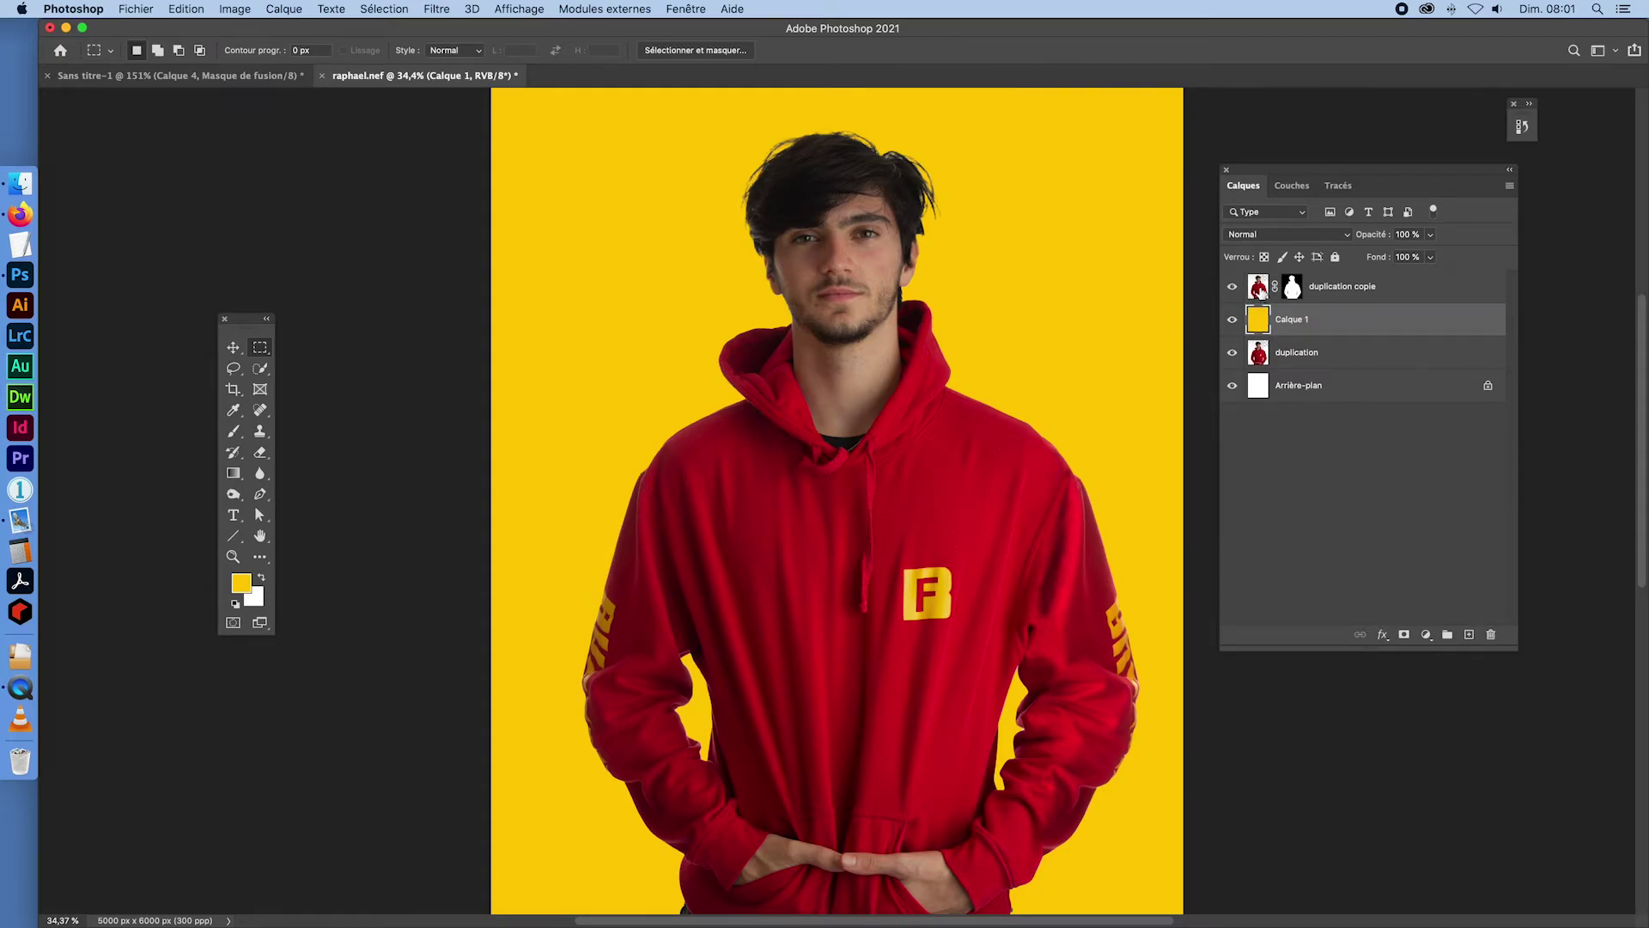
left_click(1259, 290)
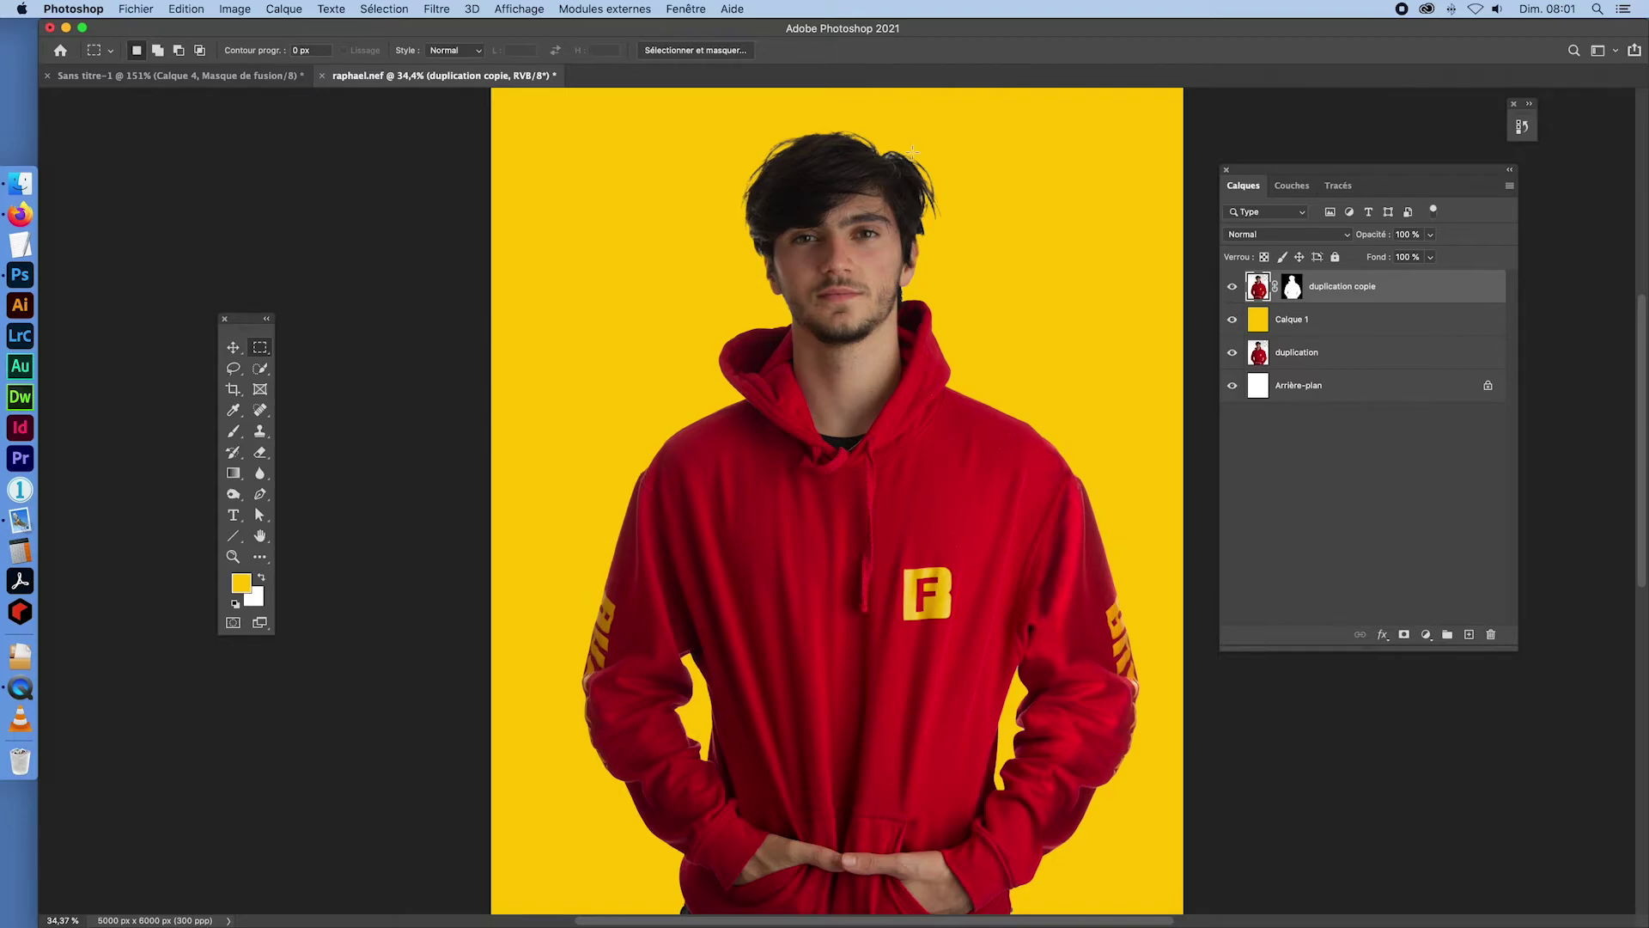
key("super+space")
left_click_drag(885, 147, 987, 287)
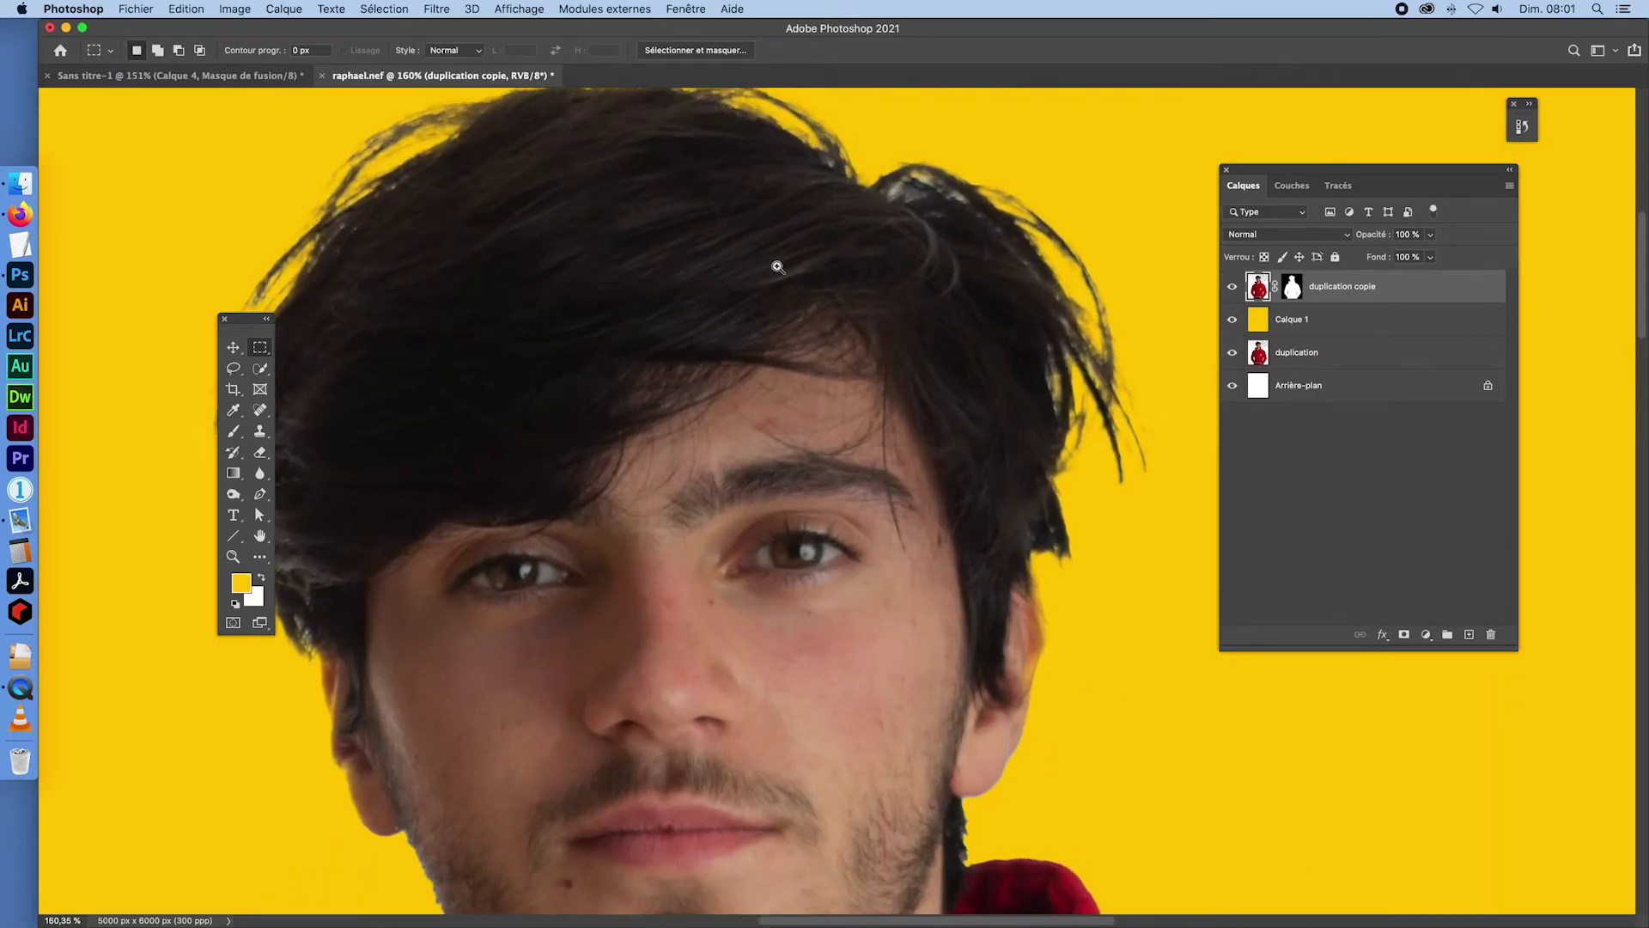
left_click_drag(828, 273, 809, 264)
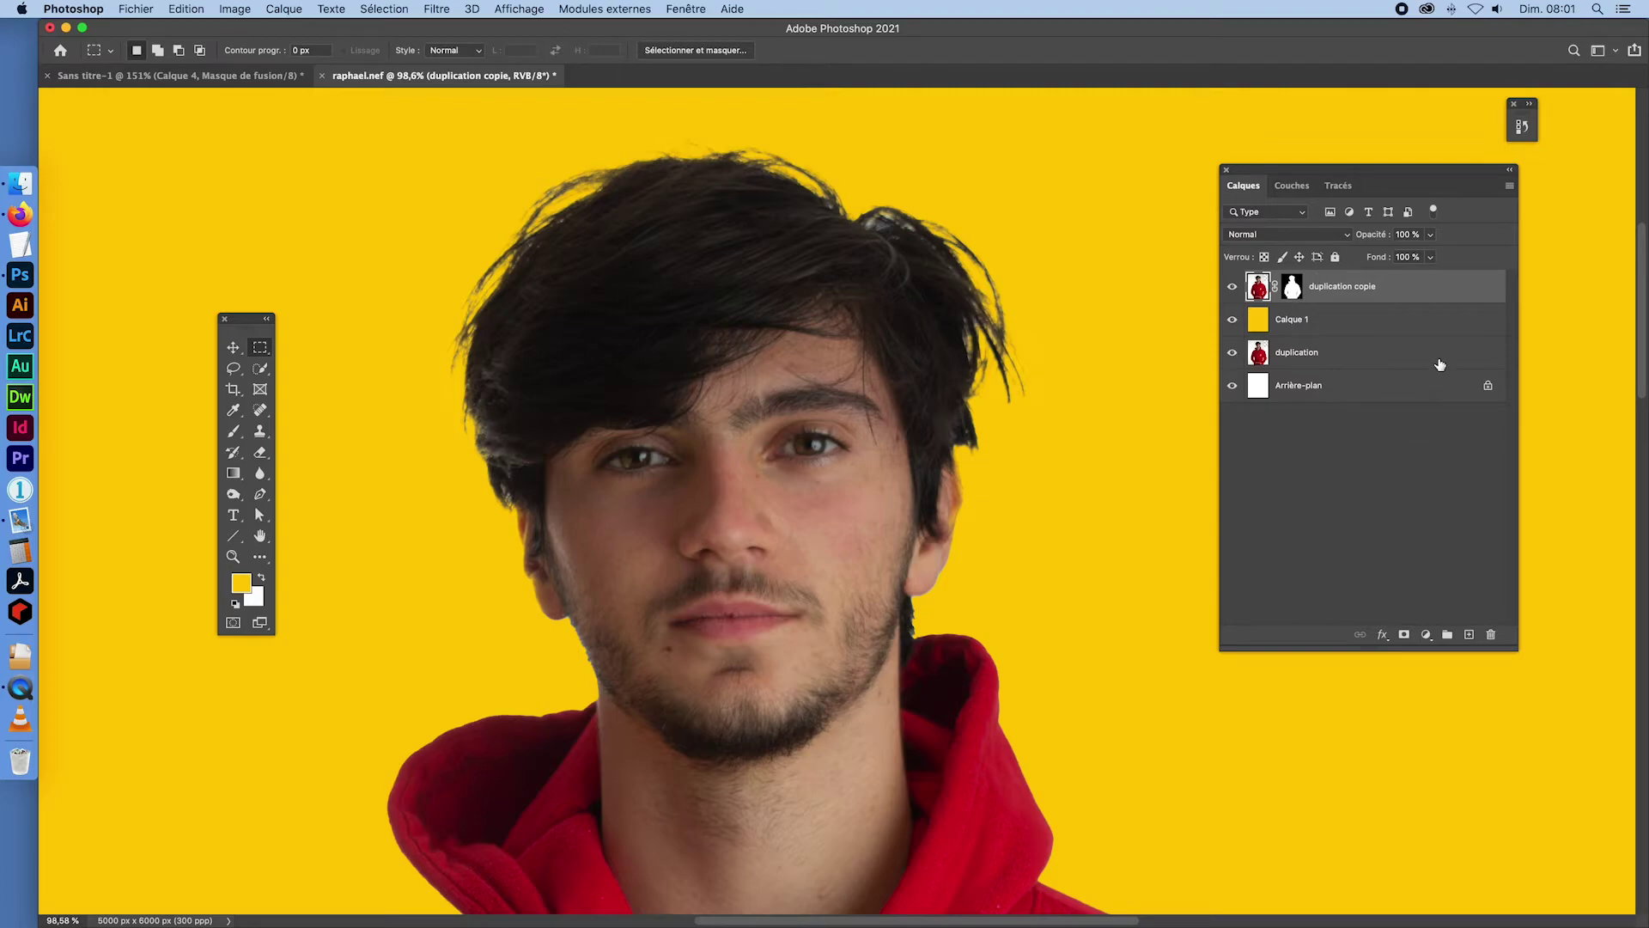
left_click(1292, 288, "super")
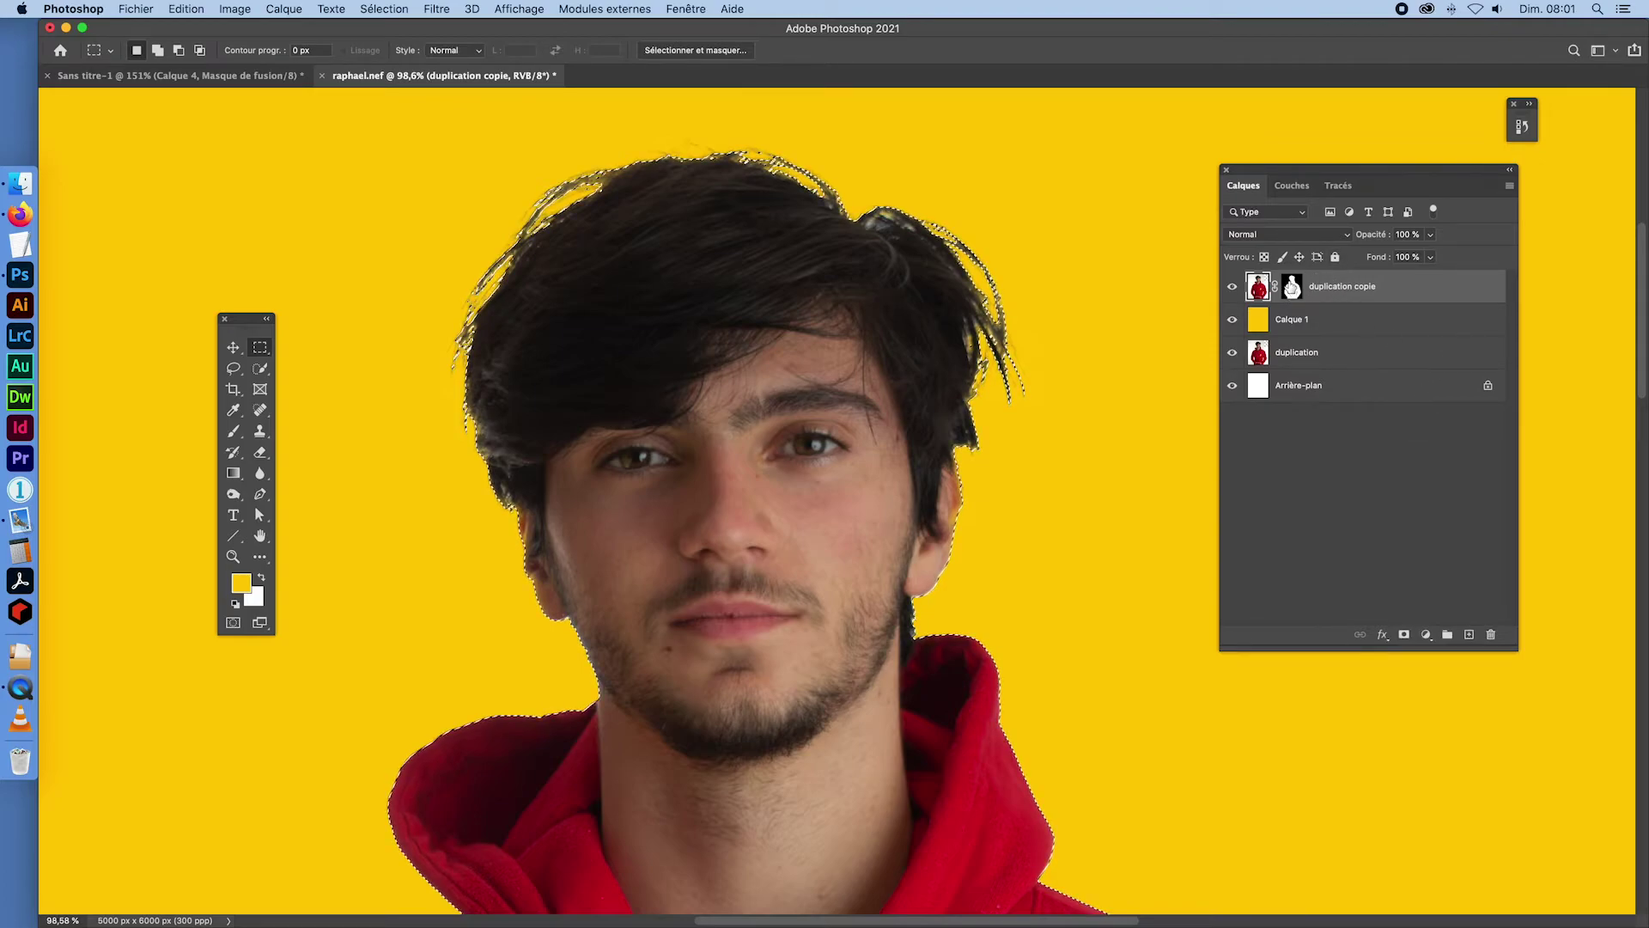
- Delete the duplication copie mask without applying it and save the active selection as a new channel named with the subject's first name
left_click_drag(1292, 287, 1490, 634)
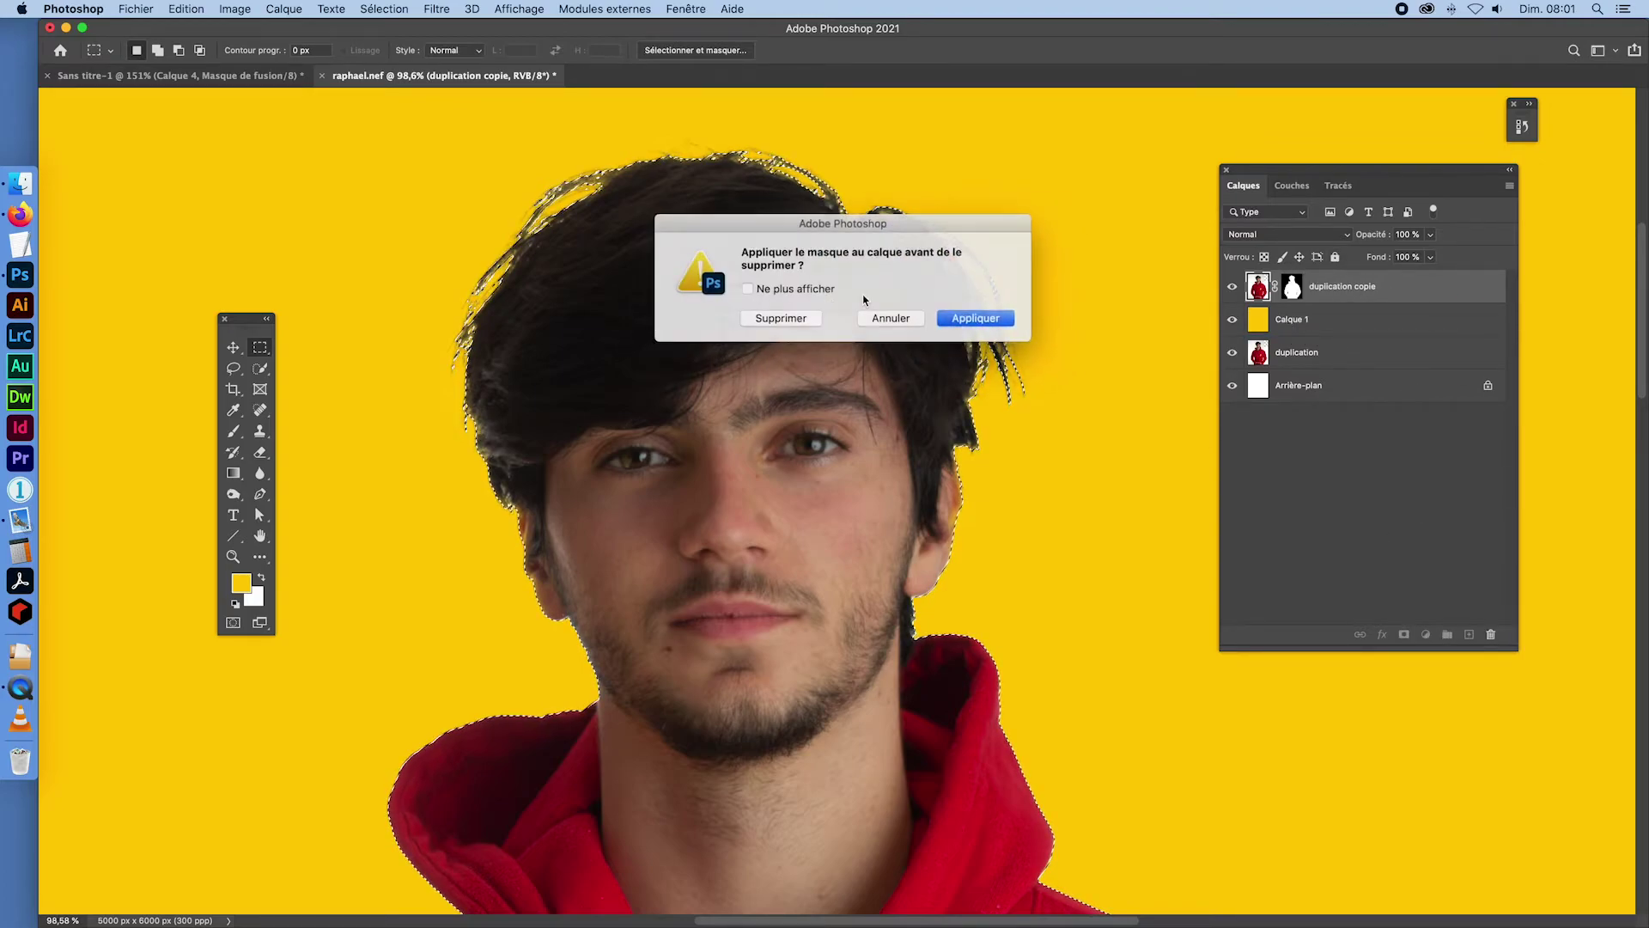
left_click(781, 319)
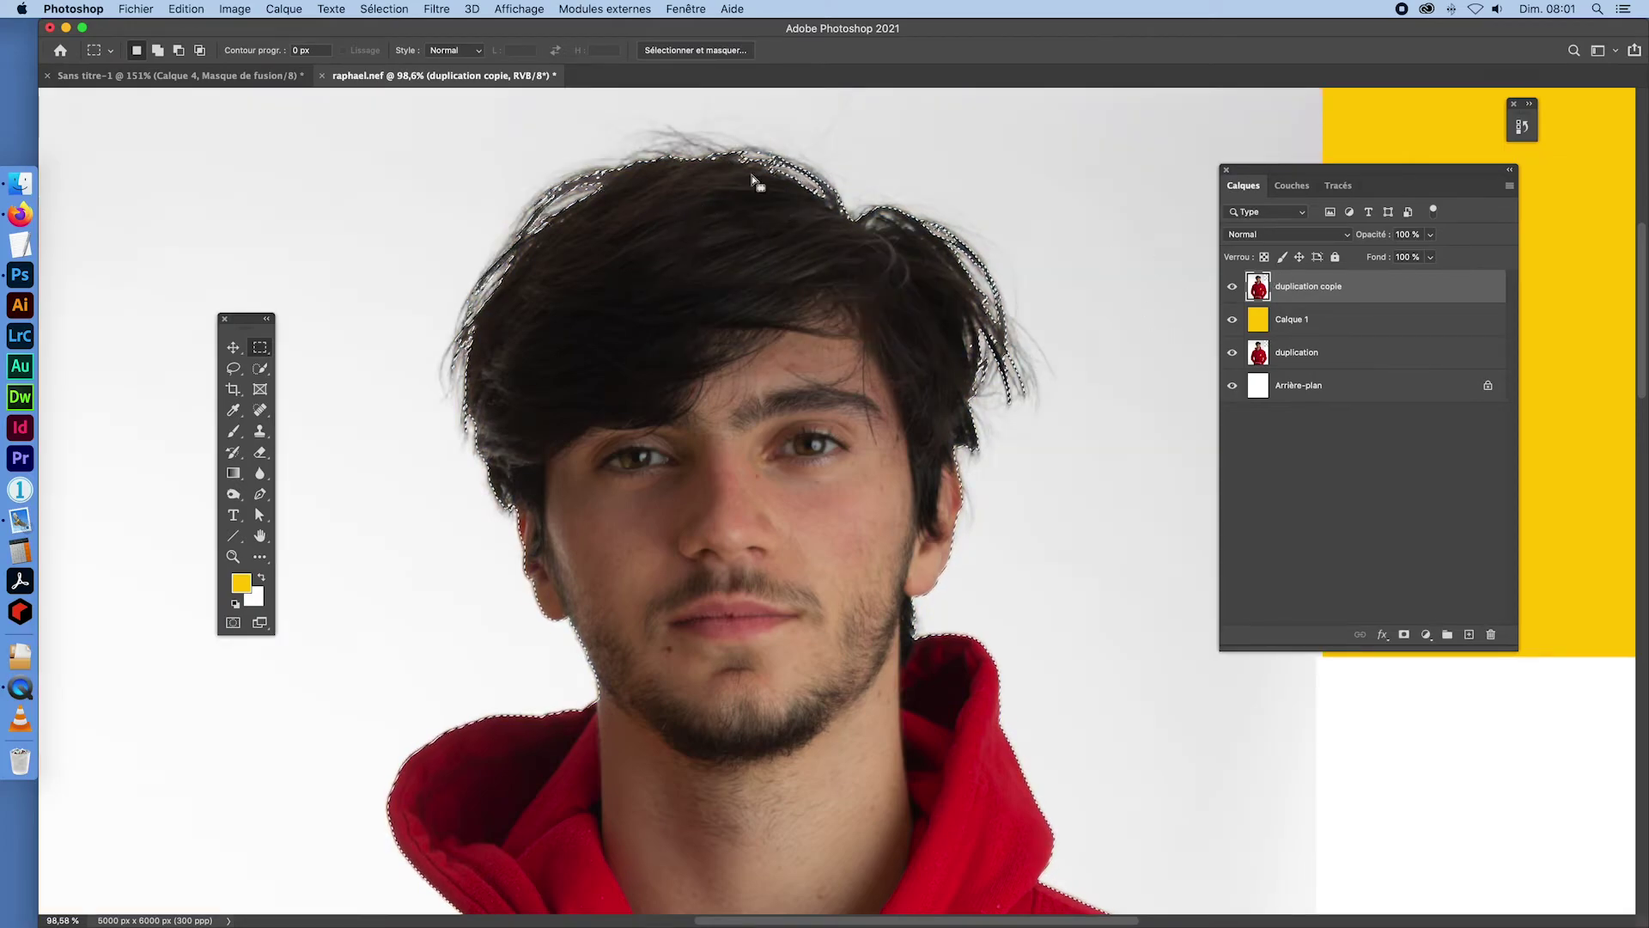
left_click(384, 9)
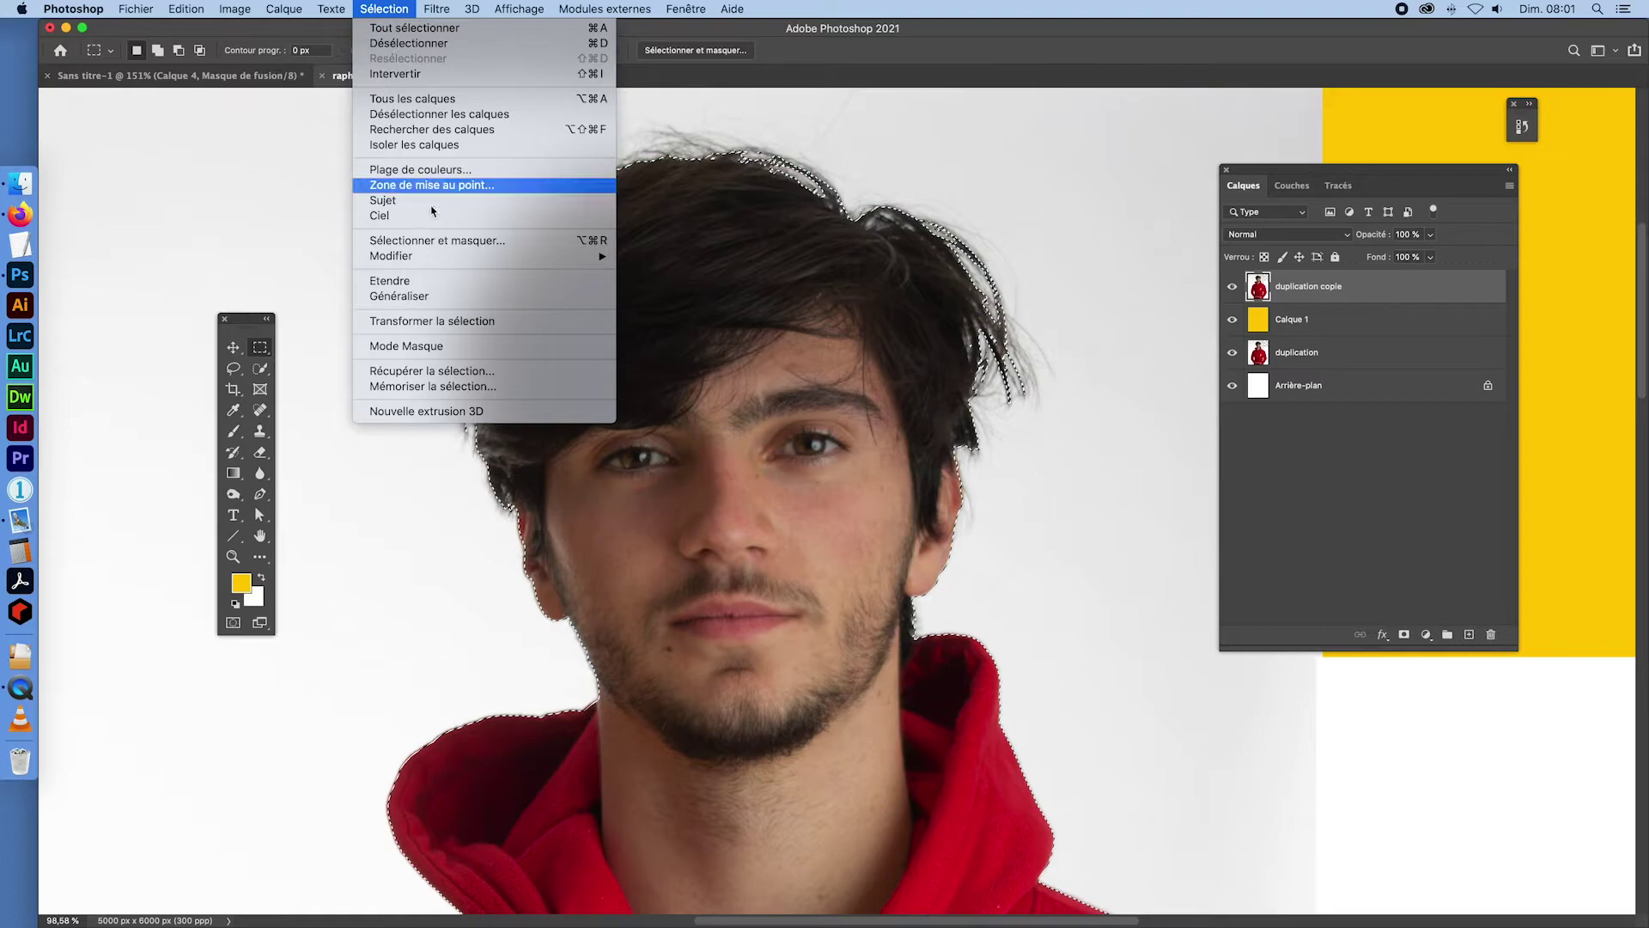
left_click(430, 389)
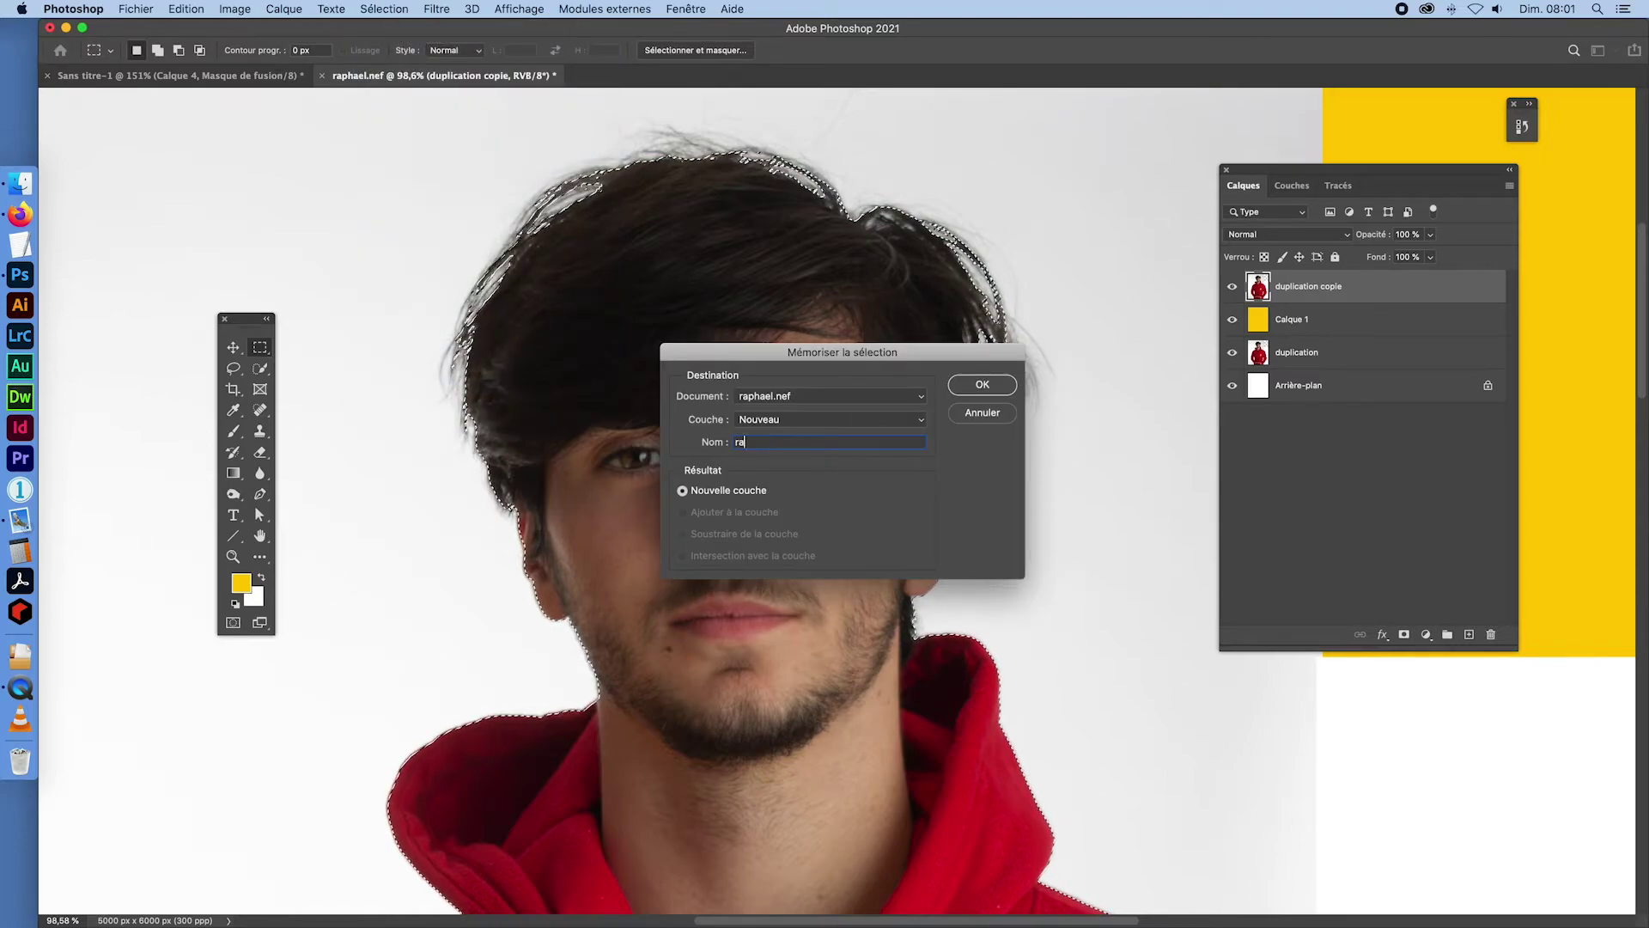
type("raphaël")
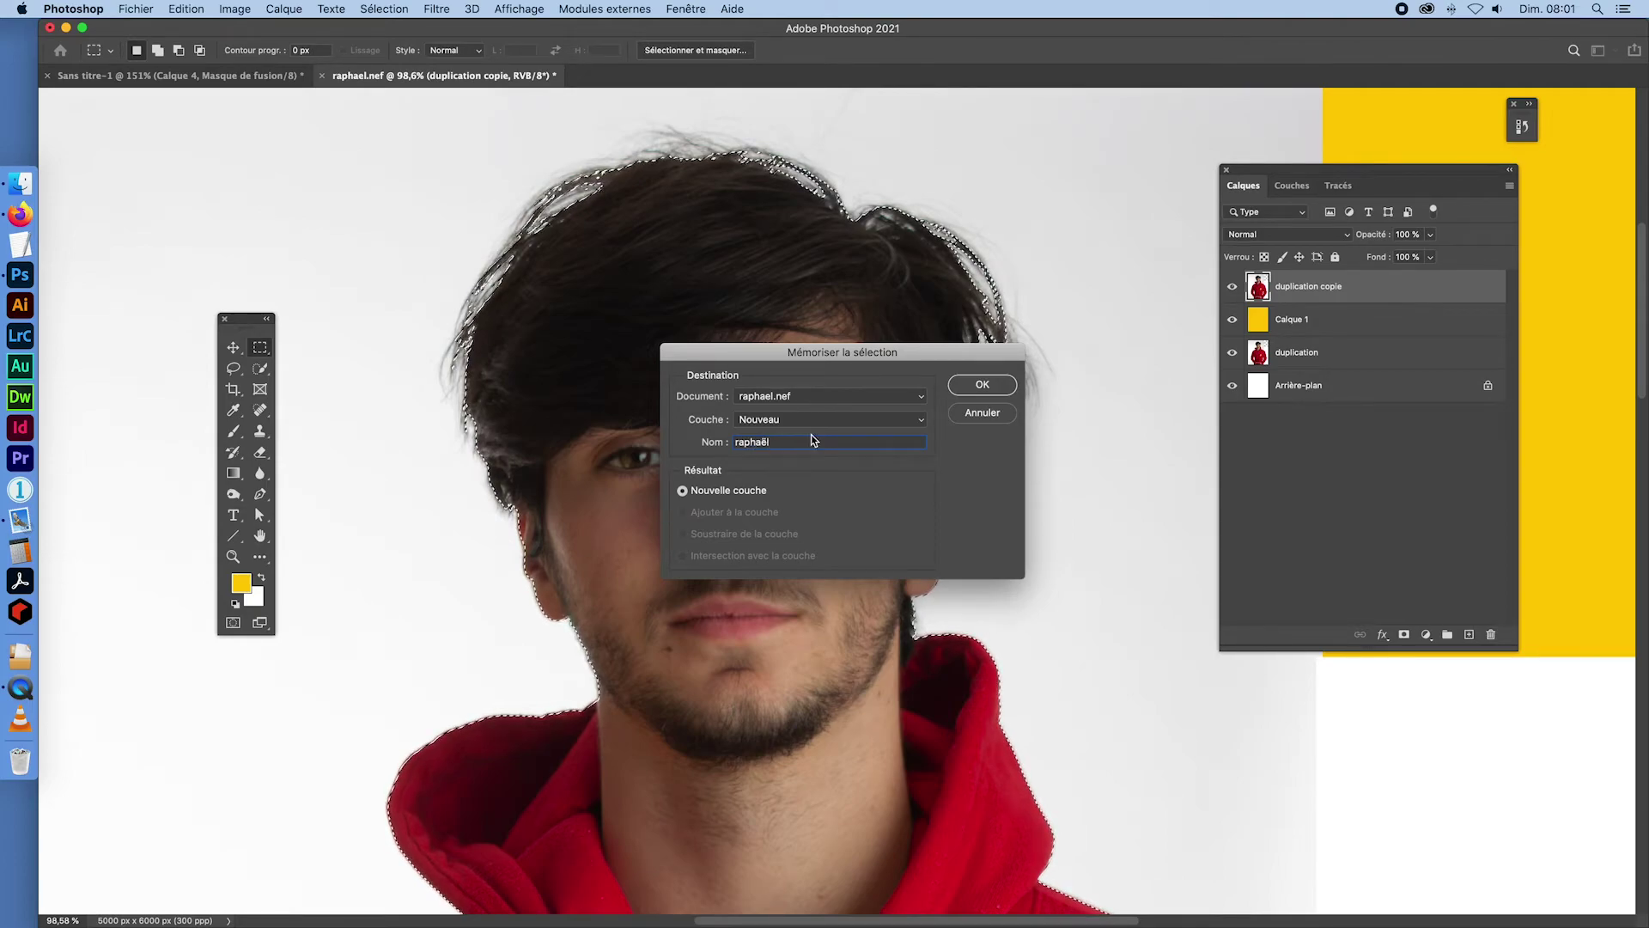
left_click(981, 384)
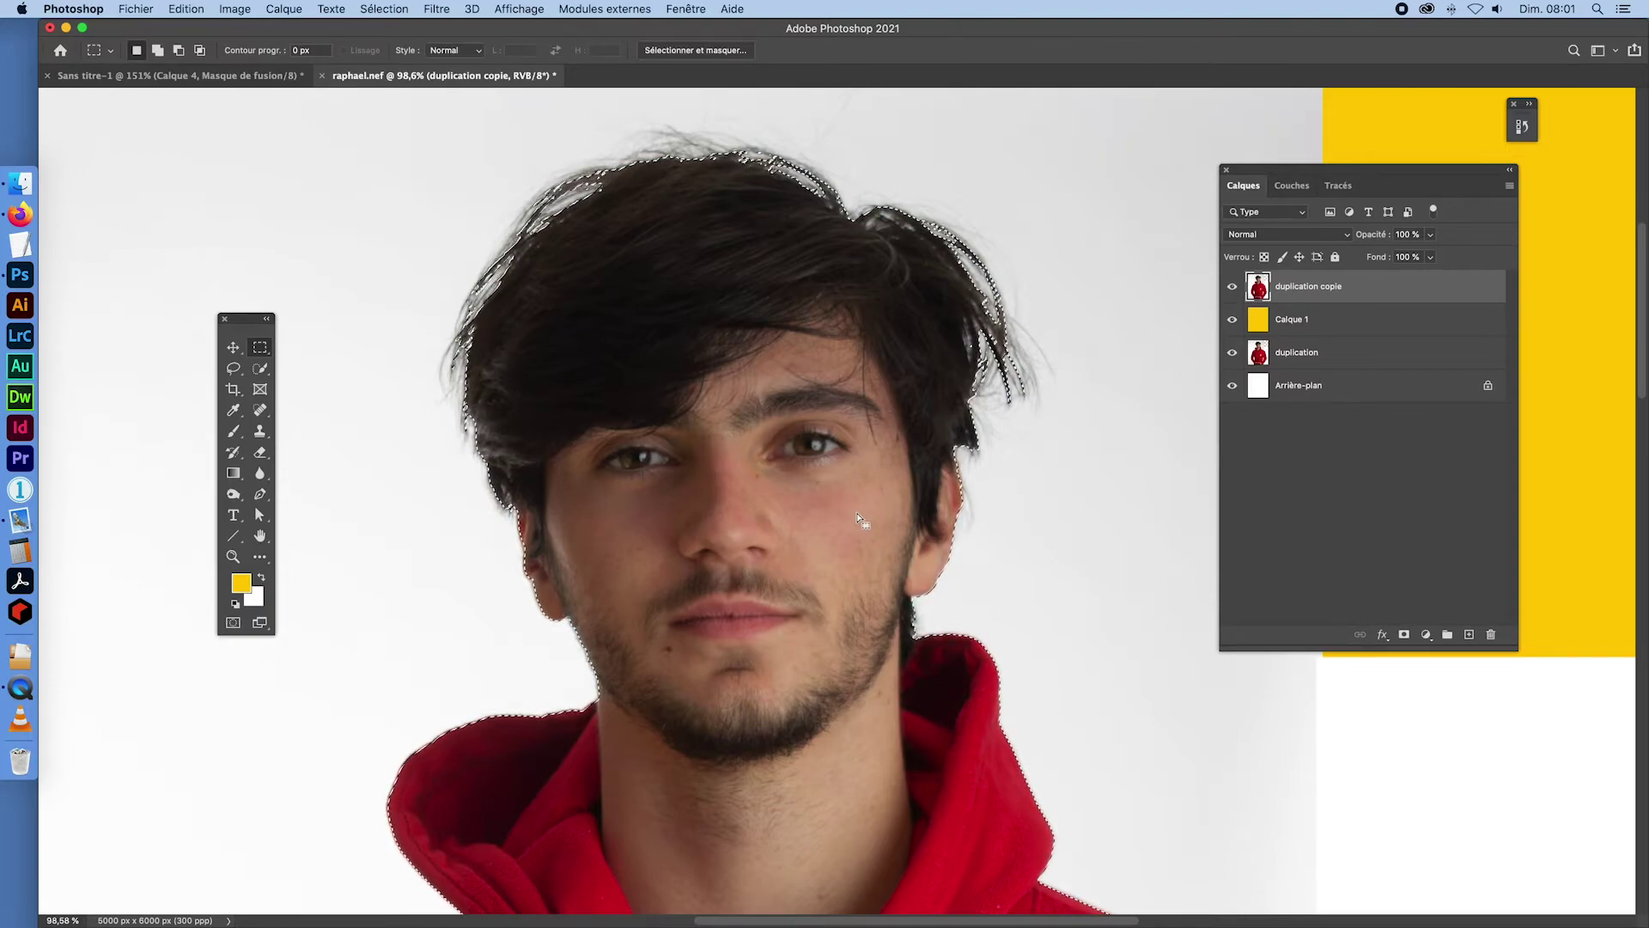
- Refine the selection in Sélectionner et masquer with Améliorer les cheveux, and mask duplication copie with the resulting selection
key("super+space")
left_click_drag(883, 403, 830, 314)
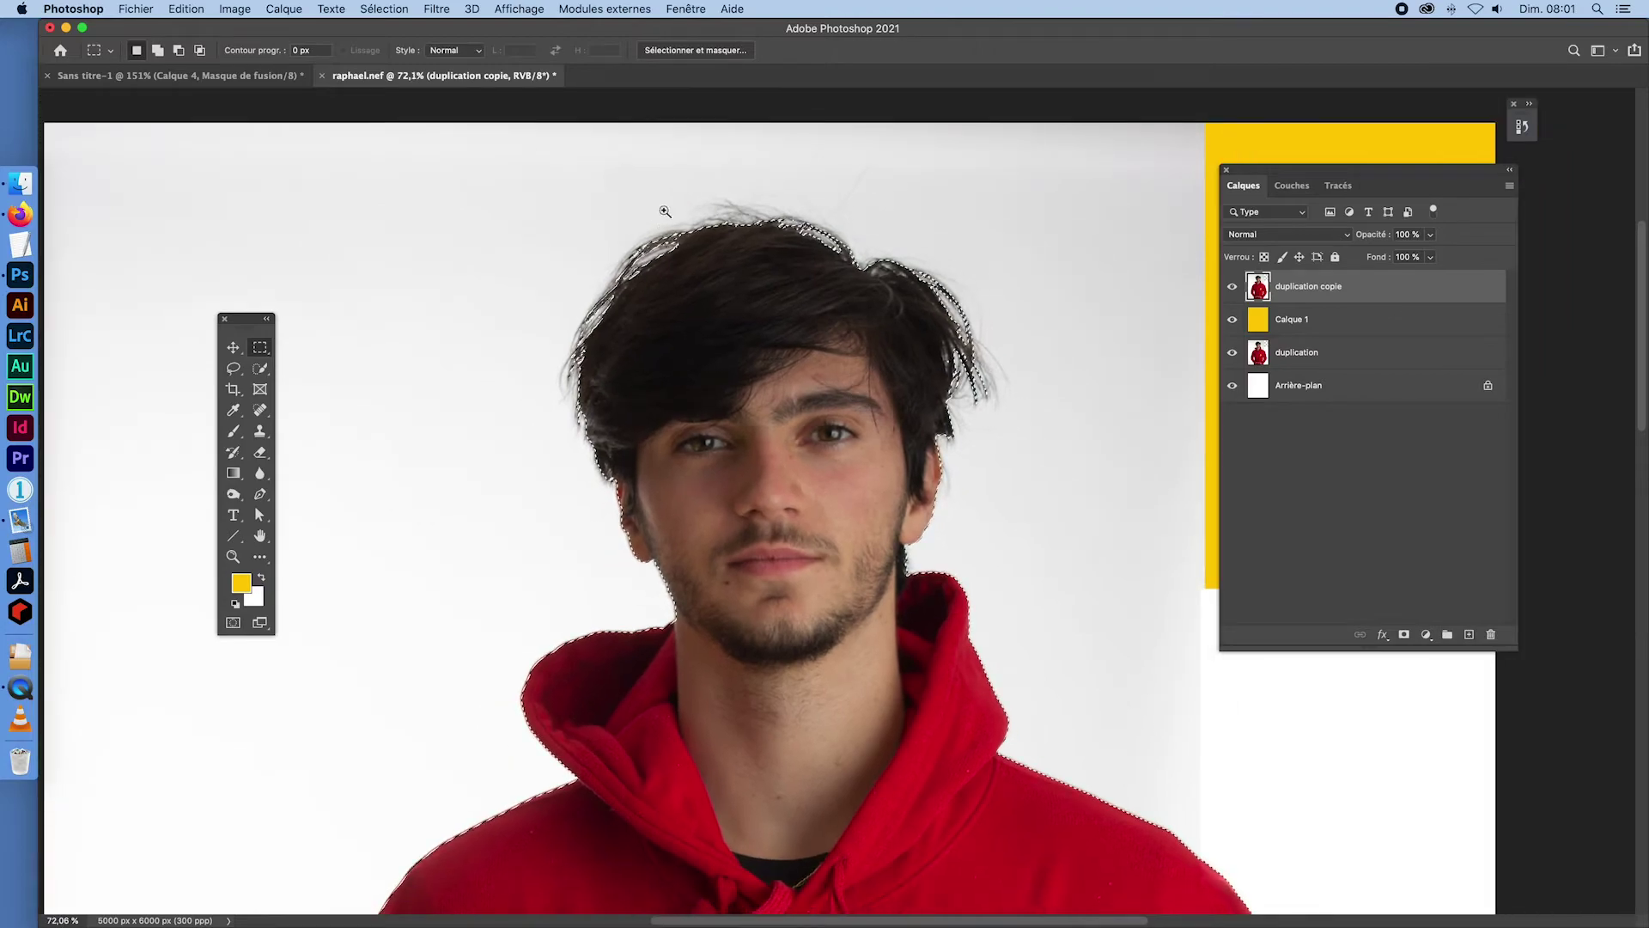
left_click_drag(824, 553, 776, 521)
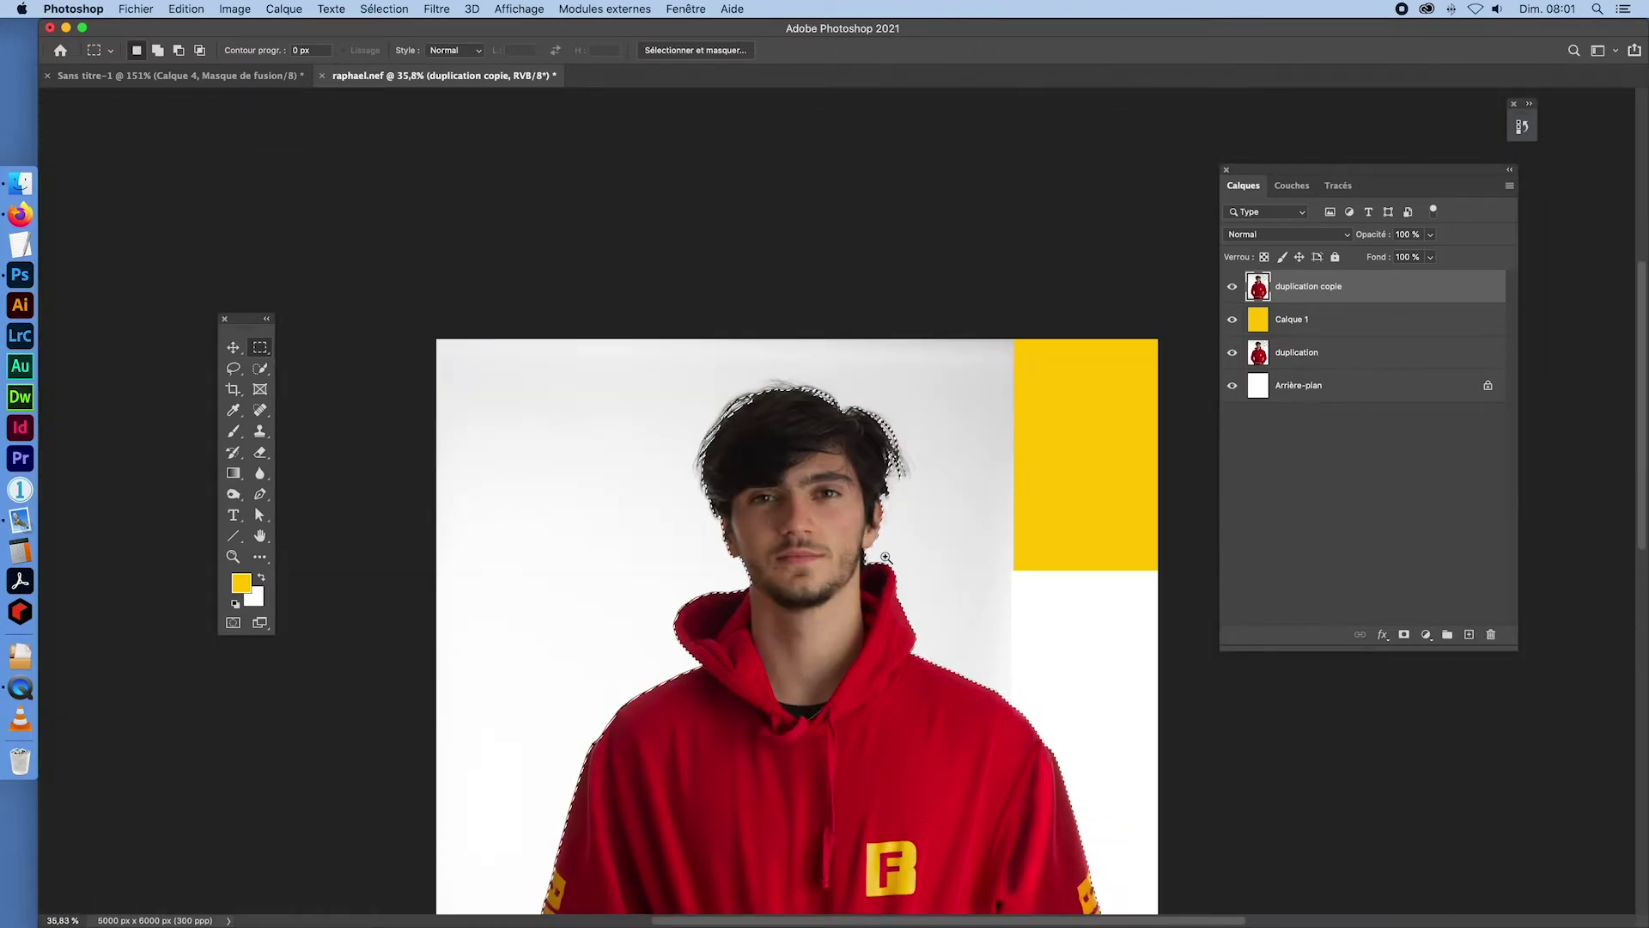
left_click_drag(808, 626, 843, 632)
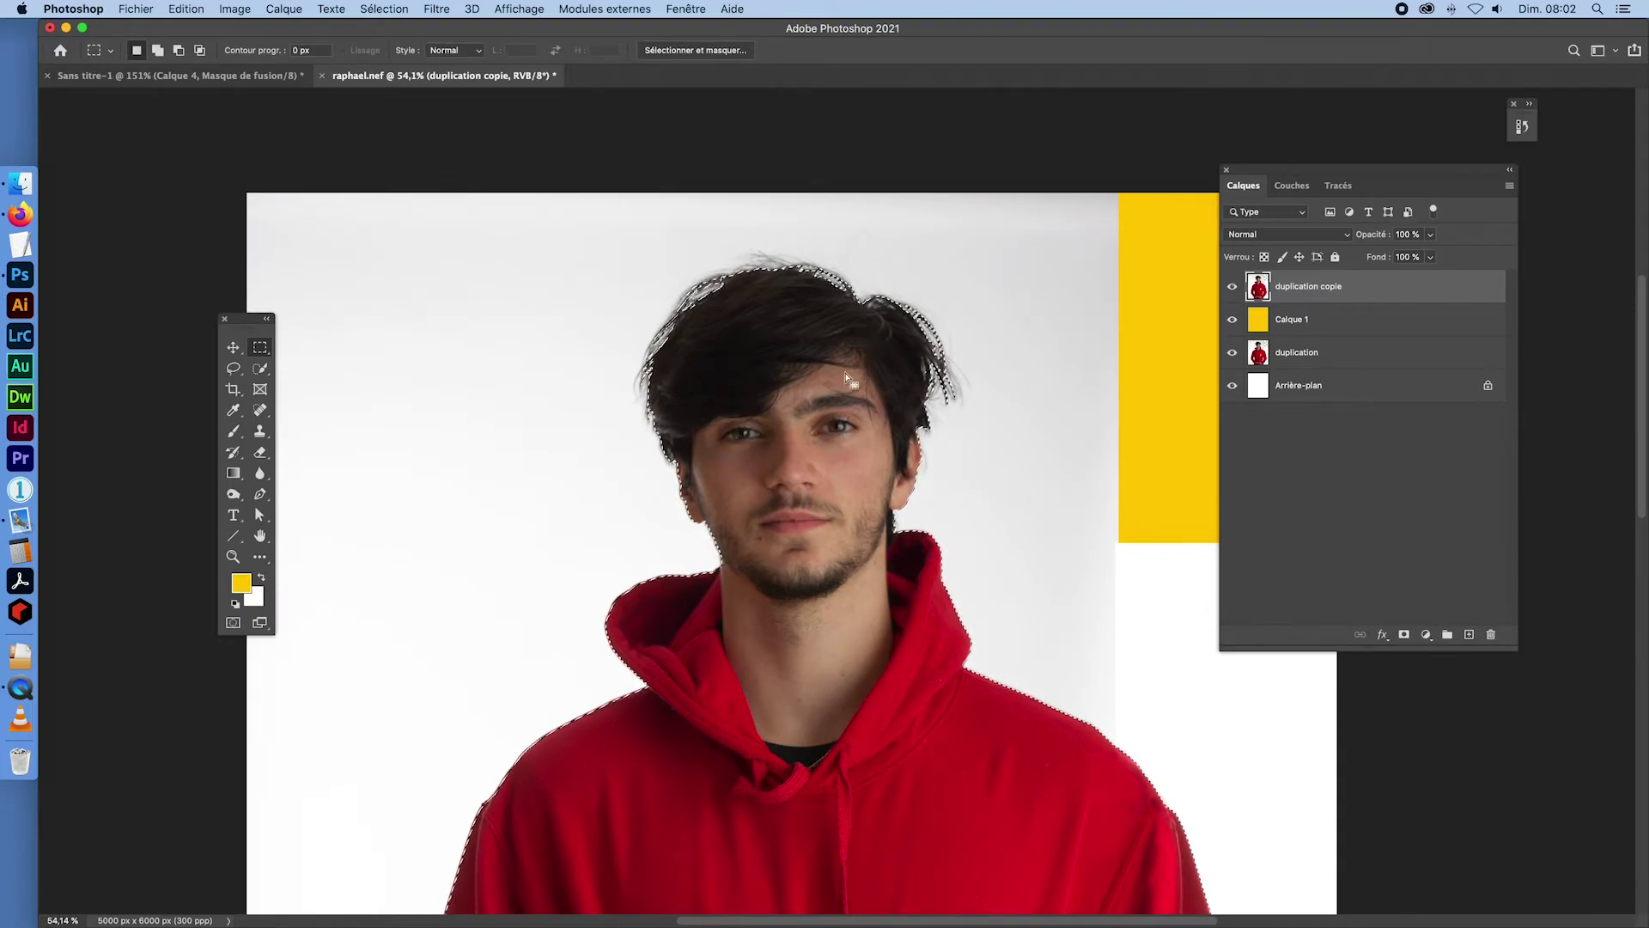
left_click(708, 54)
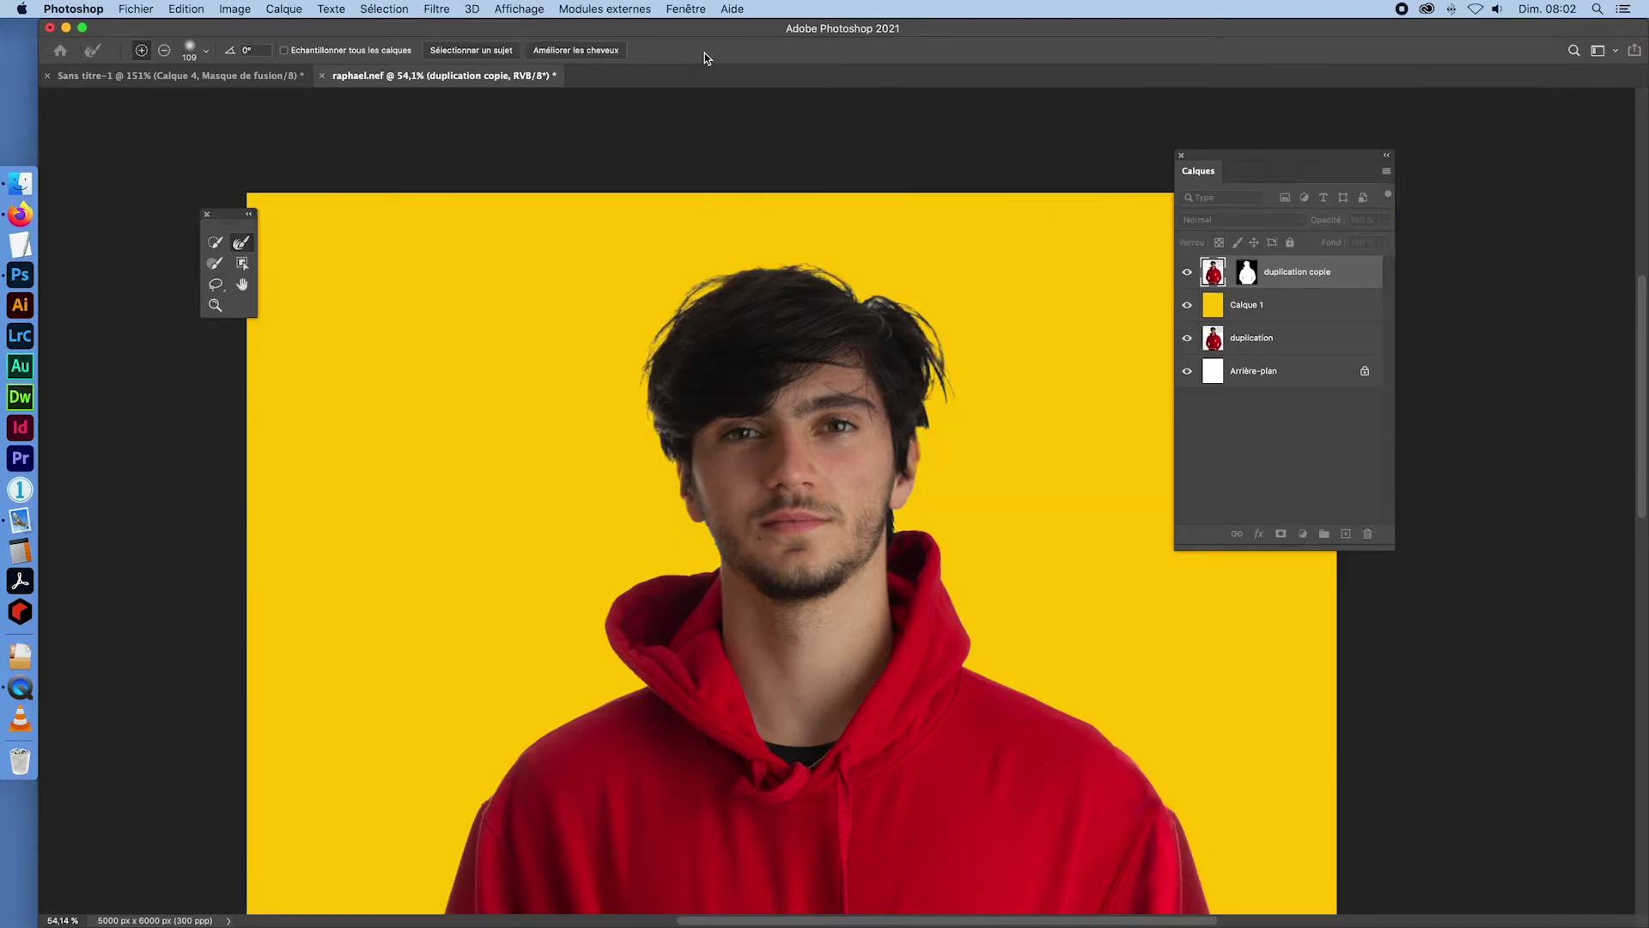
left_click_drag(1257, 159, 1432, 176)
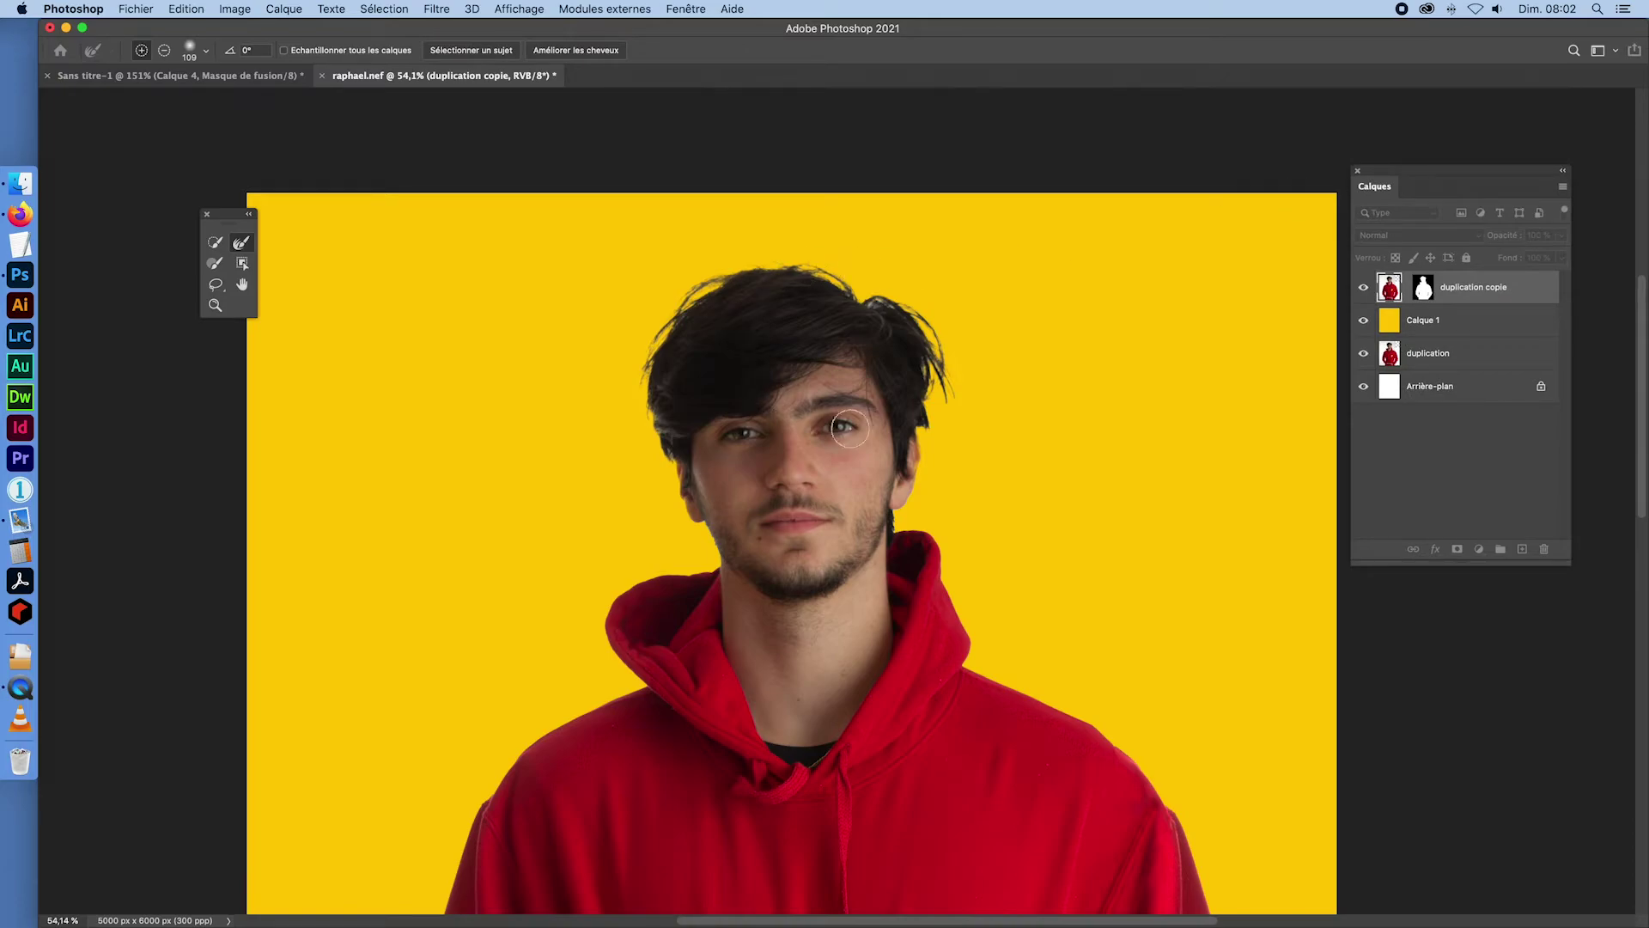
left_click(574, 52)
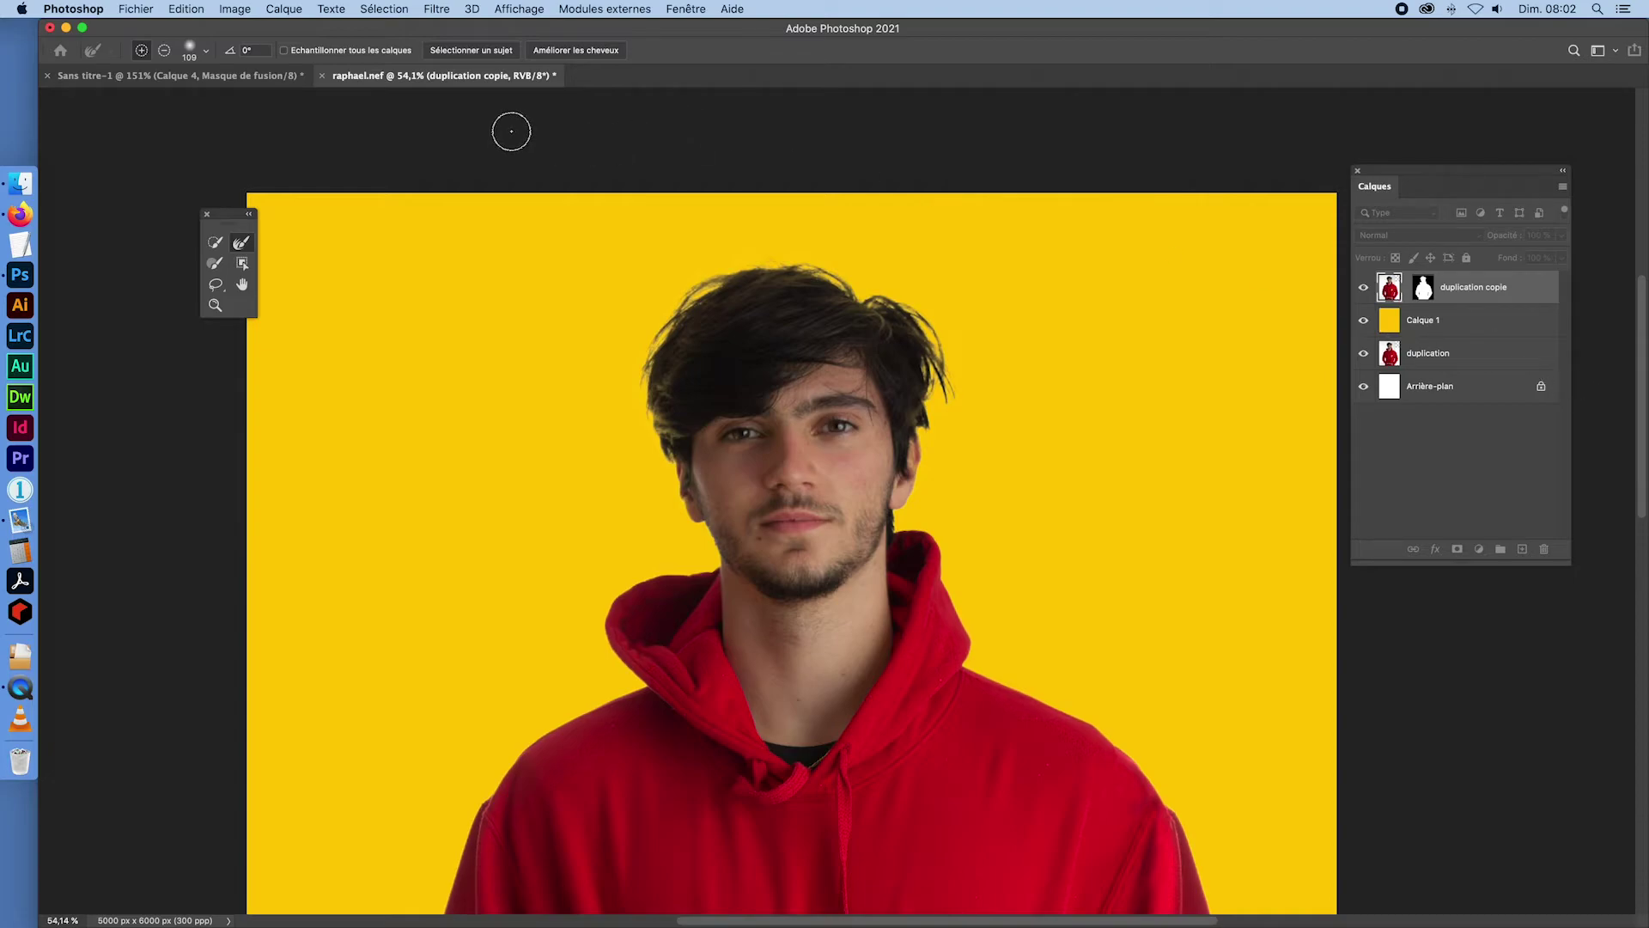
key("Return")
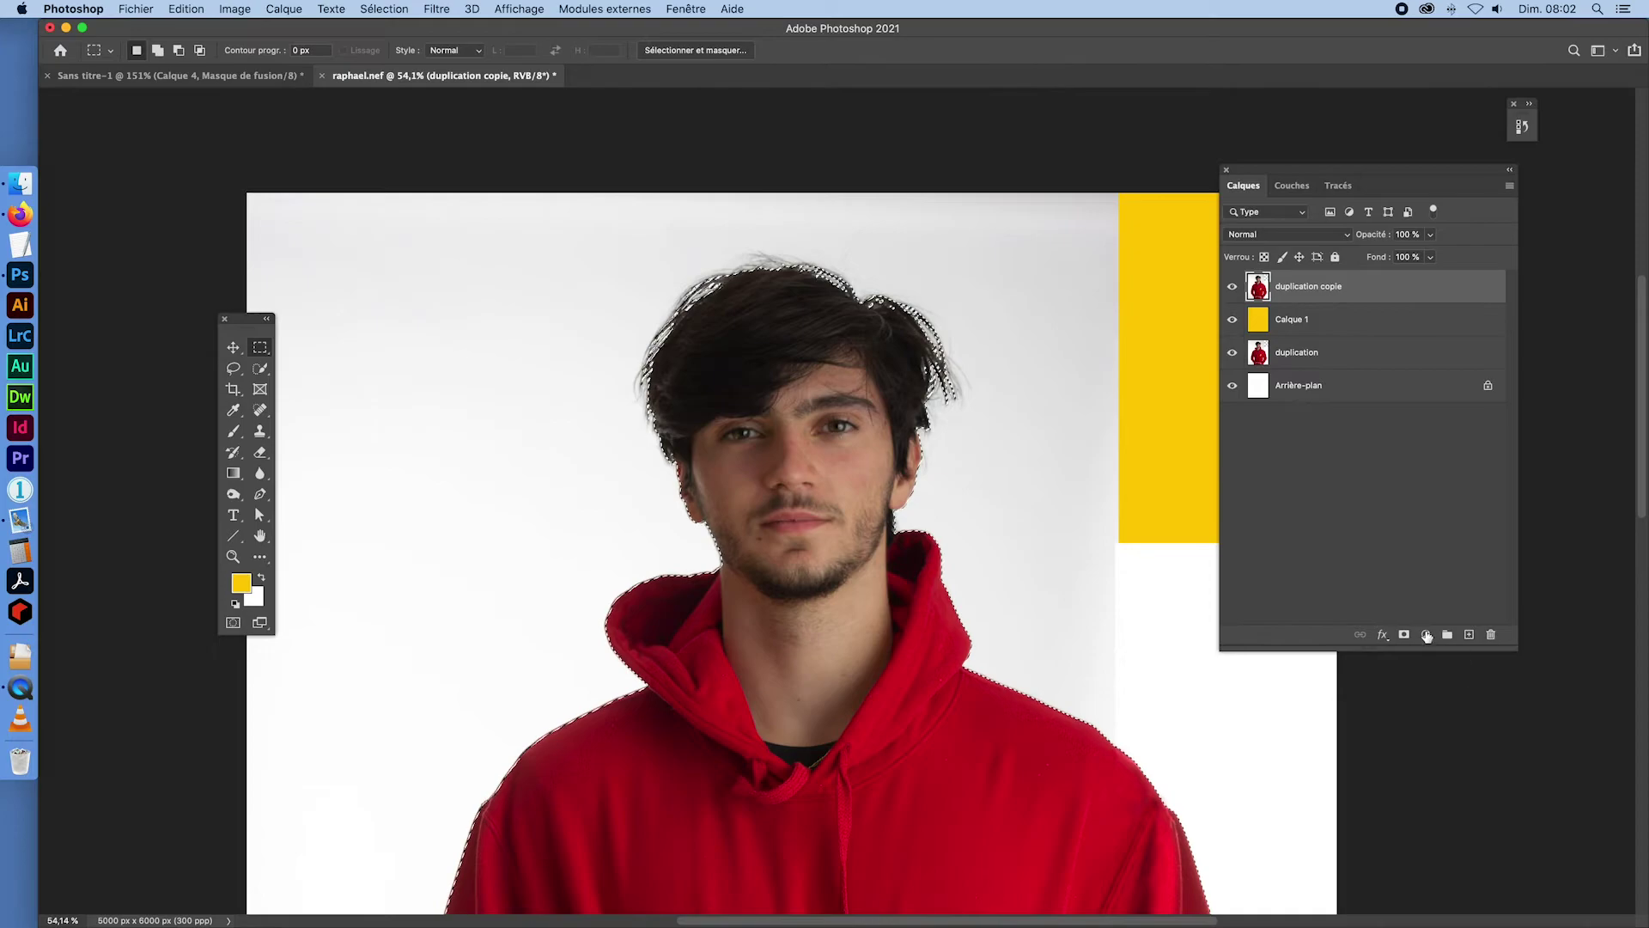
left_click(1403, 634)
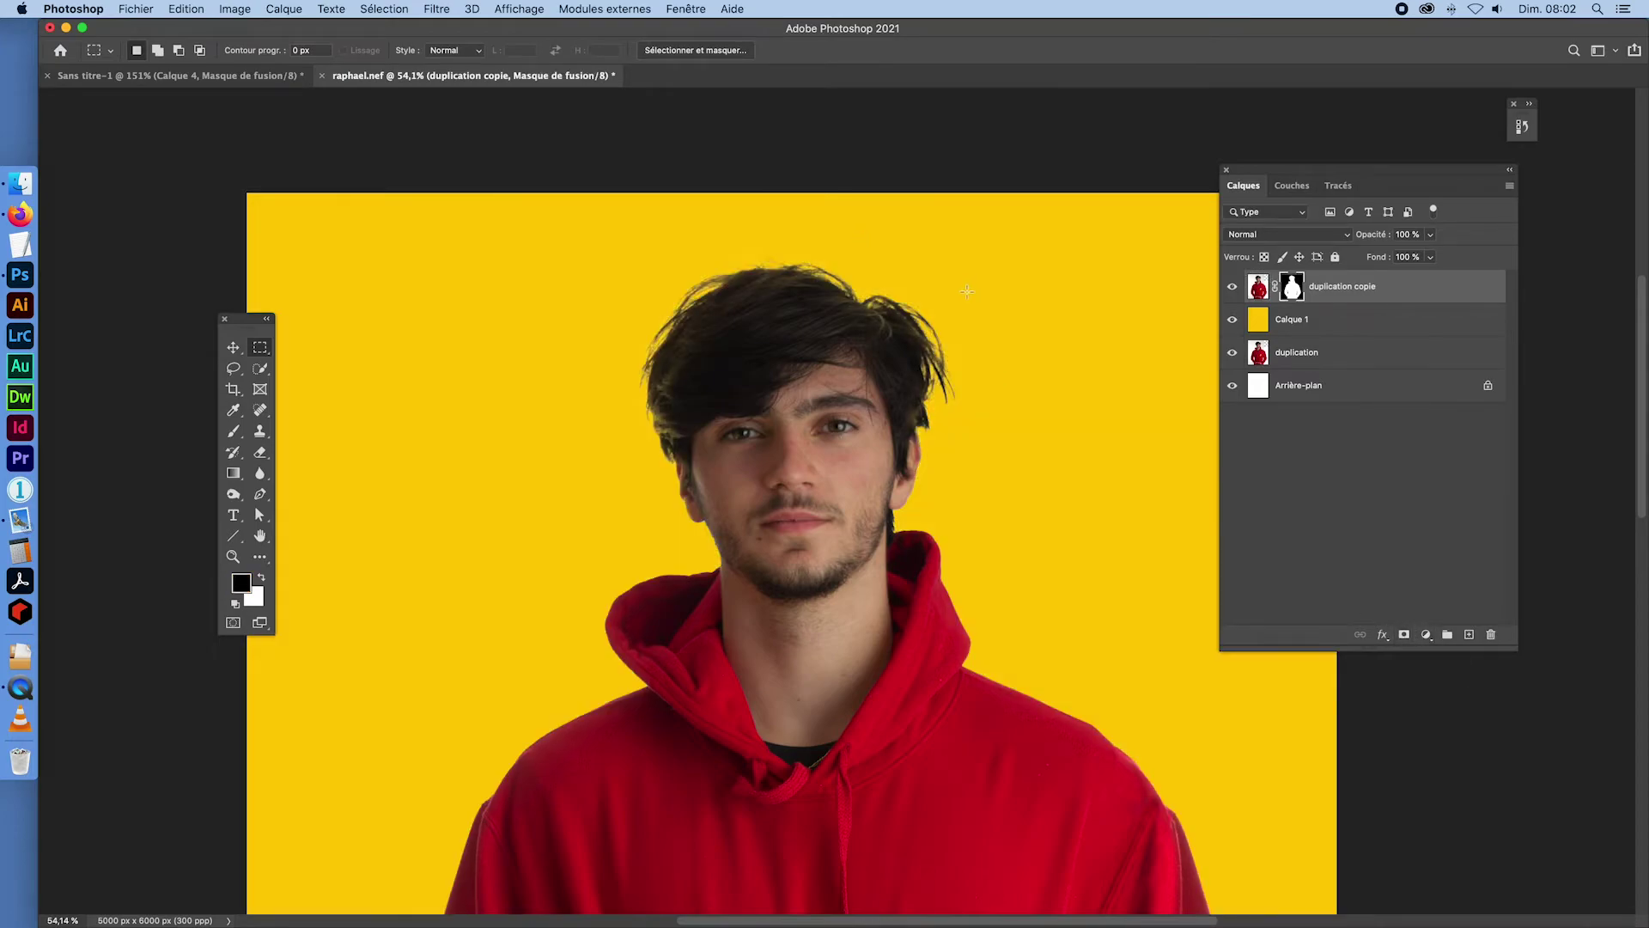
- Duplicate the masked duplication copie layer and hide the original beneath it
key("super+space")
mouse_move(872, 306)
left_mouse_down()
mouse_move(964, 366)
mouse_move(879, 309)
left_mouse_up()
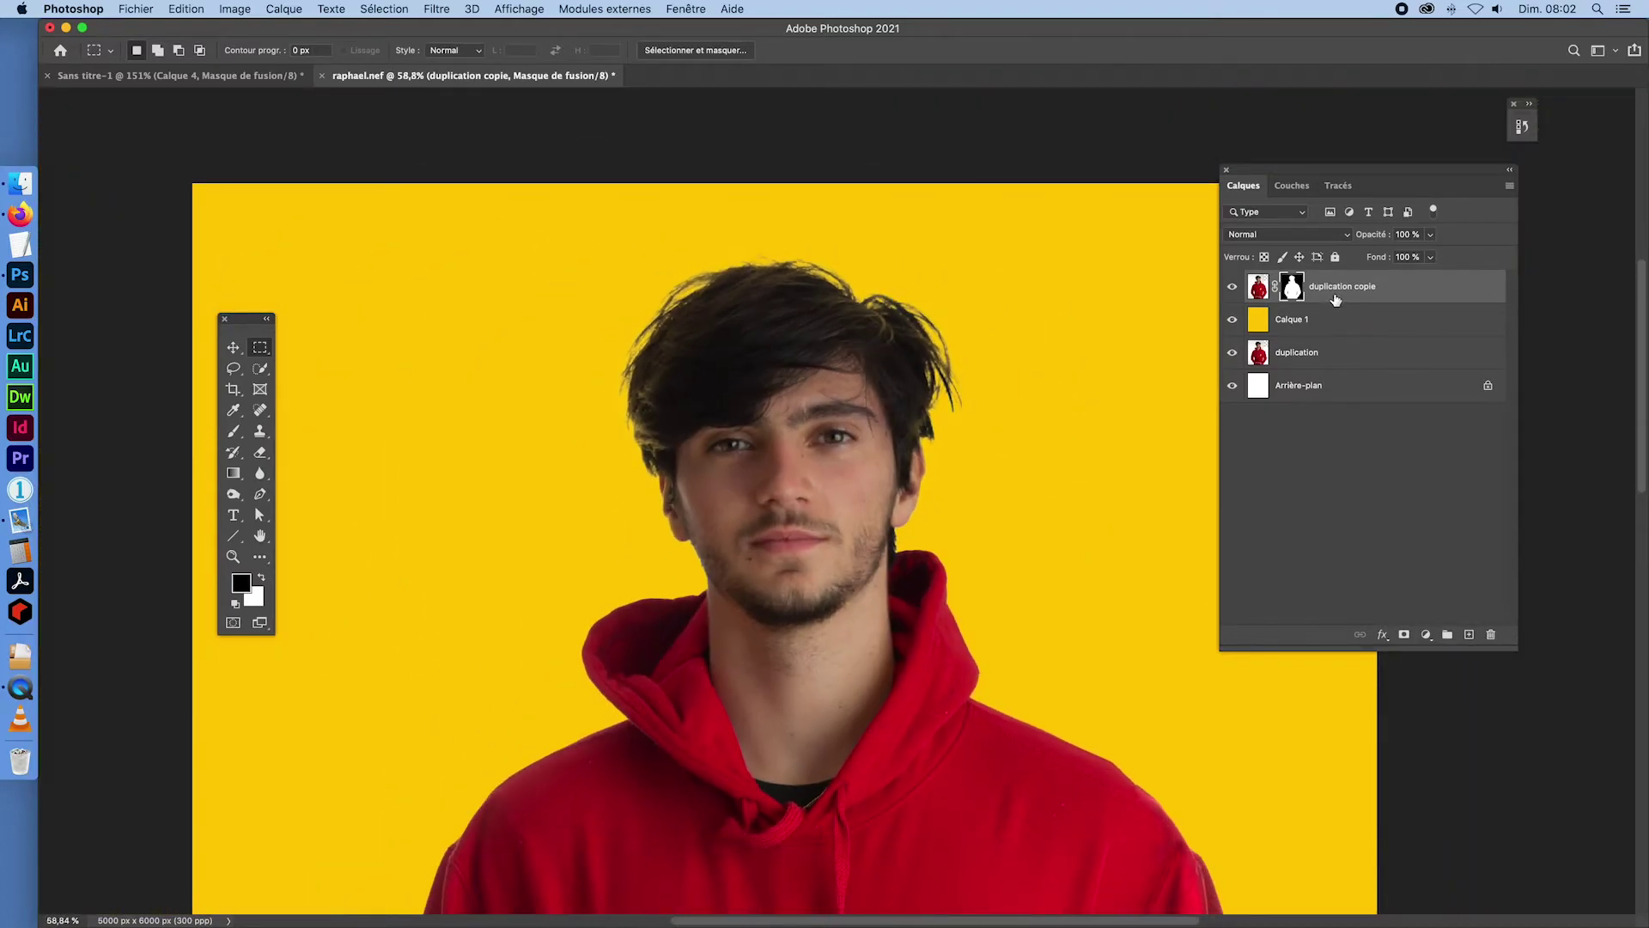
left_click(1259, 287)
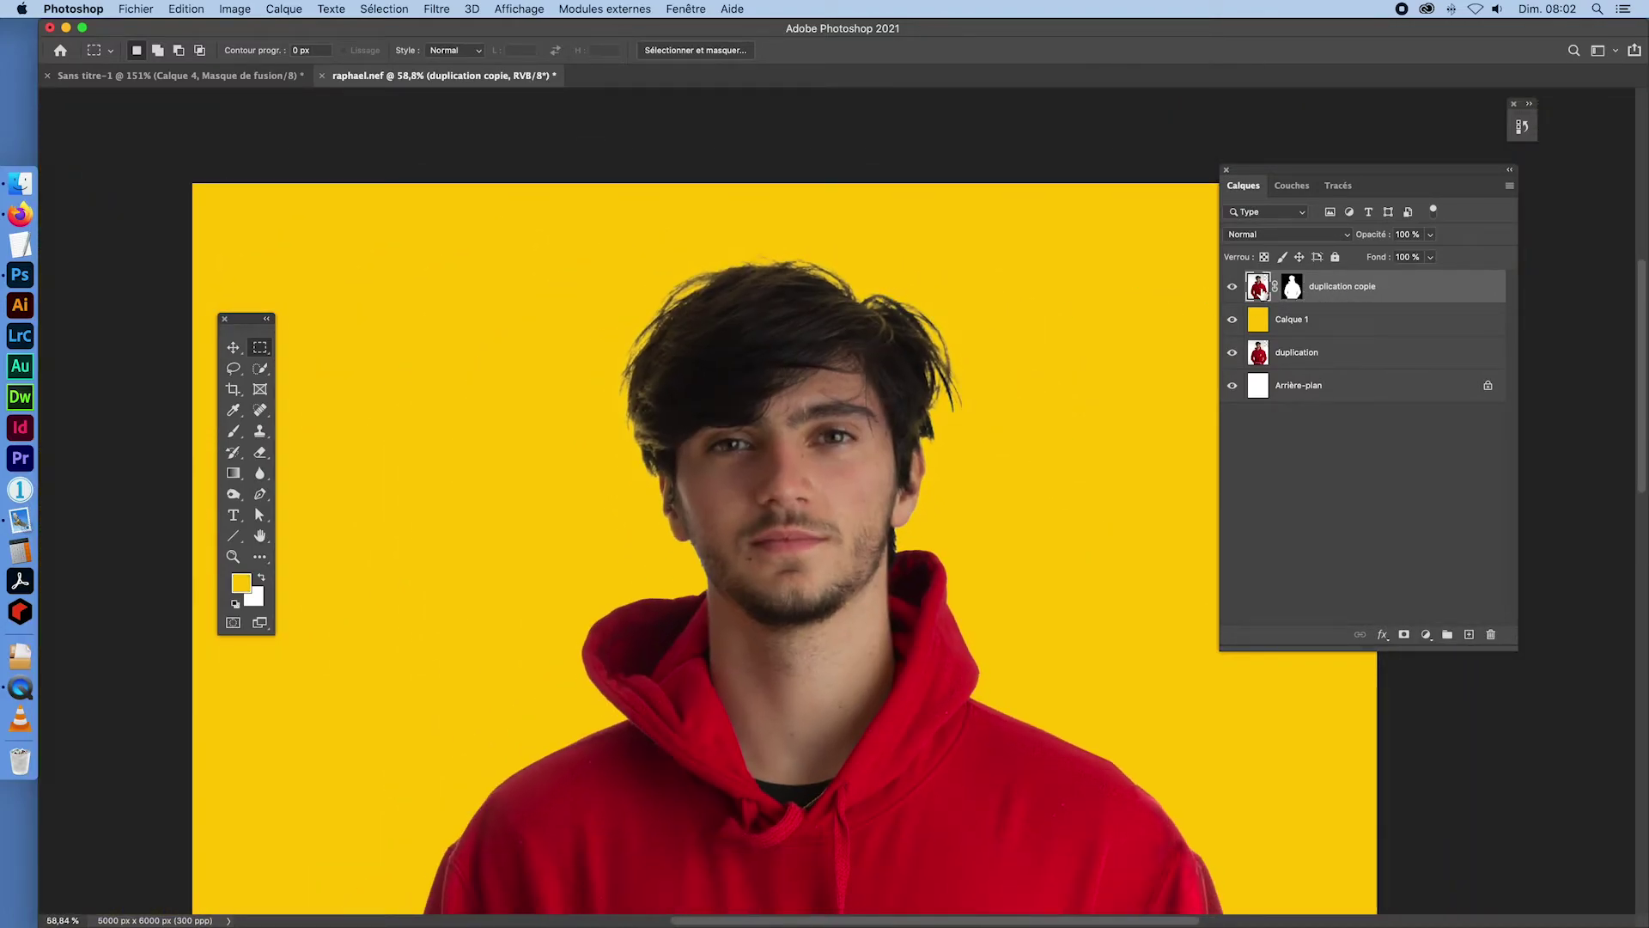
key("super+j")
left_click(1232, 319)
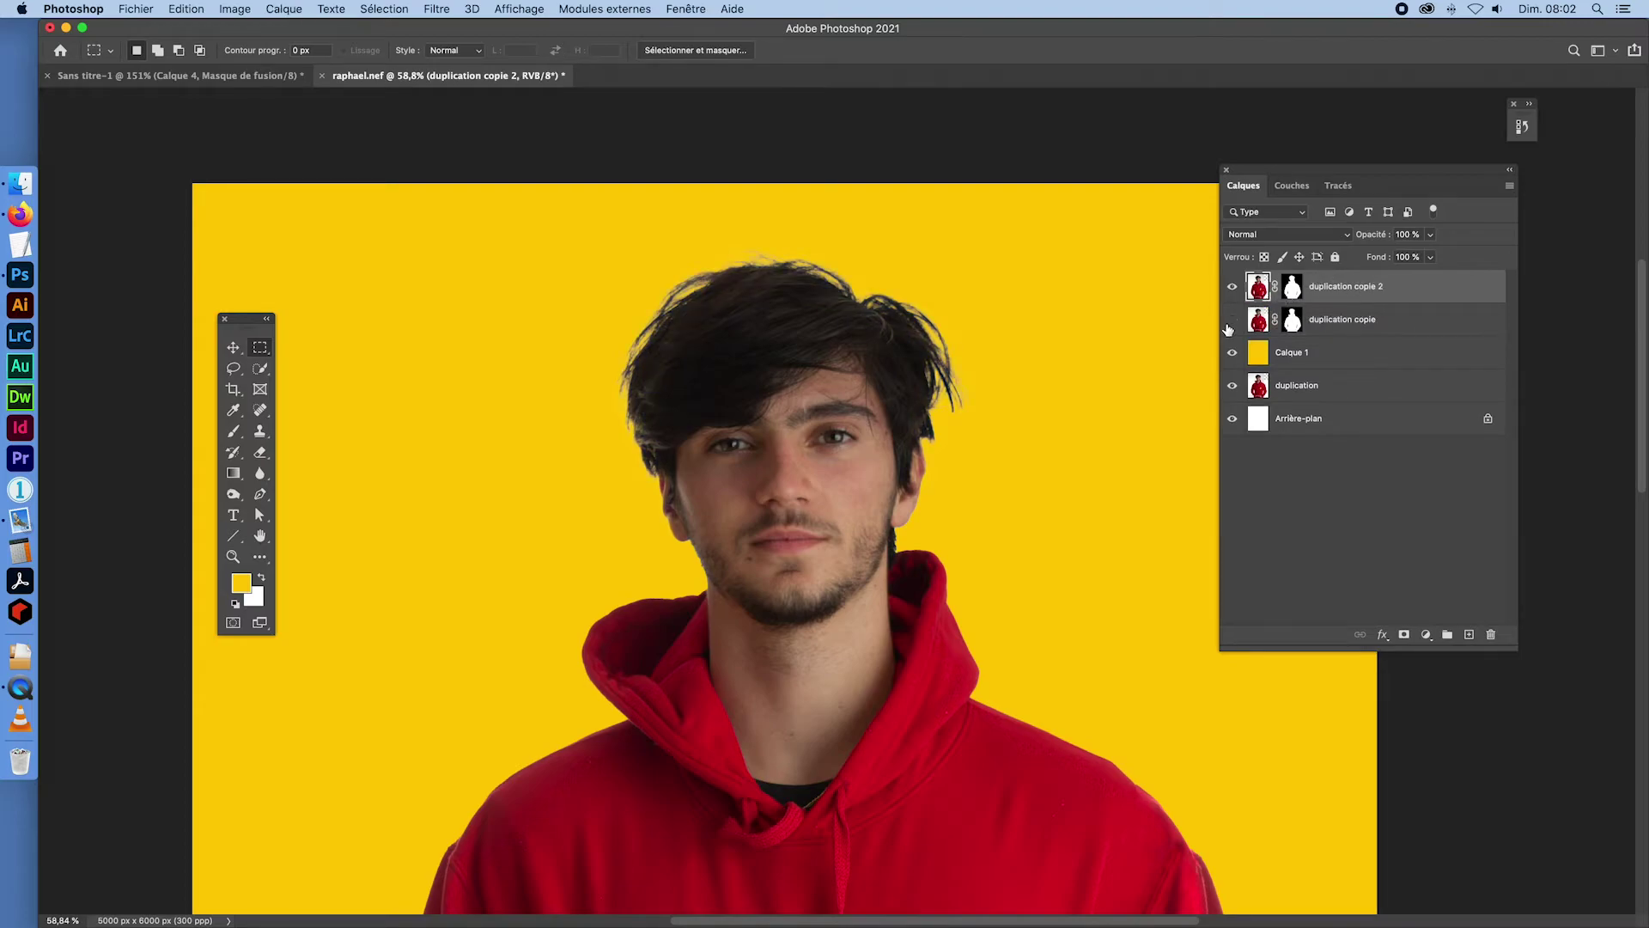
- Delete the duplication copie 2 mask without applying it and load the saved subject channel as a new selection
left_click_drag(1292, 288, 1491, 634)
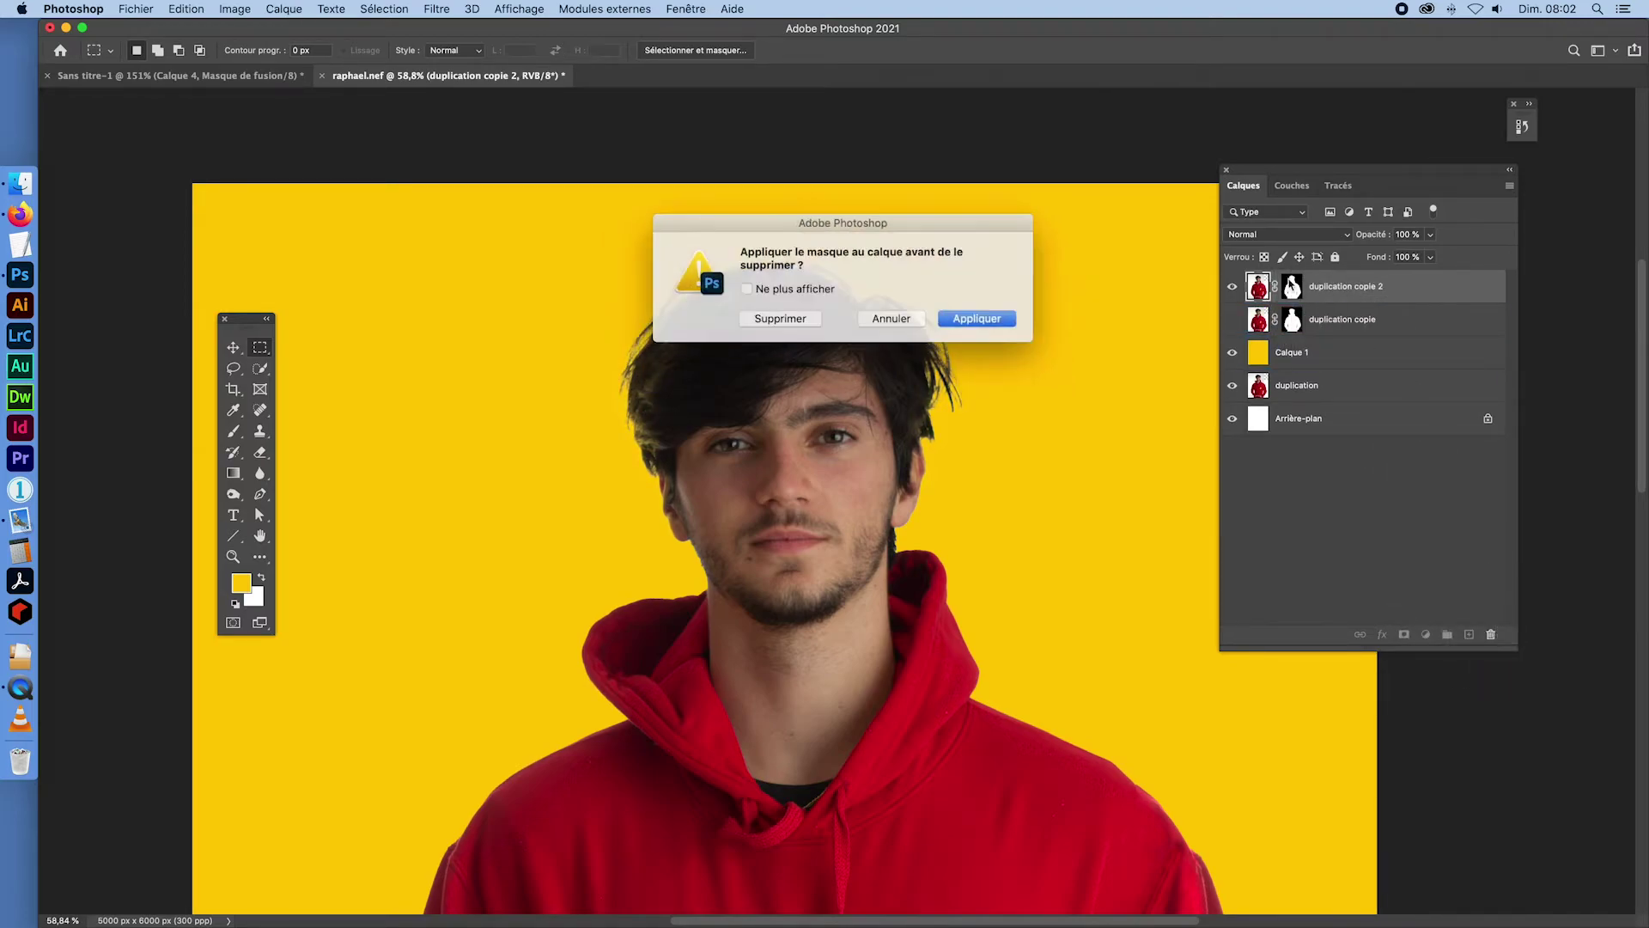
left_click(778, 320)
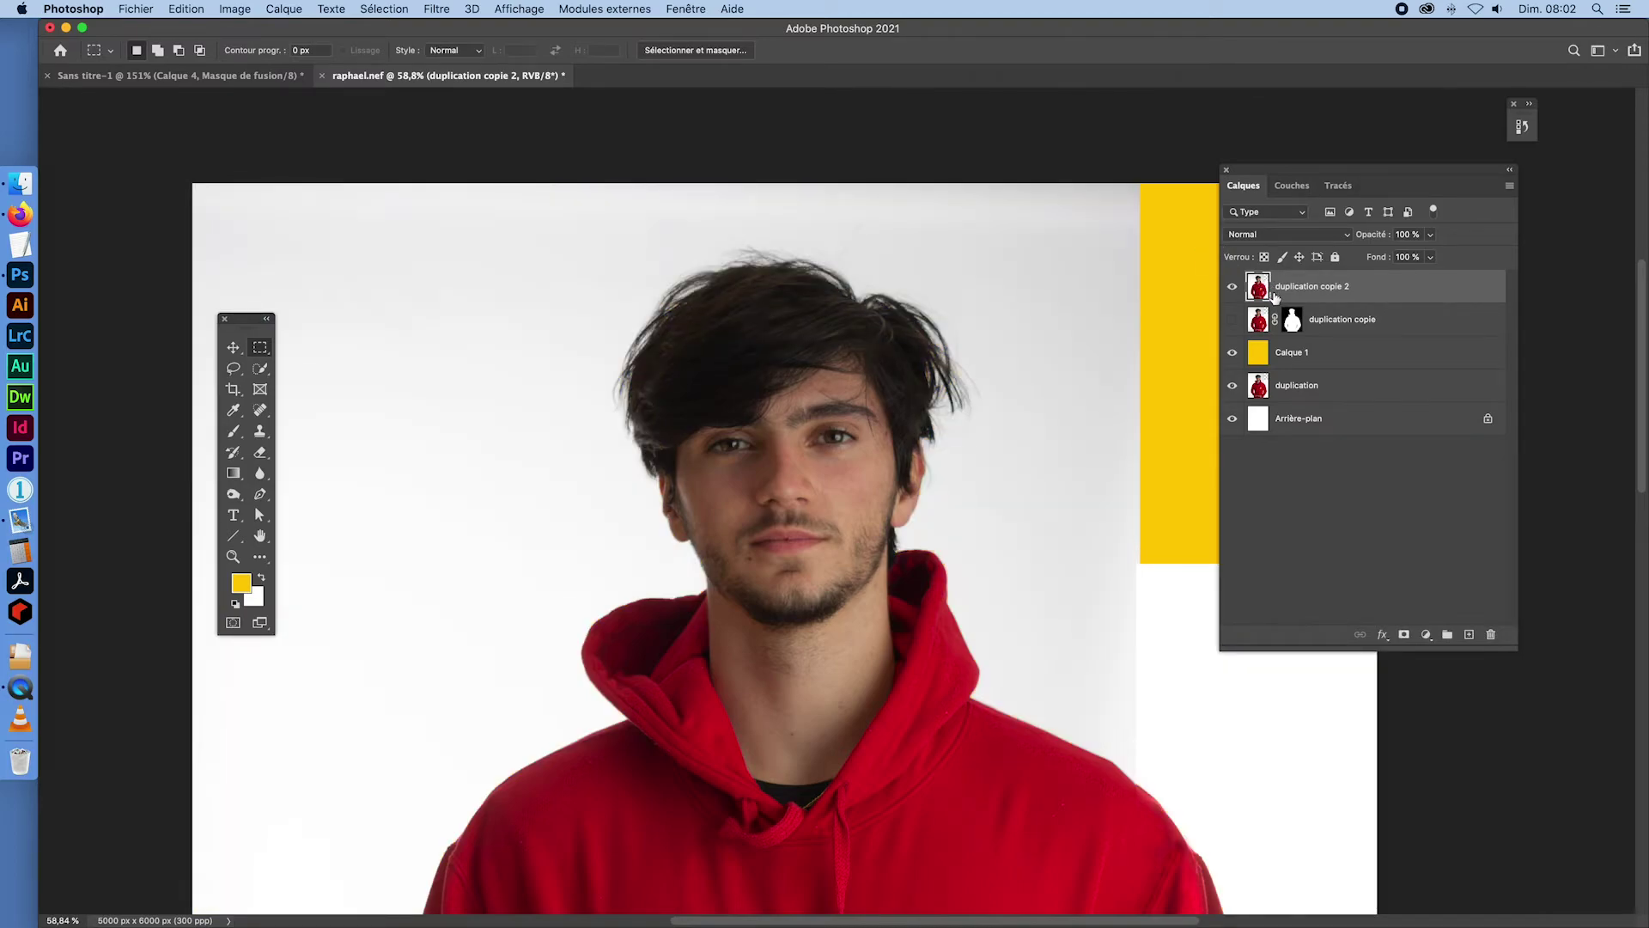
left_click(389, 11)
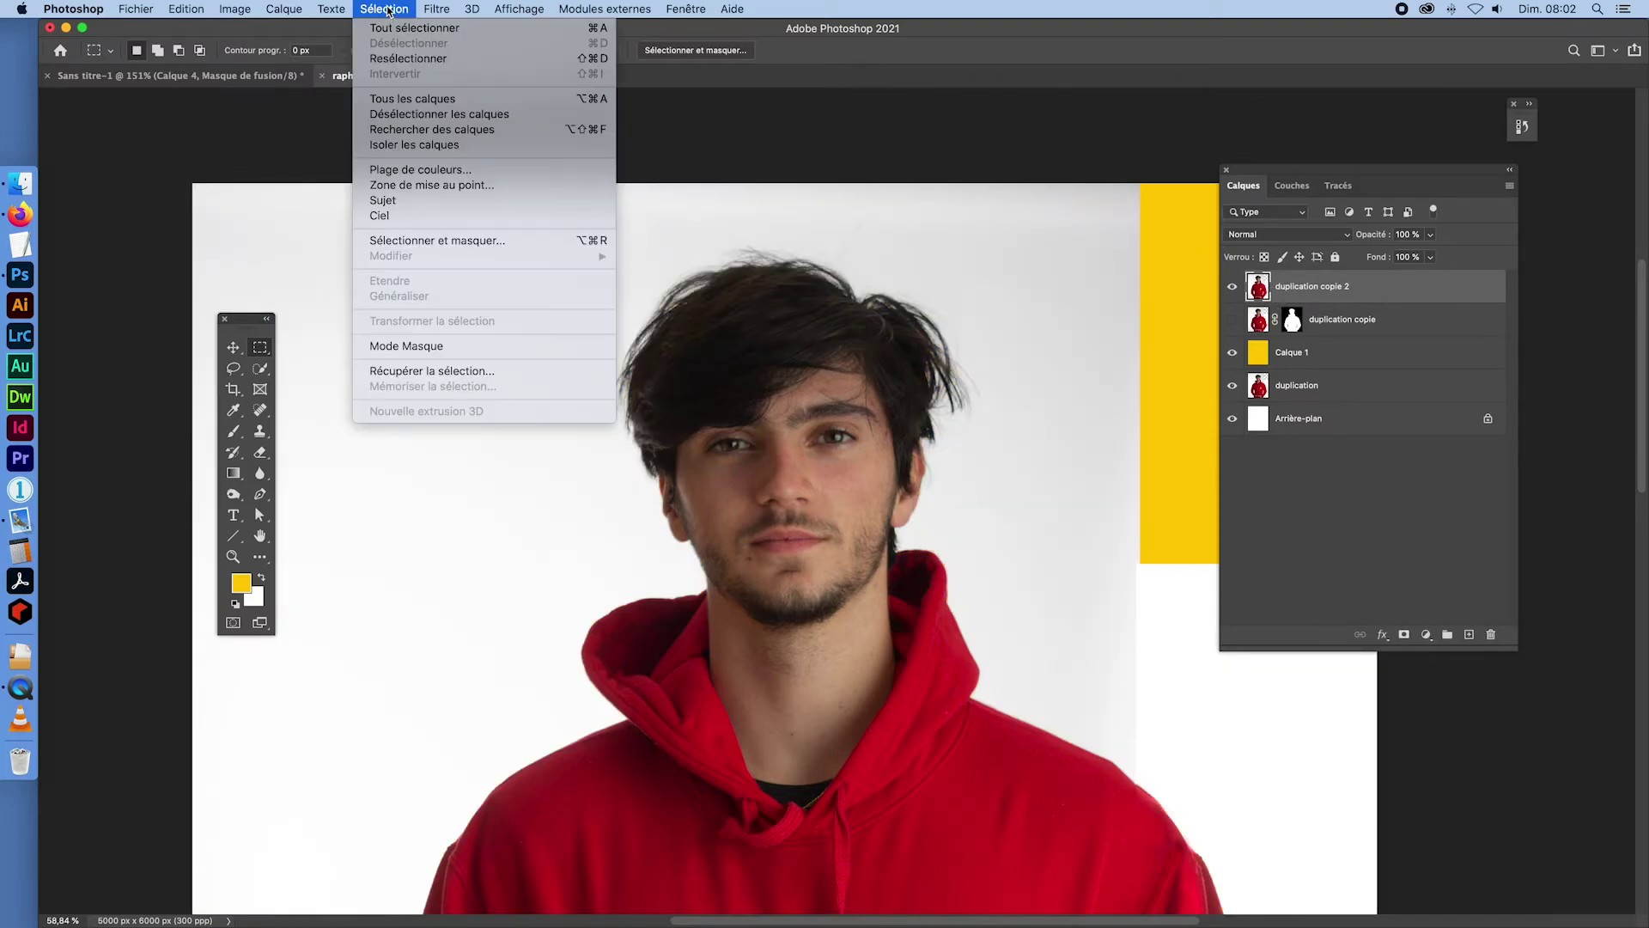
left_click(483, 374)
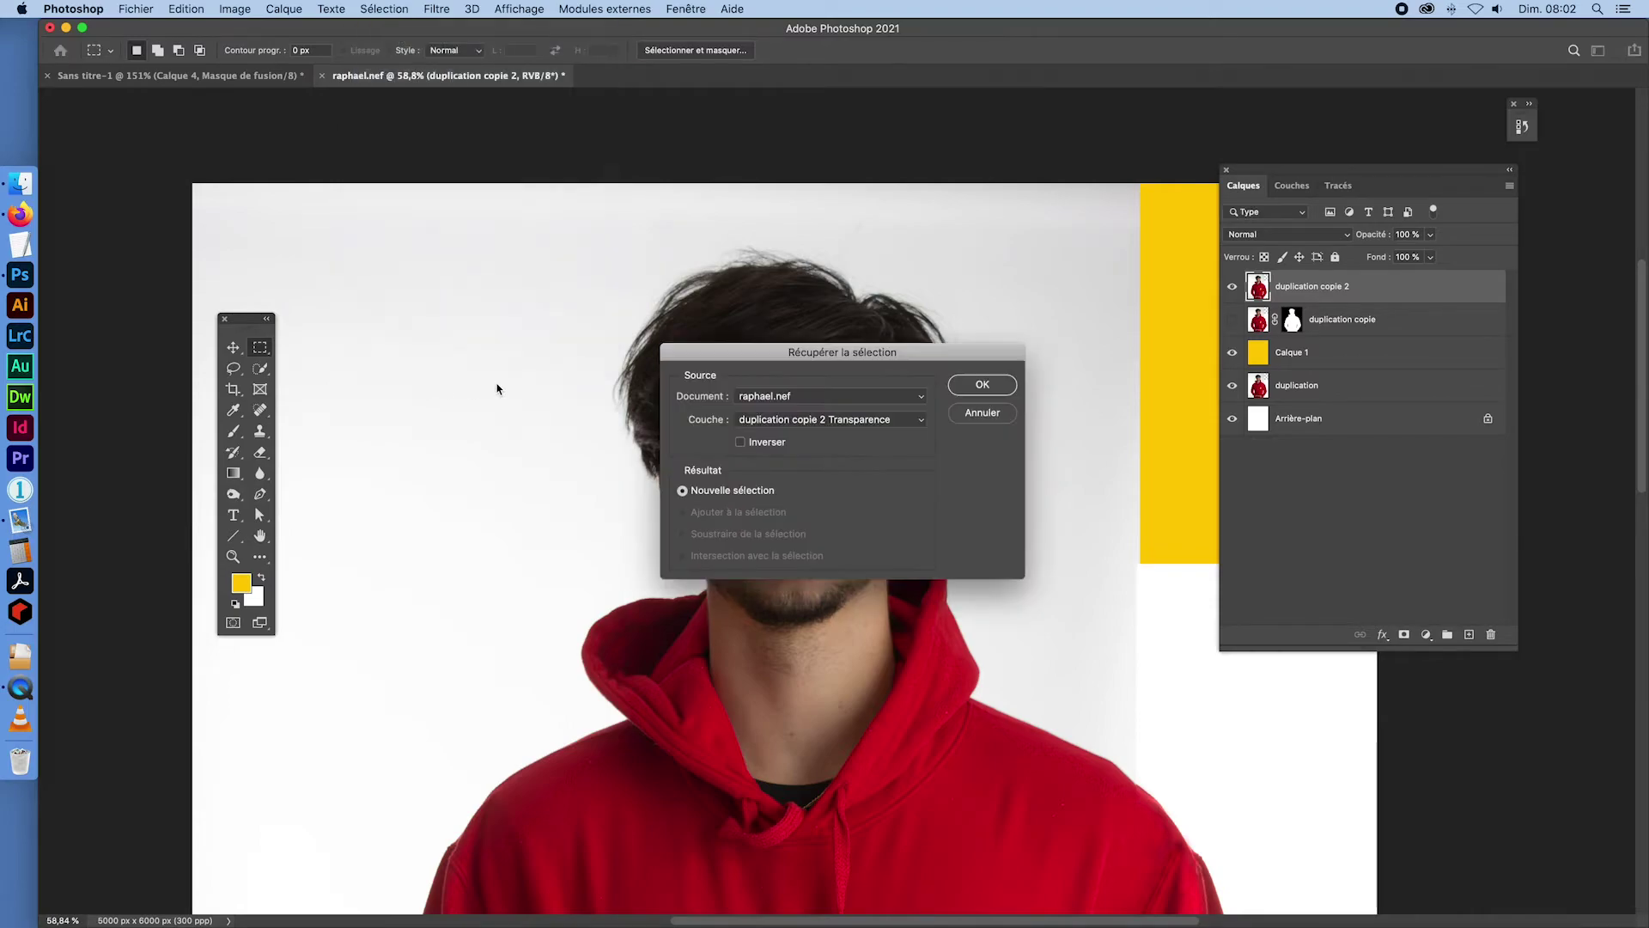
left_click(813, 423)
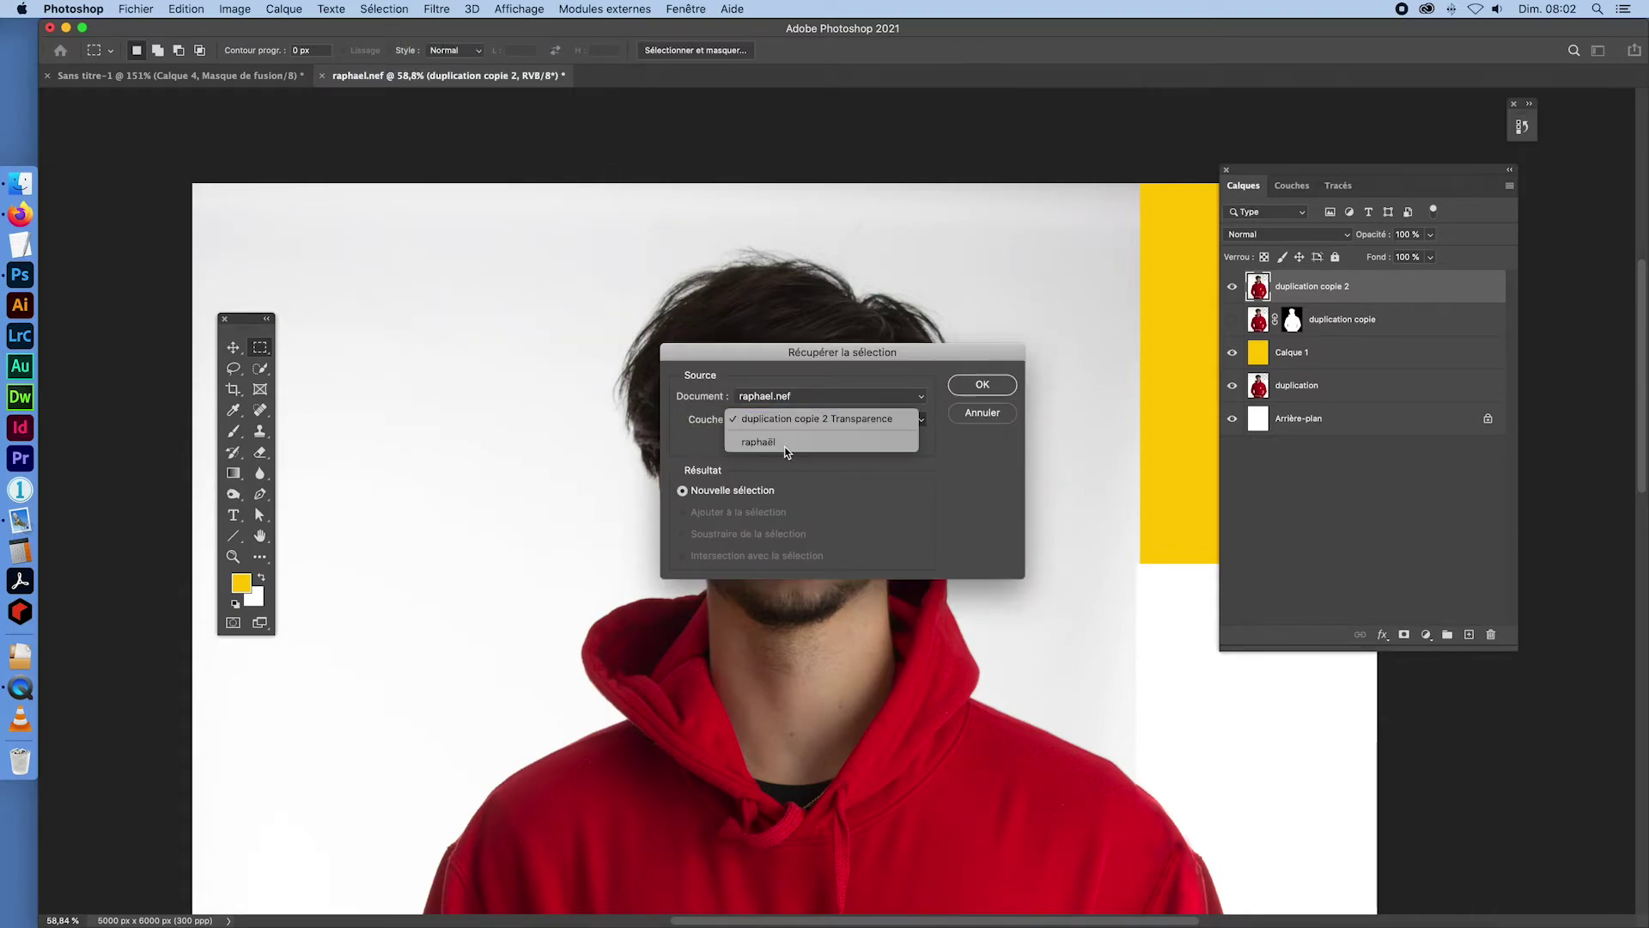
left_click(785, 445)
left_click(980, 385)
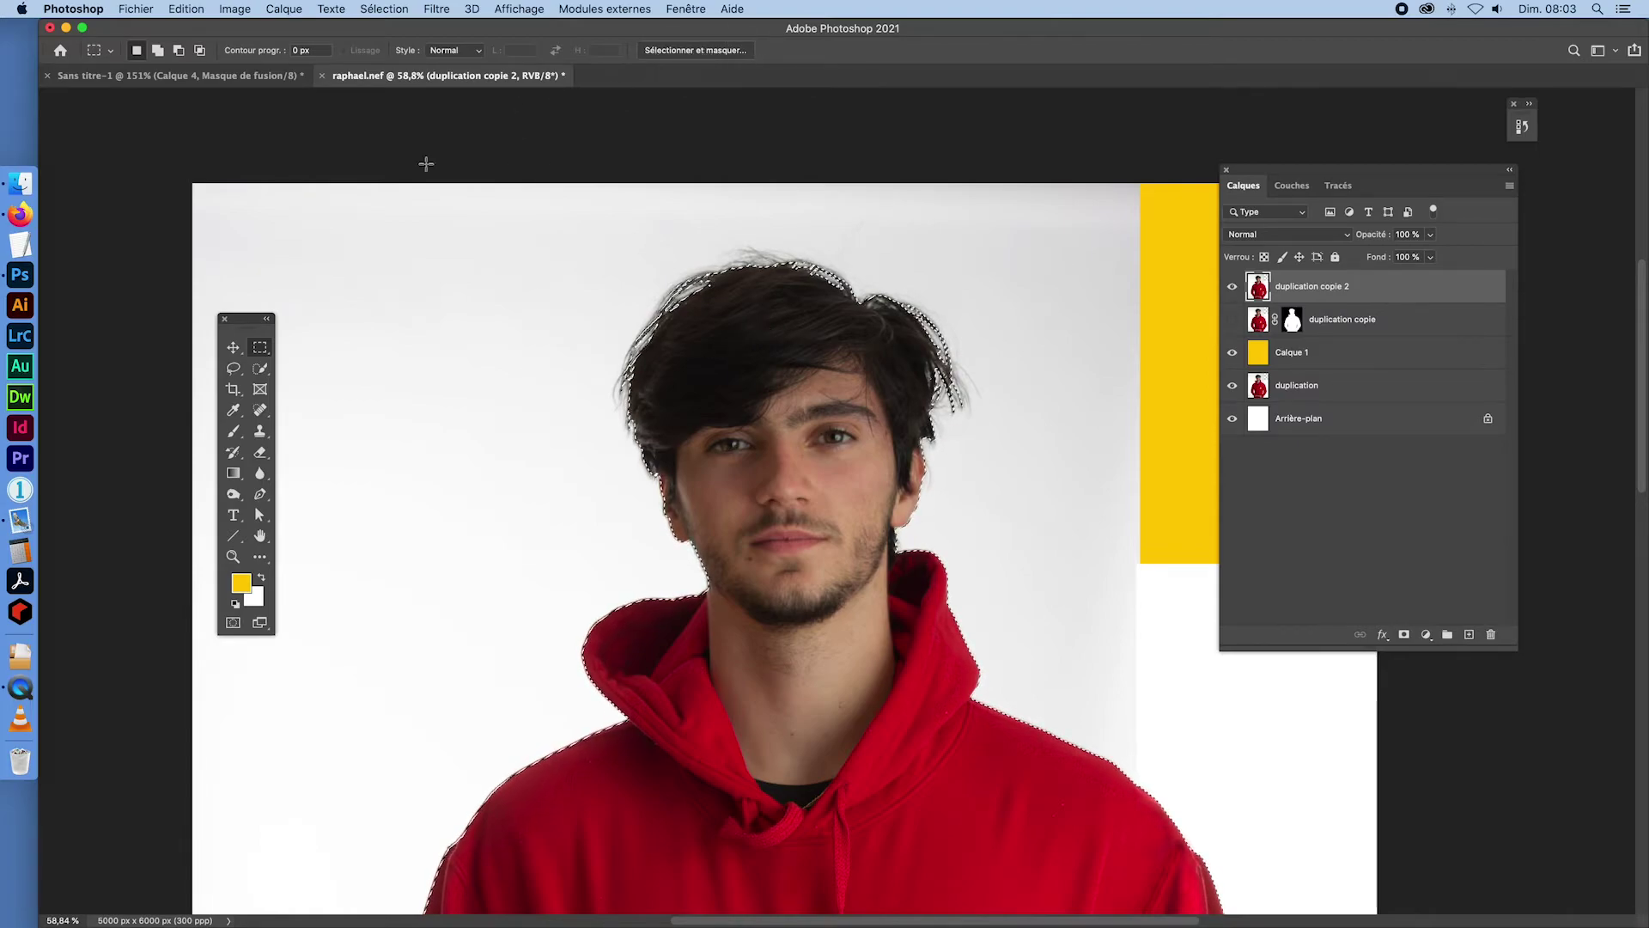
left_click(262, 374)
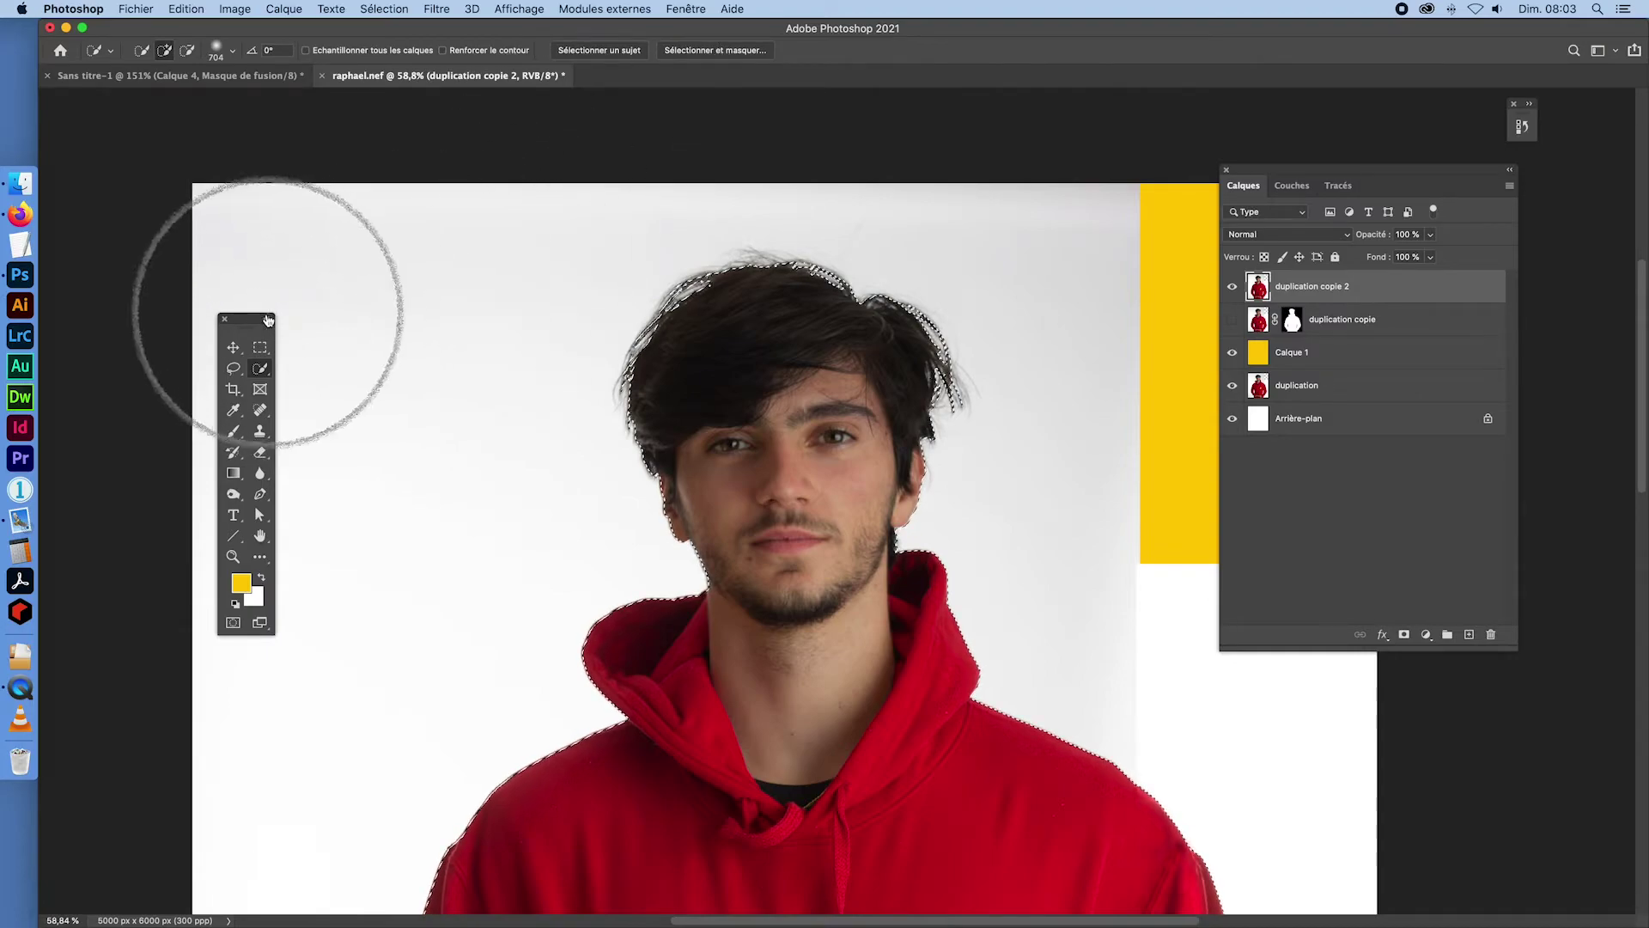
left_click(260, 348)
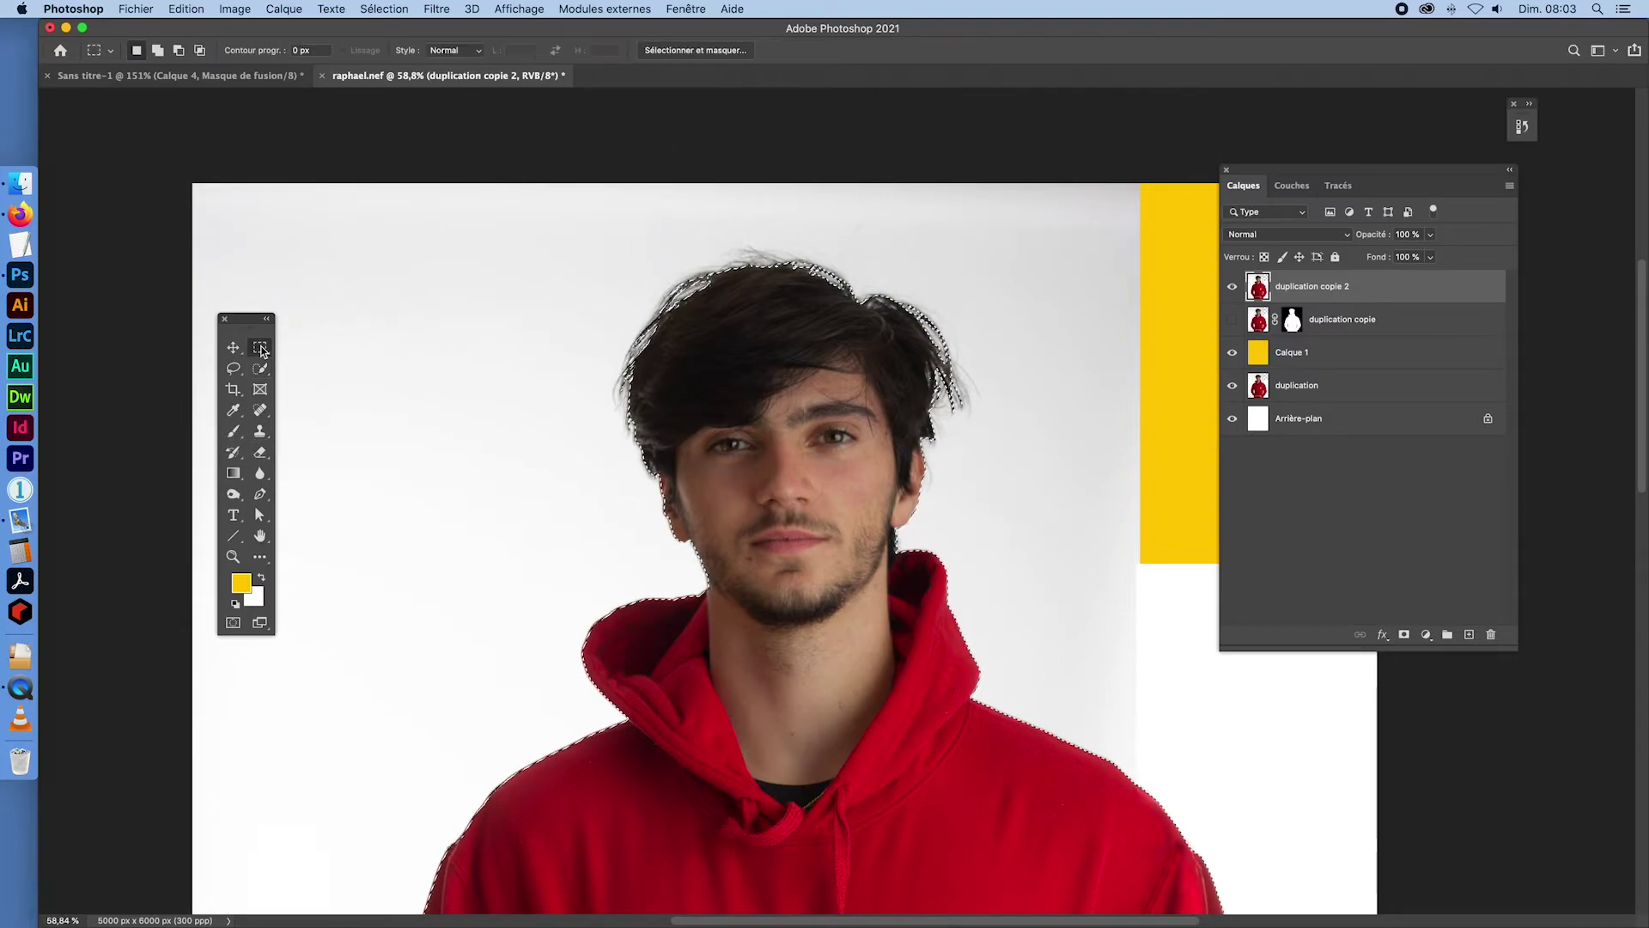
- Start the classic Améliorer le contour command on the selection and brush the refinement along the edges of the hair
left_click(385, 9)
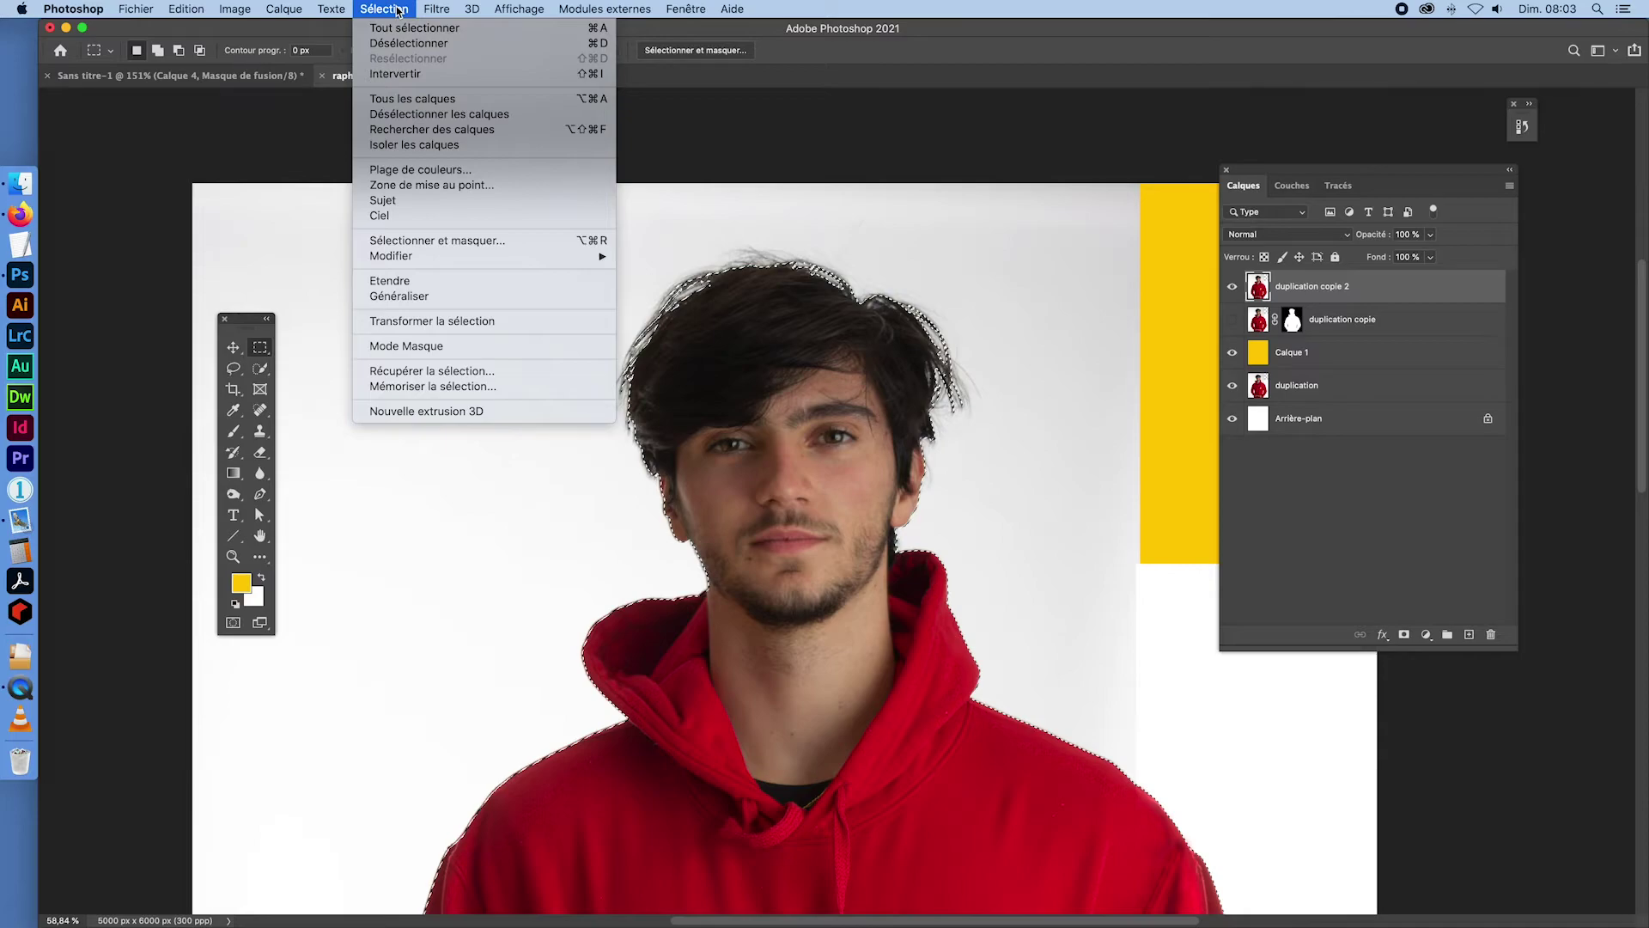
left_click(446, 241, "shift")
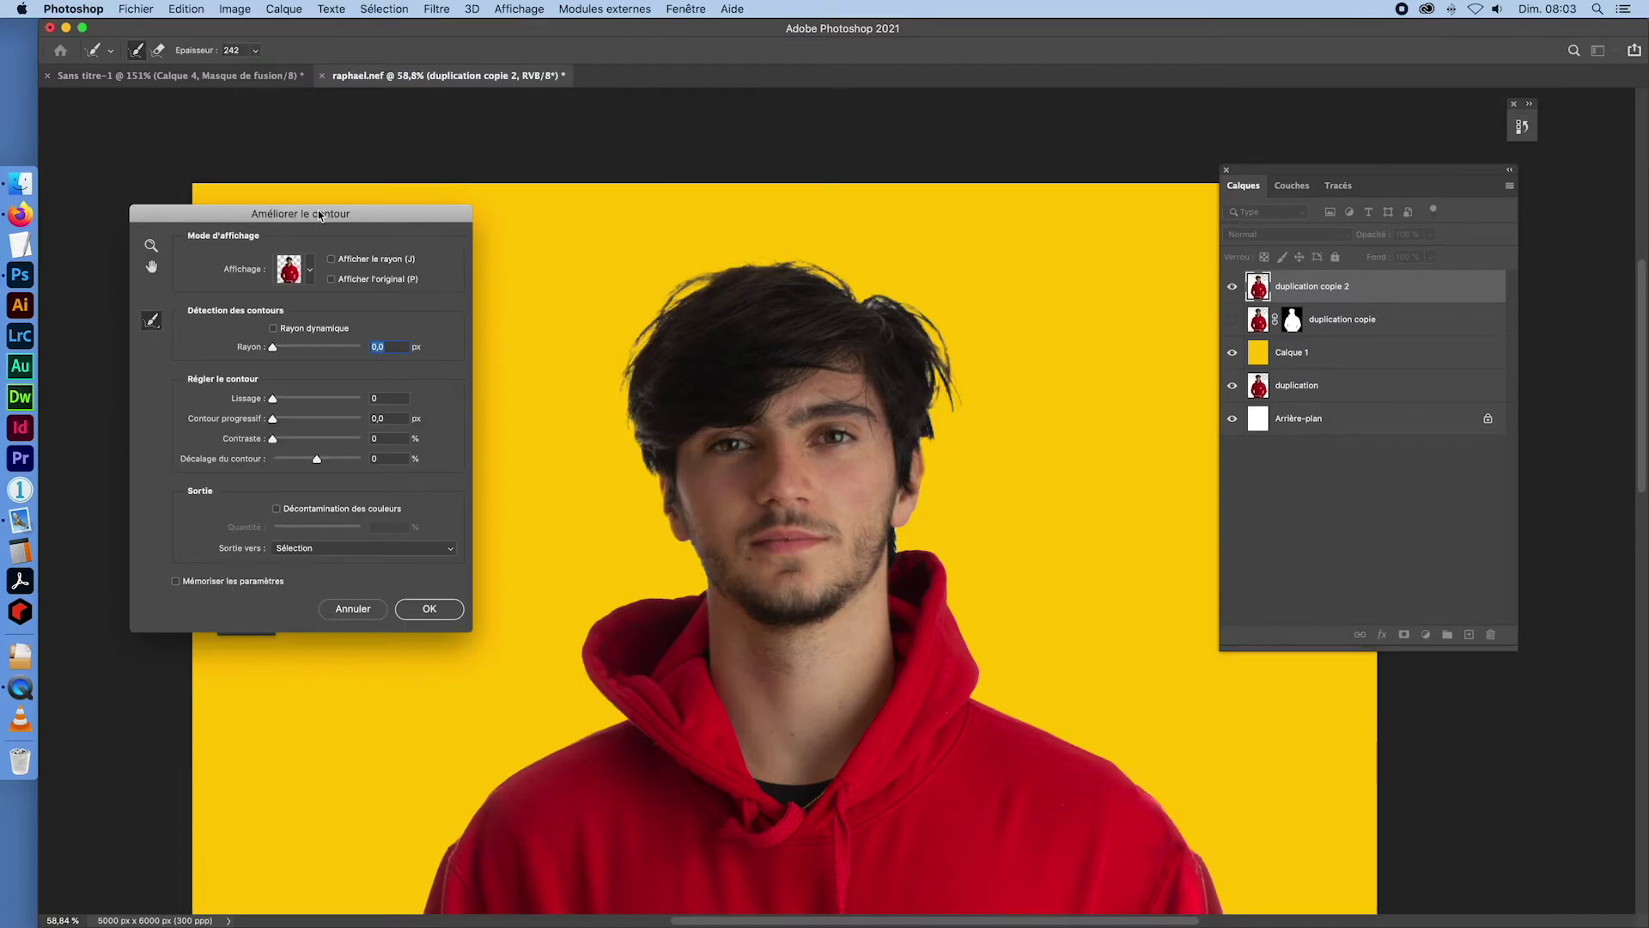
left_click_drag(316, 214, 431, 186)
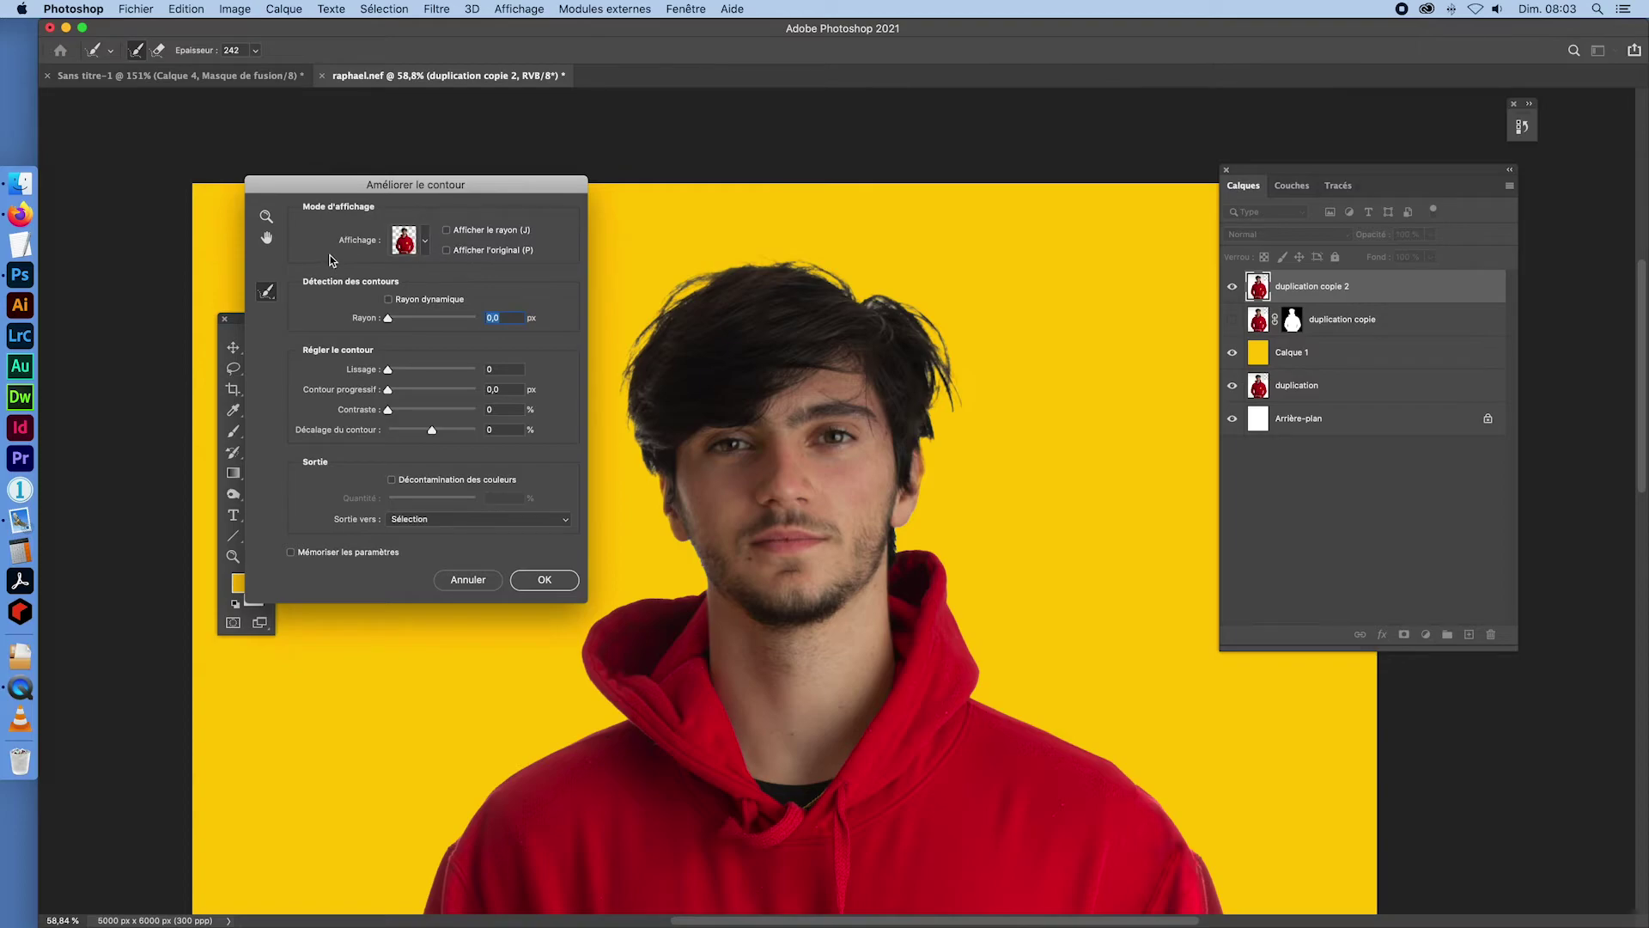
left_click(425, 242)
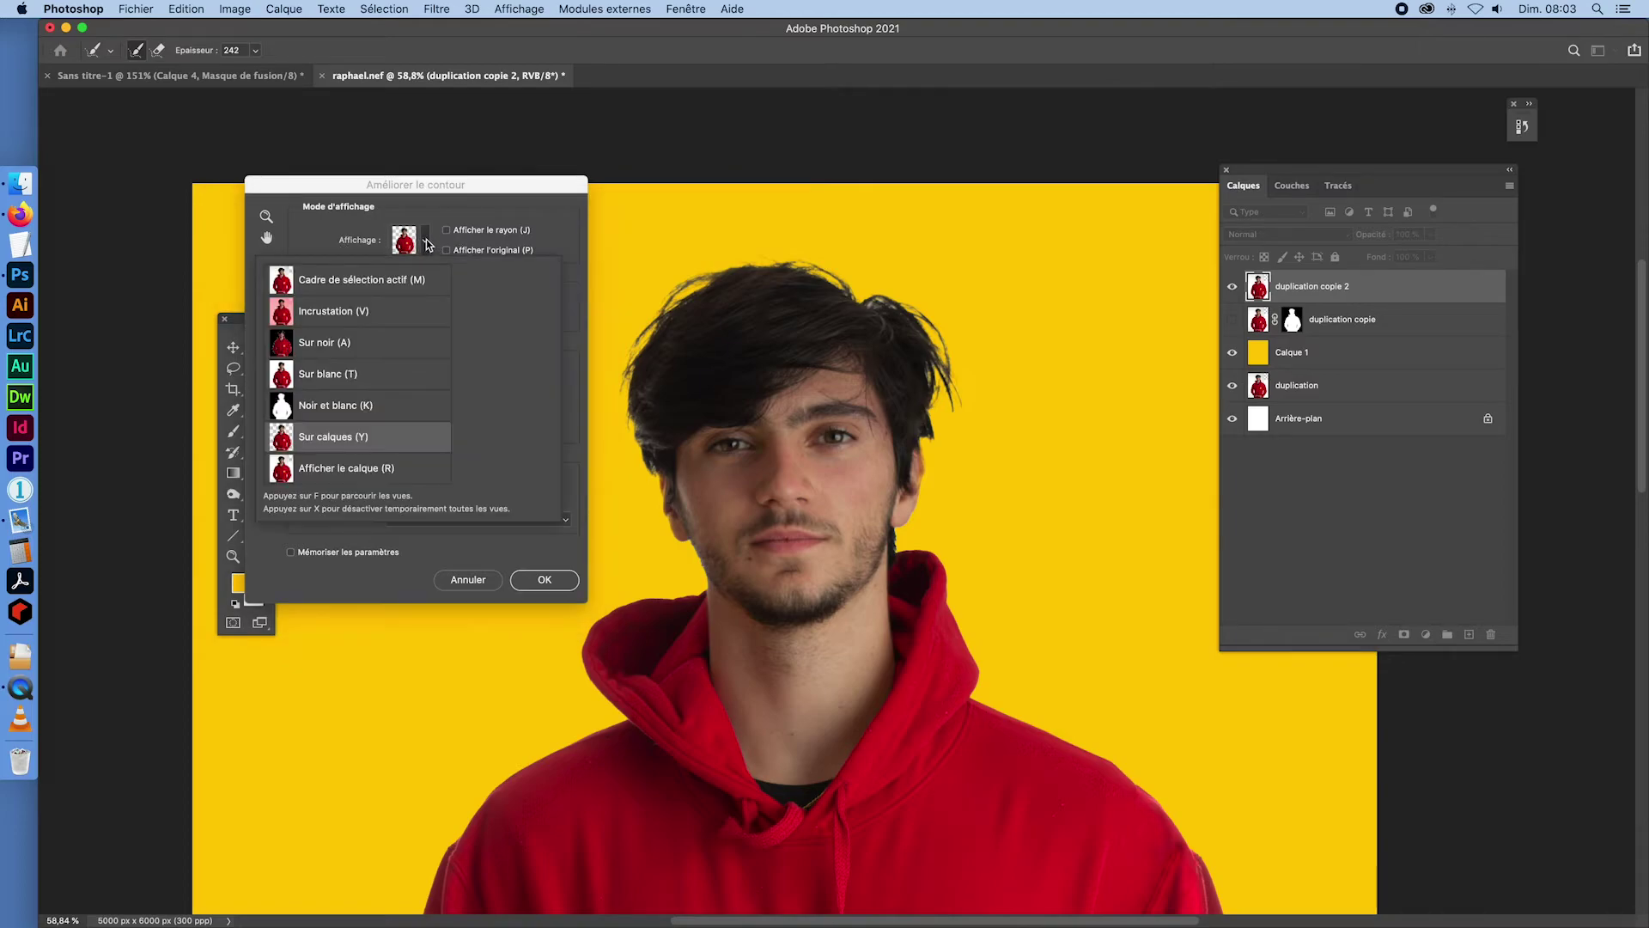
left_click(467, 580)
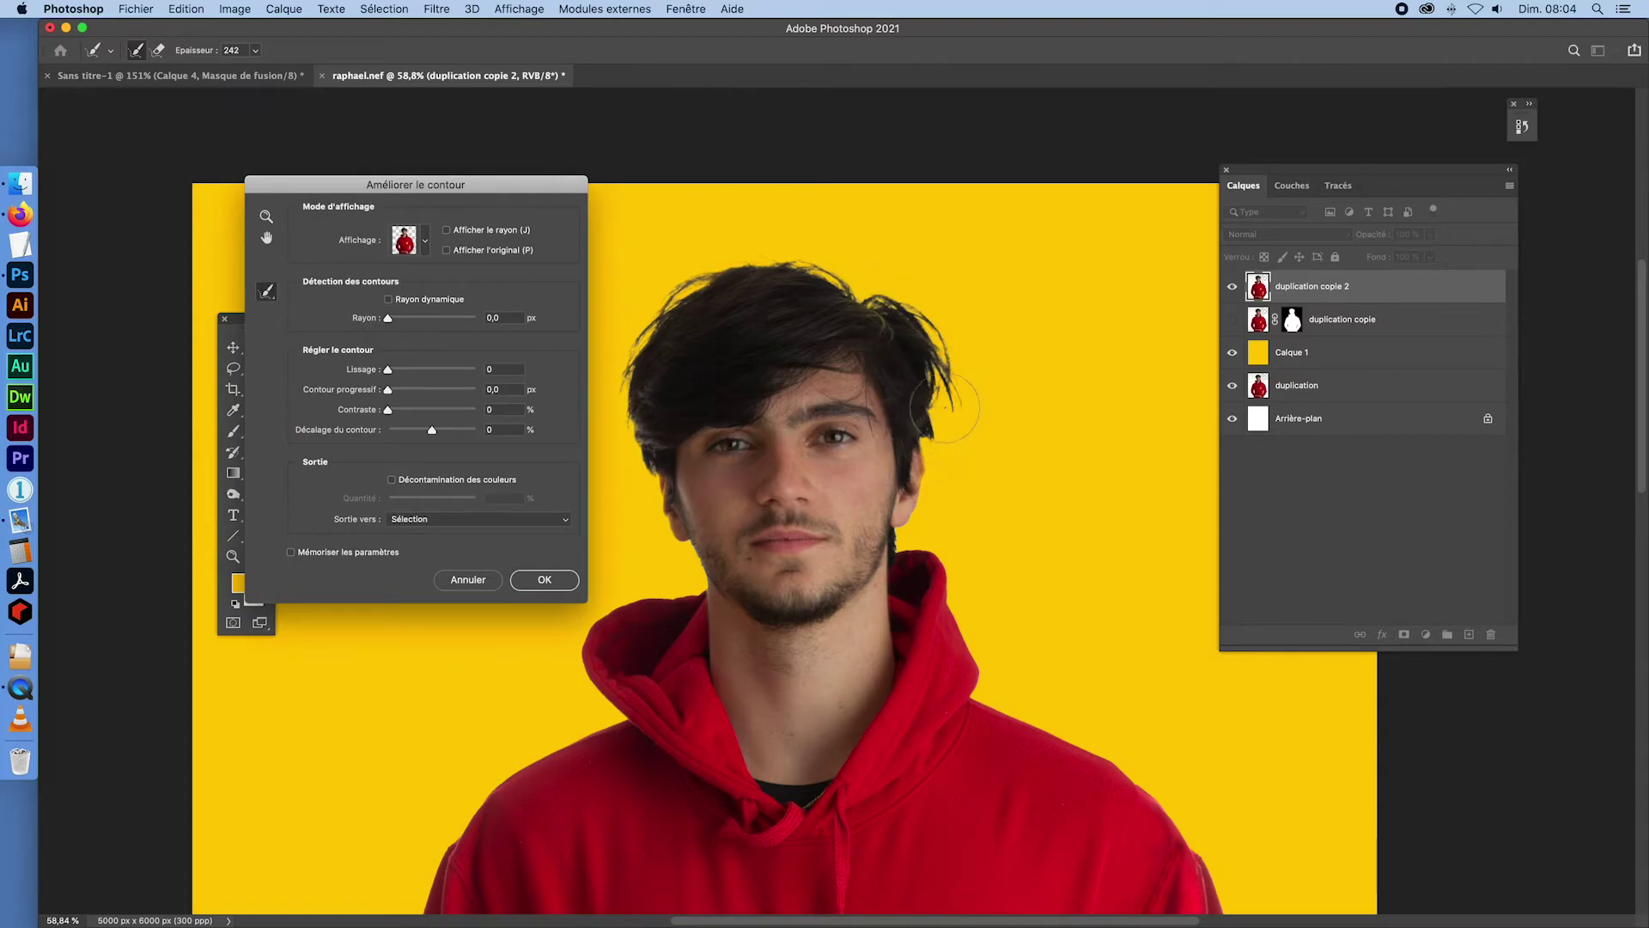
mouse_move(942, 408)
left_mouse_down()
mouse_move(946, 356)
mouse_move(964, 401)
mouse_move(934, 306)
mouse_move(815, 260)
mouse_move(708, 262)
mouse_move(761, 262)
mouse_move(644, 286)
mouse_move(629, 315)
mouse_move(647, 484)
left_mouse_up()
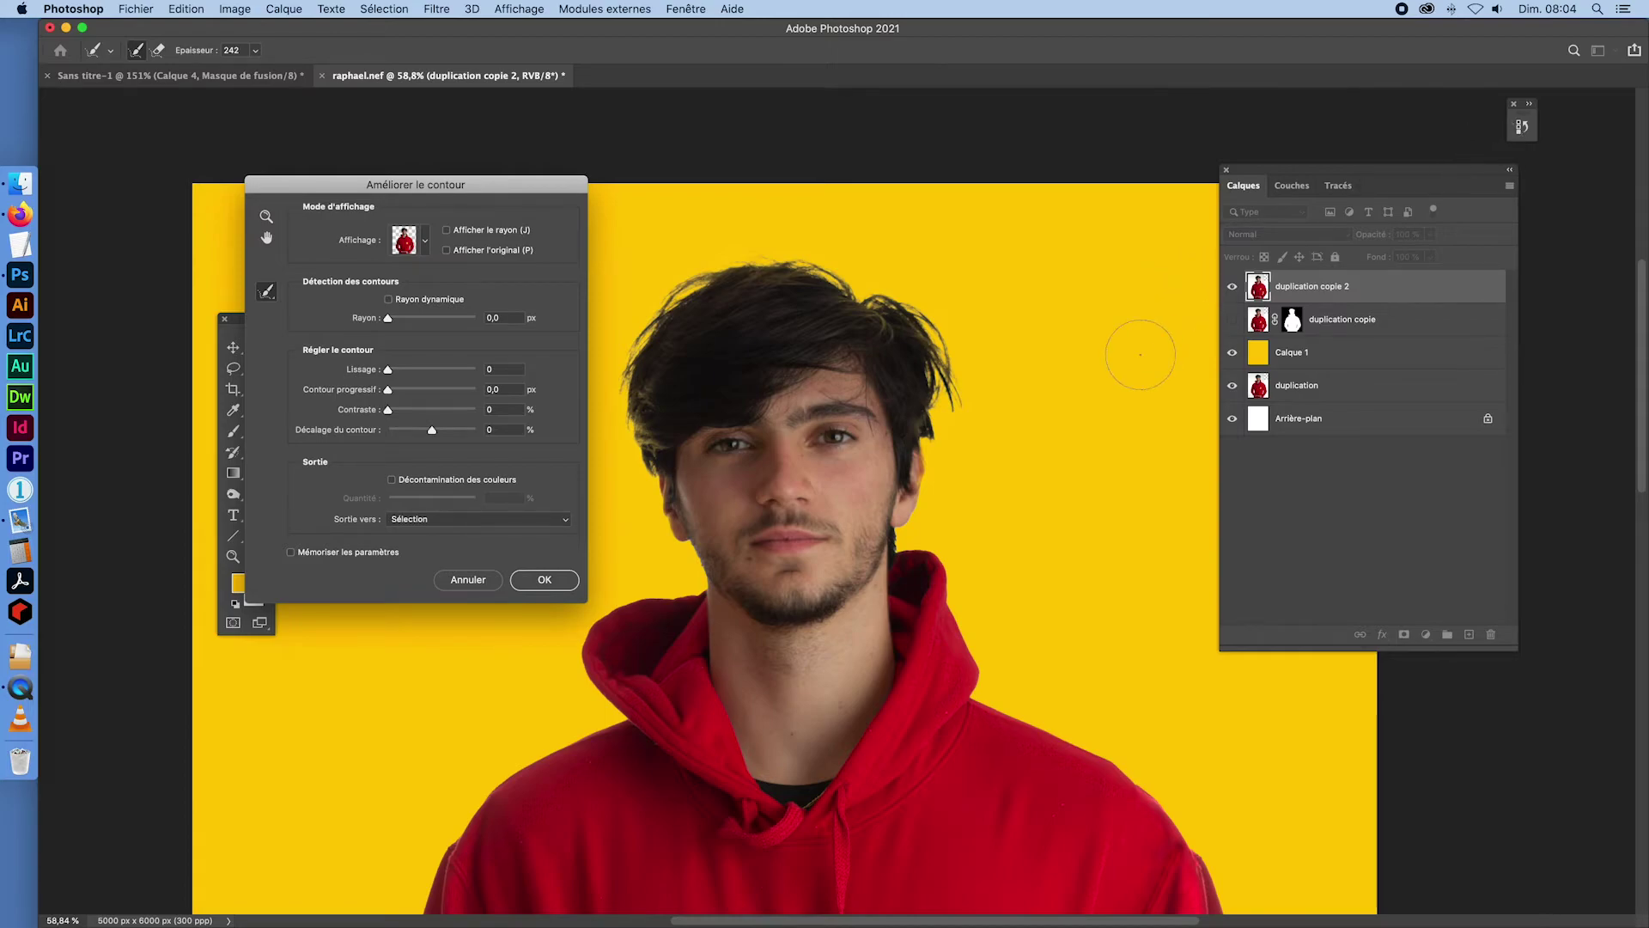
mouse_move(912, 427)
left_mouse_down()
mouse_move(942, 460)
mouse_move(940, 415)
mouse_move(962, 391)
mouse_move(897, 277)
mouse_move(827, 260)
mouse_move(695, 269)
mouse_move(648, 310)
mouse_move(633, 428)
left_mouse_up()
- Set the refinement output to Masque de fusion and enable Rayon dynamique with a radius of 1,4 px
left_click(459, 518)
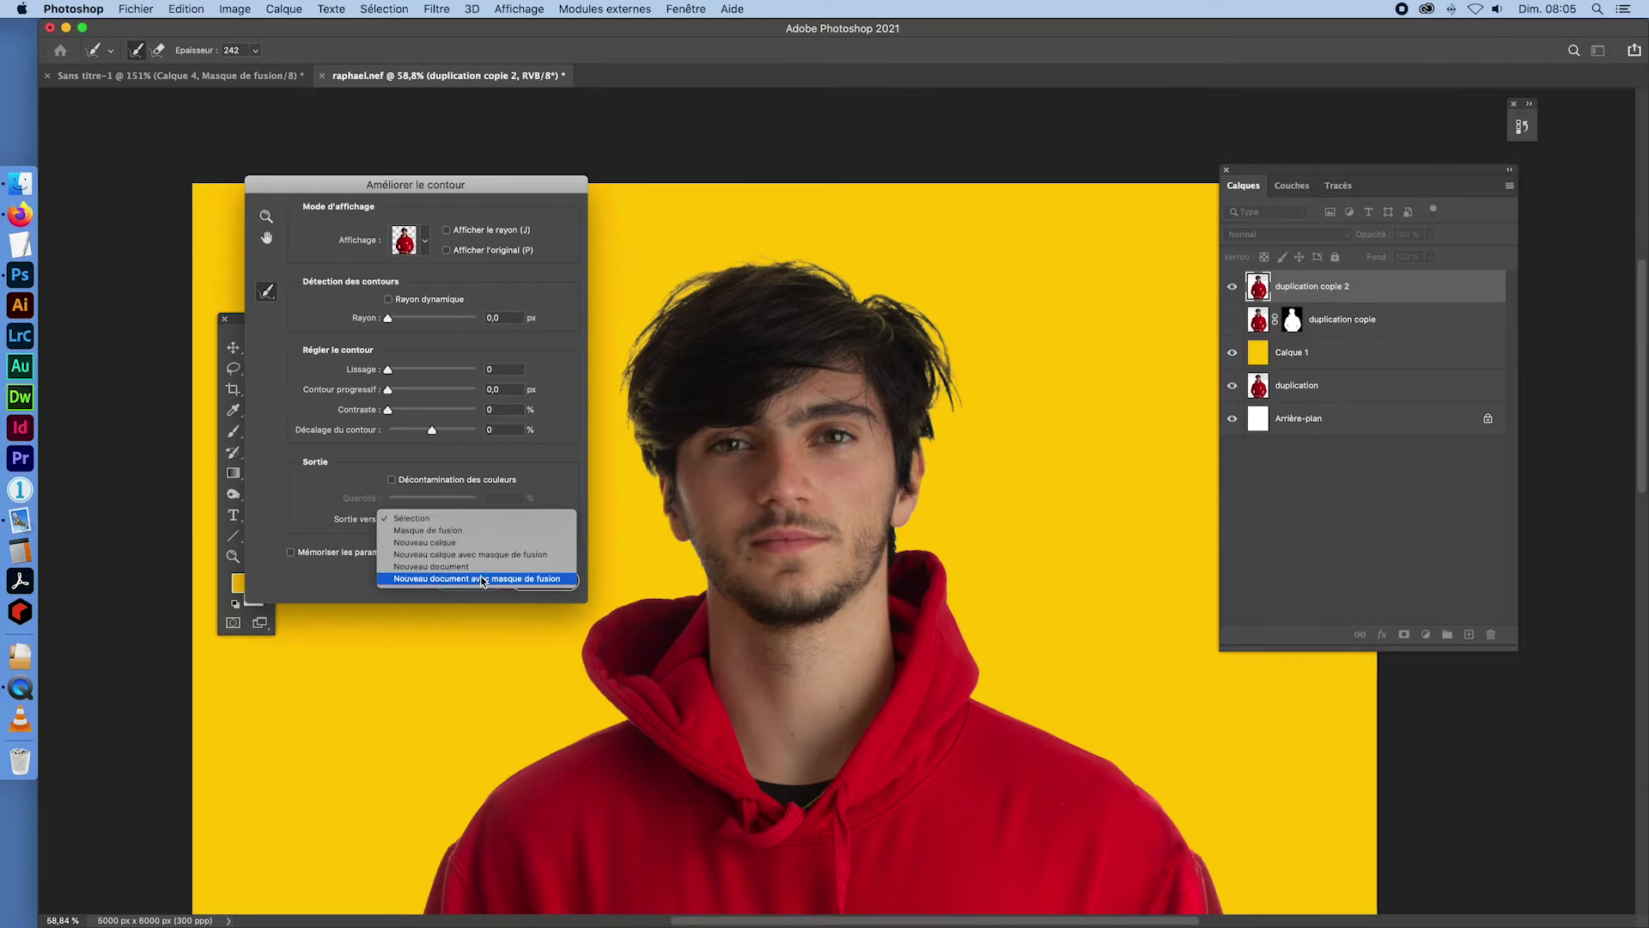
left_click(429, 534)
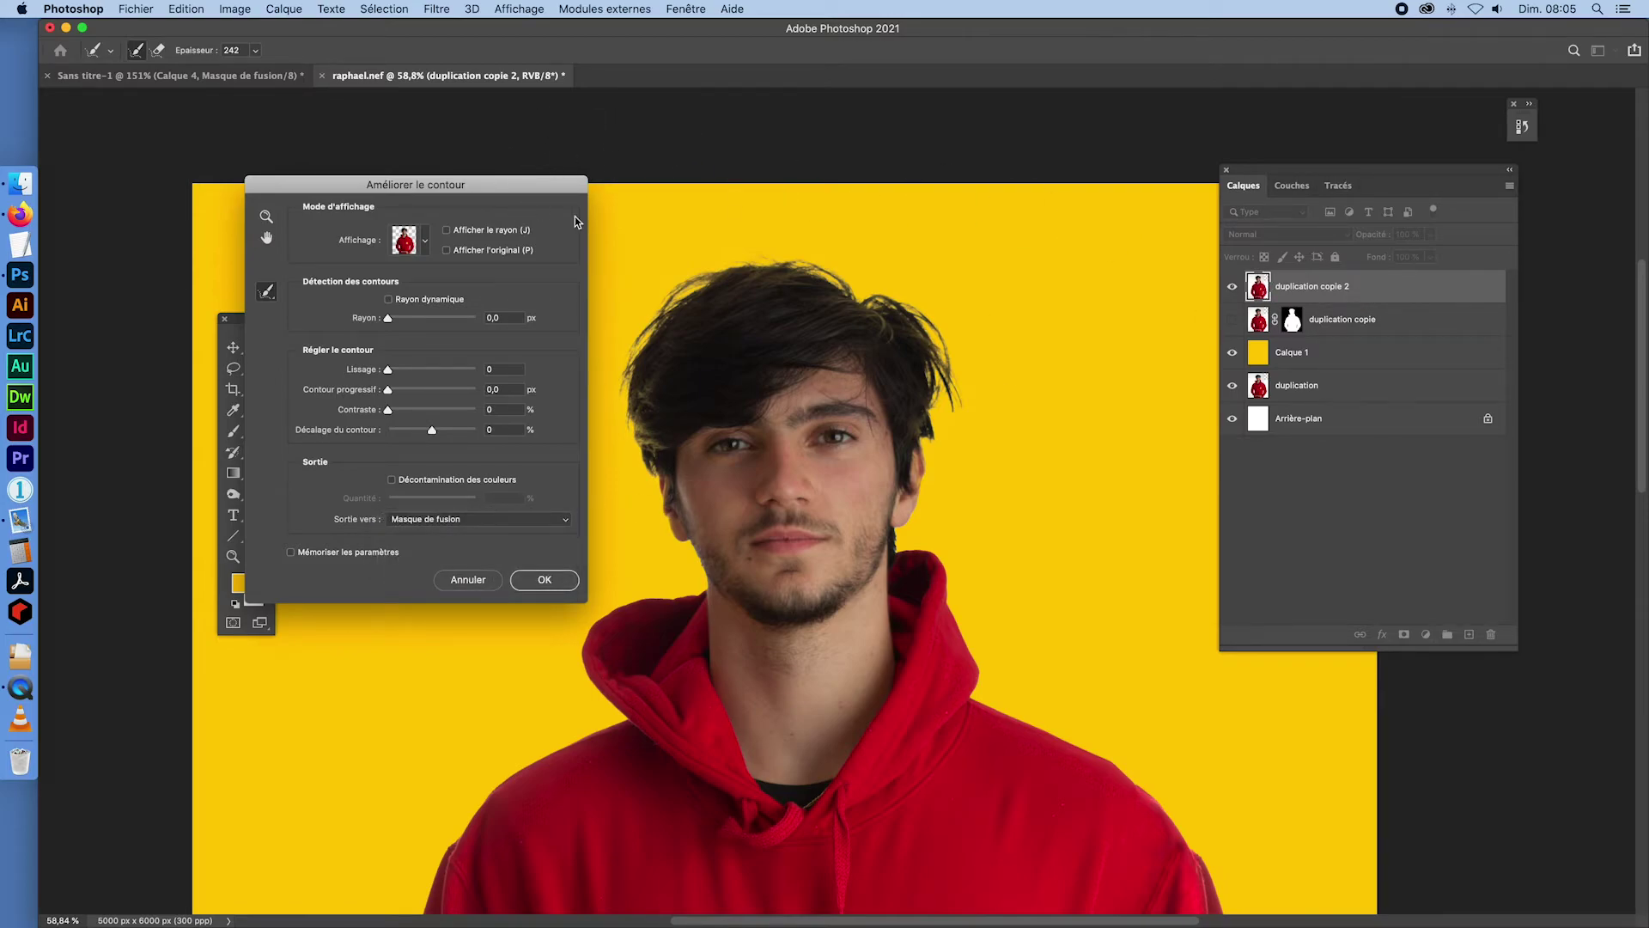
left_click(389, 300)
left_click_drag(435, 318, 474, 318)
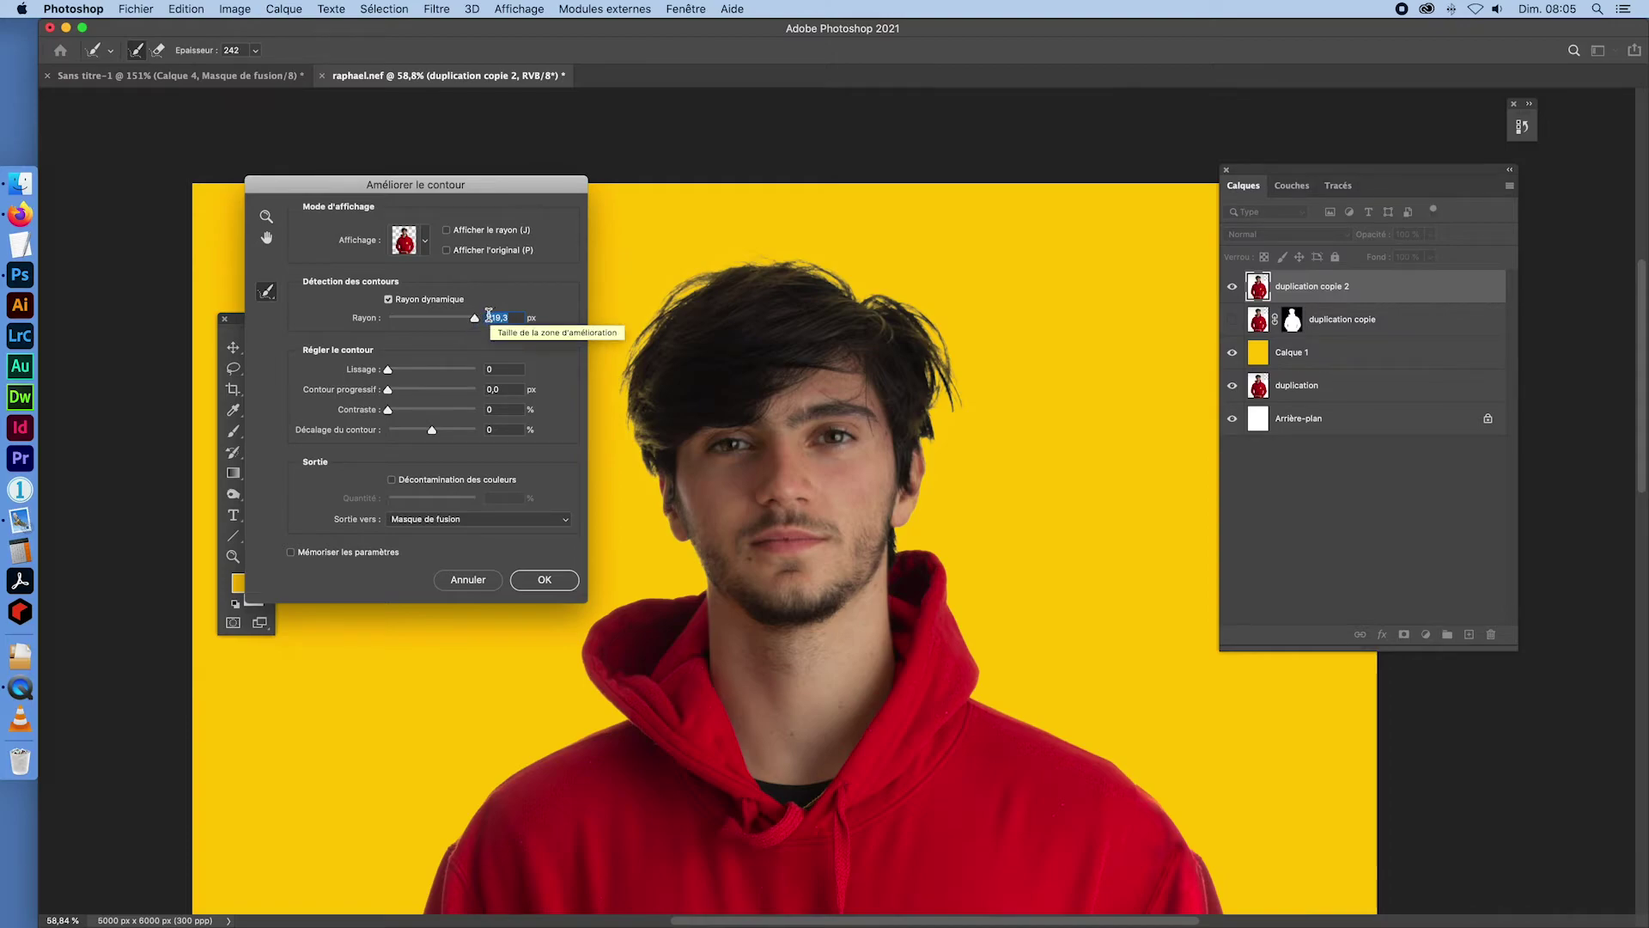
left_click_drag(475, 319, 394, 321)
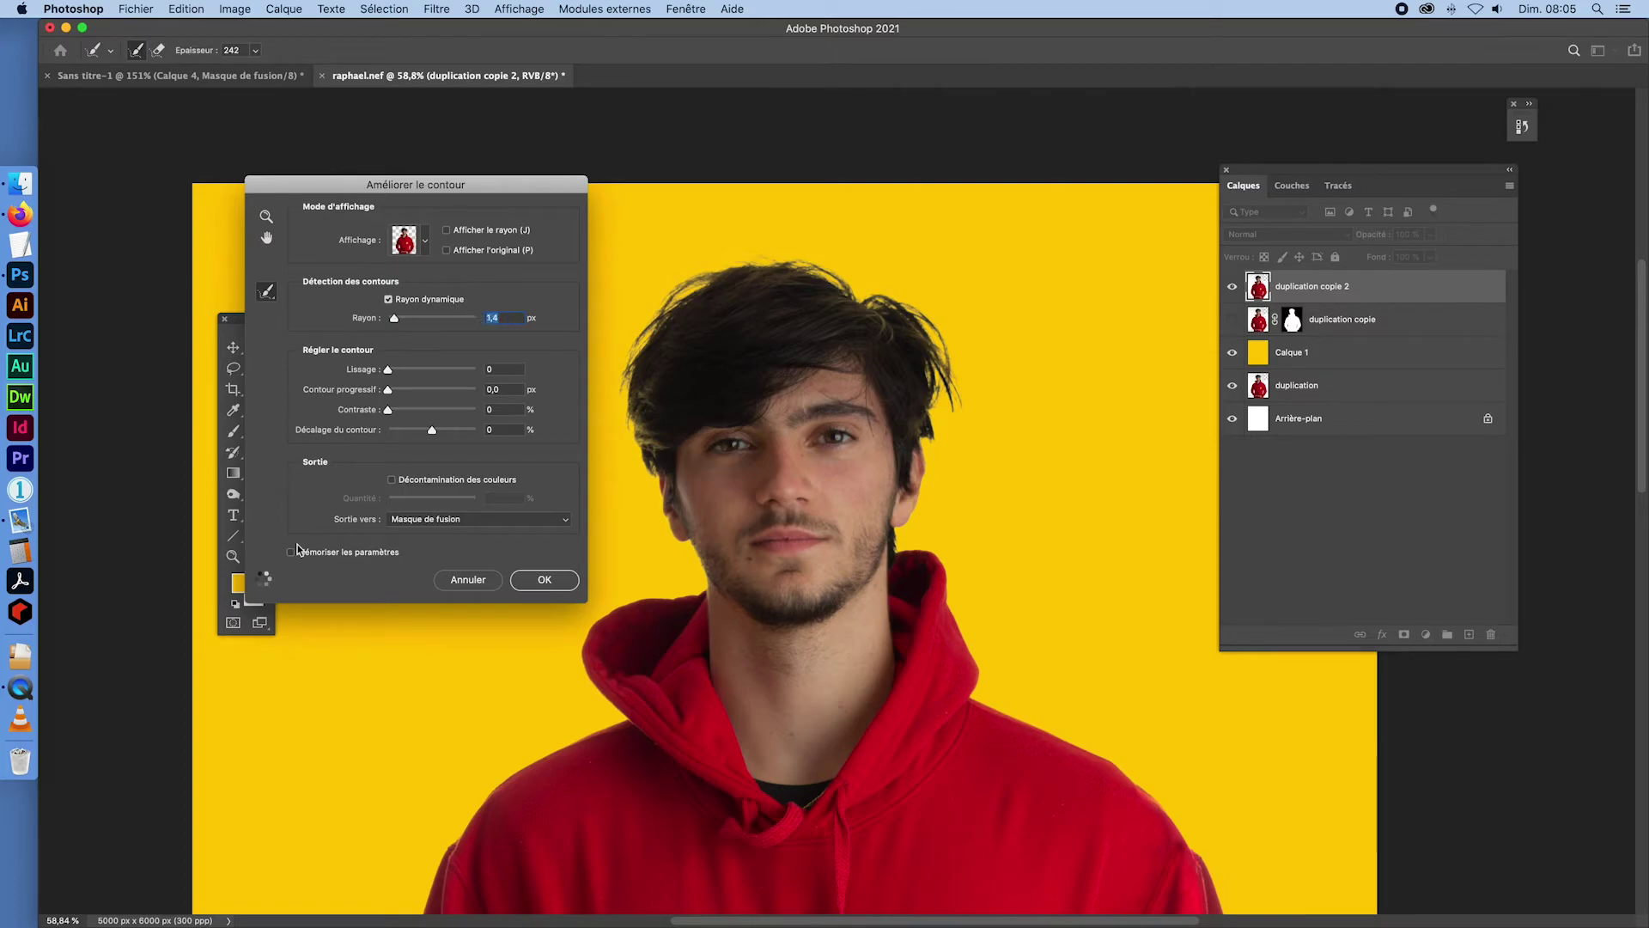
- Toggle the Rayon dynamique option and apply the edge refinement to duplication copie 2 as a layer mask
left_click(388, 299)
key("Return")
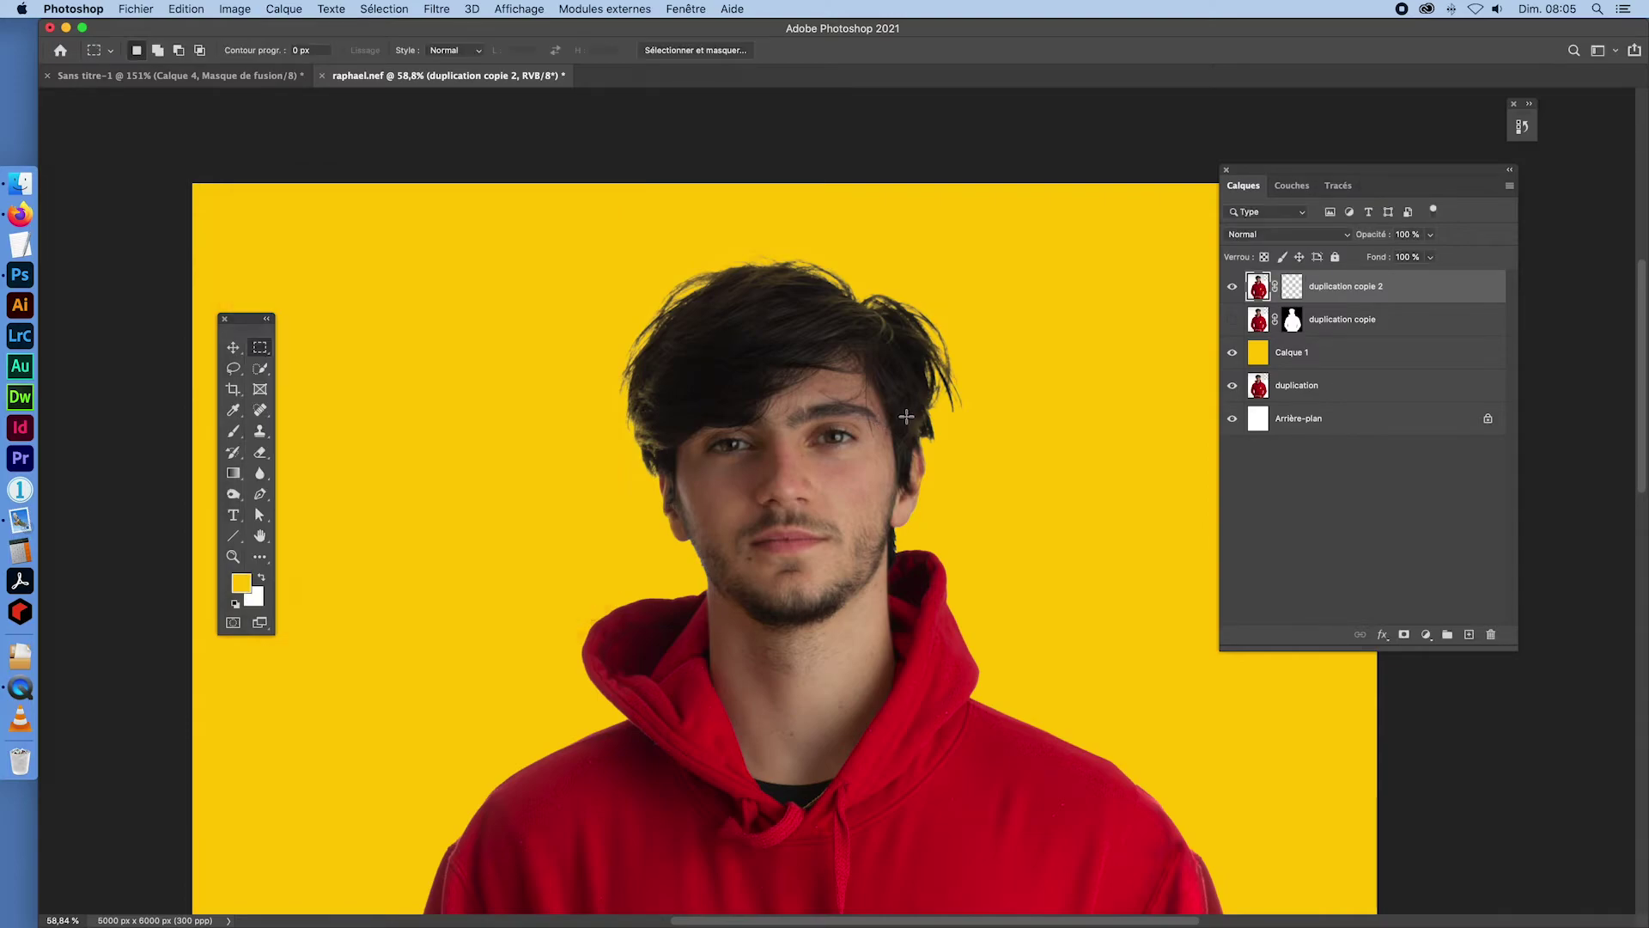
- Compare the two hair cutouts up close by alternating the visibility of duplication copie 2 and duplication copie
key("super+space")
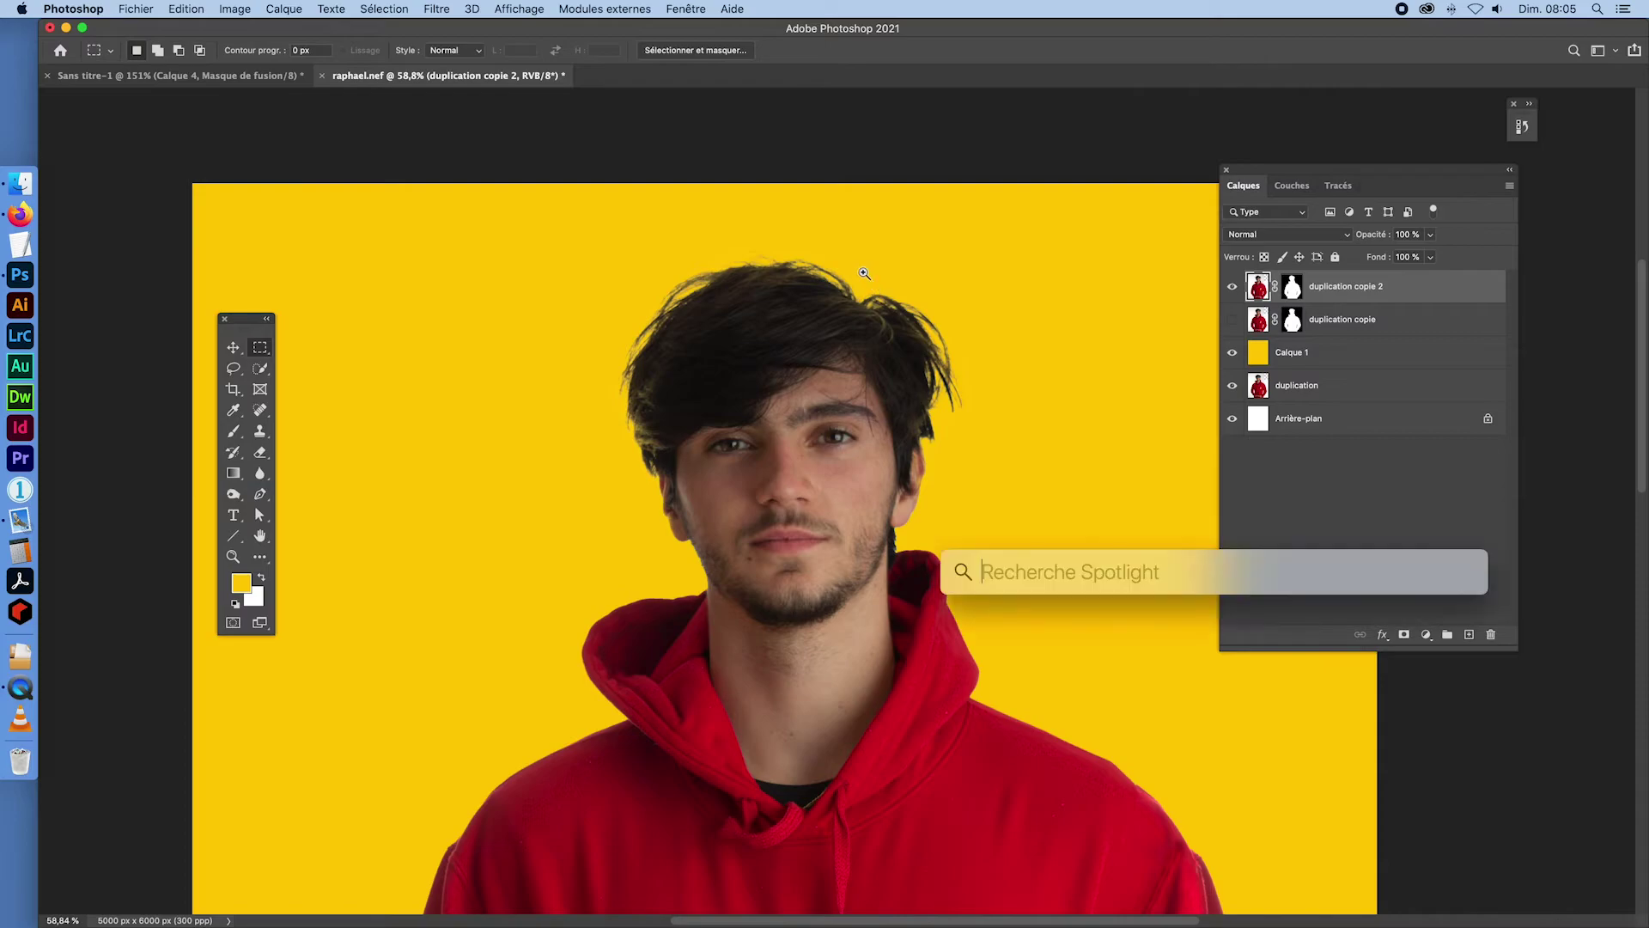
left_click_drag(834, 292, 910, 341)
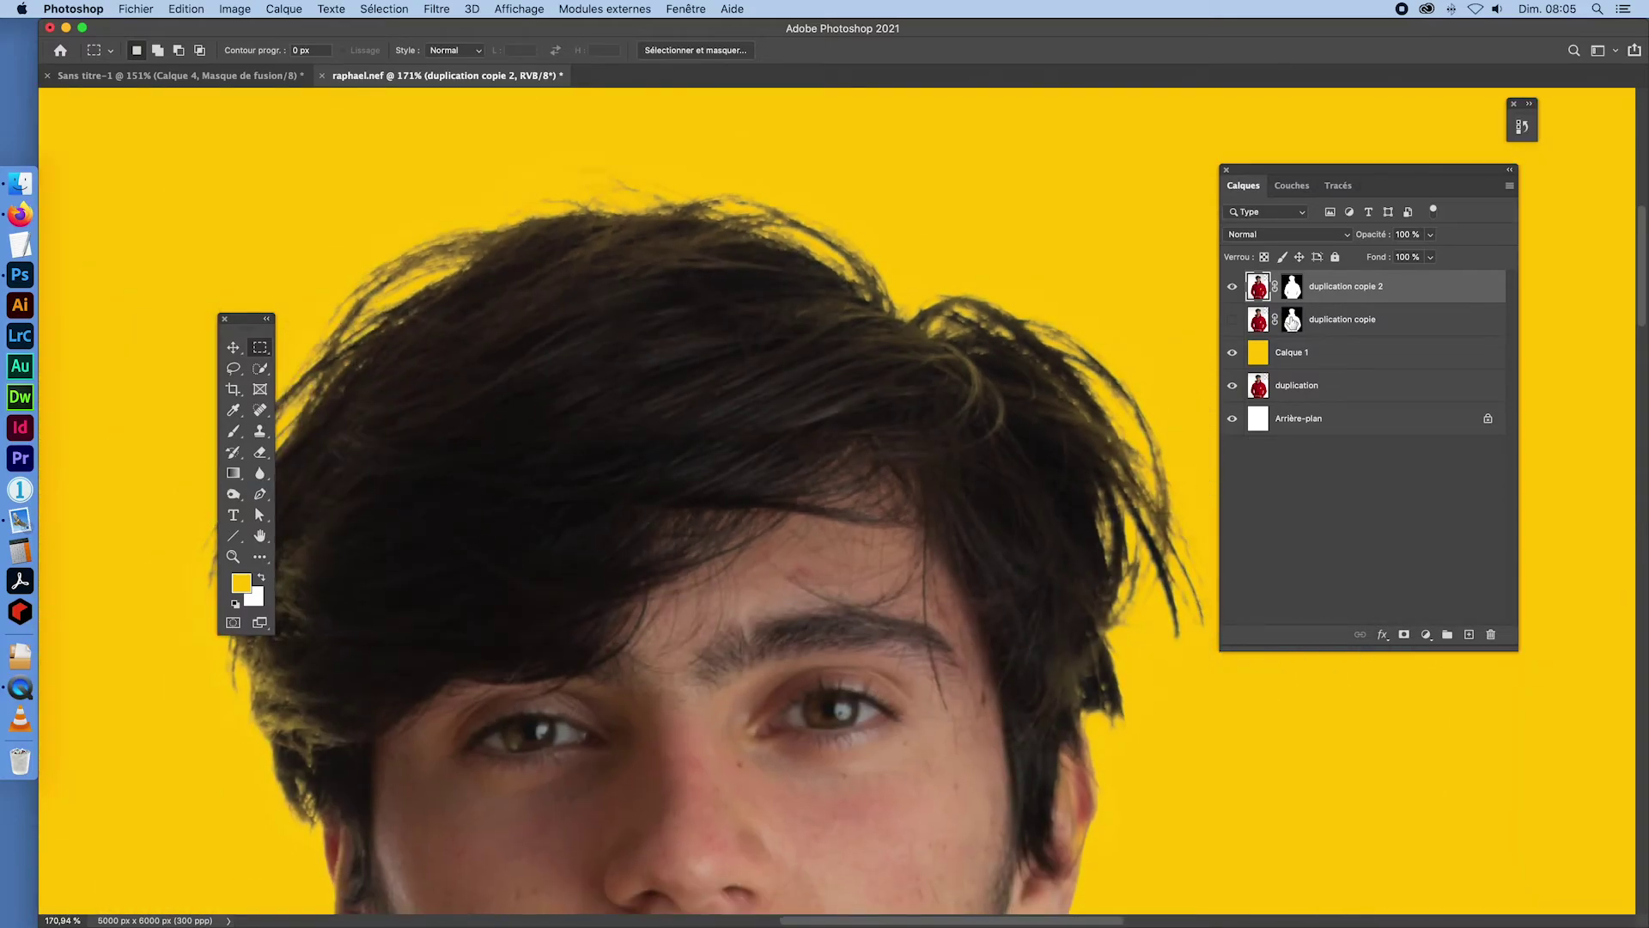
left_click(1233, 287)
left_click(1231, 321)
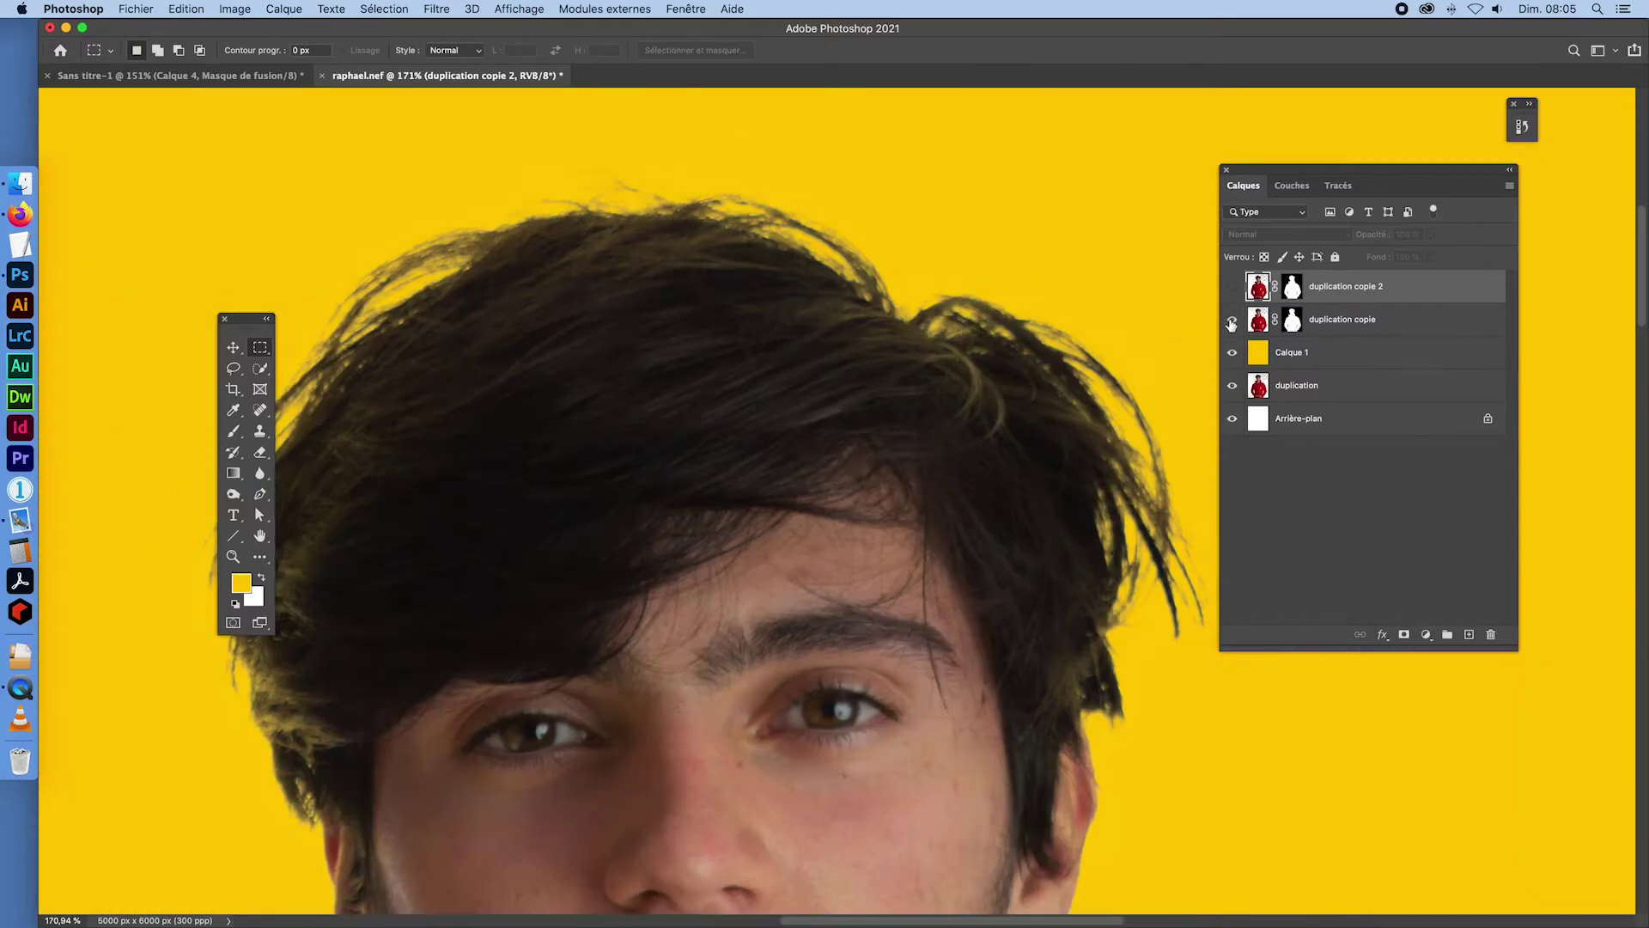
left_click(1232, 321)
left_click(1232, 287)
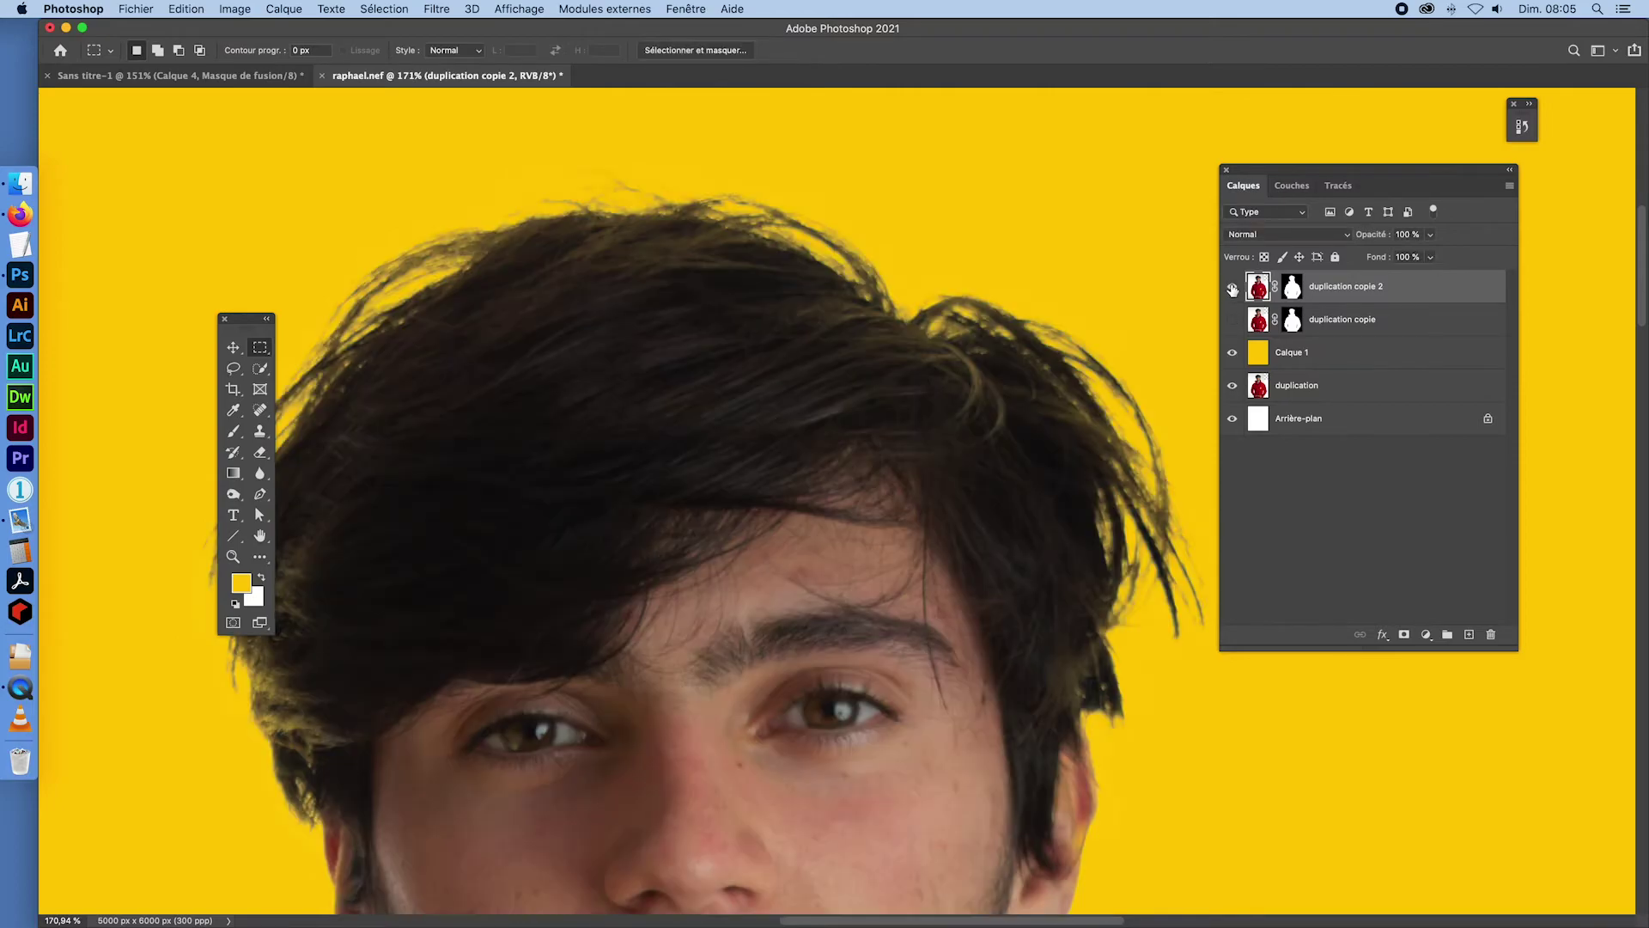
left_click(1232, 287)
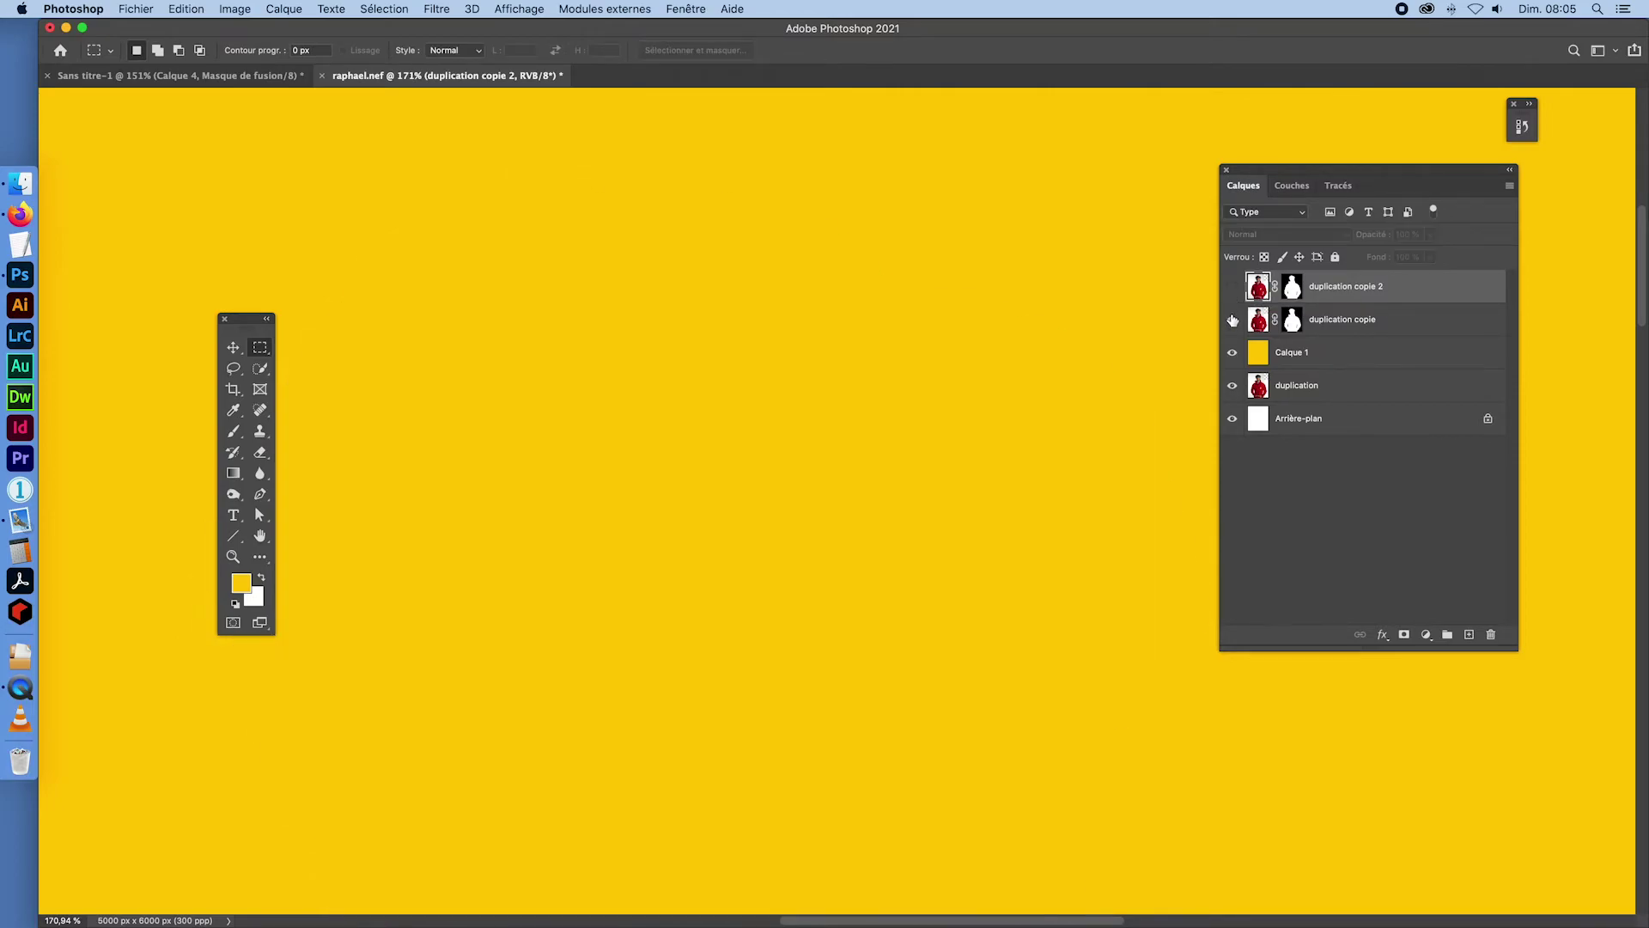
left_click(1232, 321)
left_click(1232, 321)
left_click(1231, 287)
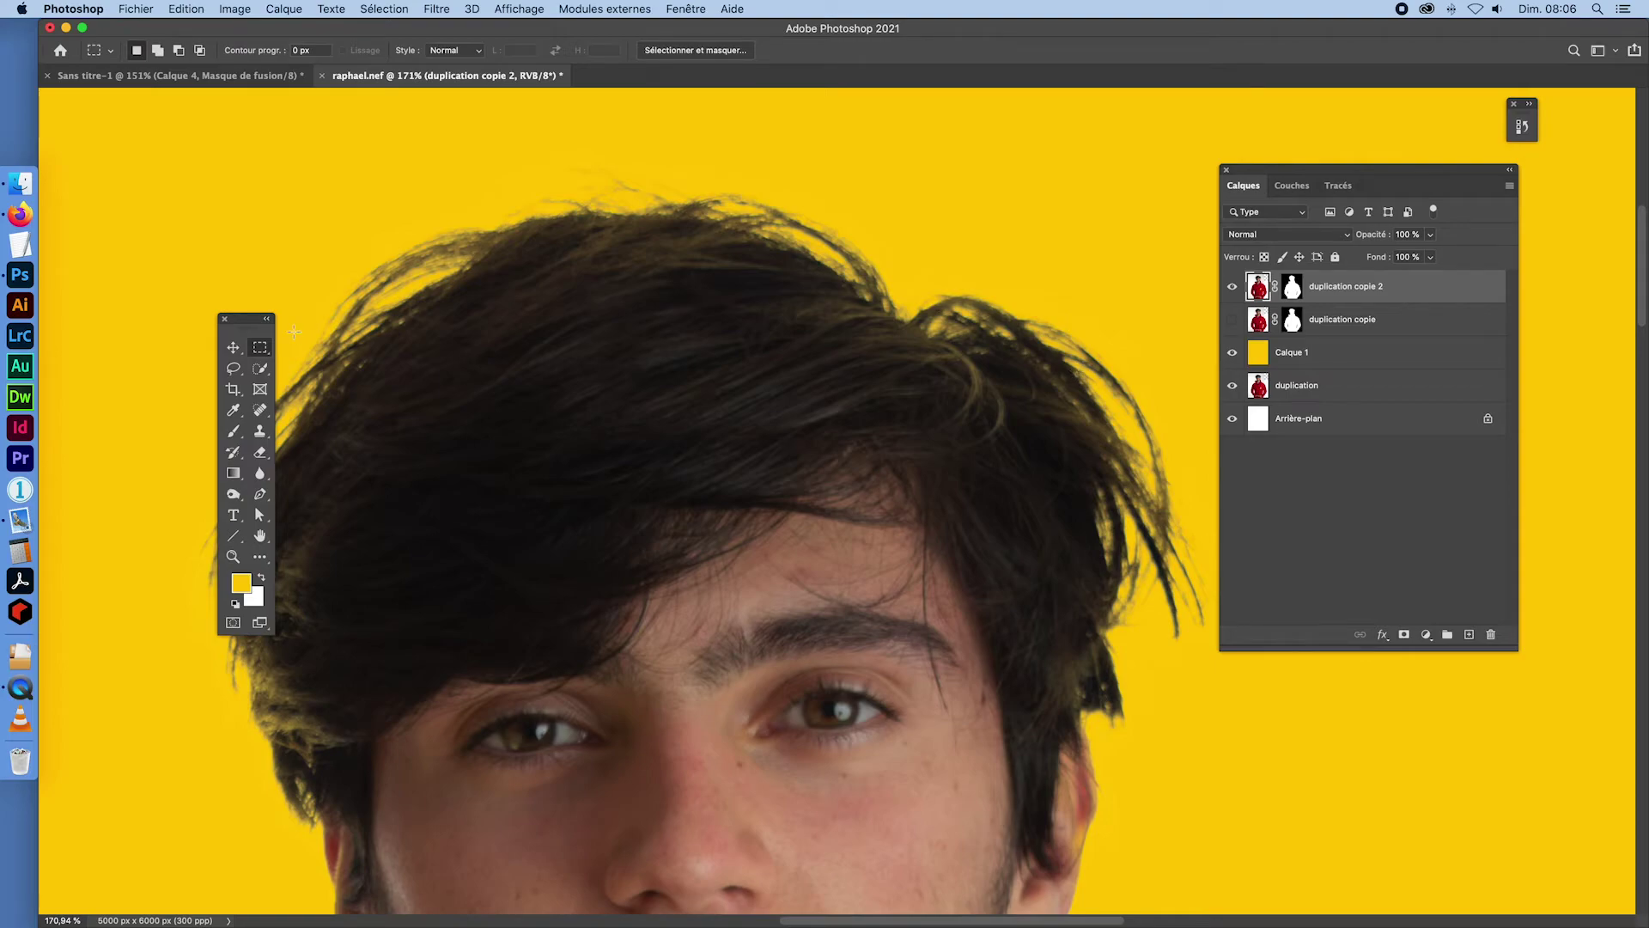
- Move the toolbox clear of the hair and create a new empty layer above duplication copie 2
left_click_drag(247, 317, 176, 310)
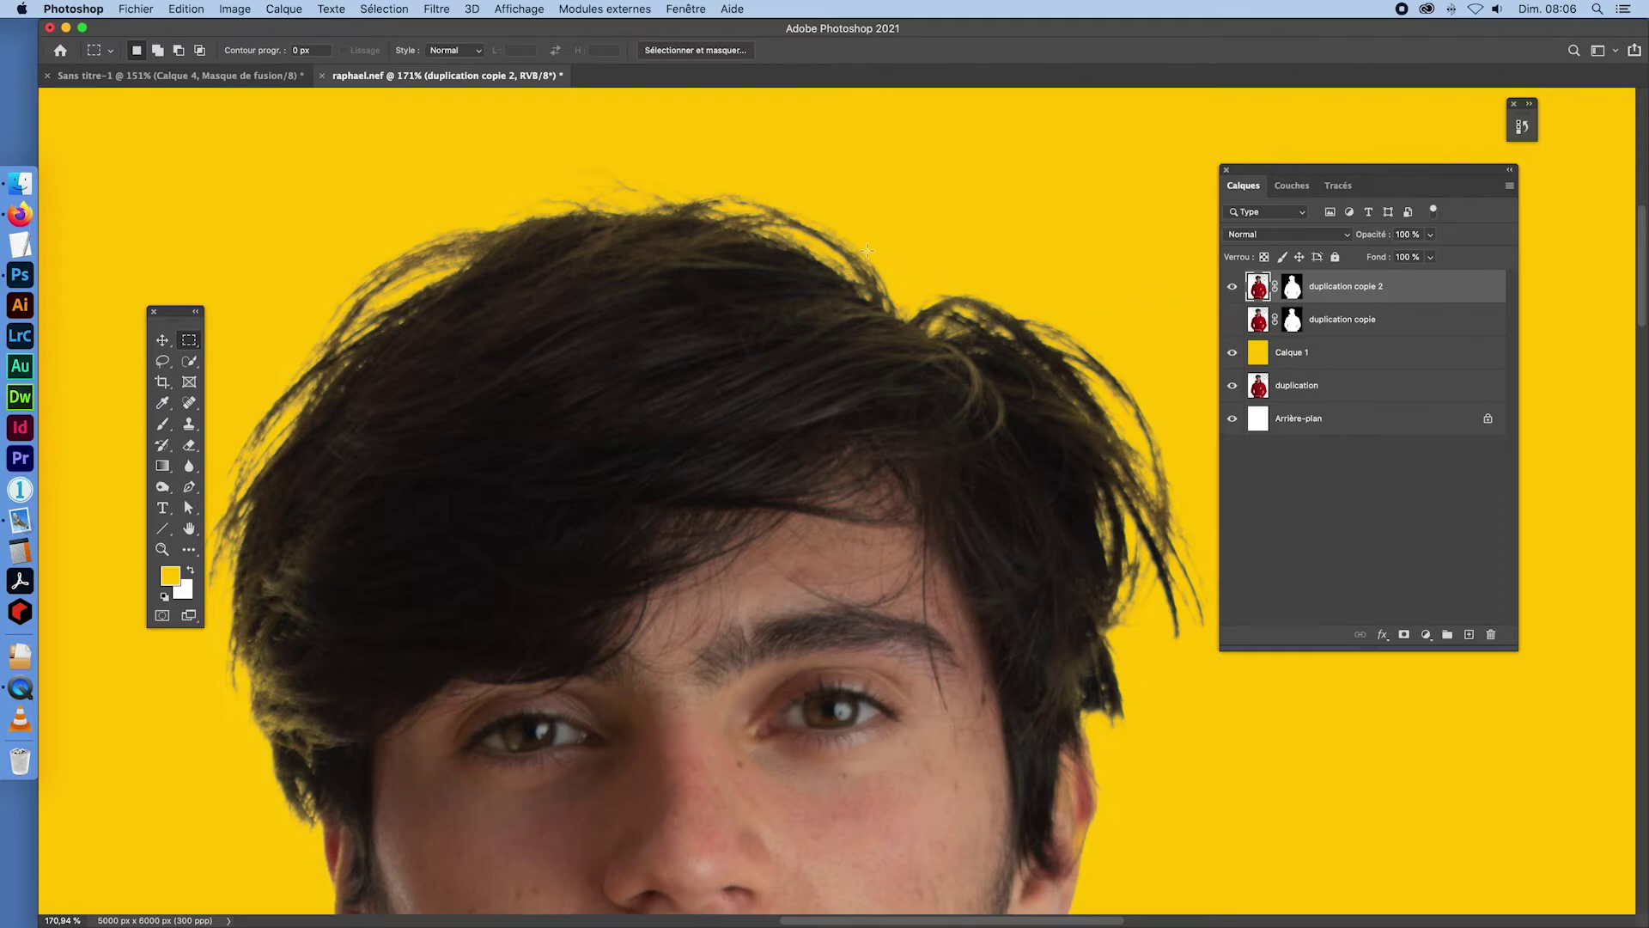
left_click_drag(175, 324, 130, 285)
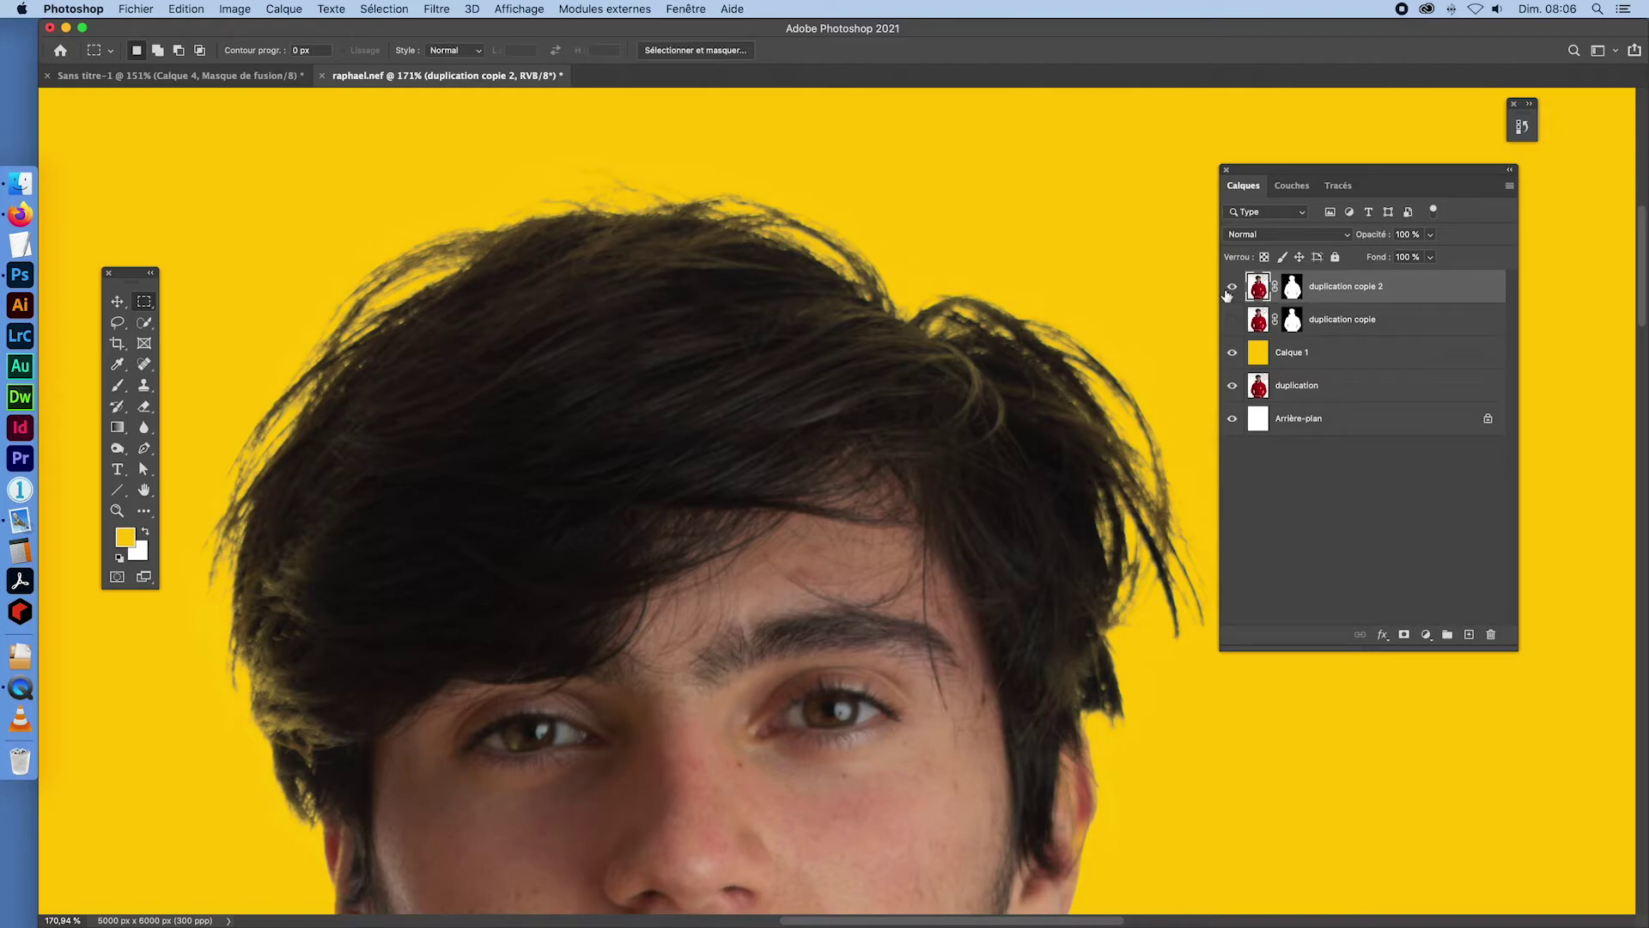
left_click(1467, 634)
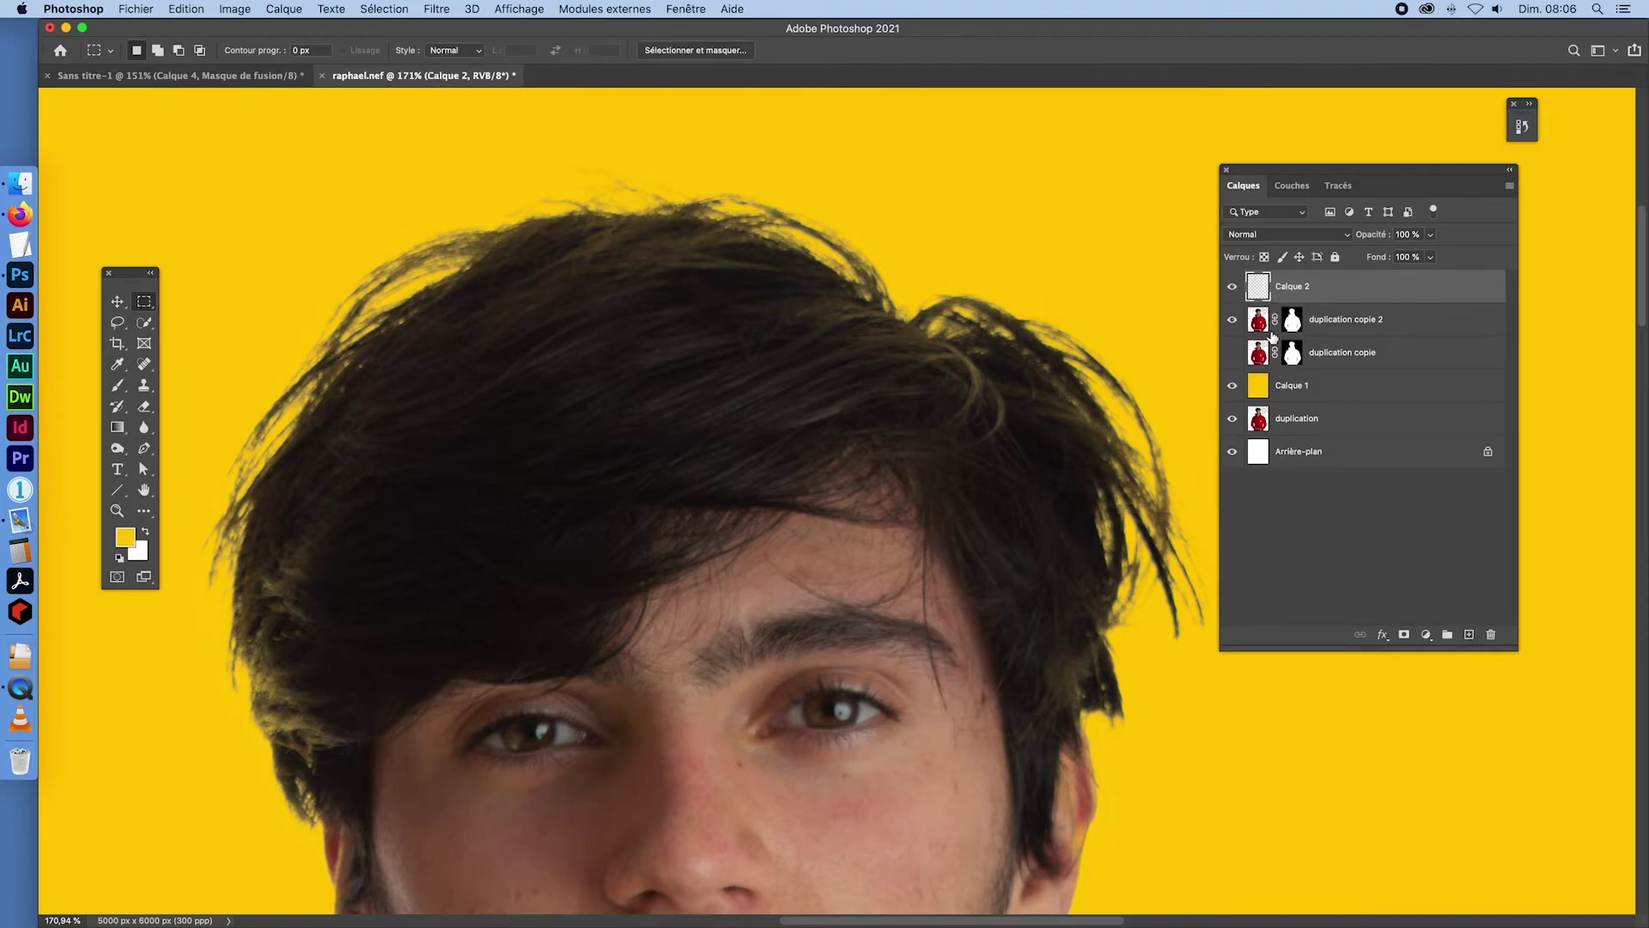
- Clone dark hair with the Clone Stamp at 41% opacity over the wispy edges at the crown and upper-left of the head
left_click(143, 385)
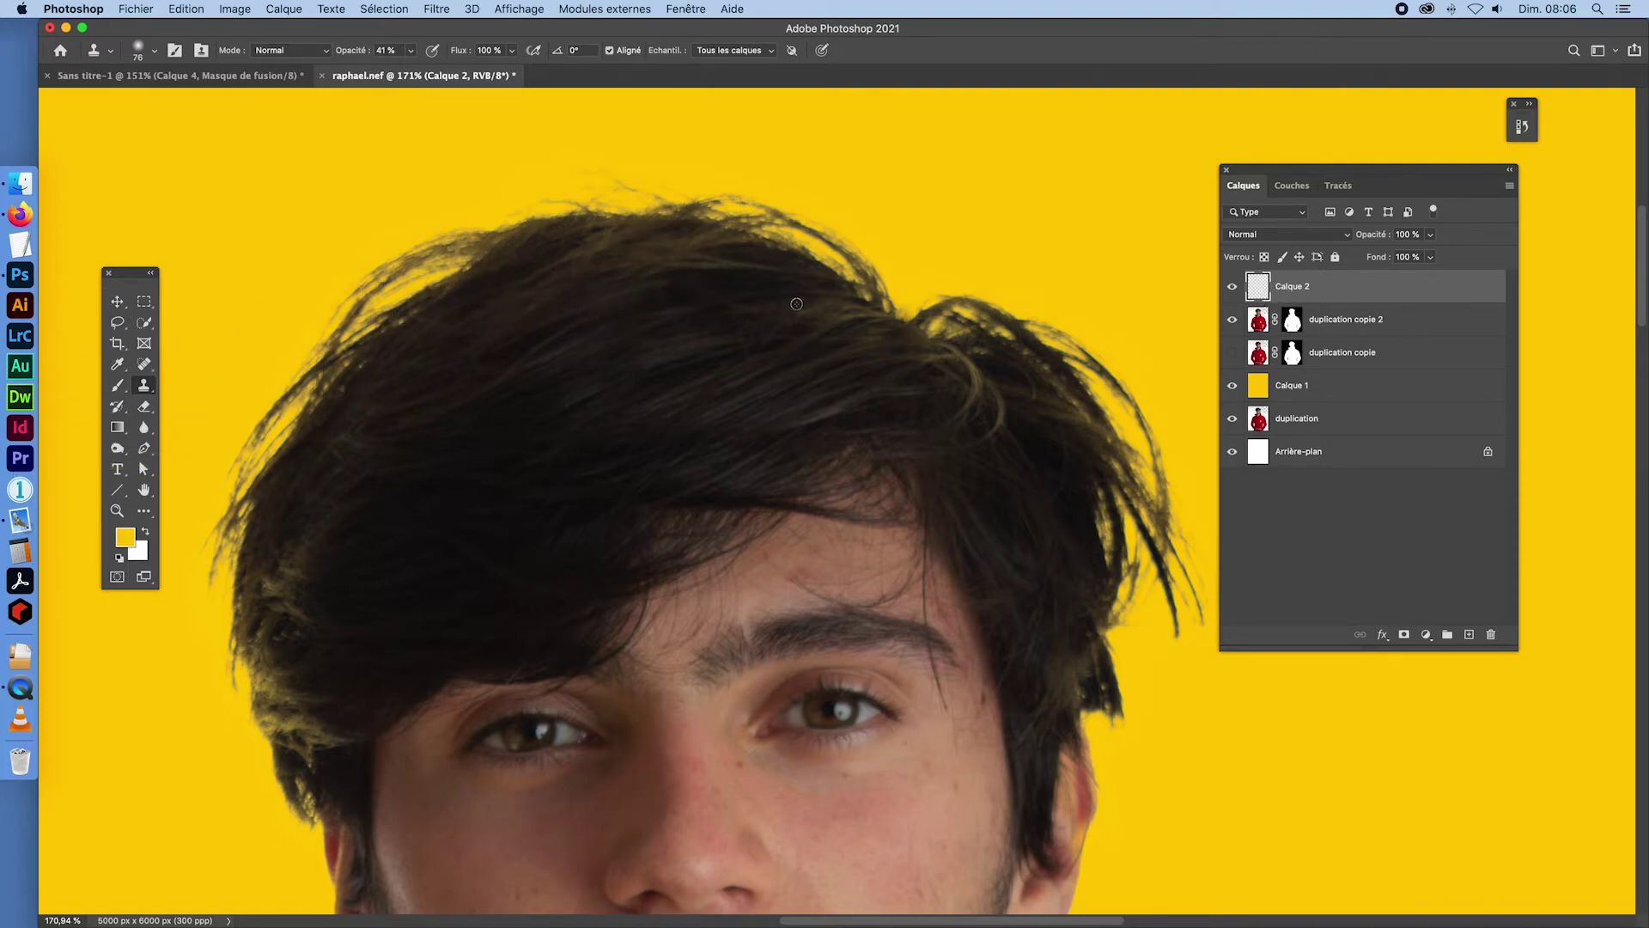
left_click(674, 269, "alt")
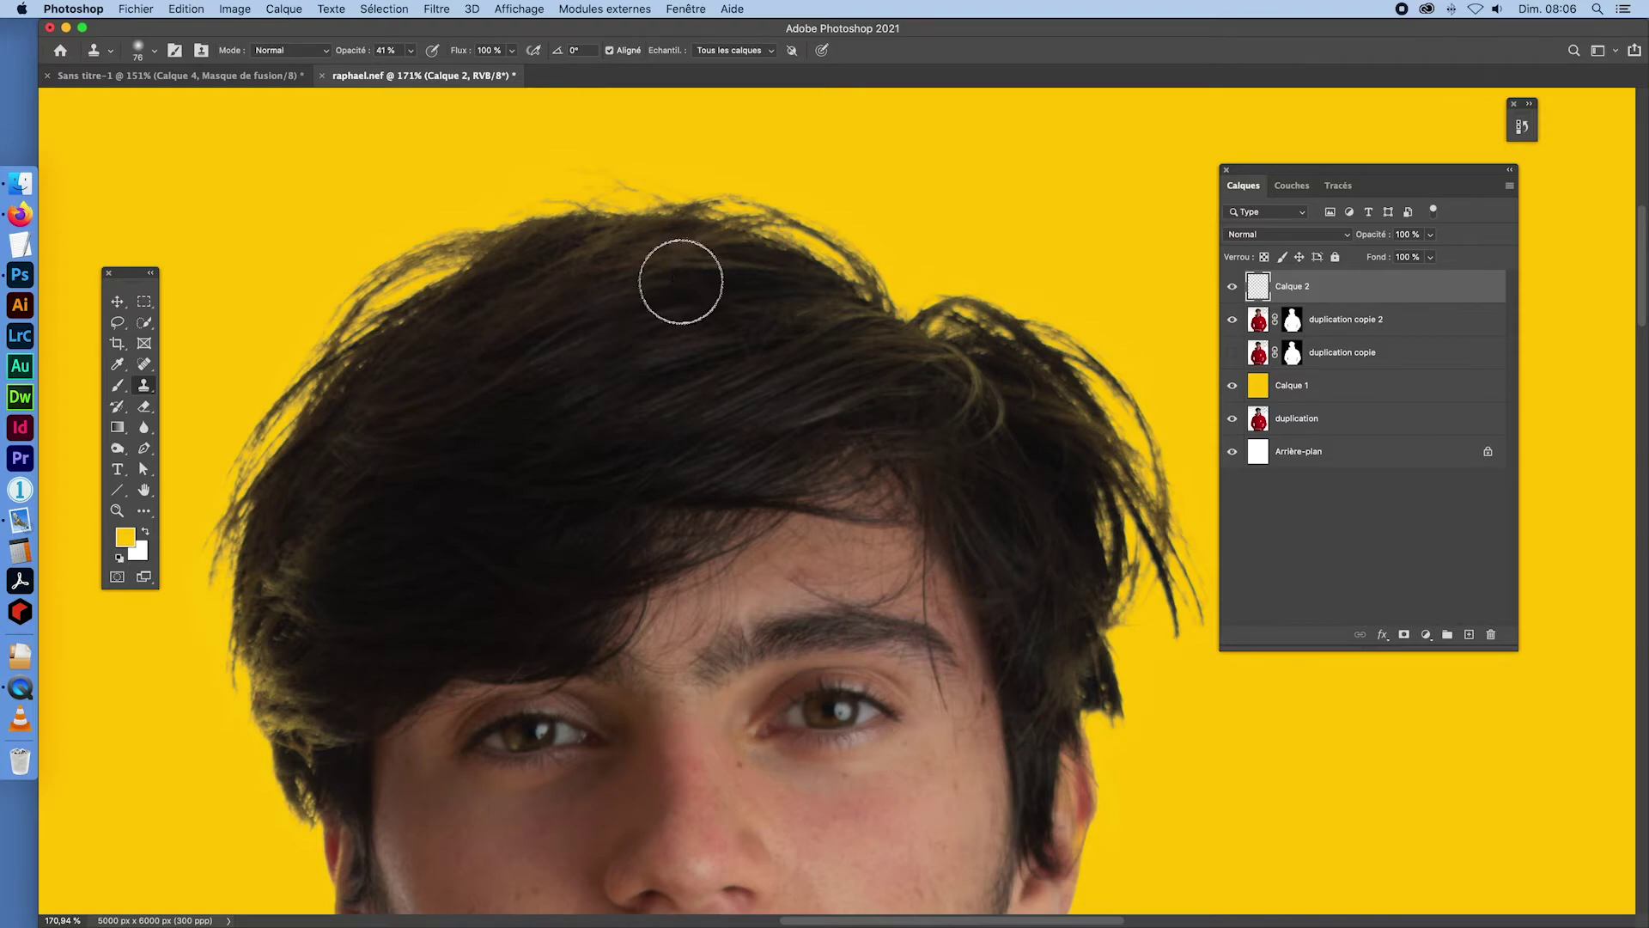
mouse_move(872, 269)
left_mouse_down()
mouse_move(830, 228)
mouse_move(800, 242)
mouse_move(784, 204)
mouse_move(691, 219)
left_mouse_up()
left_click(680, 279, "alt")
left_click(615, 280, "alt")
left_click_drag(372, 275, 546, 227)
left_click(549, 350, "alt")
mouse_move(350, 334)
left_mouse_down()
mouse_move(284, 376)
mouse_move(271, 434)
mouse_move(235, 473)
mouse_move(278, 467)
mouse_move(223, 491)
left_mouse_up()
left_click(357, 433, "alt")
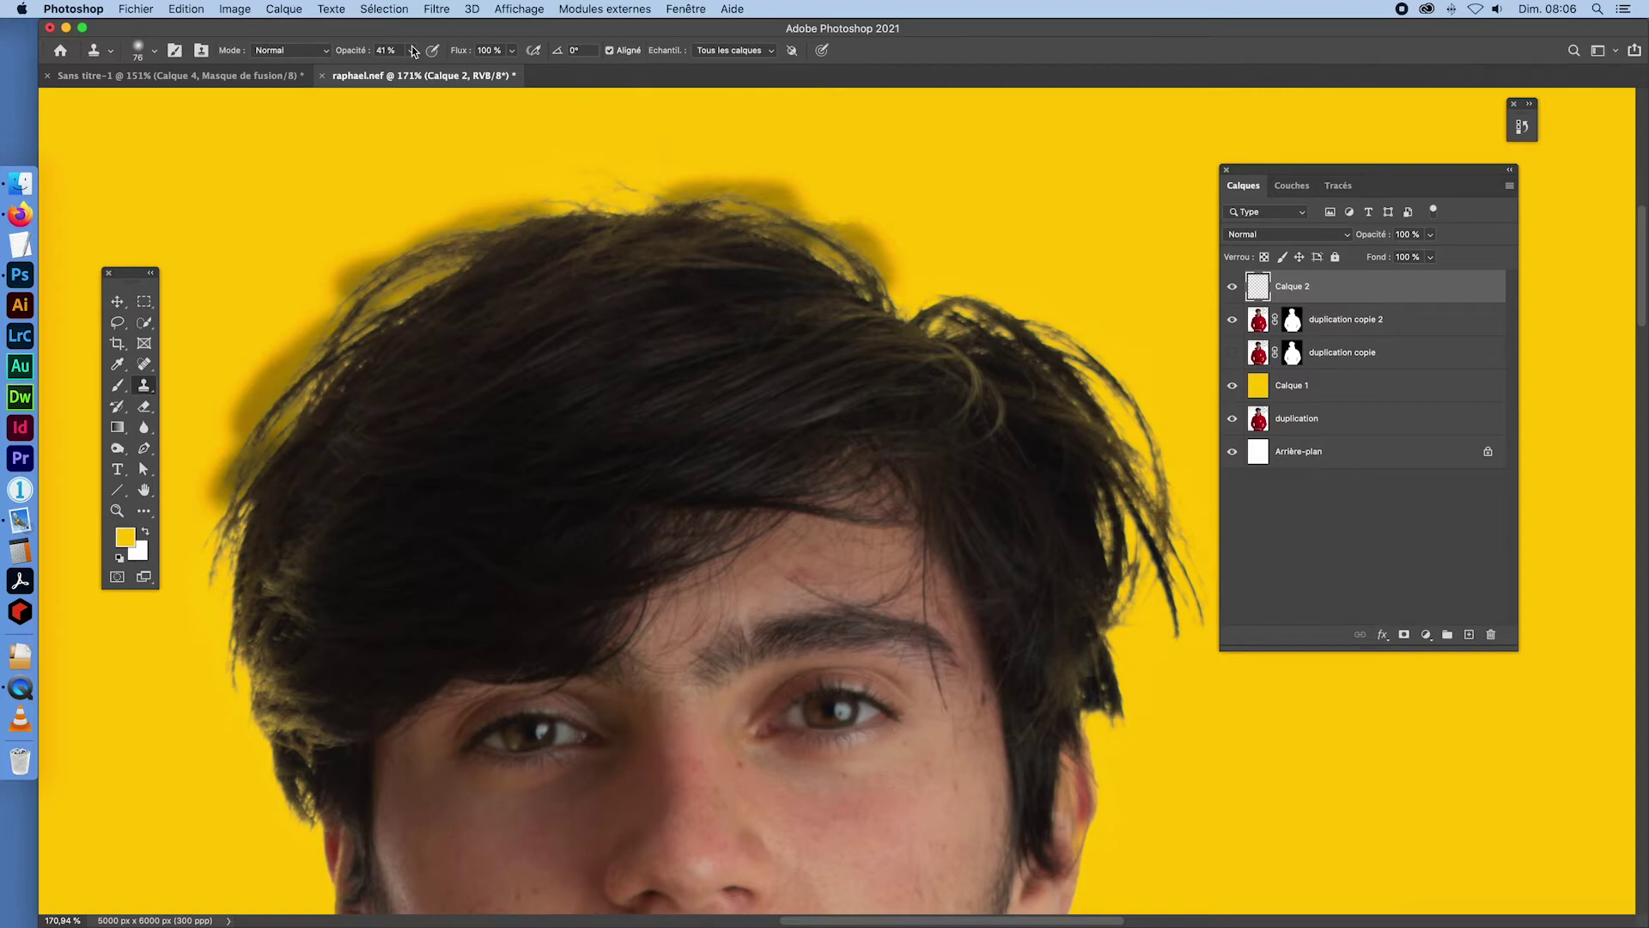
- Continue cloning dark hair down the left-hand contour of the head, resampling from the neighbouring hair
left_click(505, 327, "alt")
mouse_move(455, 262)
left_mouse_down()
mouse_move(387, 287)
mouse_move(303, 356)
mouse_move(272, 478)
mouse_move(183, 635)
mouse_move(243, 622)
mouse_move(241, 686)
mouse_move(251, 633)
left_mouse_up()
left_click(469, 353, "alt")
left_click(414, 398, "alt")
left_click(328, 470, "alt")
left_click(271, 495, "alt")
left_click(325, 640, "alt")
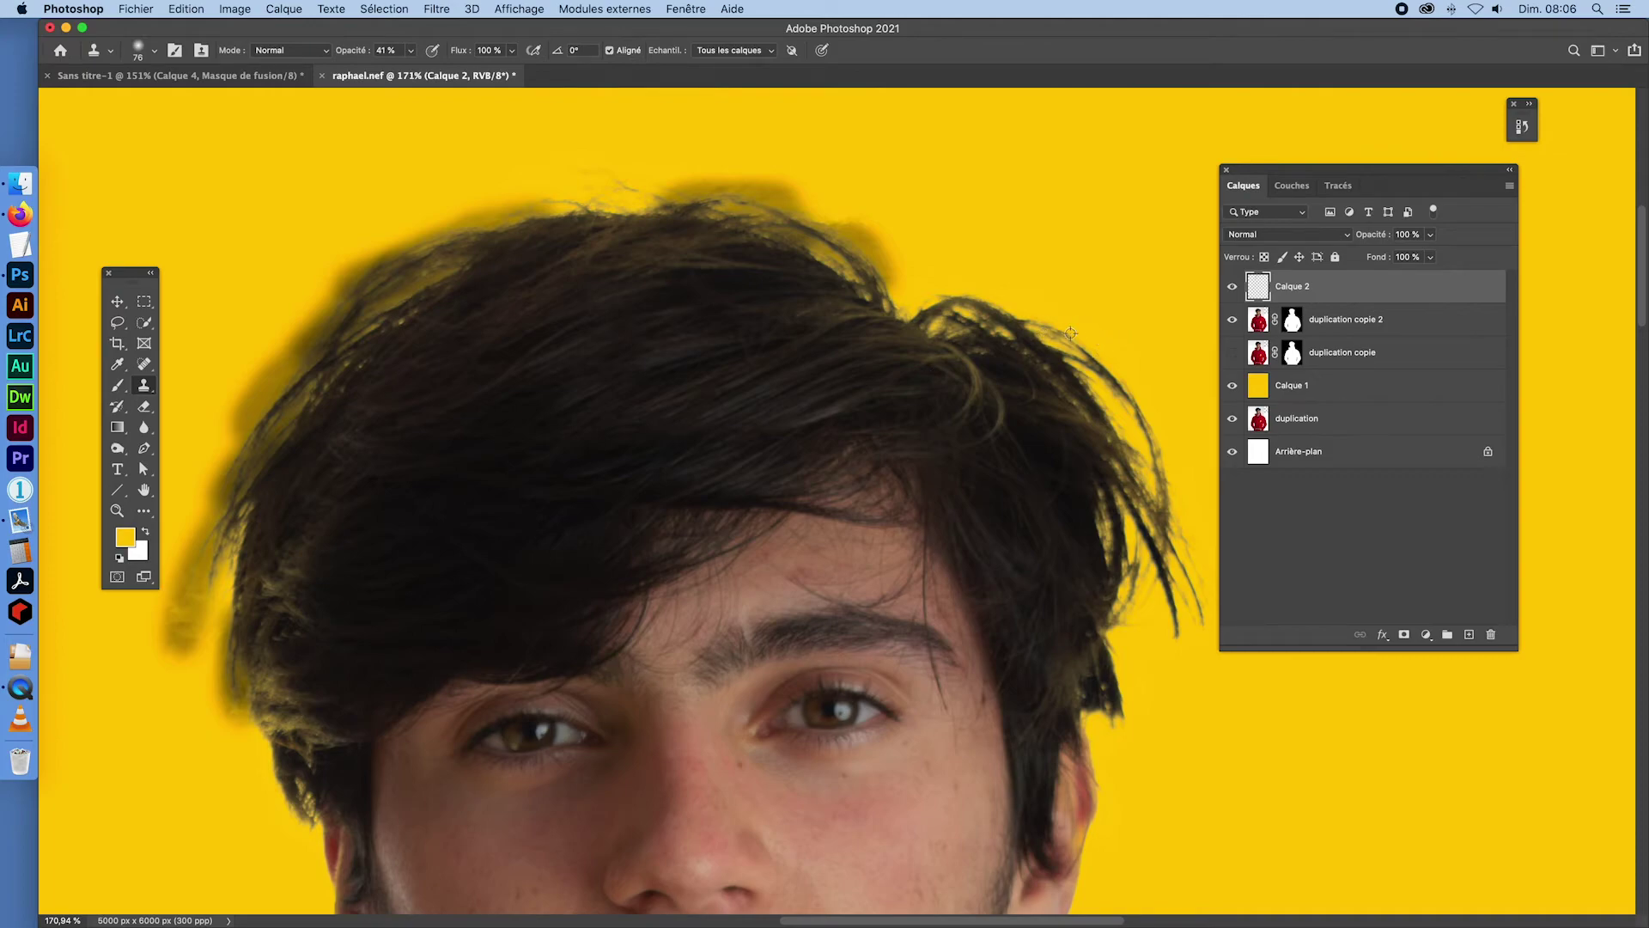
- Clone dark hair over the top-right tuft and down the right-hand contour of the head
left_click(847, 351, "alt")
mouse_move(827, 236)
left_mouse_down()
mouse_move(769, 206)
mouse_move(668, 210)
left_mouse_up()
left_click(850, 323, "alt")
mouse_move(927, 309)
left_mouse_down()
mouse_move(1007, 306)
mouse_move(1146, 430)
mouse_move(1175, 478)
left_mouse_up()
left_click(917, 385, "alt")
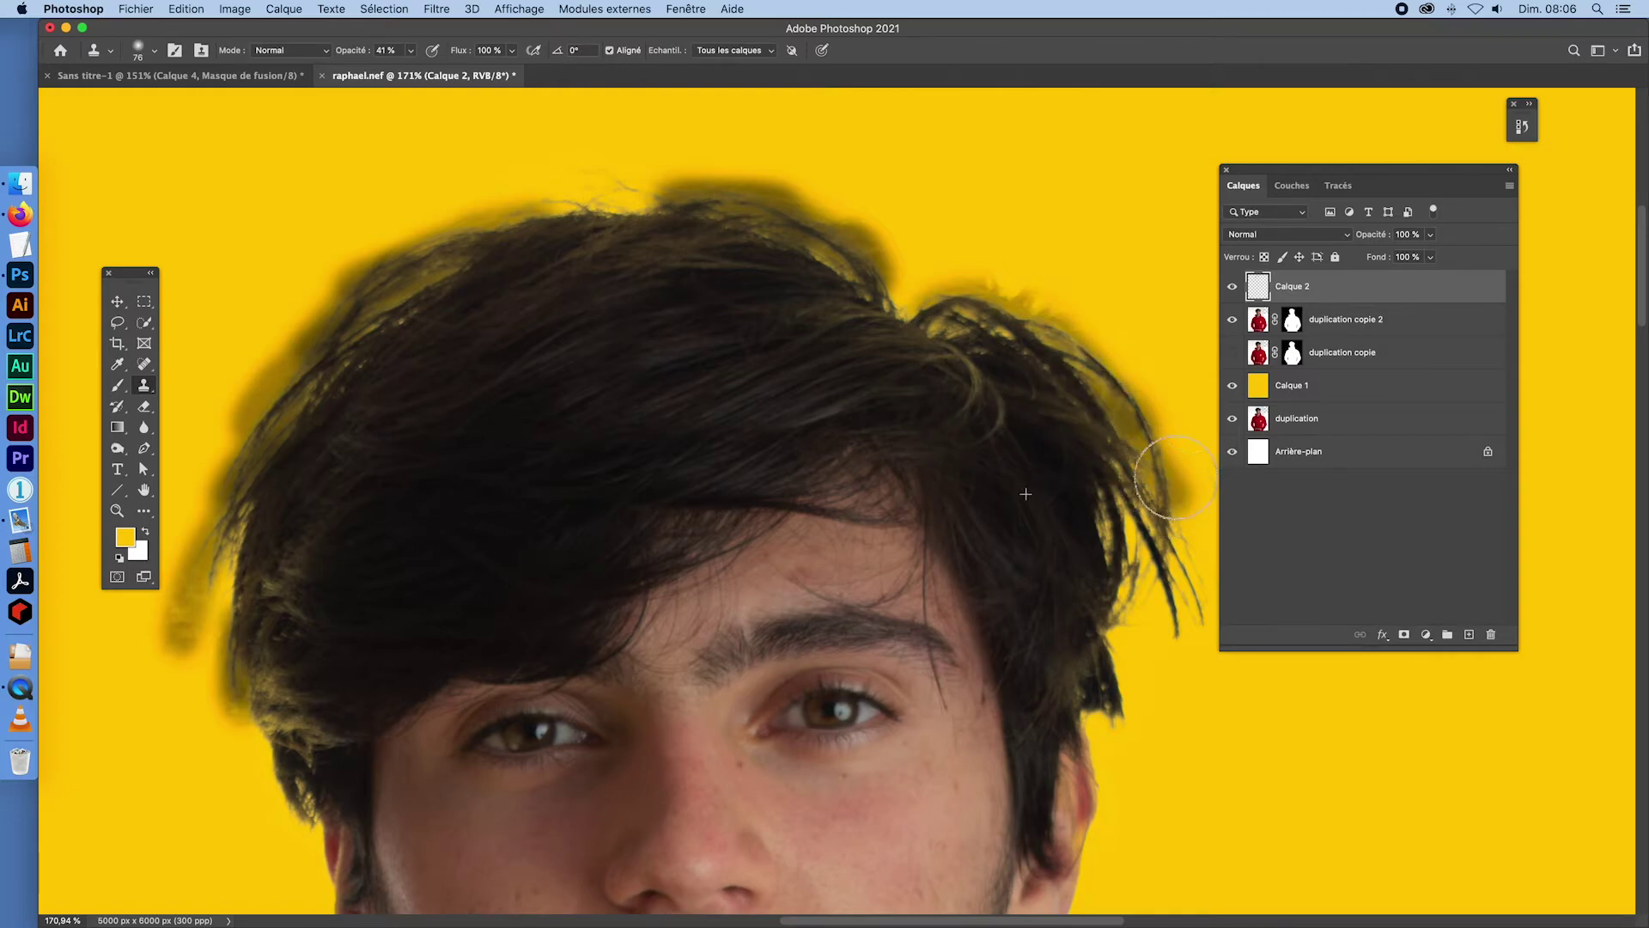
- Move the layer list clear of the hair and clip Calque 2 to duplication copie 2
left_click_drag(1274, 176, 1405, 177)
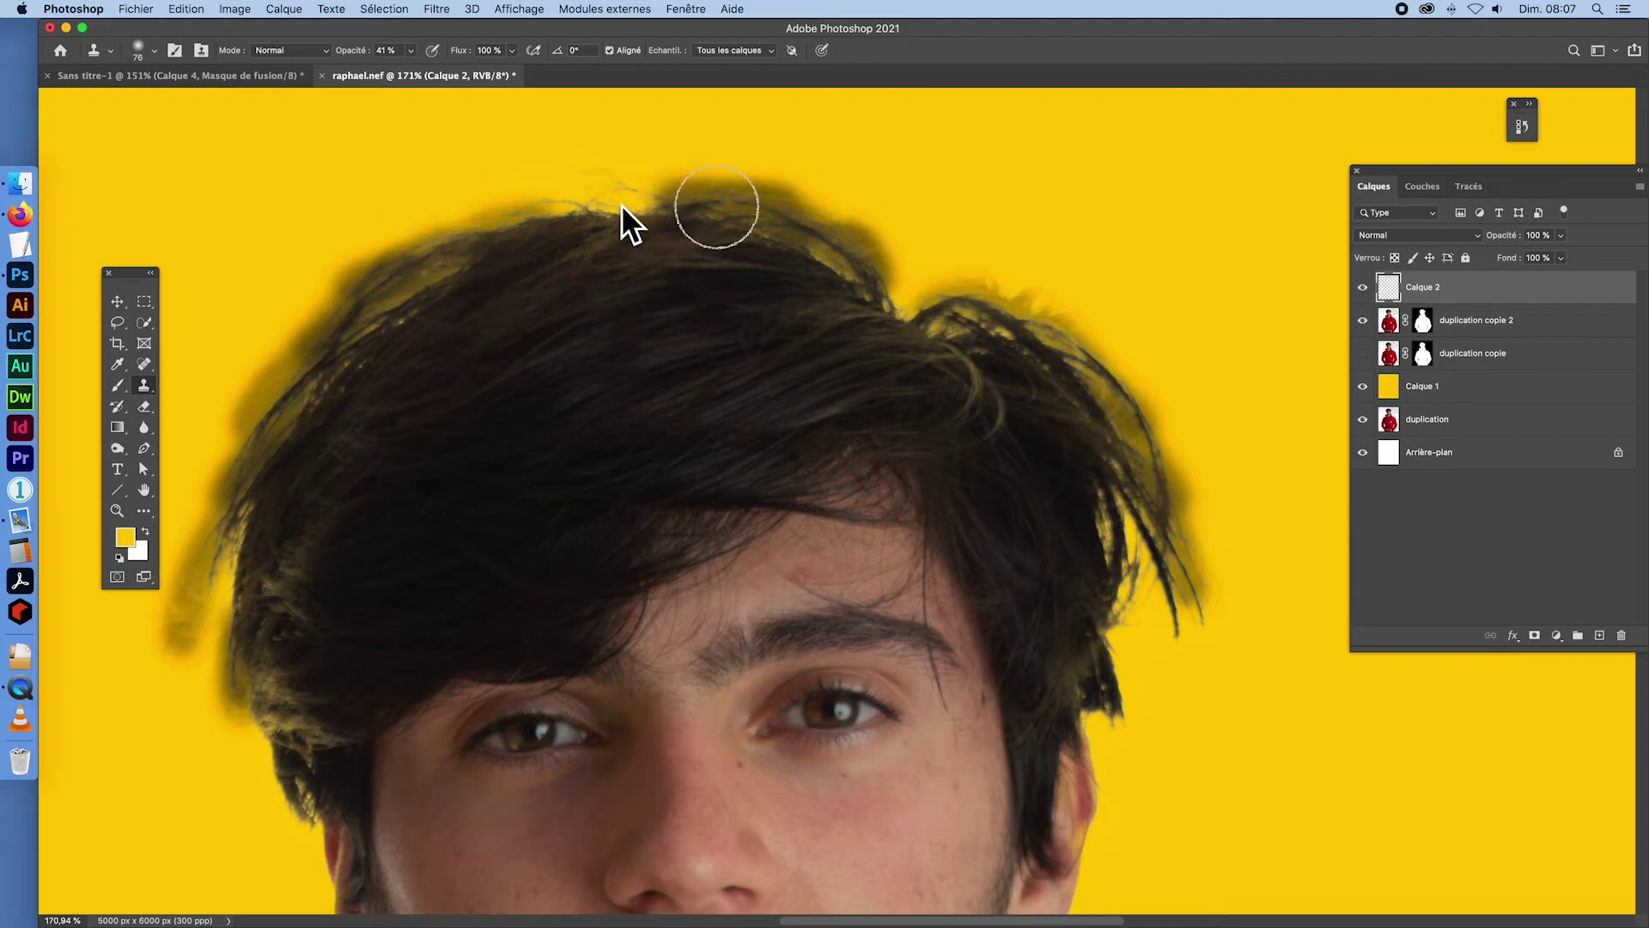
left_click_drag(1510, 173, 1212, 46)
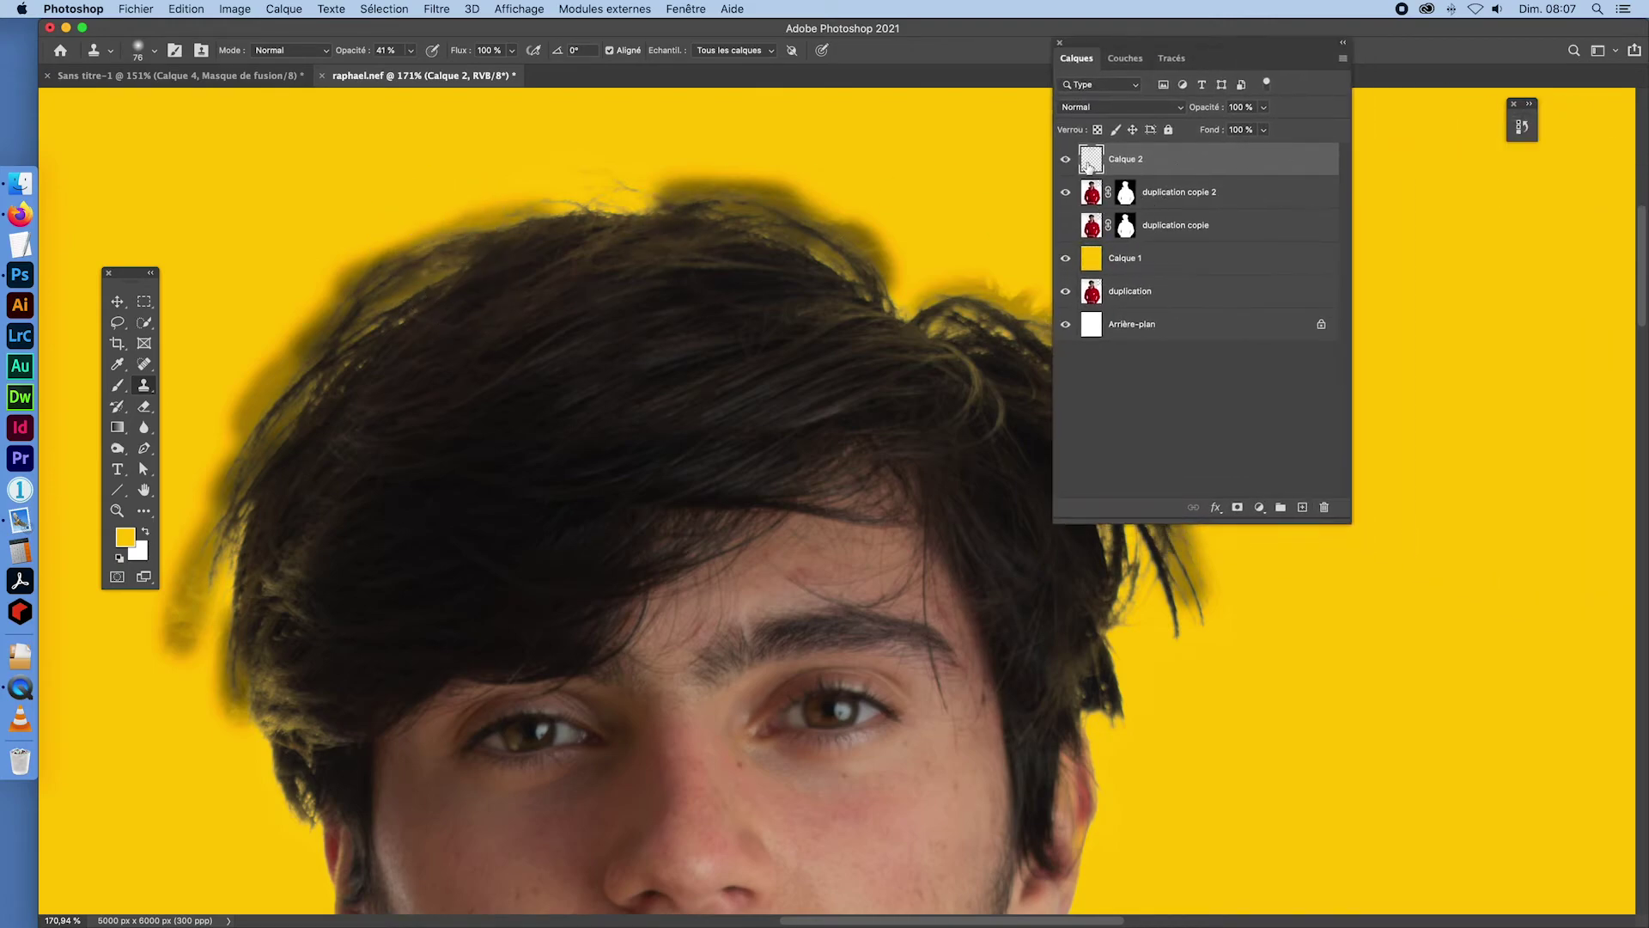
left_click(1130, 171, "alt")
- Compare the hair edges with and without the cloned Calque 2, leaving the layer visible
left_click(1067, 161)
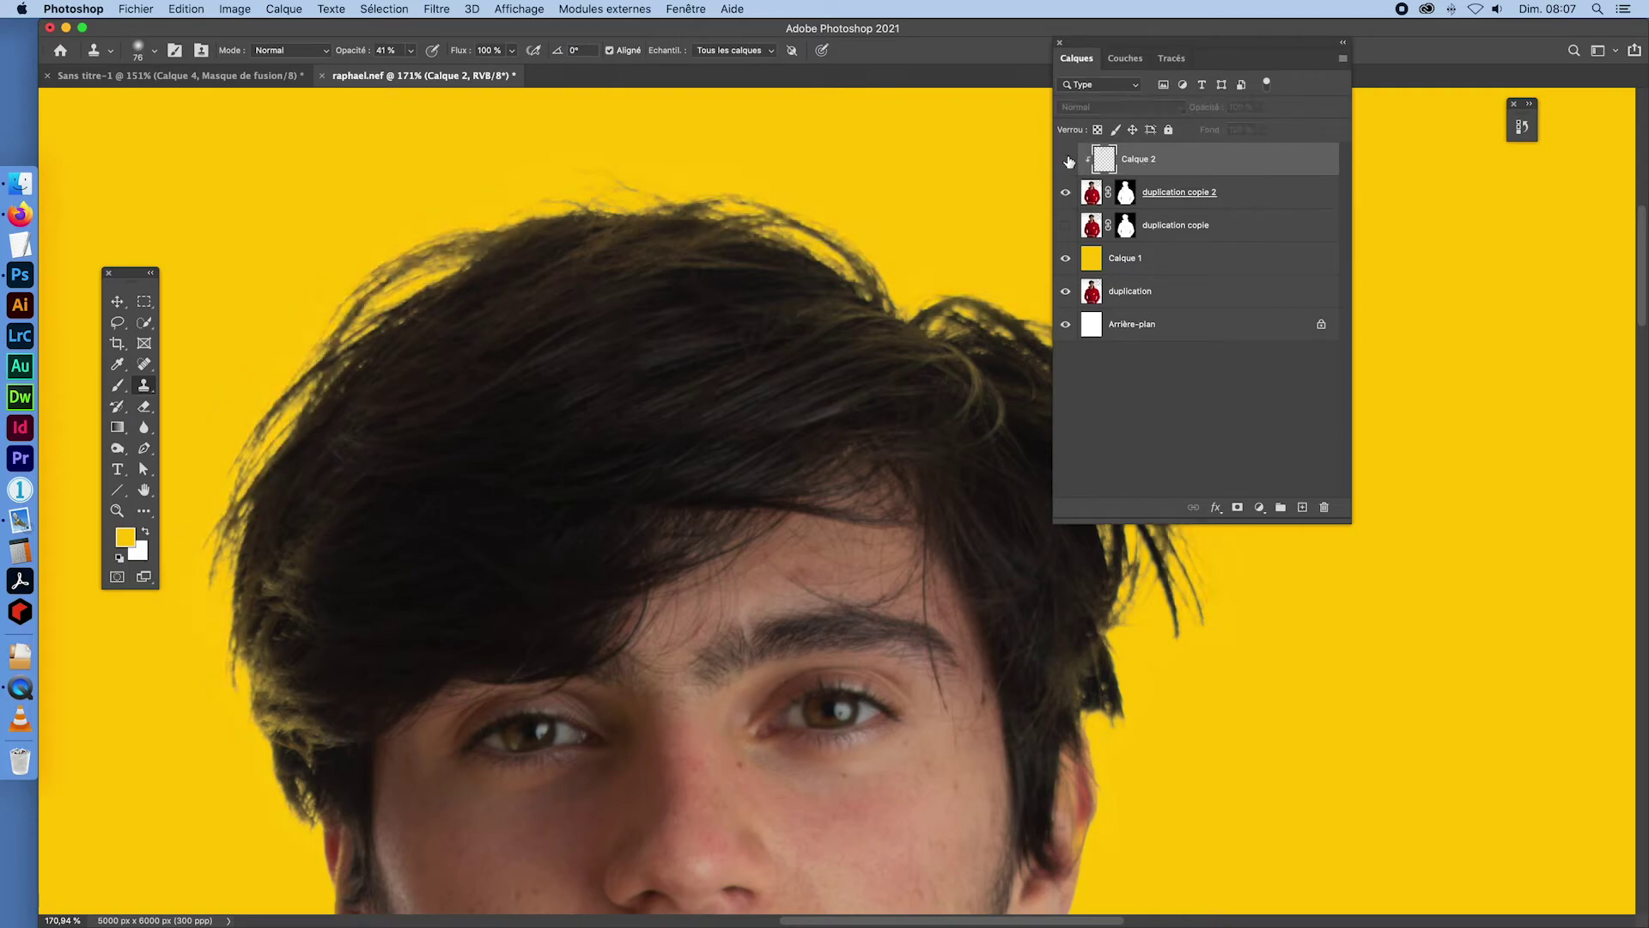
left_click(1068, 161)
left_click(1067, 161)
left_click(1067, 161)
left_click(1067, 161)
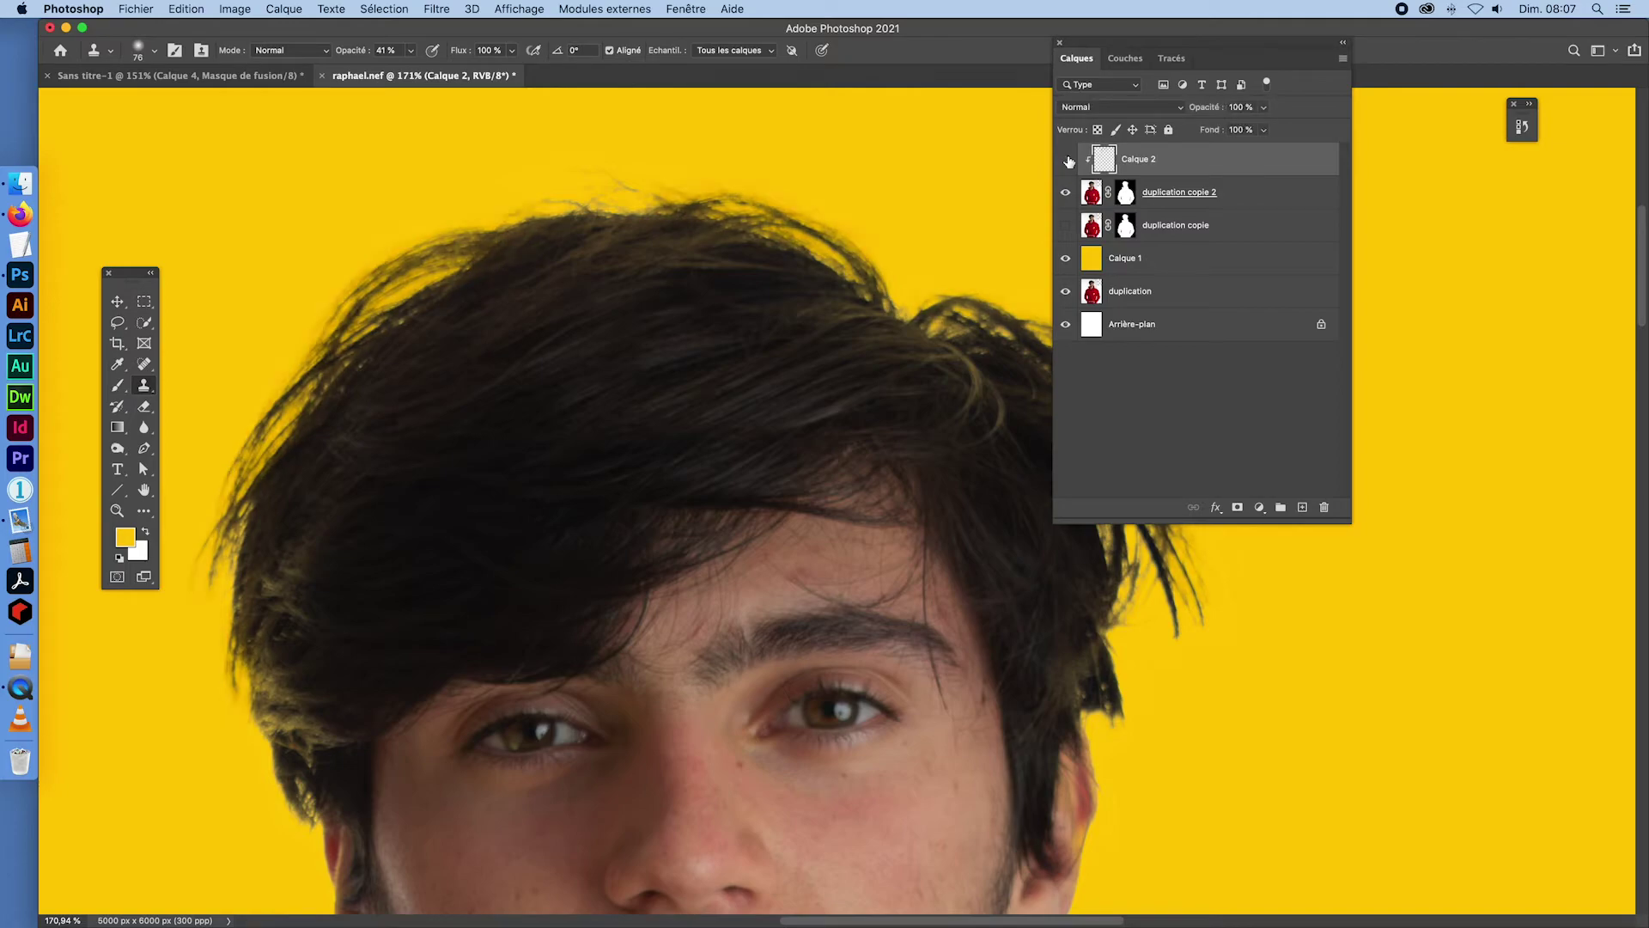
left_click(1067, 161)
left_click(1068, 161)
left_click(1068, 161)
left_click(1067, 162)
left_click(1067, 162)
left_click(1067, 162)
left_click(1068, 162)
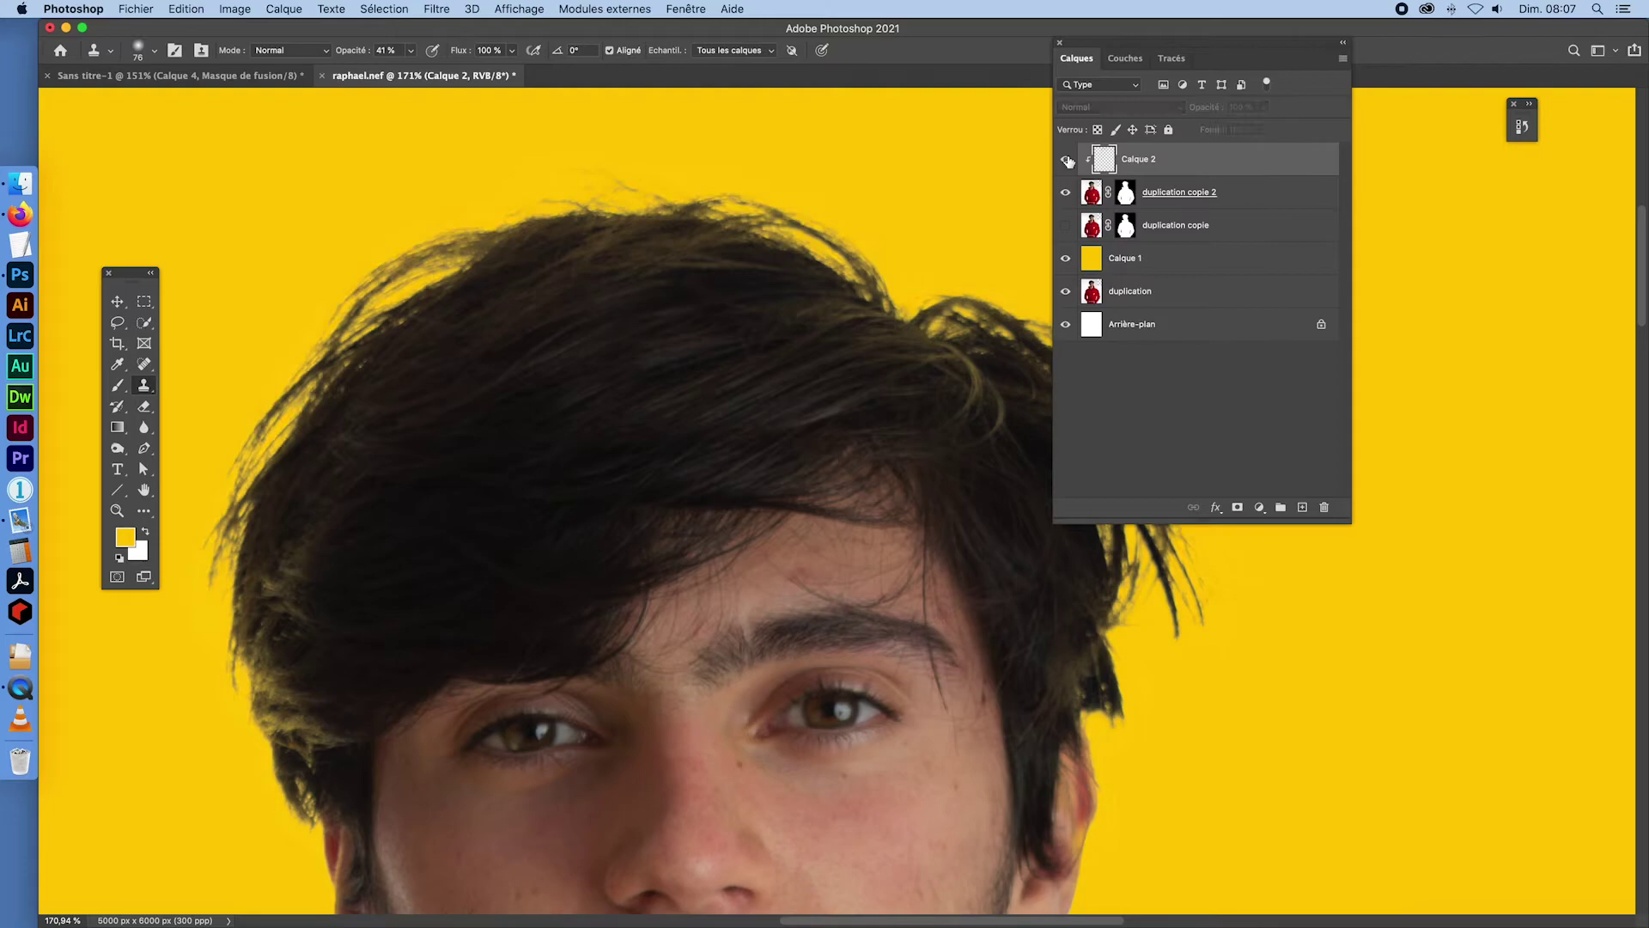
left_click(1068, 161)
left_click(1068, 161)
left_click(1068, 161)
left_click_drag(1089, 67, 1264, 66)
left_click(1241, 162)
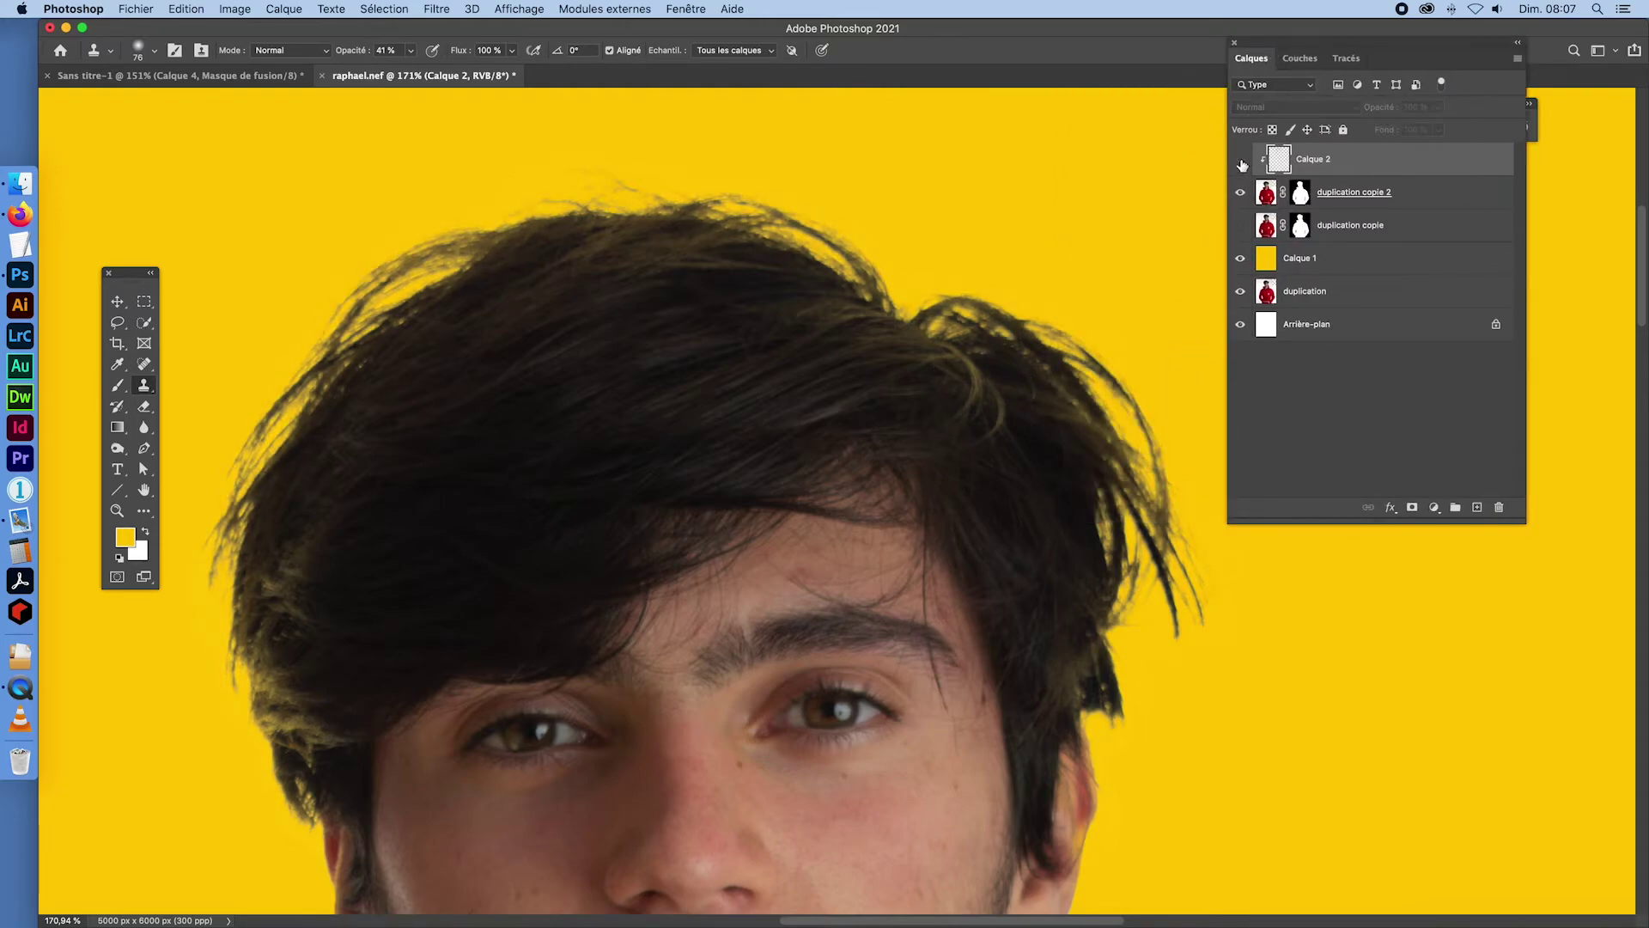
left_click(1241, 162)
left_click(1240, 161)
left_click(1240, 162)
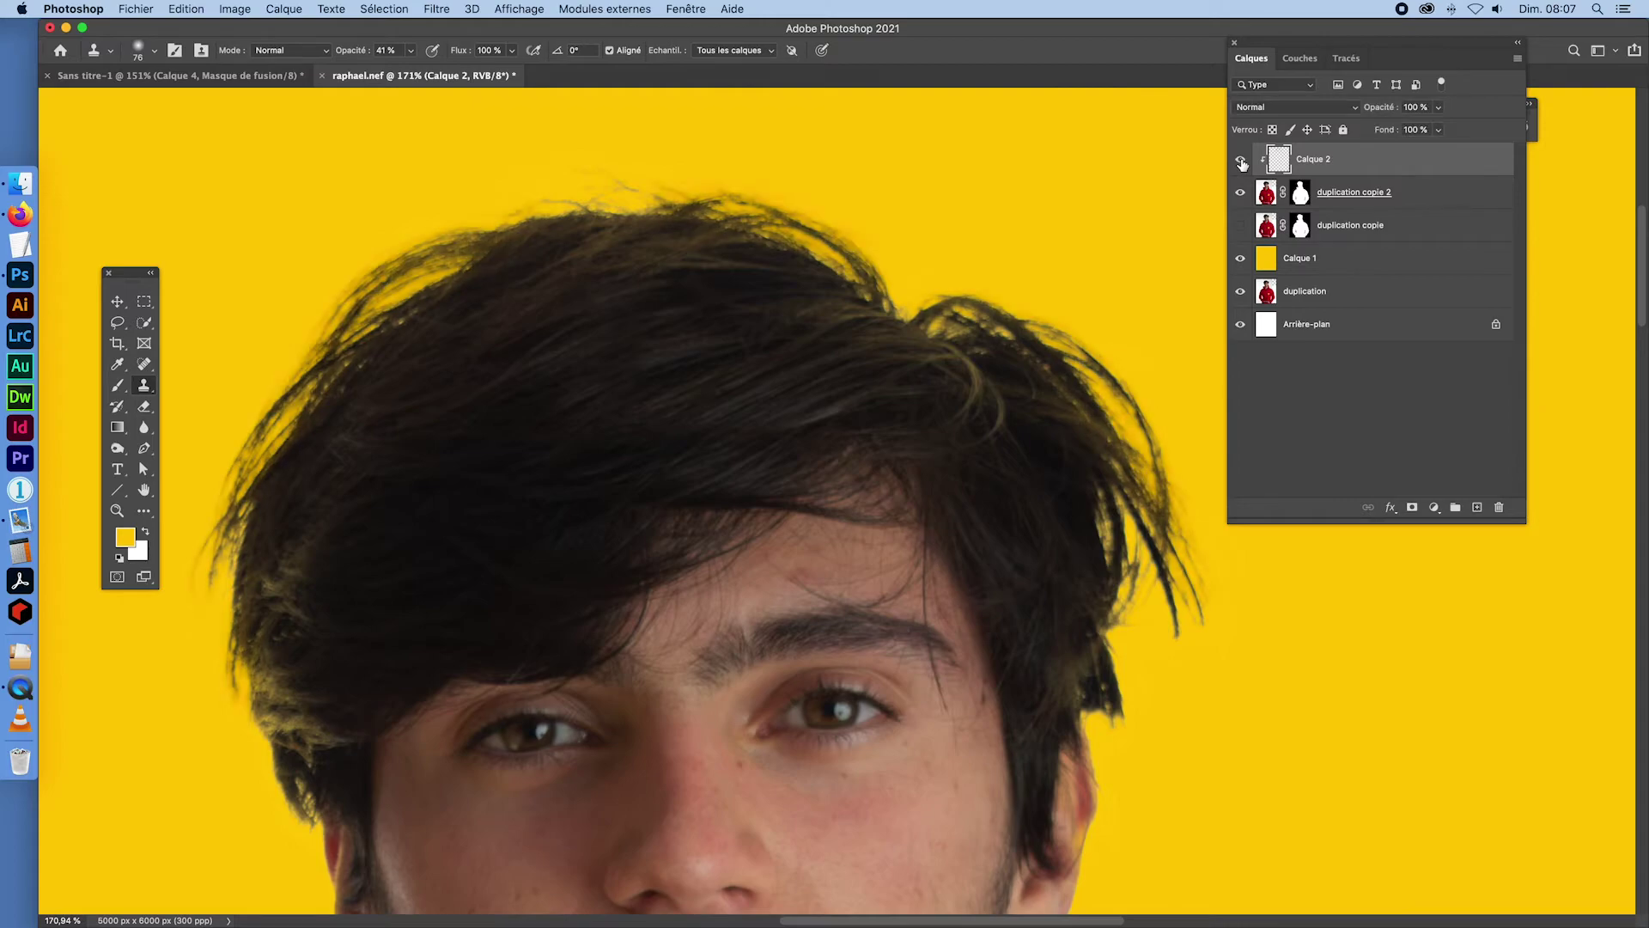
left_click(1240, 161)
left_click(1241, 161)
- Fill the yellow background layer Calque 1 with black
key("super+space")
left_click_drag(947, 438, 861, 409)
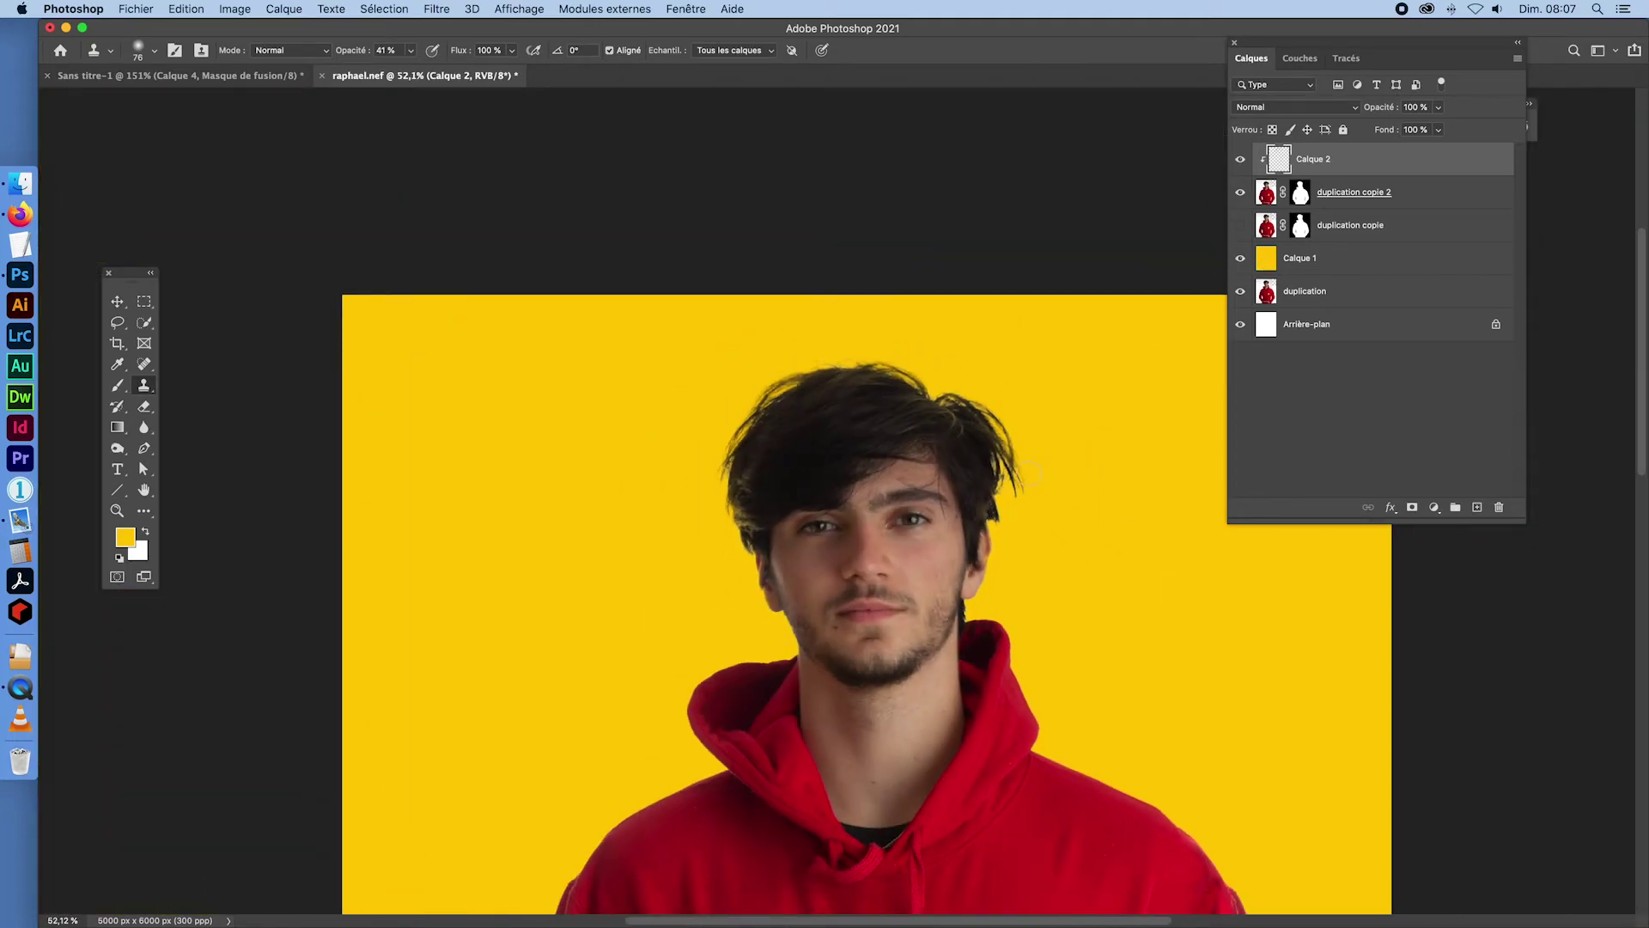
key("super+space")
key("super+space")
key("super+0")
left_click(1270, 262)
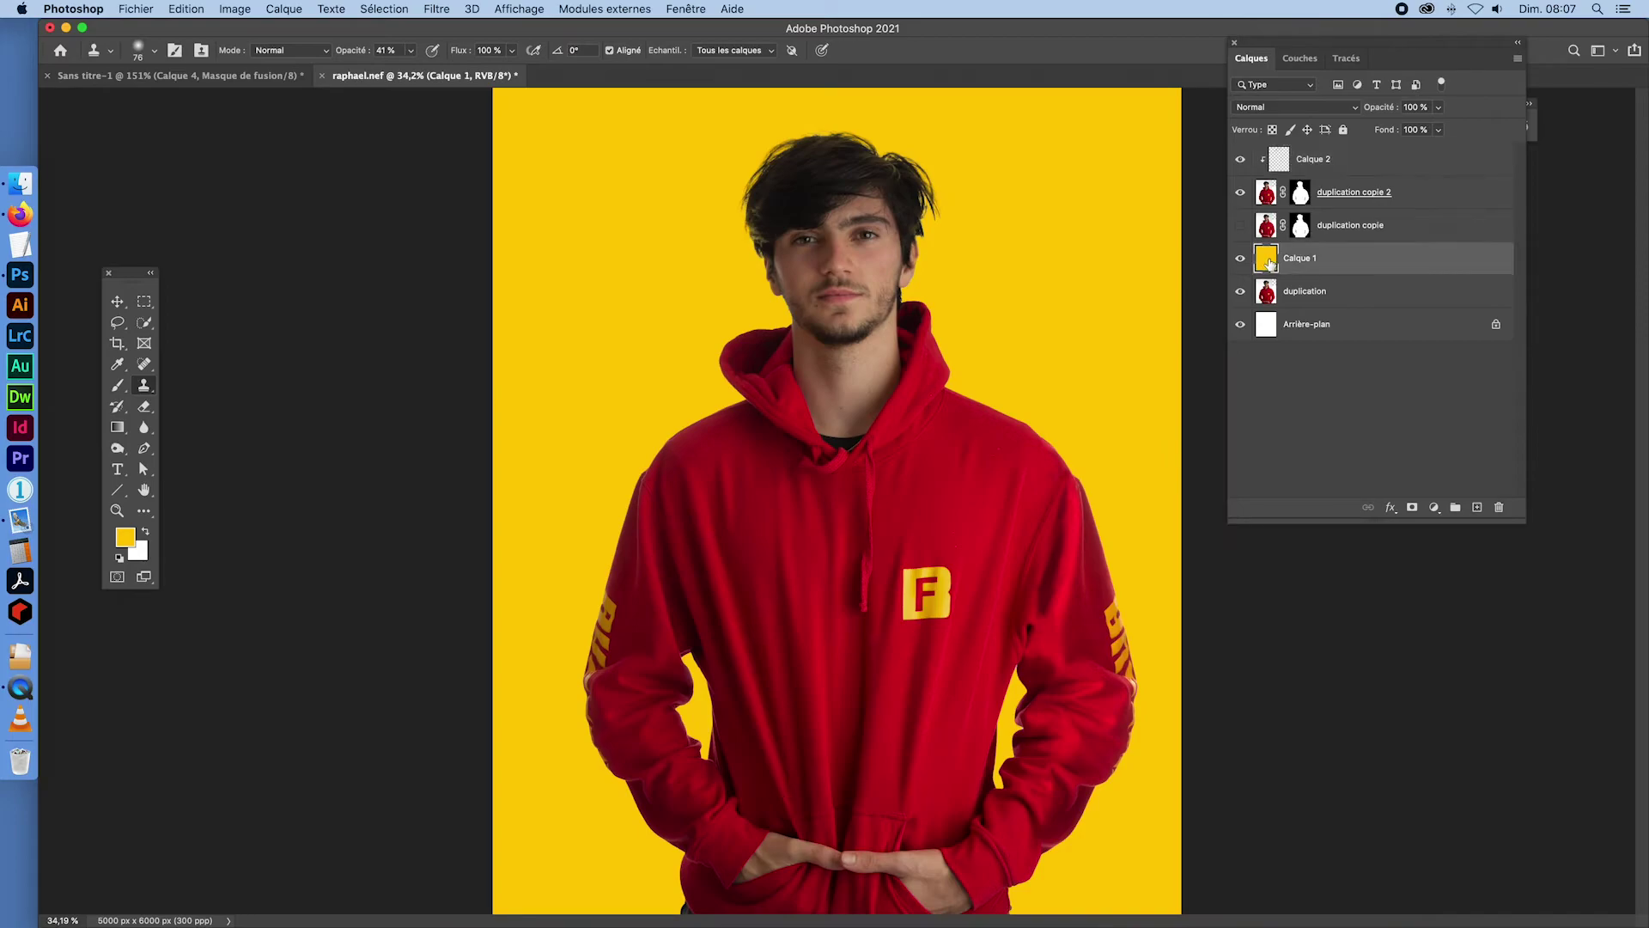
key("alt+BackSpace")
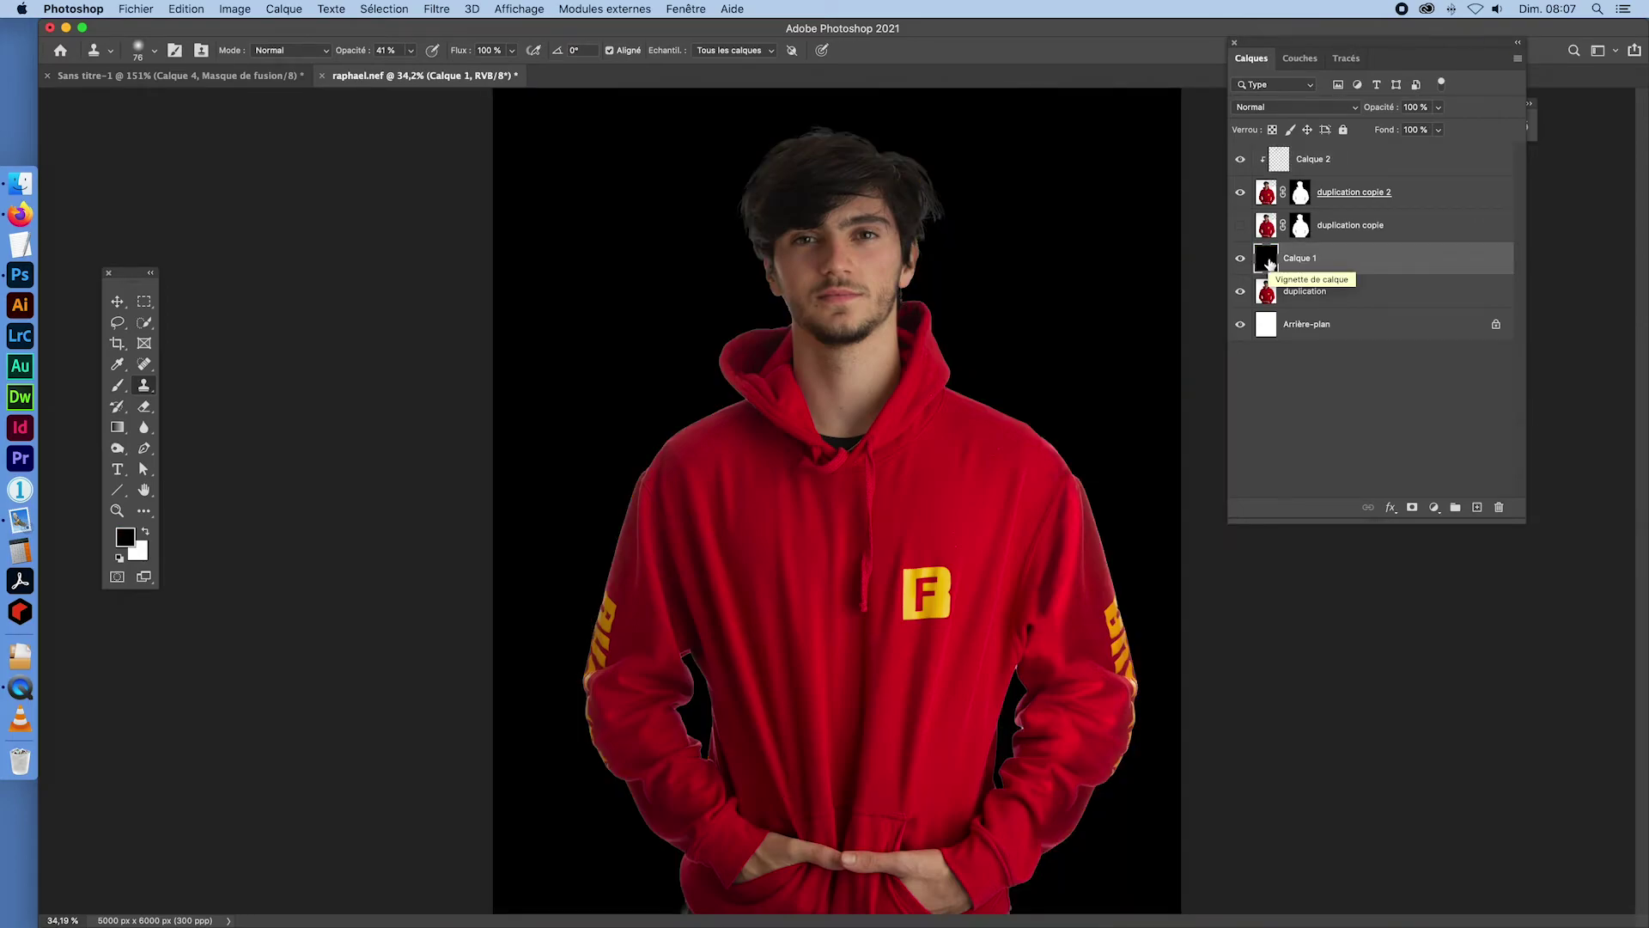
- Target the duplication copie 2 mask with a soft black 8 px Brush at the armpit gap beside the right-hand sleeve
key("super+space")
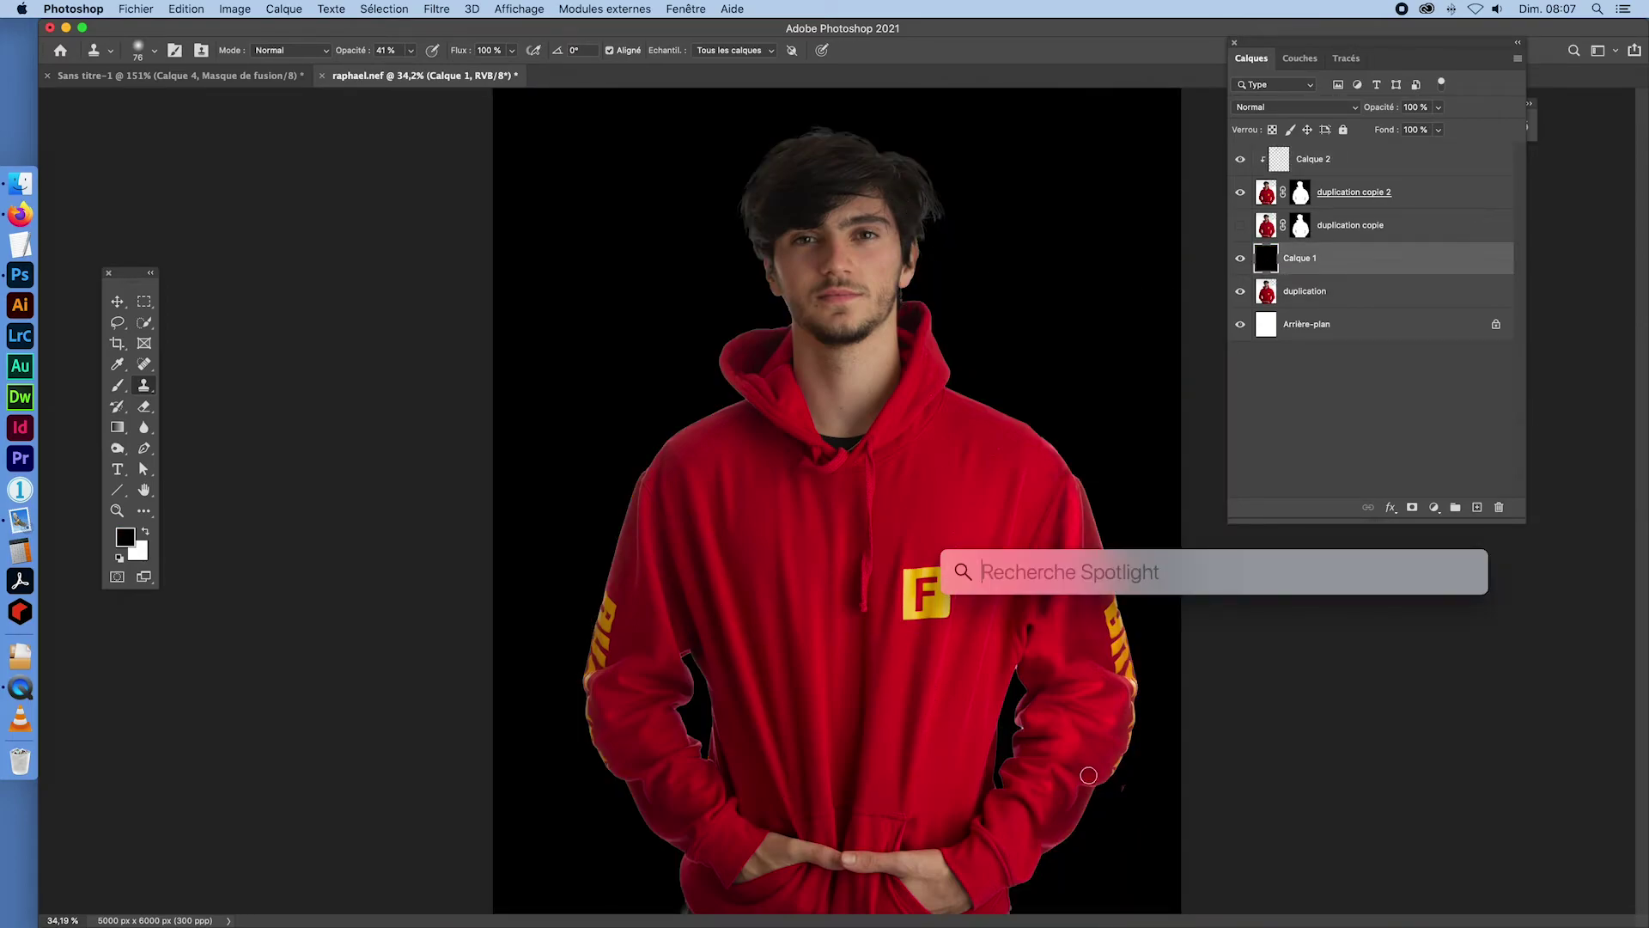
key("super+space")
left_click_drag(1028, 686, 1094, 723)
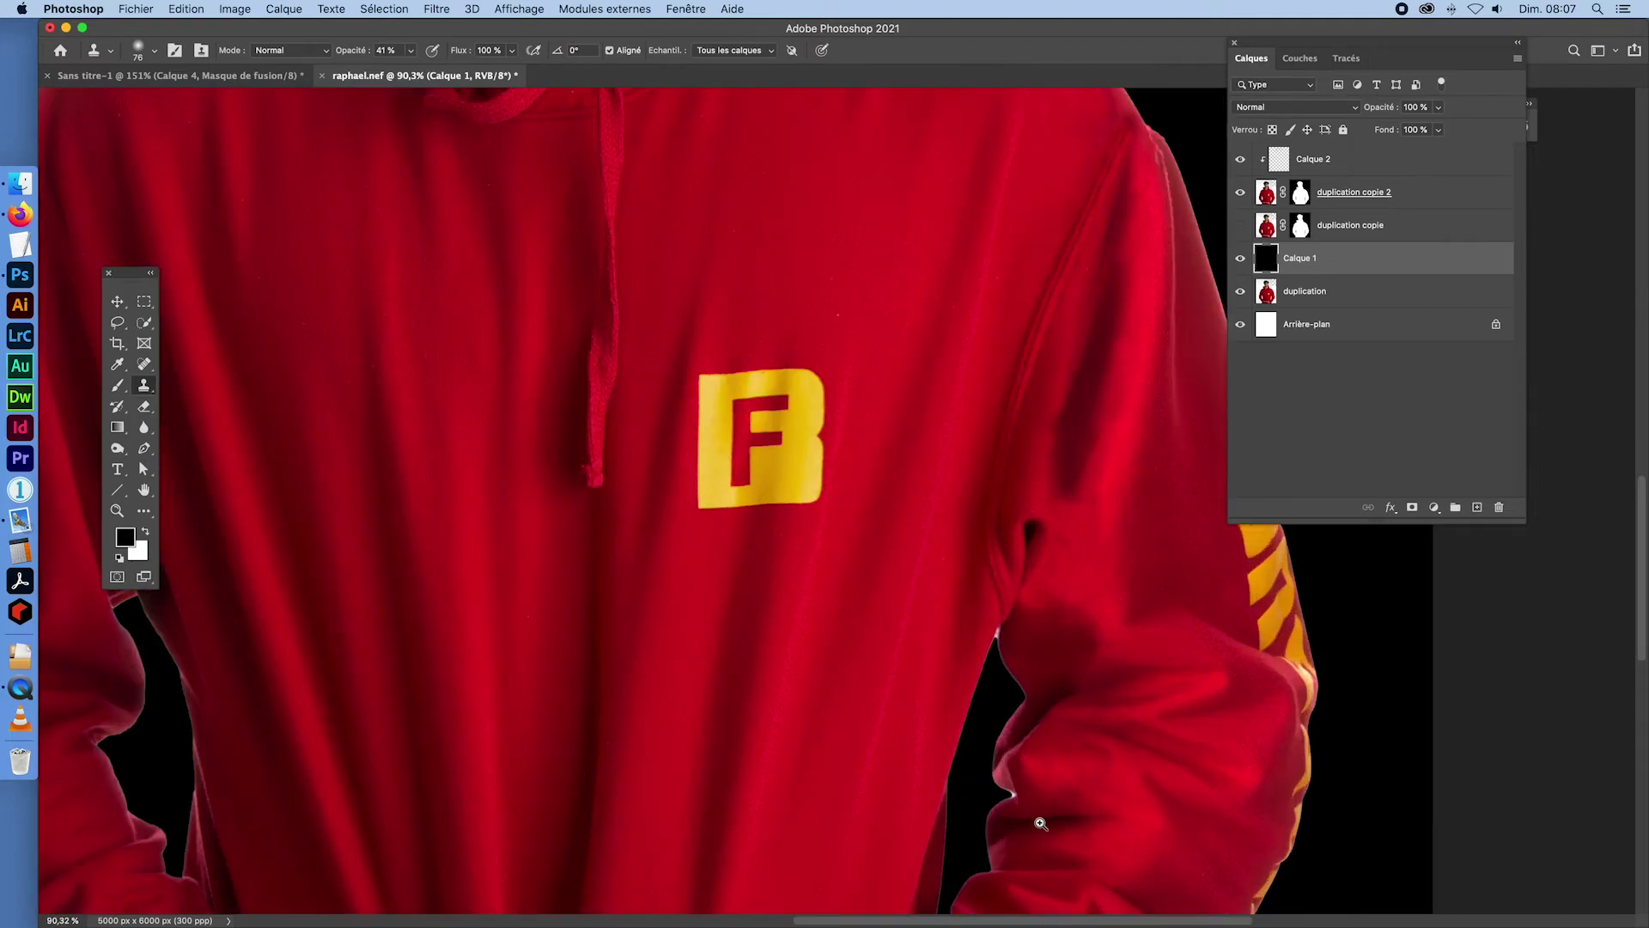
left_click_drag(1041, 824, 1115, 834)
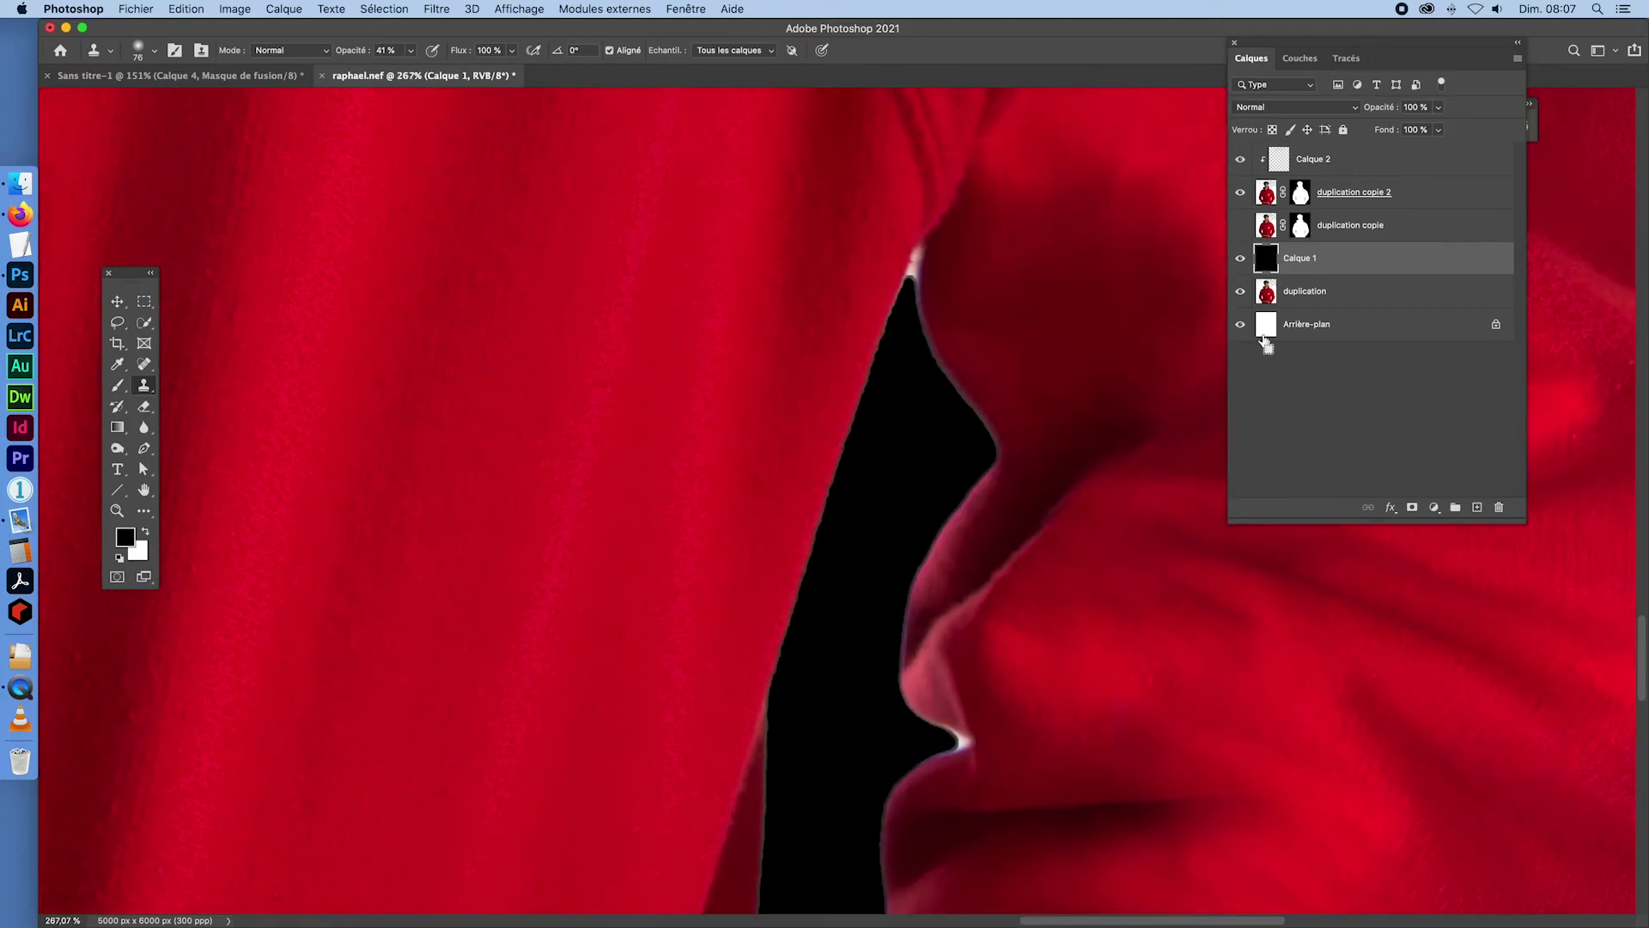
left_click(1295, 196)
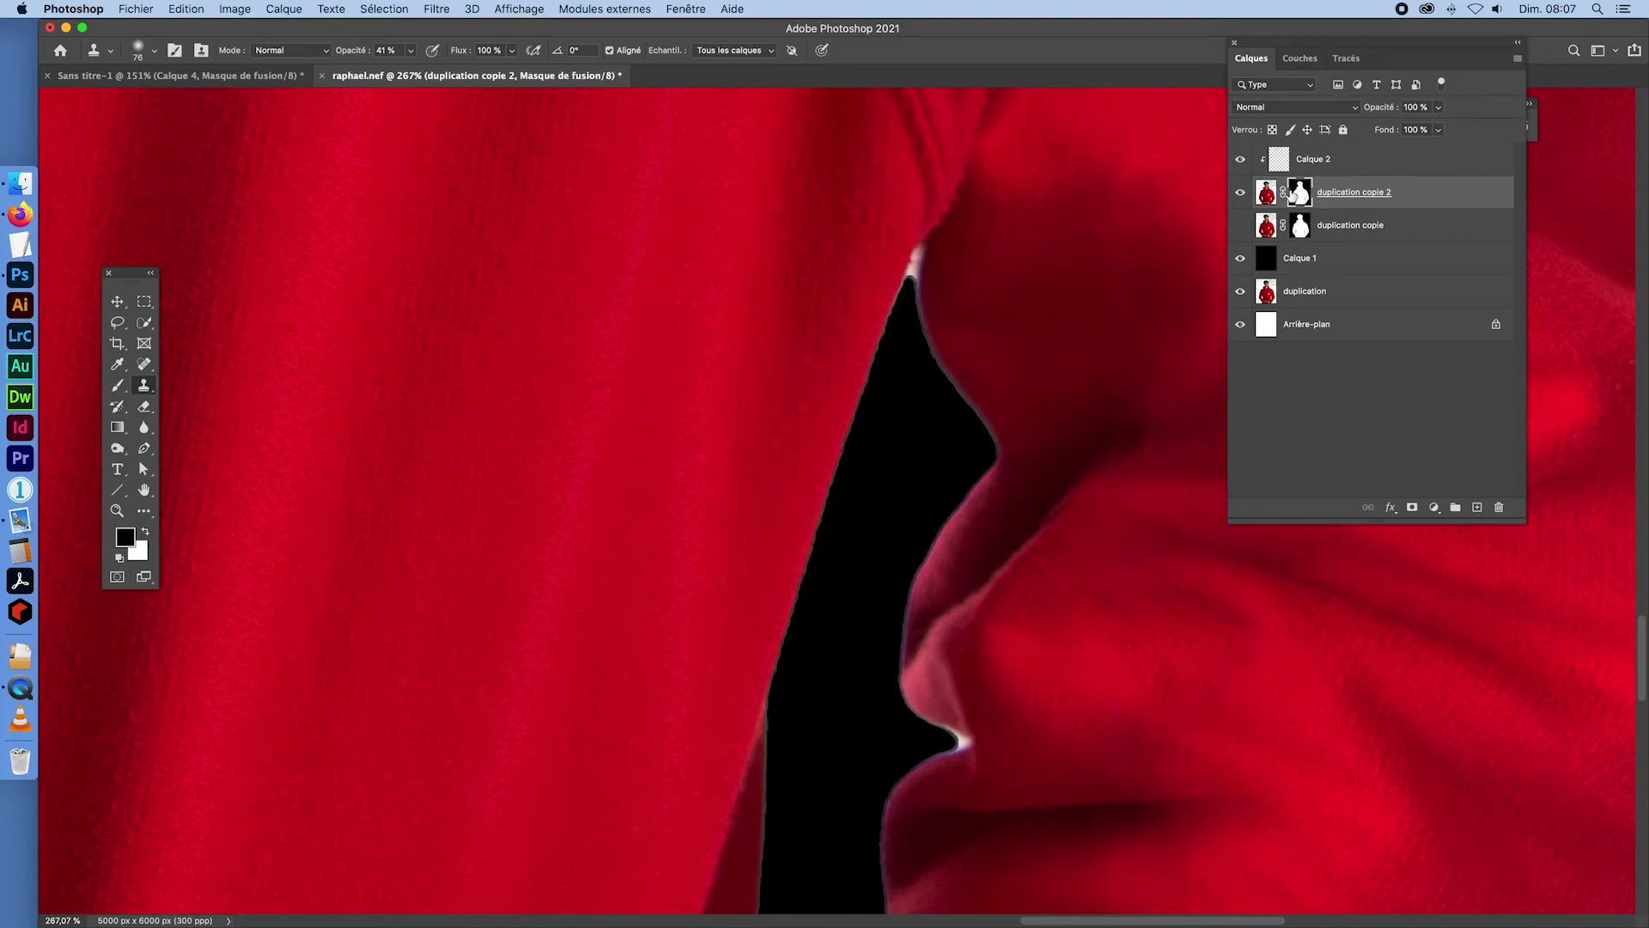
left_click(119, 390)
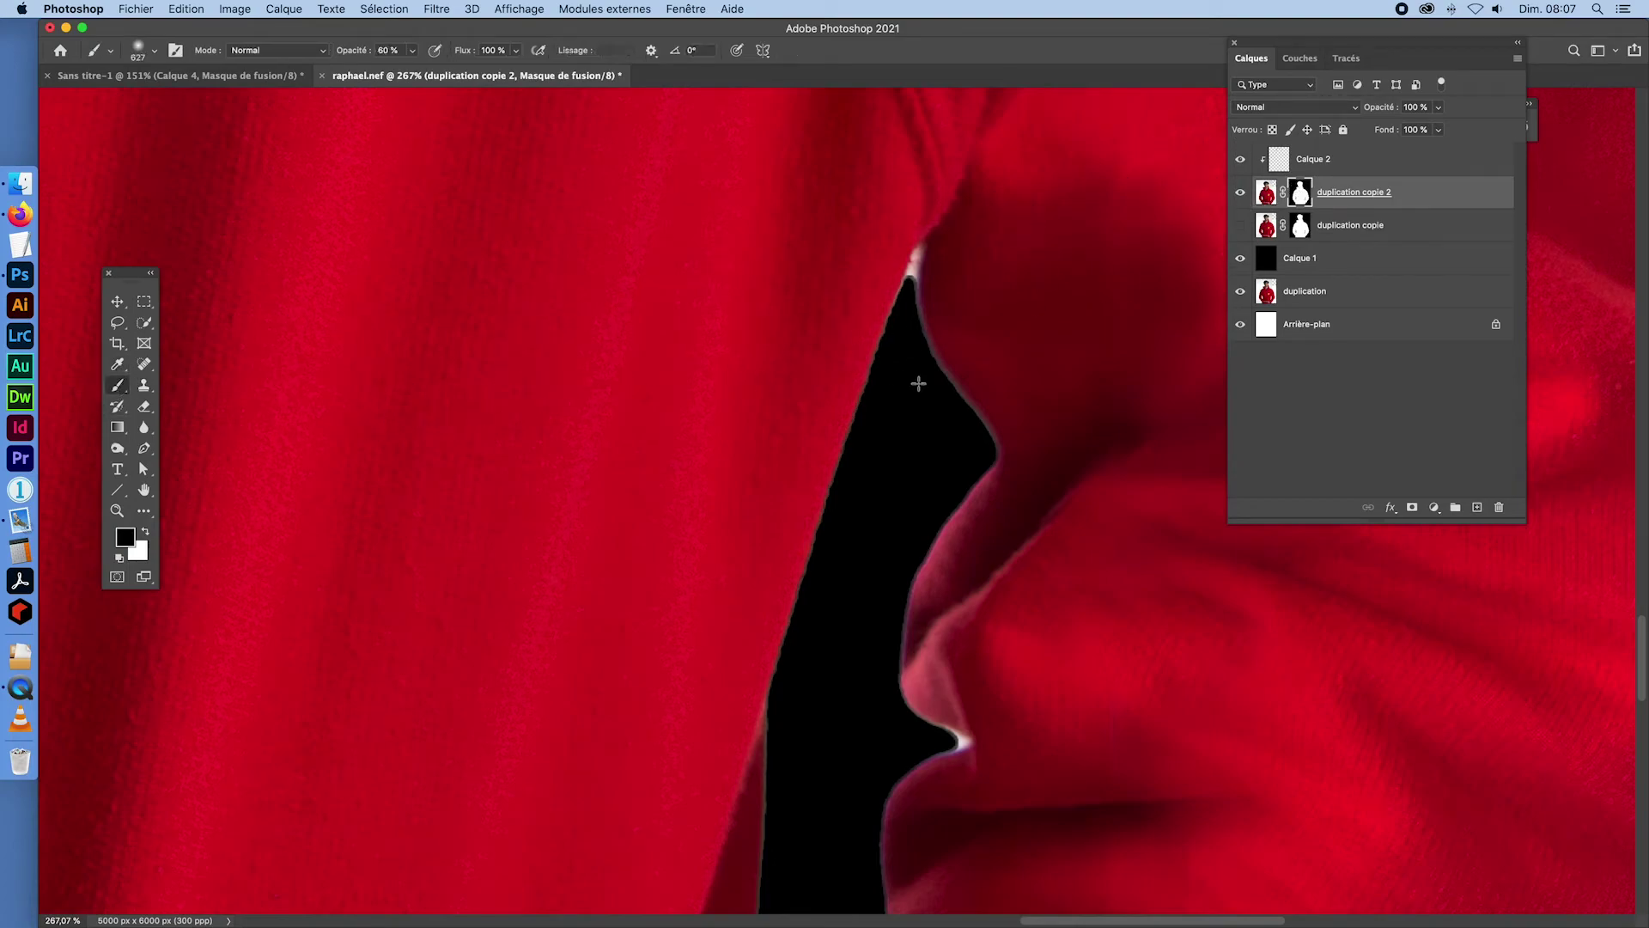
mouse_move(957, 296)
left_mouse_down()
mouse_move(740, 274)
mouse_move(405, 292)
left_mouse_up()
left_click_drag(1020, 317, 832, 302)
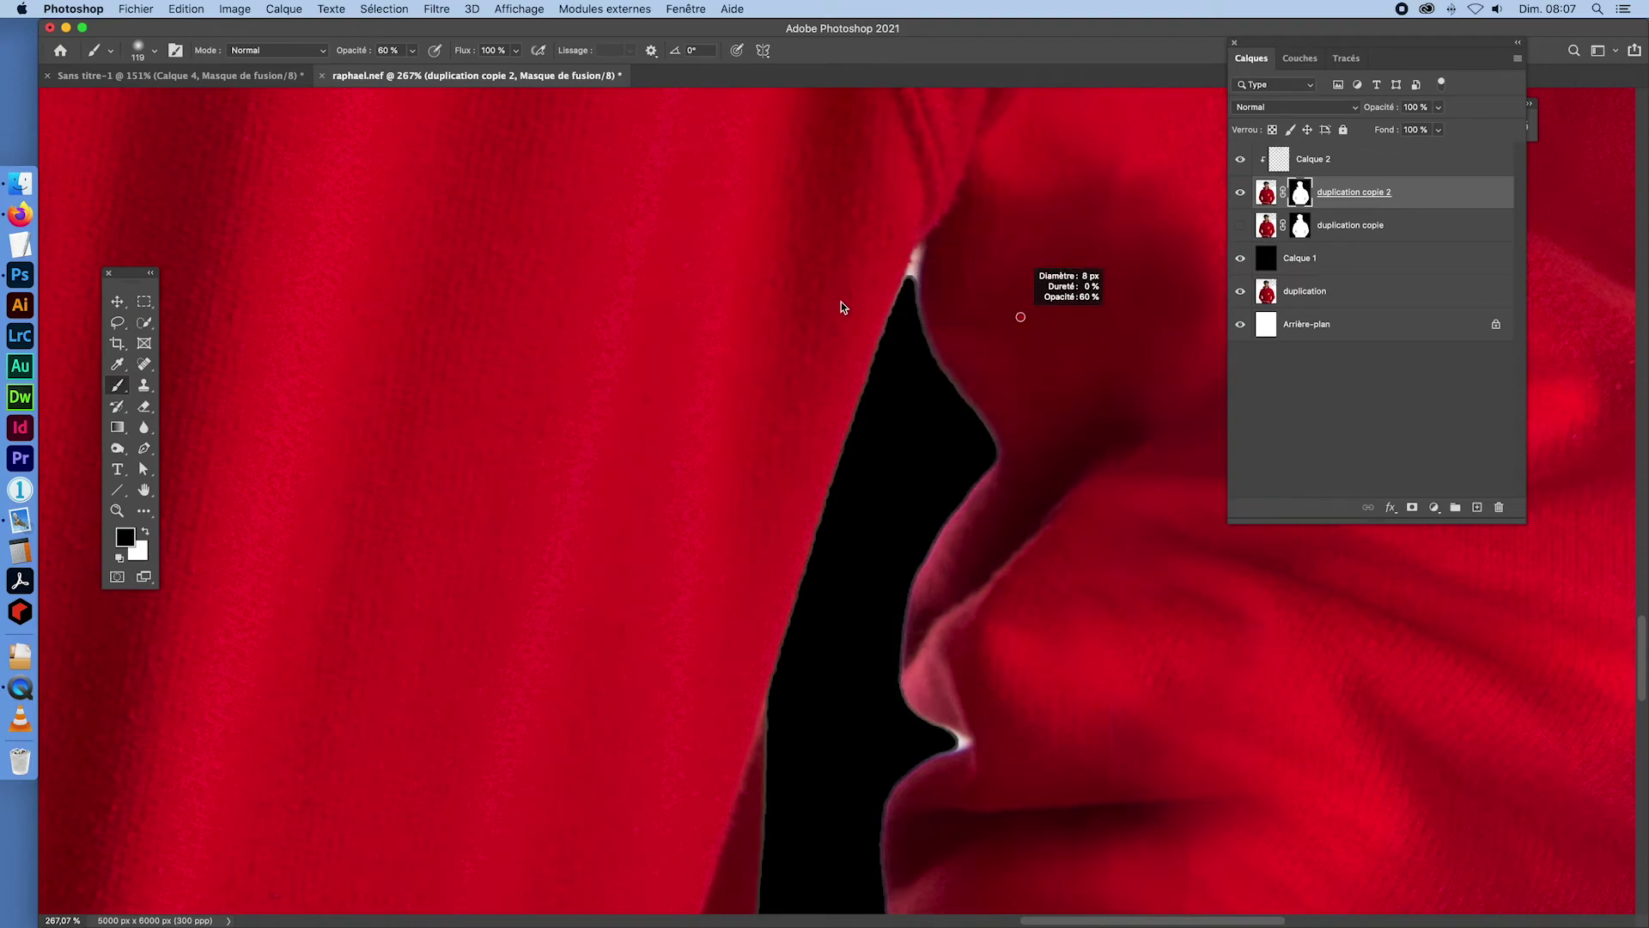
key("super+space")
left_click_drag(922, 262, 980, 291)
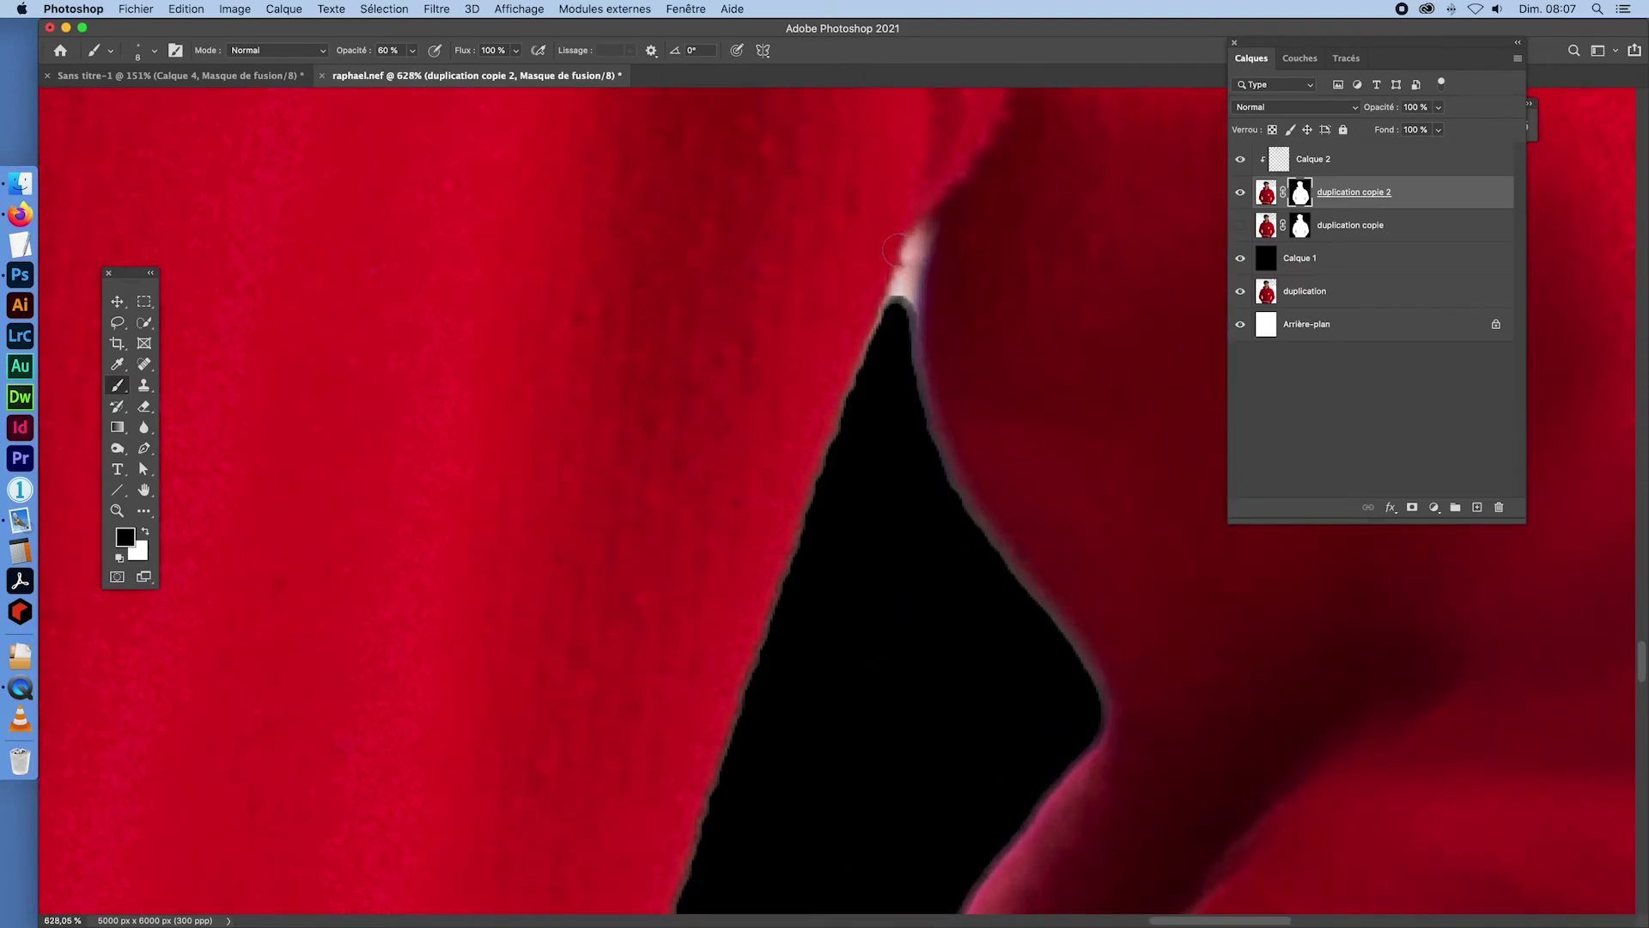
- Set the brush opacity to 100% and paint black over the light remnant at the tip of the armpit gap
left_click(411, 52)
left_click_drag(413, 71, 459, 72)
left_click_drag(923, 252, 908, 285)
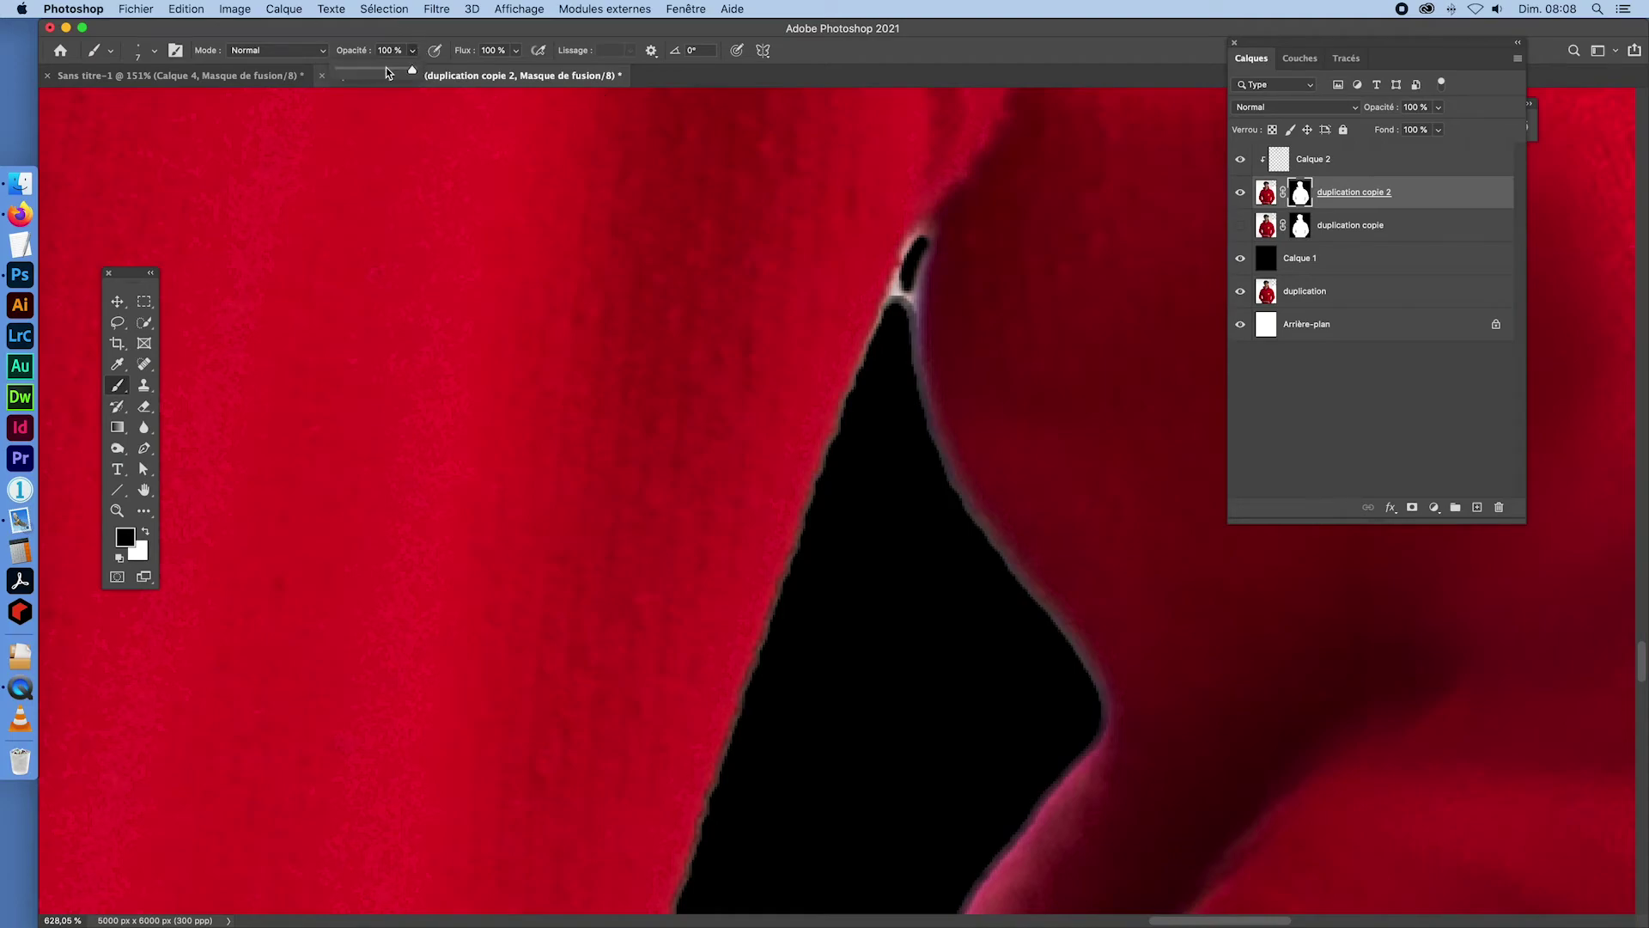
- Lower the brush opacity to 52% and paint black on the mask over the light remnants at the armpit gap's tip and the sleeve-fold notch
left_click(376, 70)
mouse_move(912, 259)
left_mouse_down()
mouse_move(899, 318)
mouse_move(913, 257)
mouse_move(901, 289)
left_mouse_up()
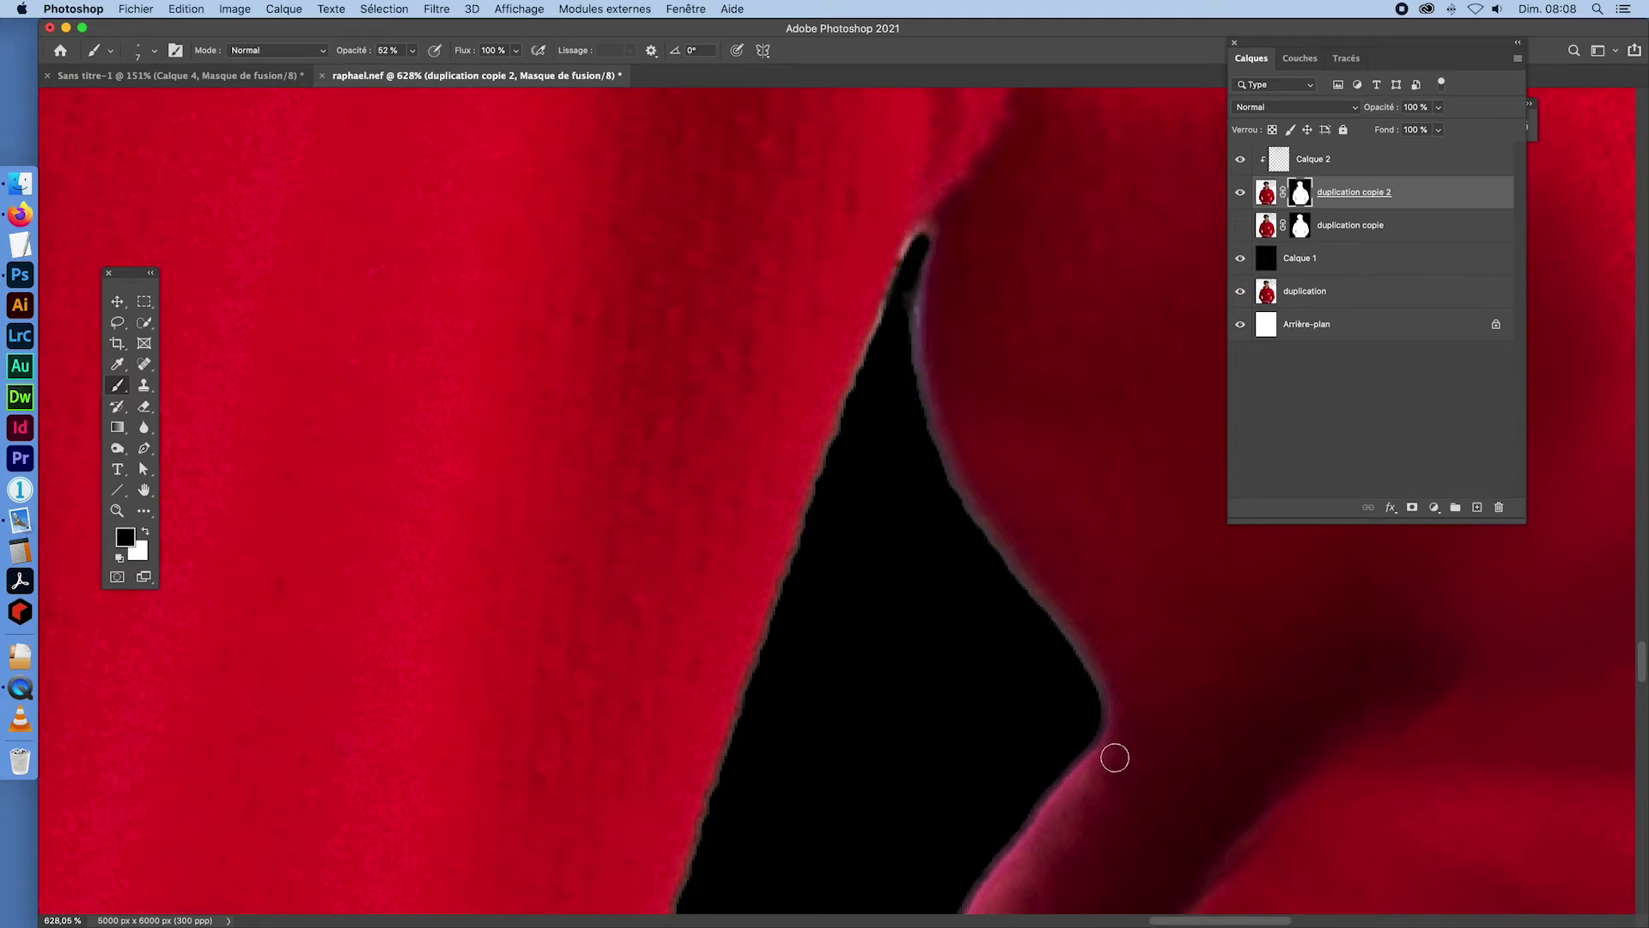
mouse_move(919, 244)
left_mouse_down()
mouse_move(918, 434)
mouse_move(950, 508)
left_mouse_up()
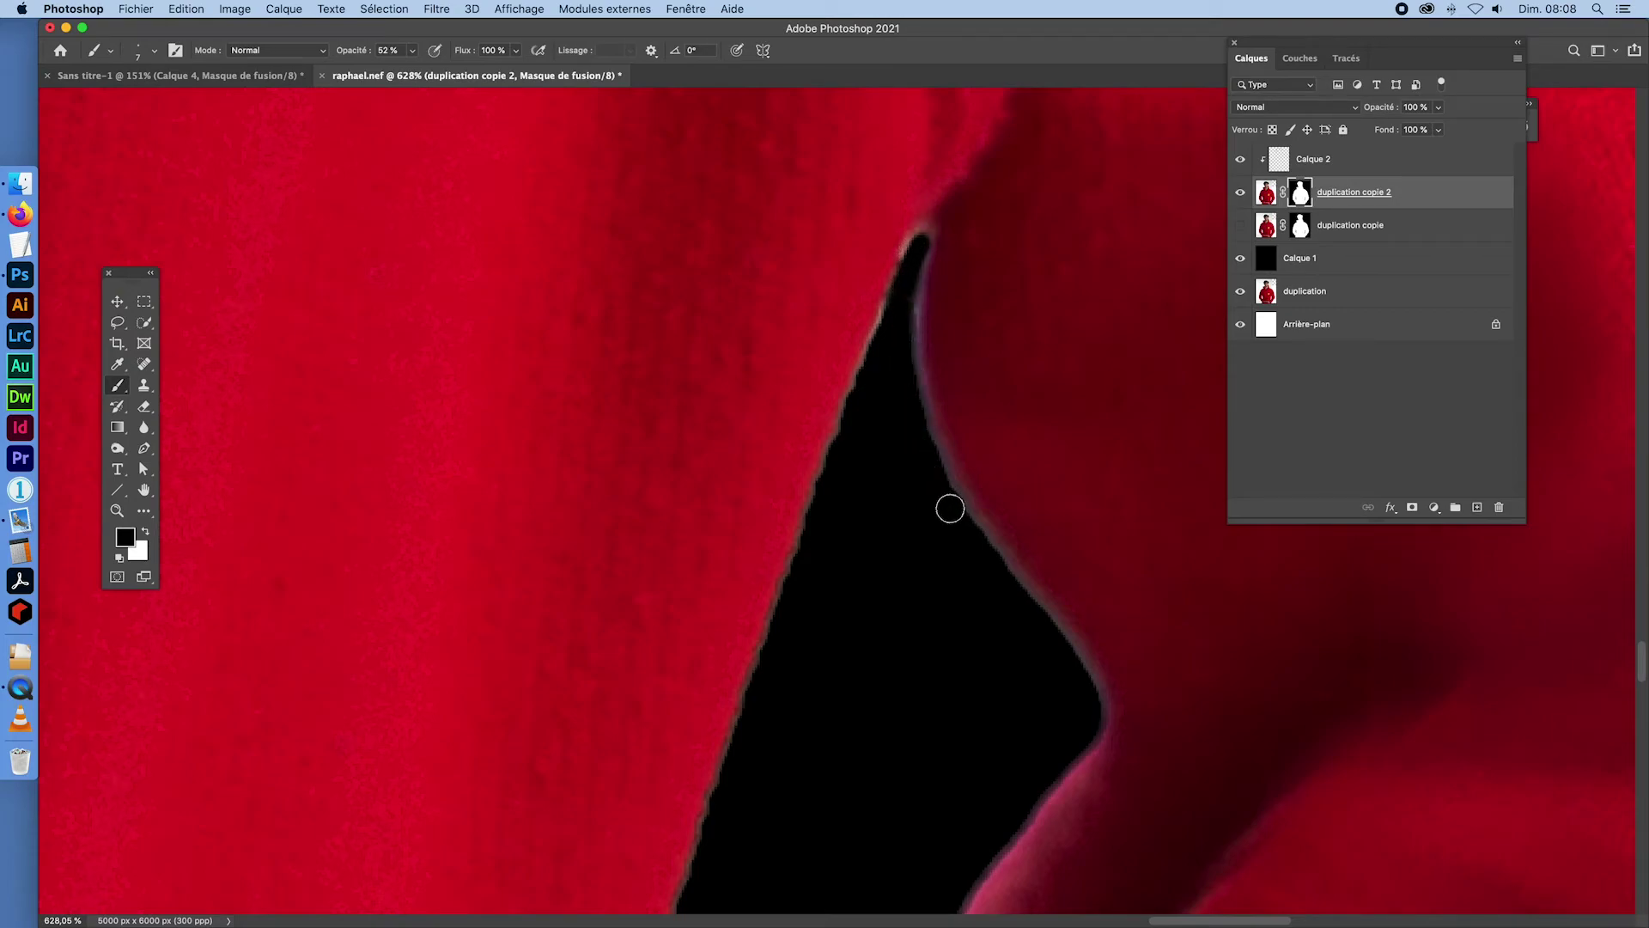
left_click_drag(957, 573, 842, 17)
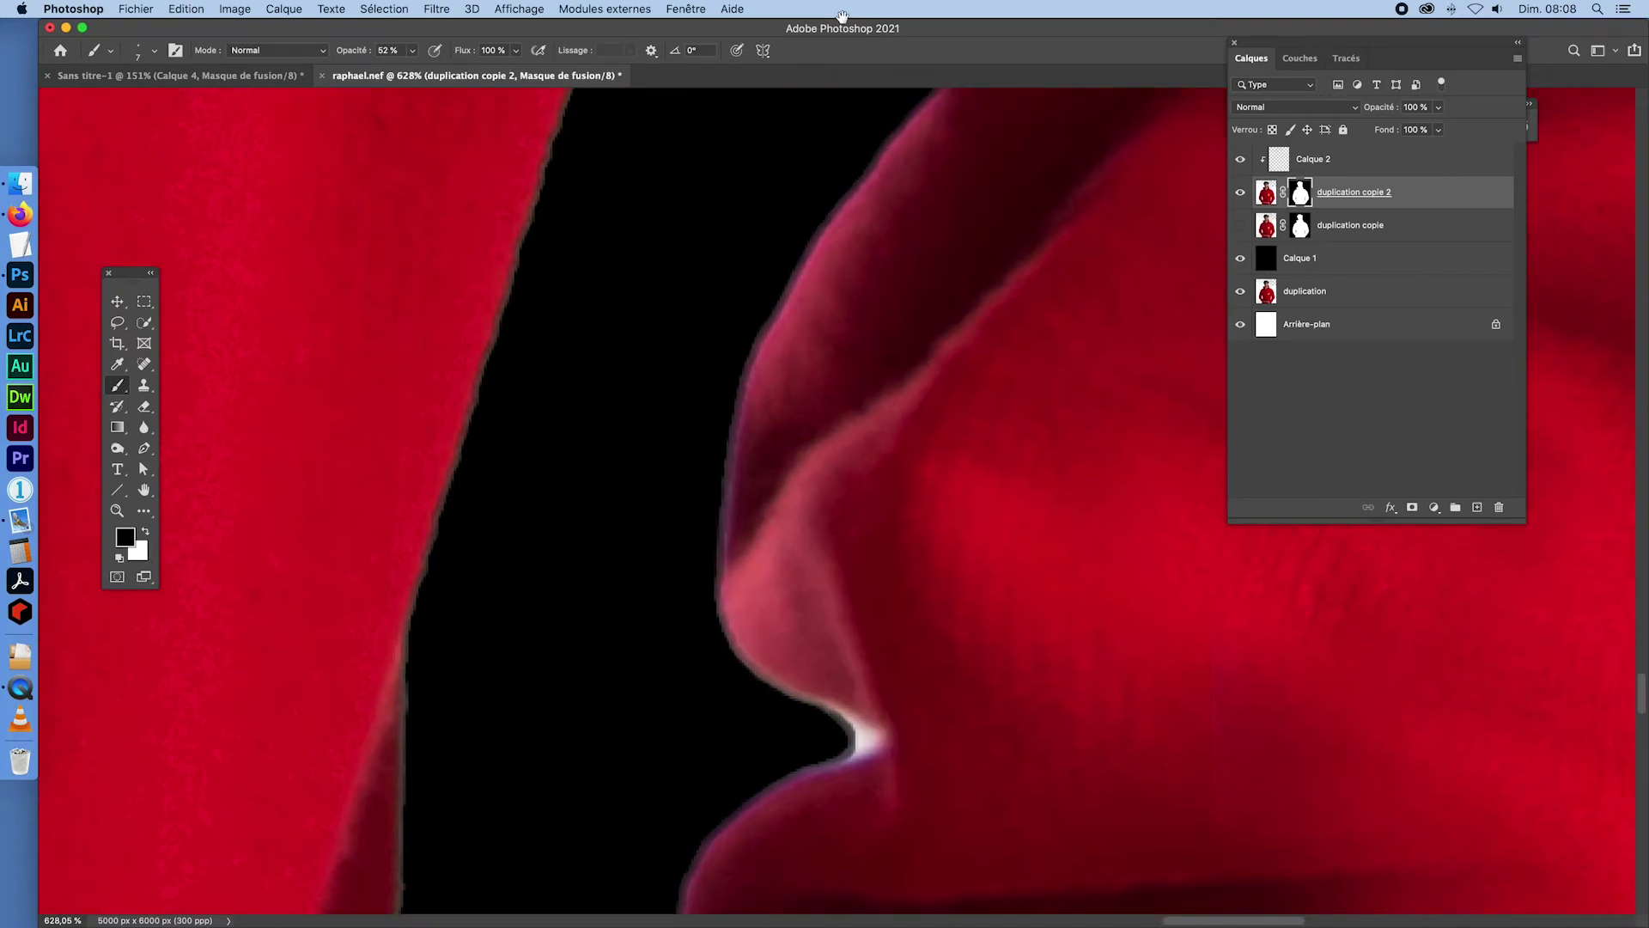
mouse_move(817, 725)
left_mouse_down()
mouse_move(865, 736)
mouse_move(859, 749)
mouse_move(813, 719)
mouse_move(868, 746)
mouse_move(838, 749)
left_mouse_up()
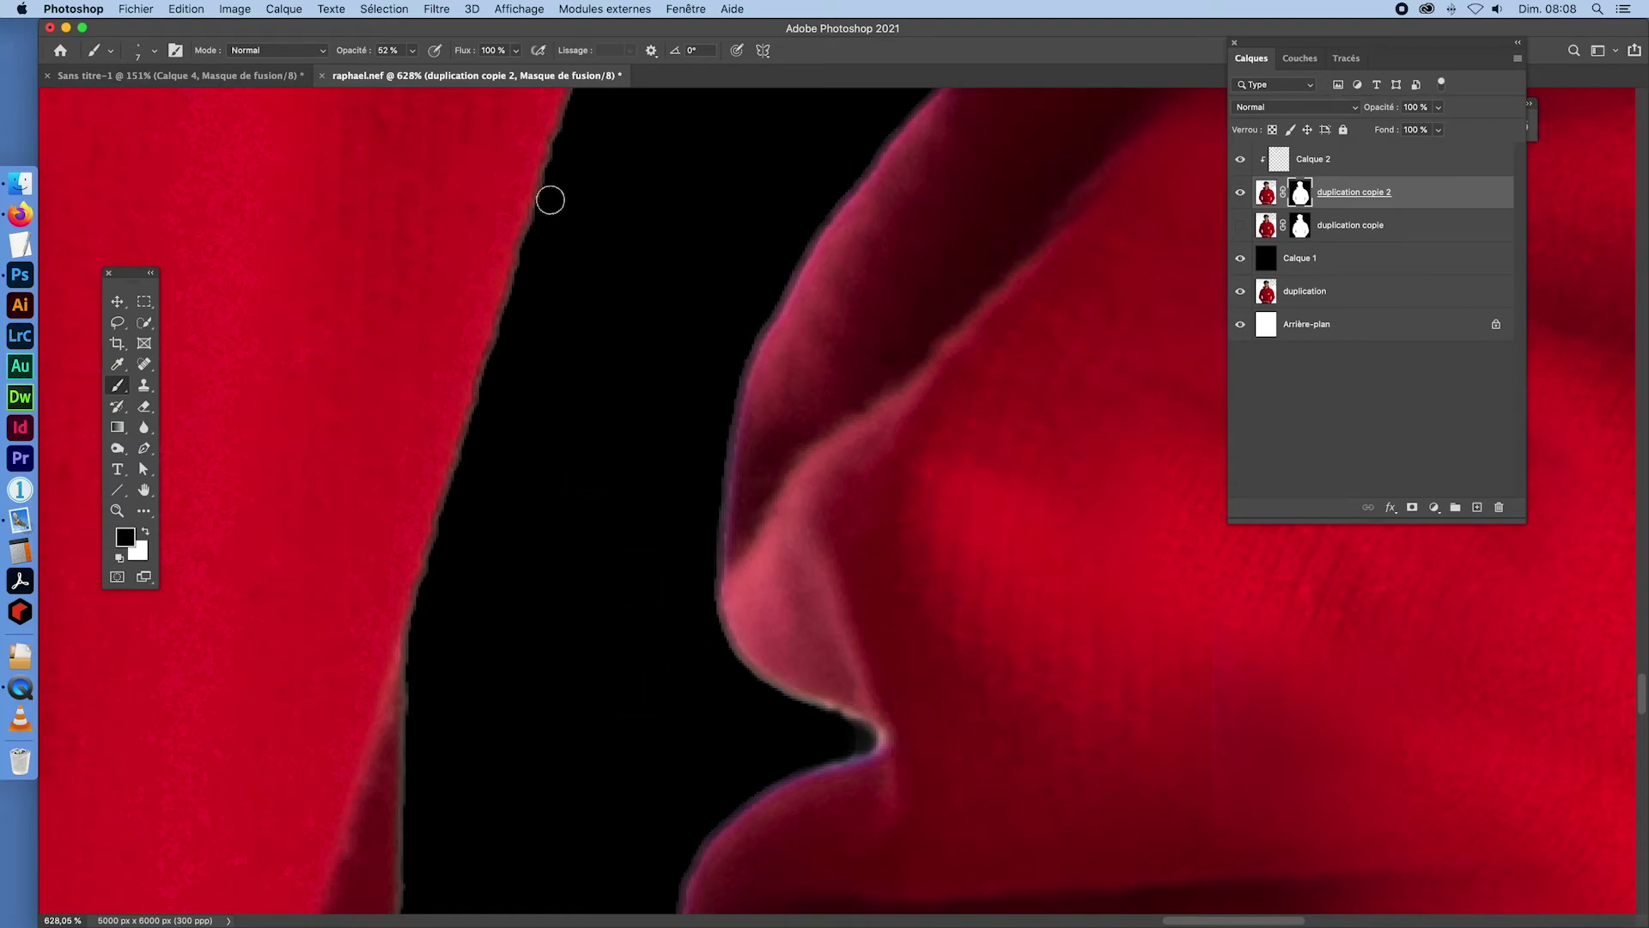
- Paint black on the mask over the grey fringe along the sleeve edge beside the hand, at the image's lower edge
left_click_drag(608, 649, 747, 132)
left_click_drag(732, 675, 910, 206)
left_click_drag(854, 626, 1031, 15)
left_click_drag(954, 309, 864, 272)
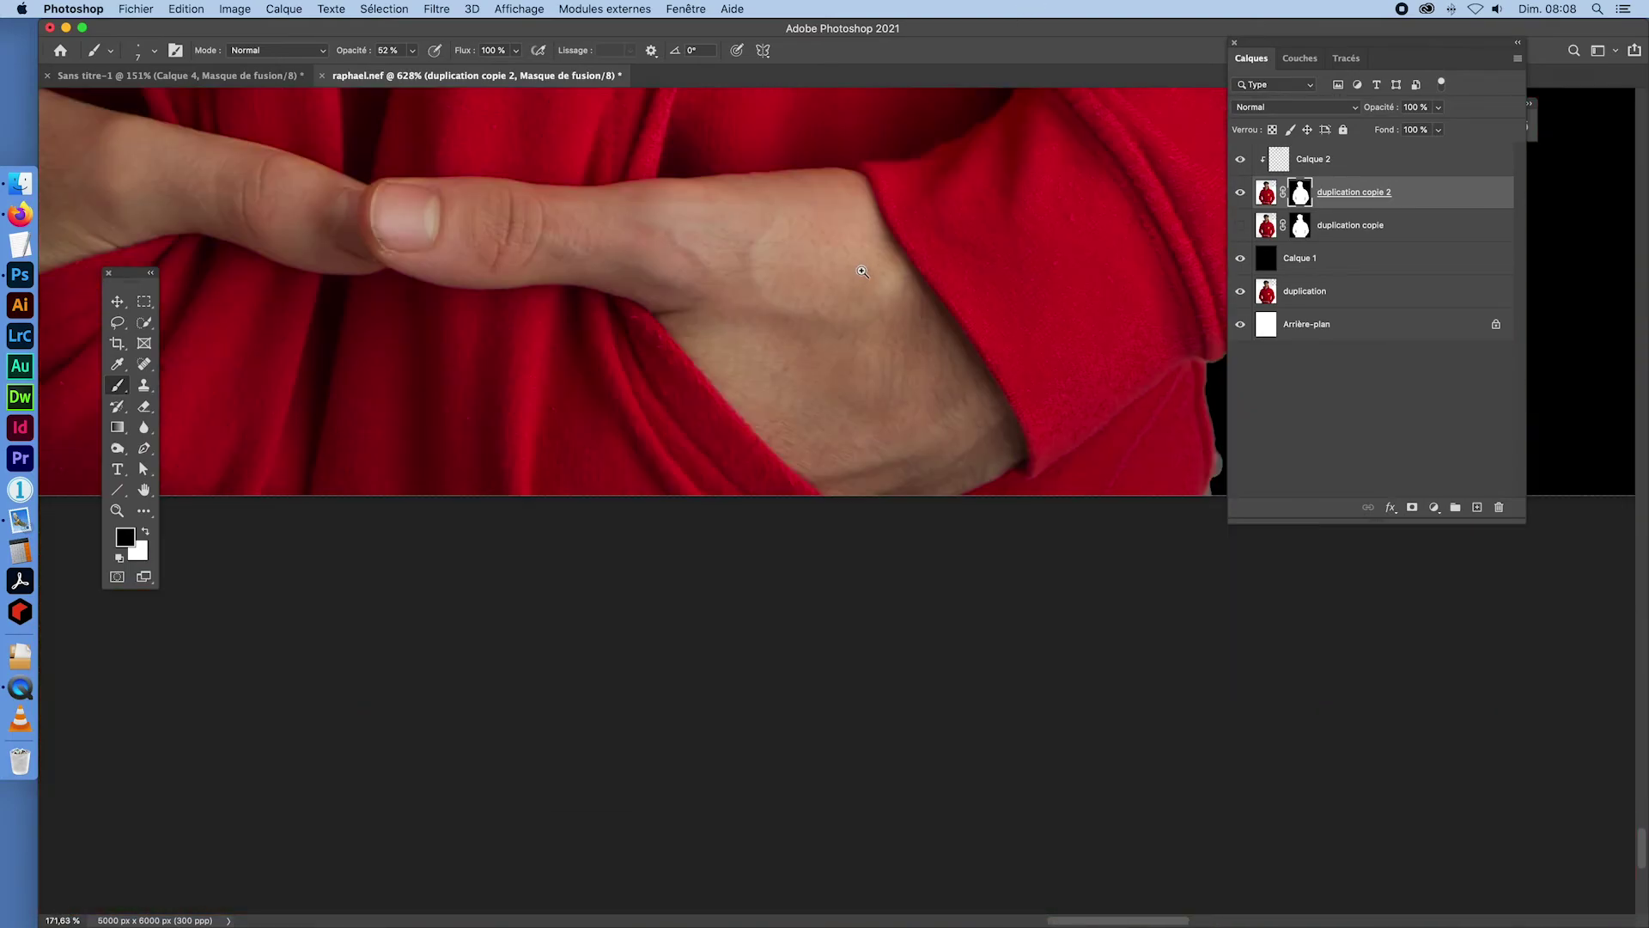
left_click_drag(1101, 448, 711, 218)
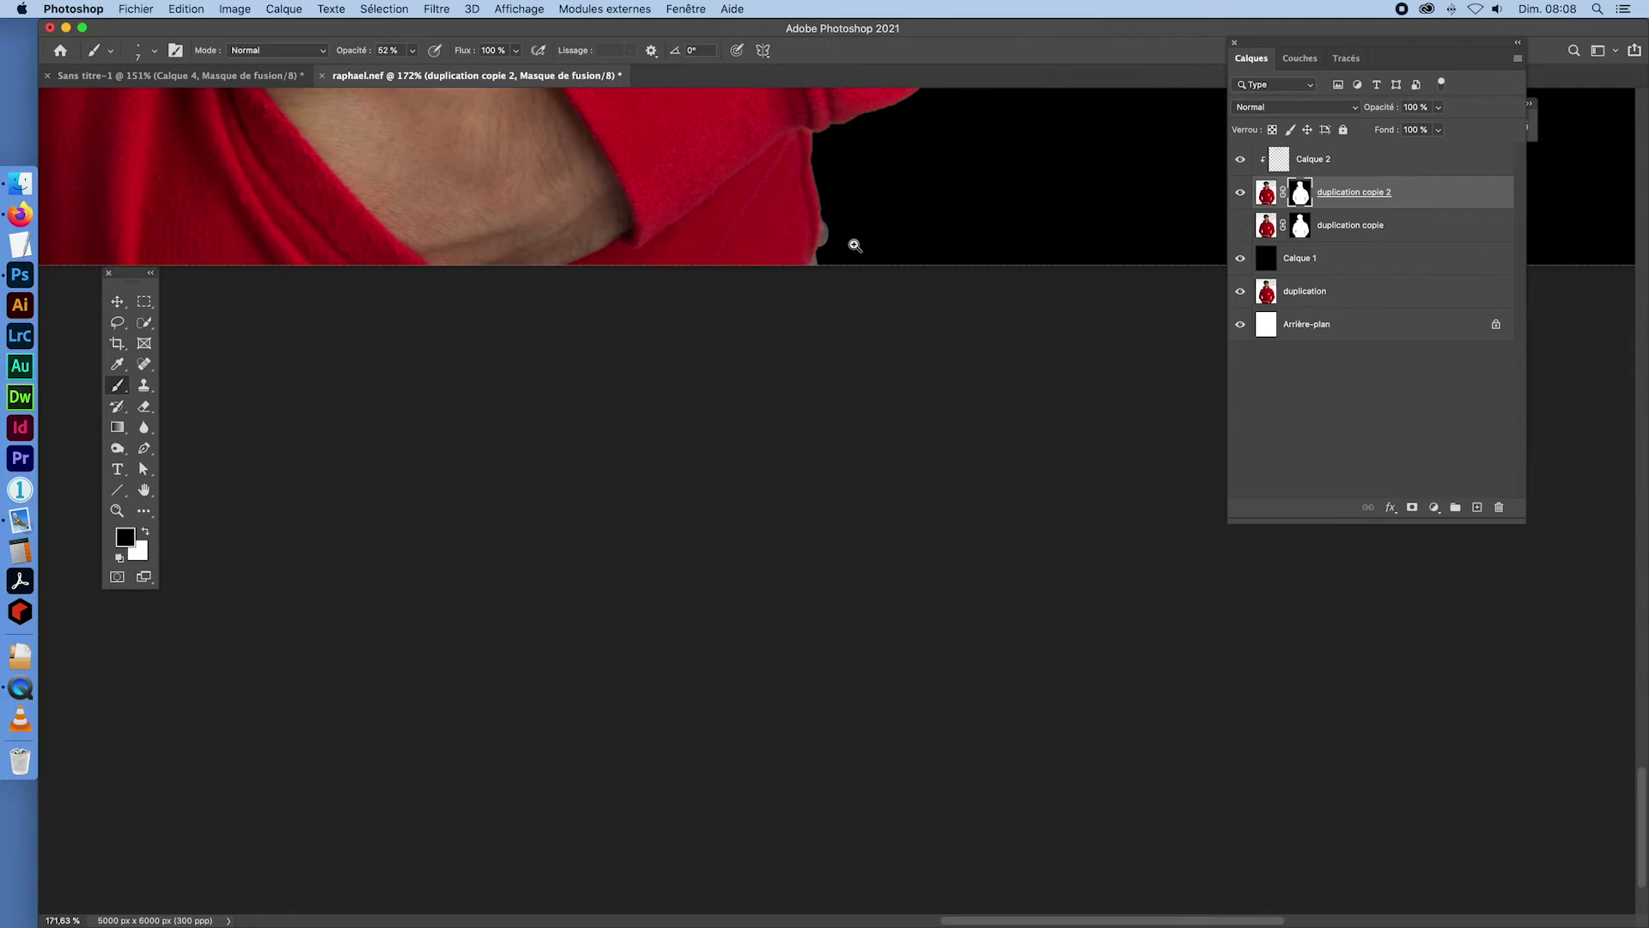
left_click_drag(853, 245, 931, 302)
mouse_move(781, 152)
left_mouse_down()
mouse_move(790, 250)
mouse_move(777, 173)
mouse_move(760, 254)
left_mouse_up()
left_click_drag(777, 163, 767, 245)
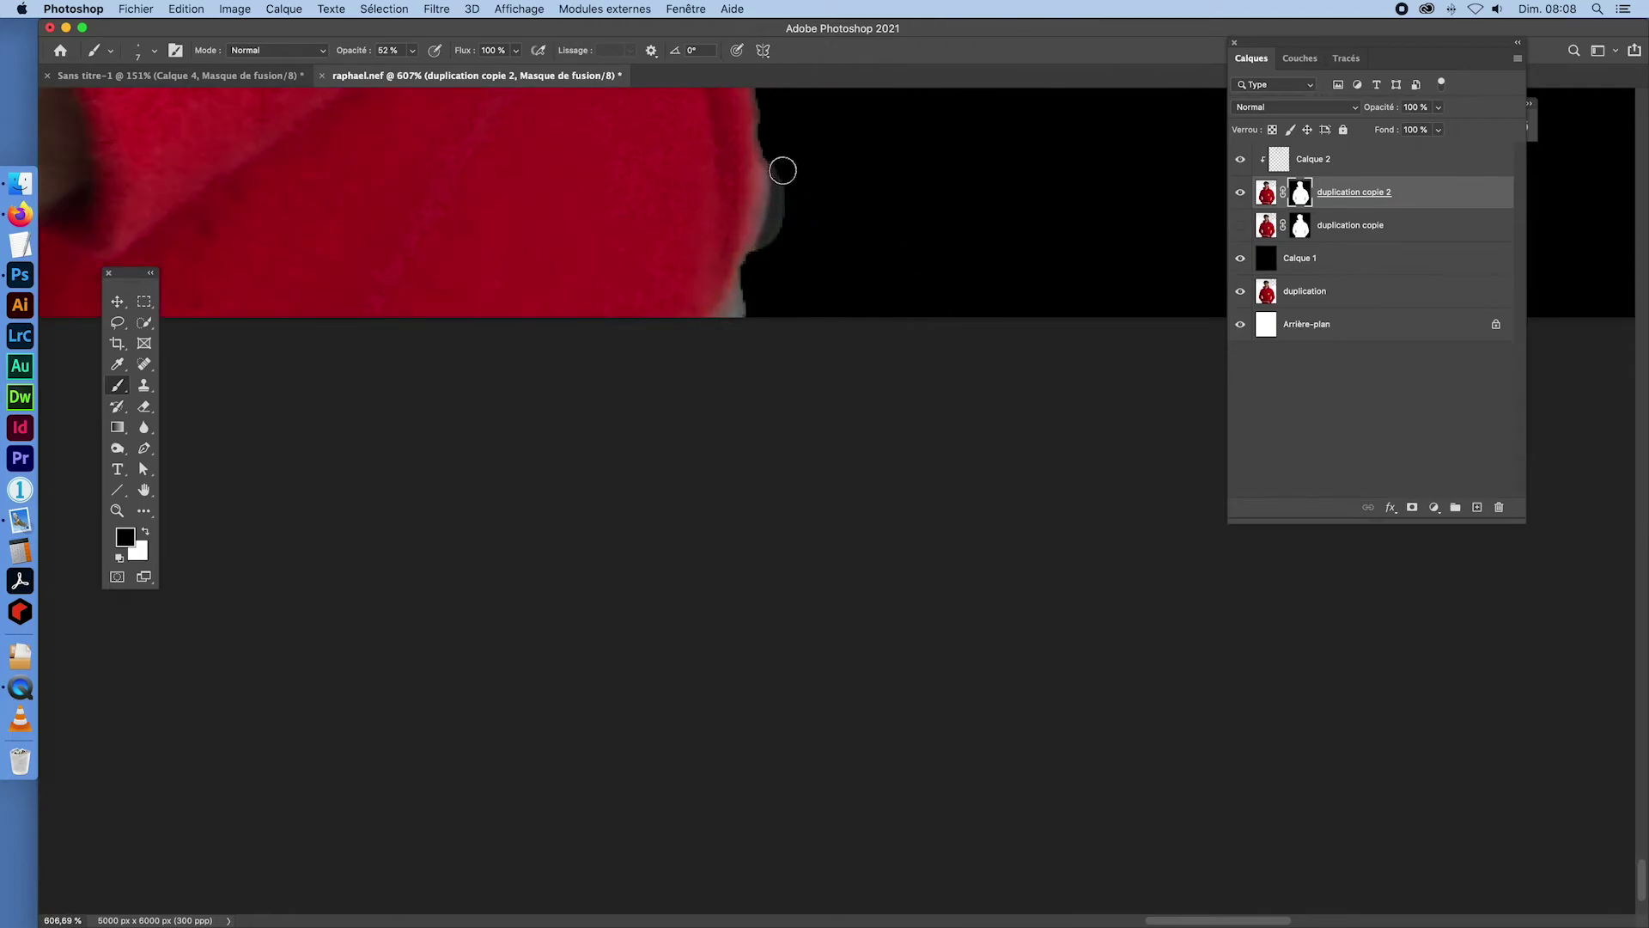
mouse_move(765, 162)
left_mouse_down()
mouse_move(778, 207)
mouse_move(753, 261)
left_mouse_up()
mouse_move(778, 174)
left_mouse_down()
mouse_move(767, 268)
mouse_move(762, 235)
mouse_move(737, 320)
mouse_move(742, 306)
left_mouse_up()
left_click_drag(778, 168, 746, 314)
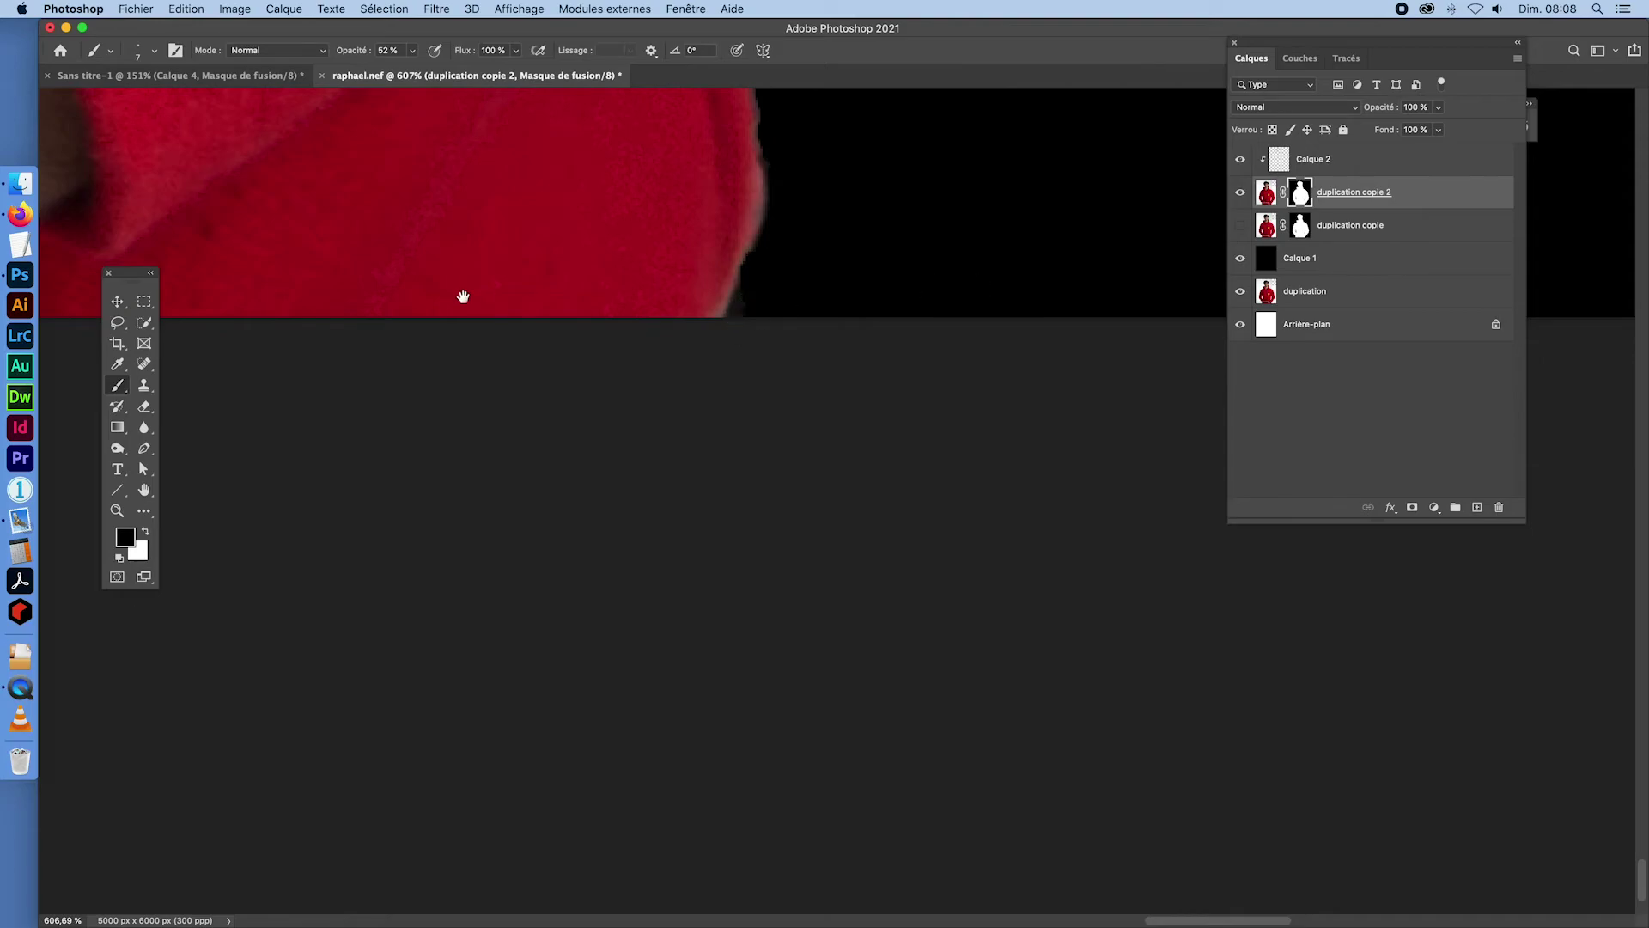
- Examine the cutout contour against black along the sleeves, shoulders, hood and hair
left_click_drag(462, 298, 910, 373)
left_click_drag(348, 397, 746, 345)
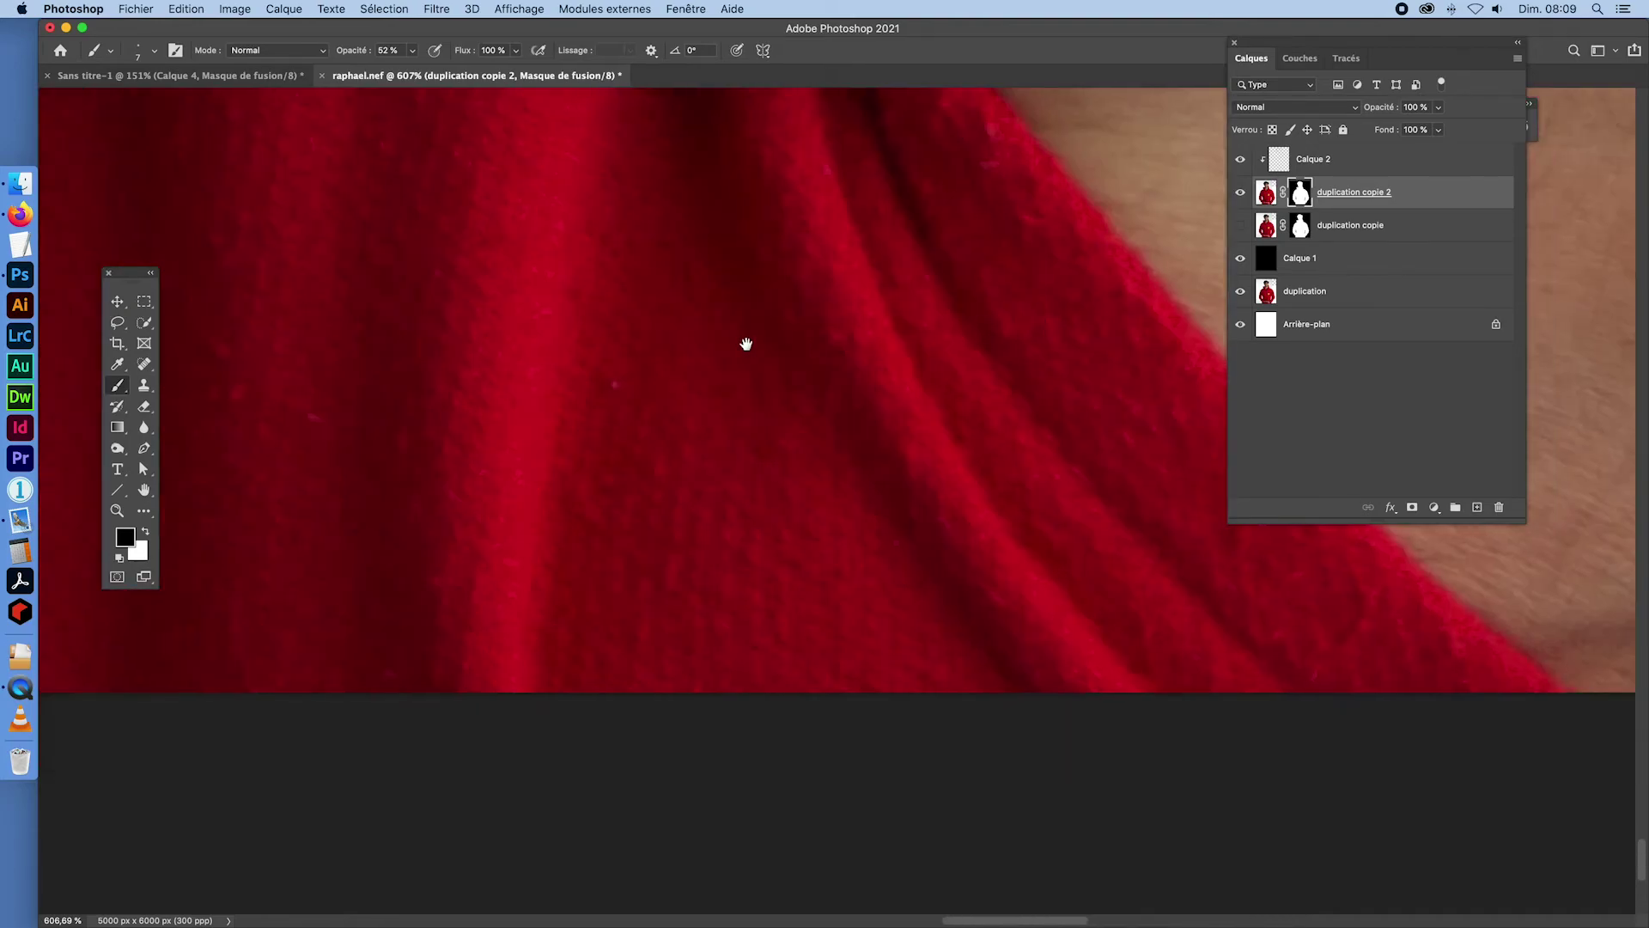
left_click_drag(585, 348, 1314, 486)
left_click_drag(404, 326, 658, 416)
left_click_drag(285, 203, 724, 552)
left_click_drag(436, 230, 633, 508)
left_click_drag(507, 227, 623, 777)
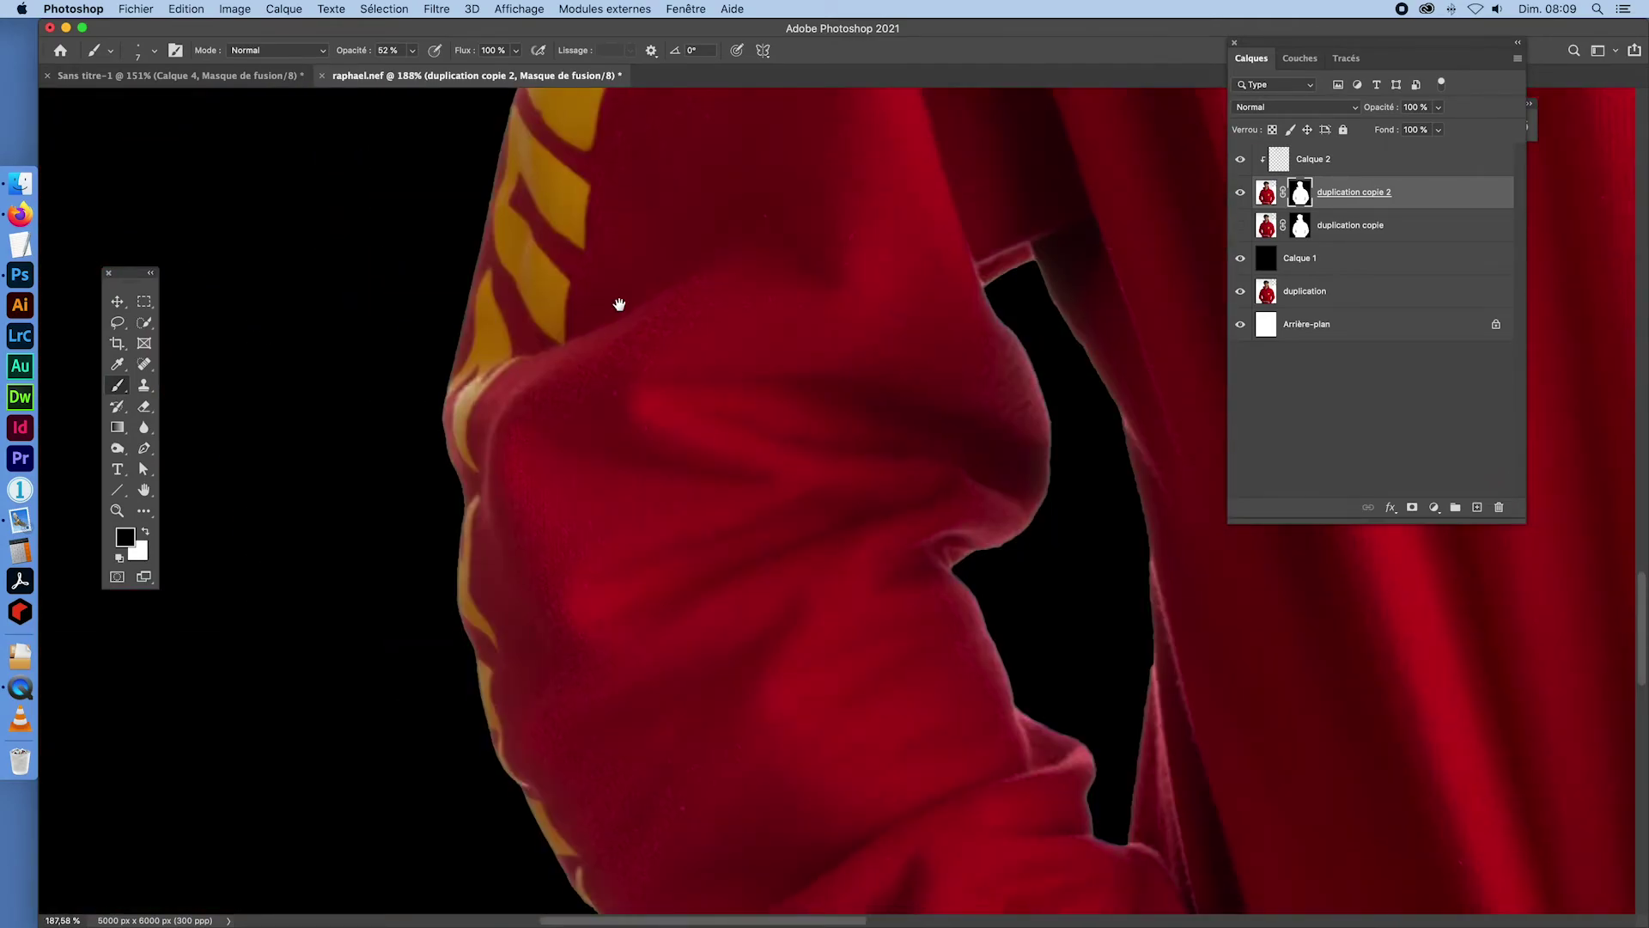
left_click_drag(619, 306, 608, 721)
left_click_drag(725, 409, 640, 739)
left_click_drag(754, 362, 688, 542)
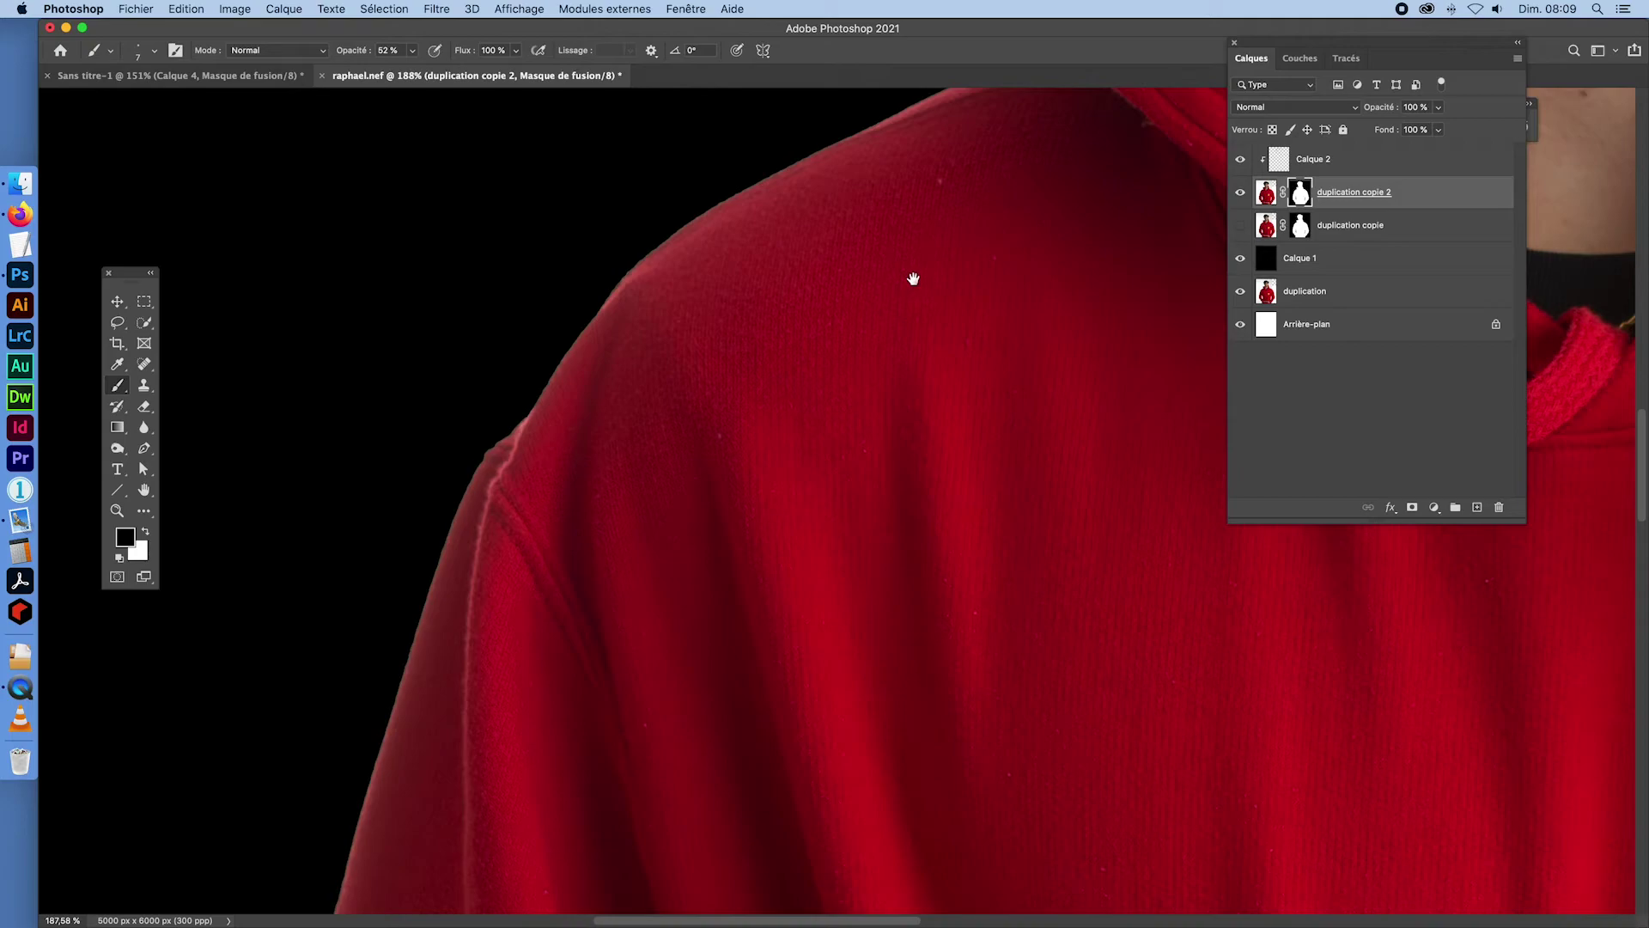
left_click_drag(931, 270, 839, 544)
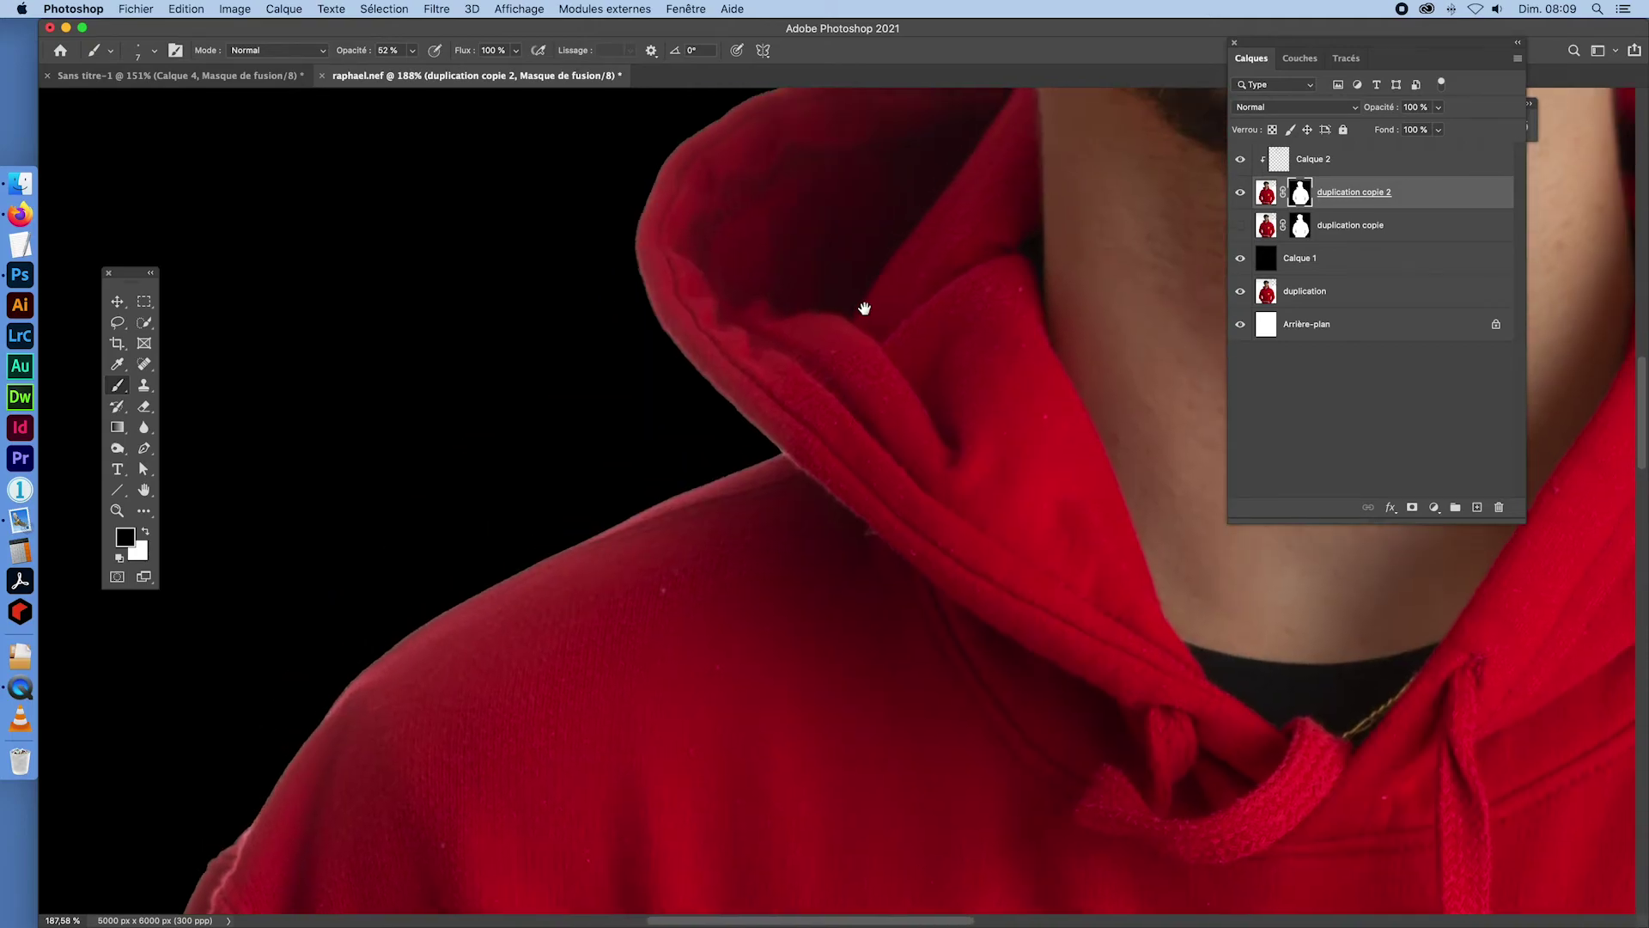
left_click_drag(865, 309, 734, 657)
left_click_drag(880, 351, 759, 641)
left_click_drag(835, 324, 763, 646)
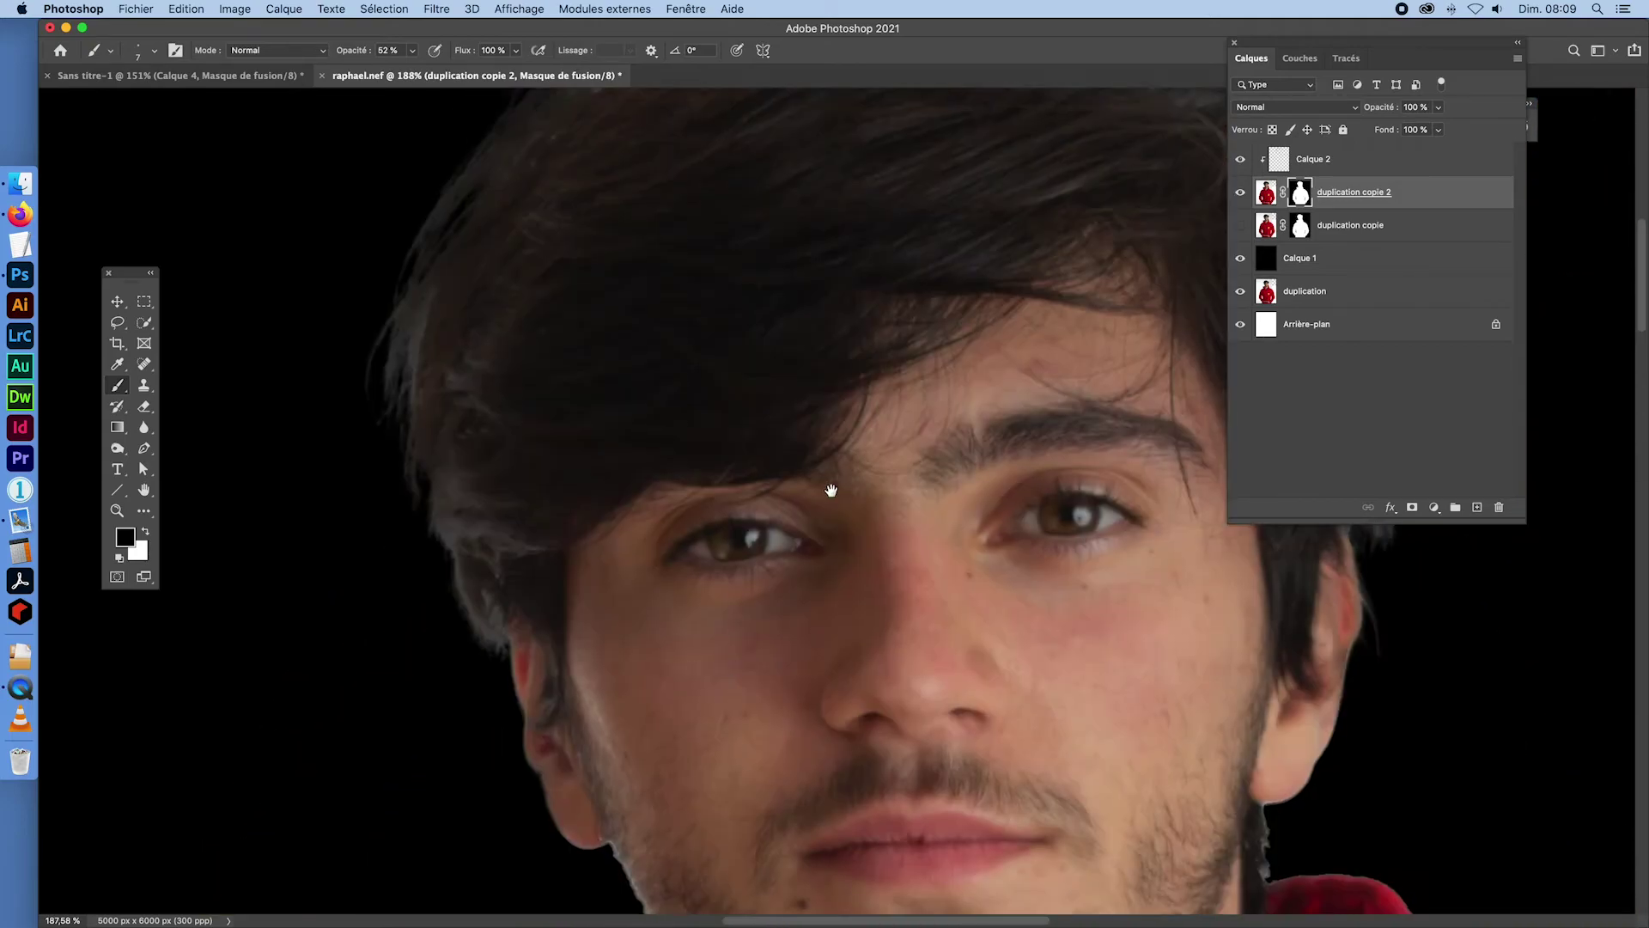
left_click_drag(890, 429, 828, 668)
left_click_drag(981, 607, 957, 564)
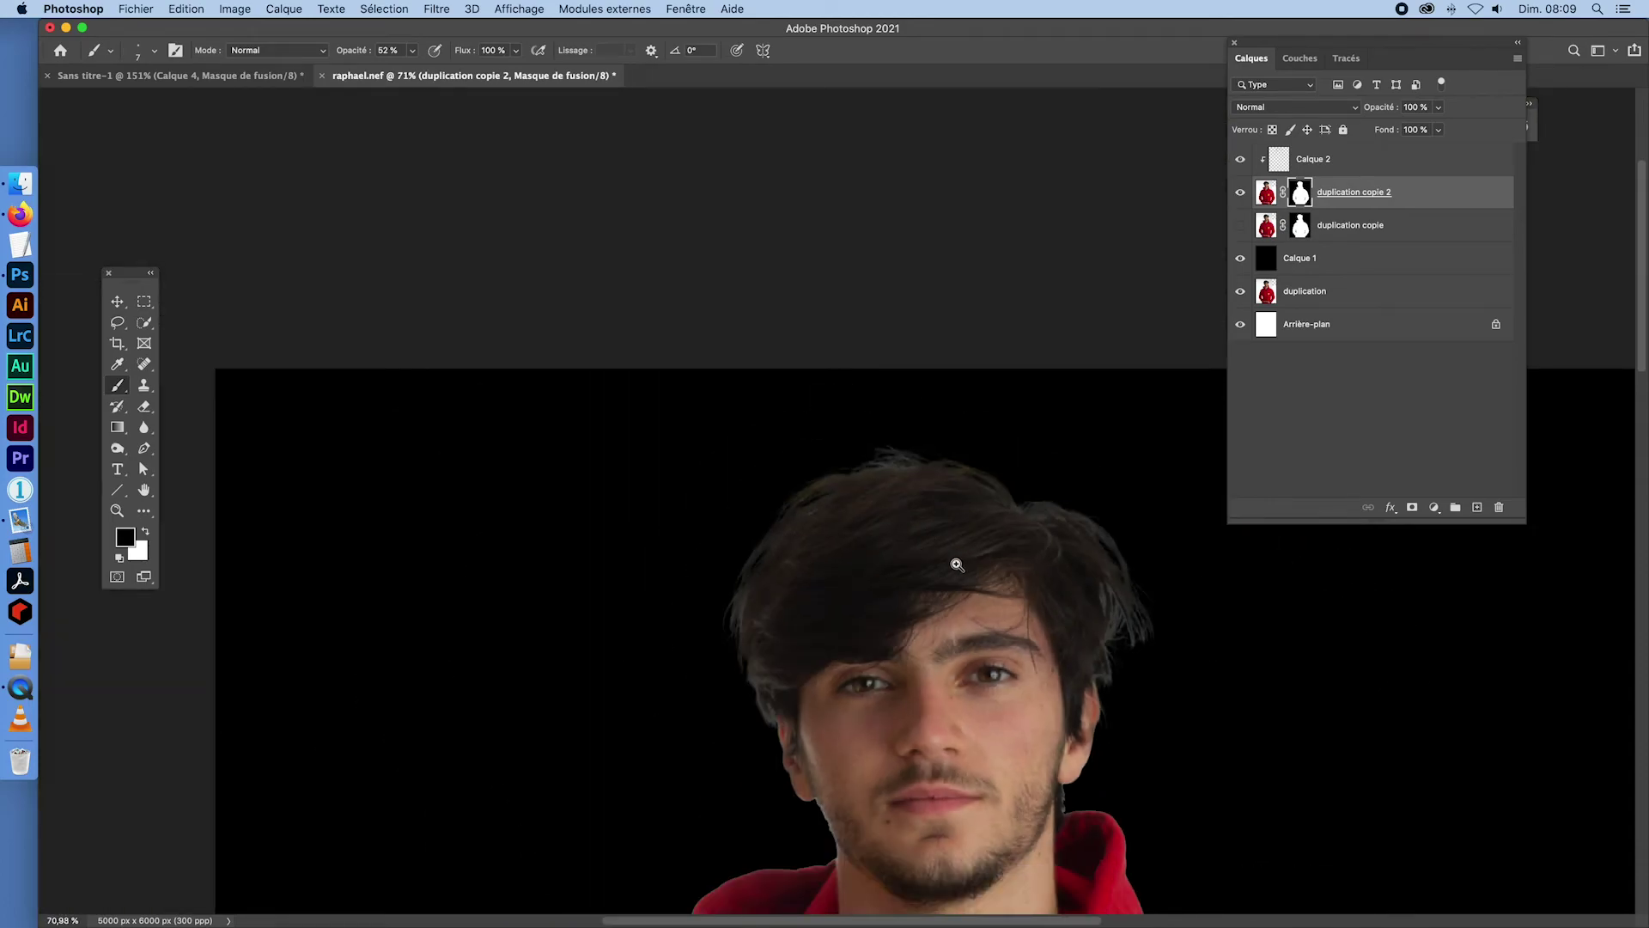
left_click_drag(1000, 745, 777, 165)
left_click_drag(1085, 714, 1050, 465)
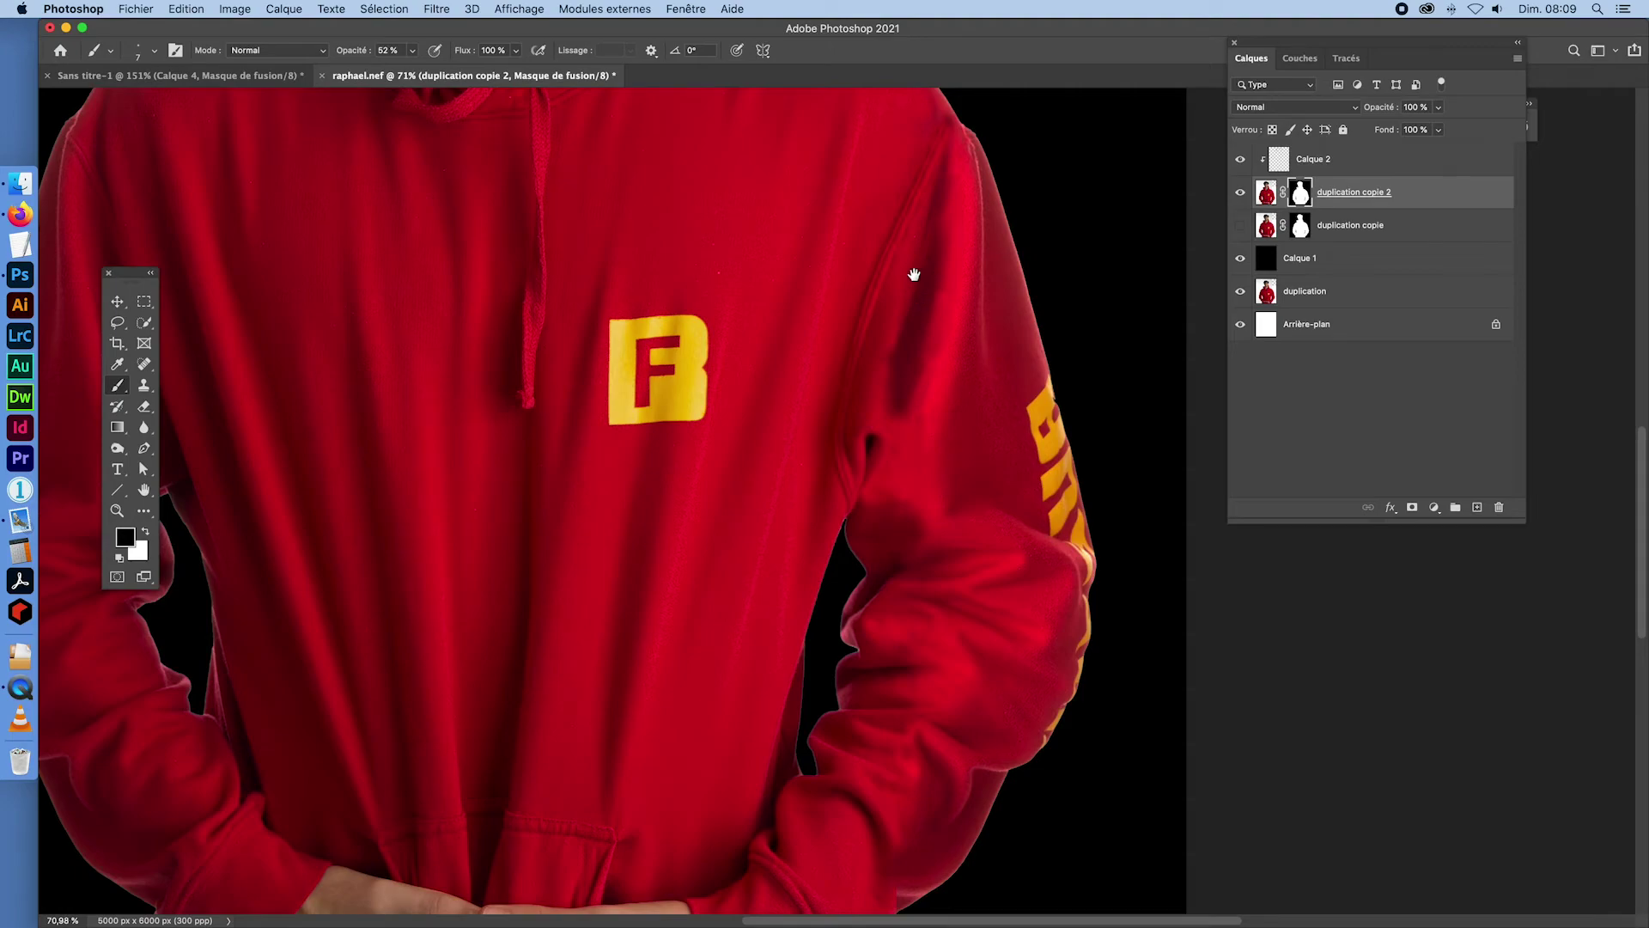
left_click_drag(637, 602, 611, 593)
mouse_move(601, 332)
left_mouse_down()
mouse_move(601, 707)
mouse_move(678, 361)
mouse_move(589, 310)
left_mouse_up()
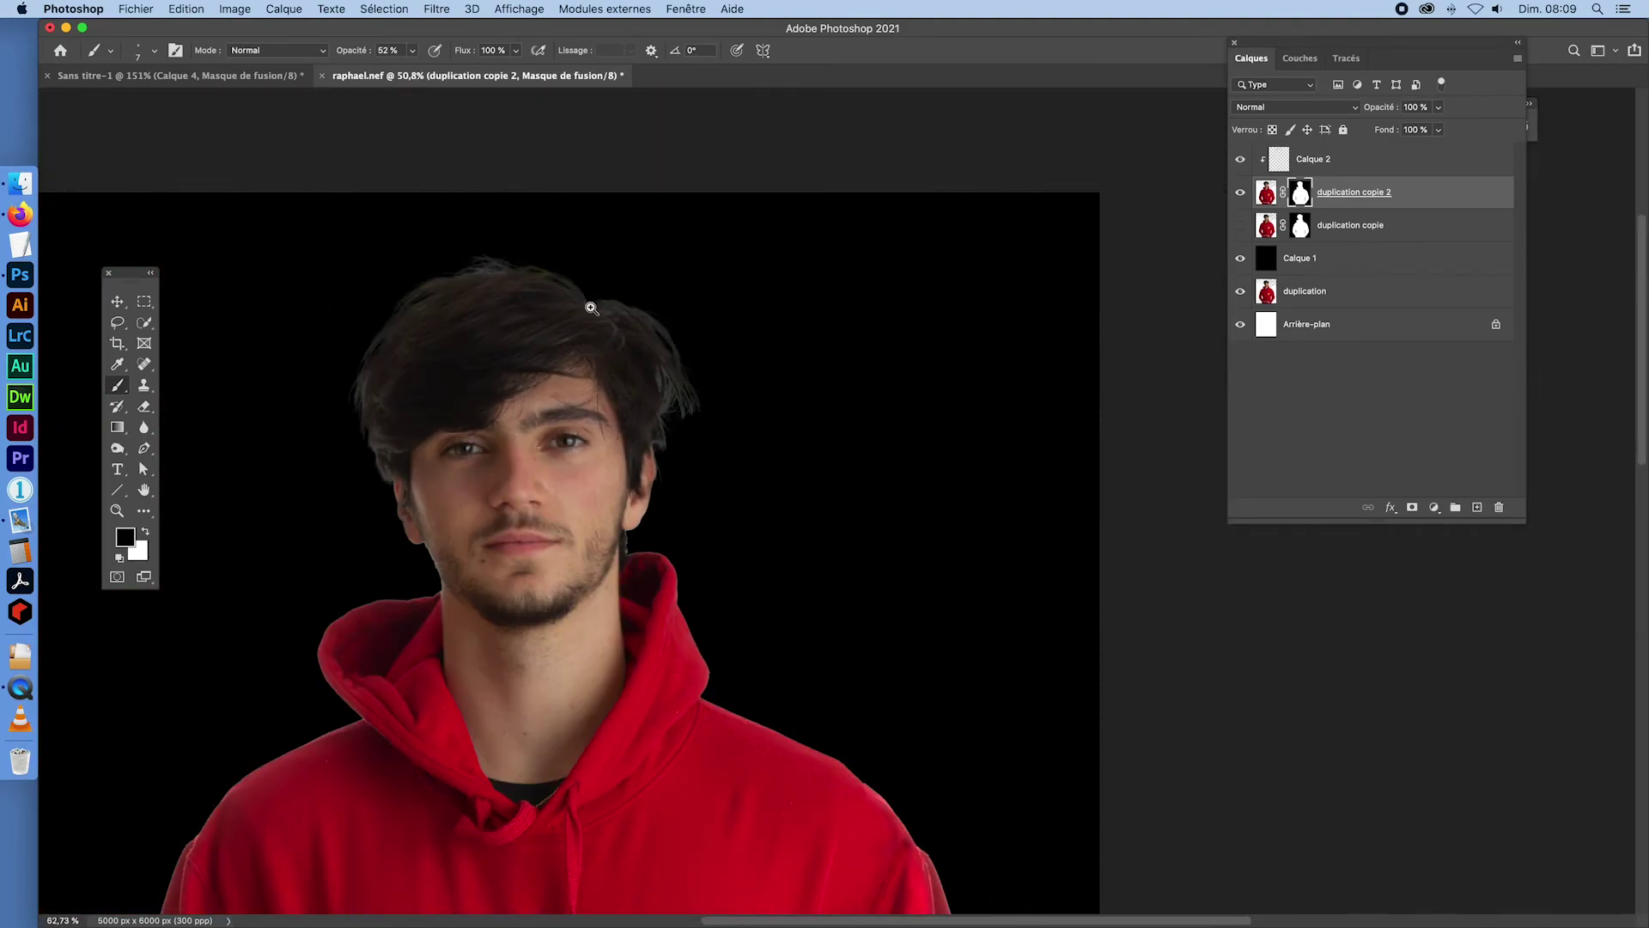
left_click_drag(649, 616, 645, 608)
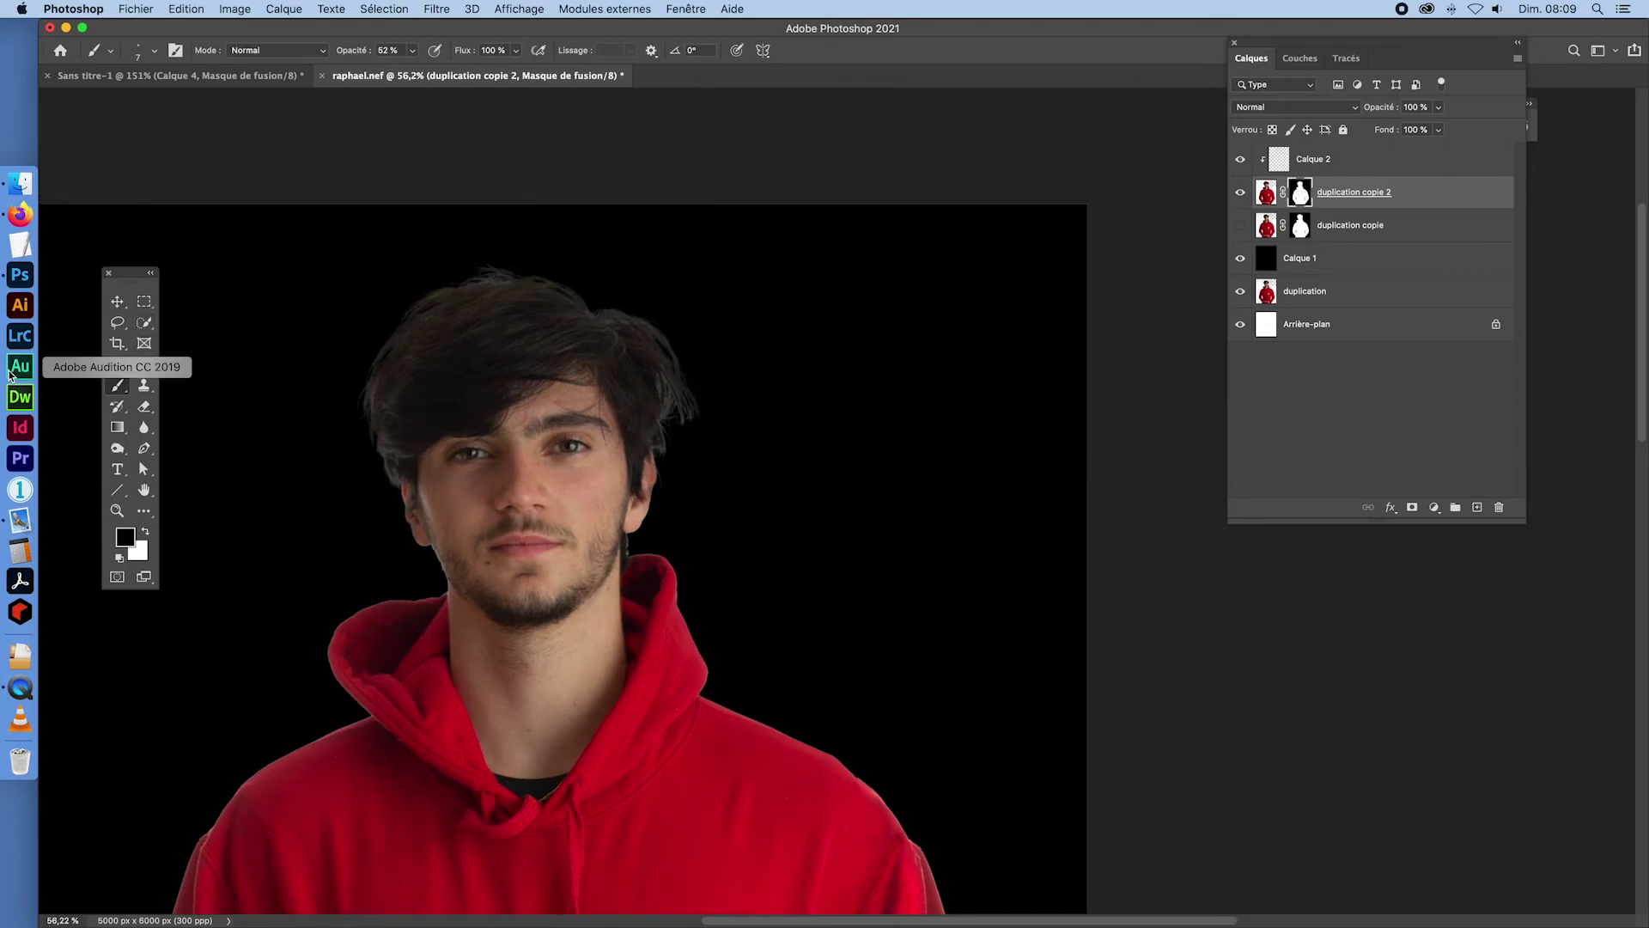
- Select the whole body below the jawline down to the image's lower edge with the Lasso at 0 px feather
left_click(118, 322)
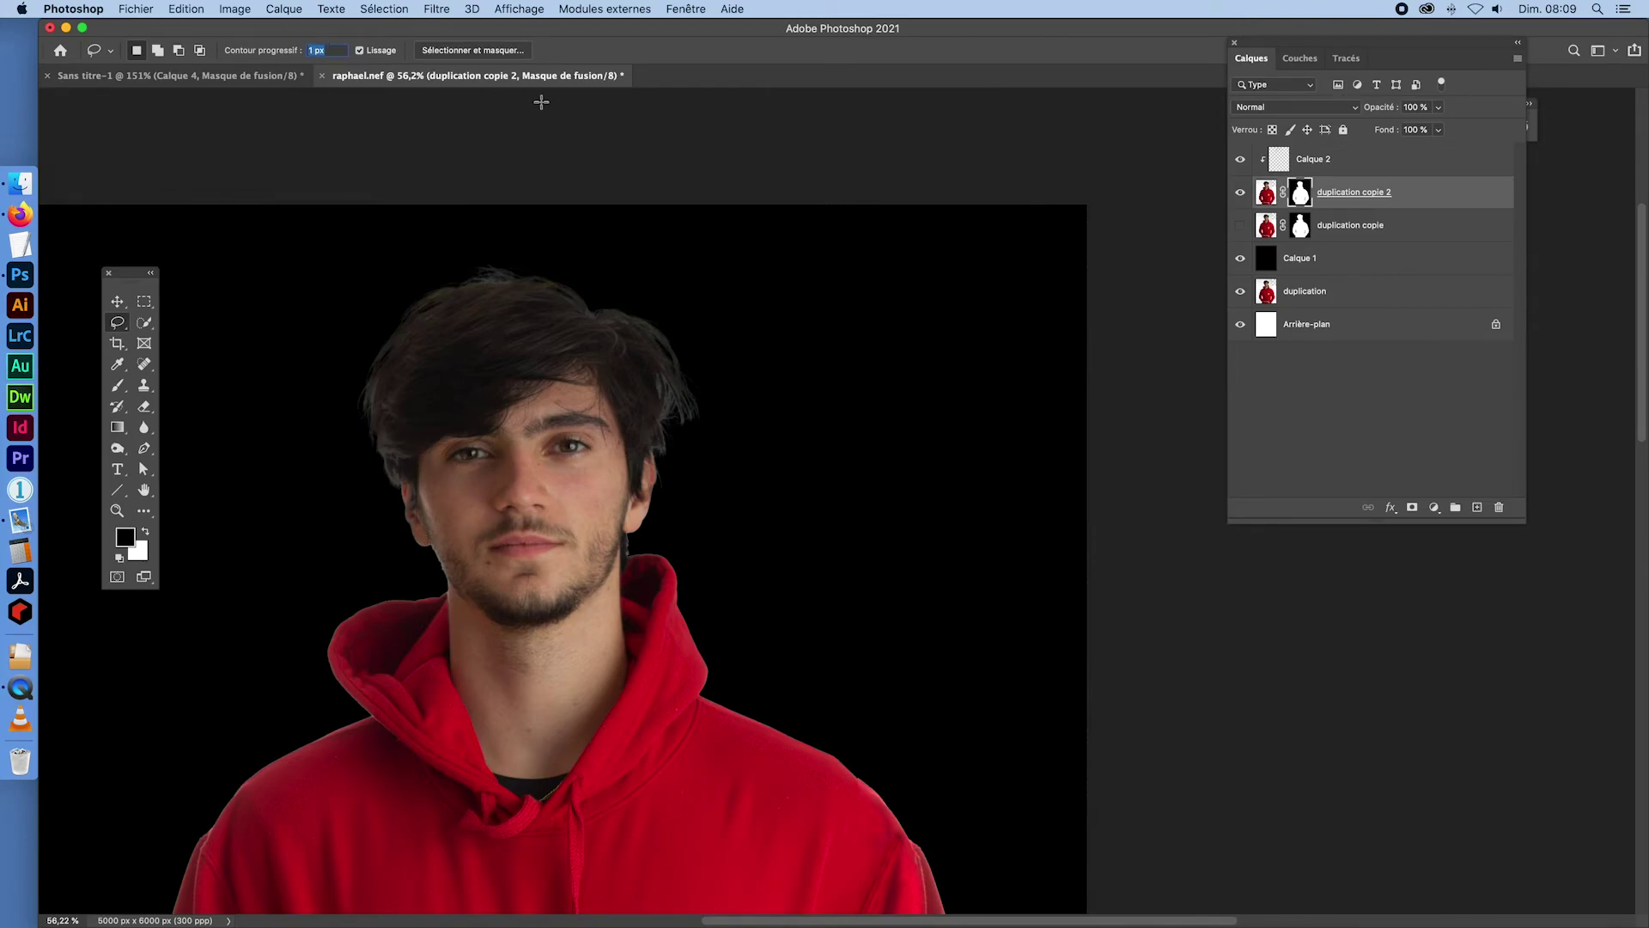
key("Return")
key("super+space")
mouse_move(451, 592)
left_mouse_down()
mouse_move(569, 627)
mouse_move(496, 579)
left_mouse_up()
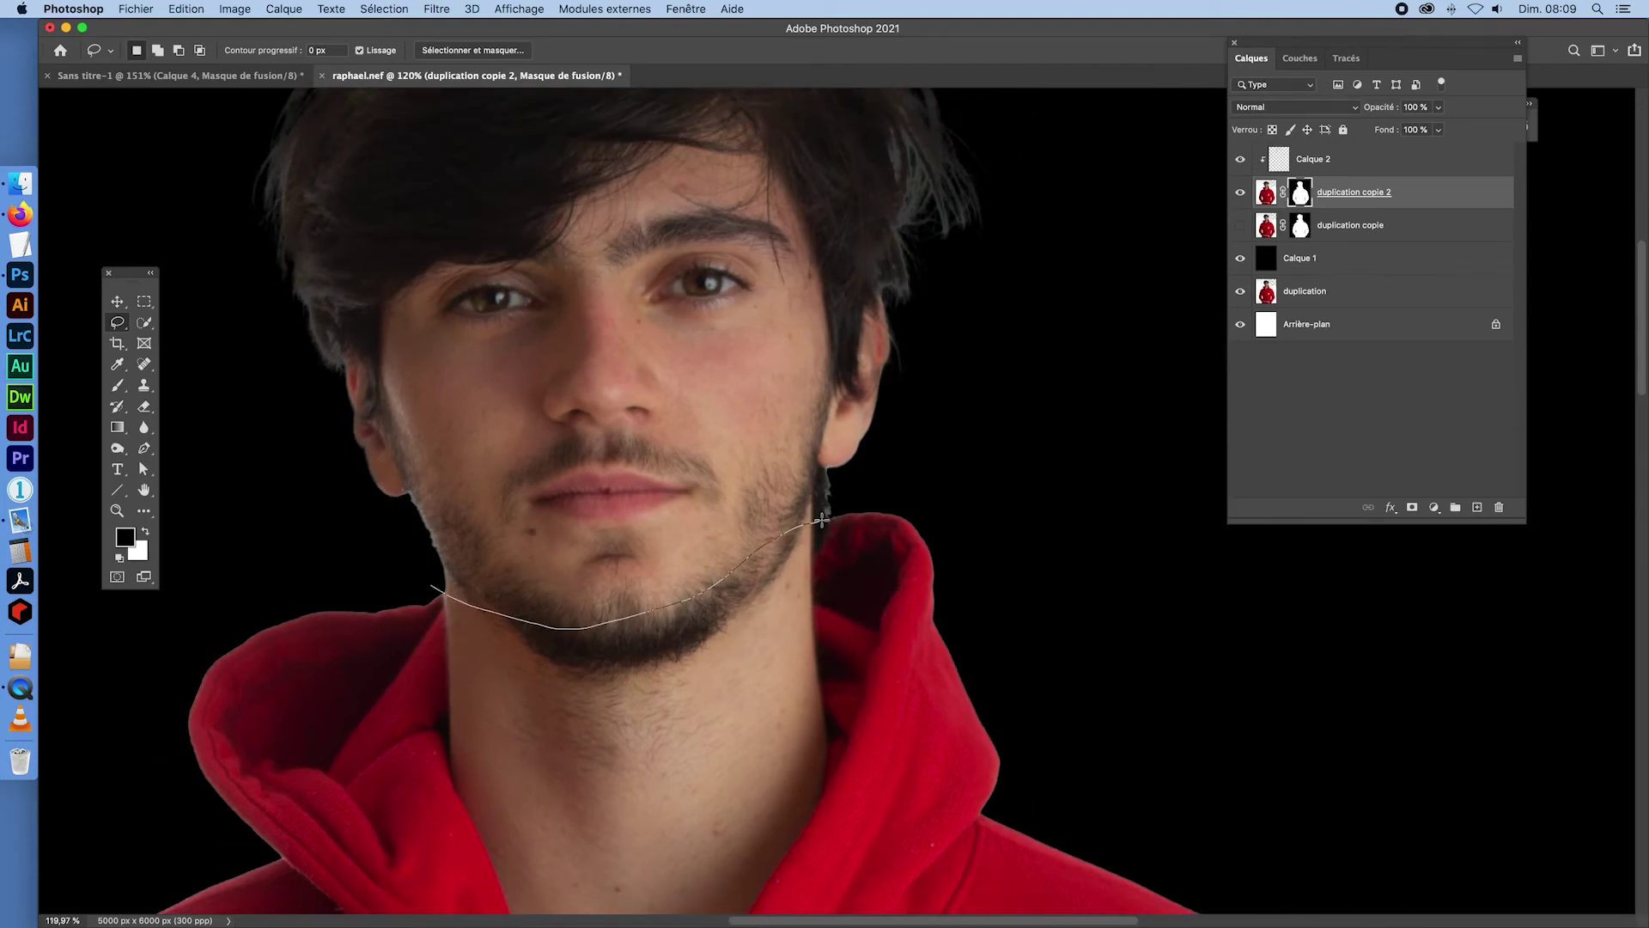
left_click_drag(875, 471, 1562, 866)
left_click(1213, 506)
key("super+space")
left_click_drag(956, 628, 802, 516)
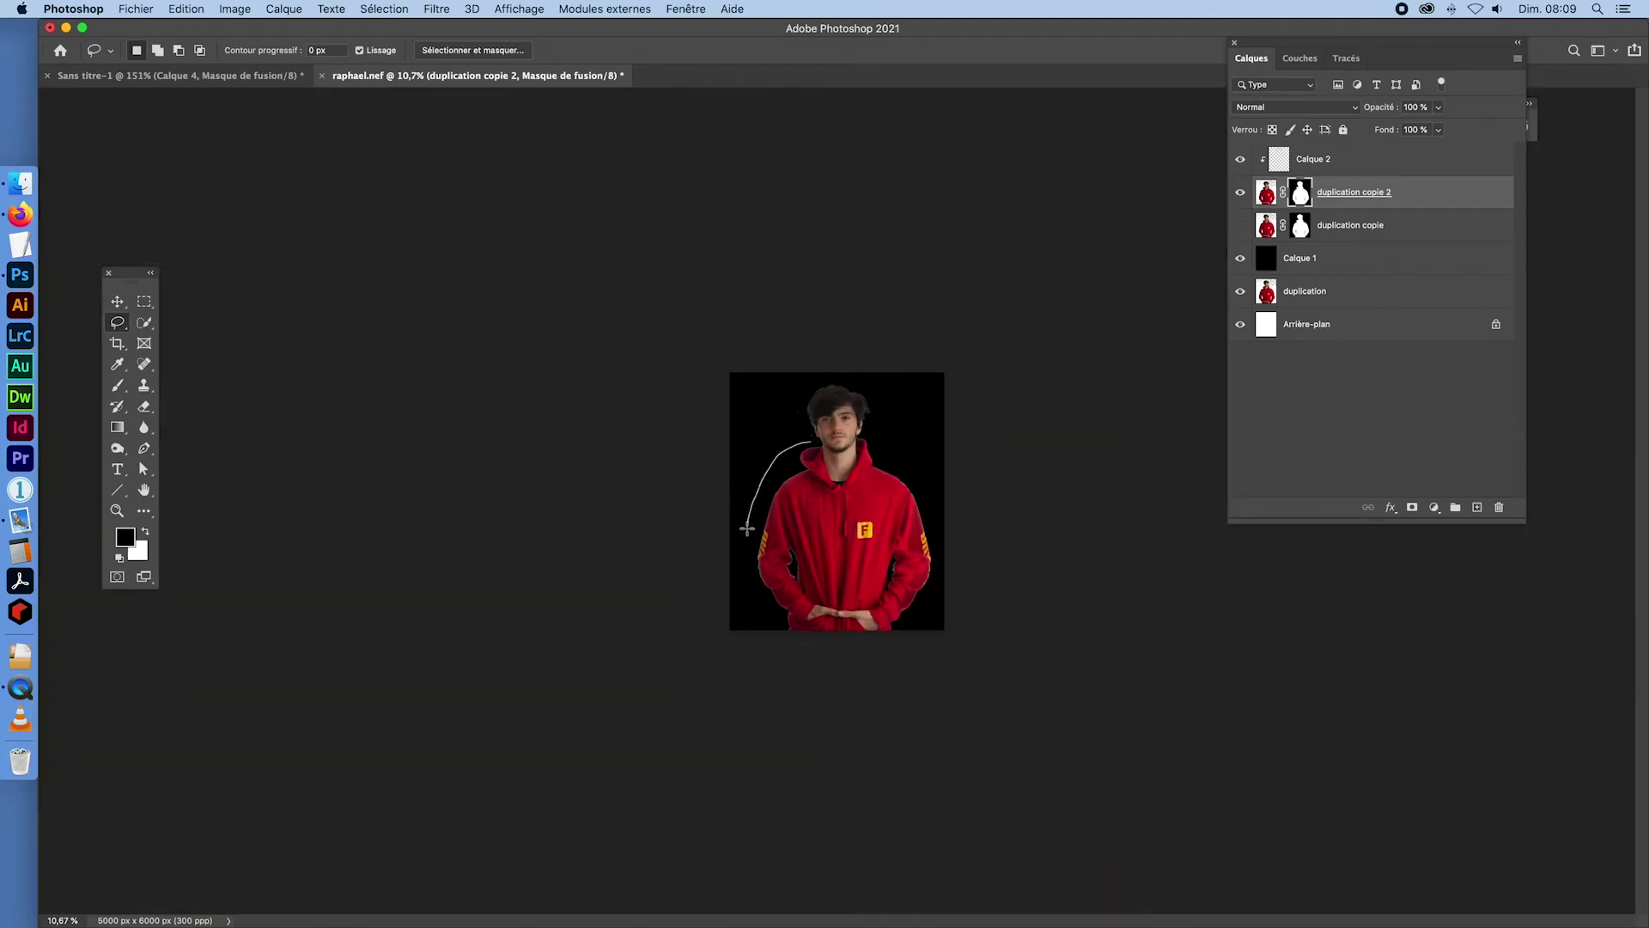
left_click_drag(744, 620, 949, 709)
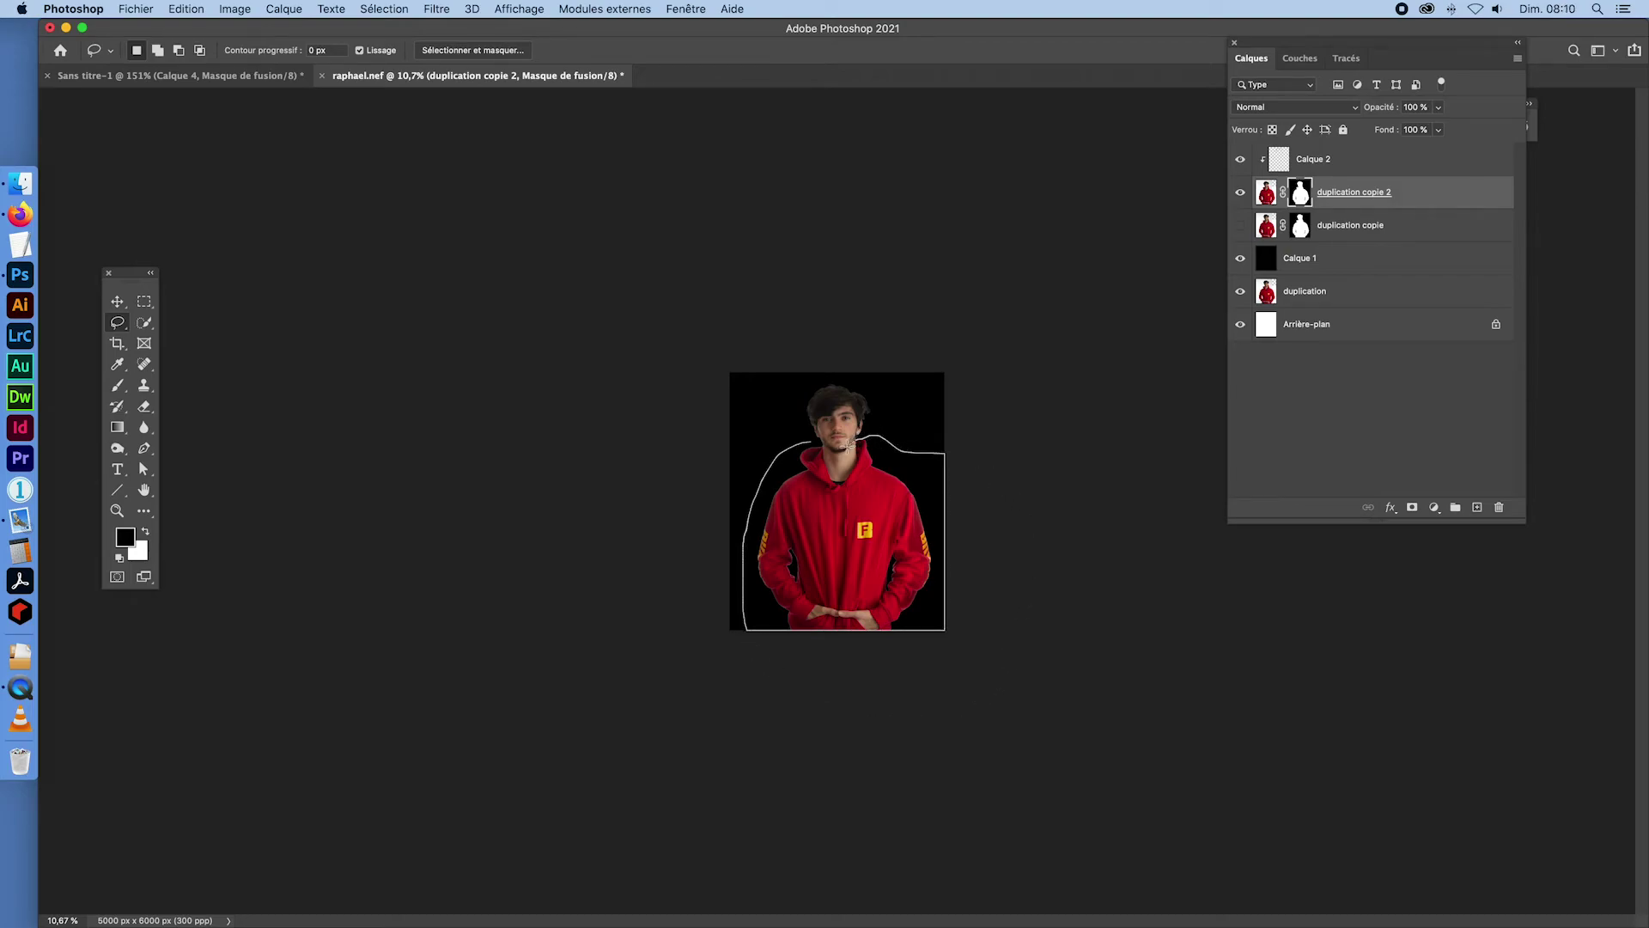
left_click_drag(815, 443, 949, 565)
- Add the jaw edges below both ears to the body selection with the Lasso
key("super+space")
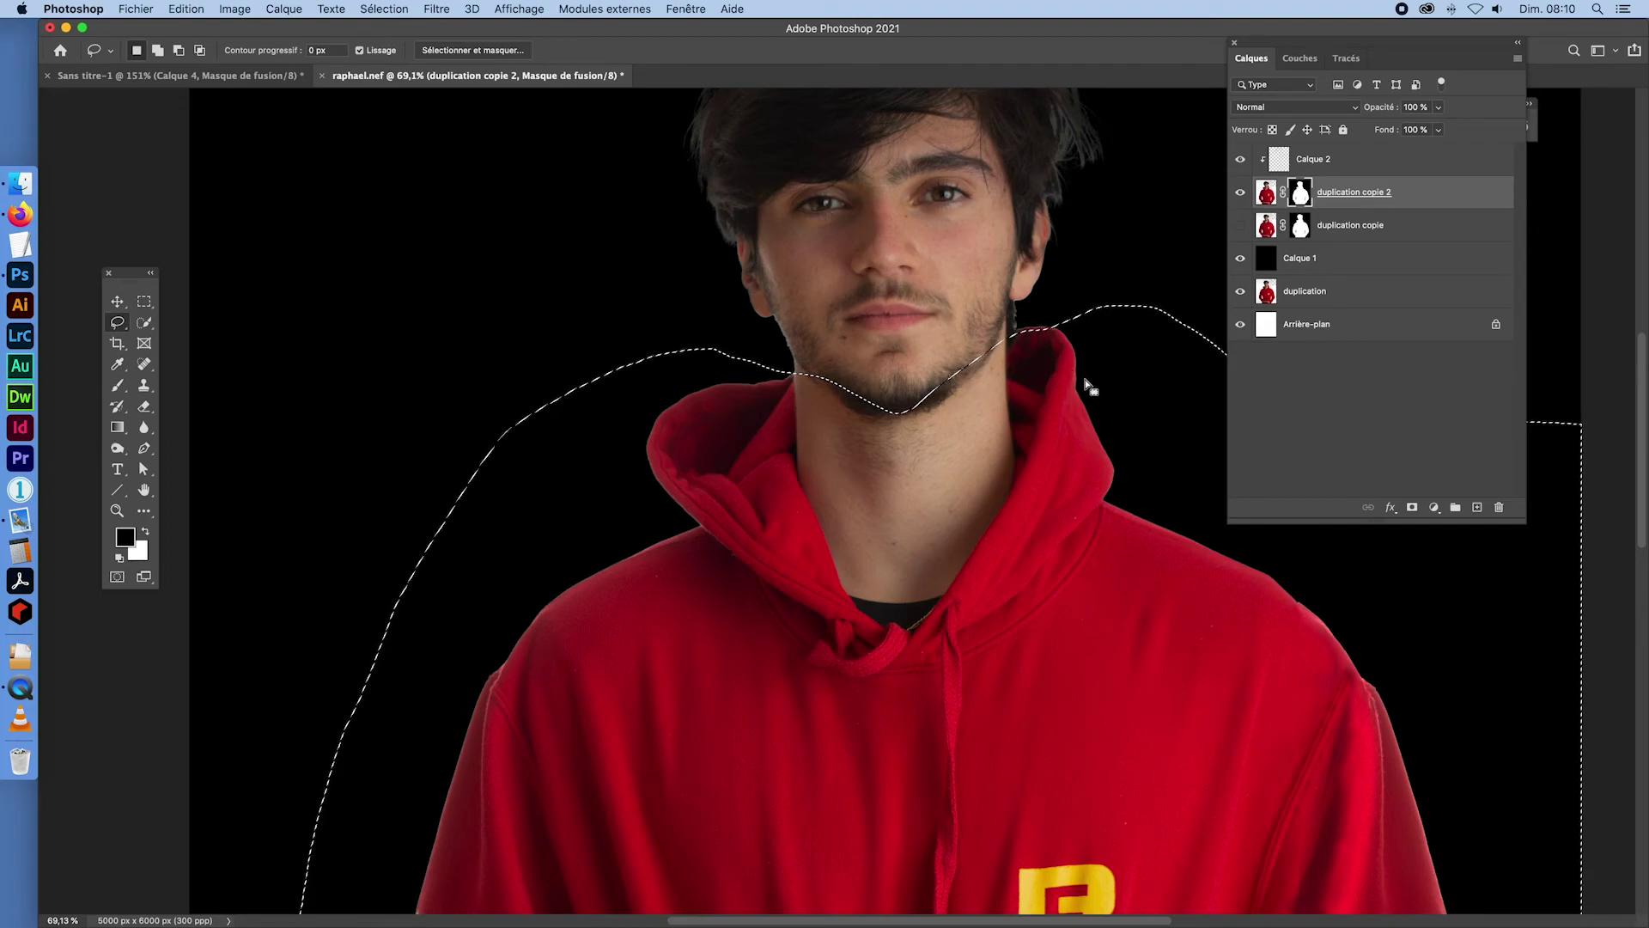
key("shift")
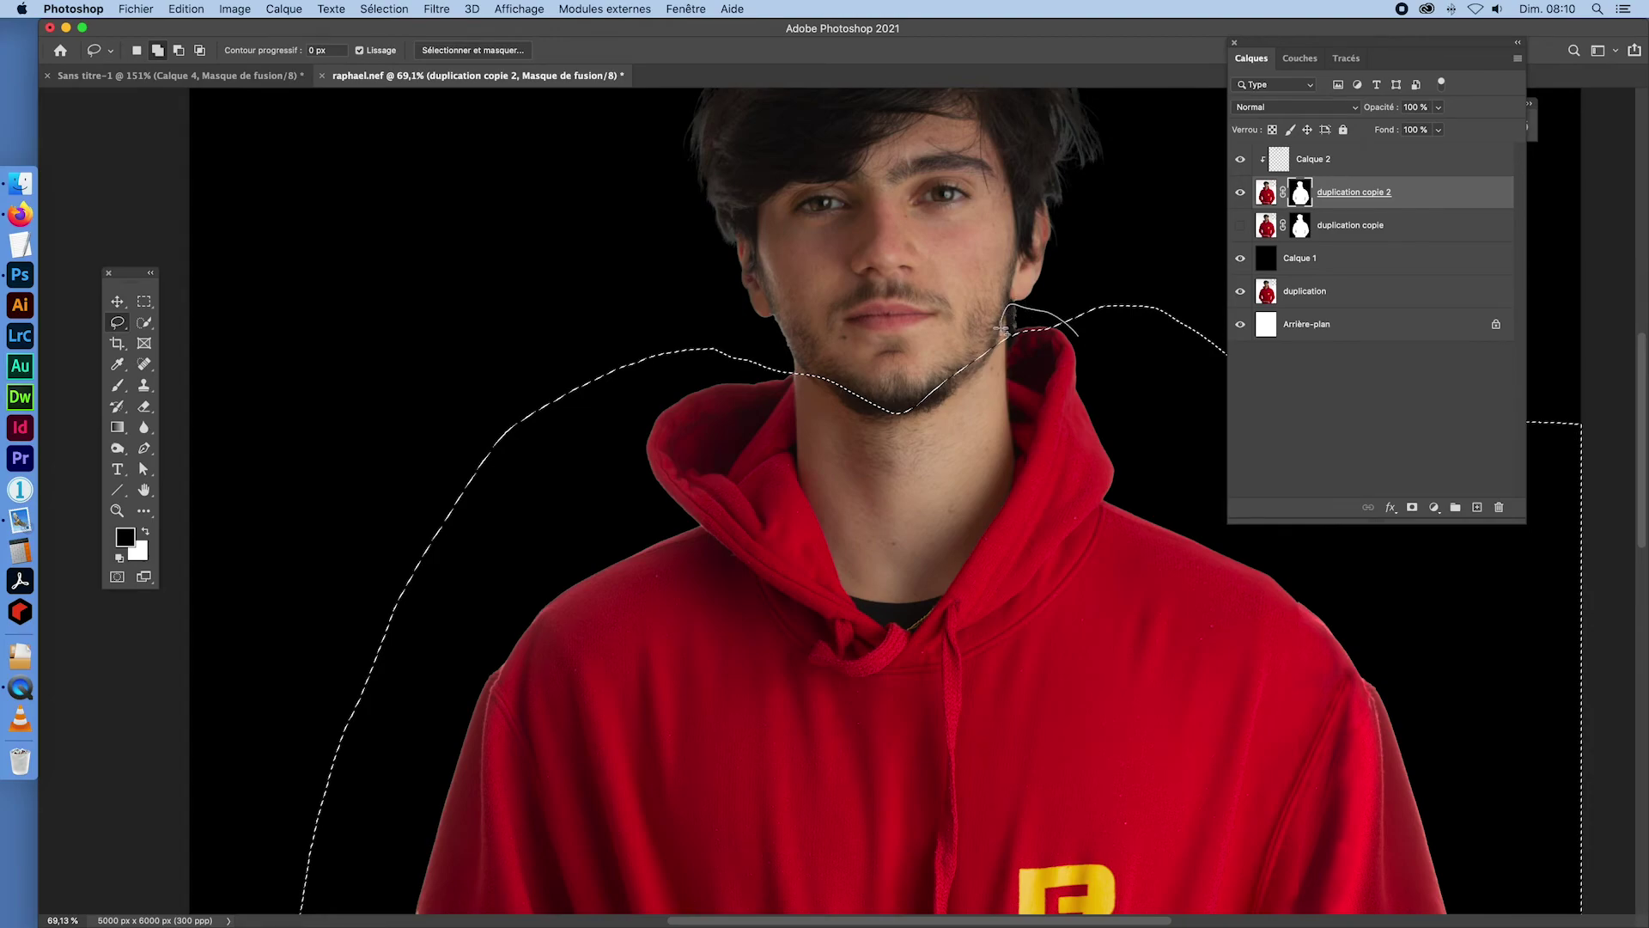
left_click_drag(1049, 347, 1053, 345)
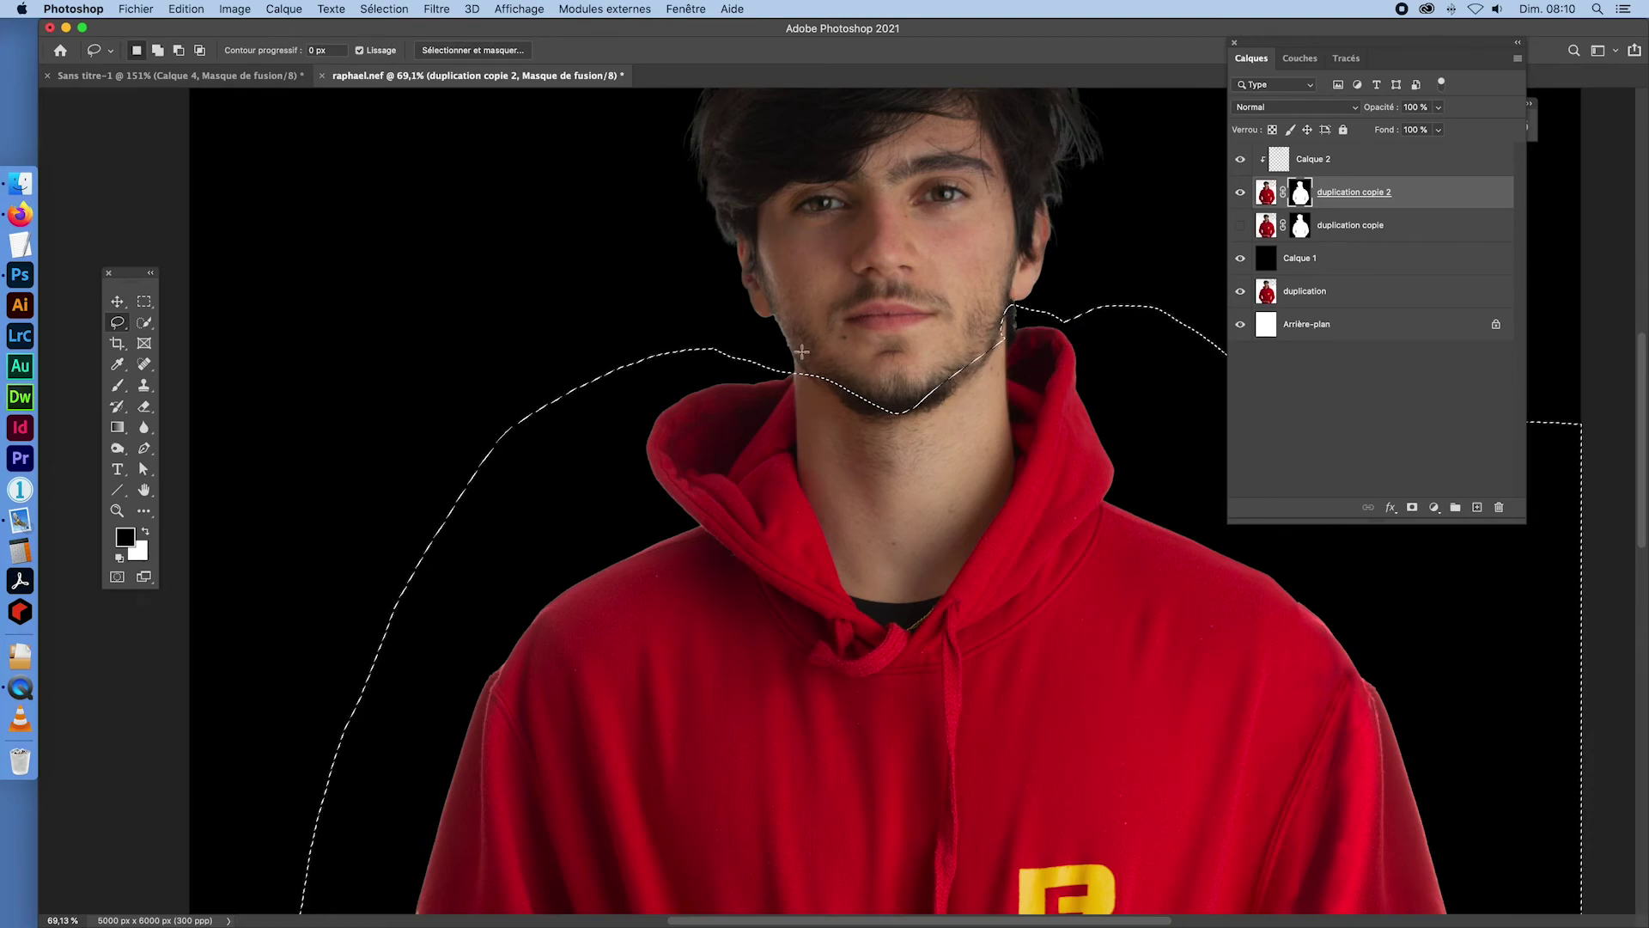
key("super+space")
mouse_move(785, 346)
left_mouse_down()
mouse_move(858, 390)
mouse_move(820, 391)
mouse_move(803, 326)
mouse_move(746, 247)
mouse_move(730, 405)
left_mouse_up()
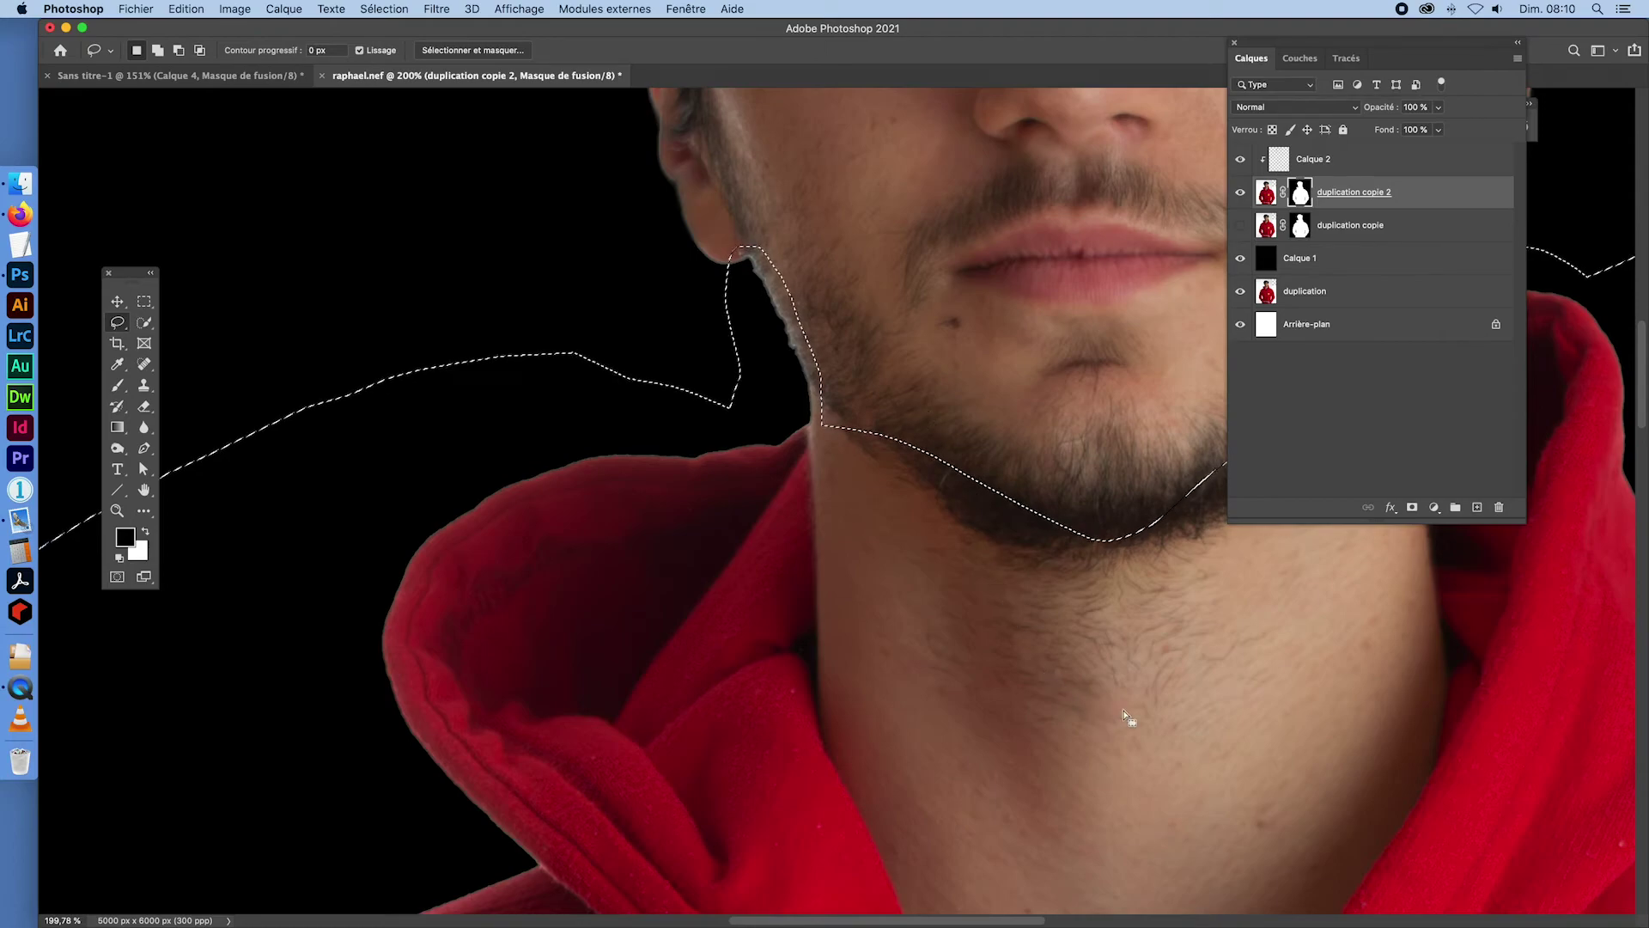
- Check the selection and the sleeve gap edges, and view the duplication copie 2 mask's properties without changing them
key("super+space")
left_click_drag(1057, 647, 773, 633)
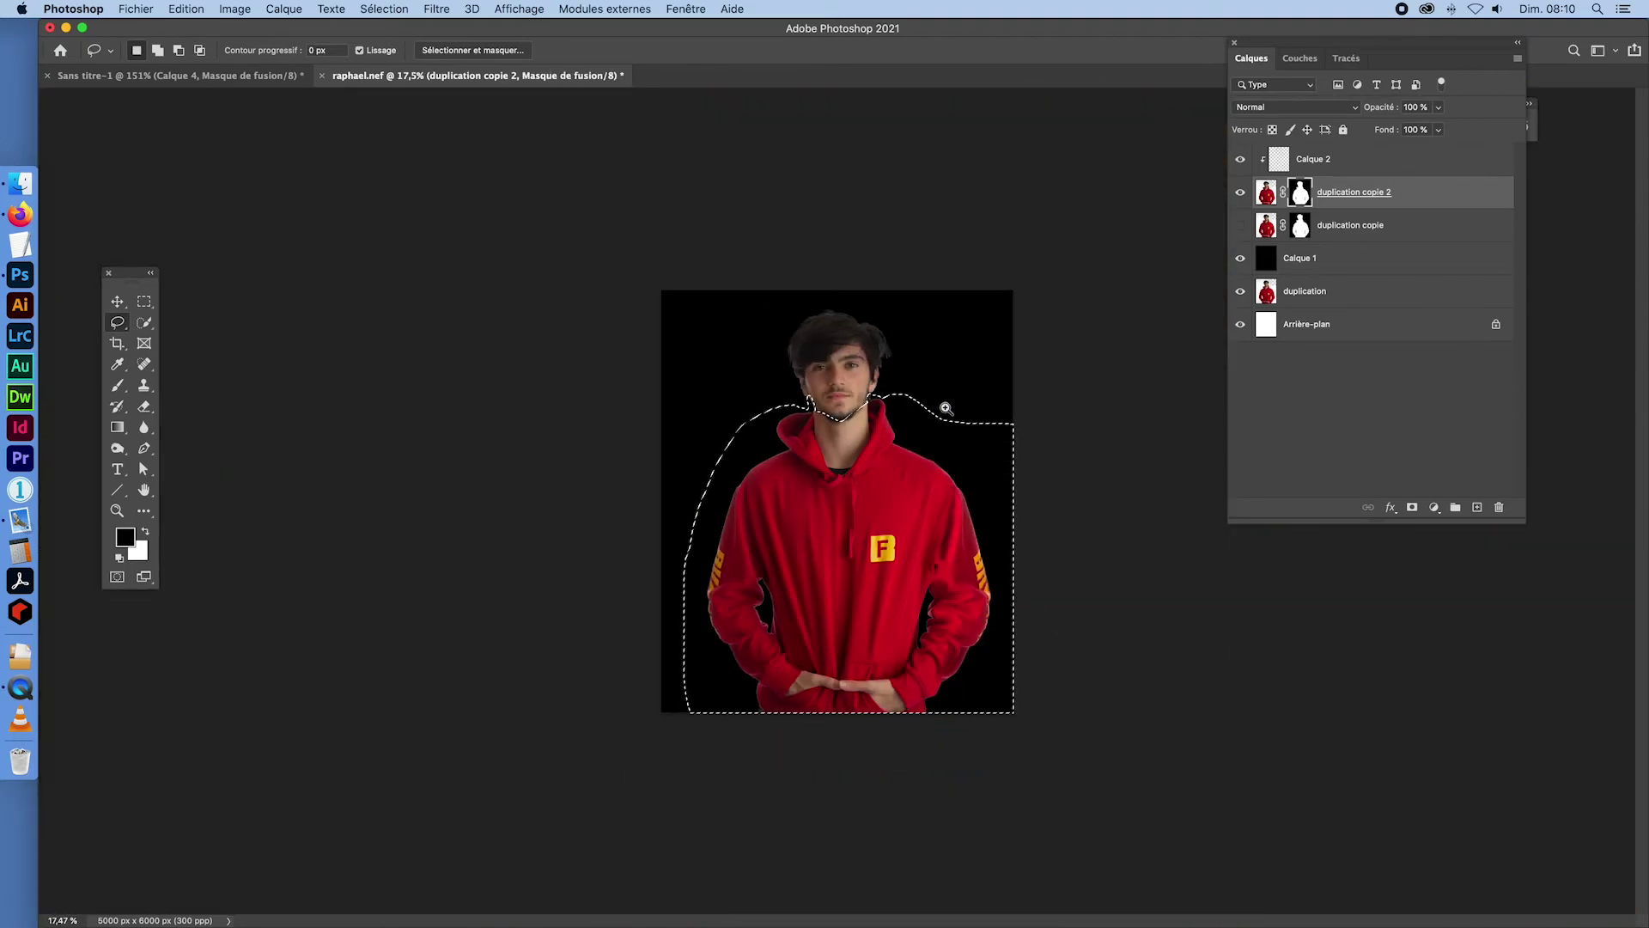
left_click_drag(902, 456, 971, 481)
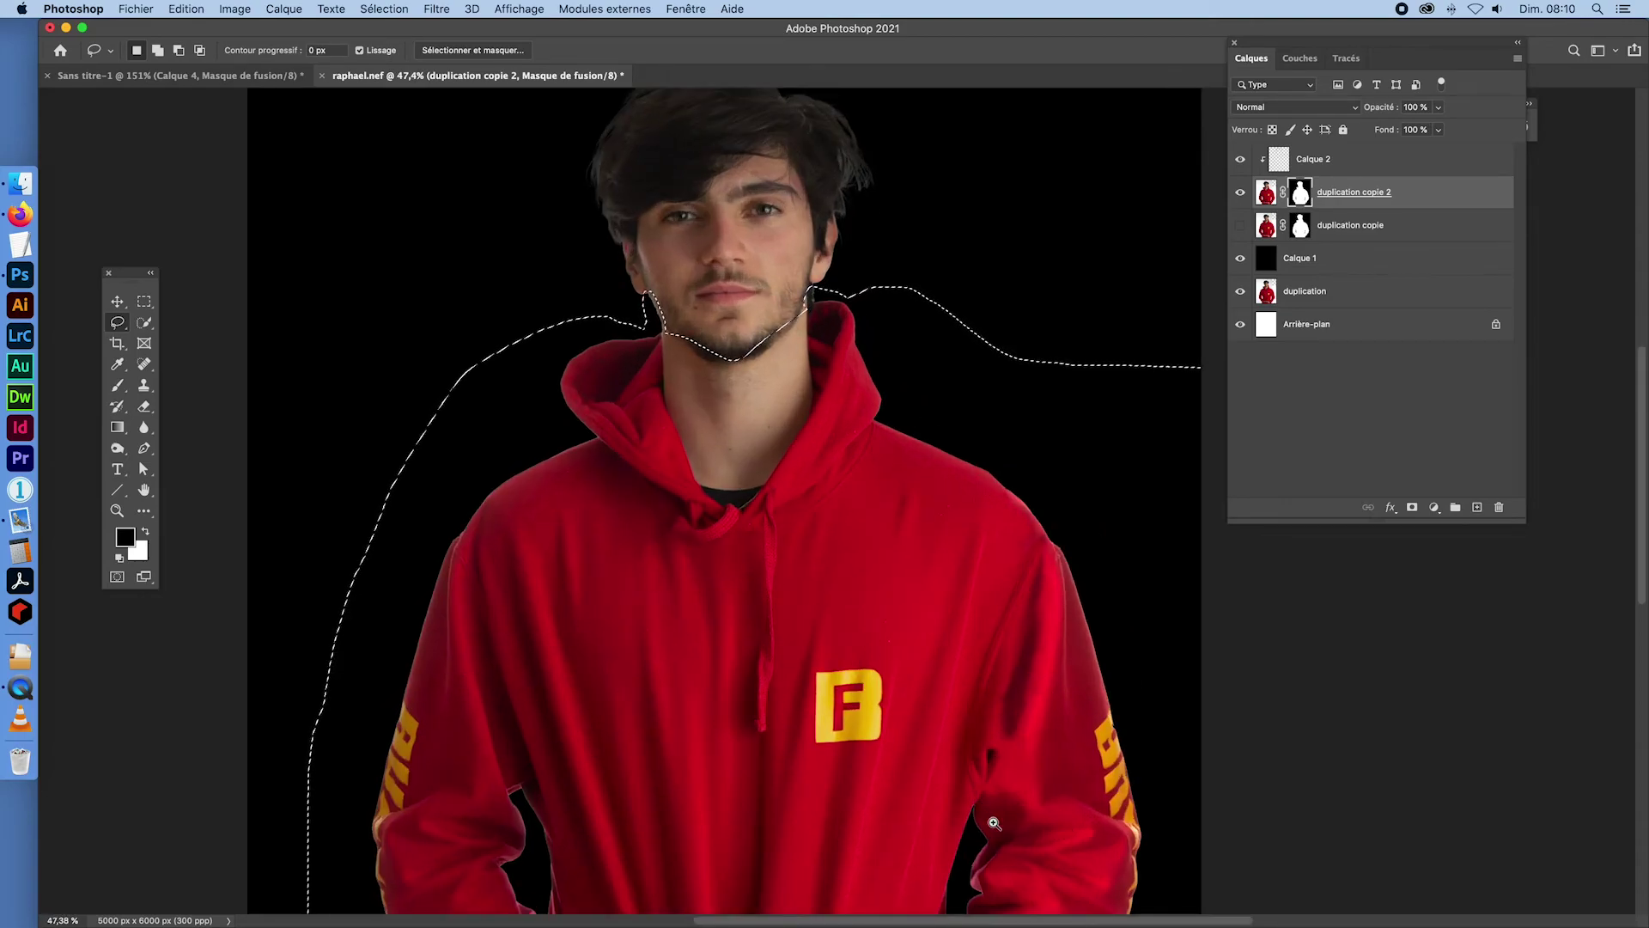
left_click_drag(532, 845, 605, 850)
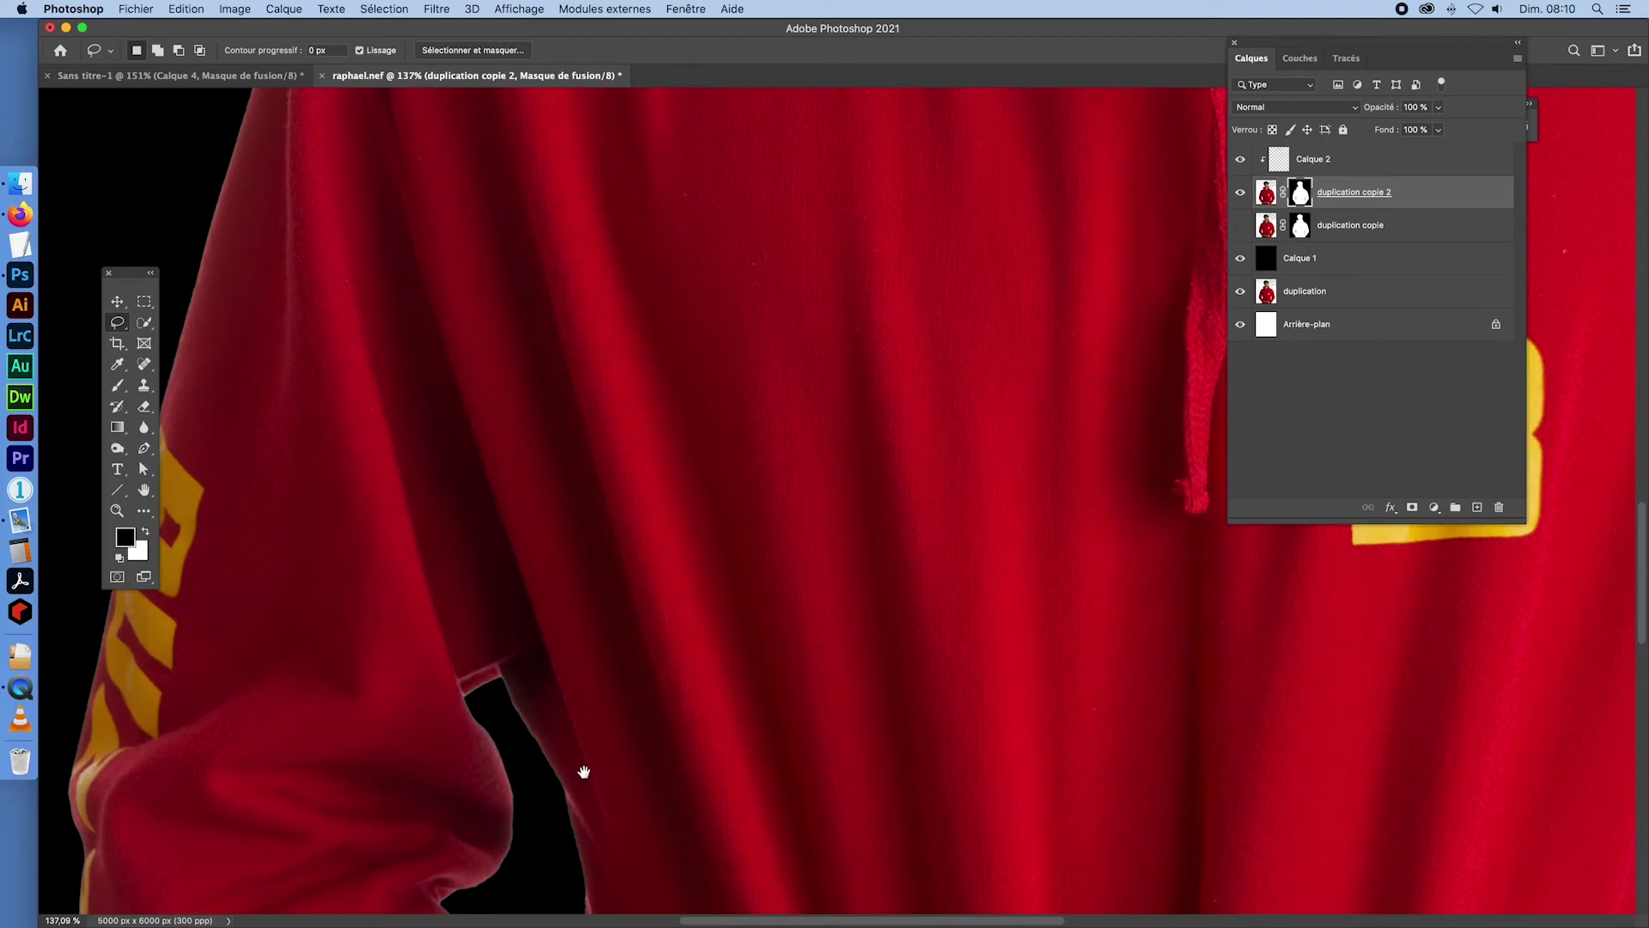
left_click_drag(584, 774, 567, 541)
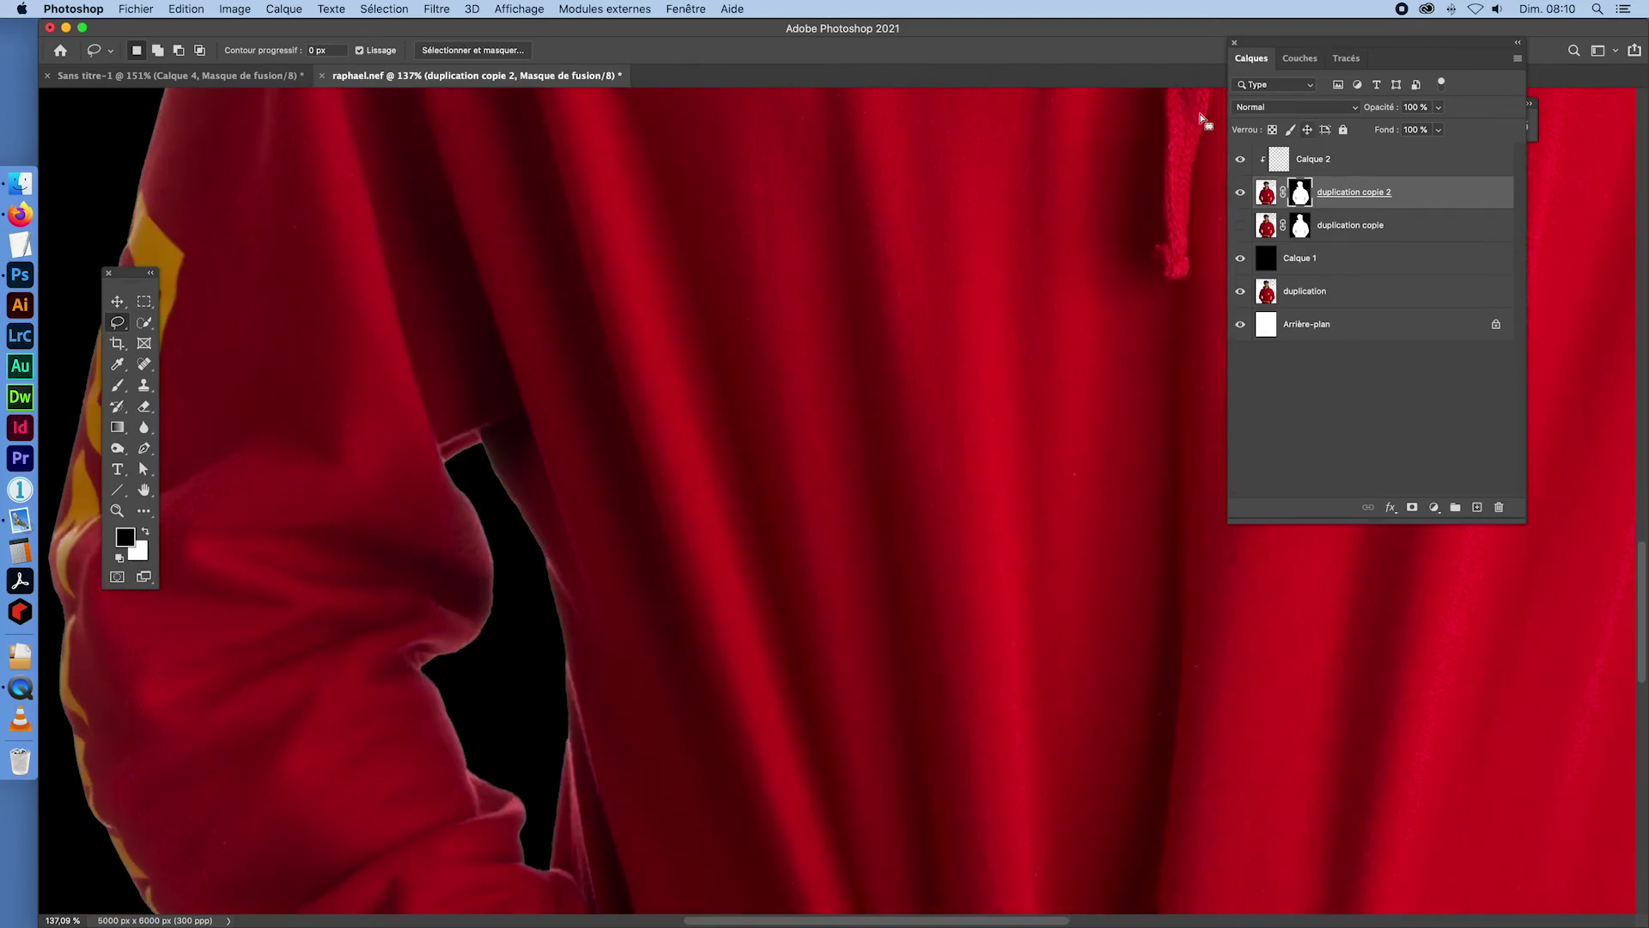
double_click(1301, 194)
left_click_drag(480, 192, 943, 185)
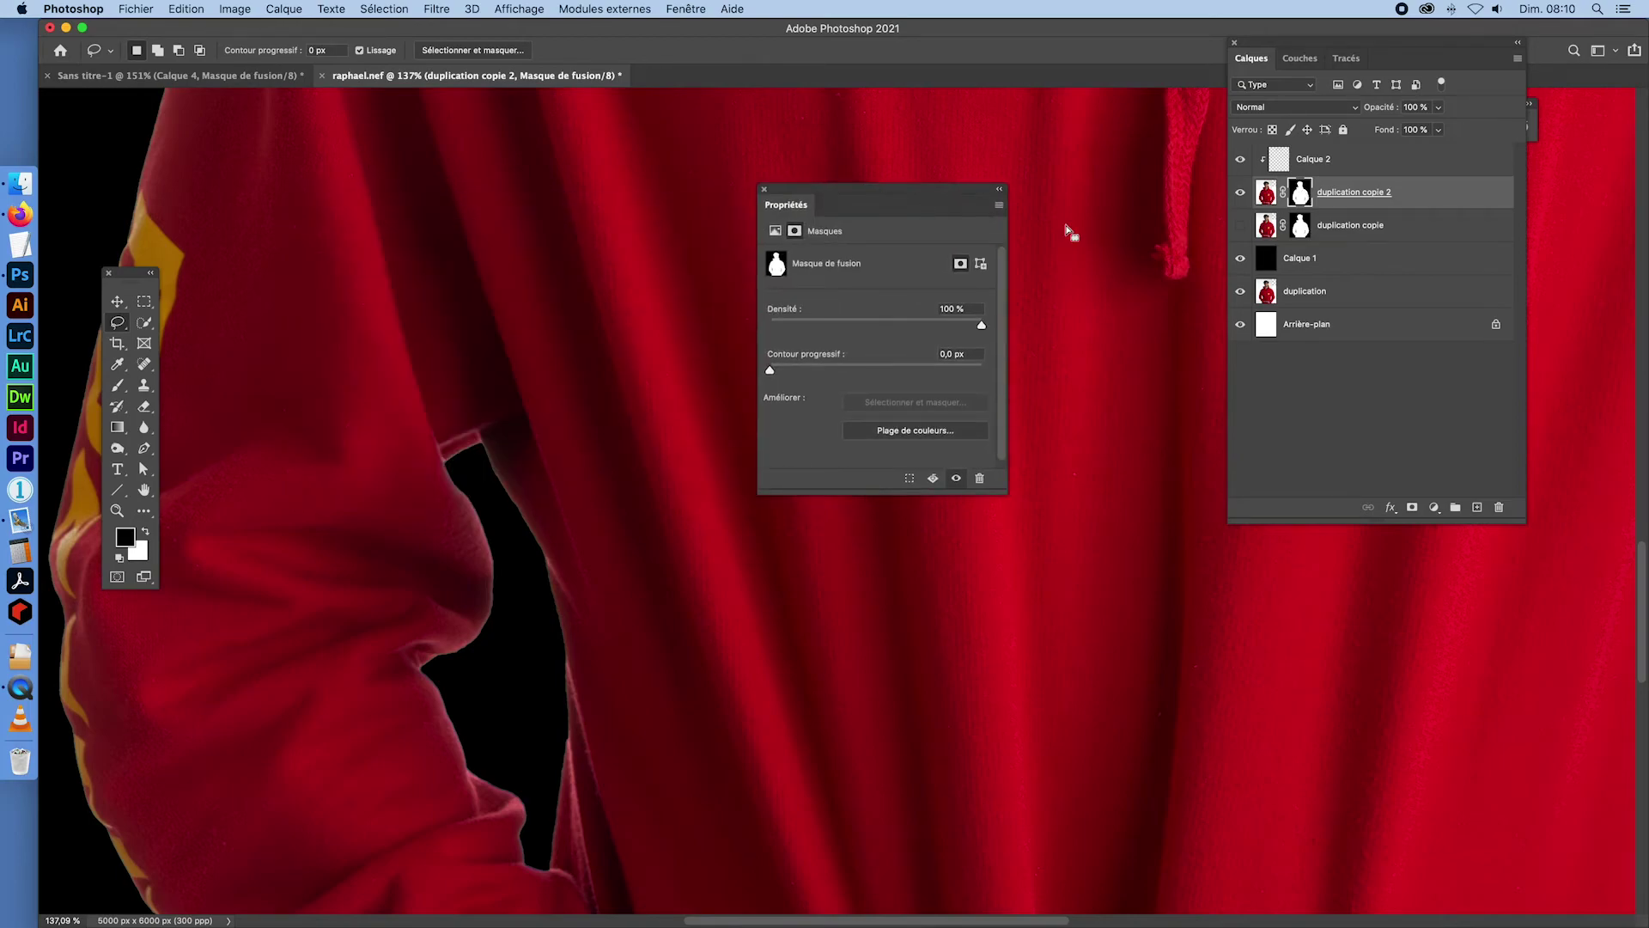
left_click(764, 189)
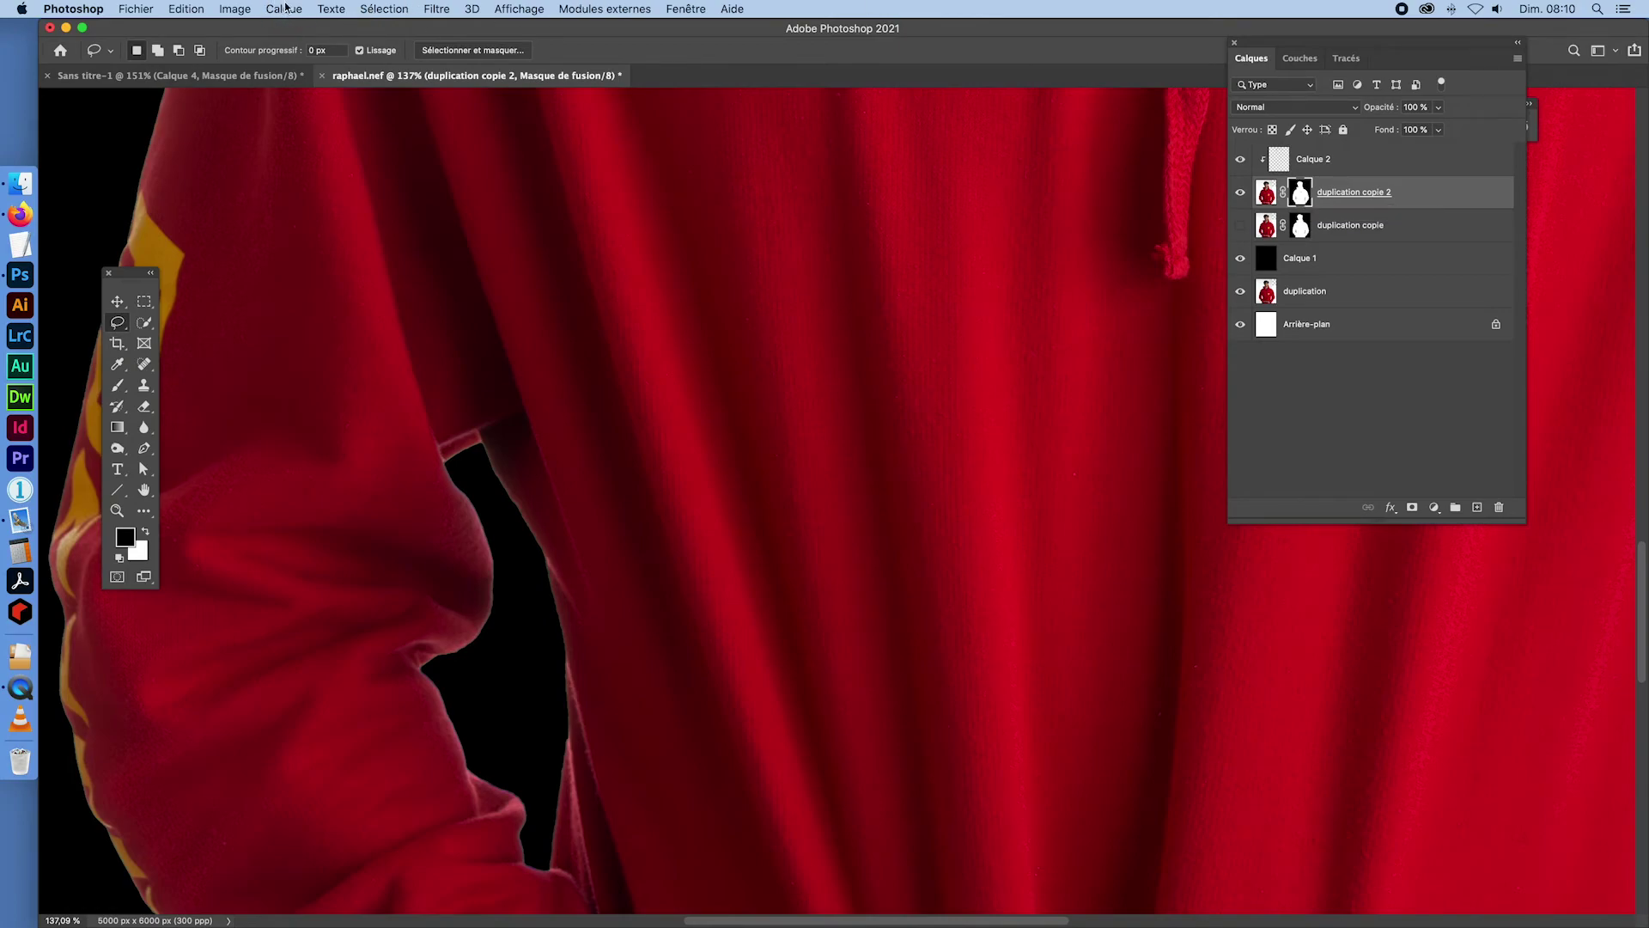
- Apply Levels to the selected body area of the duplication copie 2 mask, setting the midtone input to 0,33 against the sleeve edges
left_click(363, 8)
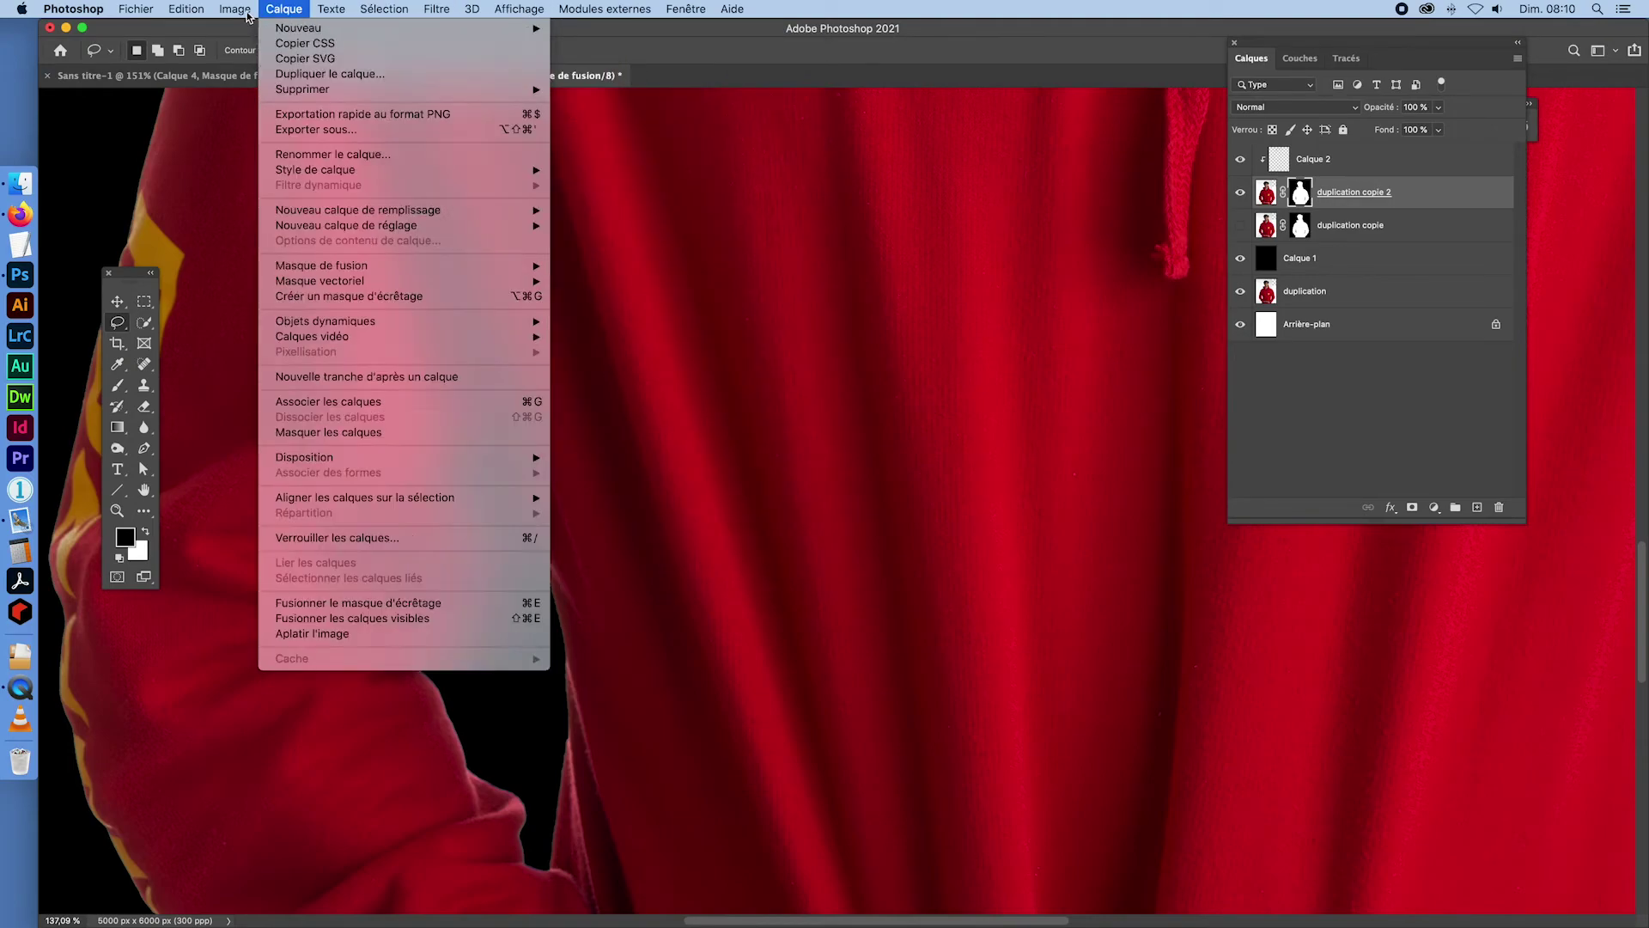
mouse_move(241, 11)
mouse_move(262, 54)
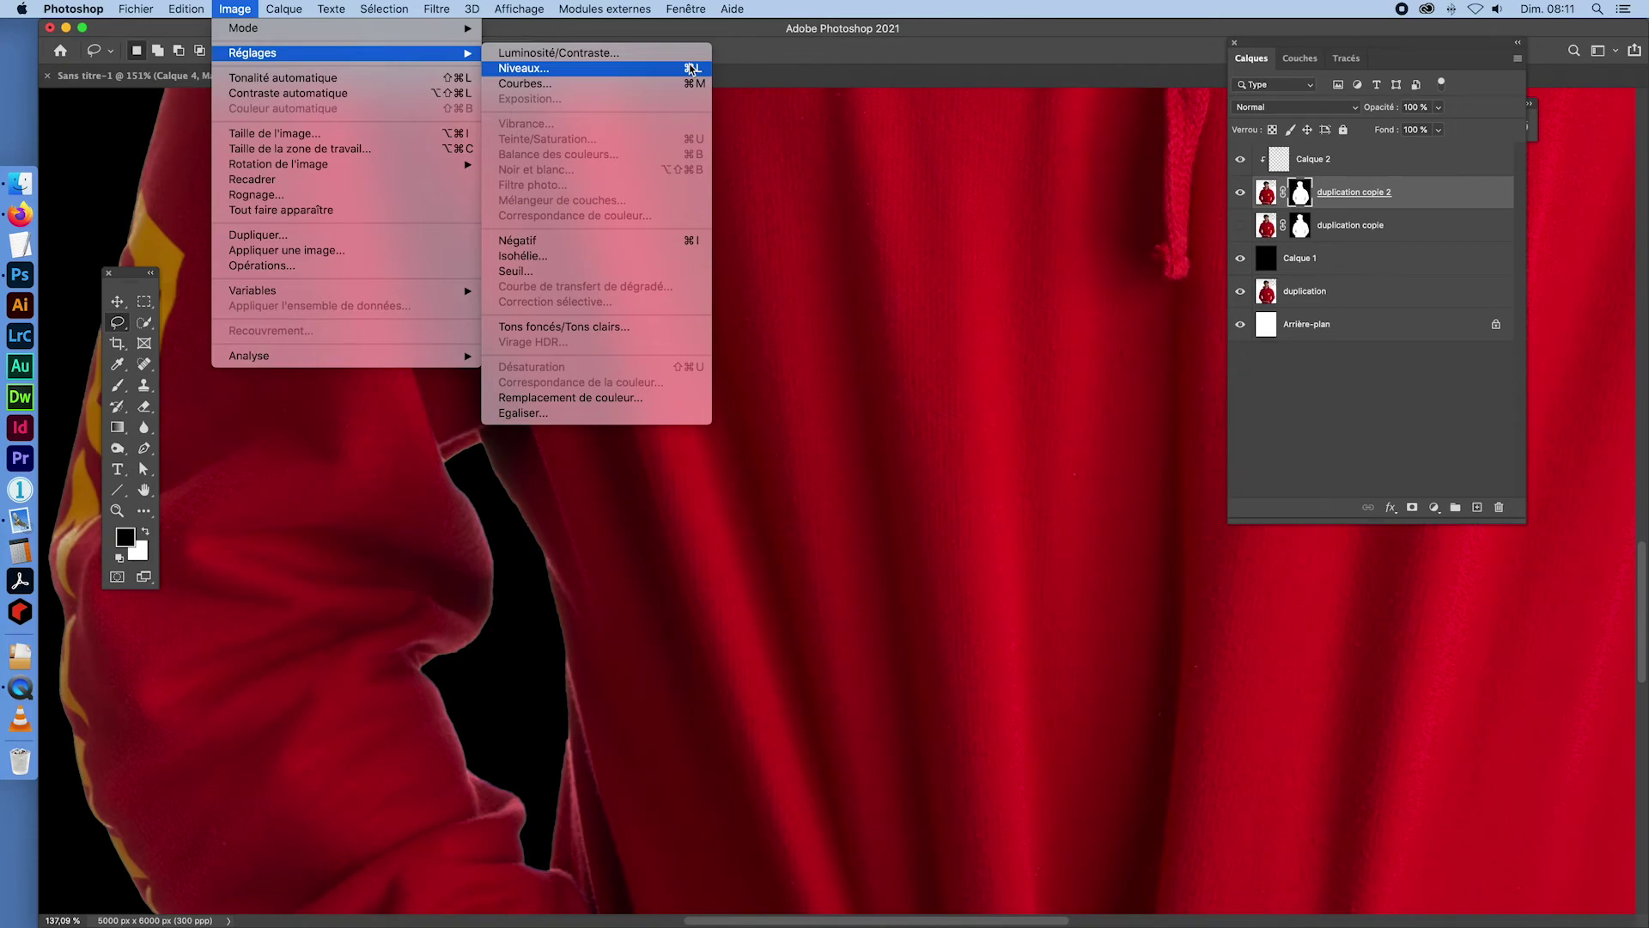
left_click(646, 69)
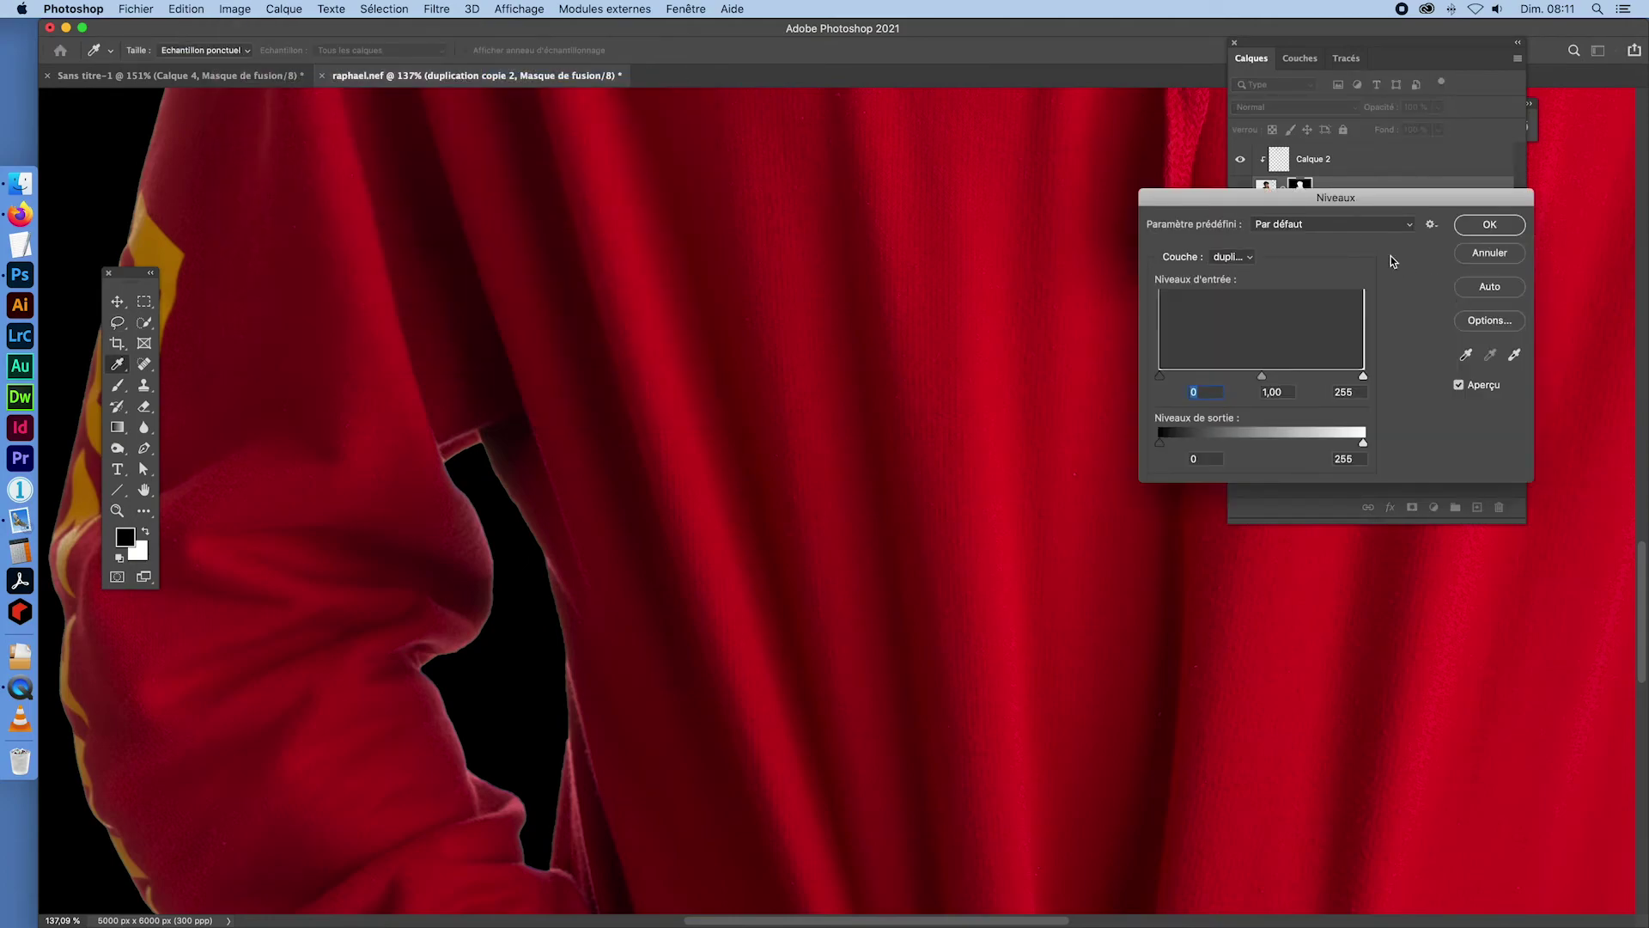
left_click_drag(1400, 205, 936, 196)
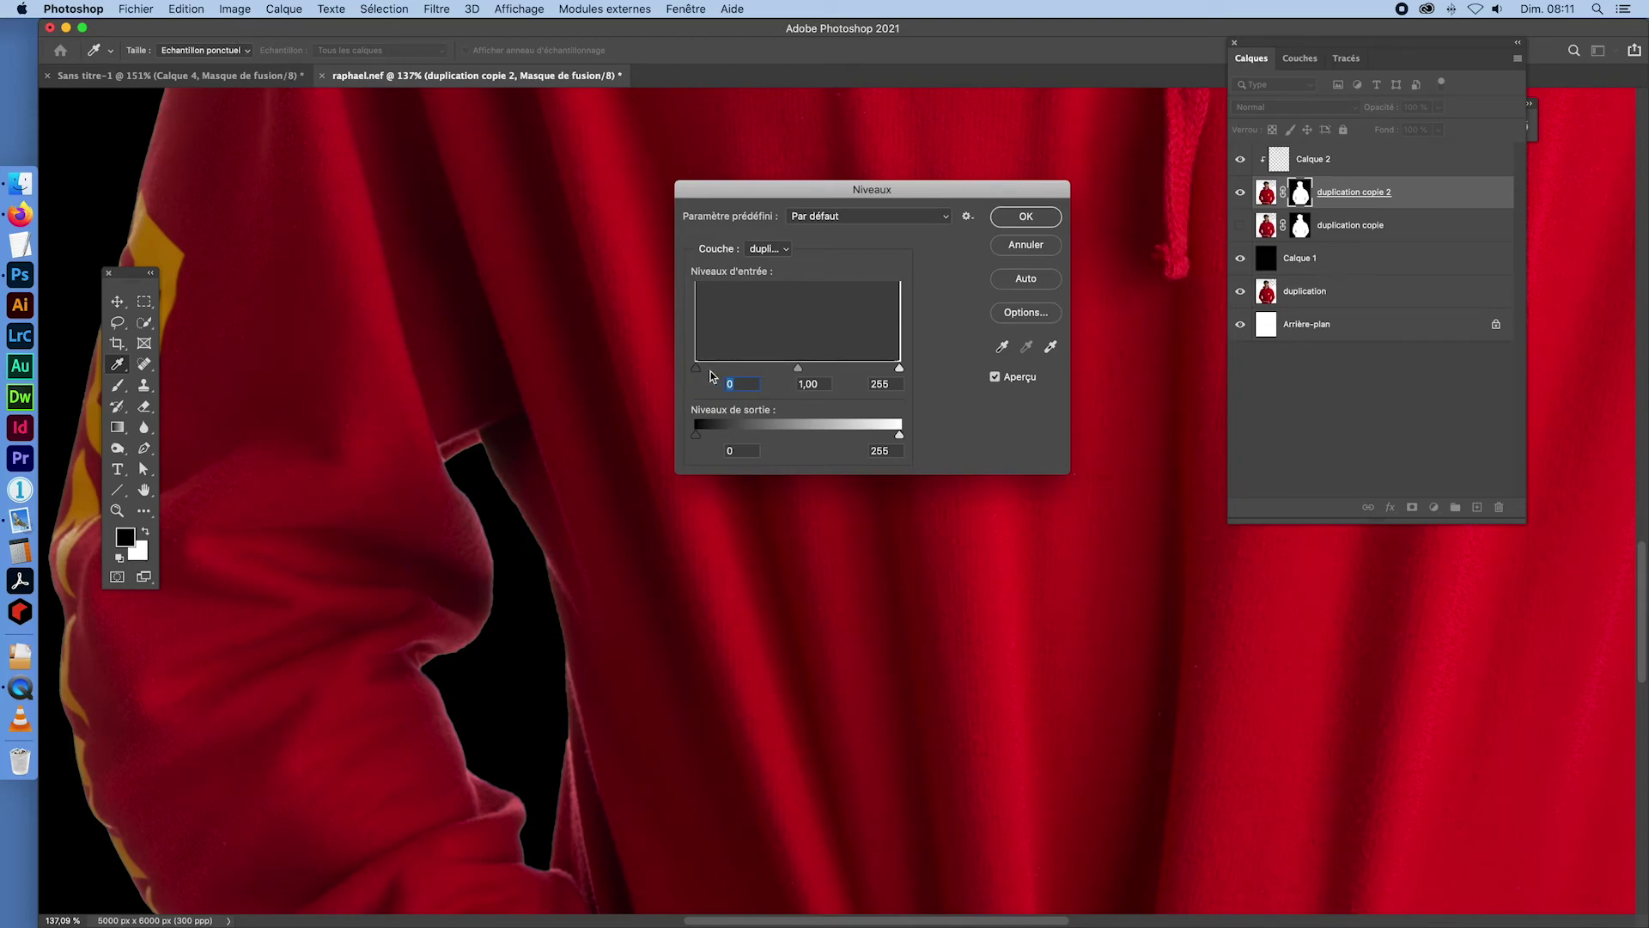
left_click_drag(697, 370, 661, 376)
left_click_drag(798, 371, 723, 394)
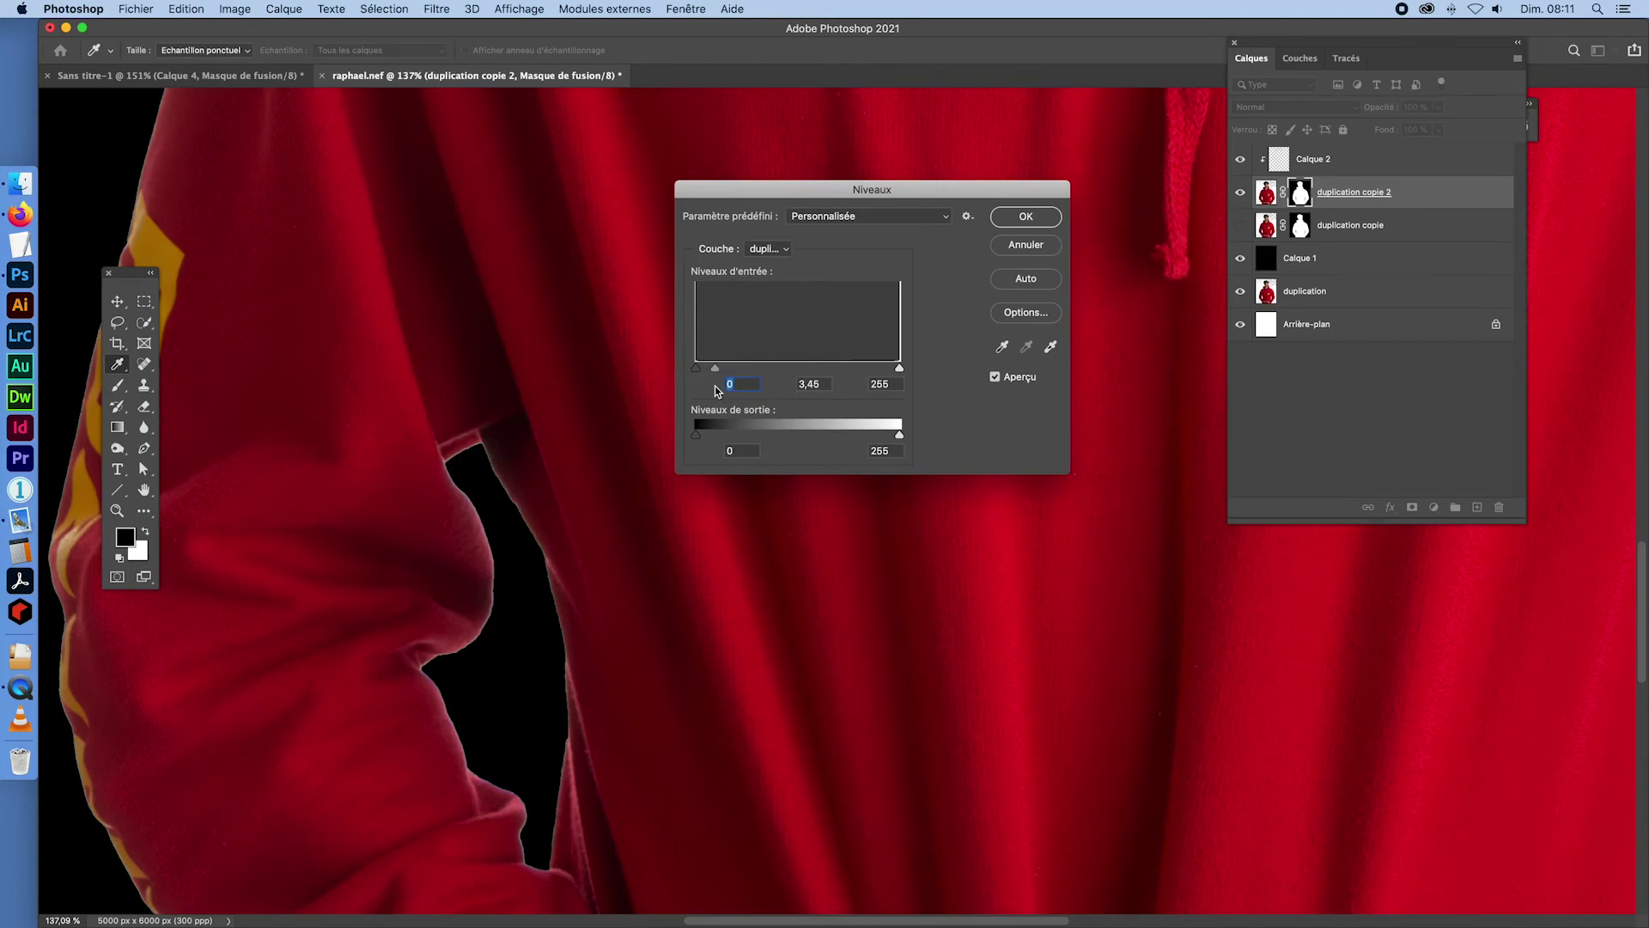
left_click_drag(714, 385, 857, 365)
left_click_drag(1168, 632, 572, 498)
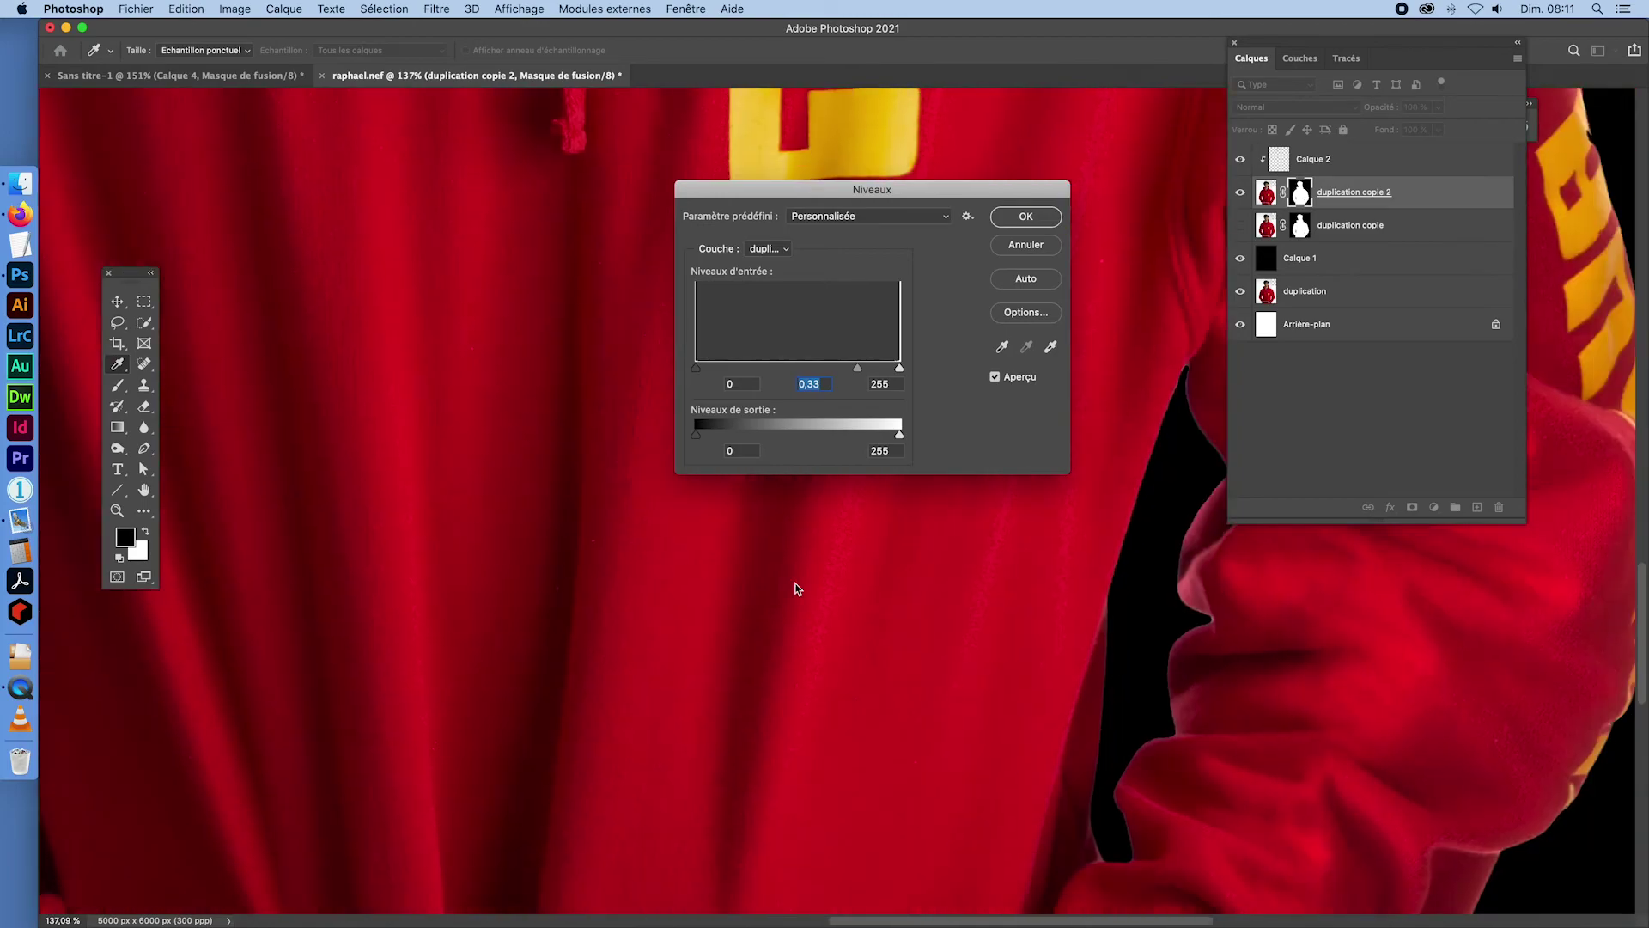
left_click_drag(1361, 723, 1050, 671)
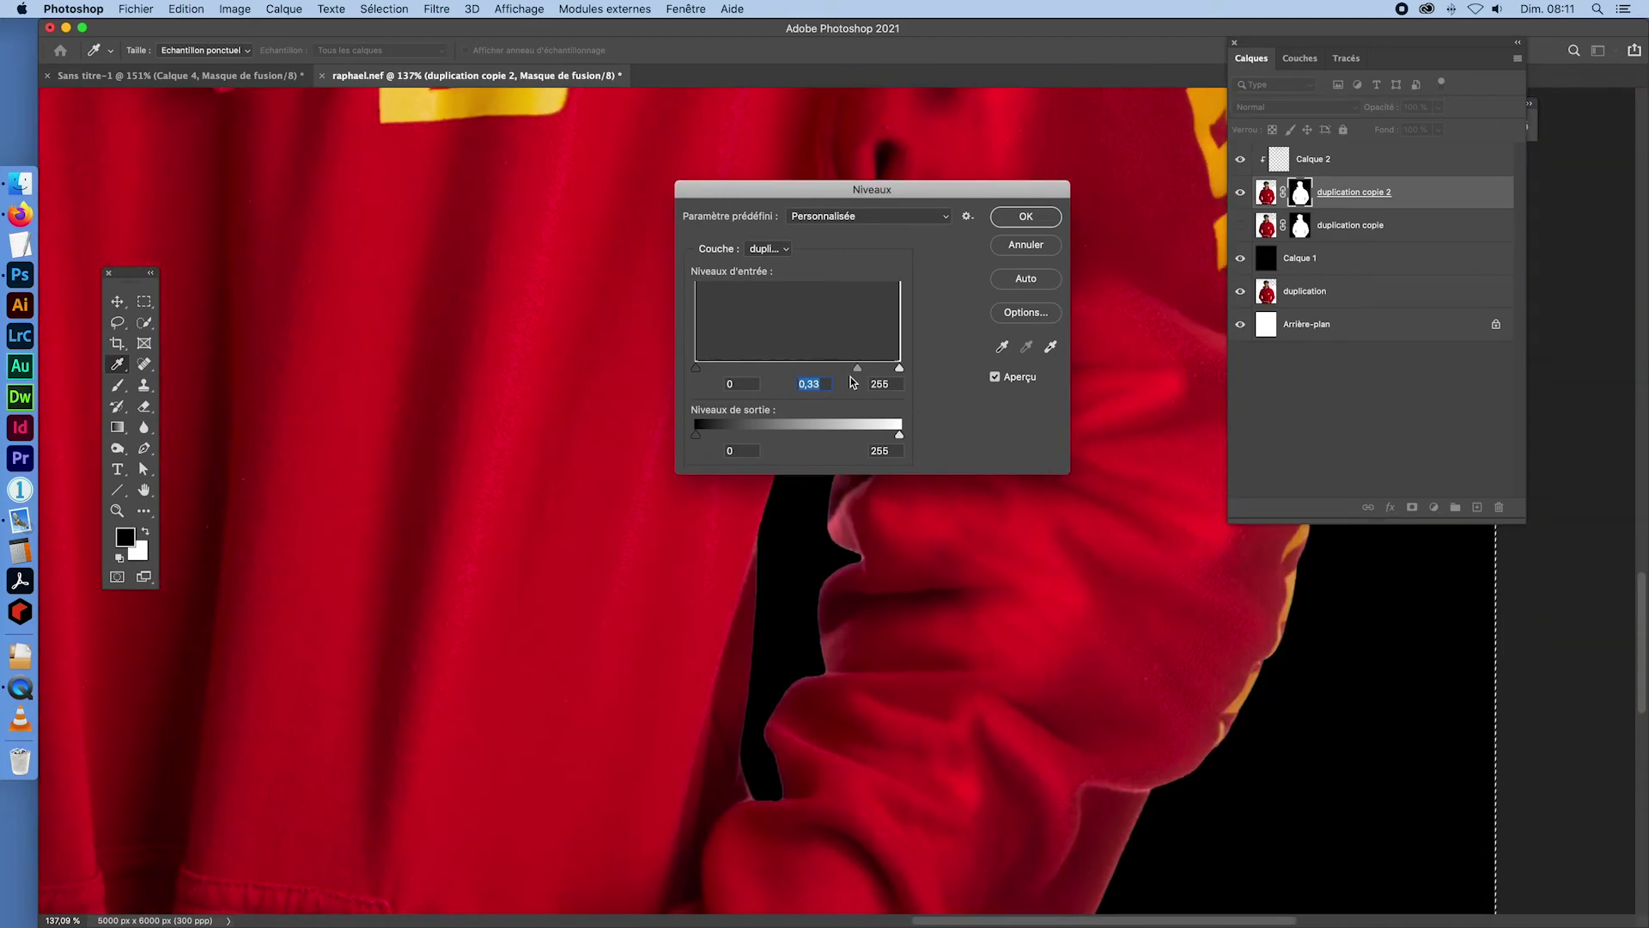
- Adjust the mask's Levels midtone to 0,36, check it along the shoulder and hood, apply it and deselect the body
mouse_move(853, 369)
left_mouse_down()
mouse_move(771, 369)
mouse_move(853, 370)
left_mouse_up()
left_click_drag(1034, 558, 747, 818)
left_click_drag(920, 659, 859, 885)
left_click_drag(554, 345, 681, 750)
left_click_drag(476, 259, 578, 619)
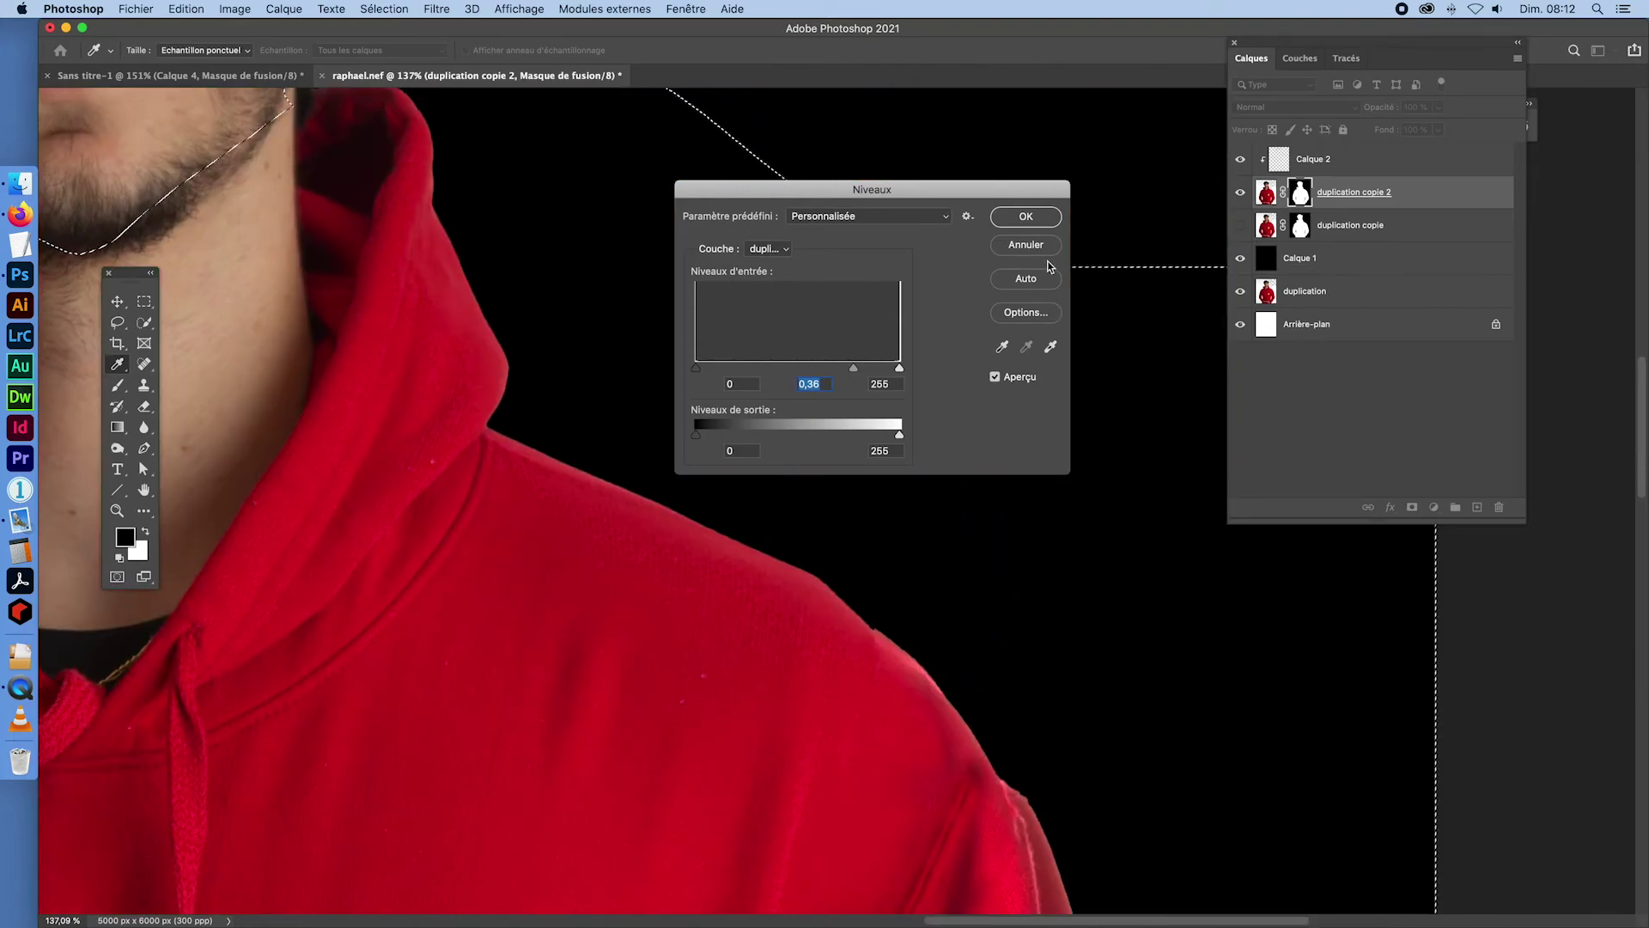
left_click(1027, 216)
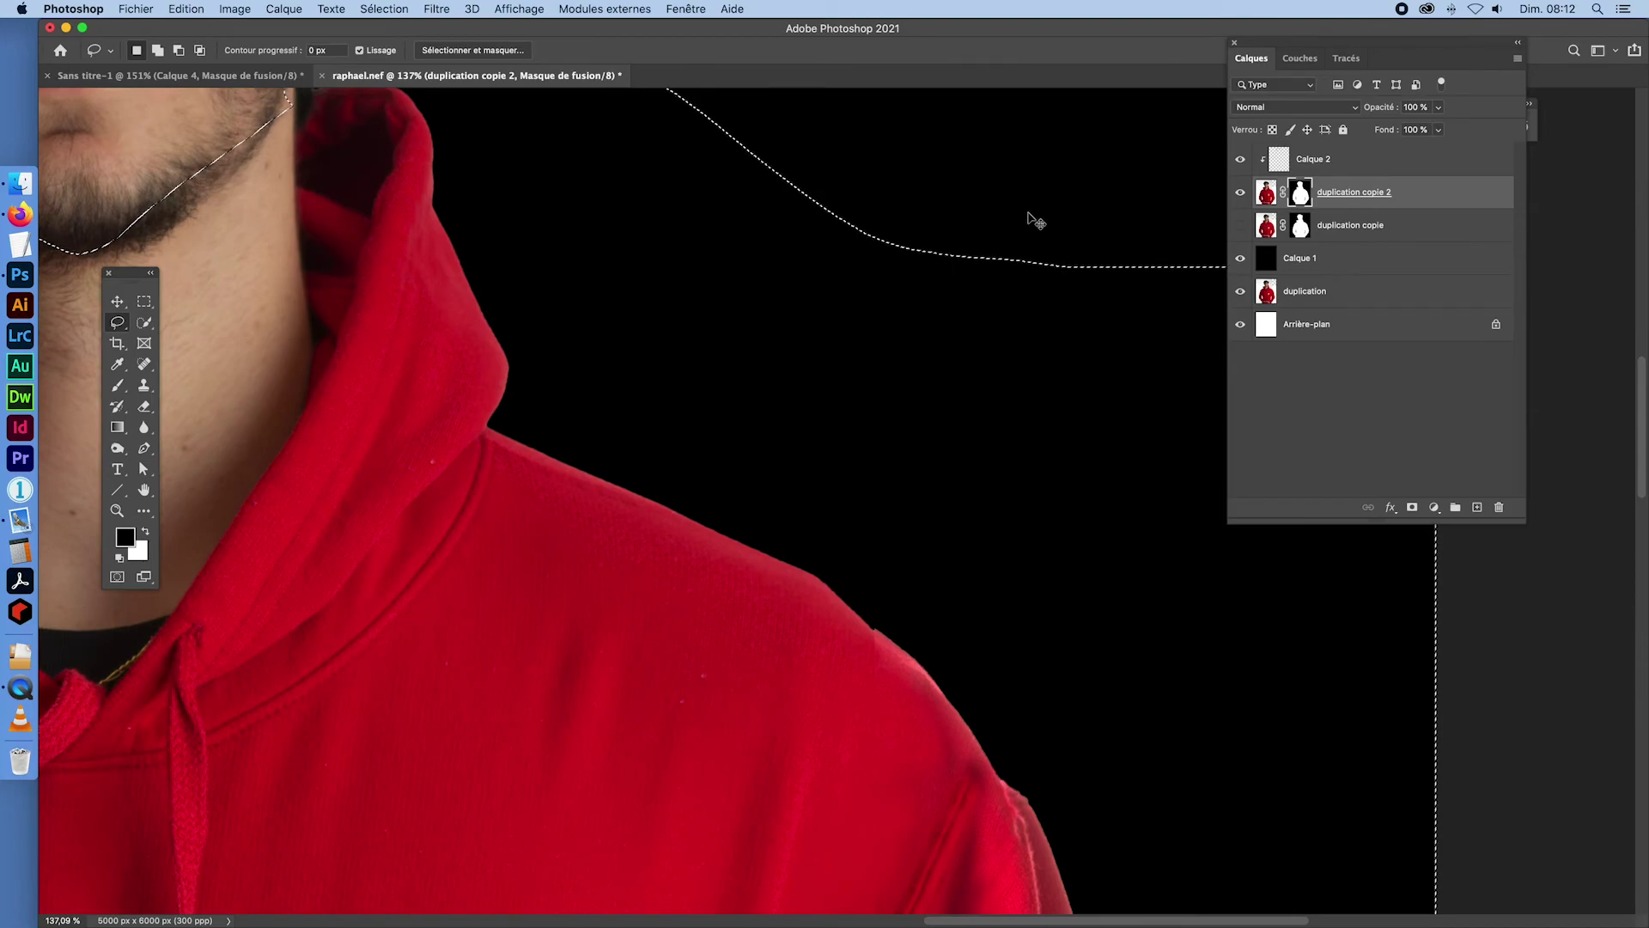
key("super+0")
key("super+d")
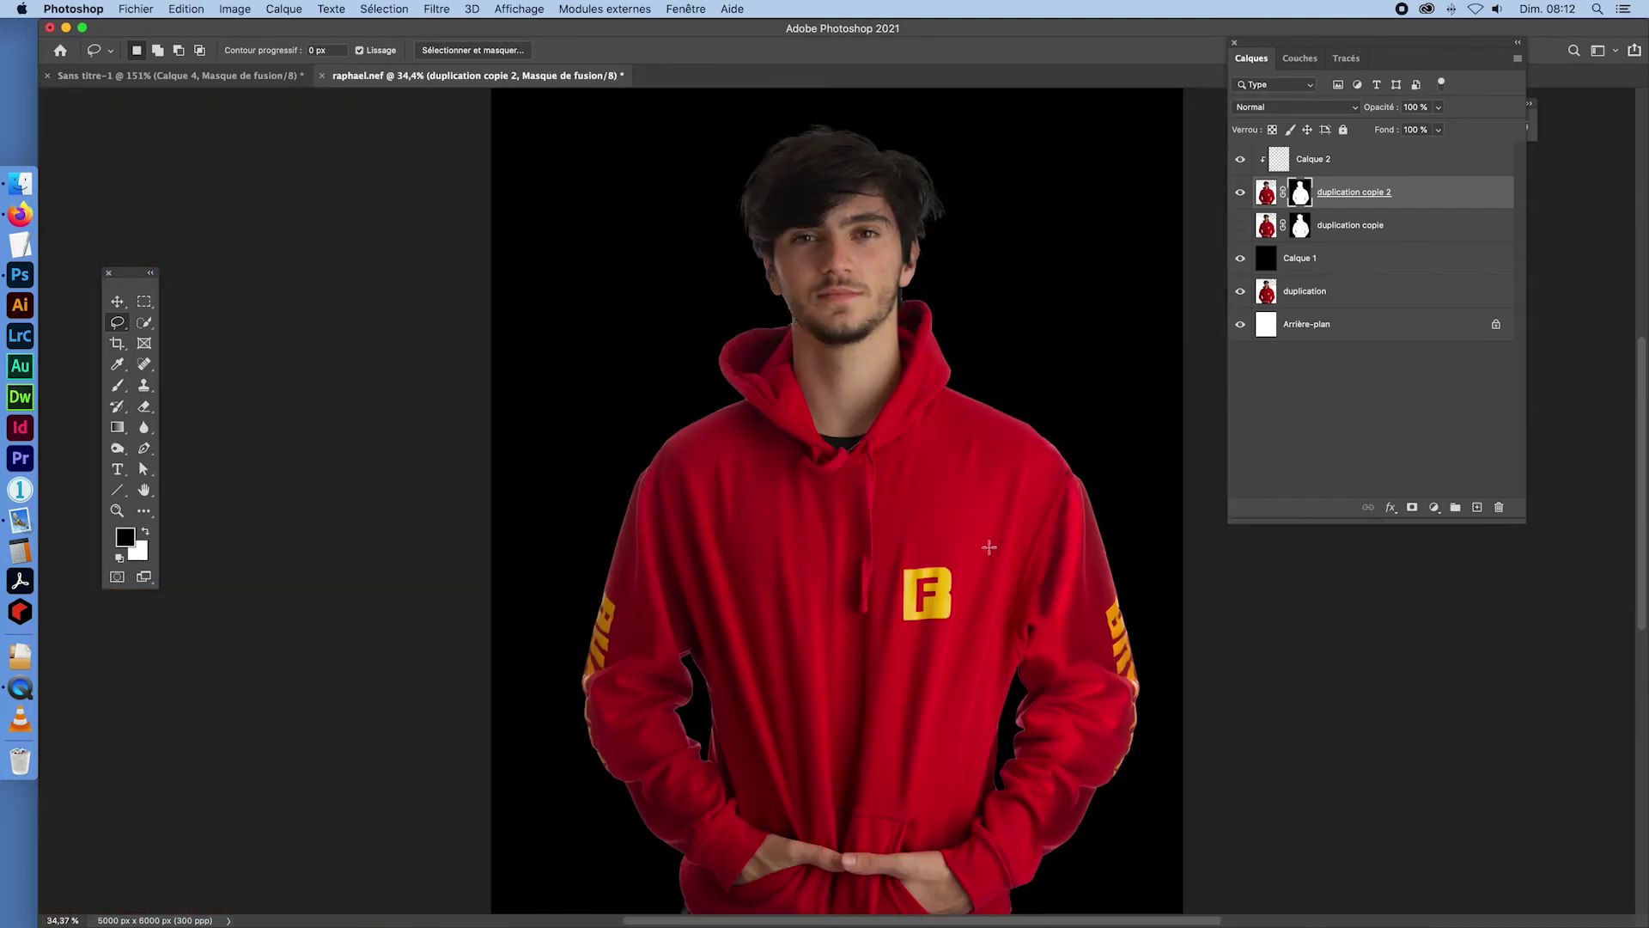
- Examine the cutout's edges against black around both gaps between the sleeves and the torso
key("super+space")
left_click_drag(701, 696, 776, 700)
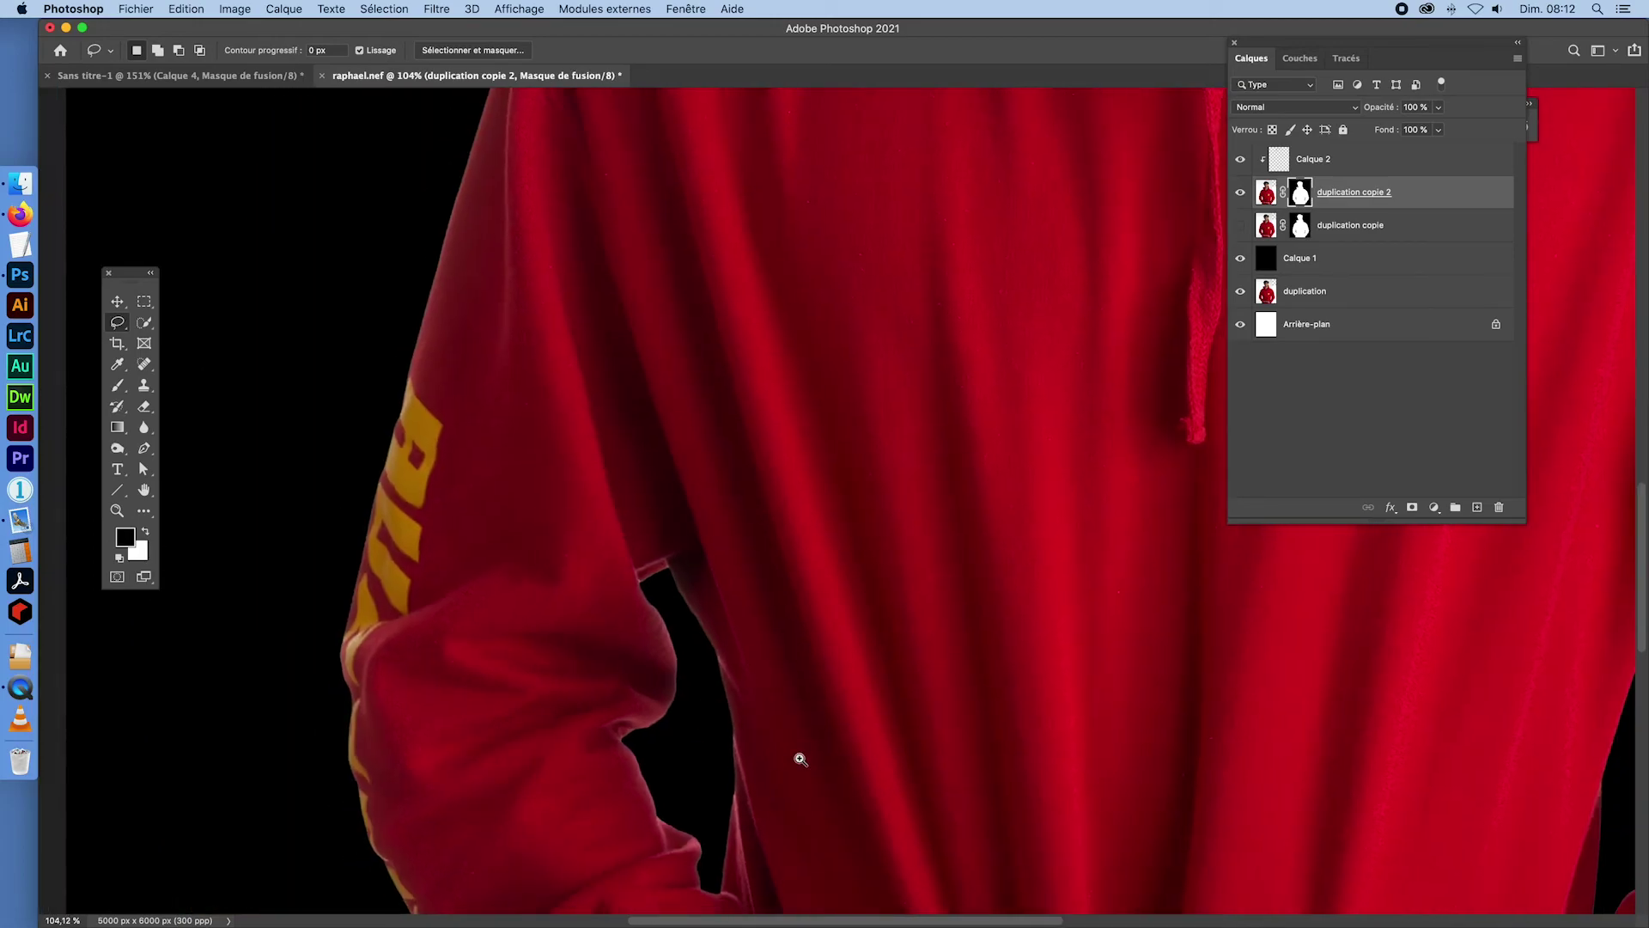
left_click_drag(1331, 761, 831, 404)
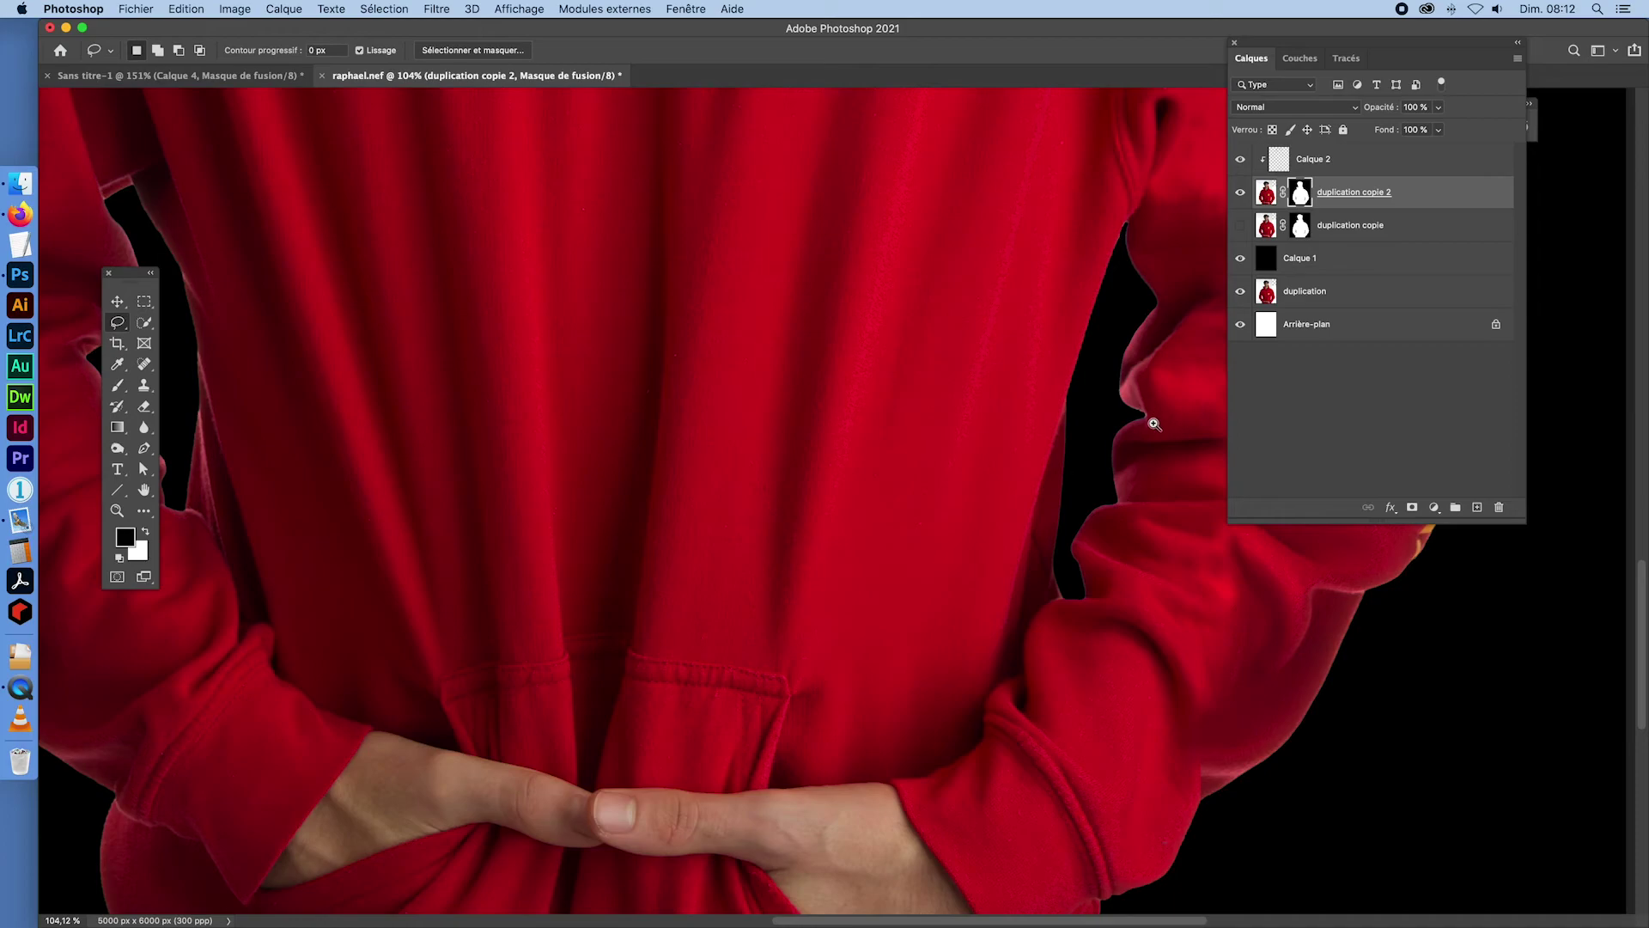
left_click_drag(1153, 424, 1245, 557)
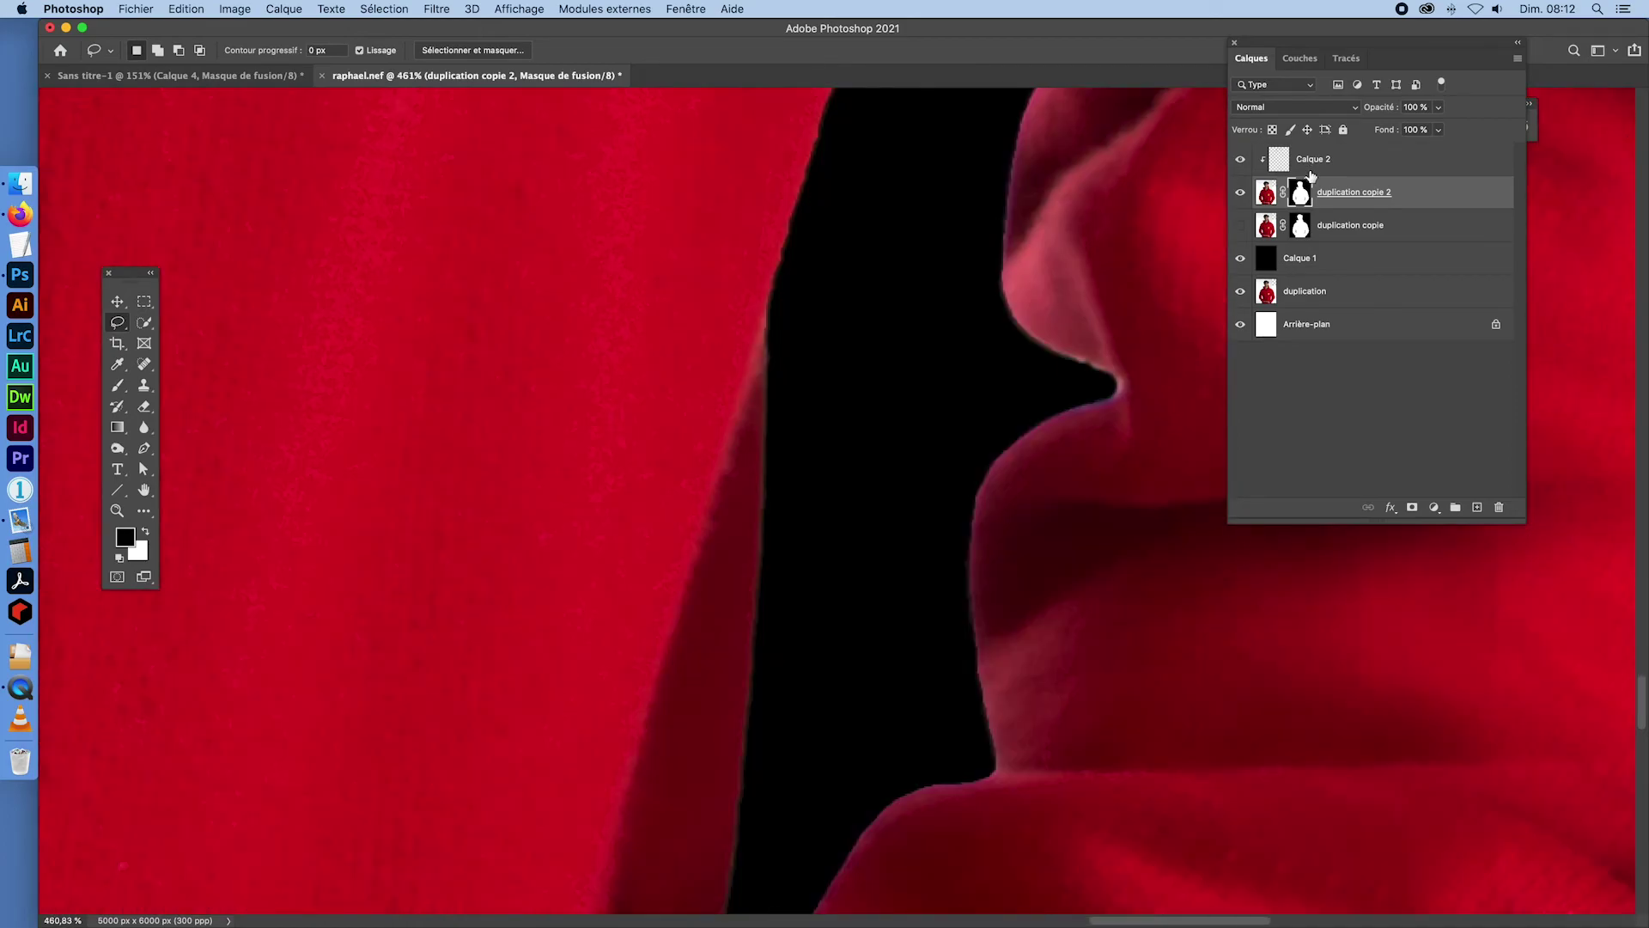
left_click(119, 386)
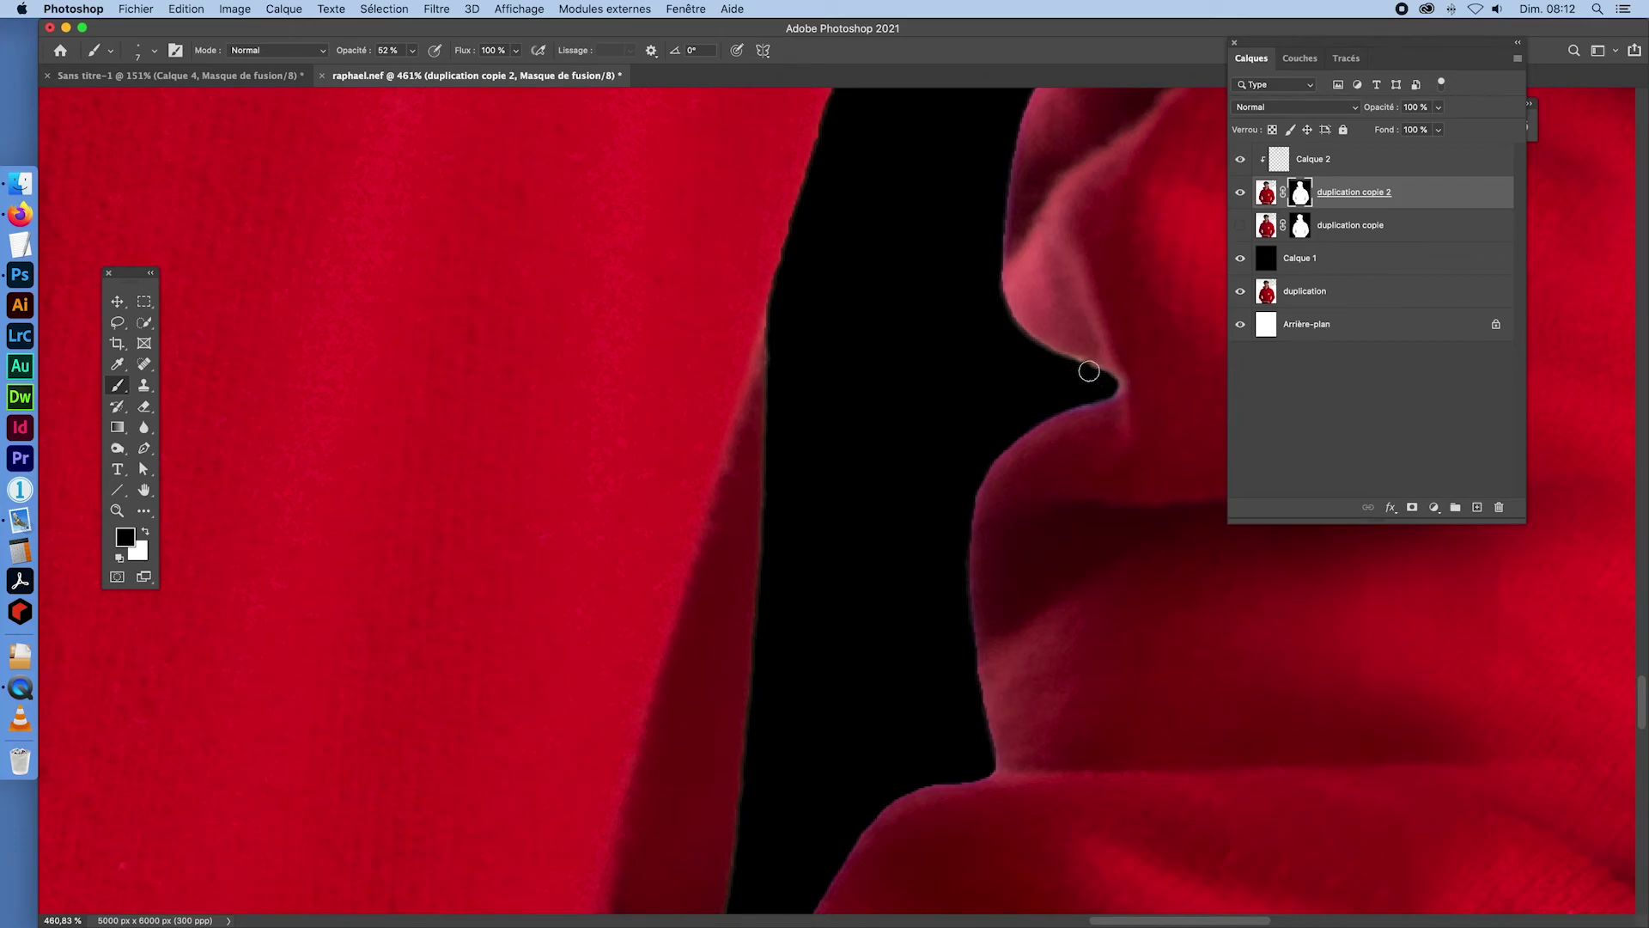
left_click_drag(956, 223, 754, 760)
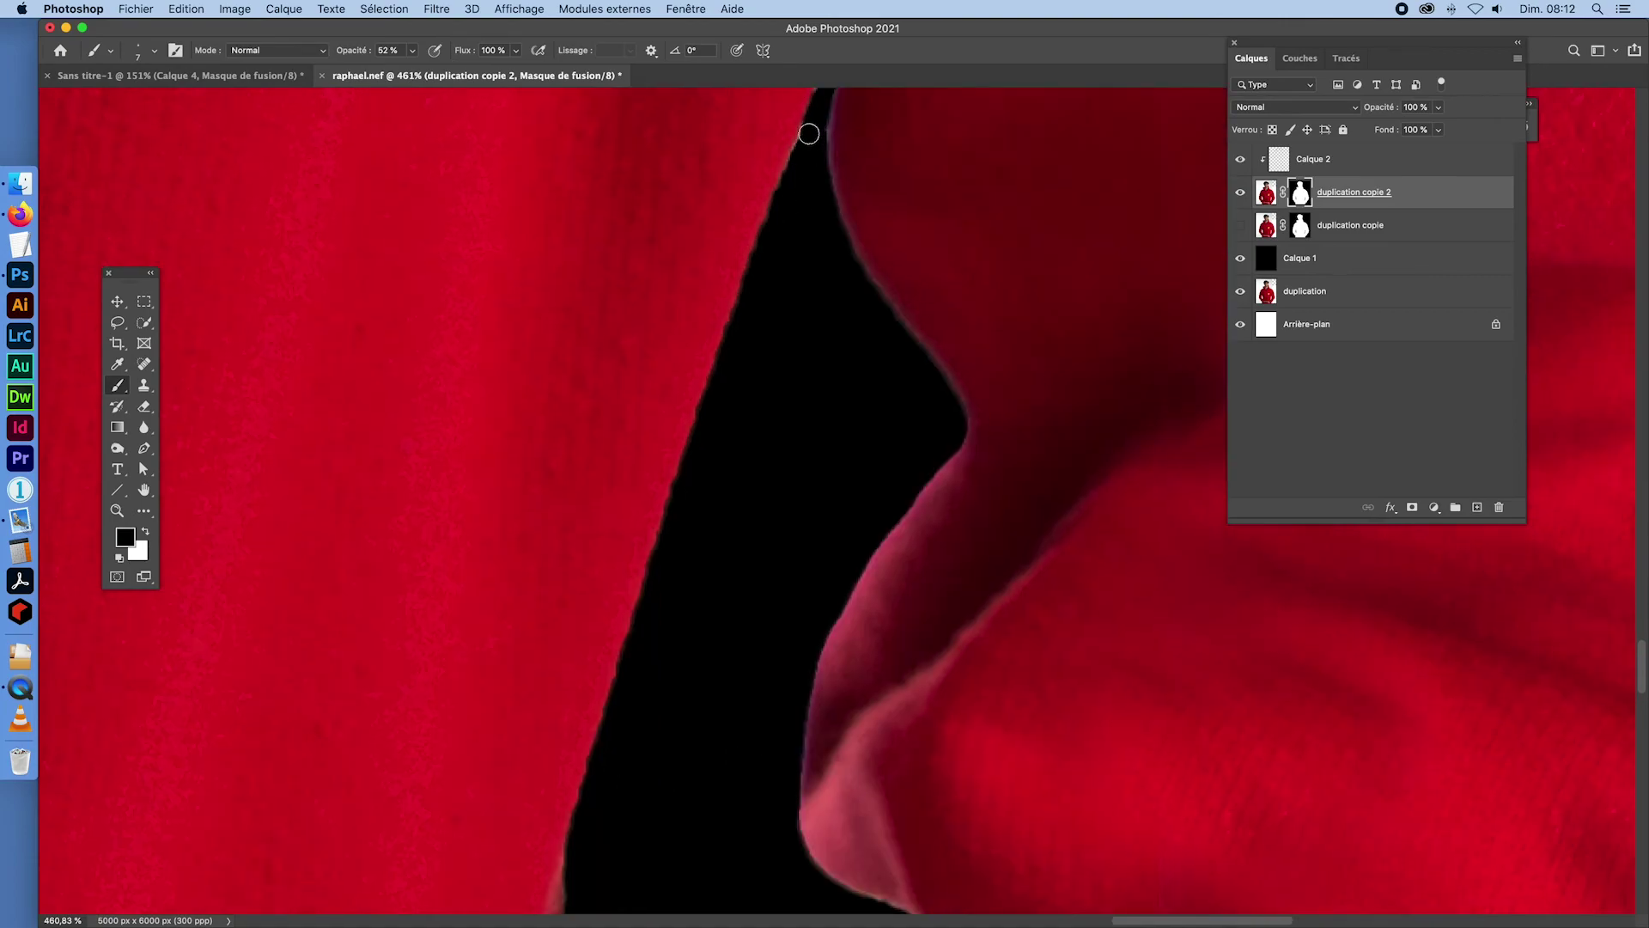
left_click_drag(1027, 346, 857, 622)
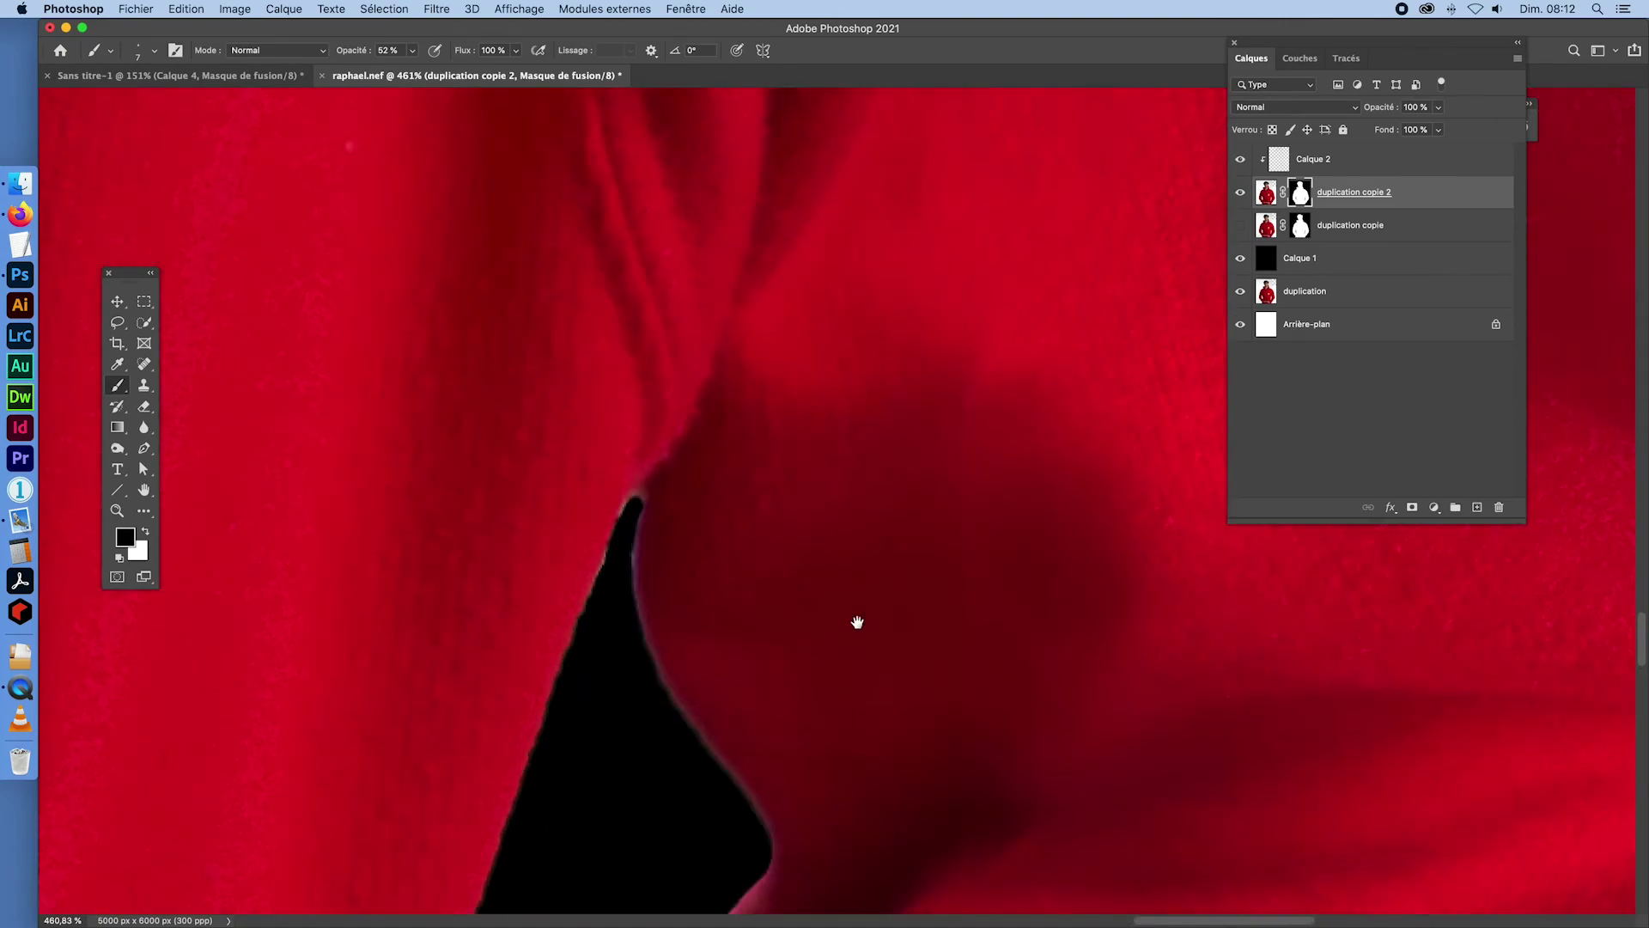
key("super+0")
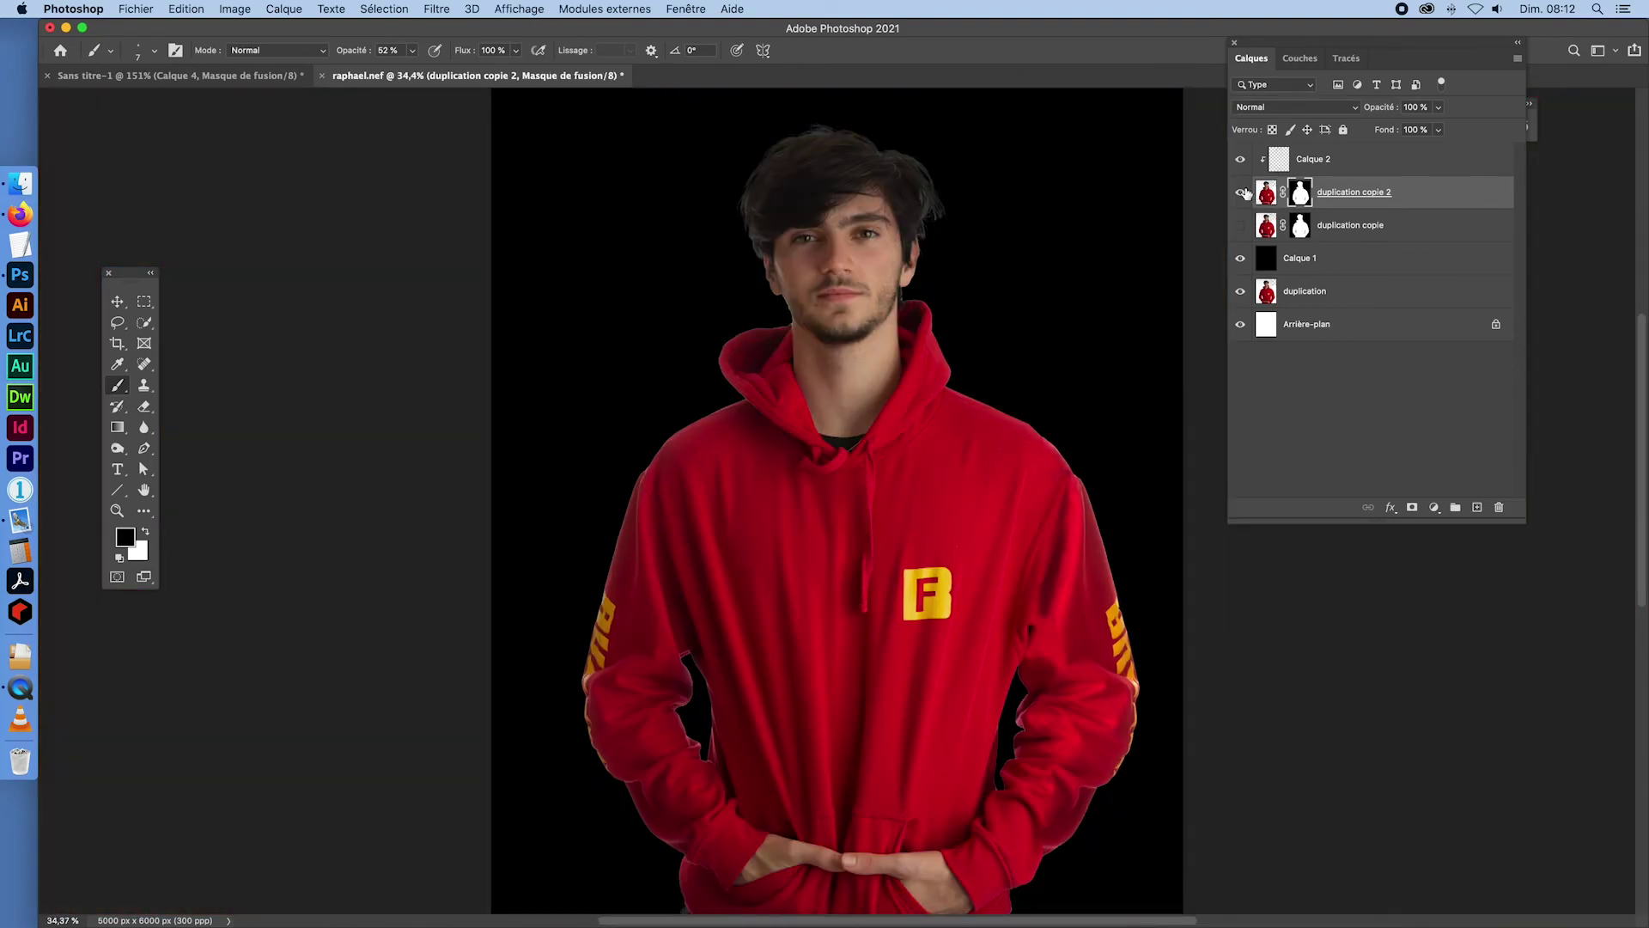
- Delete the hidden duplication copie layer and show duplication copie 2 again
left_click(1264, 228)
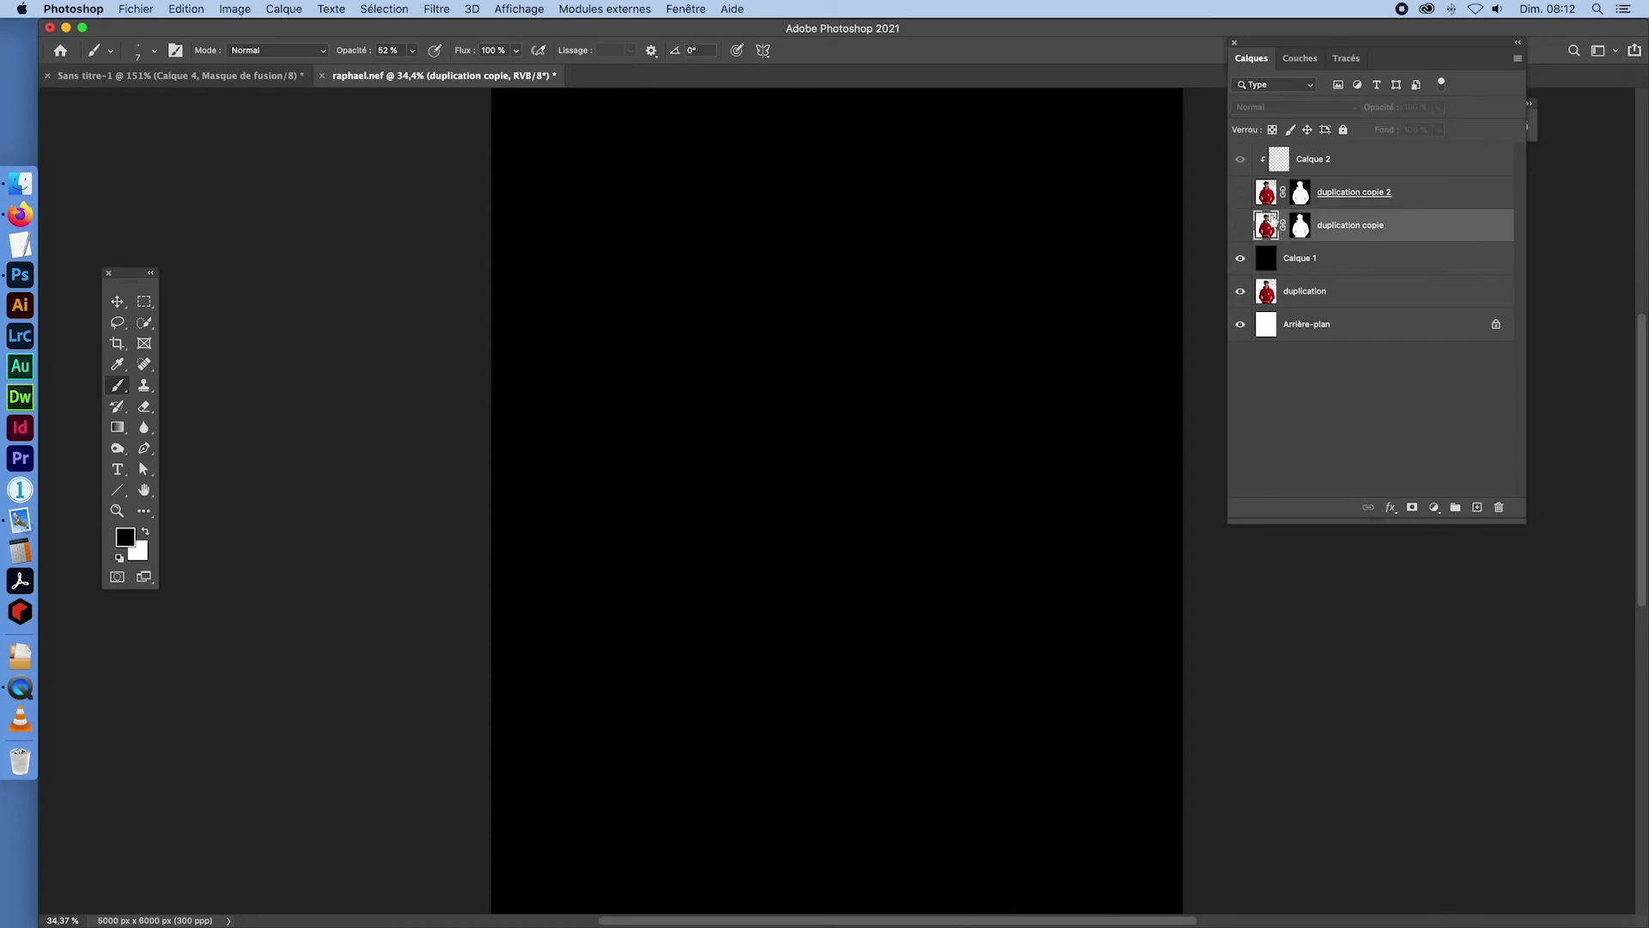
left_click_drag(1273, 222, 1500, 508)
left_click(1241, 194)
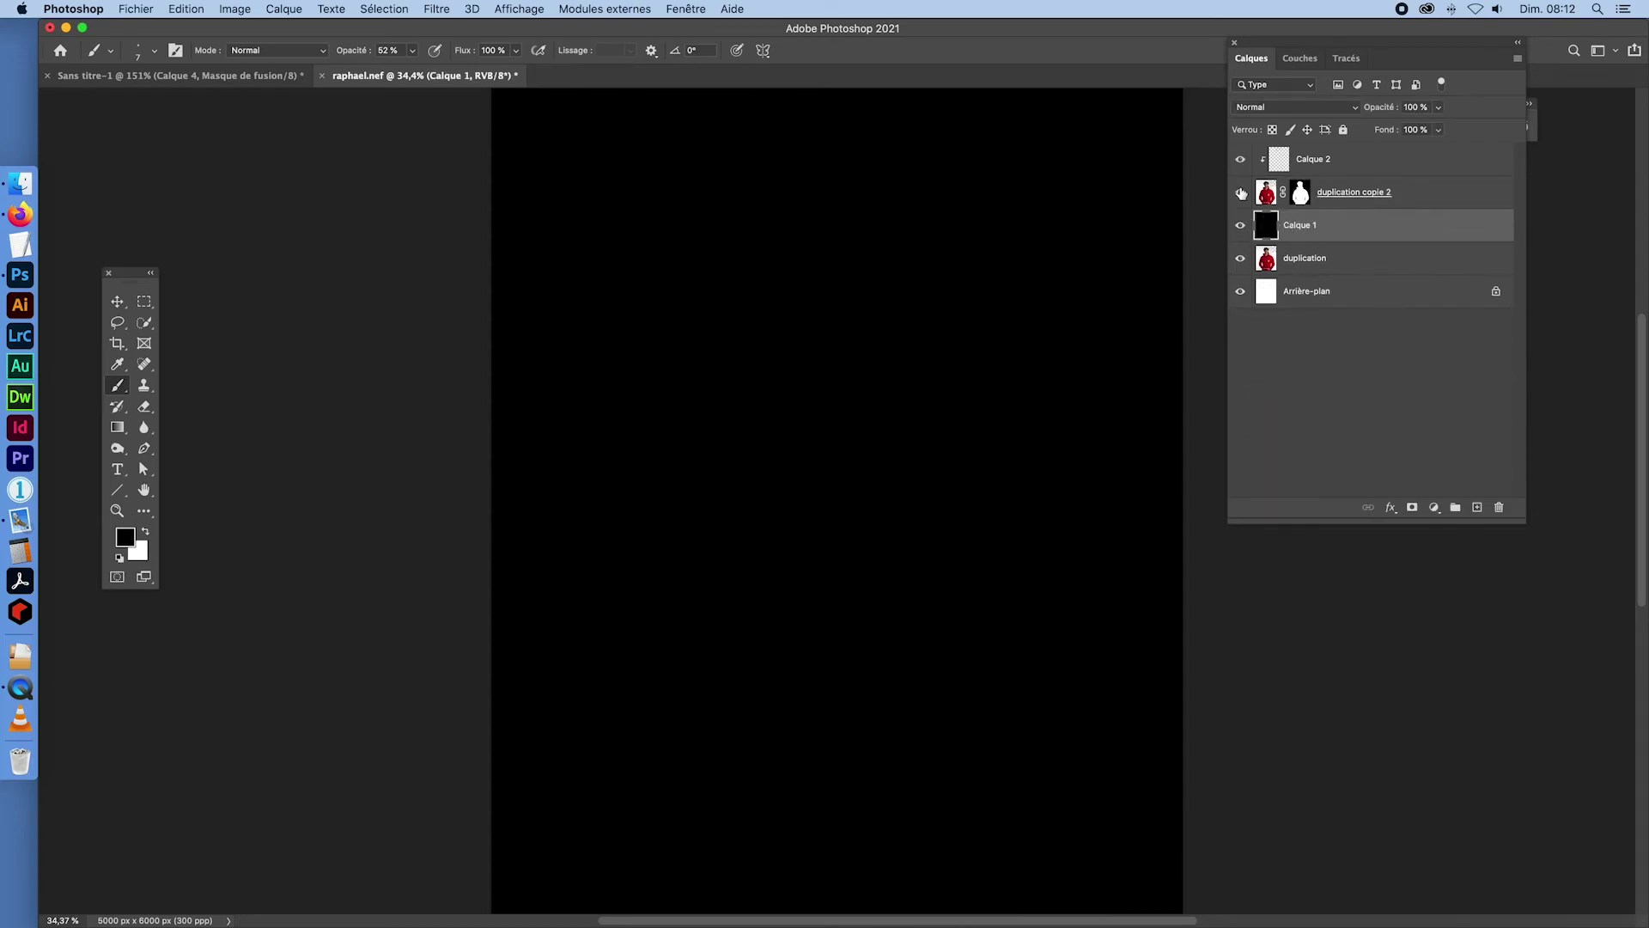
- Compare the portrait with and without the clipped Calque 2 layer
left_click(1239, 161)
left_click(1239, 161)
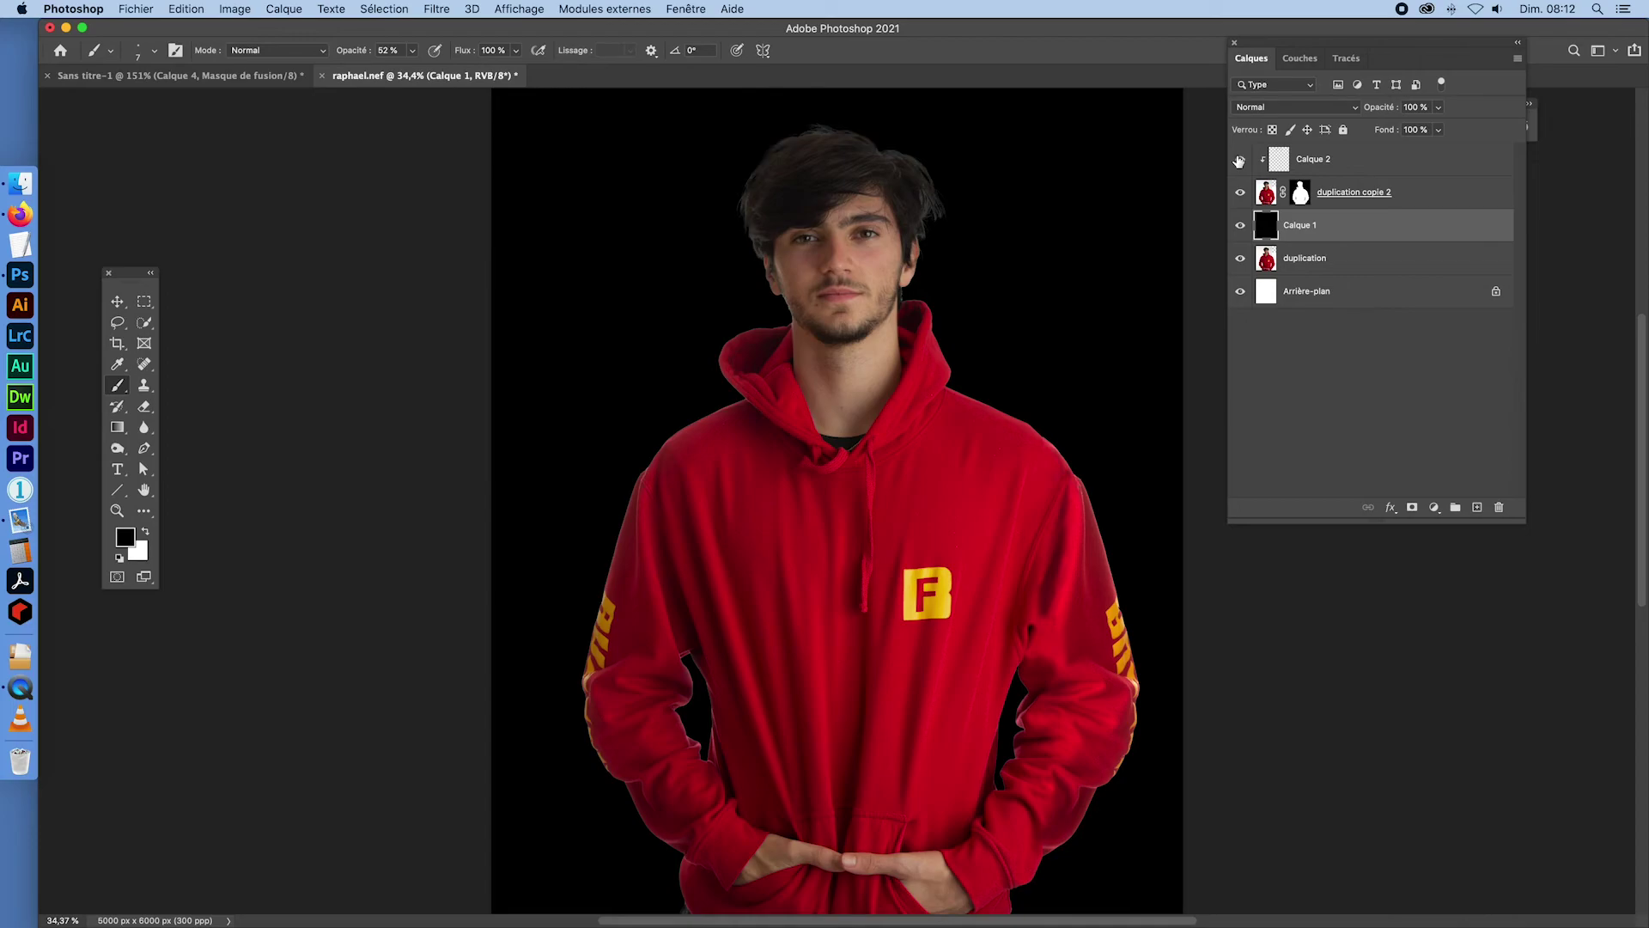
left_click(1244, 161)
left_click(1242, 161)
left_click(1243, 161)
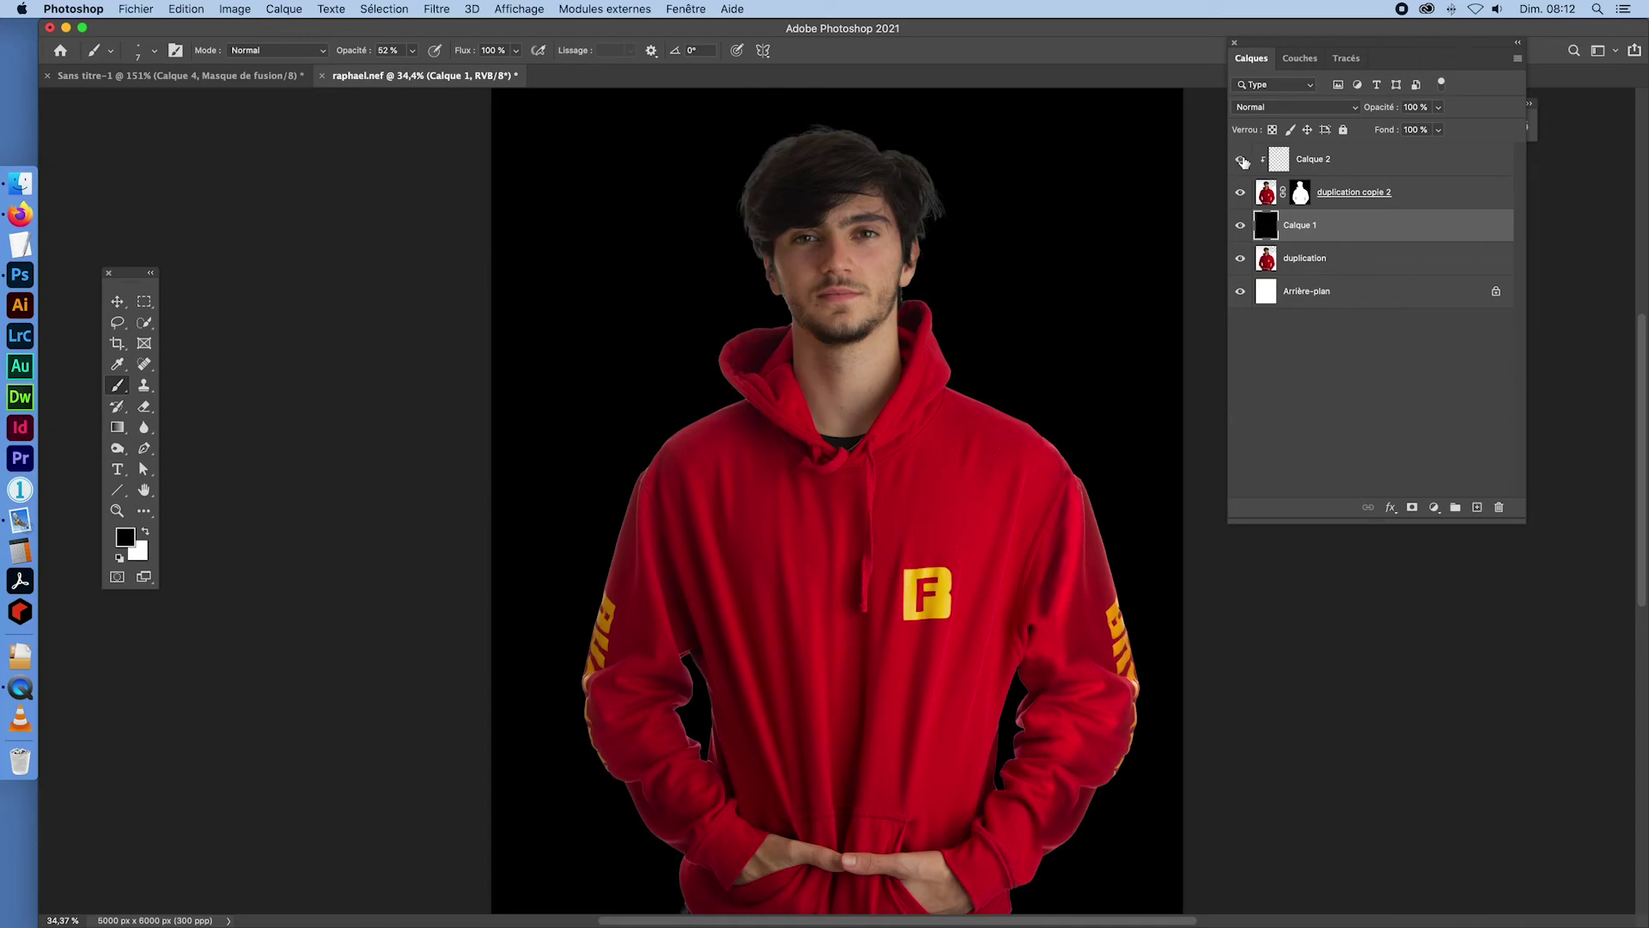
left_click(1243, 160)
left_click(1243, 161)
left_click(1243, 161)
left_click(1280, 160)
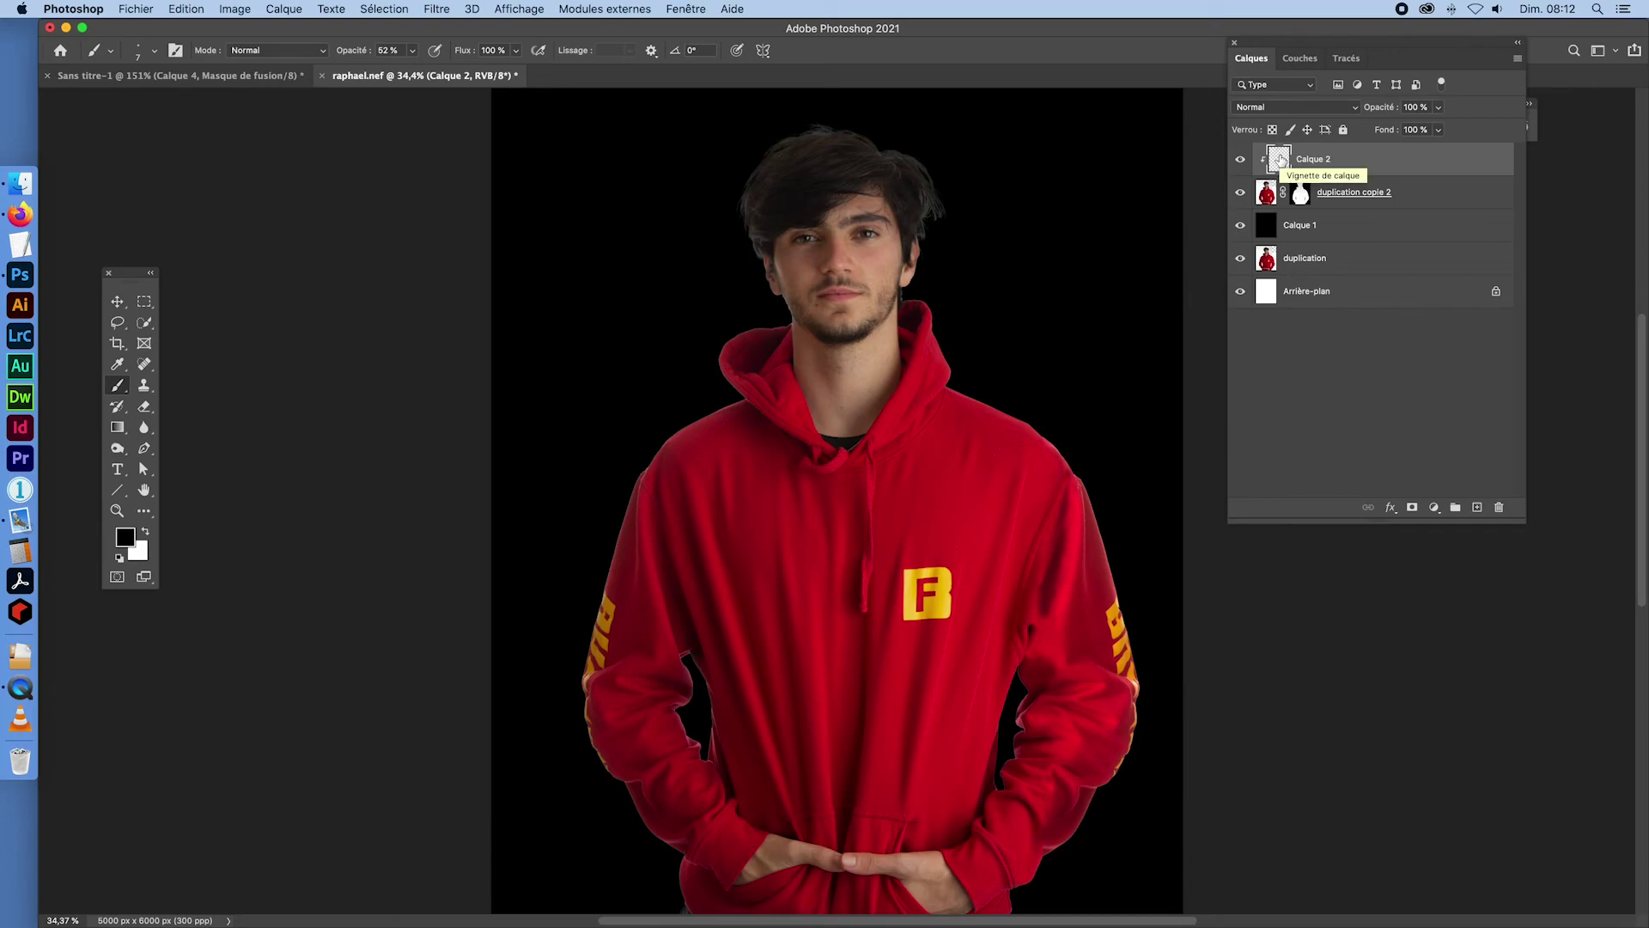
- Duplicate the duplication copie 2 layer, then rename the original as détourage final and hide it
left_click(1268, 194)
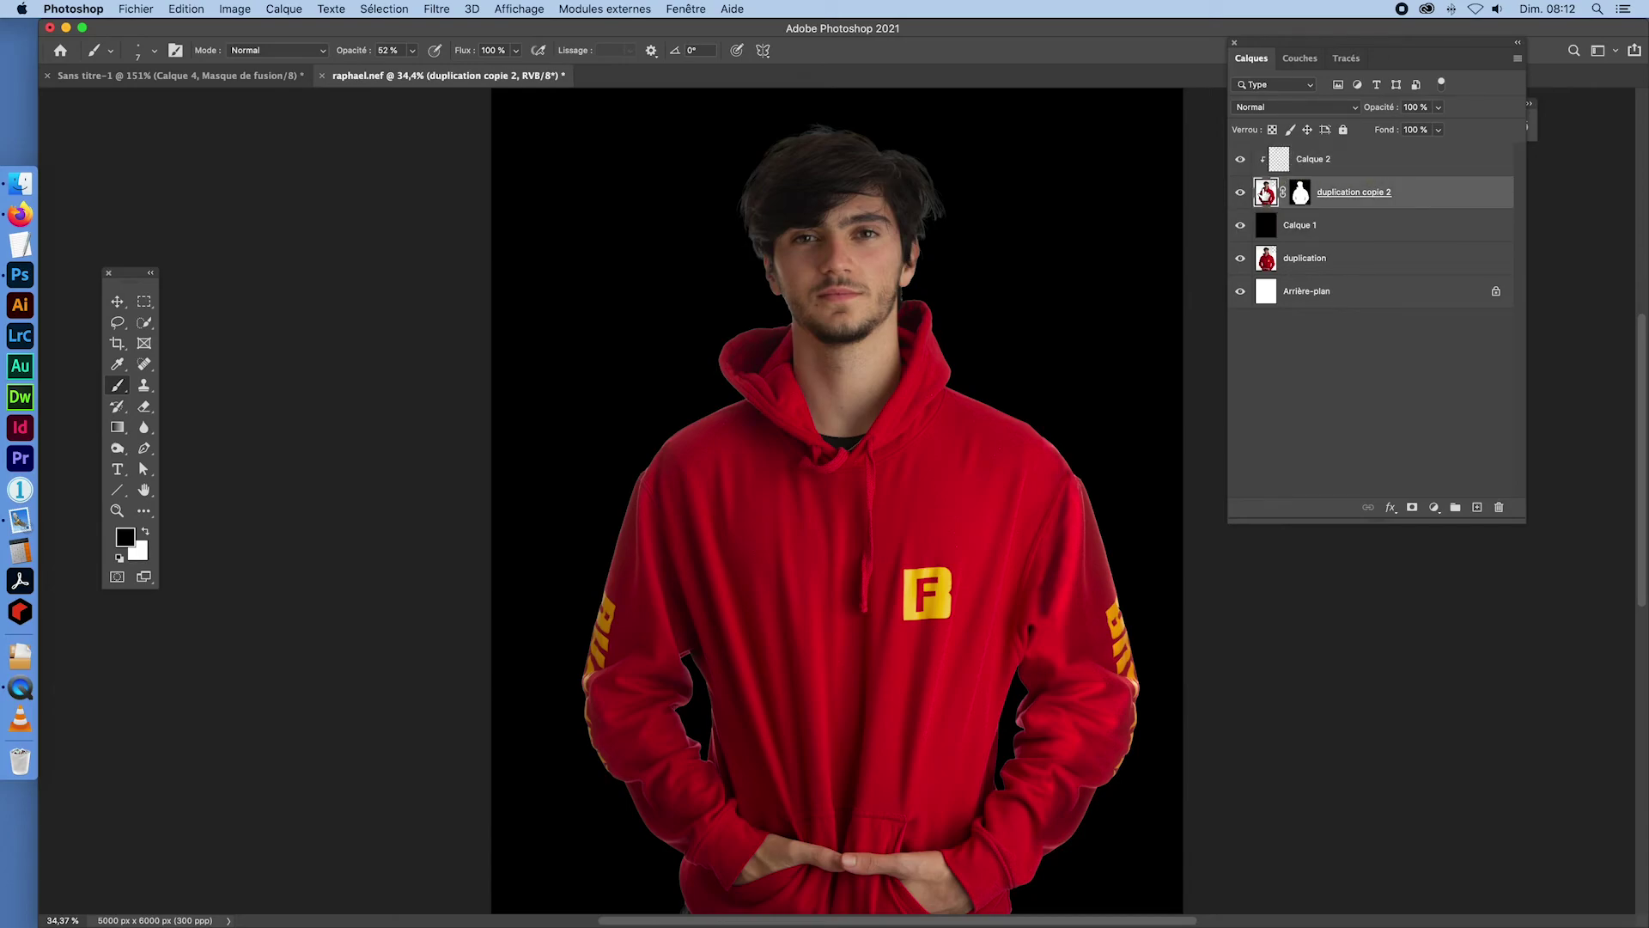
key("super+j")
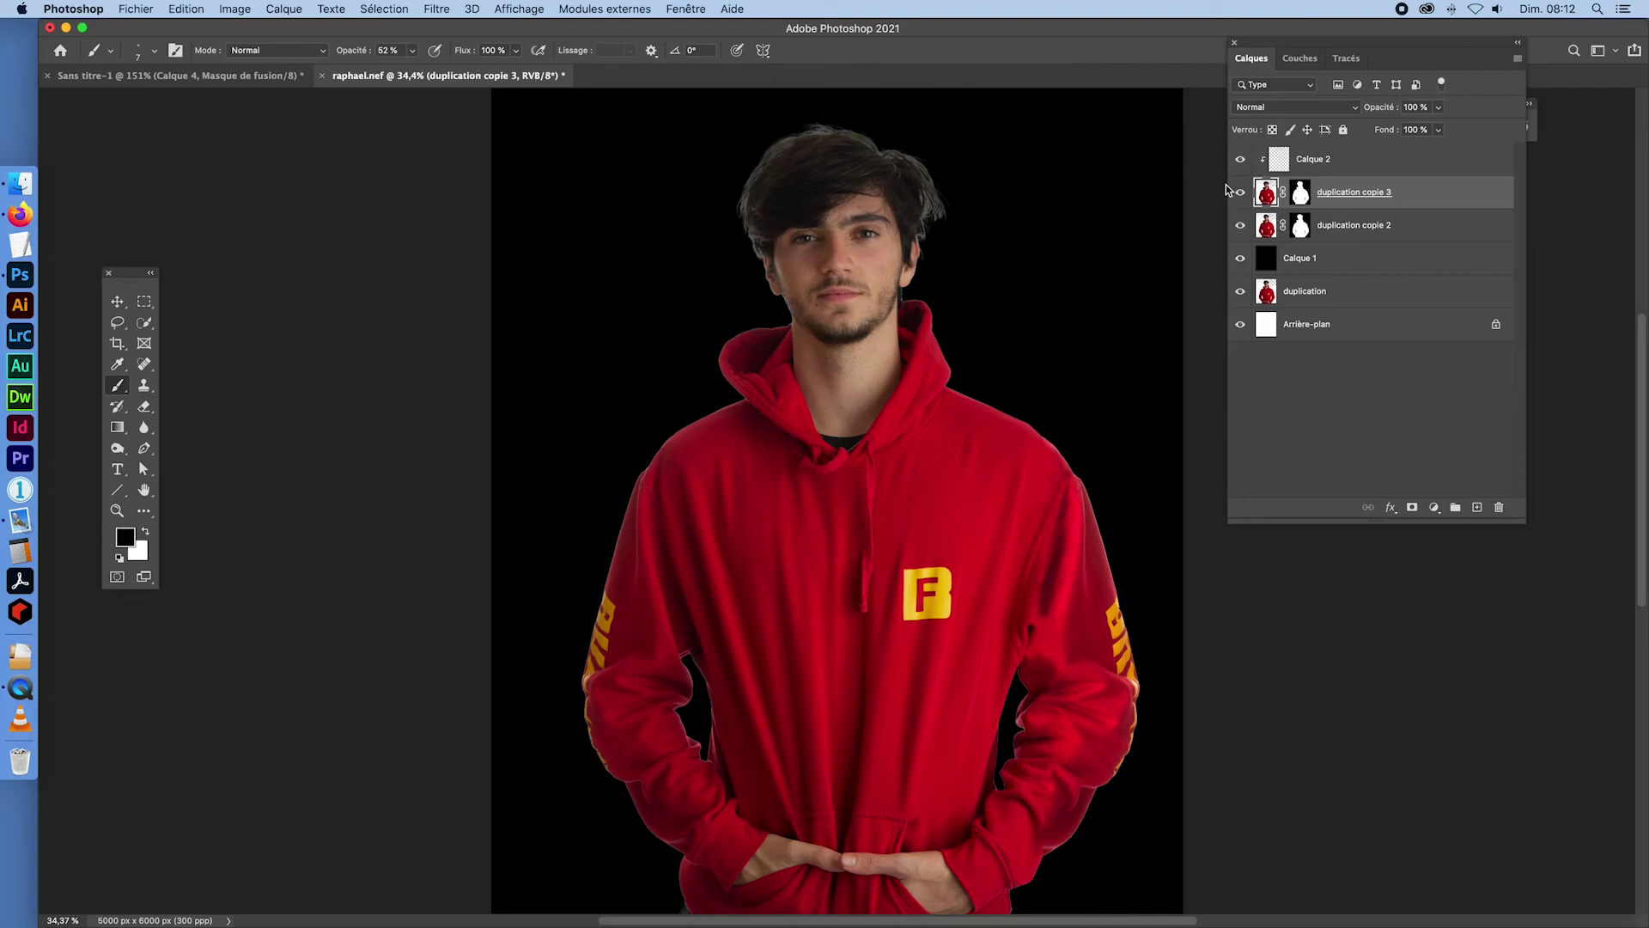
left_click(1363, 225)
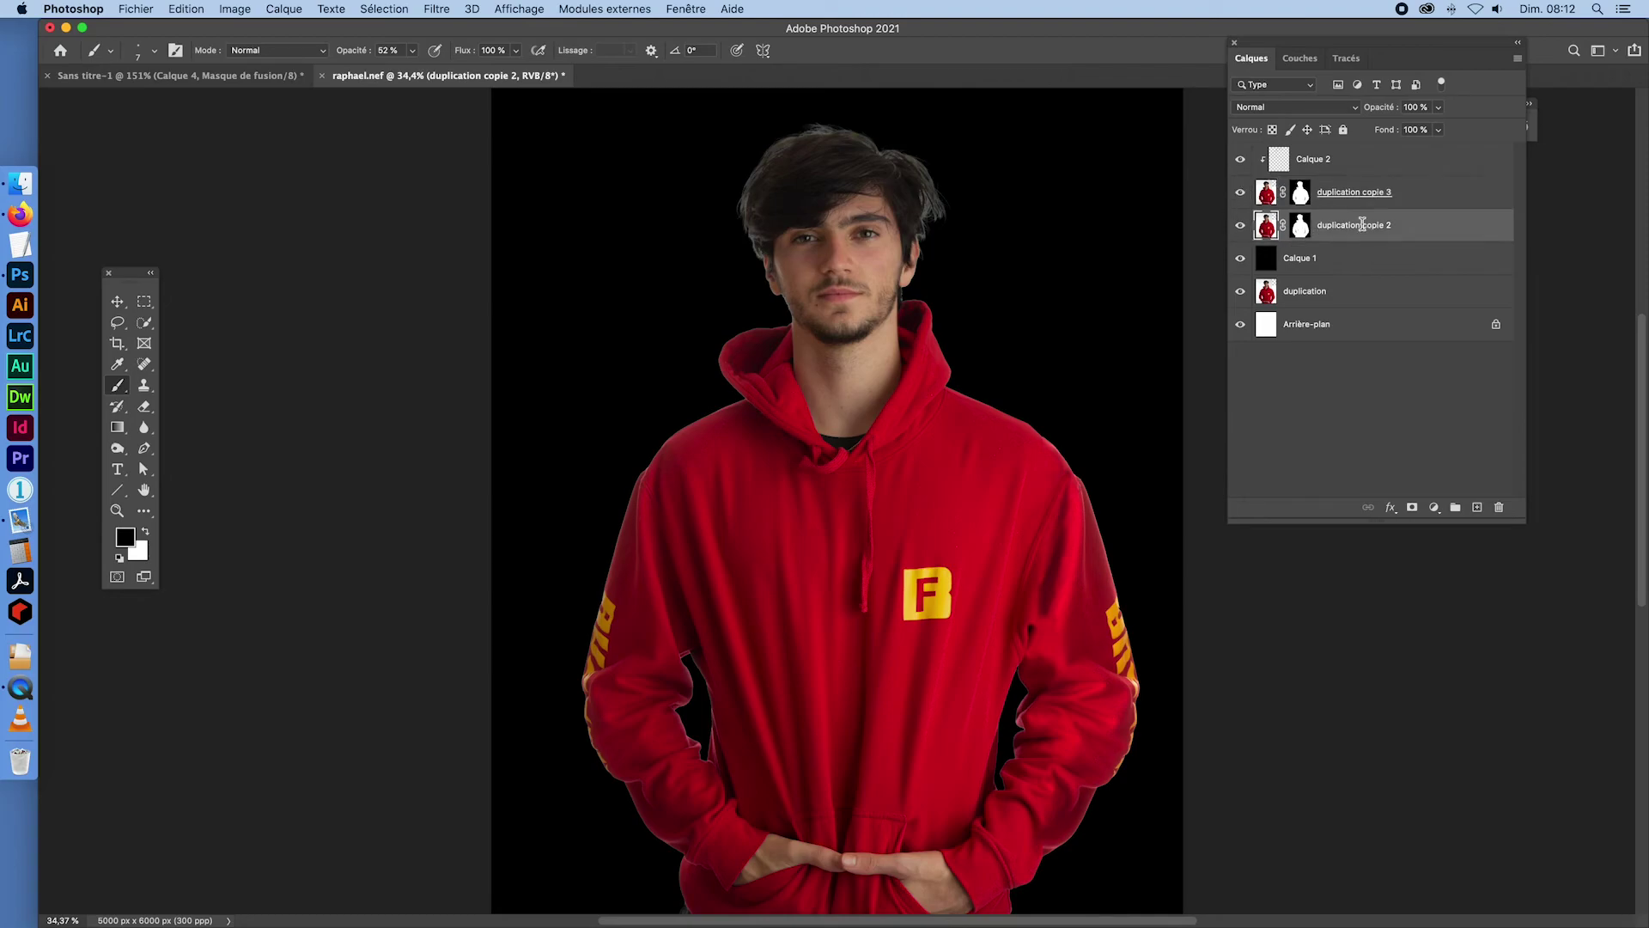
type("détourage final")
left_click(1241, 228)
- Merge the duplication copie 3 layer and the clipped Calque 2 layer into a single layer
left_click(1271, 193)
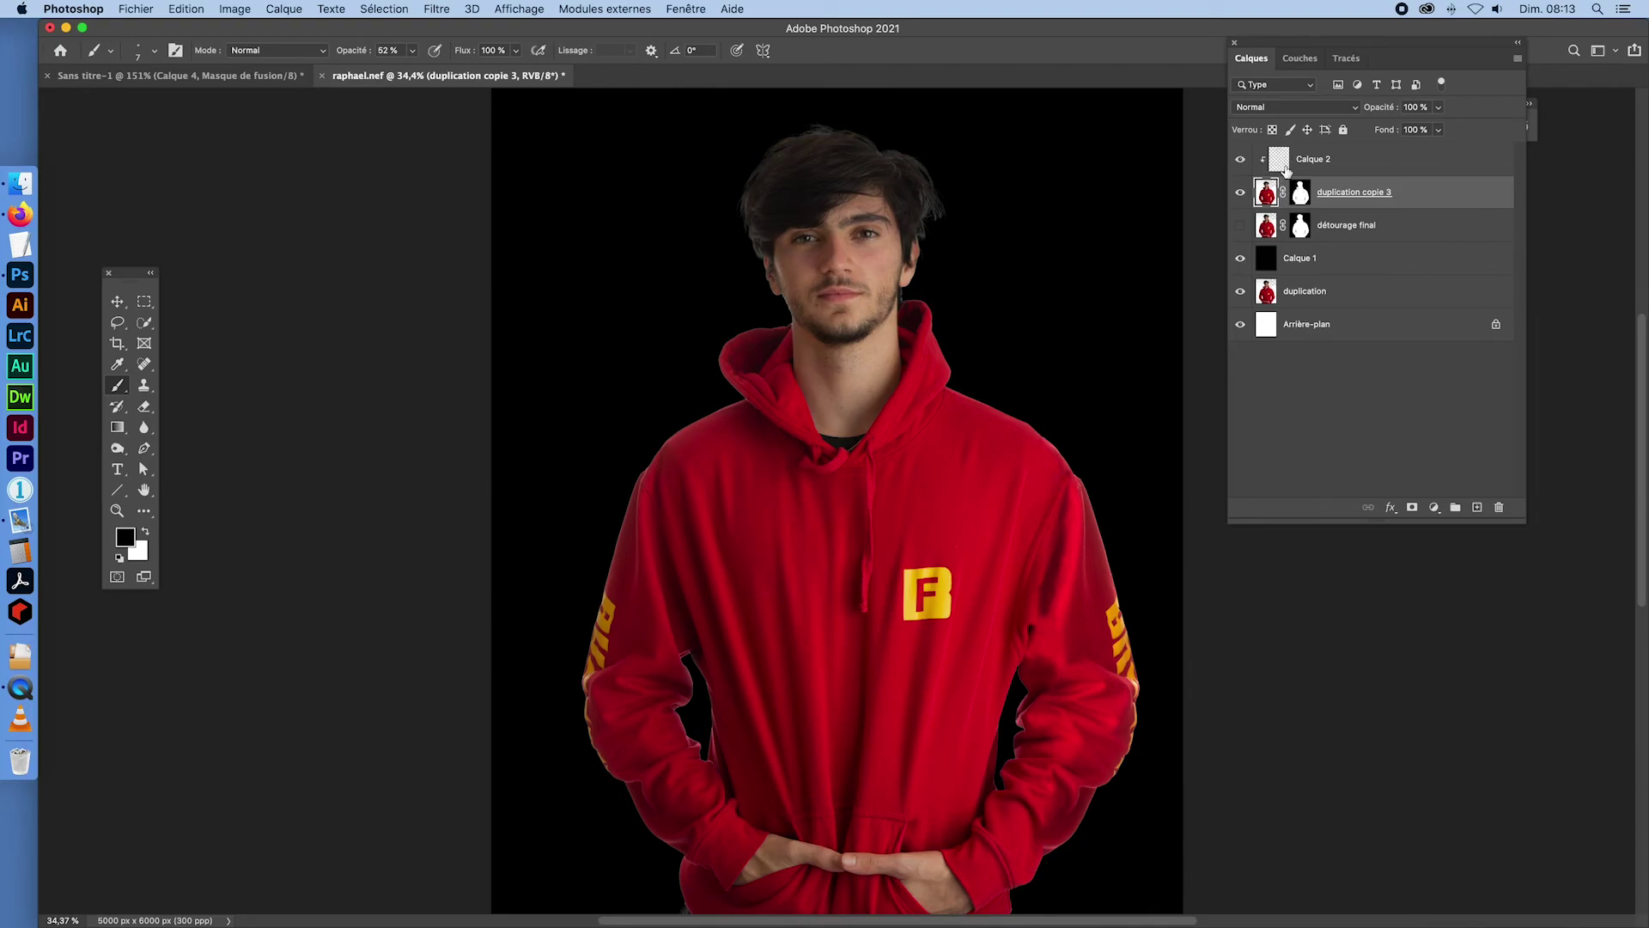
left_click(1280, 161, "shift")
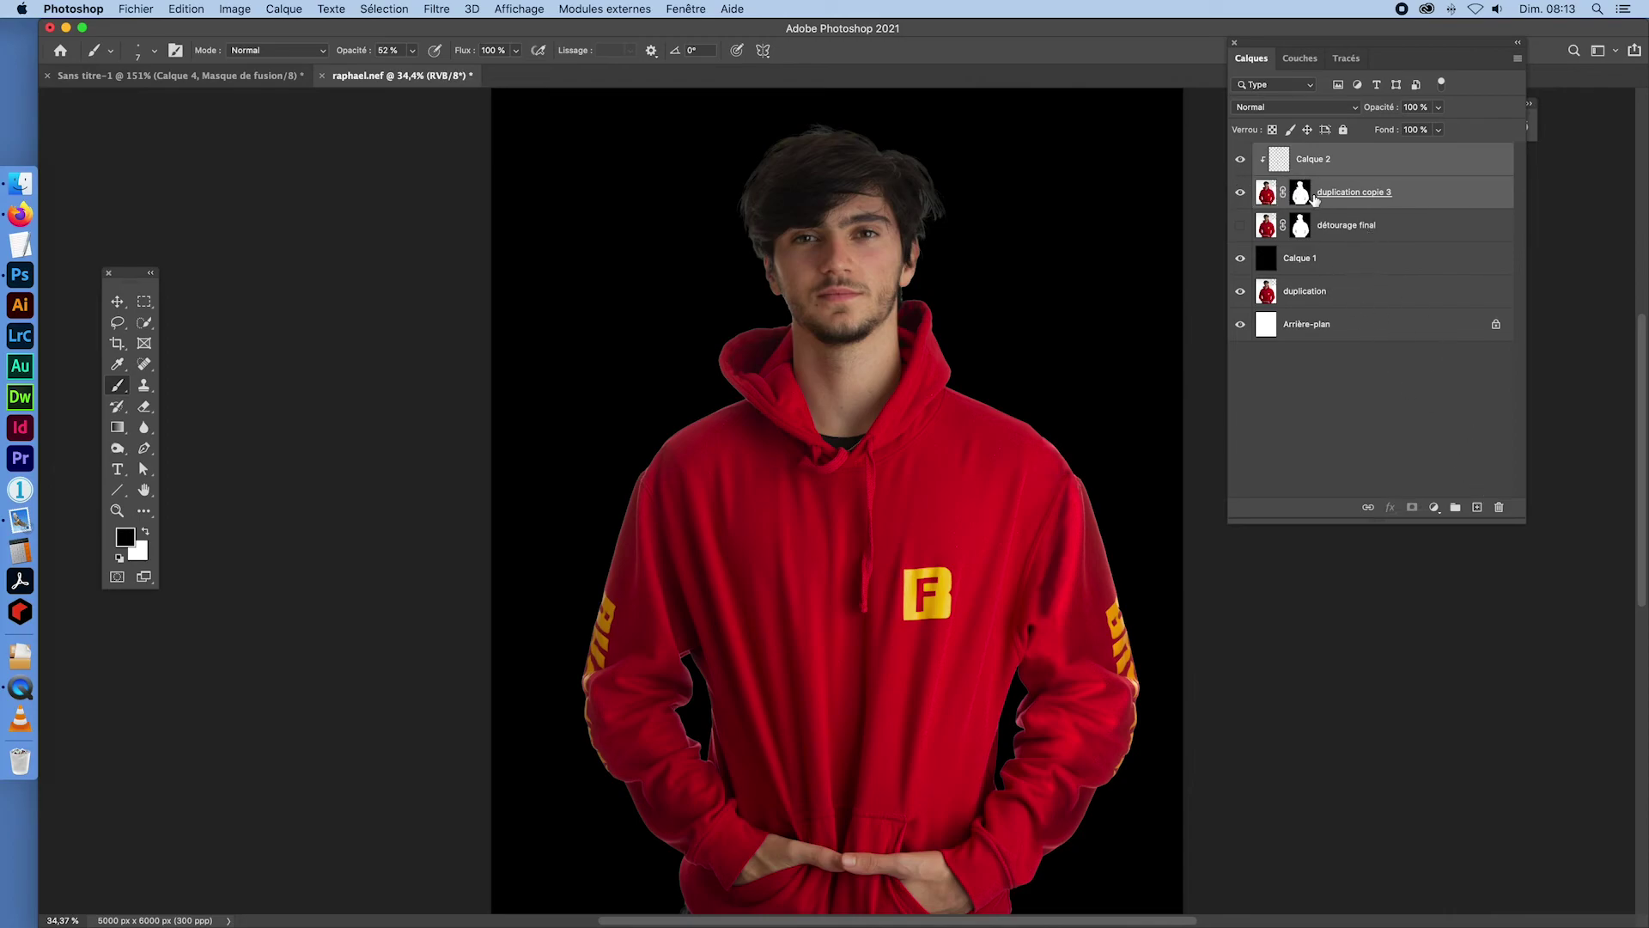
key("super+e")
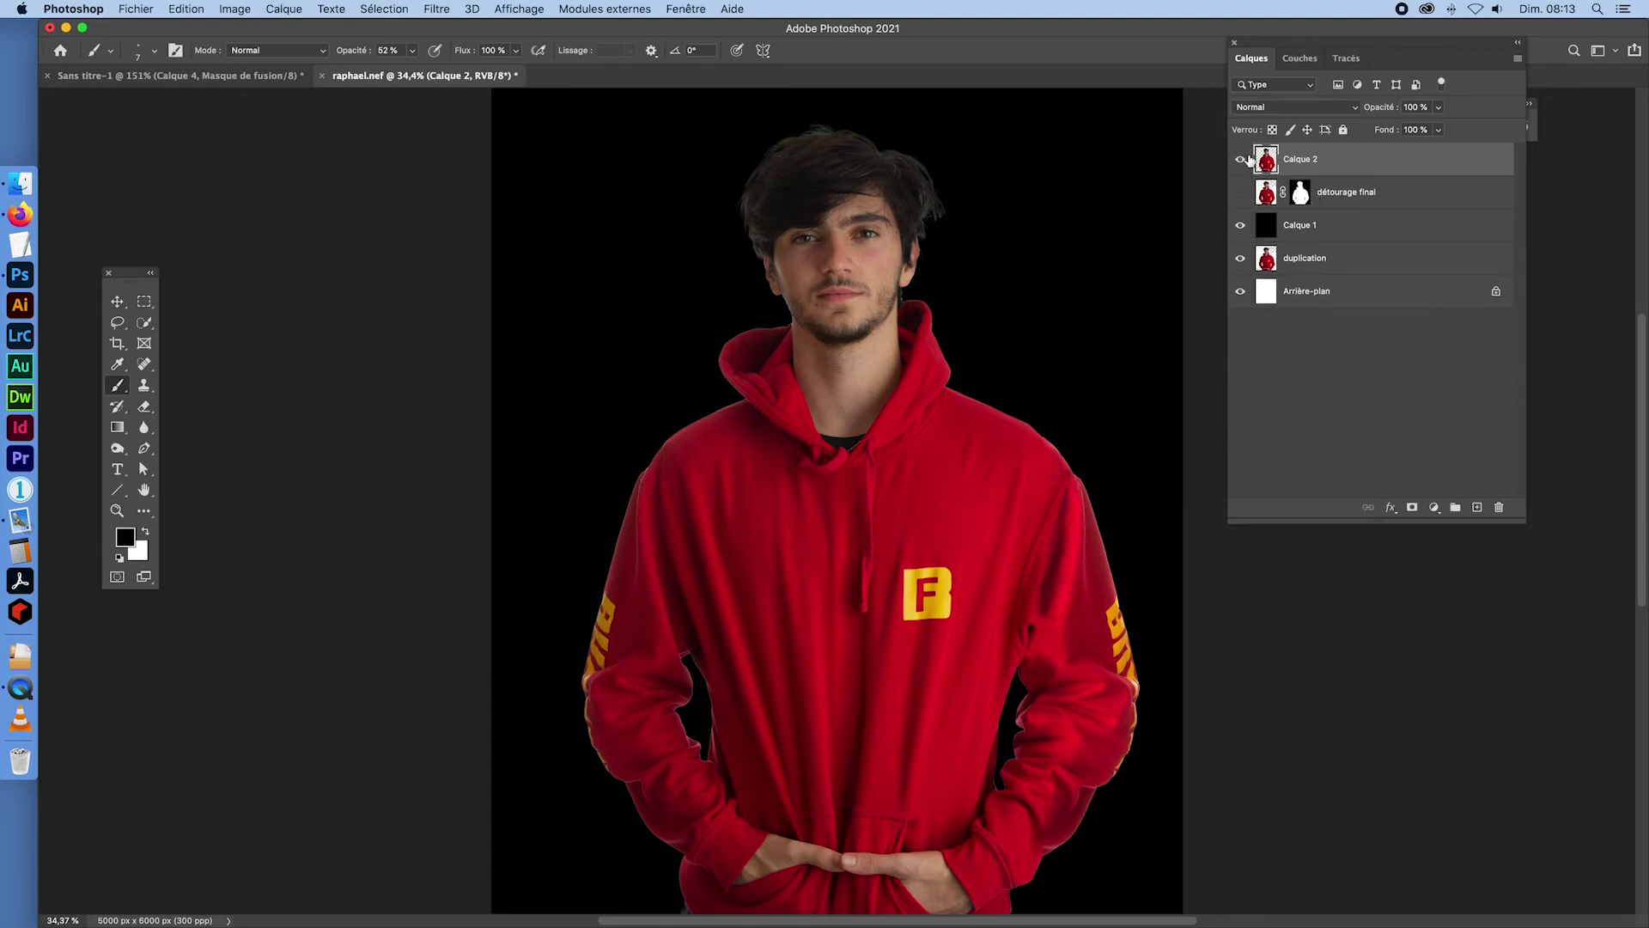
- Check the merged Calque 2 cutout by switching its visibility off and on above the hidden détourage final layer
left_click(1241, 160)
left_click(1241, 159)
left_click(1346, 193)
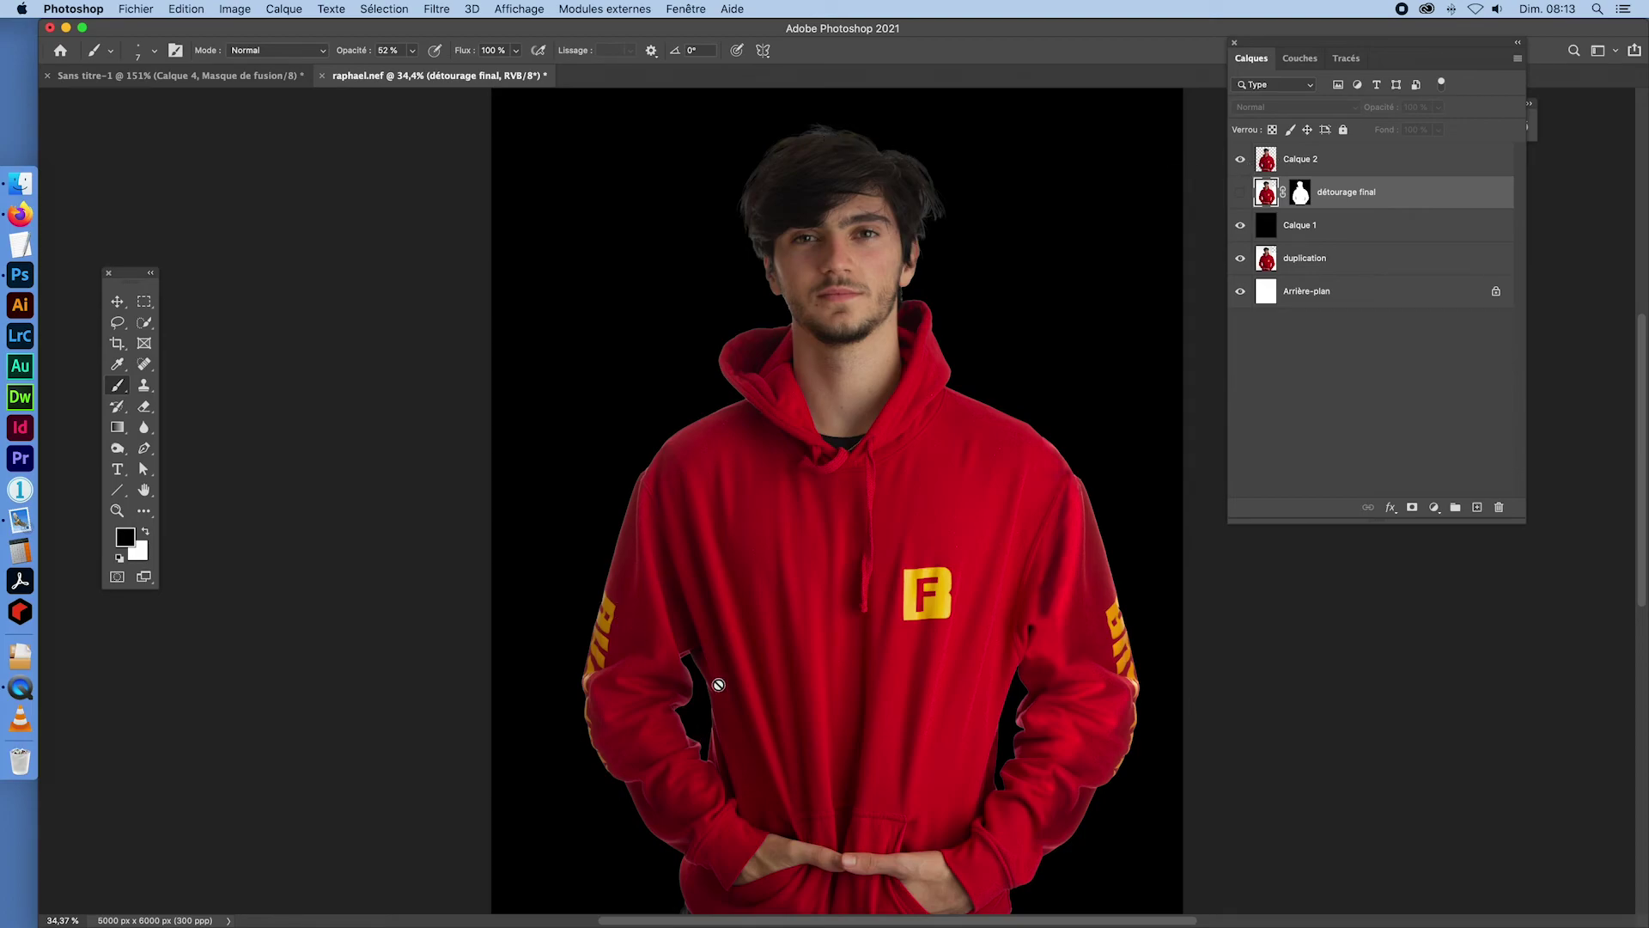
left_click(1240, 161)
left_click(1239, 161)
- Duplicate the merged Calque 2 layer and rename both the original and the copy as raph
left_click(1266, 163)
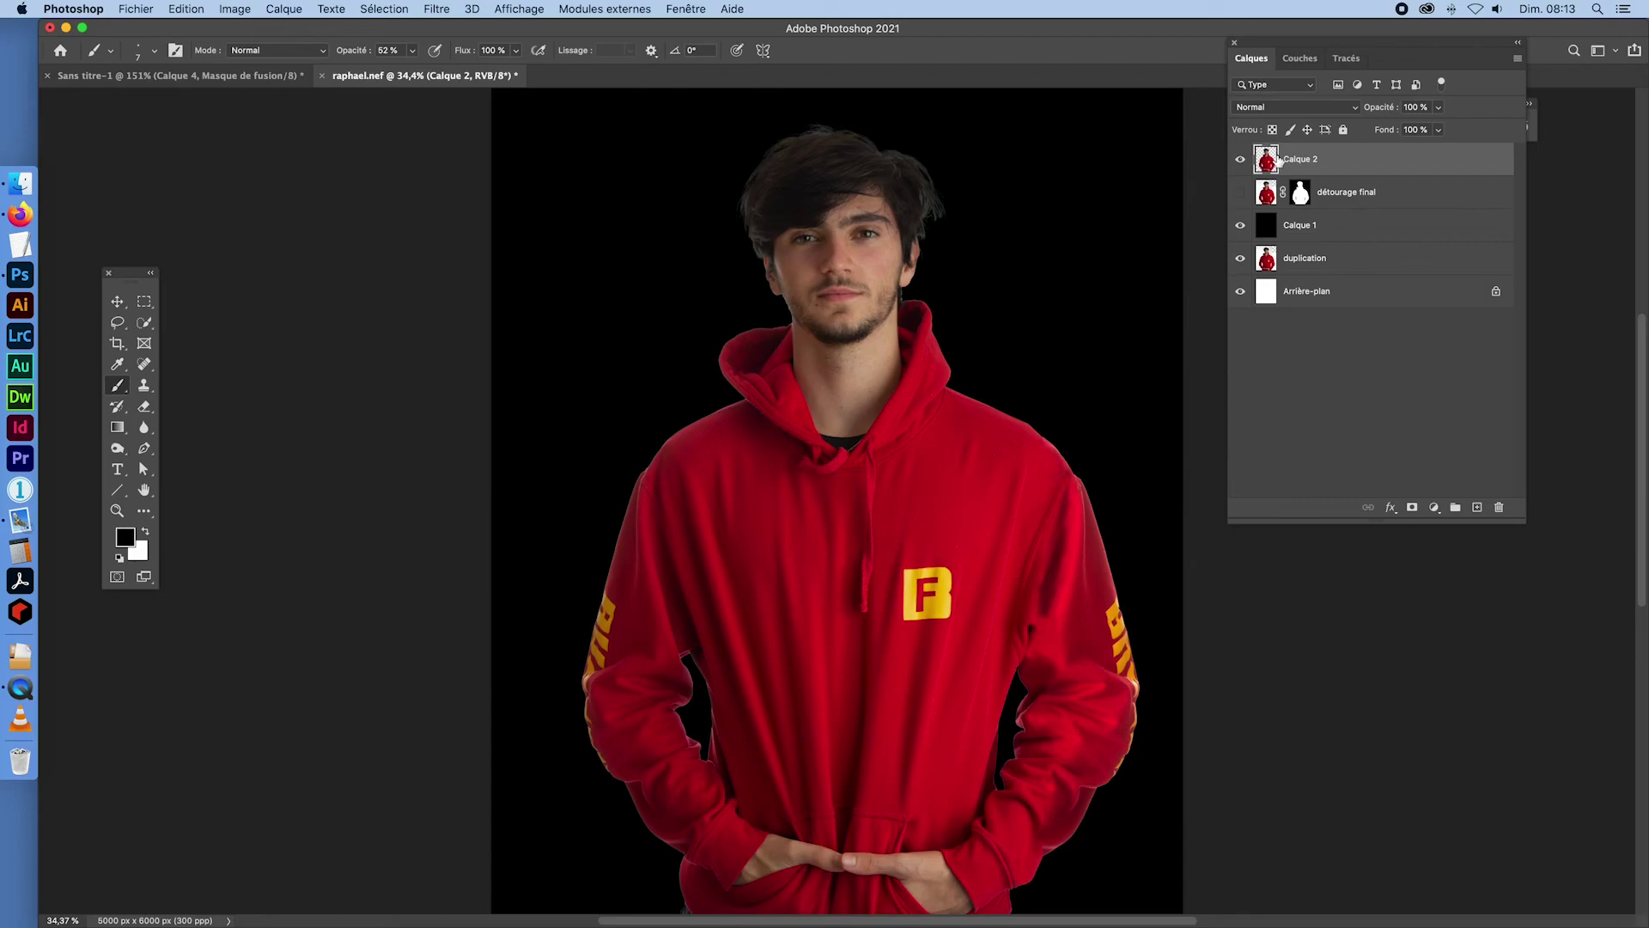
key("super+j")
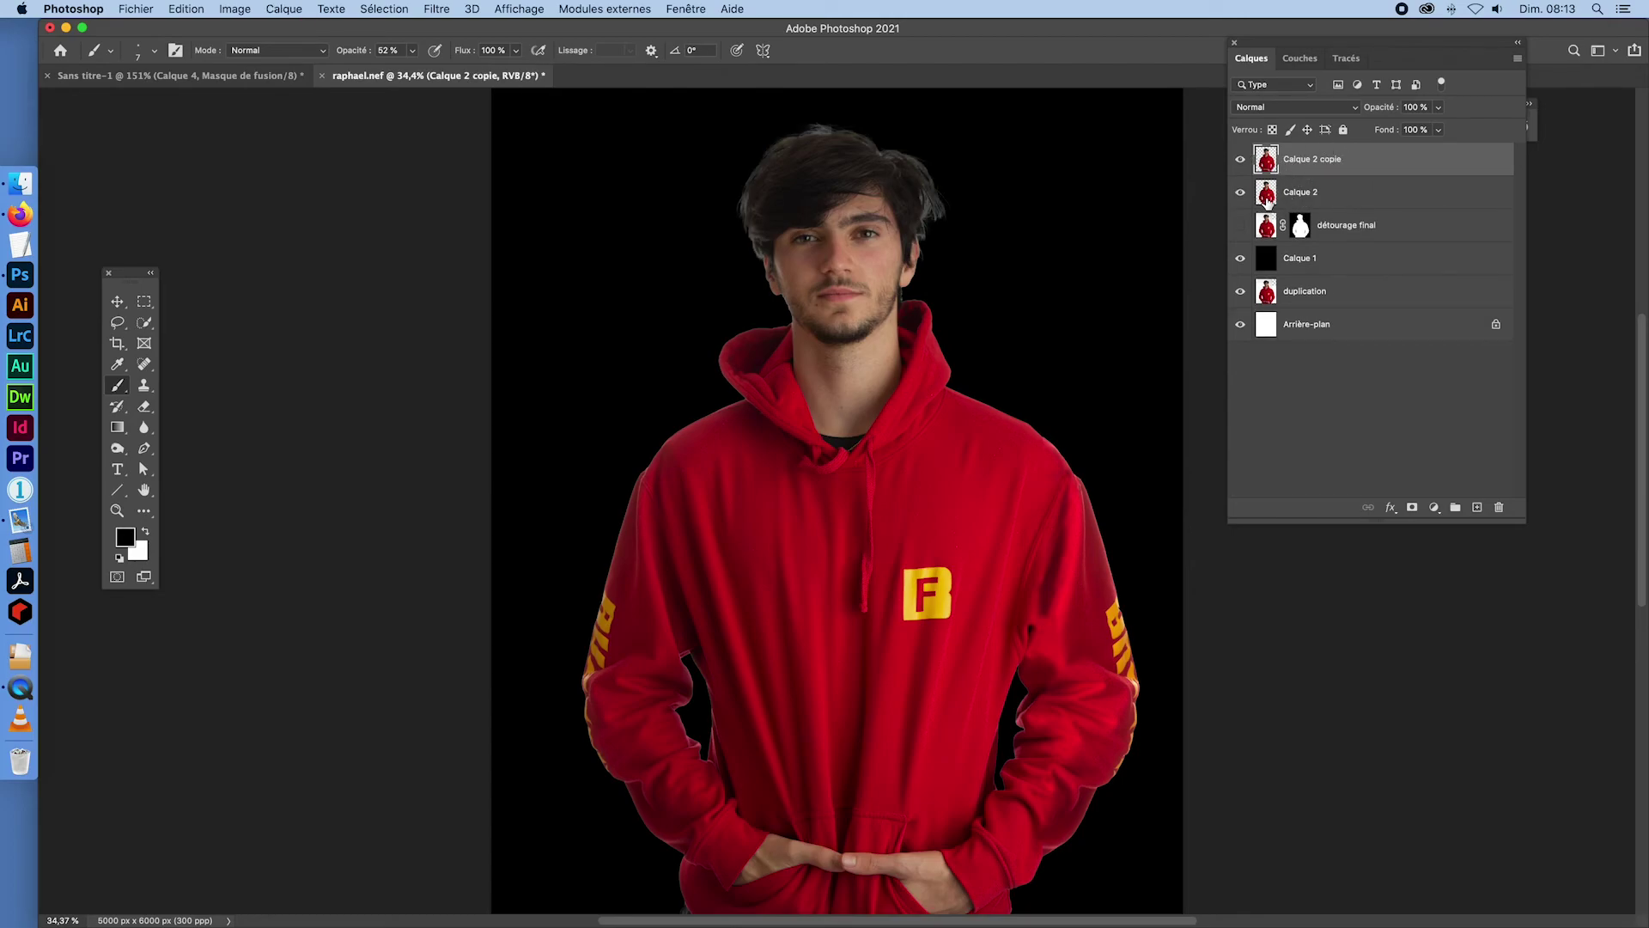
double_click(1292, 193)
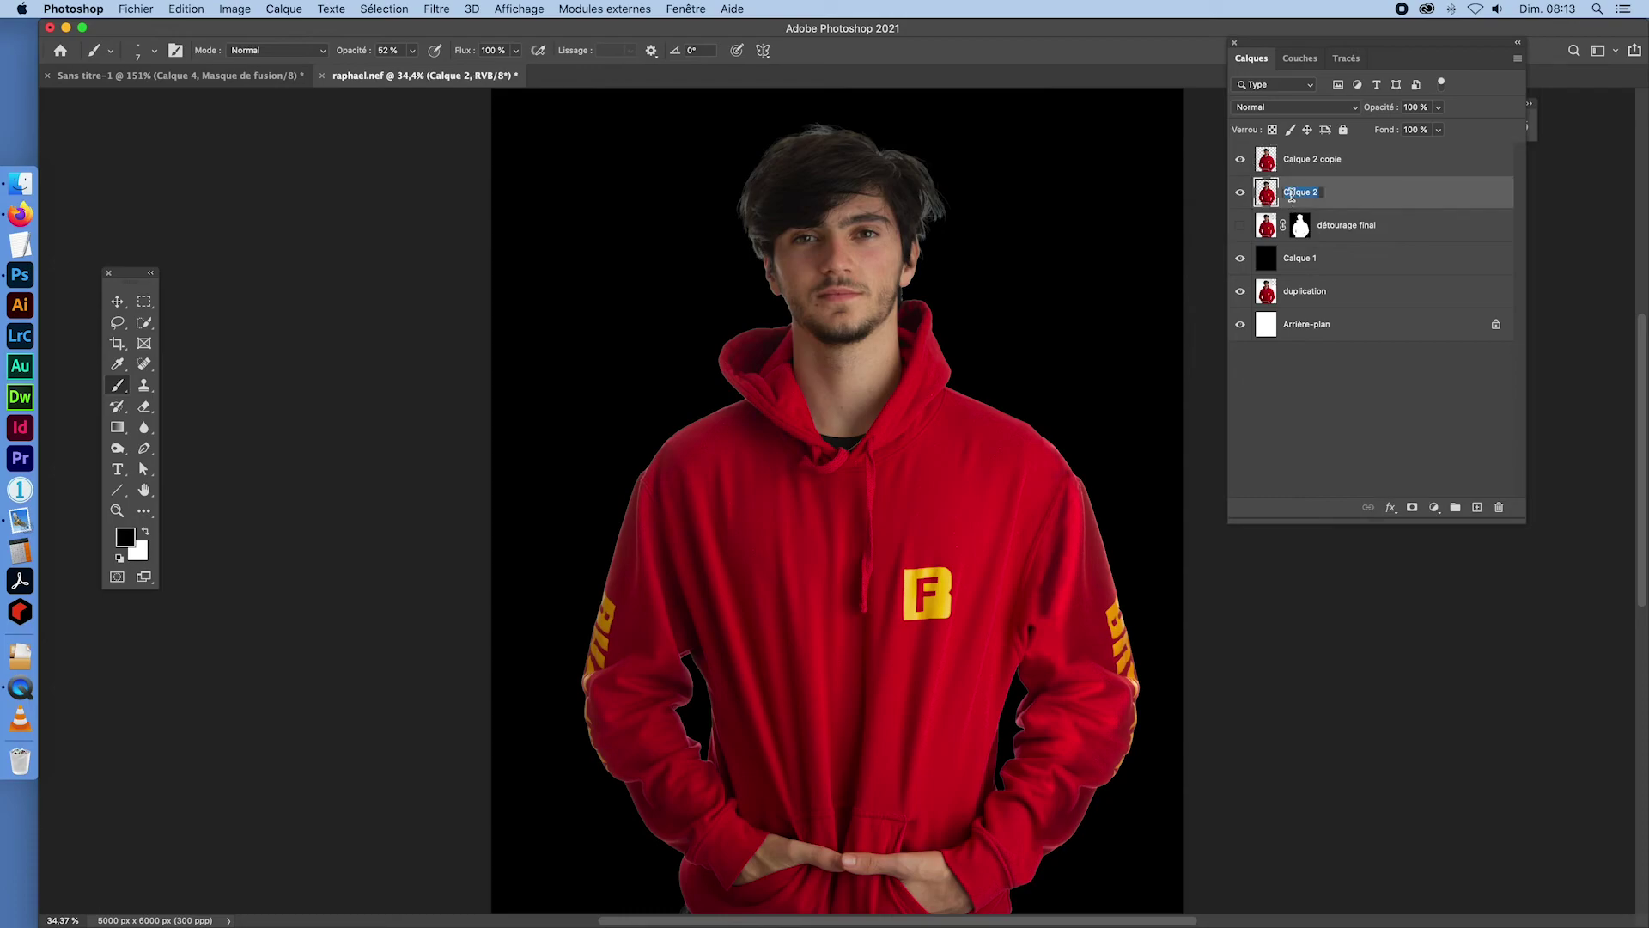
type("raph")
double_click(1304, 160)
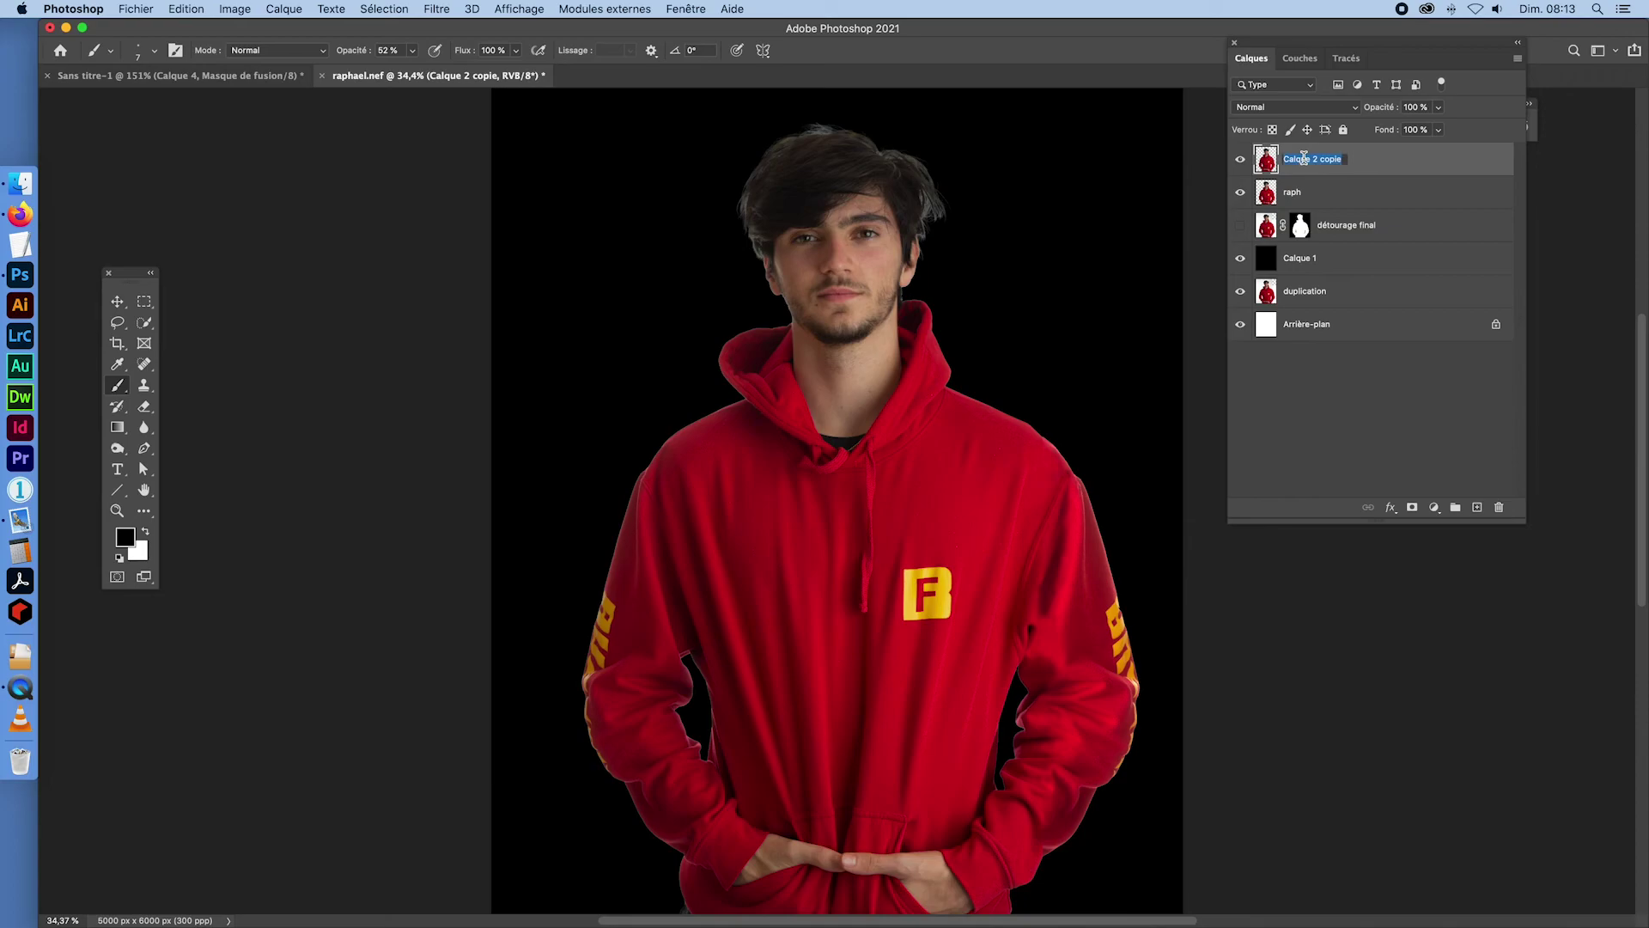
type("raph")
- Rename the lower raph layer as raph flou and check it by switching its visibility off and on
double_click(1317, 198)
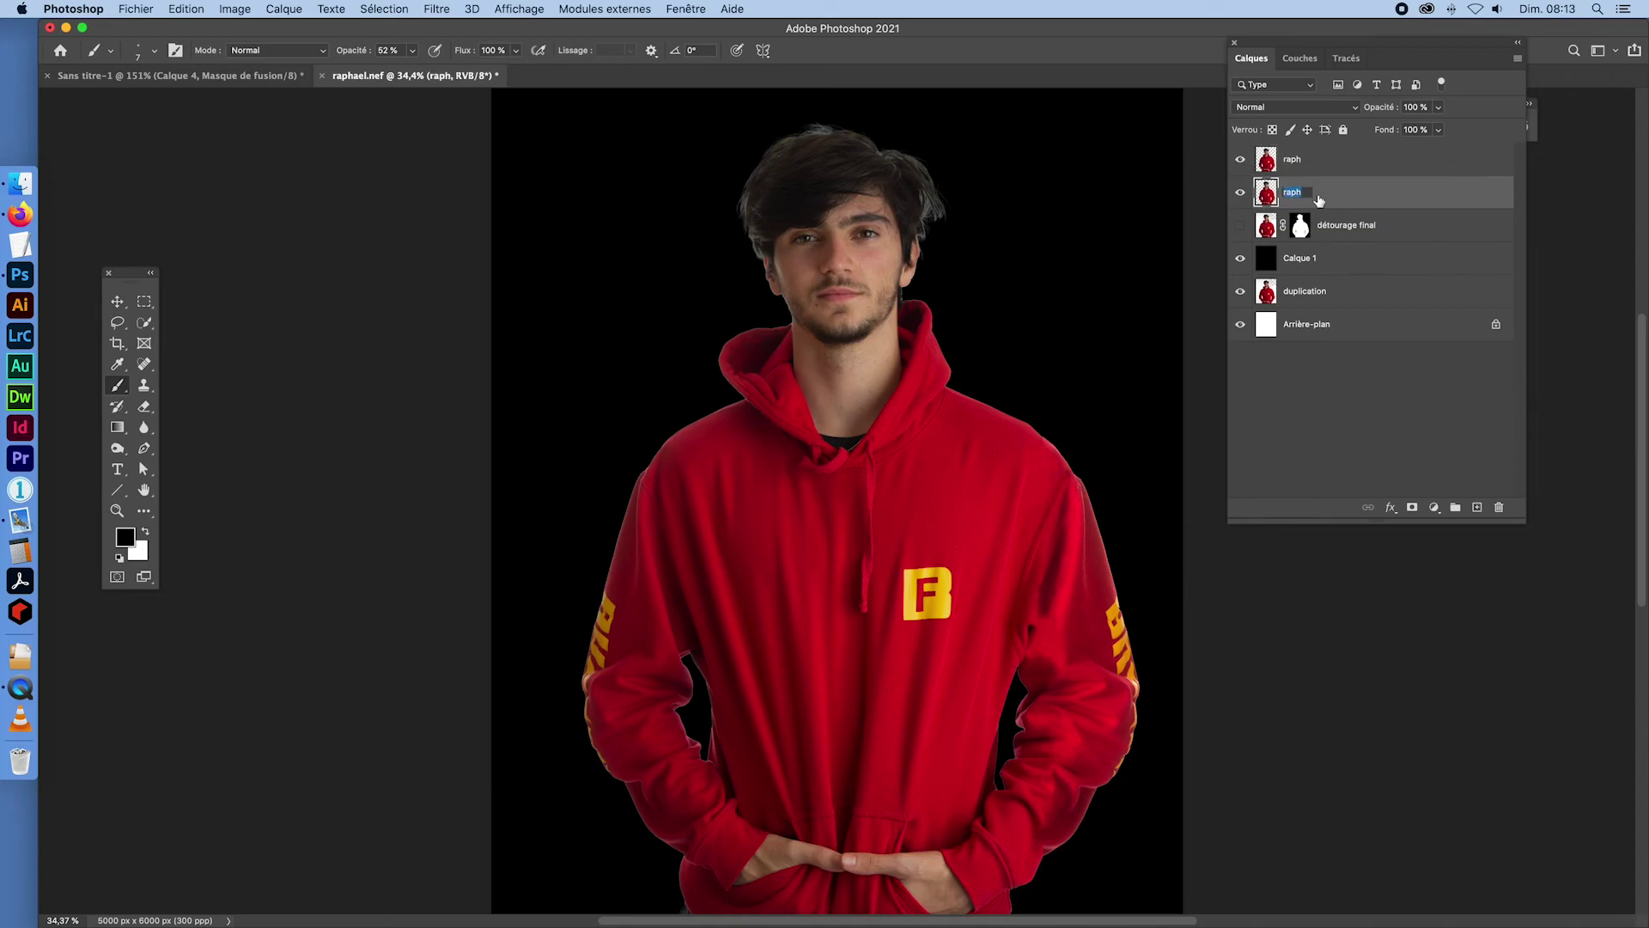
left_click(1306, 190)
key("Return")
left_click(1239, 196)
left_click(1239, 196)
left_click(1238, 196)
left_click(1239, 195)
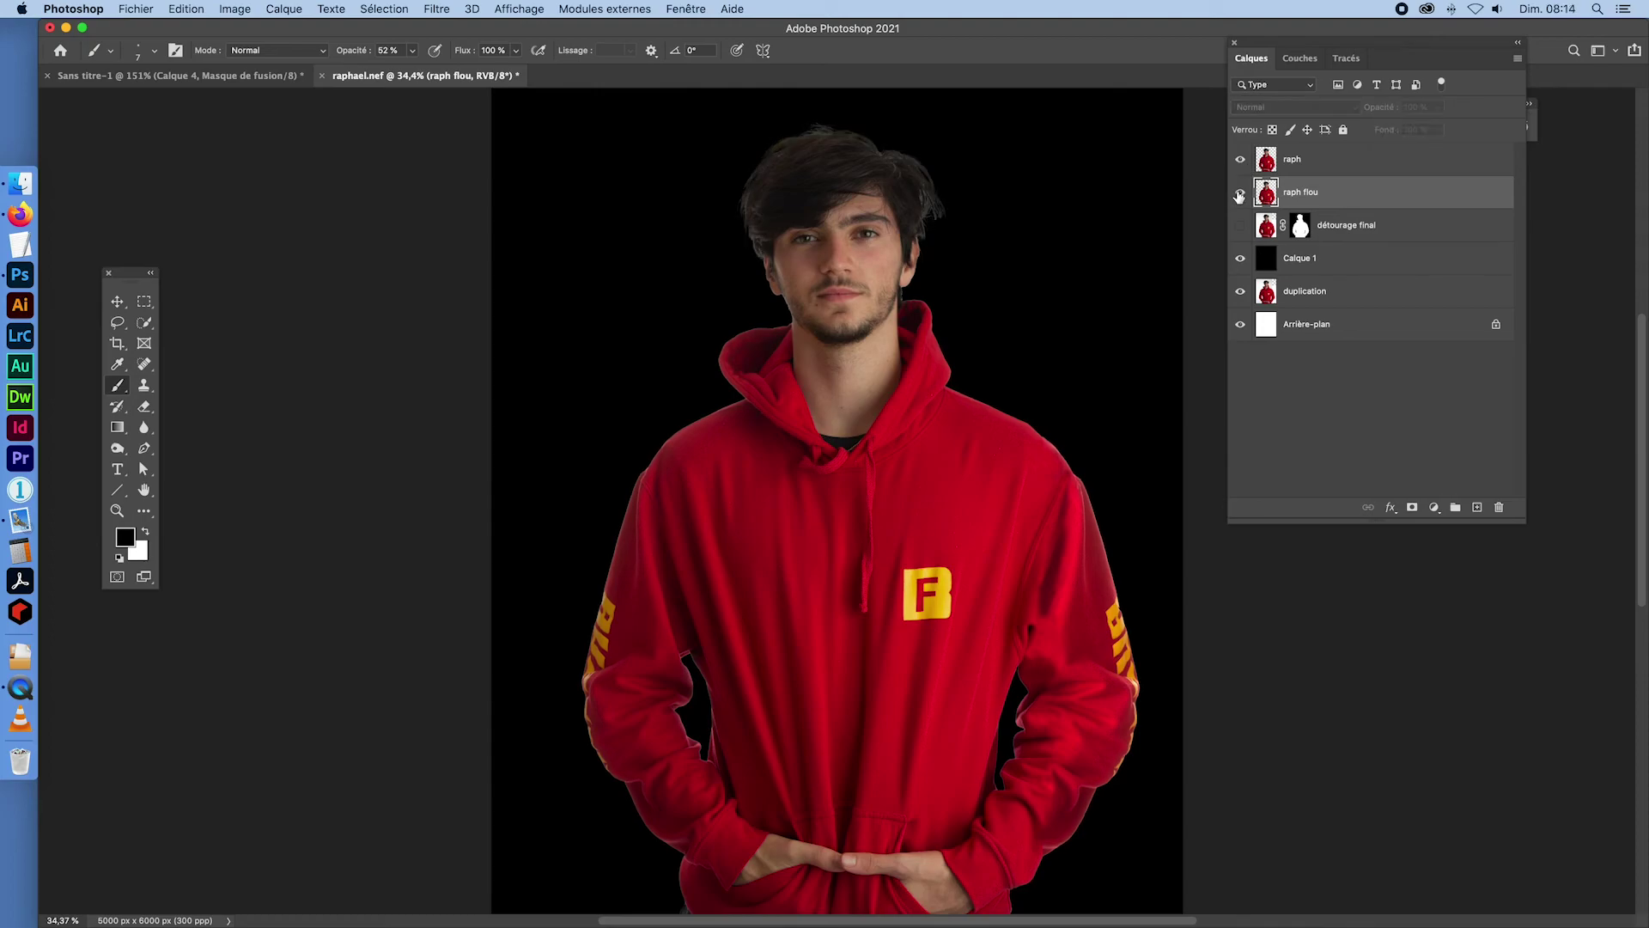
- Compare the cutout with and without the raph flou layer by switching that layer's visibility off and on
left_click(1238, 196)
left_click(1238, 195)
left_click(1238, 195)
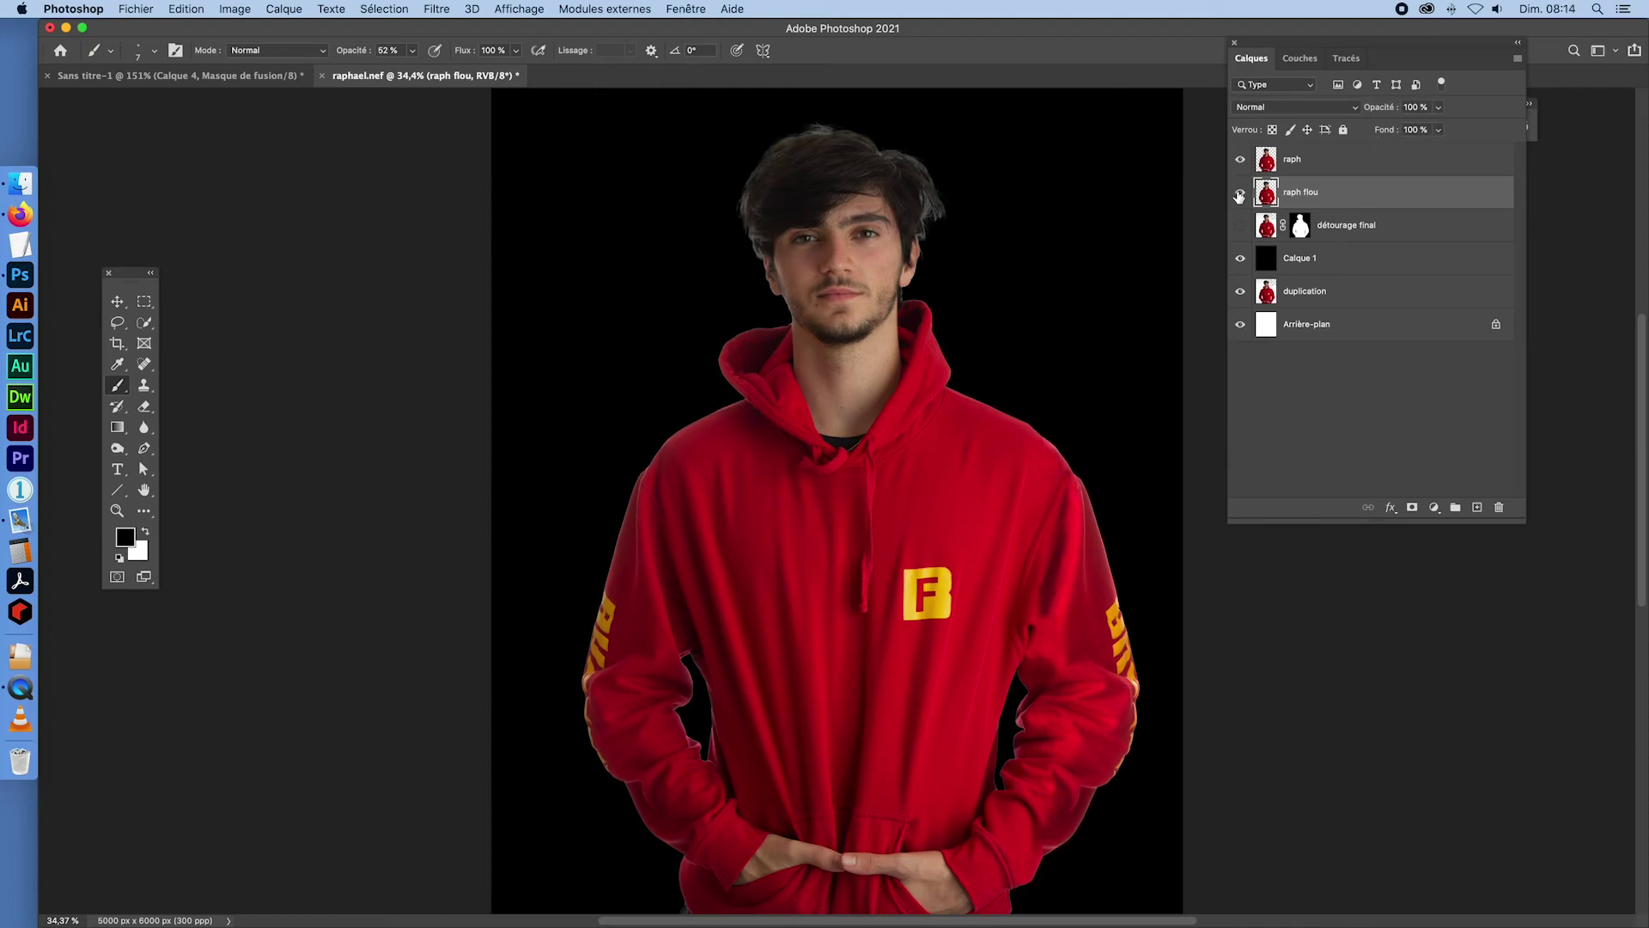
- Erase the light fringe around the outer edge of the hair on the raph flou layer with the Eraser at 100% opacity
key("super+space")
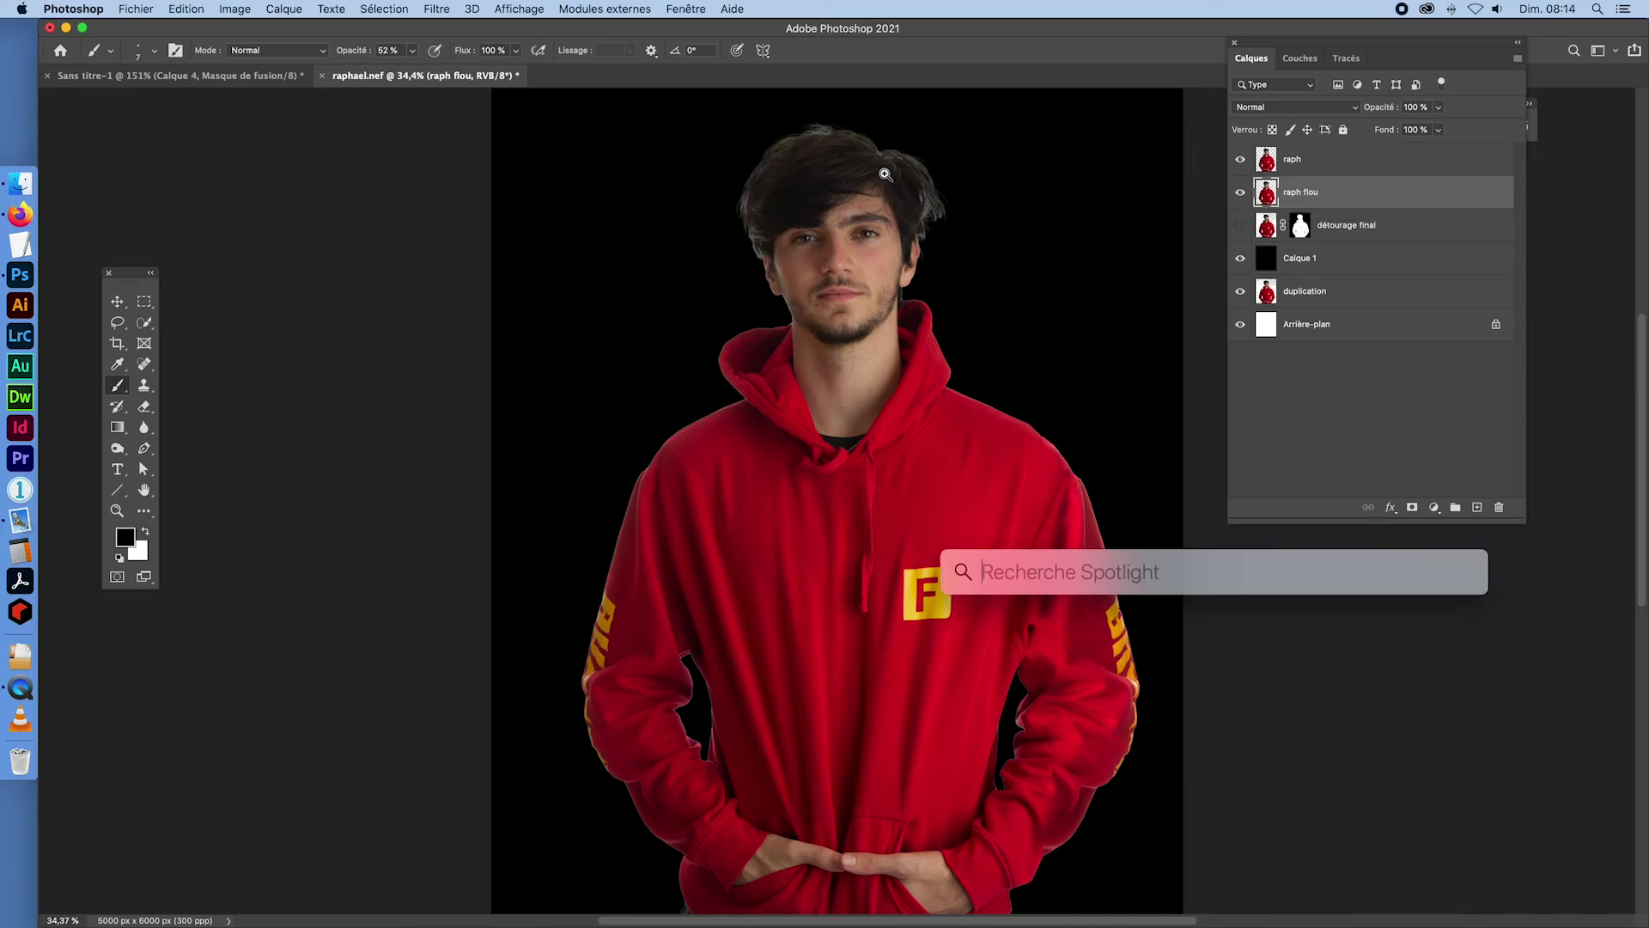
left_click_drag(879, 171, 905, 420)
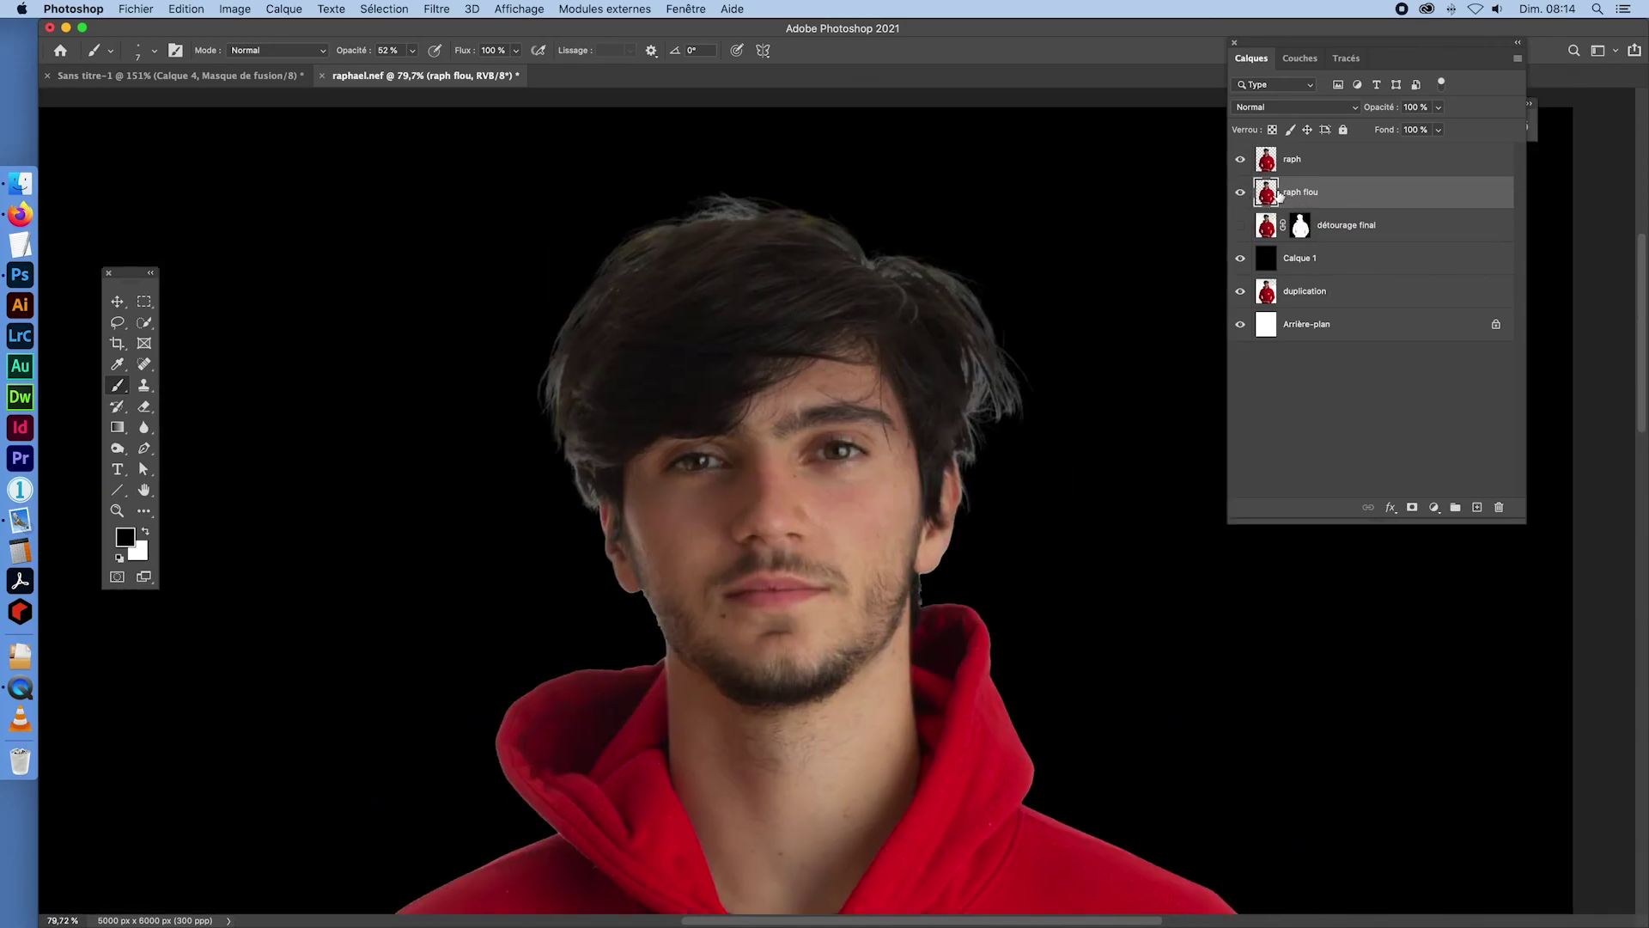
left_click(144, 408)
mouse_move(1066, 261)
left_mouse_down()
mouse_move(1114, 292)
mouse_move(1113, 120)
left_mouse_up()
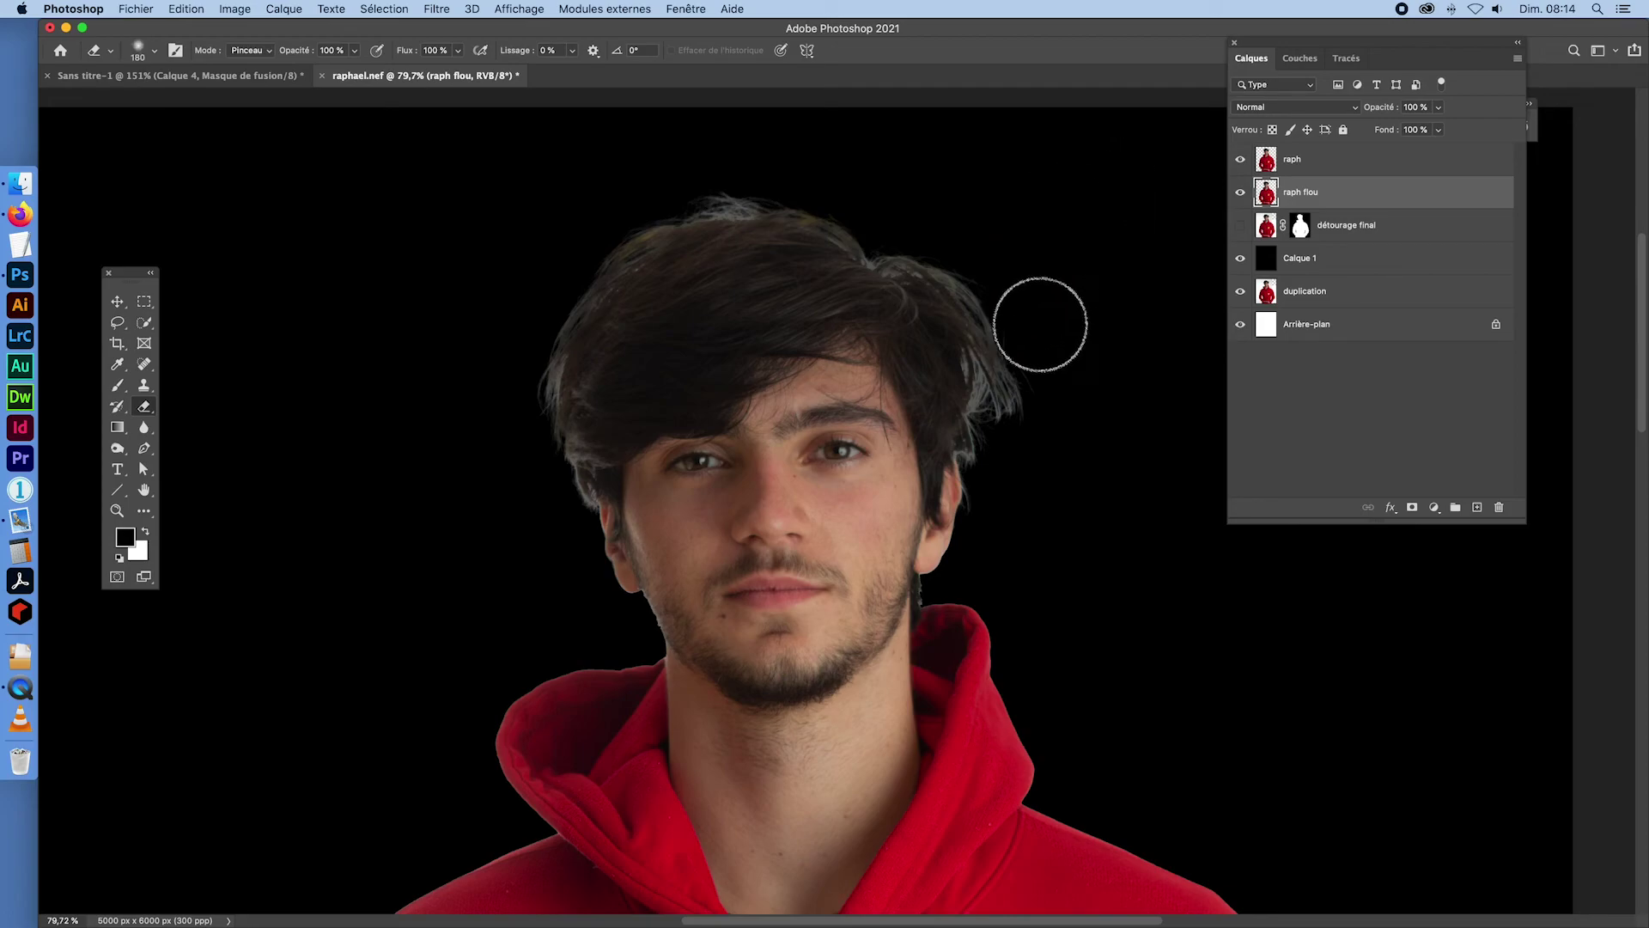
mouse_move(998, 430)
left_mouse_down()
mouse_move(976, 405)
mouse_move(987, 421)
mouse_move(968, 309)
mouse_move(966, 351)
mouse_move(889, 234)
mouse_move(910, 262)
mouse_move(761, 214)
mouse_move(697, 219)
mouse_move(608, 258)
mouse_move(580, 326)
mouse_move(569, 471)
mouse_move(579, 442)
mouse_move(604, 550)
left_mouse_up()
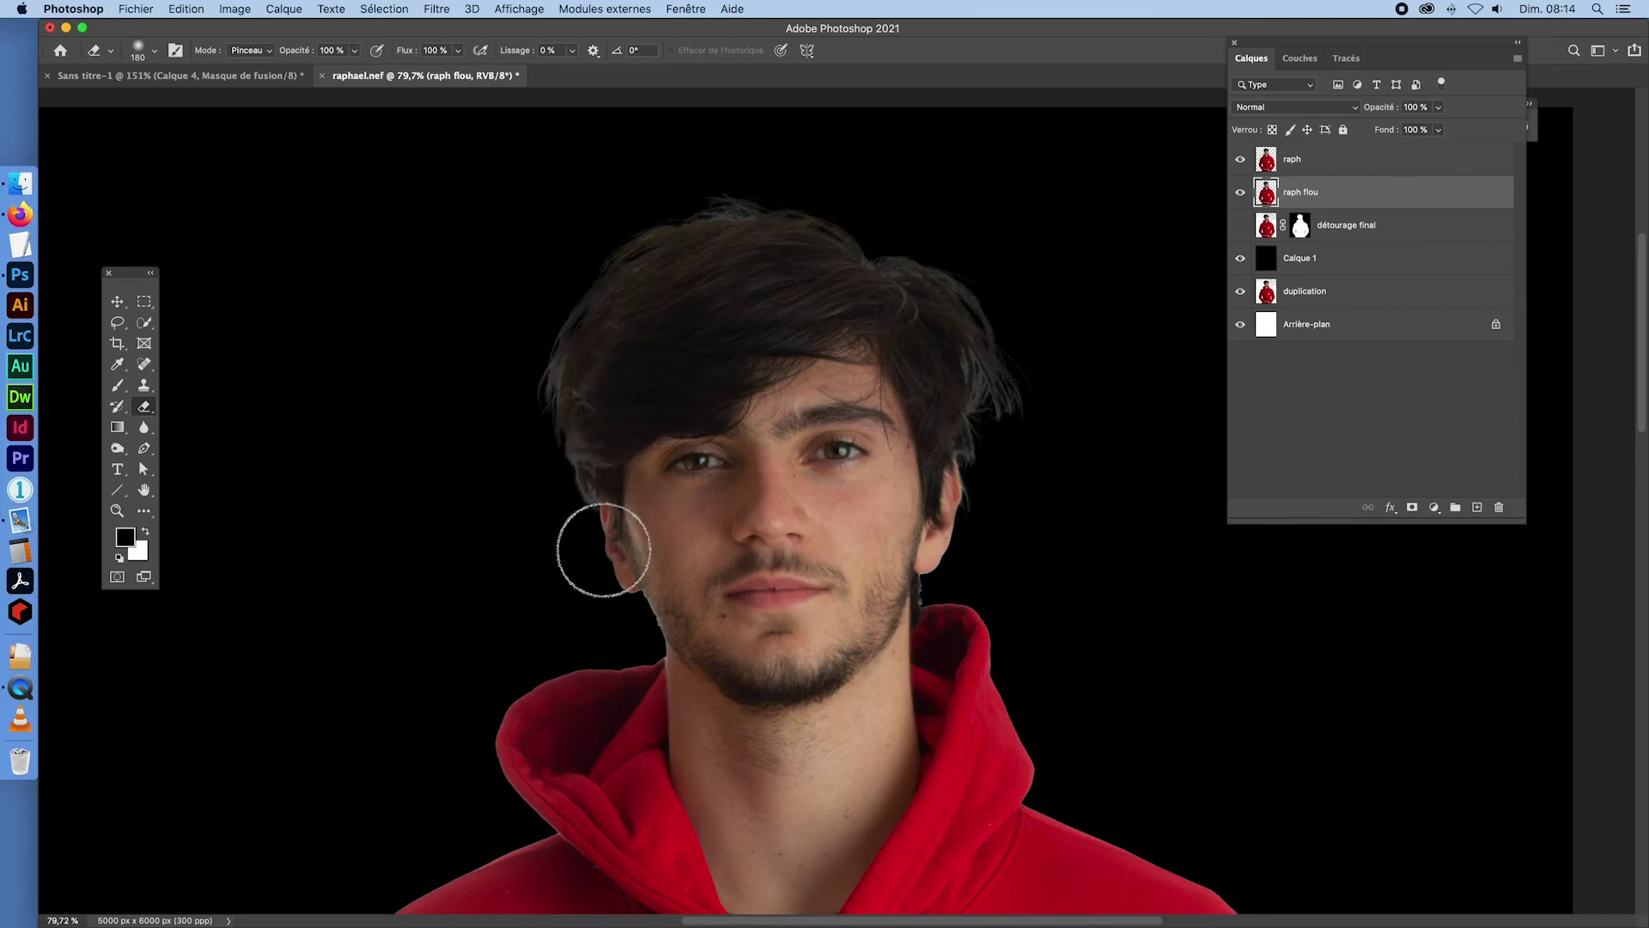
mouse_move(971, 477)
left_mouse_down()
mouse_move(944, 502)
mouse_move(929, 589)
mouse_move(987, 388)
mouse_move(978, 312)
mouse_move(1006, 324)
mouse_move(987, 353)
mouse_move(988, 278)
left_mouse_up()
mouse_move(733, 228)
left_mouse_down()
mouse_move(646, 259)
mouse_move(567, 346)
mouse_move(556, 419)
left_mouse_up()
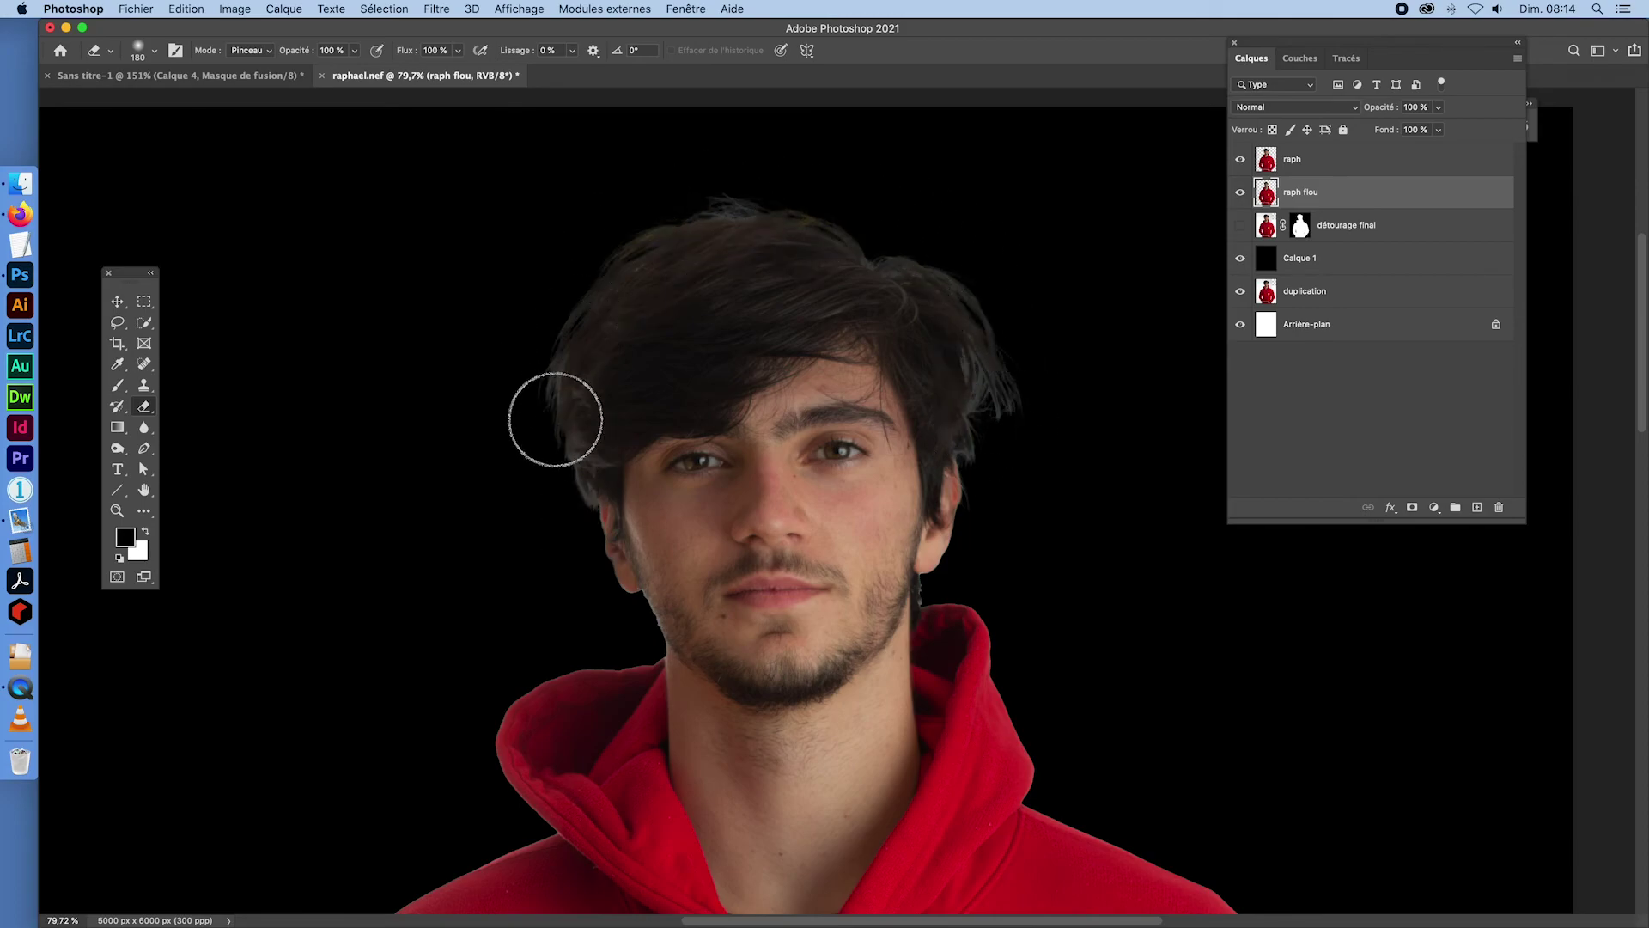
- Check the erased hair edge by toggling the raph flou layer's visibility
left_click(1239, 192)
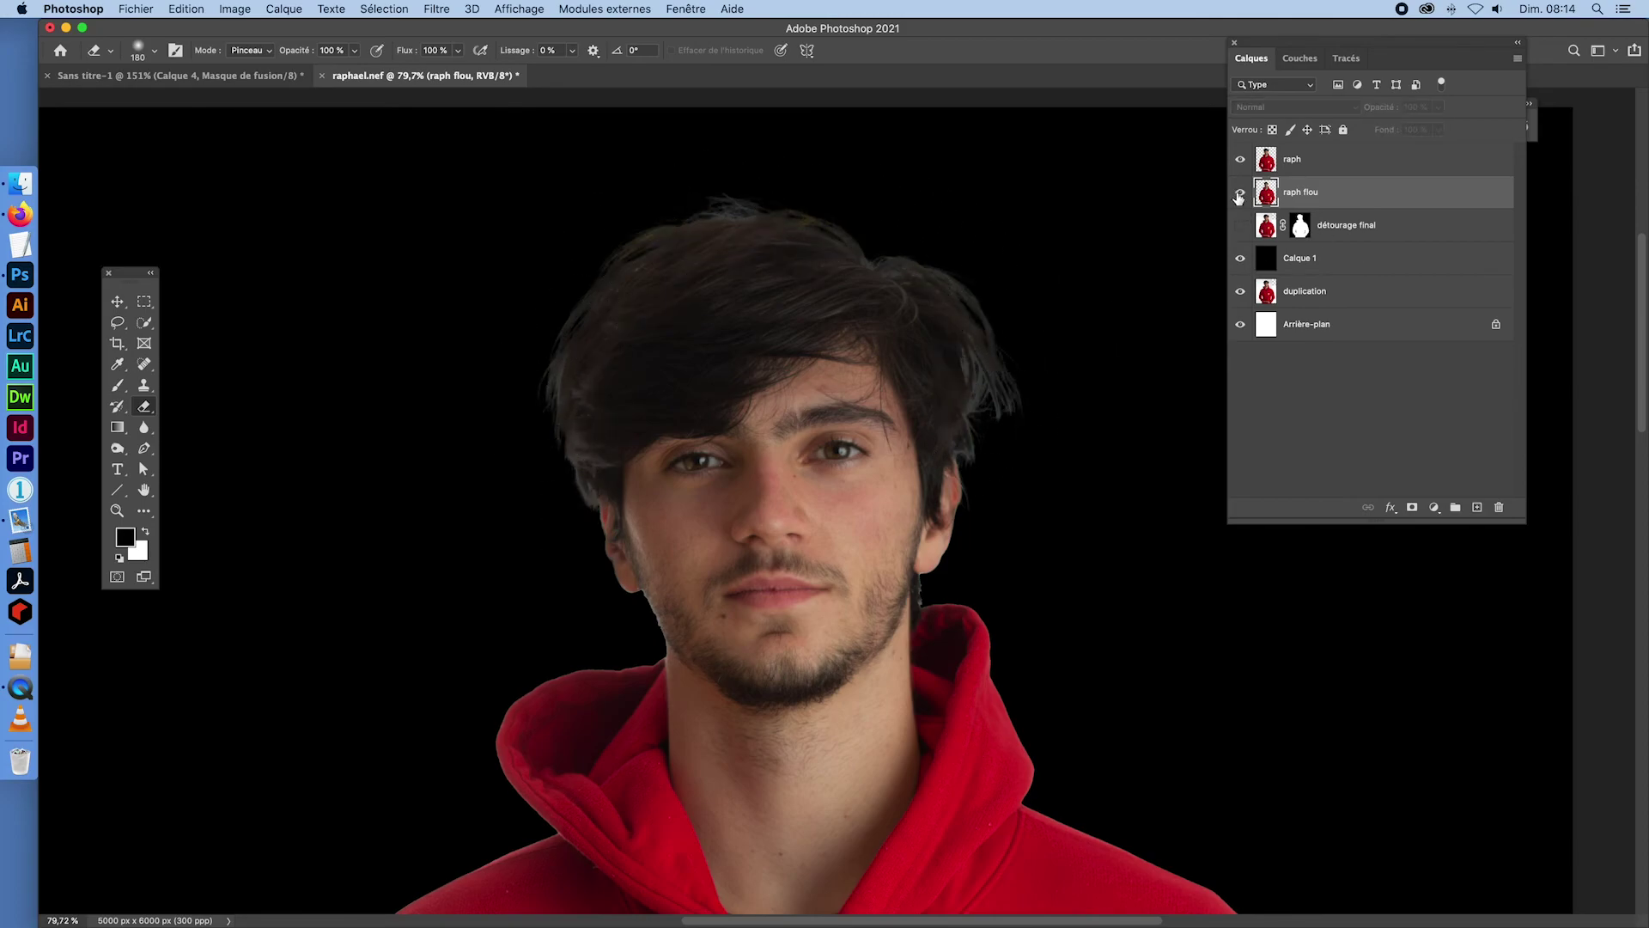
left_click(1240, 194)
left_click(1240, 194)
left_click(1239, 195)
- Apply a Gaussian Blur with a radius of 1.1 pixels to the raph flou layer, judging it at the hoodie edge
key("super+space")
left_click_drag(1003, 701, 1073, 731)
left_click(449, 12)
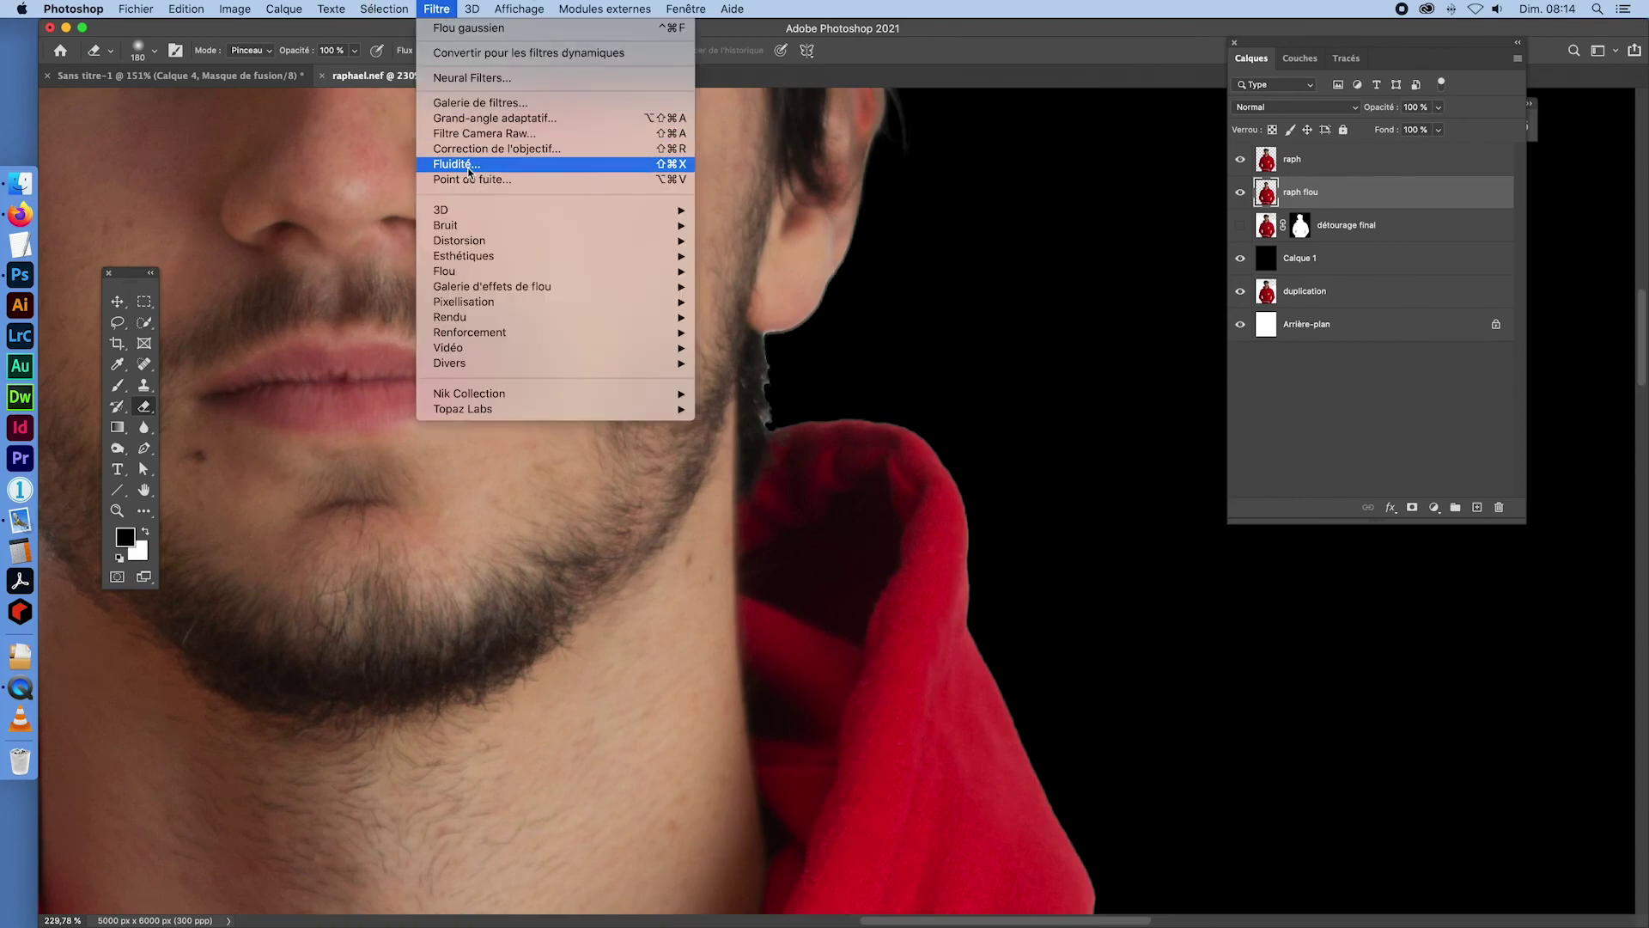
mouse_move(472, 271)
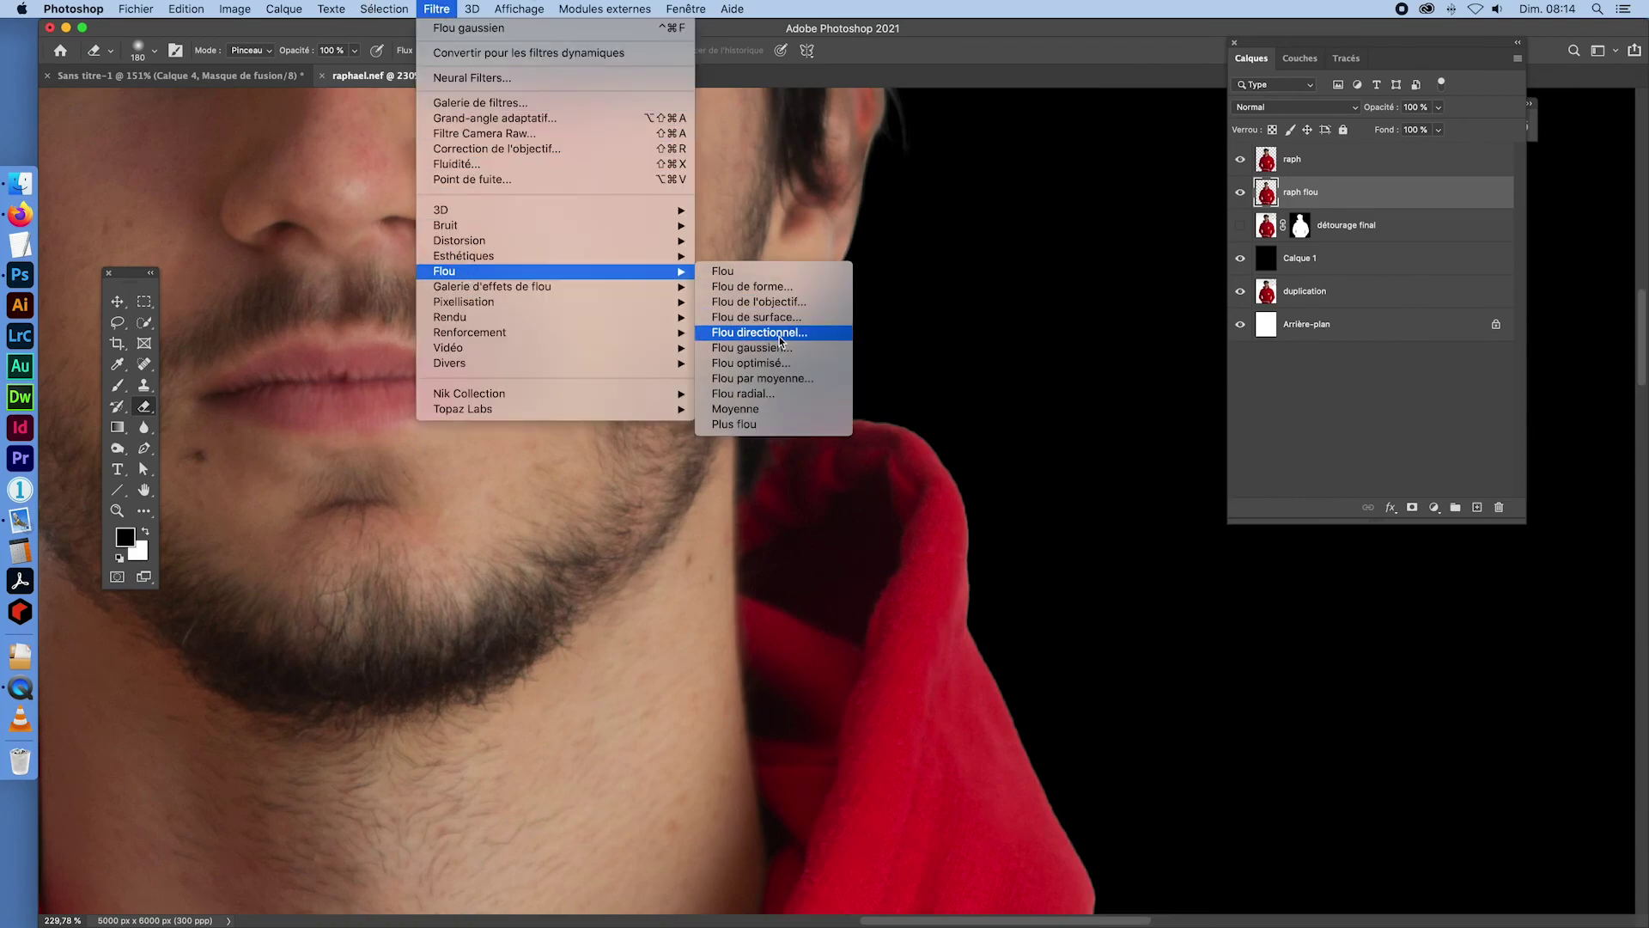
left_click(751, 347)
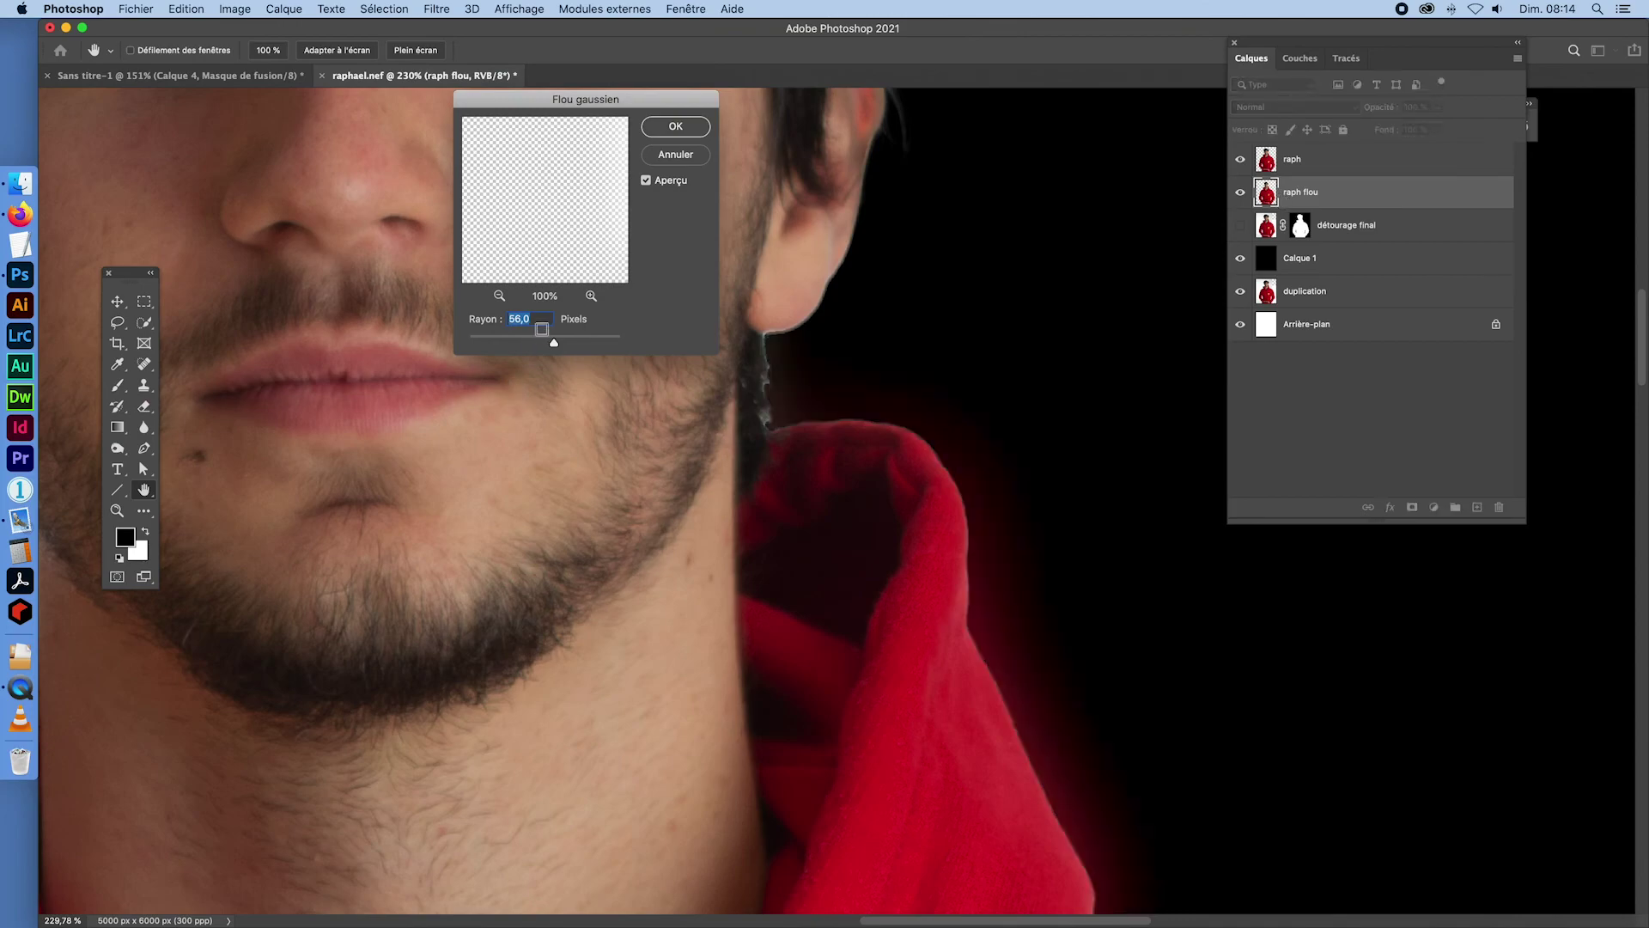
left_click(491, 341)
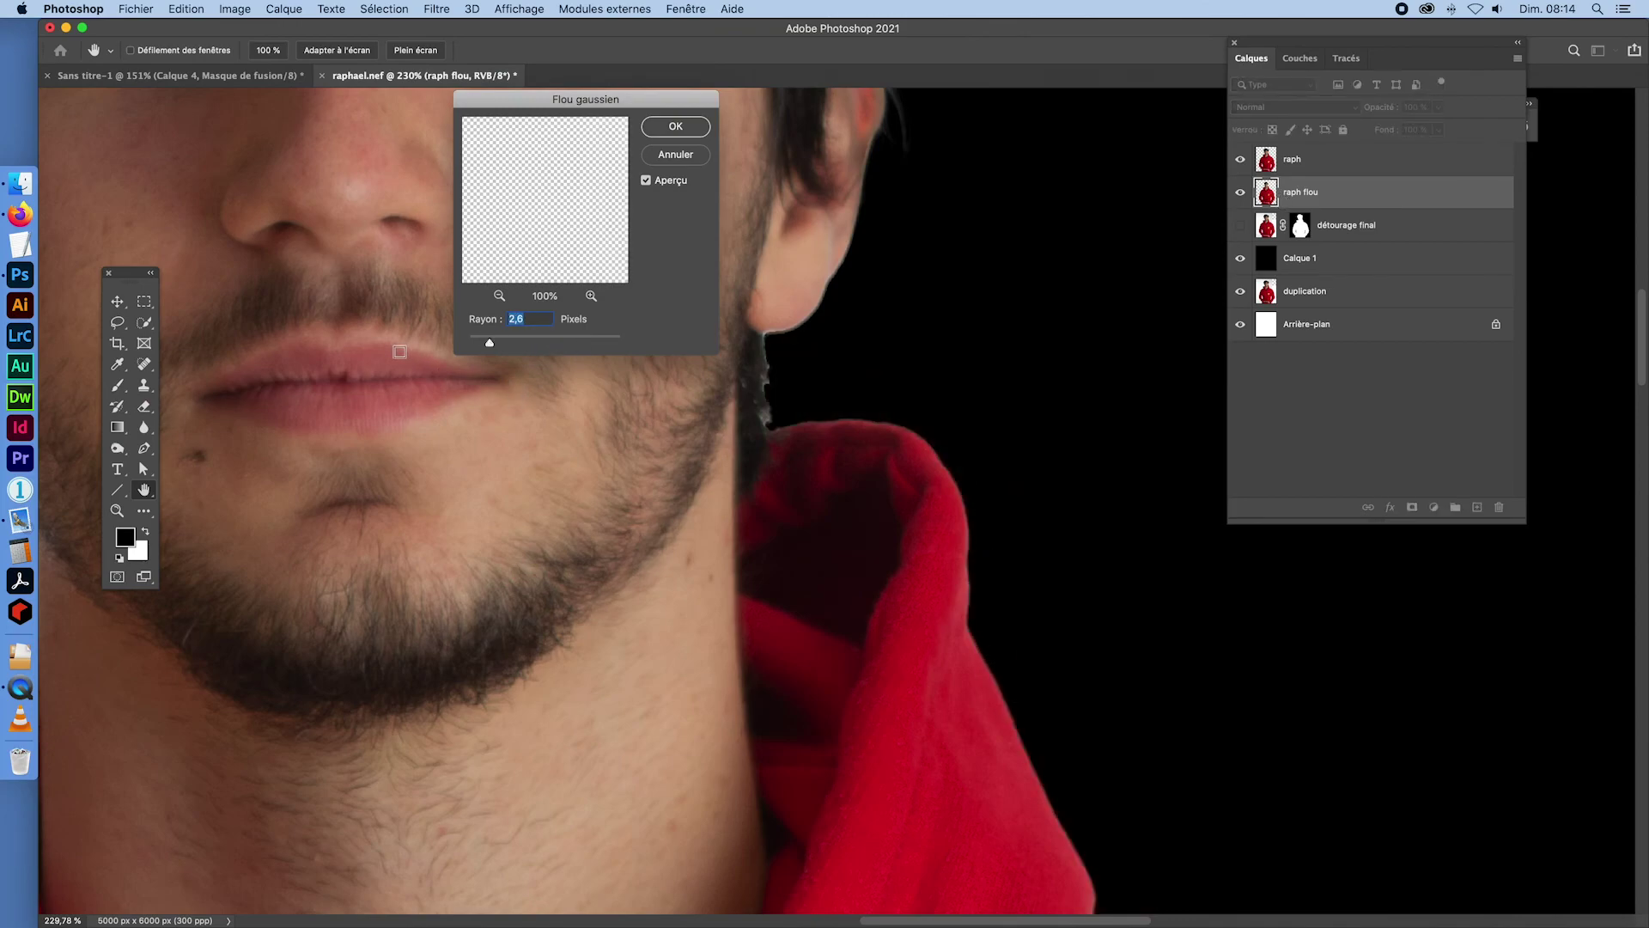
left_click_drag(491, 342, 558, 342)
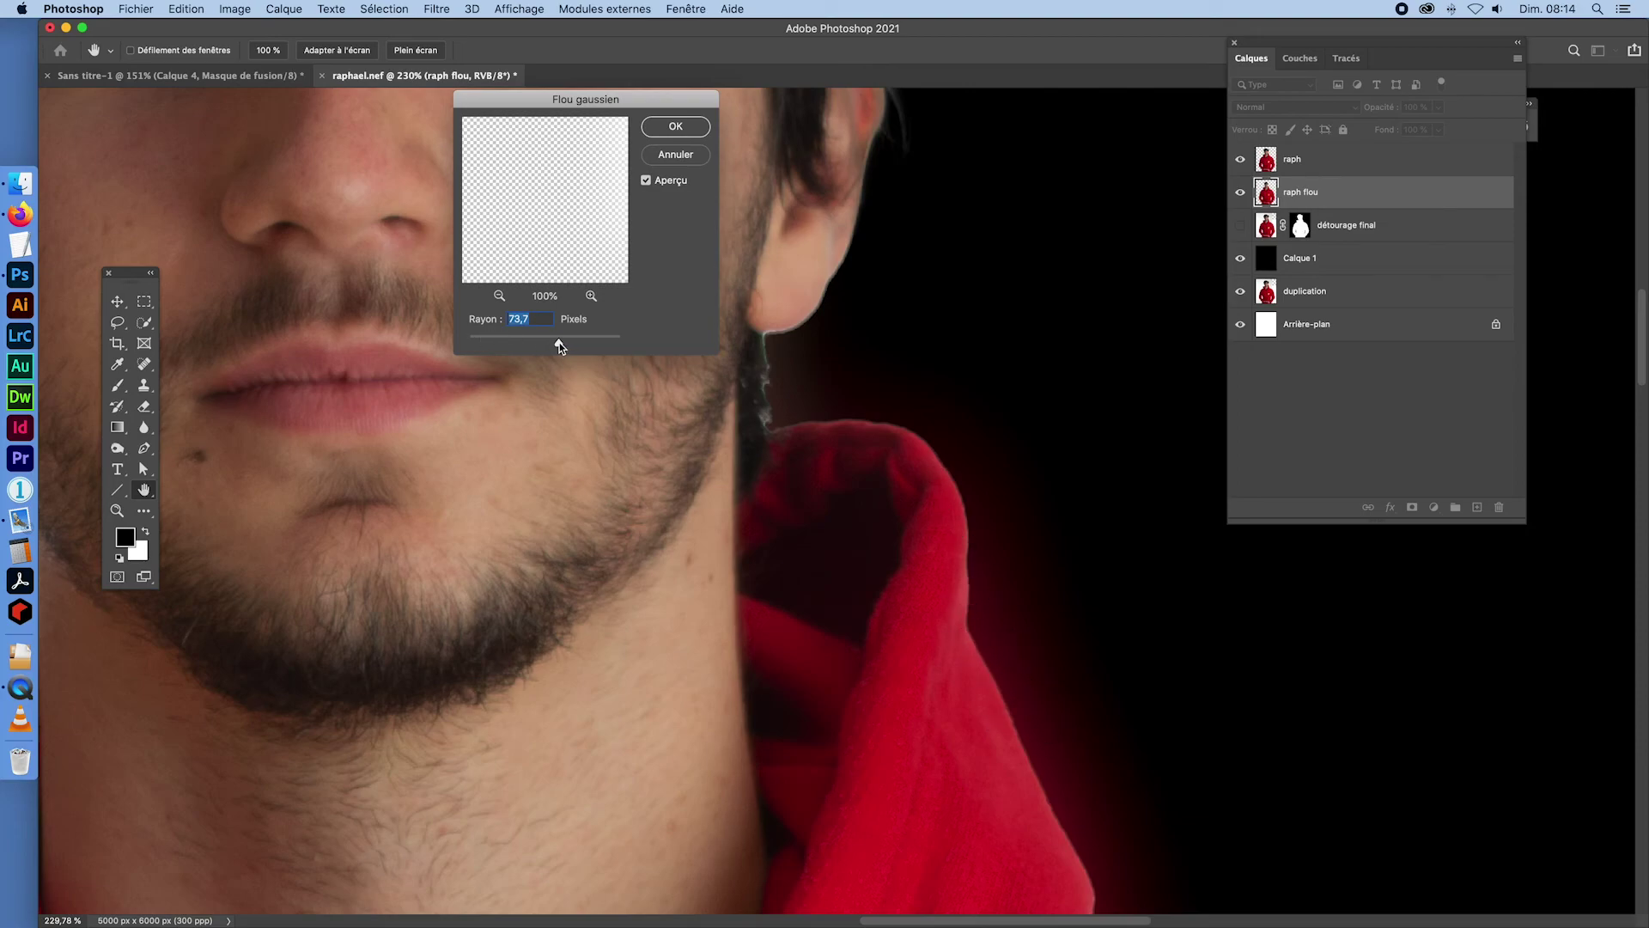
left_click_drag(560, 346, 534, 346)
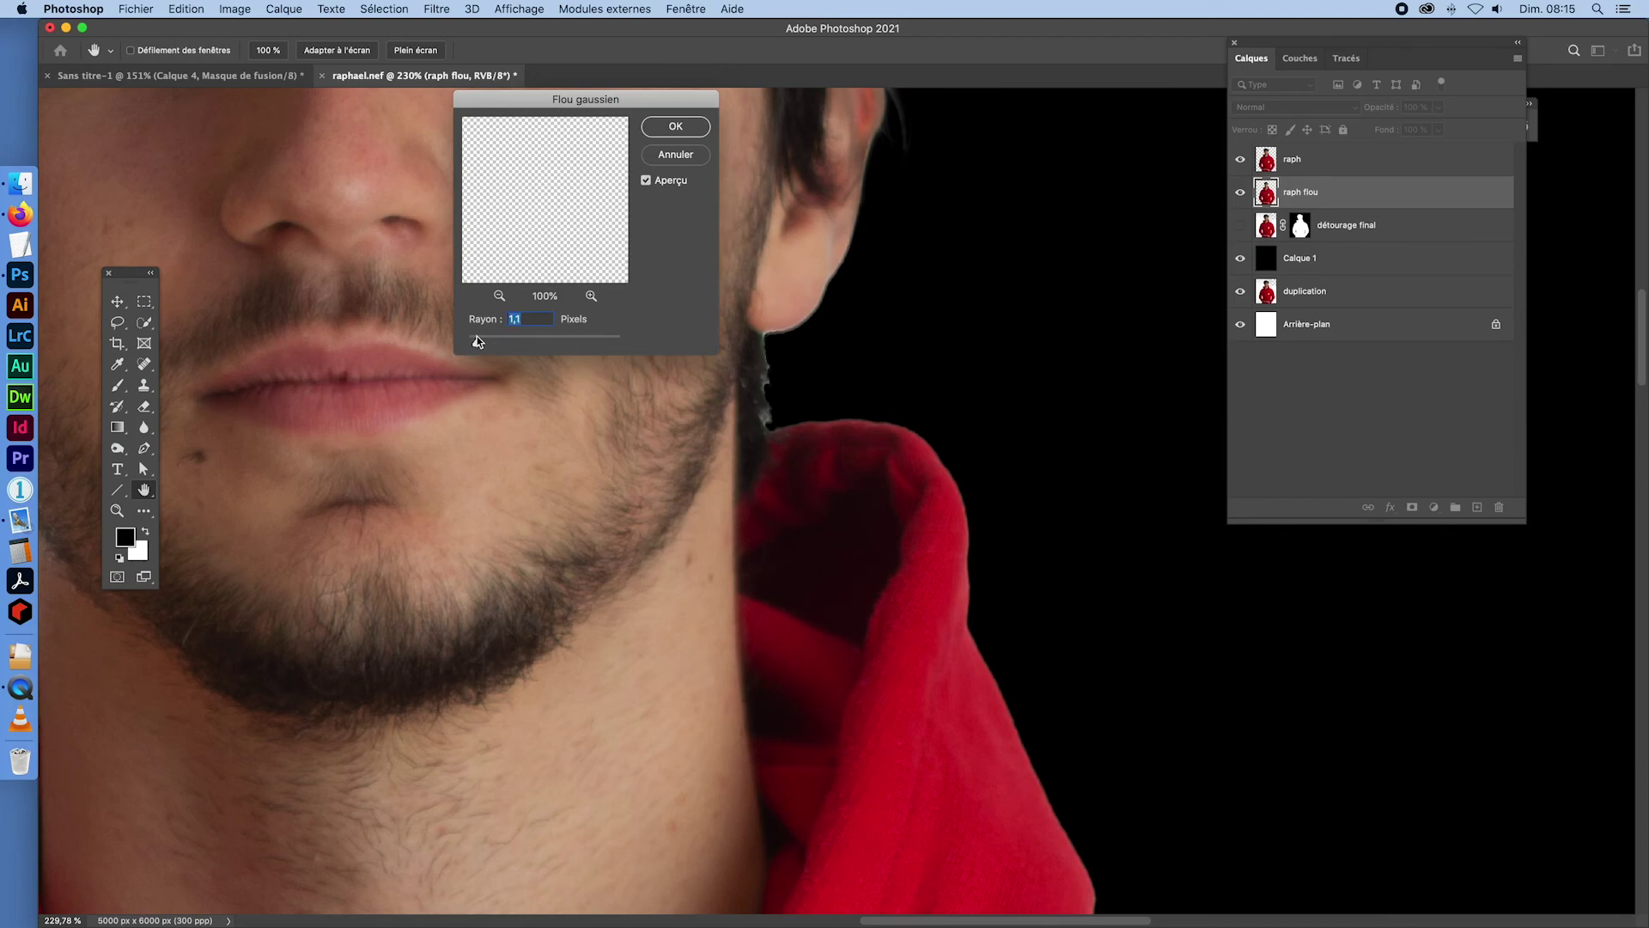
left_click(675, 127)
key("e")
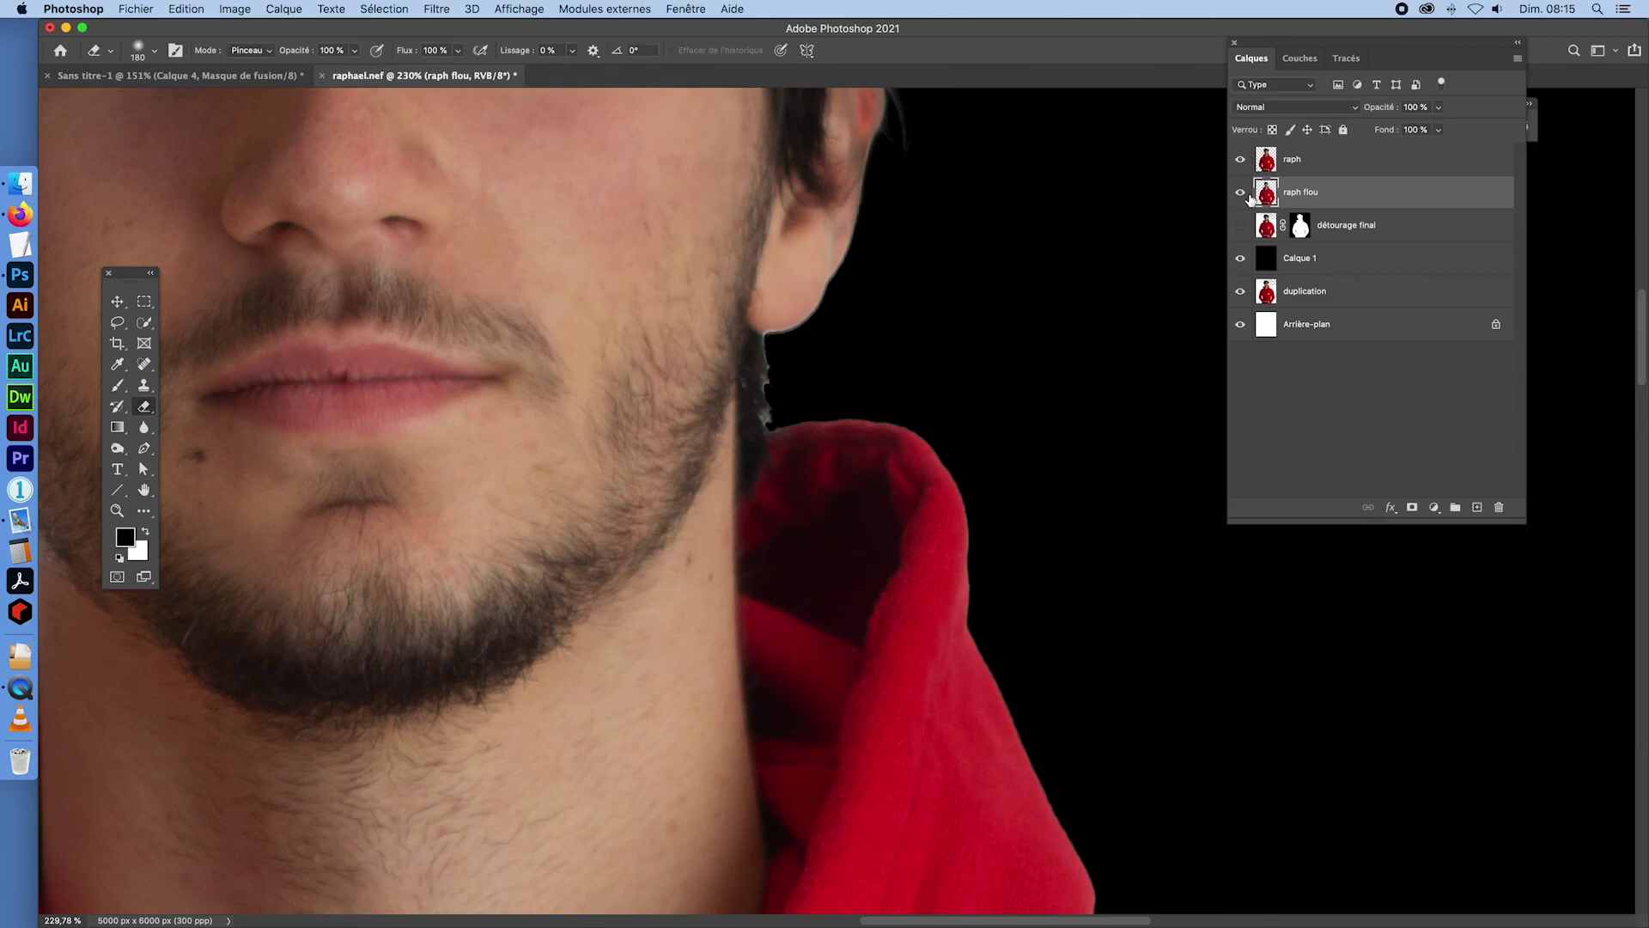
- Examine the blurred hoodie edge up close with the raph flou layer hidden and shown, and return to the full image
key("super+space")
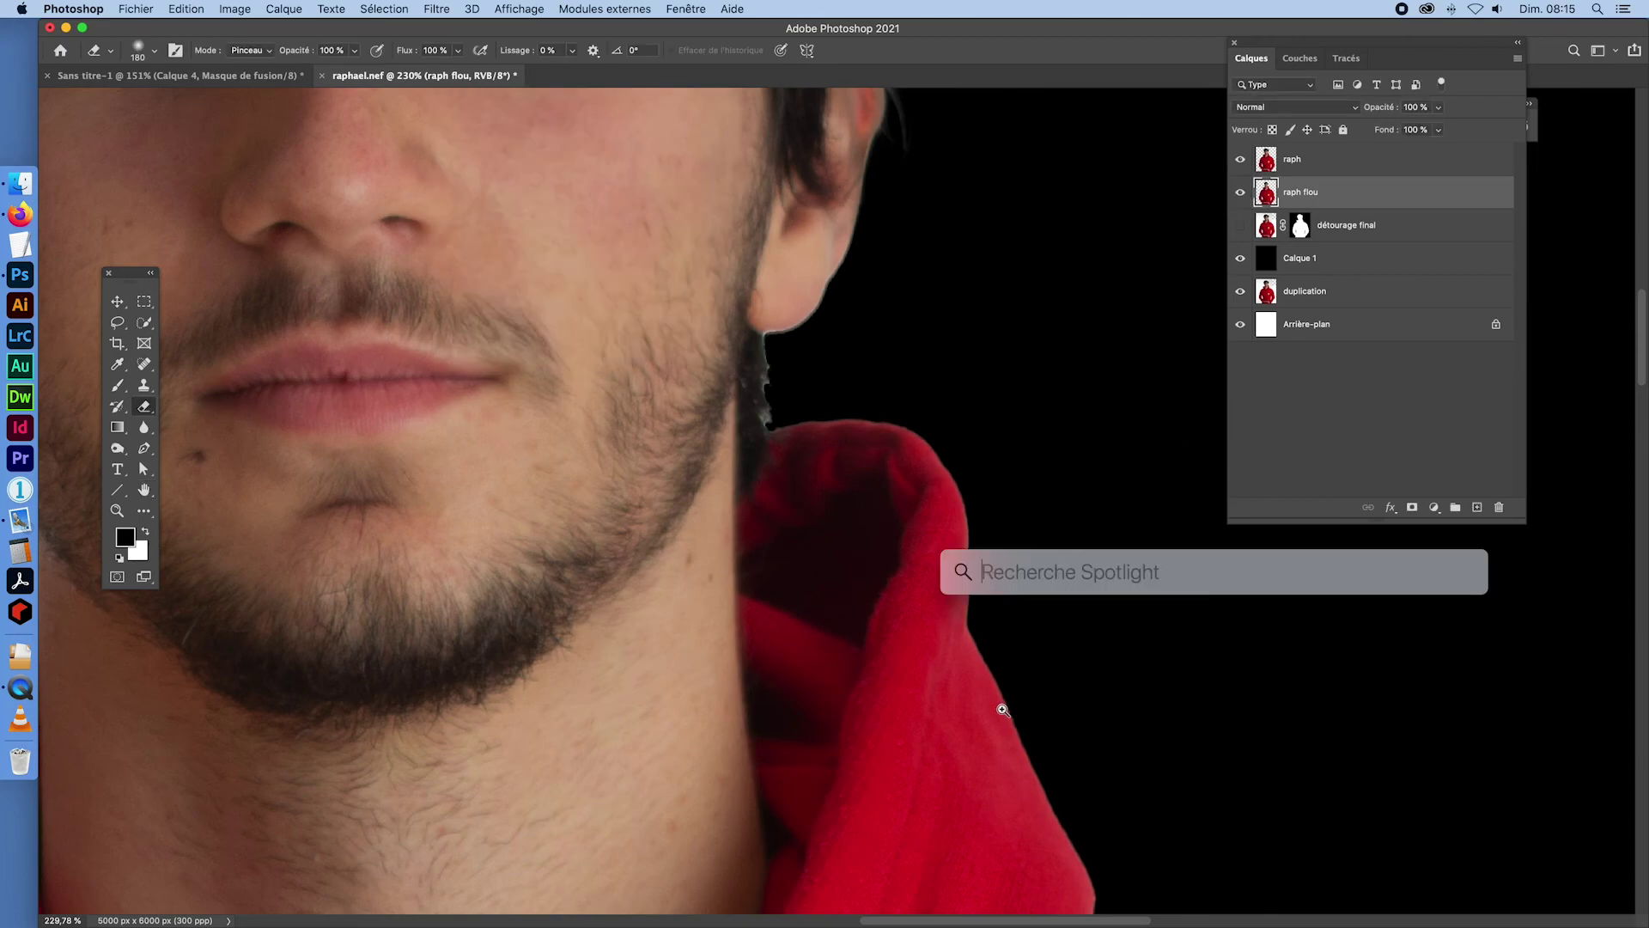
left_click_drag(1003, 711, 1106, 753)
left_click(1242, 193)
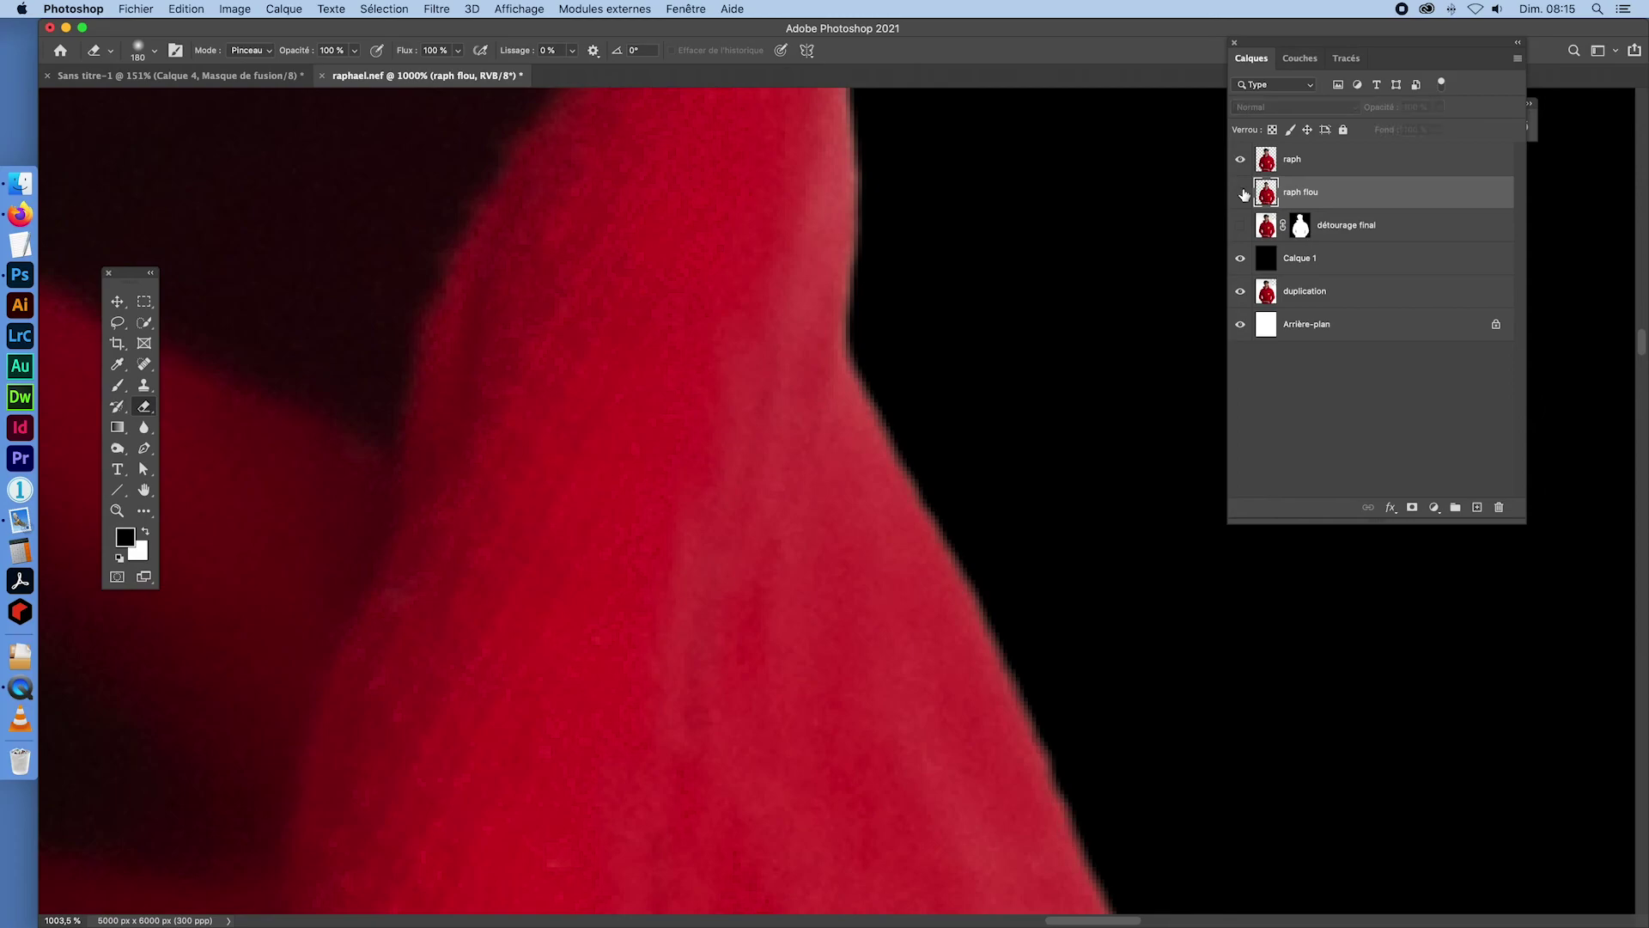
left_click(1242, 193)
left_click(1242, 194)
left_click(1242, 193)
left_click(1242, 193)
left_click(1242, 193)
key("super+0")
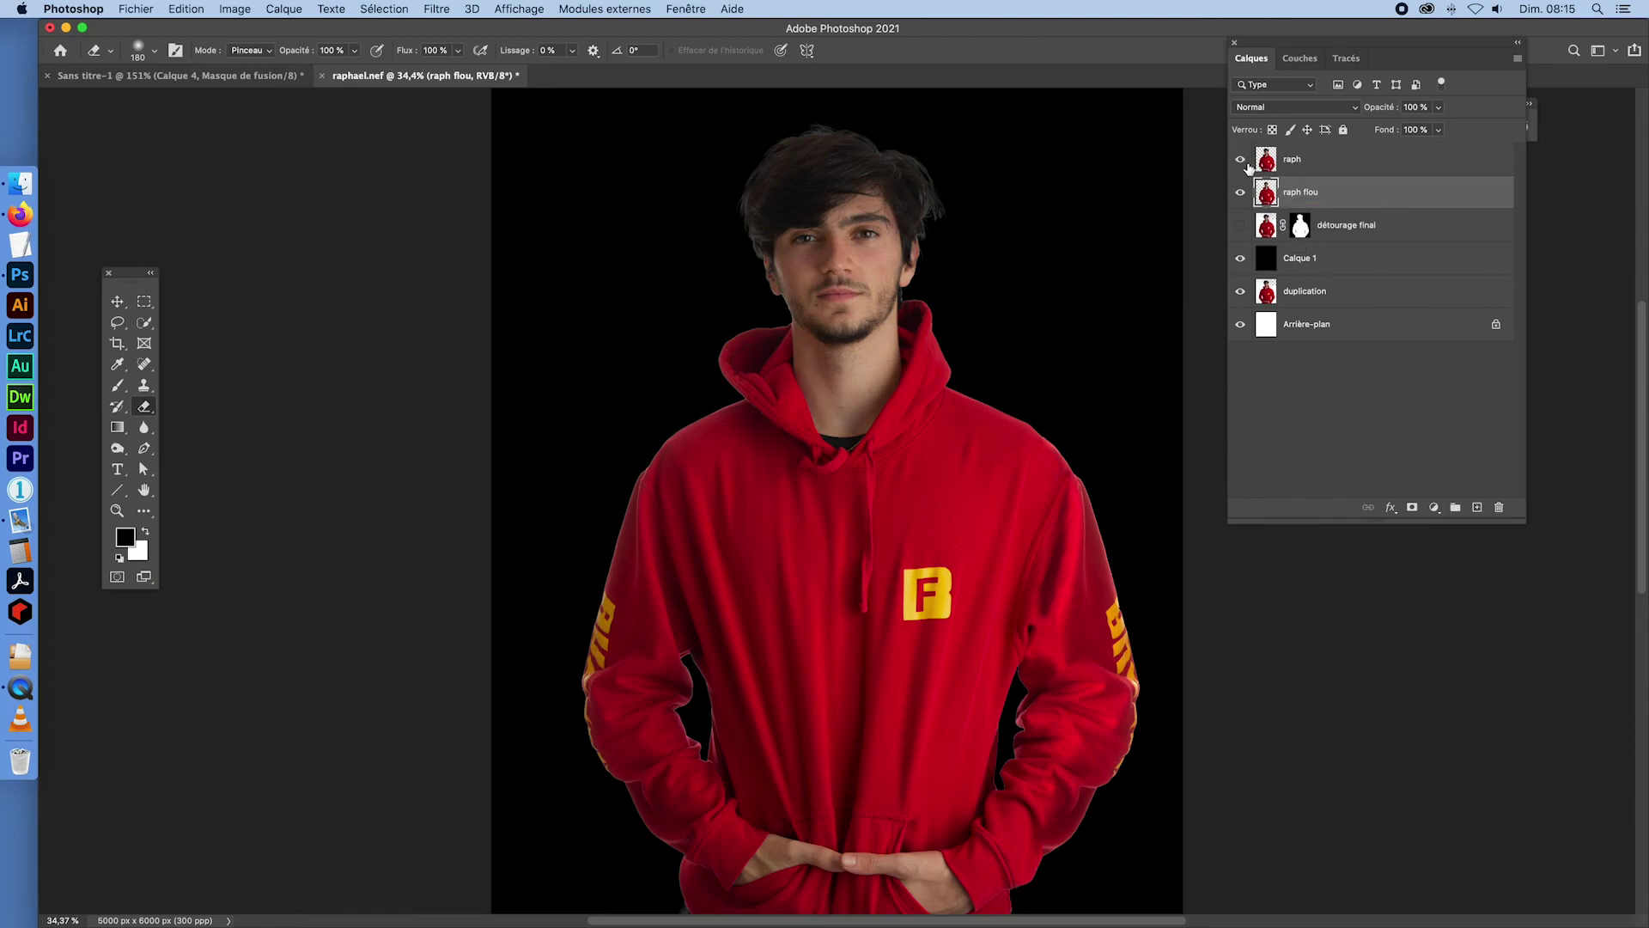
- Fill the Calque 1 background layer with the yellow sampled from the hoodie logo and inspect the hair against it
left_click(1264, 268)
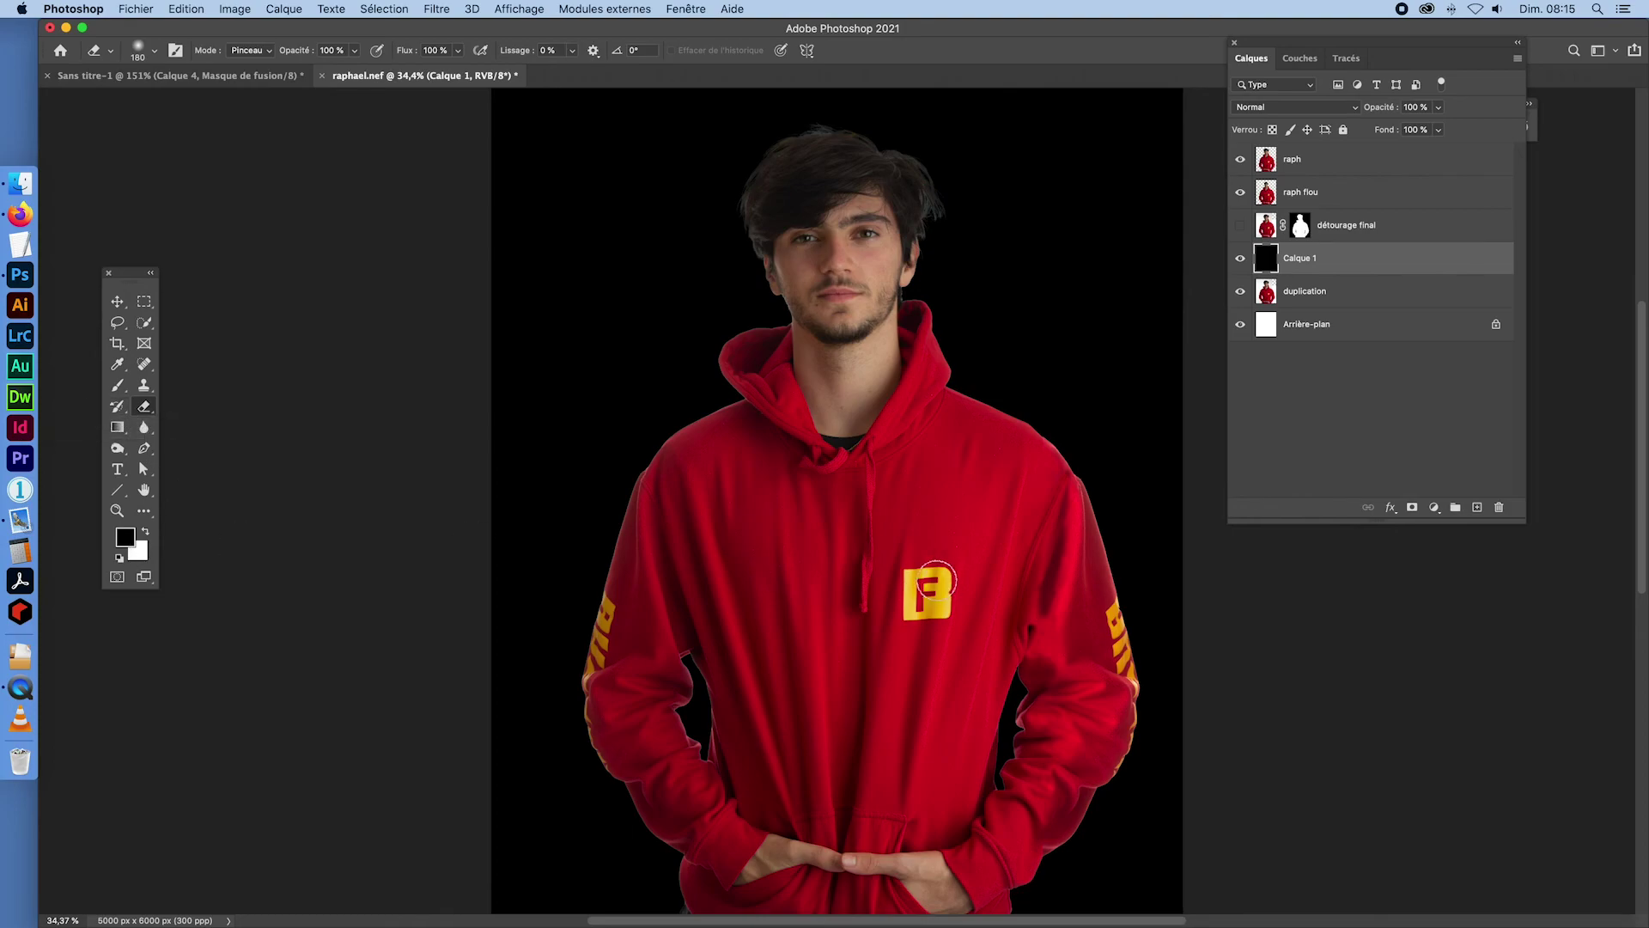
key("i")
left_click(929, 582)
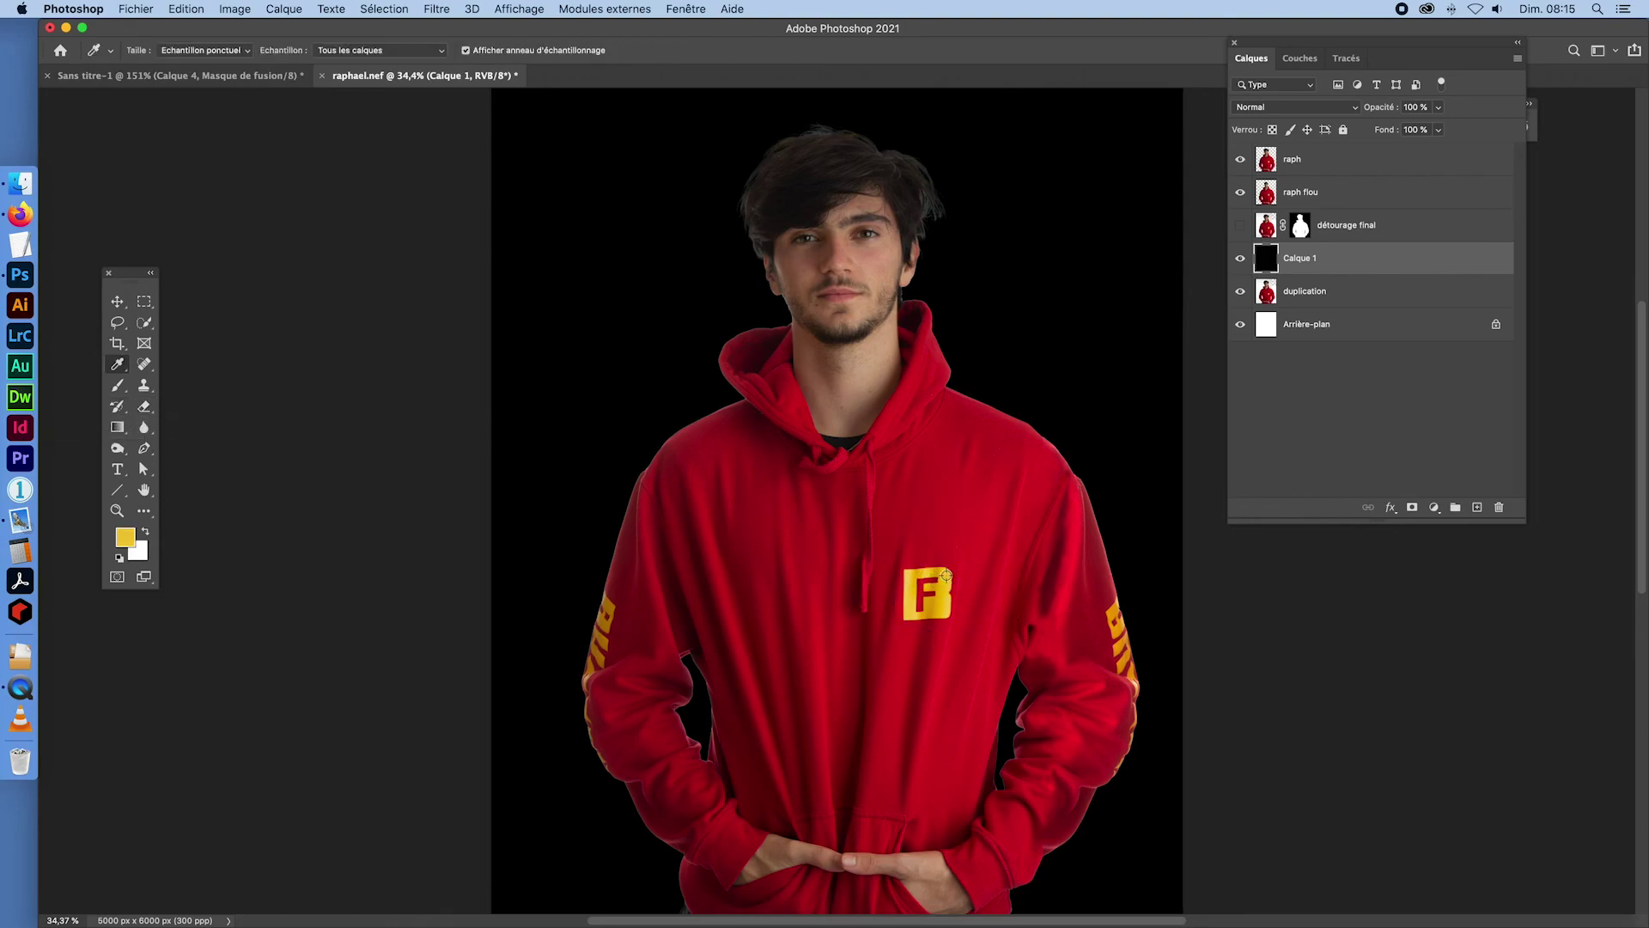
key("super+BackSpace")
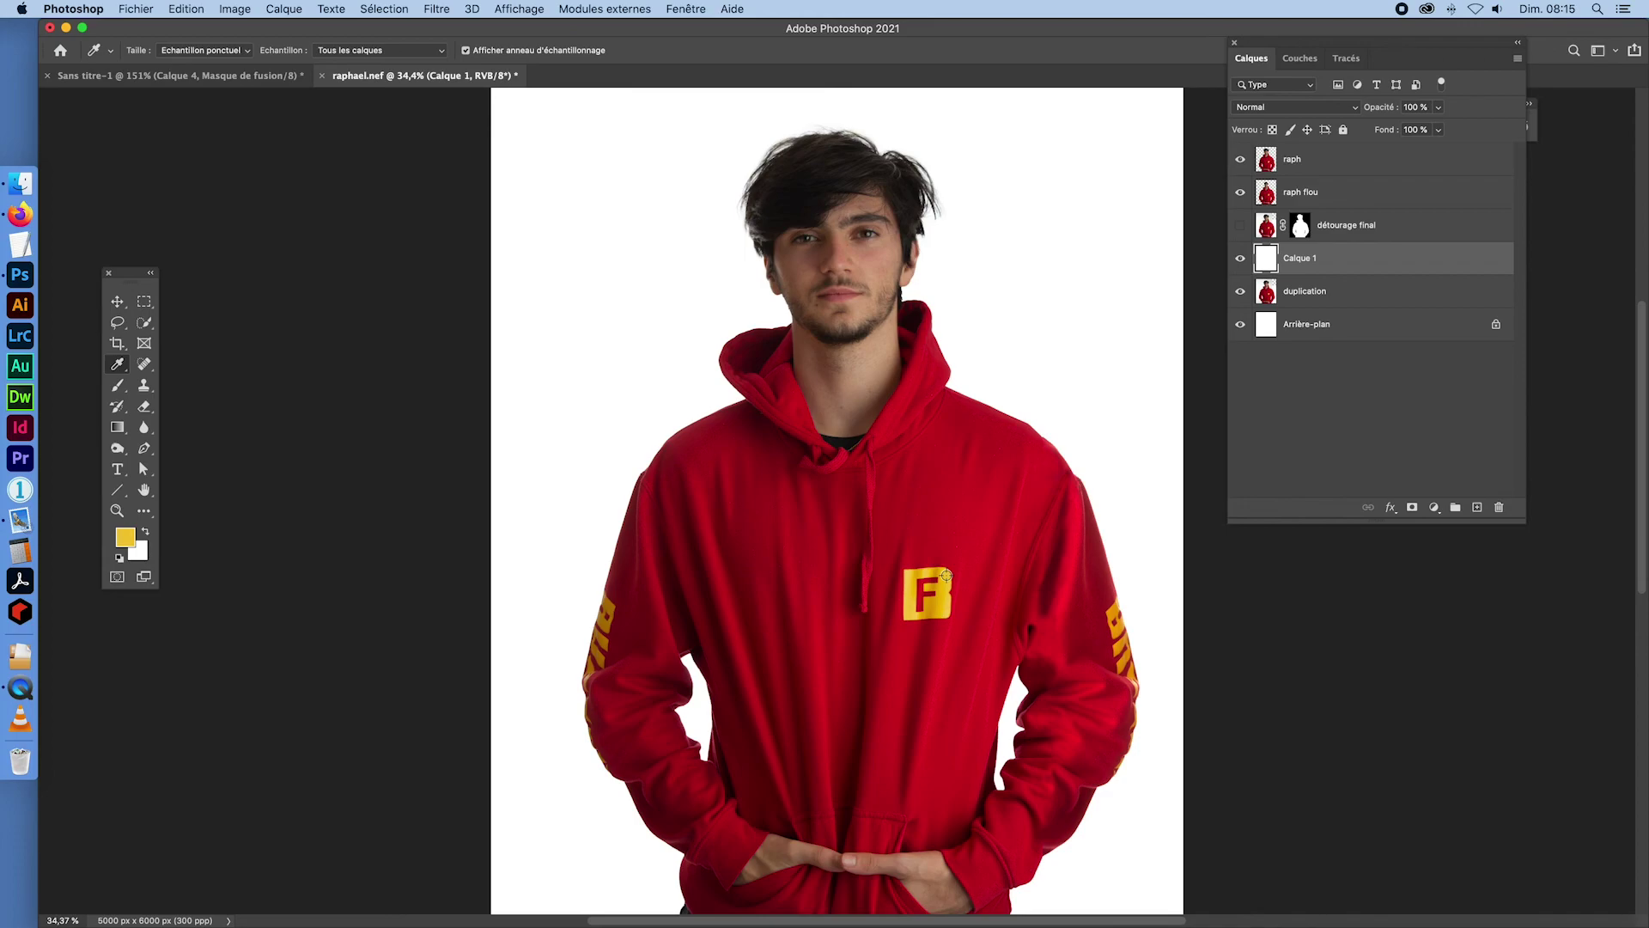
key("alt+BackSpace")
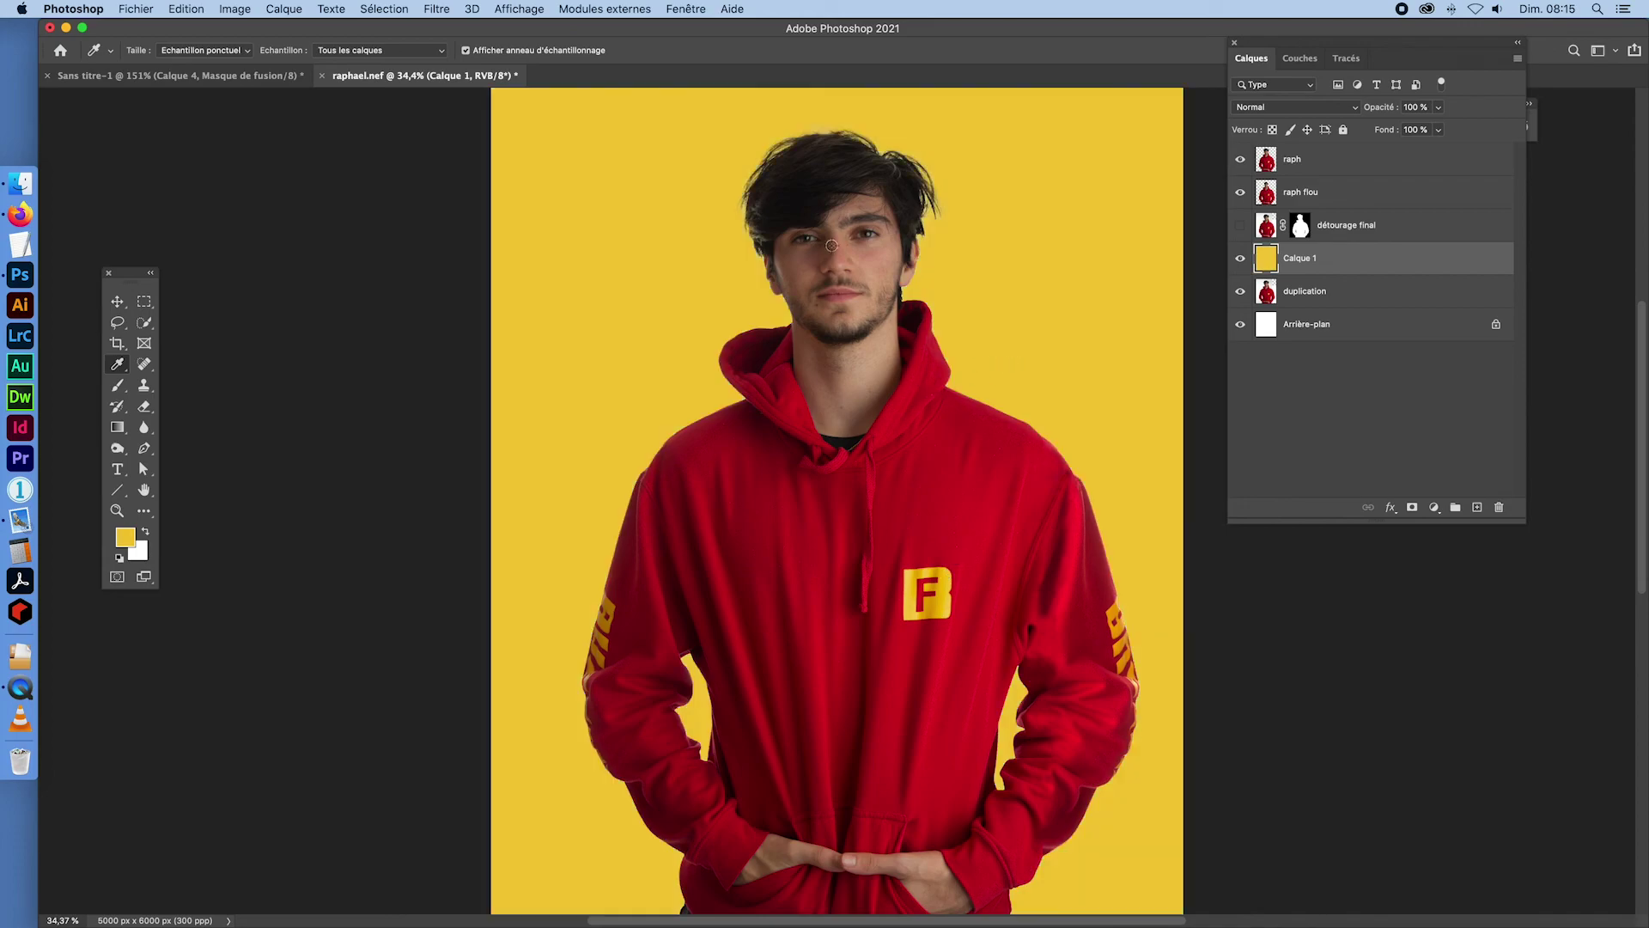
key("super+space")
left_click_drag(812, 135, 1078, 217)
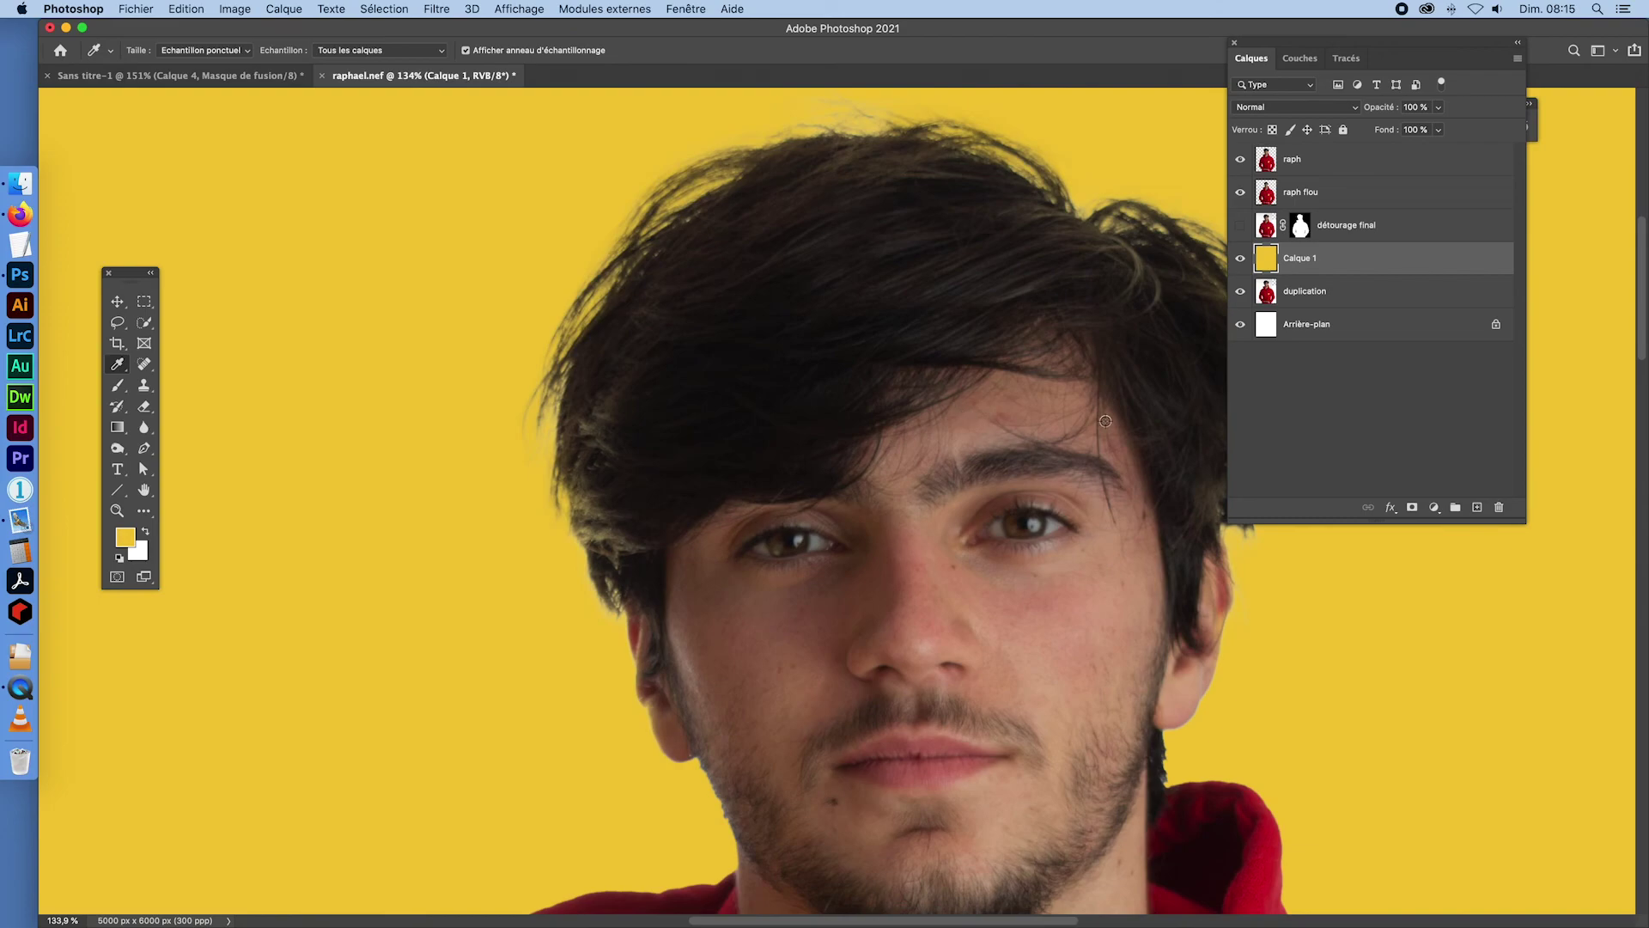
- Test a white fill on Calque 1, reset the colours to default, and fill the layer with black
key("super+BackSpace")
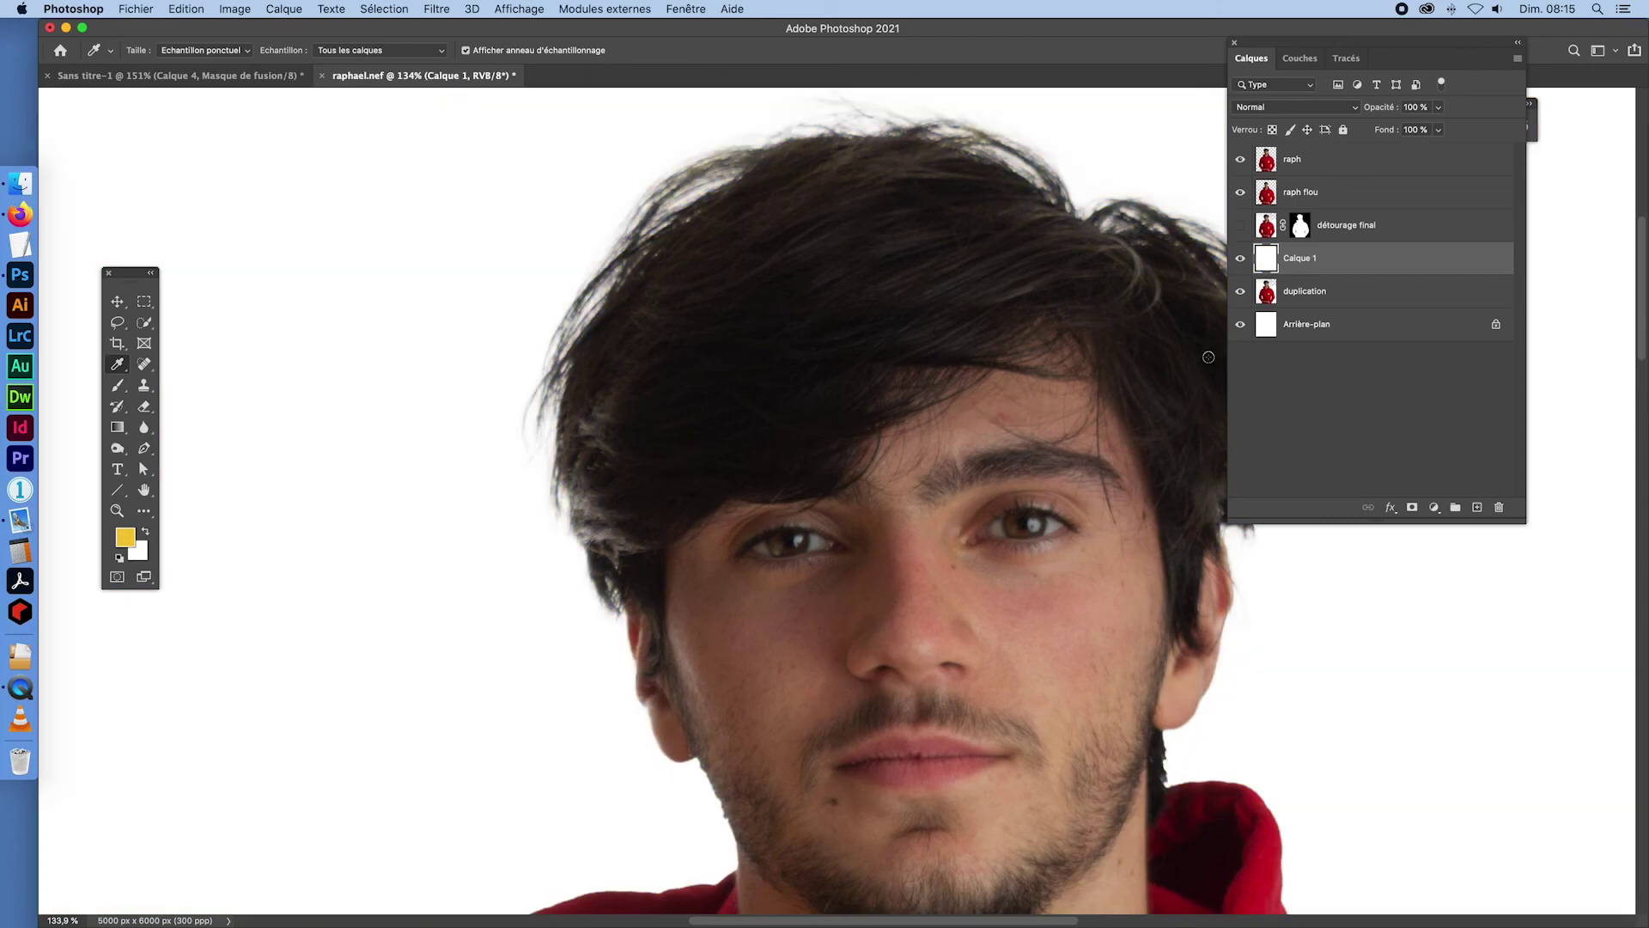
key("d")
key("alt+BackSpace")
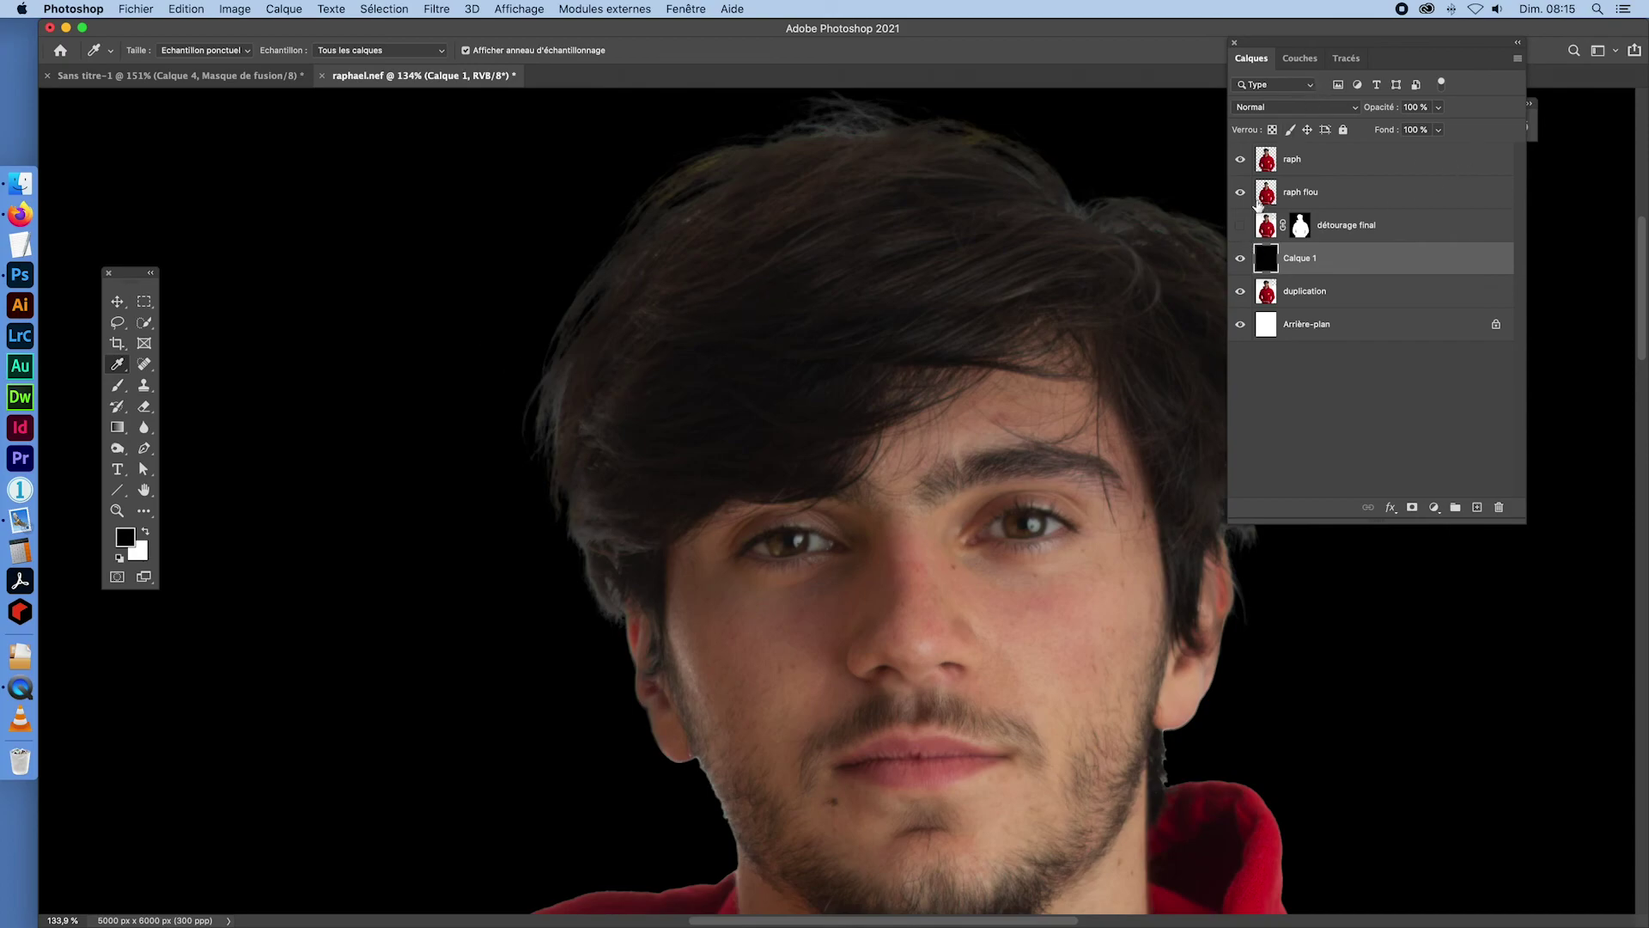
- Toggle the raph layer's visibility to check it, and create a new empty layer directly above it
left_click(1240, 160)
left_click(1240, 160)
left_click(1265, 163)
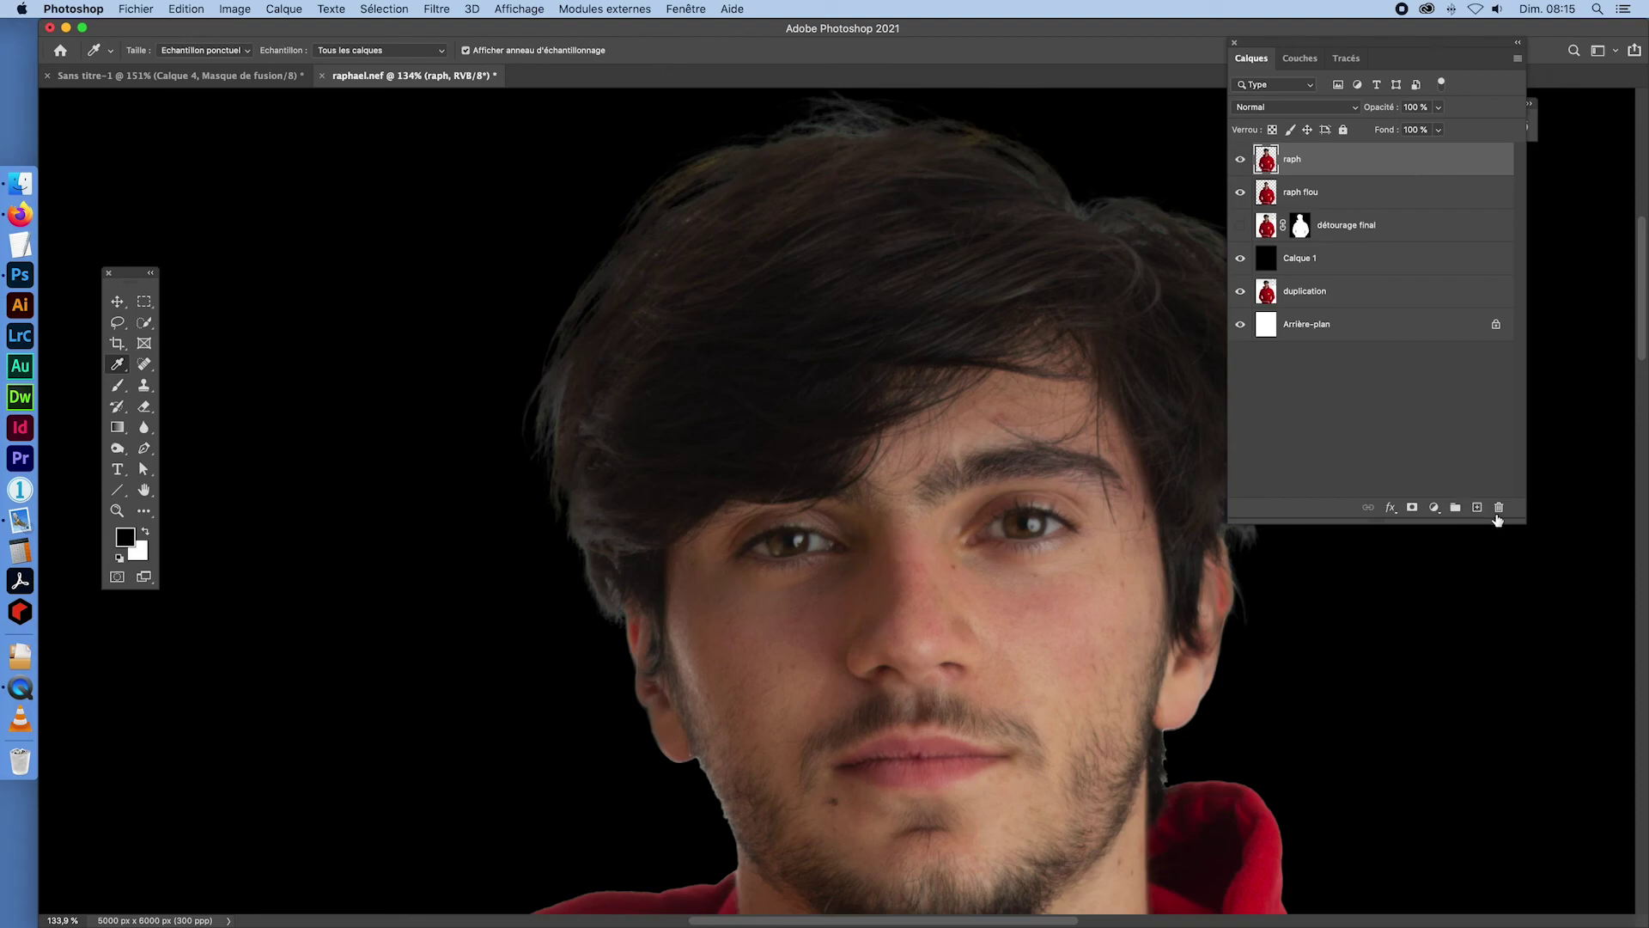
left_click(1478, 509)
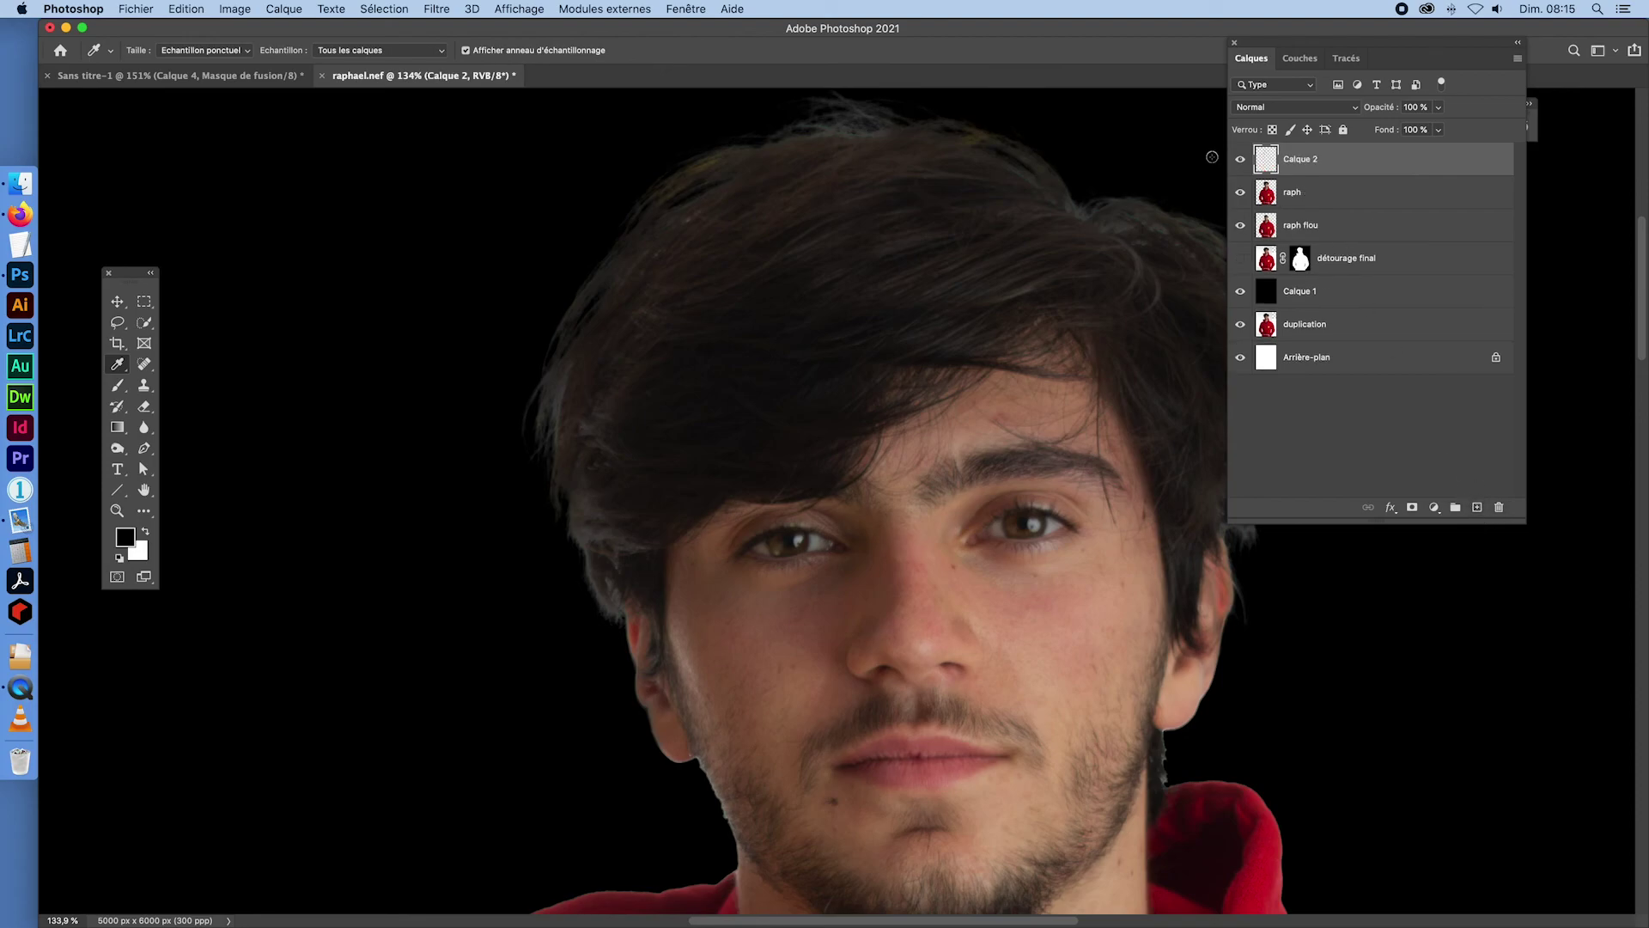
- Clone dark hair over the light strands at the left and top edges on Calque 2, using the Clone Stamp at 41% opacity
left_click(145, 385)
left_click(624, 316, "alt")
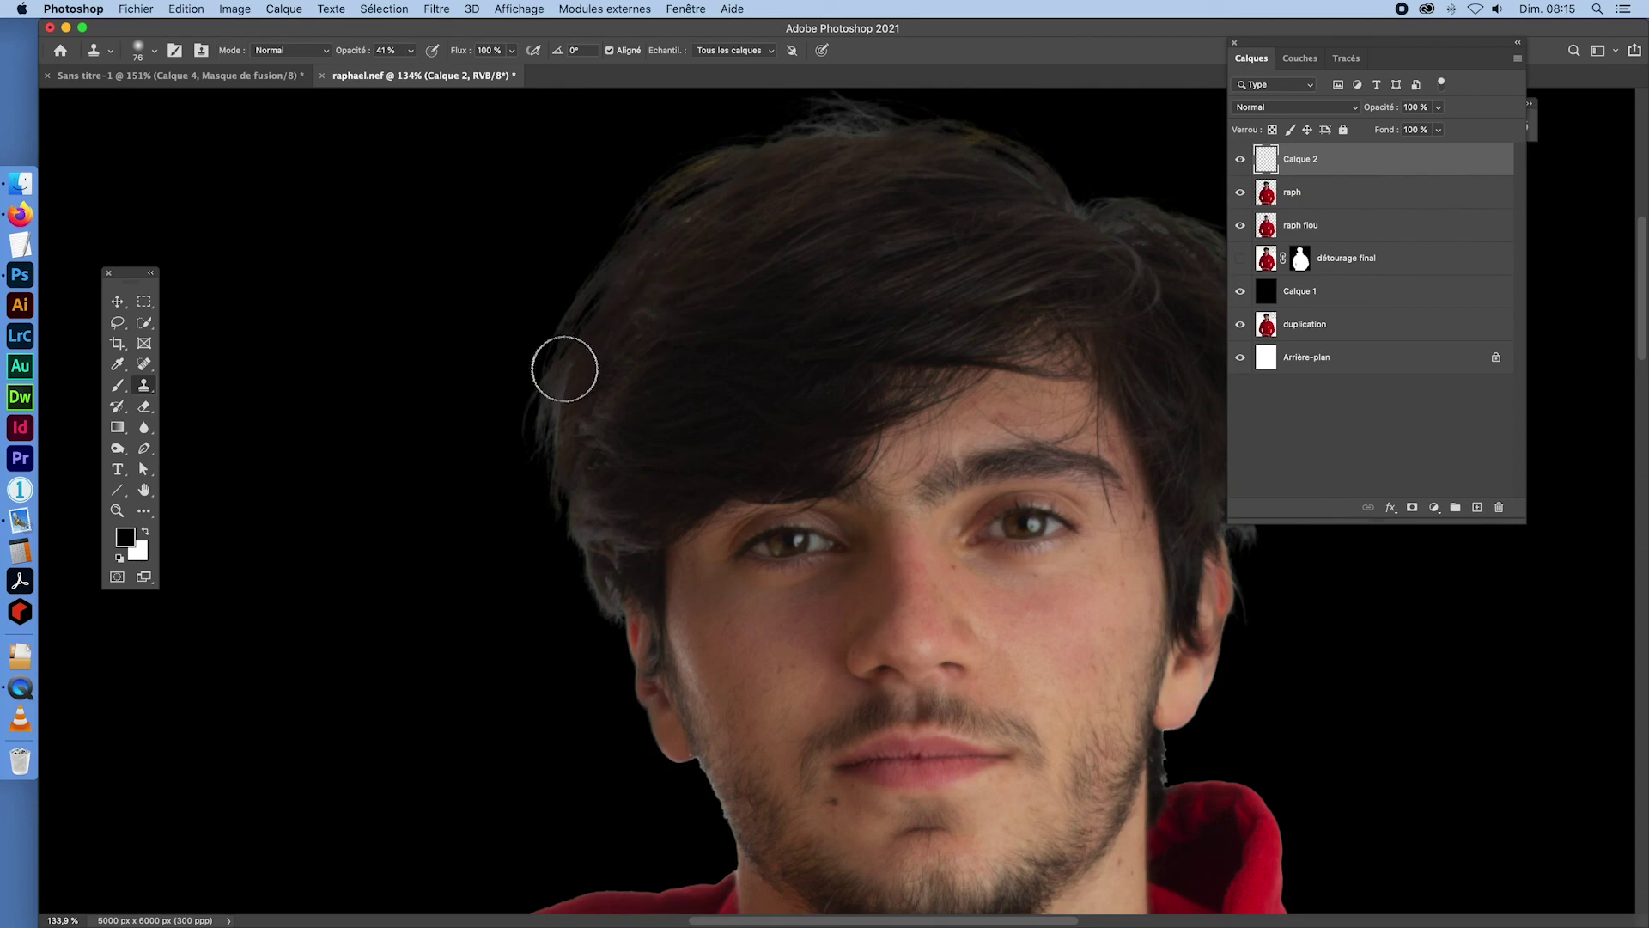
mouse_move(562, 373)
left_mouse_down()
mouse_move(525, 426)
mouse_move(544, 432)
left_mouse_up()
left_click(594, 334, "alt")
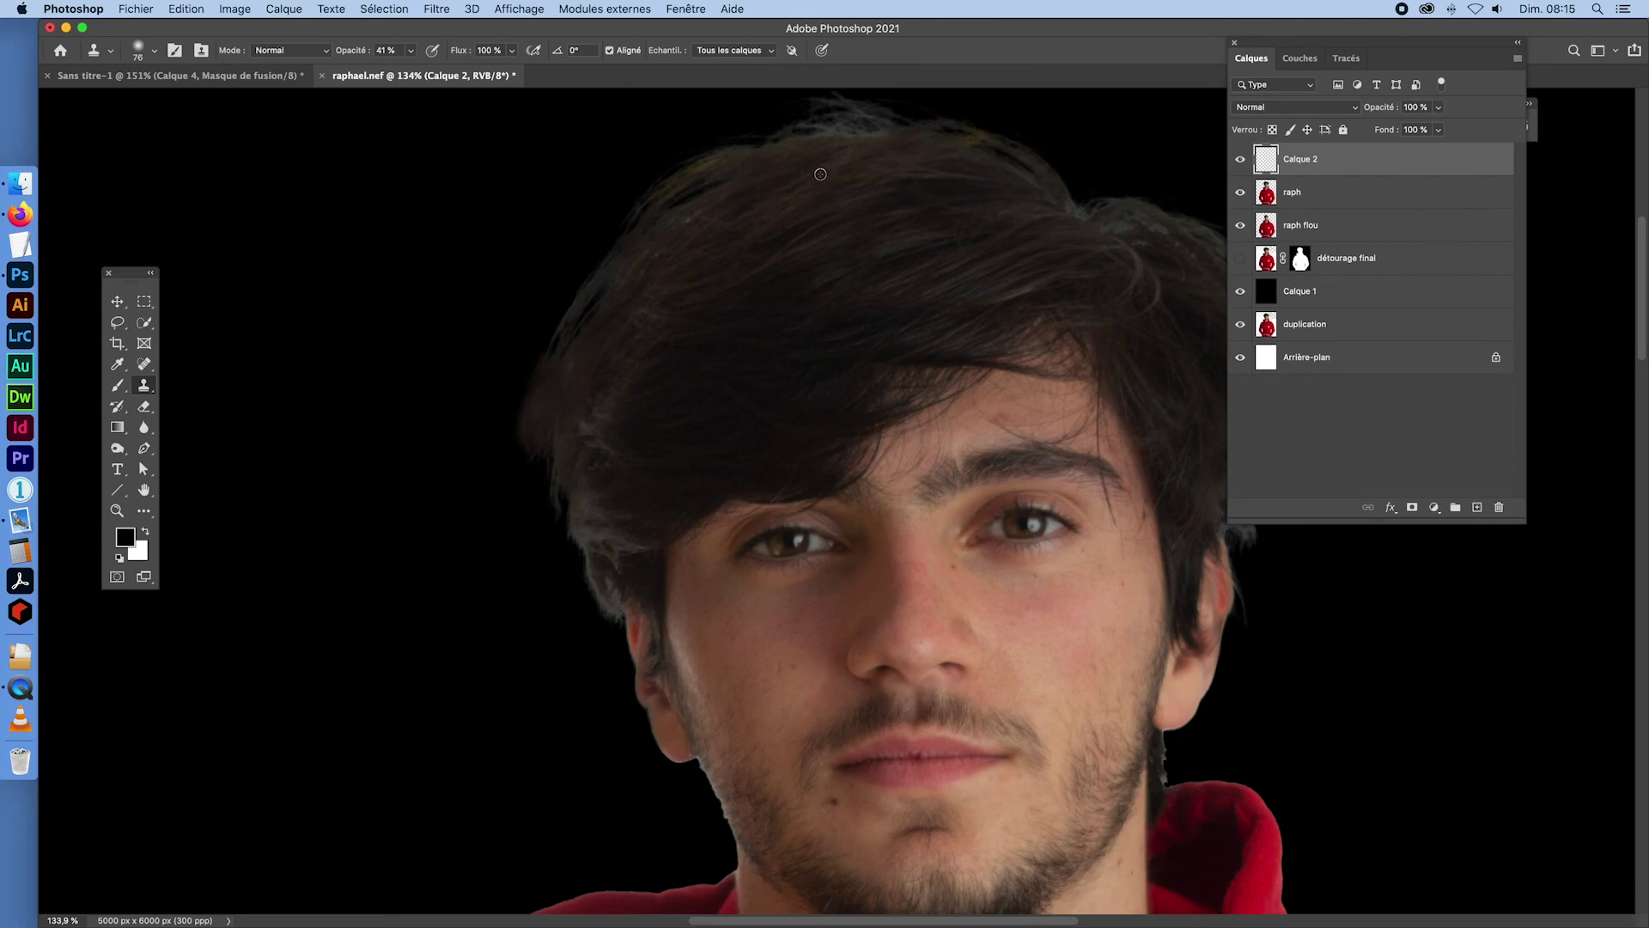
left_click(875, 156, "alt")
mouse_move(913, 133)
left_mouse_down()
mouse_move(817, 120)
mouse_move(903, 120)
mouse_move(863, 112)
mouse_move(779, 123)
left_mouse_up()
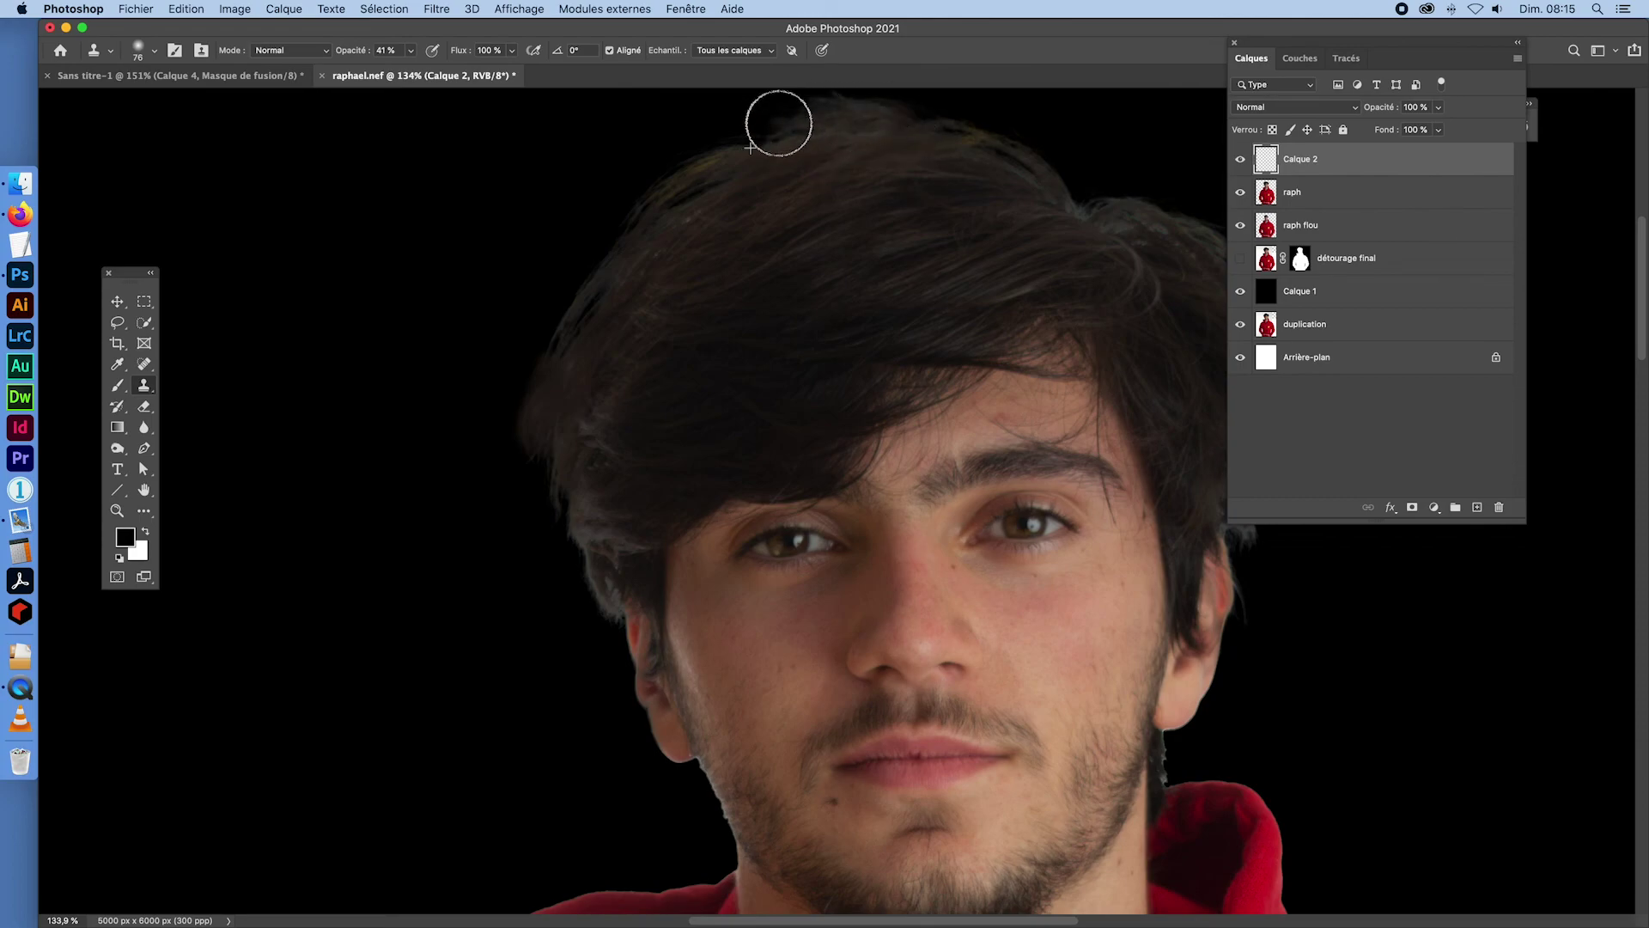
- Move the layers panel clear of the head and clone dark hair over the light strands along the right edge of the hair
left_click_drag(1318, 44, 1528, 171)
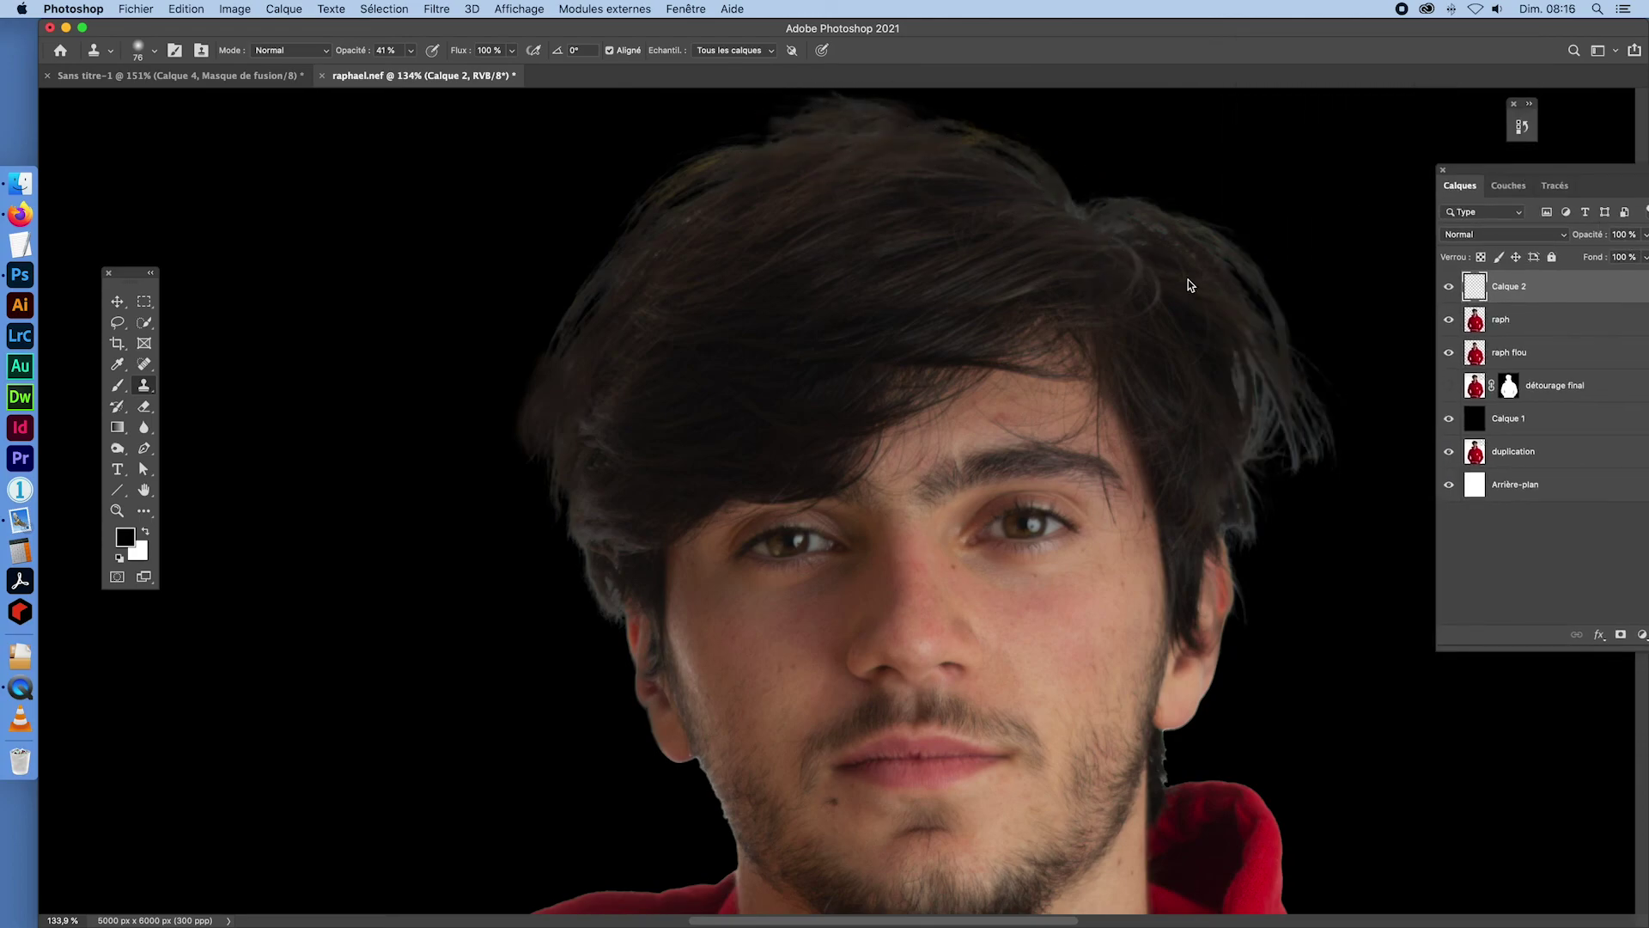
left_click(1004, 214, "alt")
mouse_move(1072, 195)
left_mouse_down()
mouse_move(1247, 271)
mouse_move(1217, 303)
mouse_move(1284, 360)
mouse_move(1237, 368)
mouse_move(1300, 434)
mouse_move(1254, 432)
mouse_move(1256, 459)
mouse_move(1305, 444)
mouse_move(1244, 478)
left_mouse_up()
left_click(1028, 247, "alt")
left_click(1100, 268, "alt")
left_click(1080, 250, "alt")
left_click(1126, 269, "alt")
left_click(1174, 331, "alt")
left_click(1213, 351, "alt")
left_click(1175, 379, "alt")
left_click(1211, 434, "alt")
left_click(1233, 400, "alt")
left_click(1186, 417, "alt")
left_click(1200, 379, "alt")
left_click_drag(1291, 406, 1317, 448)
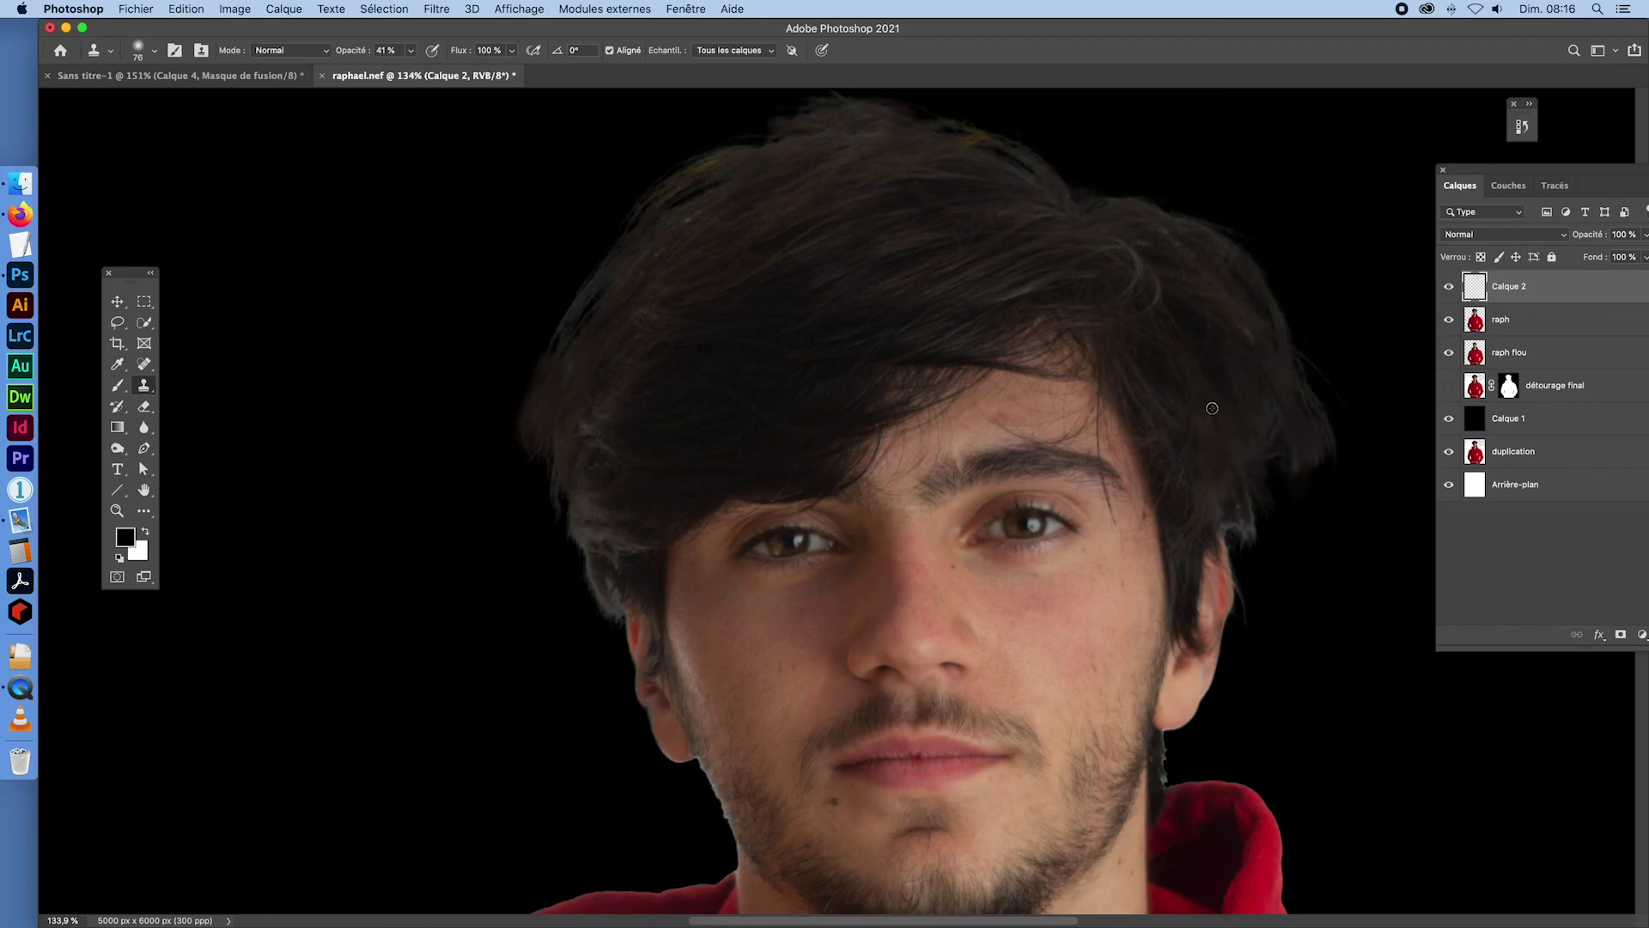
left_click(1214, 407, "alt")
left_click_drag(1245, 501, 1254, 518)
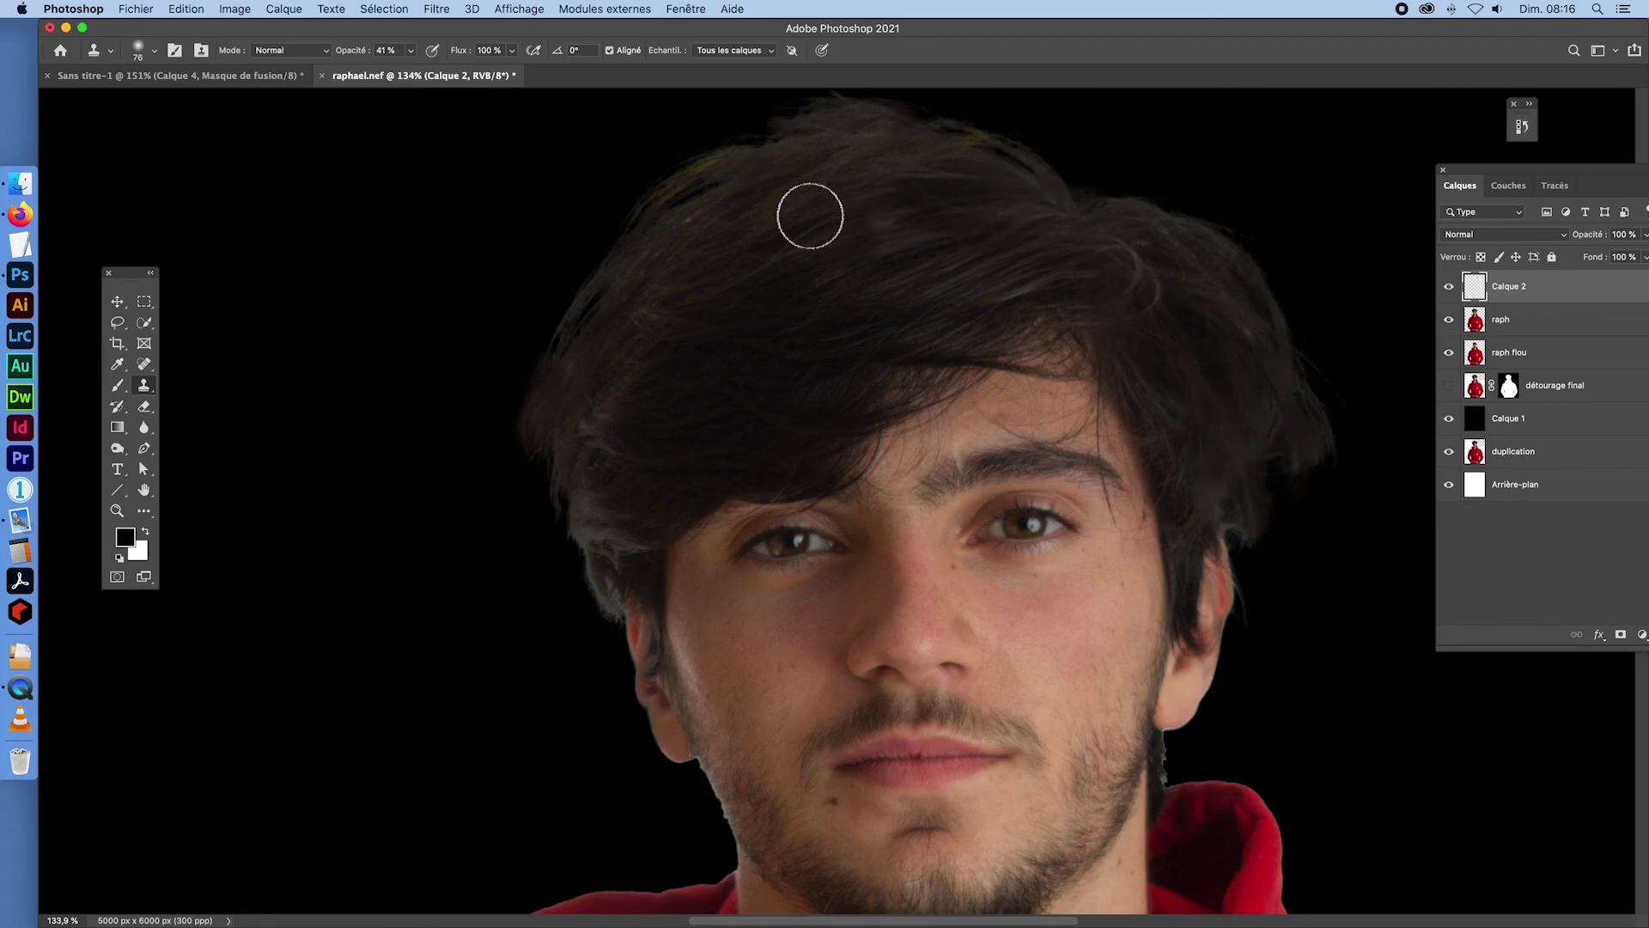
- Clone dark hair over the remaining light strands from the upper left of the hair down to above the ear
left_click(745, 183, "alt")
left_click_drag(700, 210, 699, 214)
left_click(657, 280, "alt")
mouse_move(566, 417)
left_mouse_down()
mouse_move(557, 467)
mouse_move(594, 448)
mouse_move(604, 419)
mouse_move(587, 448)
left_mouse_up()
left_click(637, 327, "alt")
left_click(630, 493, "alt")
mouse_move(593, 534)
left_mouse_down()
mouse_move(592, 512)
mouse_move(621, 521)
mouse_move(594, 502)
left_mouse_up()
left_click(651, 483, "alt")
left_click_drag(573, 500, 556, 496)
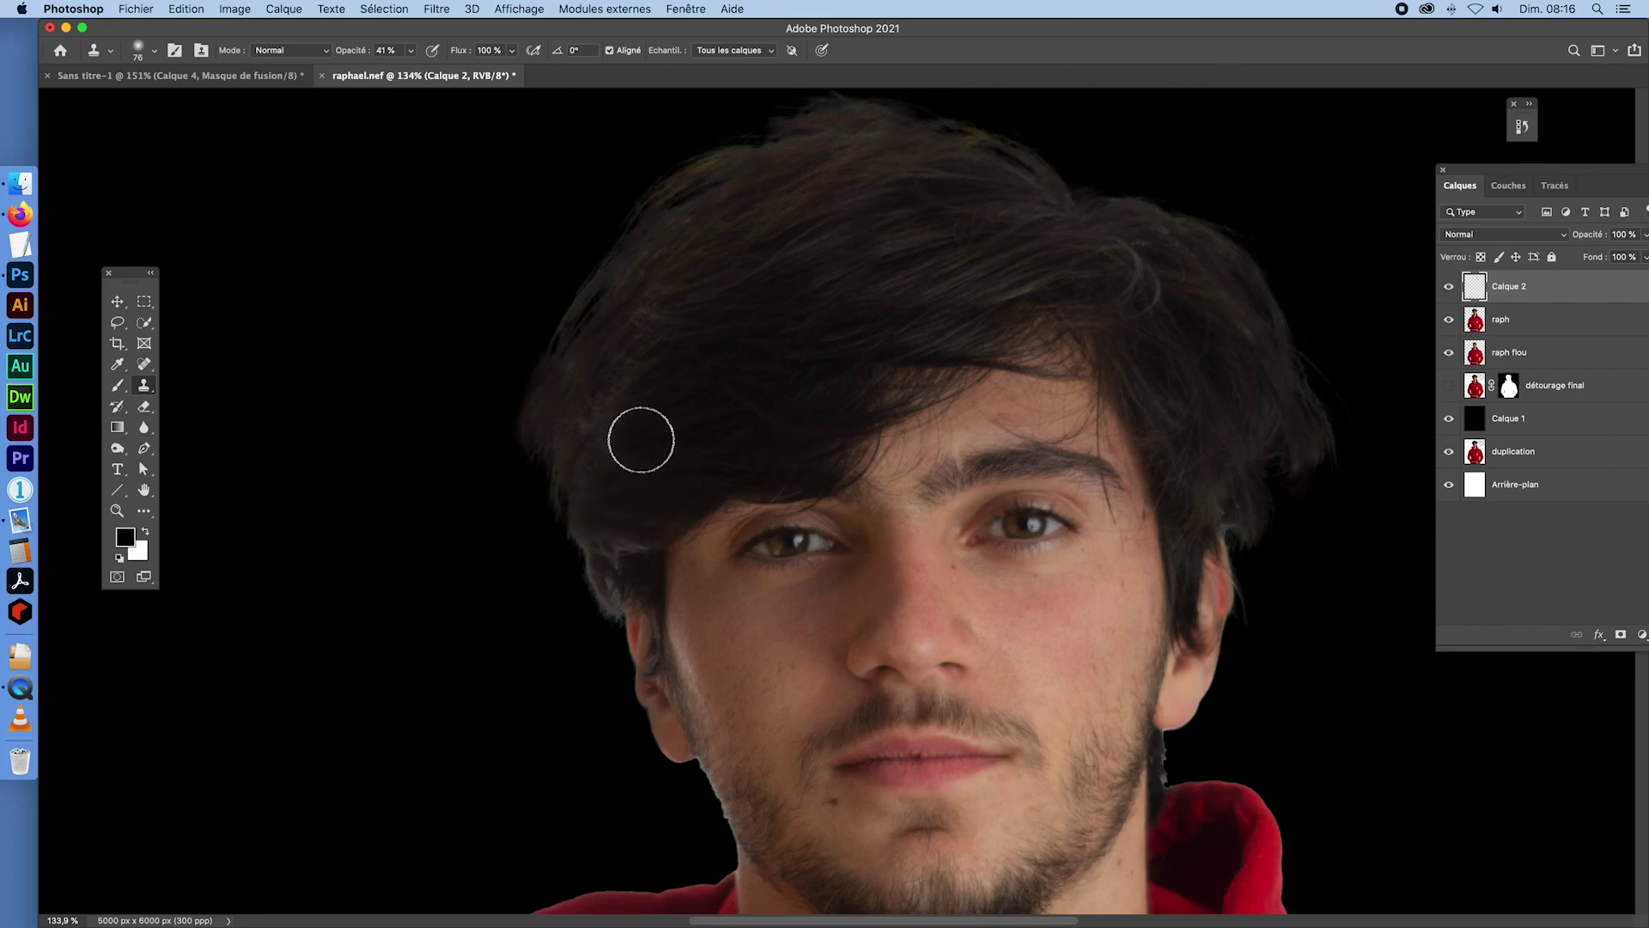
left_click(659, 439, "alt")
left_click_drag(611, 437, 606, 443)
left_click(620, 508, "alt")
left_click_drag(626, 536, 628, 544)
left_click(1227, 405, "alt")
- Compare the hair before and after cloning by switching Calque 2's visibility off and on
left_click(1449, 287)
left_click(1449, 287)
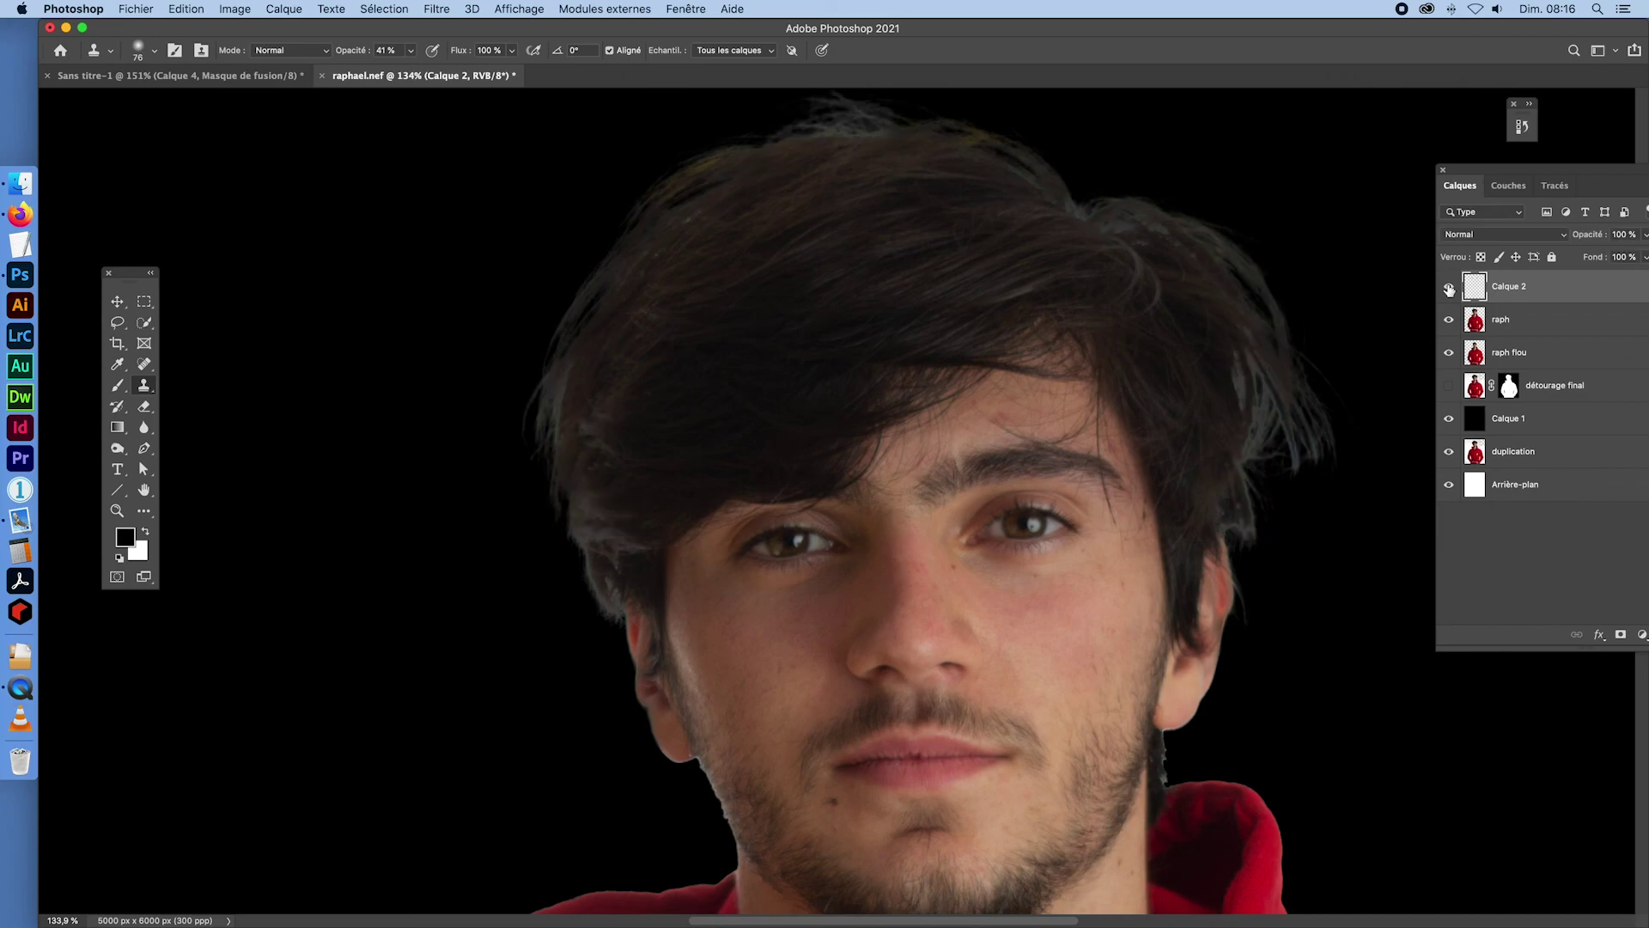
left_click(1449, 288)
left_click(1449, 288)
left_click(1449, 289)
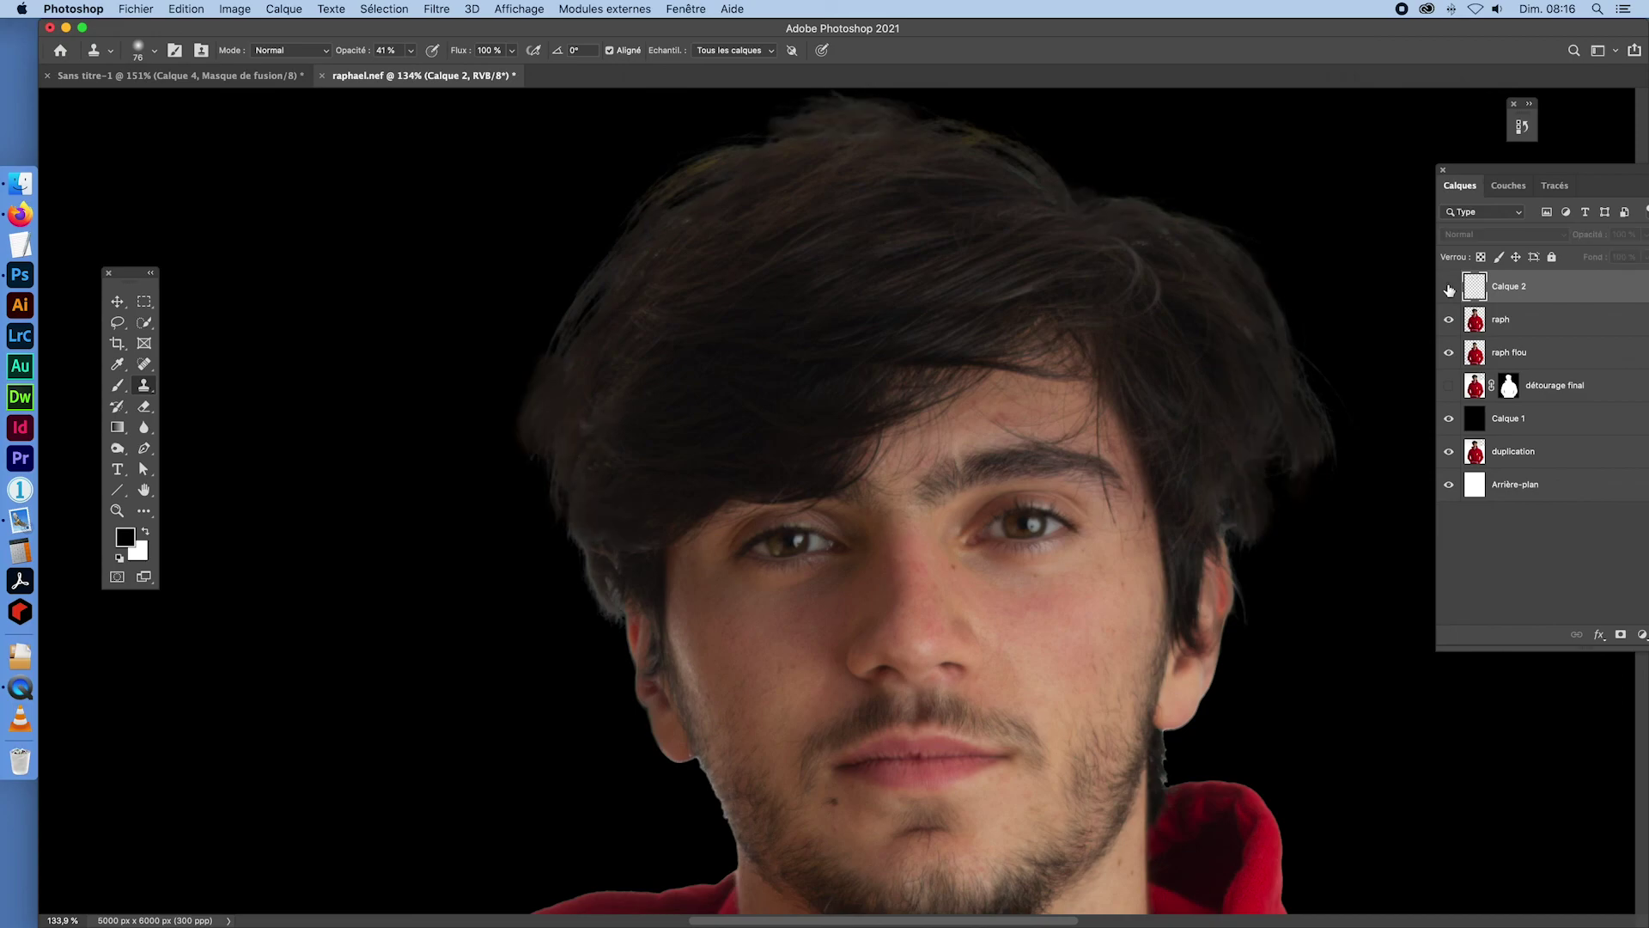
- Clip Calque 2 to the raph layer beneath it and compare the hair with and without the cloned retouching
left_click(1448, 289)
left_click(1449, 289)
key("super+space")
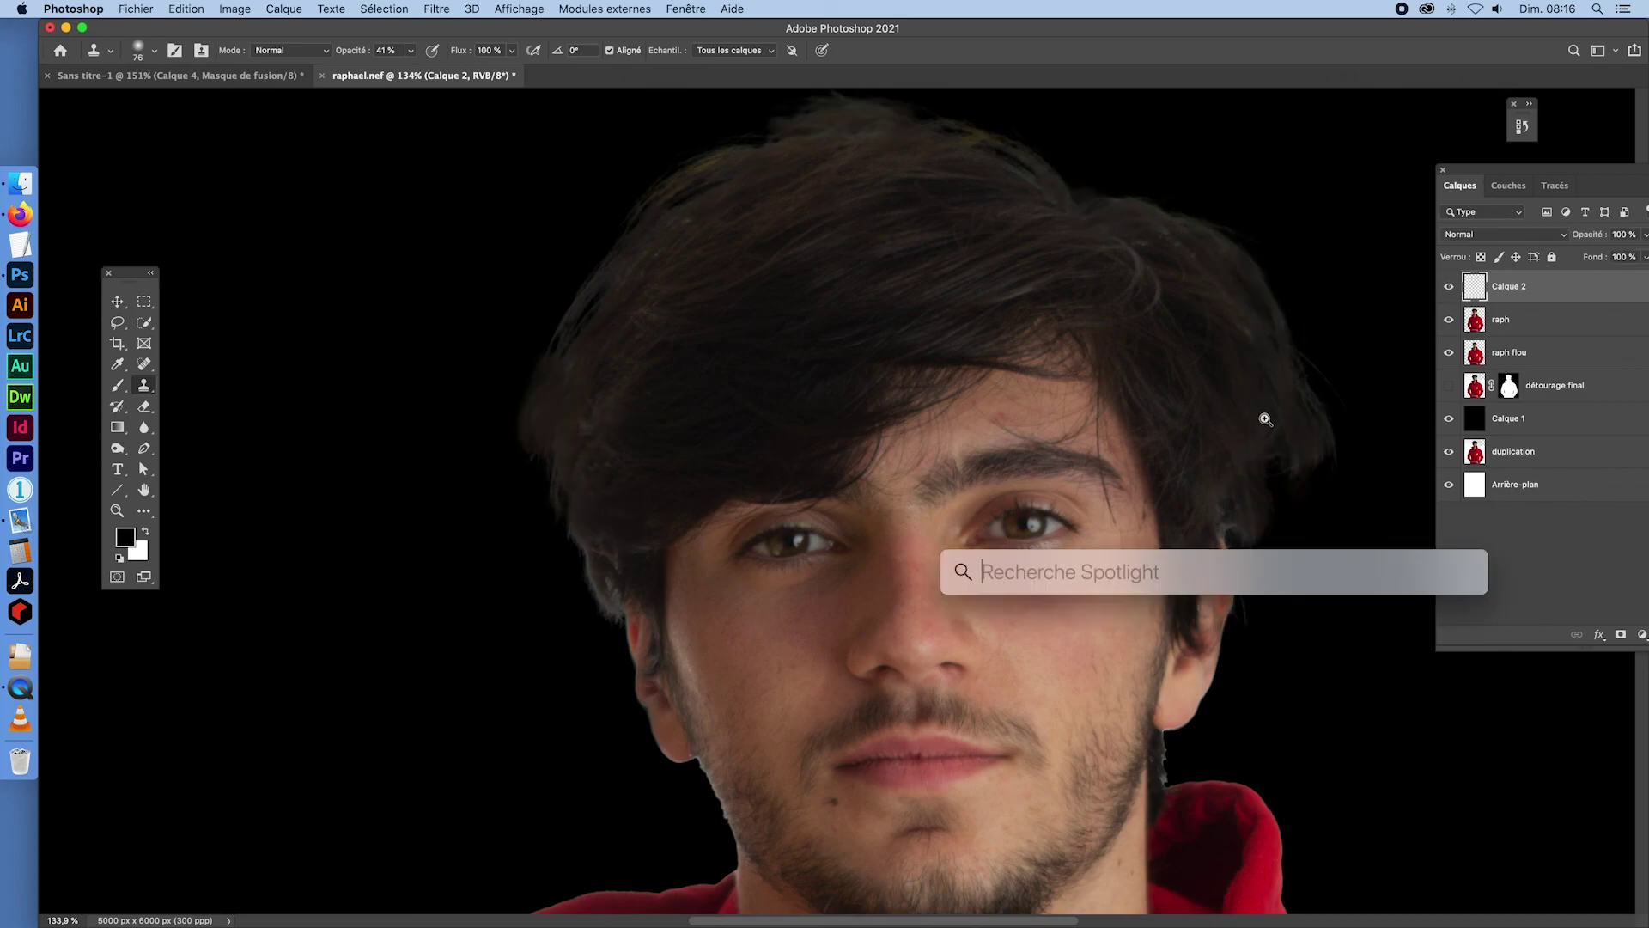
left_click_drag(1262, 420, 1151, 403)
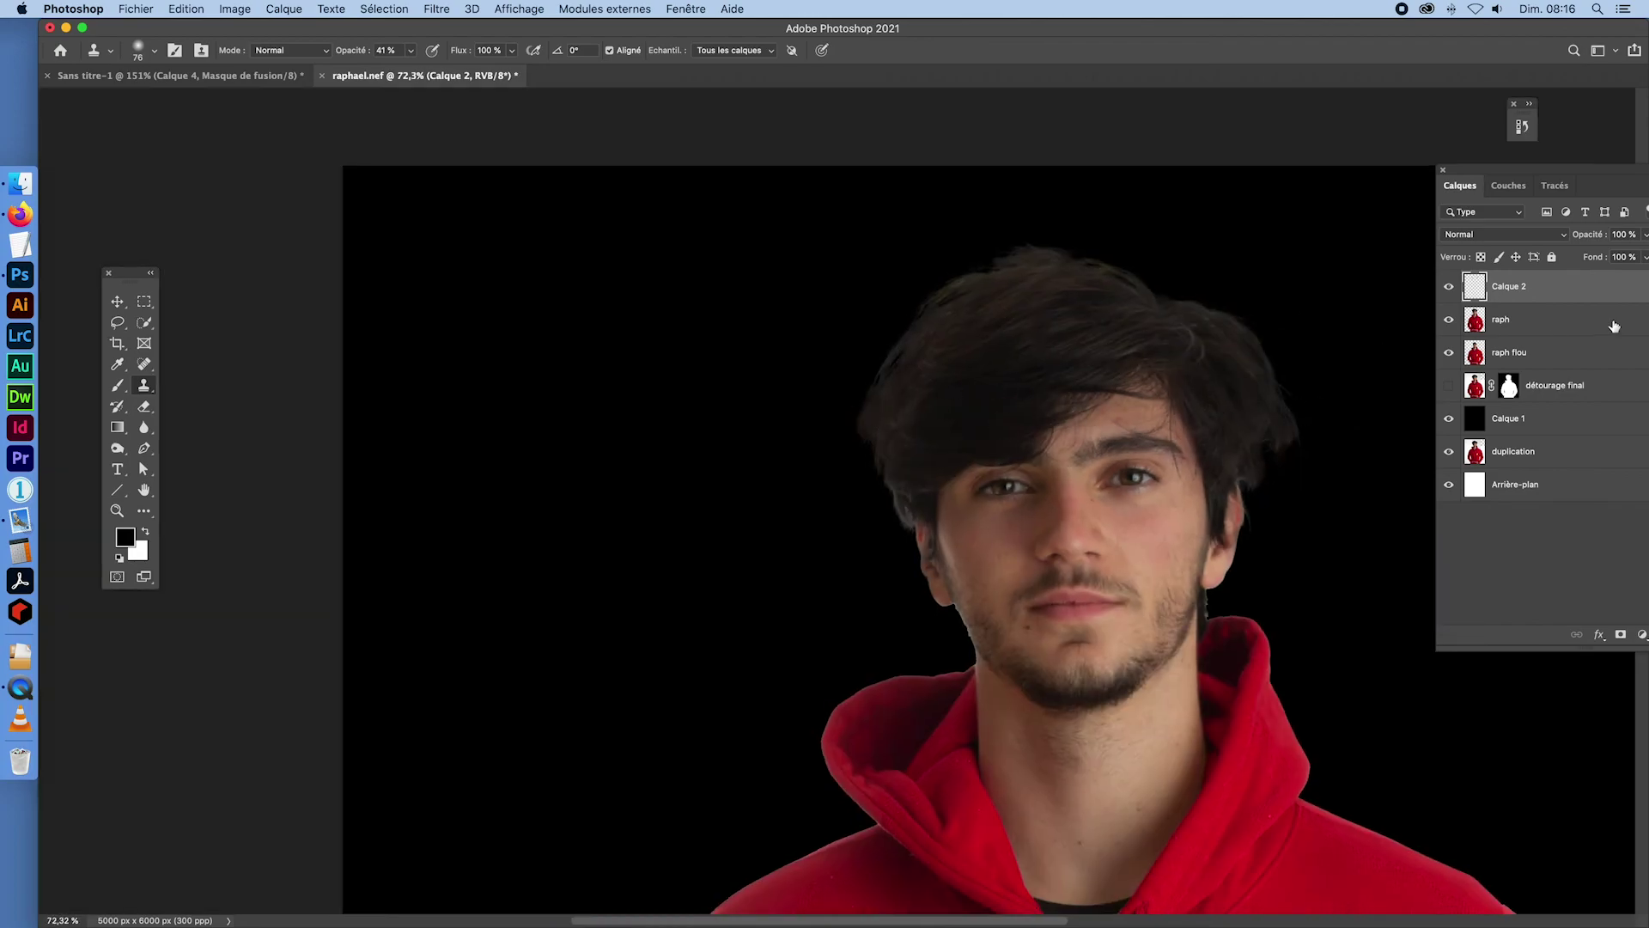
left_click(1499, 298, "alt")
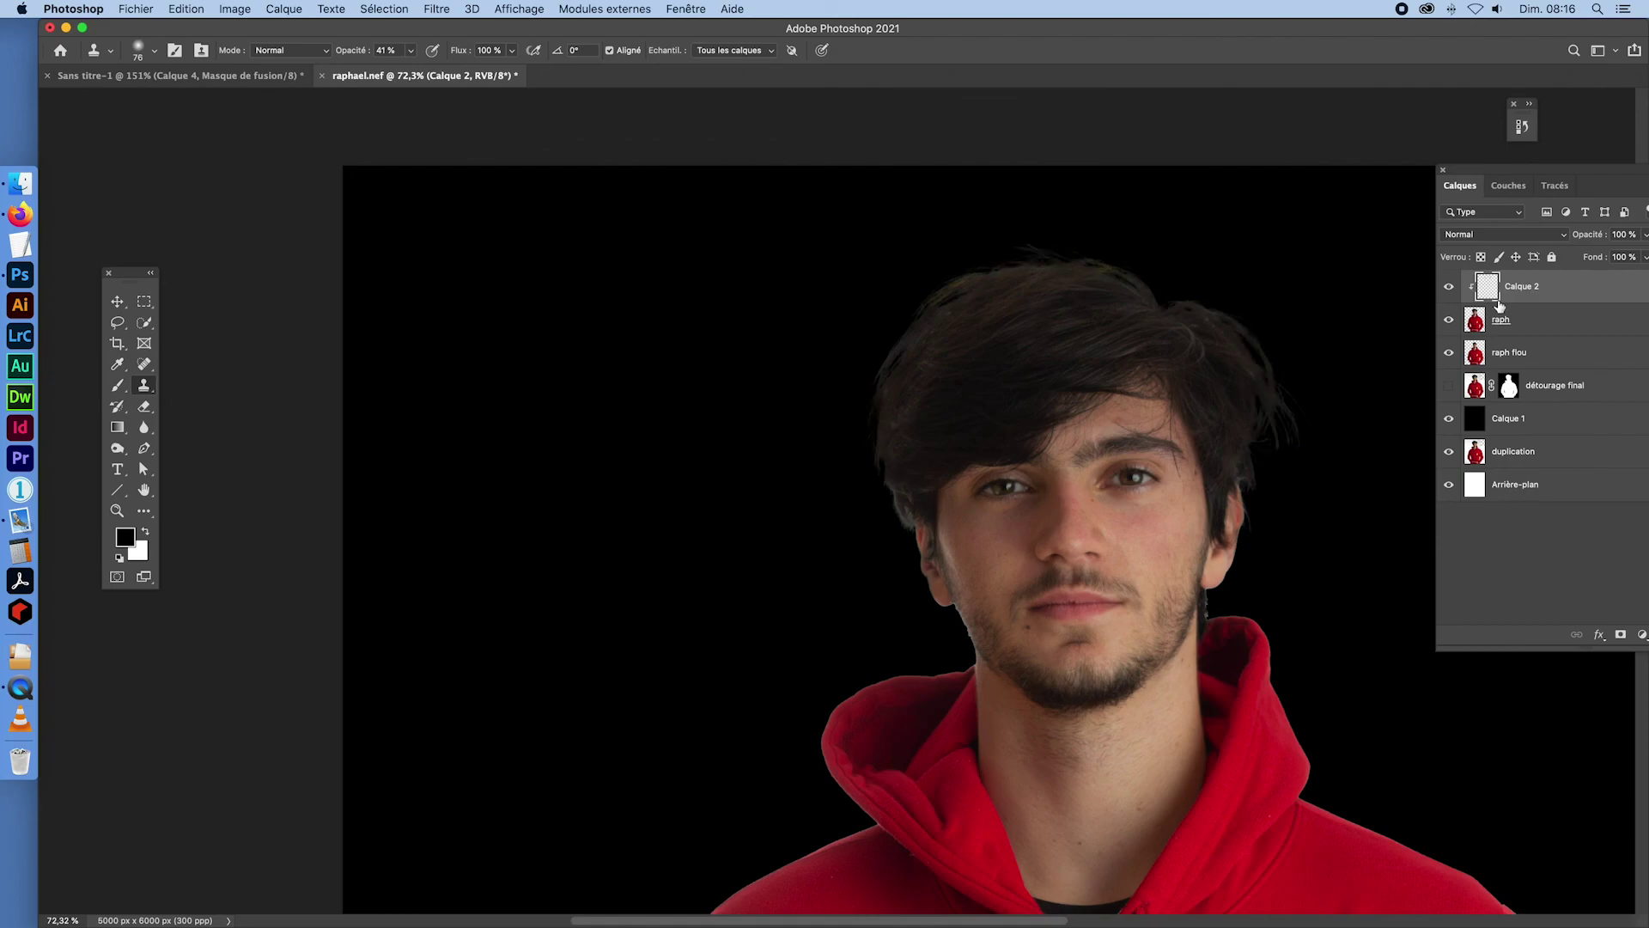
left_click(1450, 290)
left_click(1450, 290)
left_click(1450, 289)
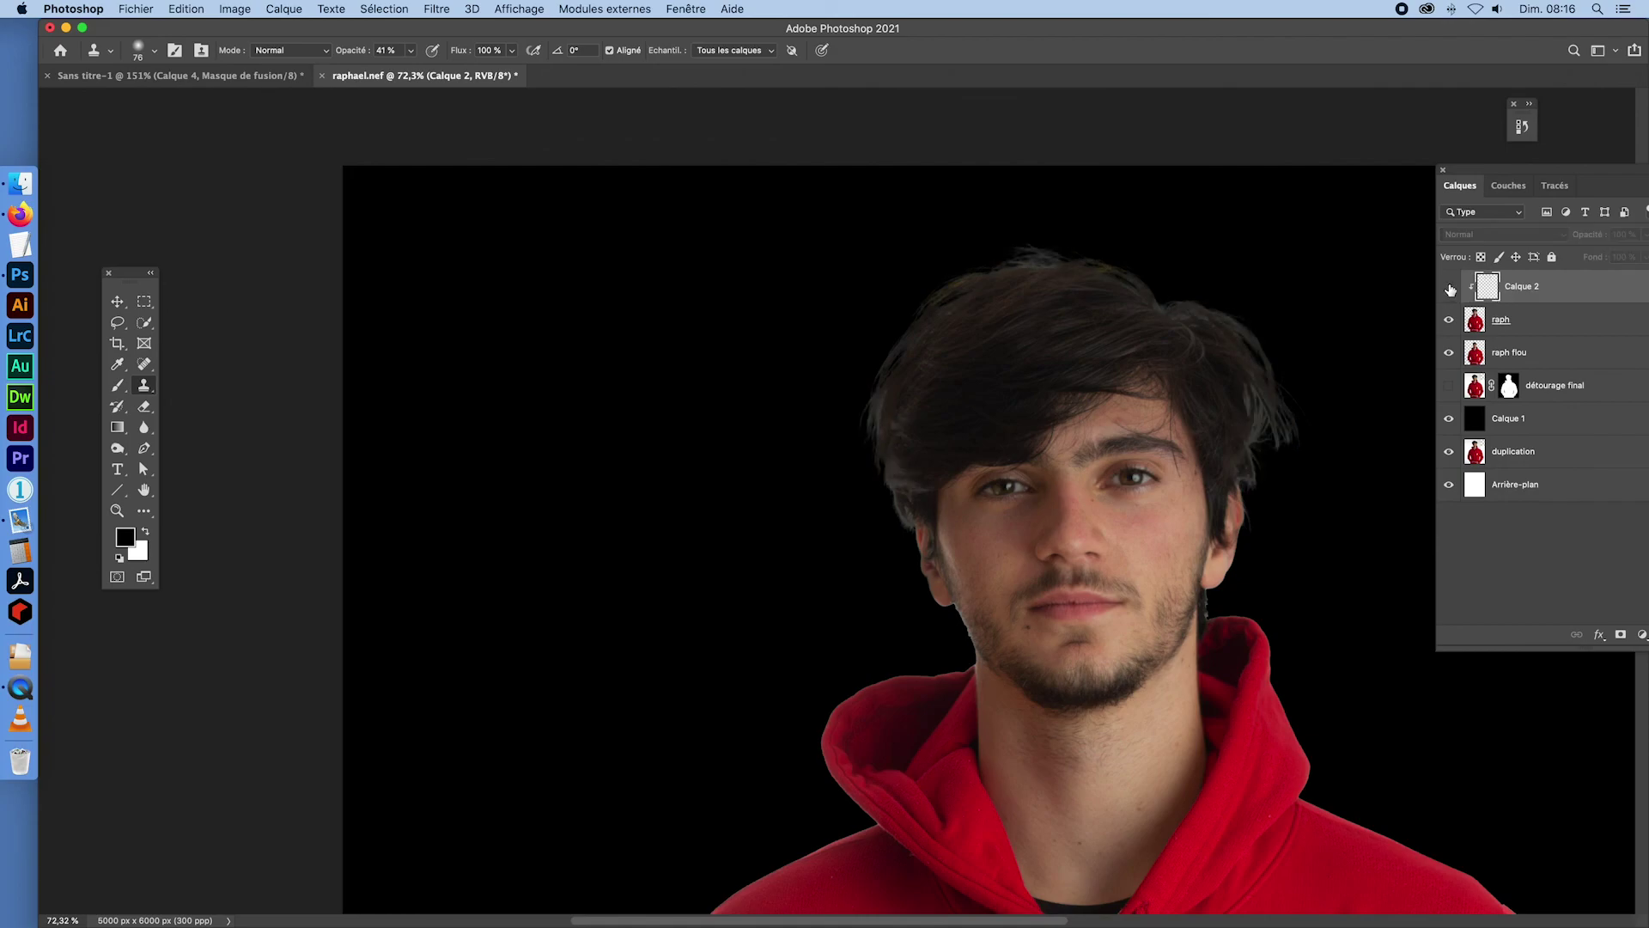
left_click(1450, 289)
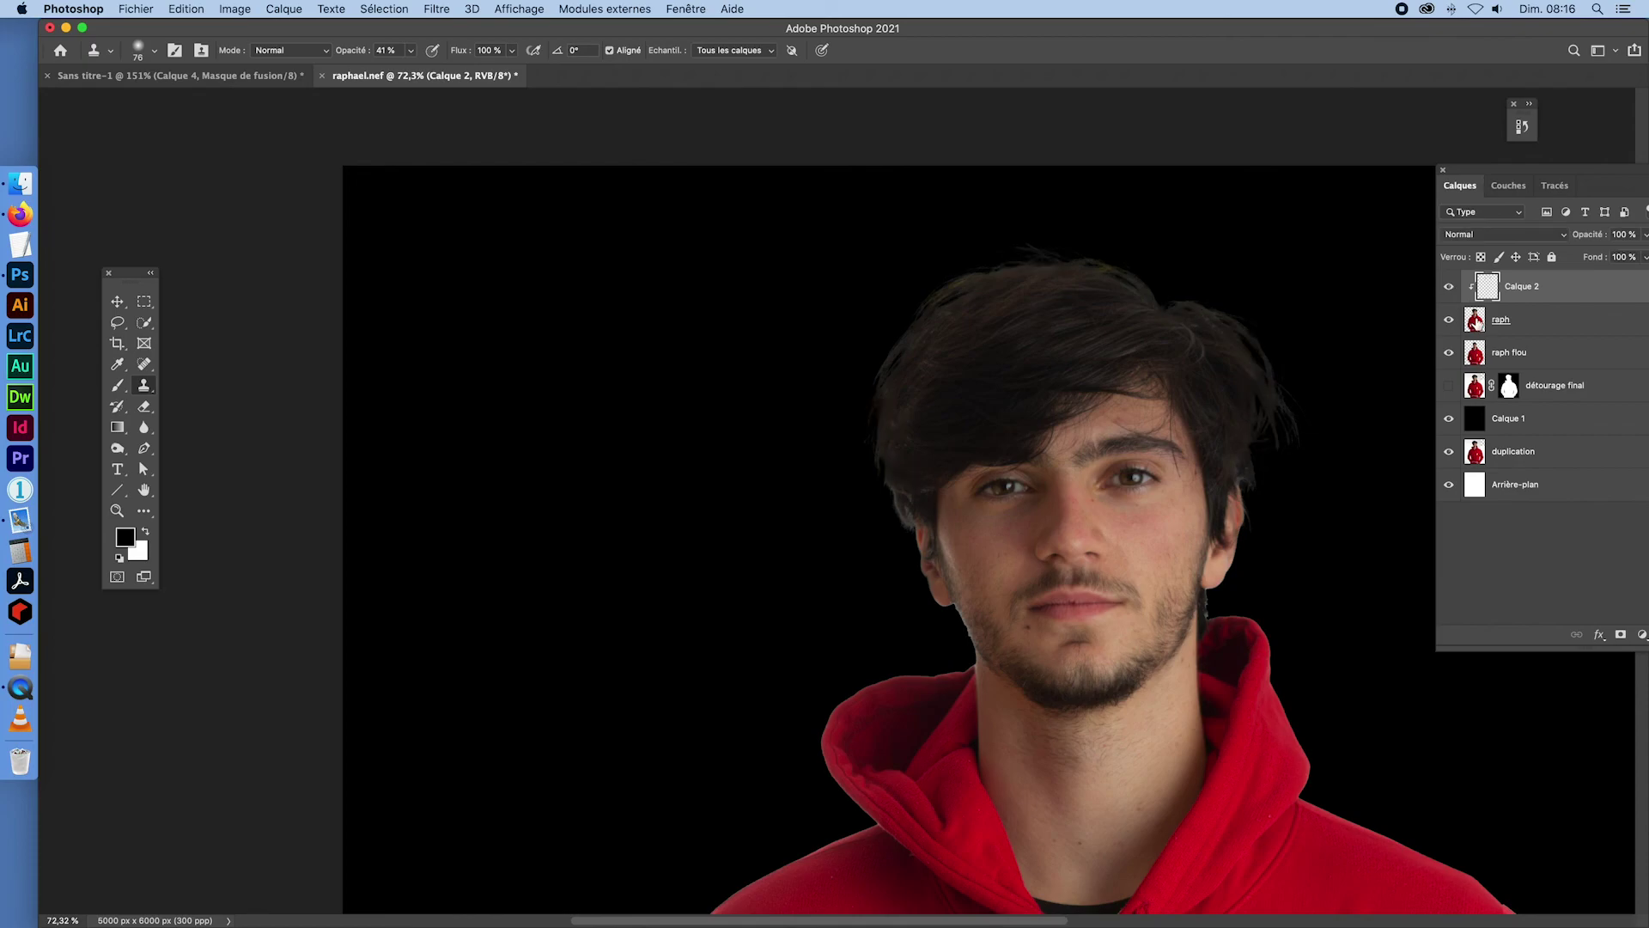
- Merge Calque 2 with the raph layer into a single layer and check it by switching its visibility off and on
left_click(1478, 326, "shift")
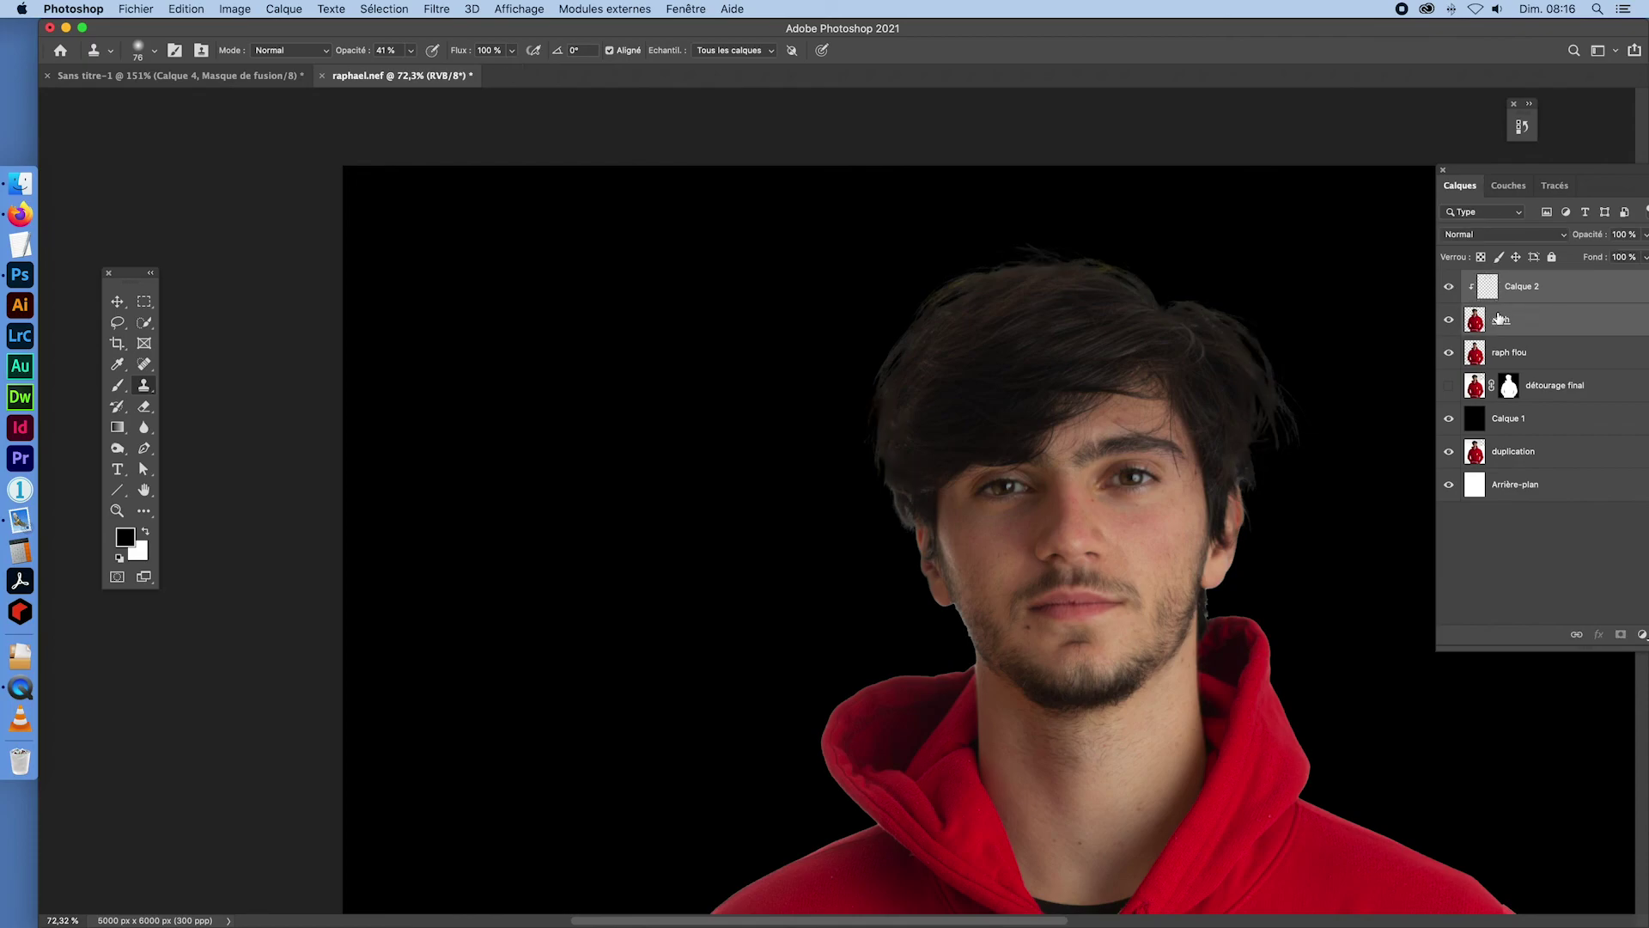
key("super+e")
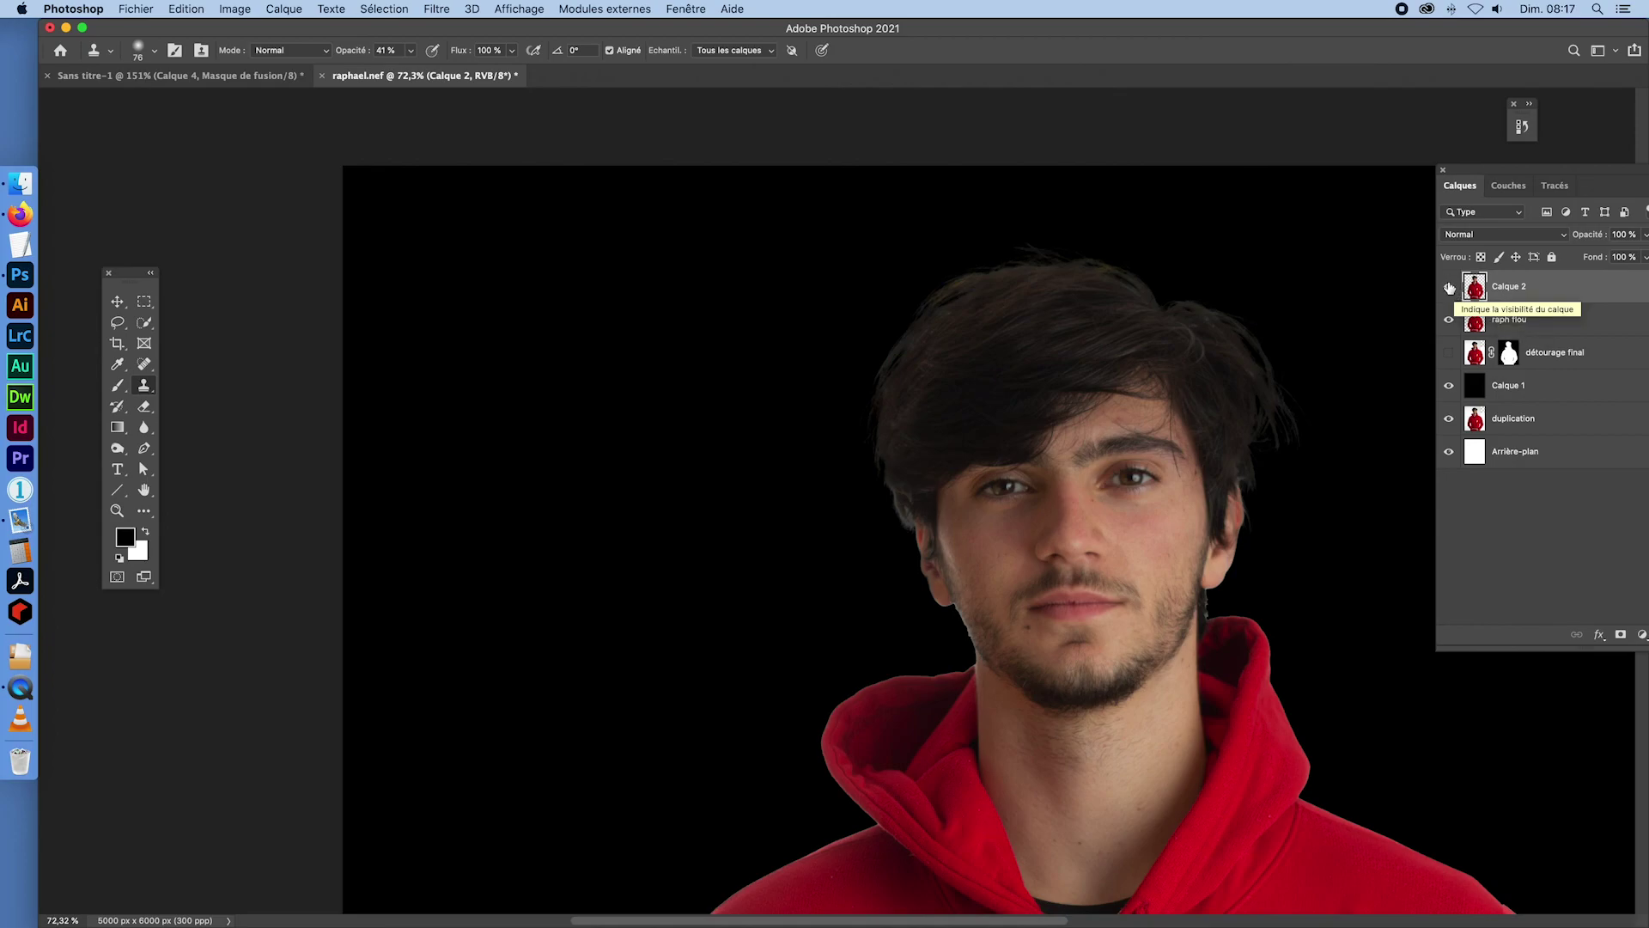
left_click(1450, 289)
left_click(1450, 288)
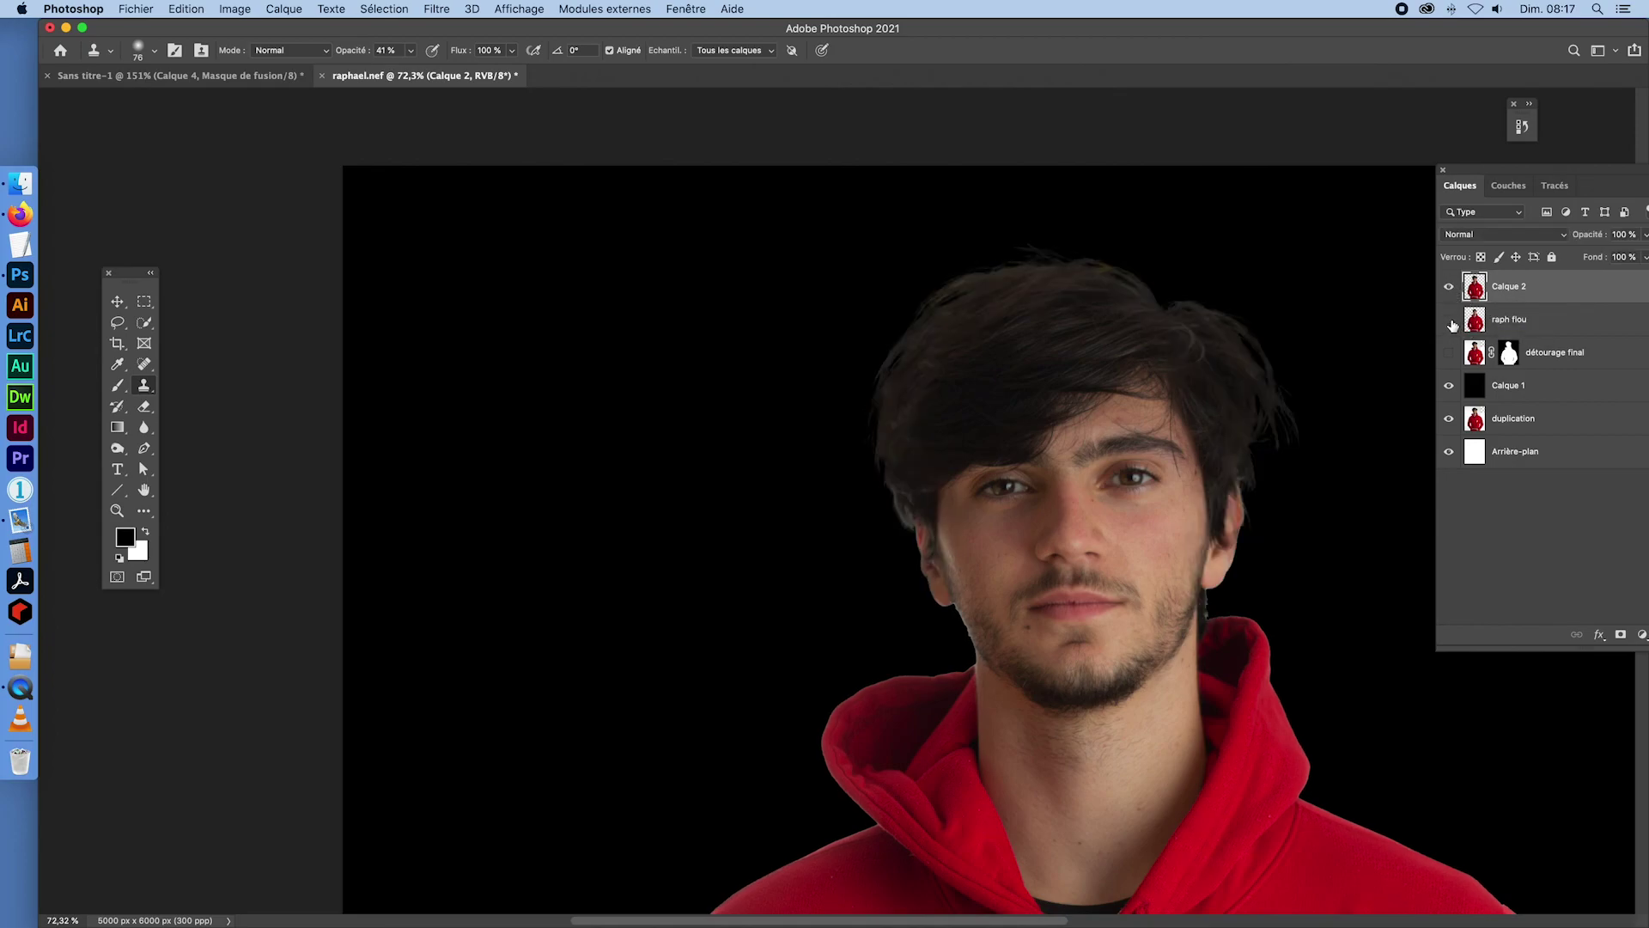
- Examine the whole cut-out and the ragged edge between ear and hood up close, with the layers panel moved fully into view
key("super+0")
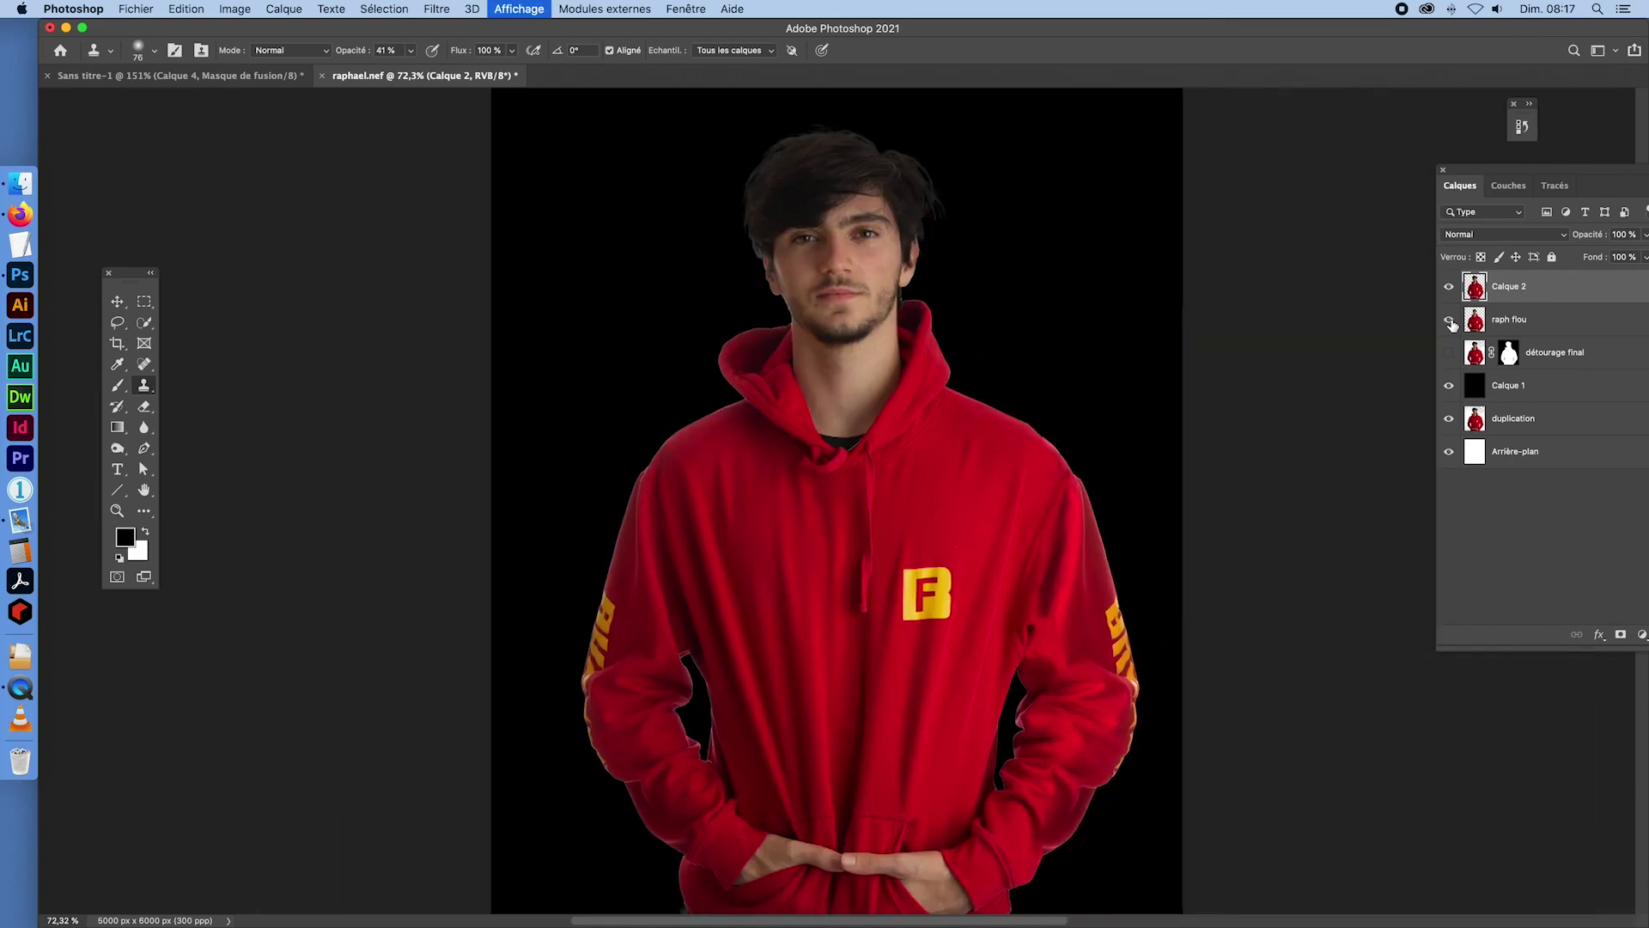
key("super+space")
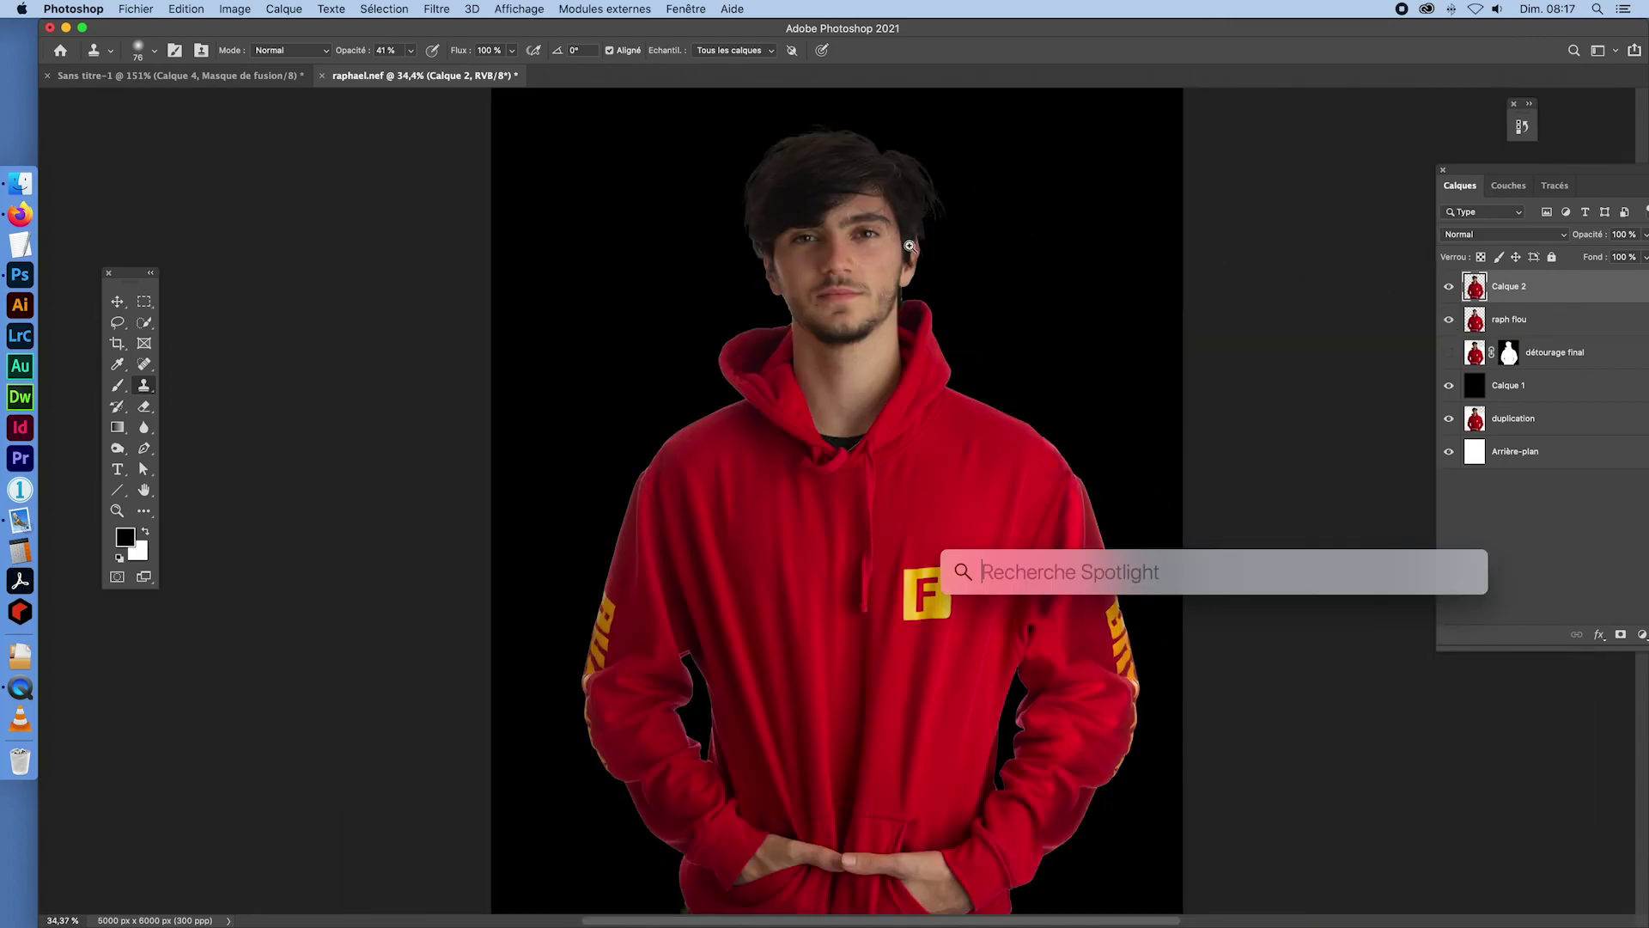
mouse_move(927, 270)
left_mouse_down()
mouse_move(984, 298)
mouse_move(946, 259)
left_mouse_up()
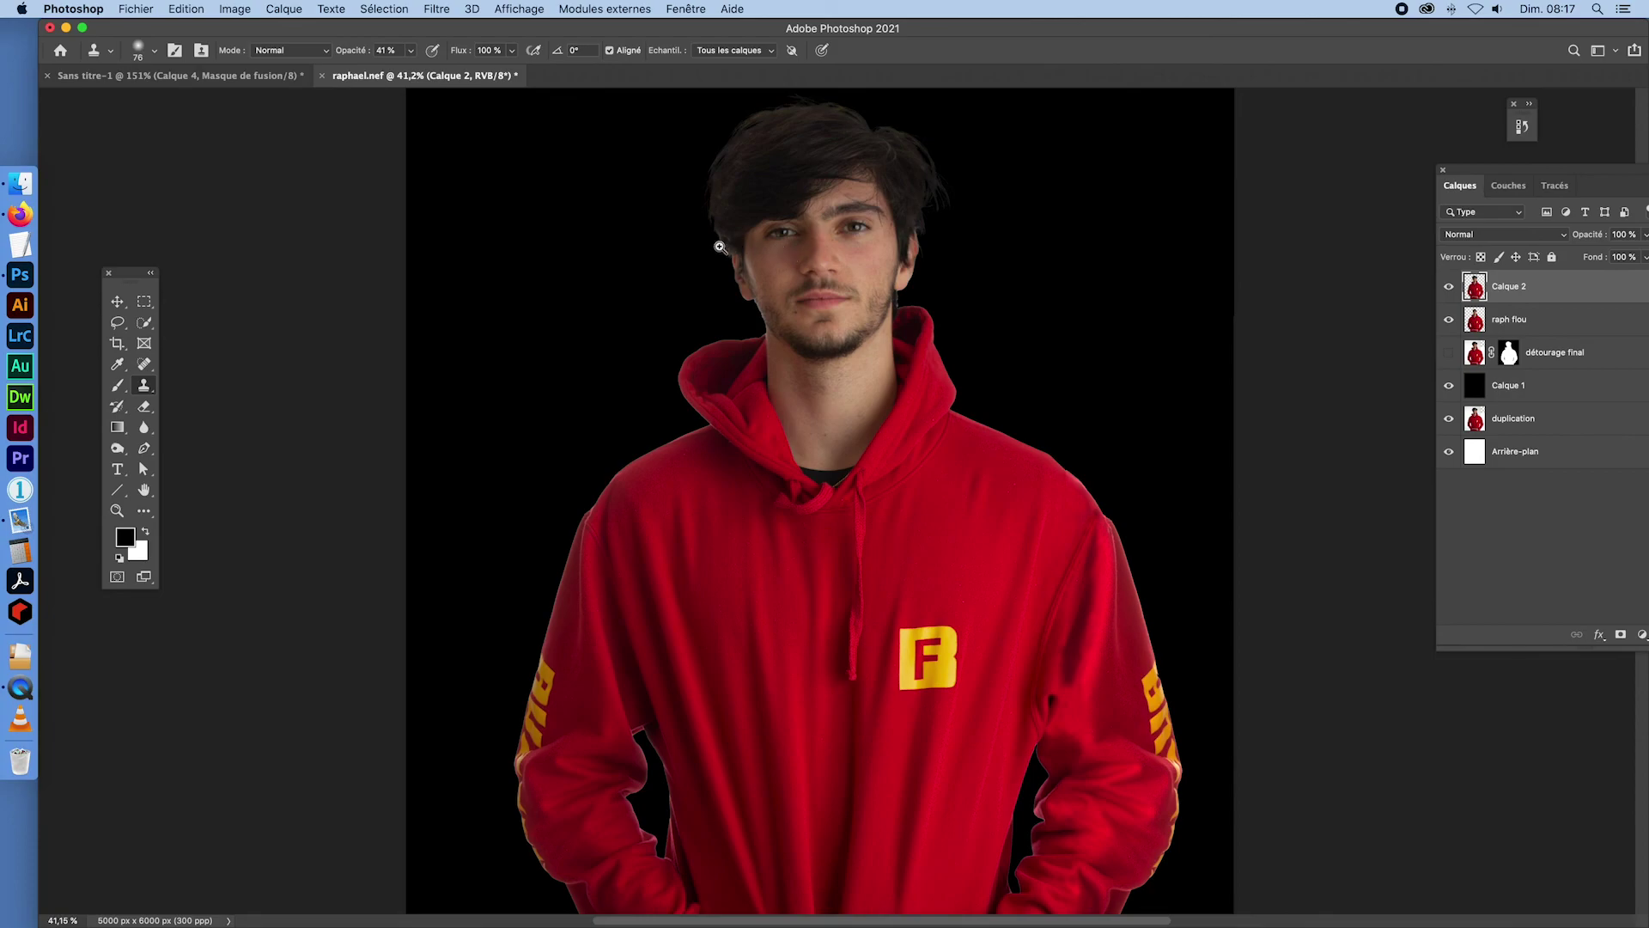
left_click_drag(726, 249, 799, 317)
left_click_drag(714, 255, 691, 279)
left_click_drag(1164, 278, 1131, 284)
left_click_drag(1145, 345, 1249, 428)
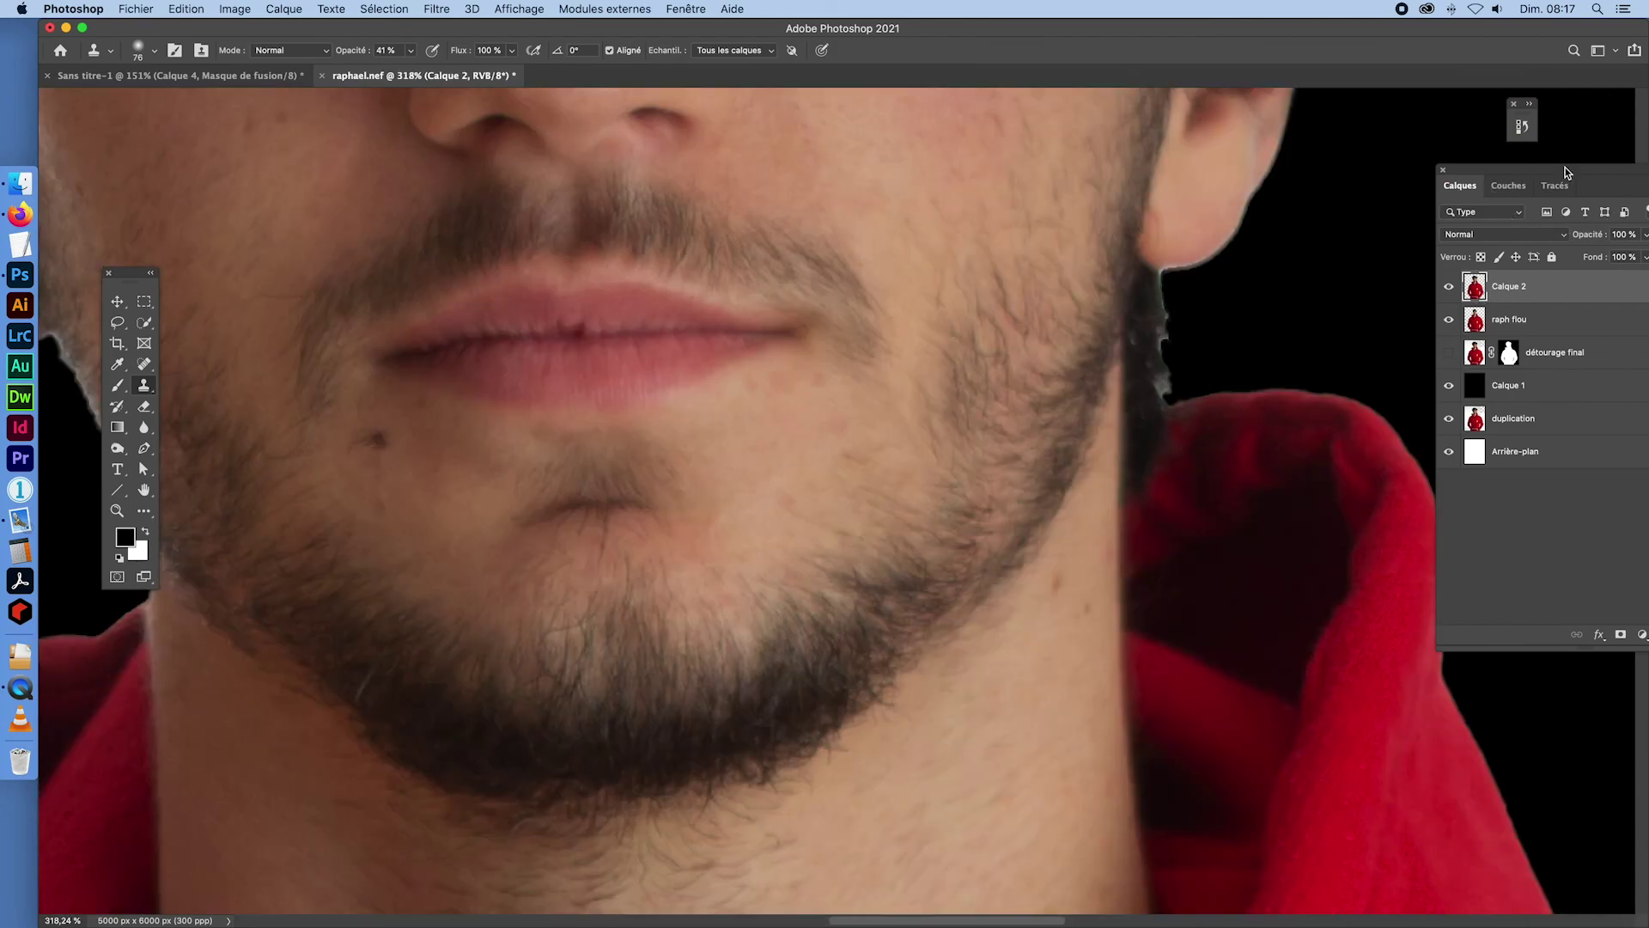
left_click_drag(1565, 173, 1424, 187)
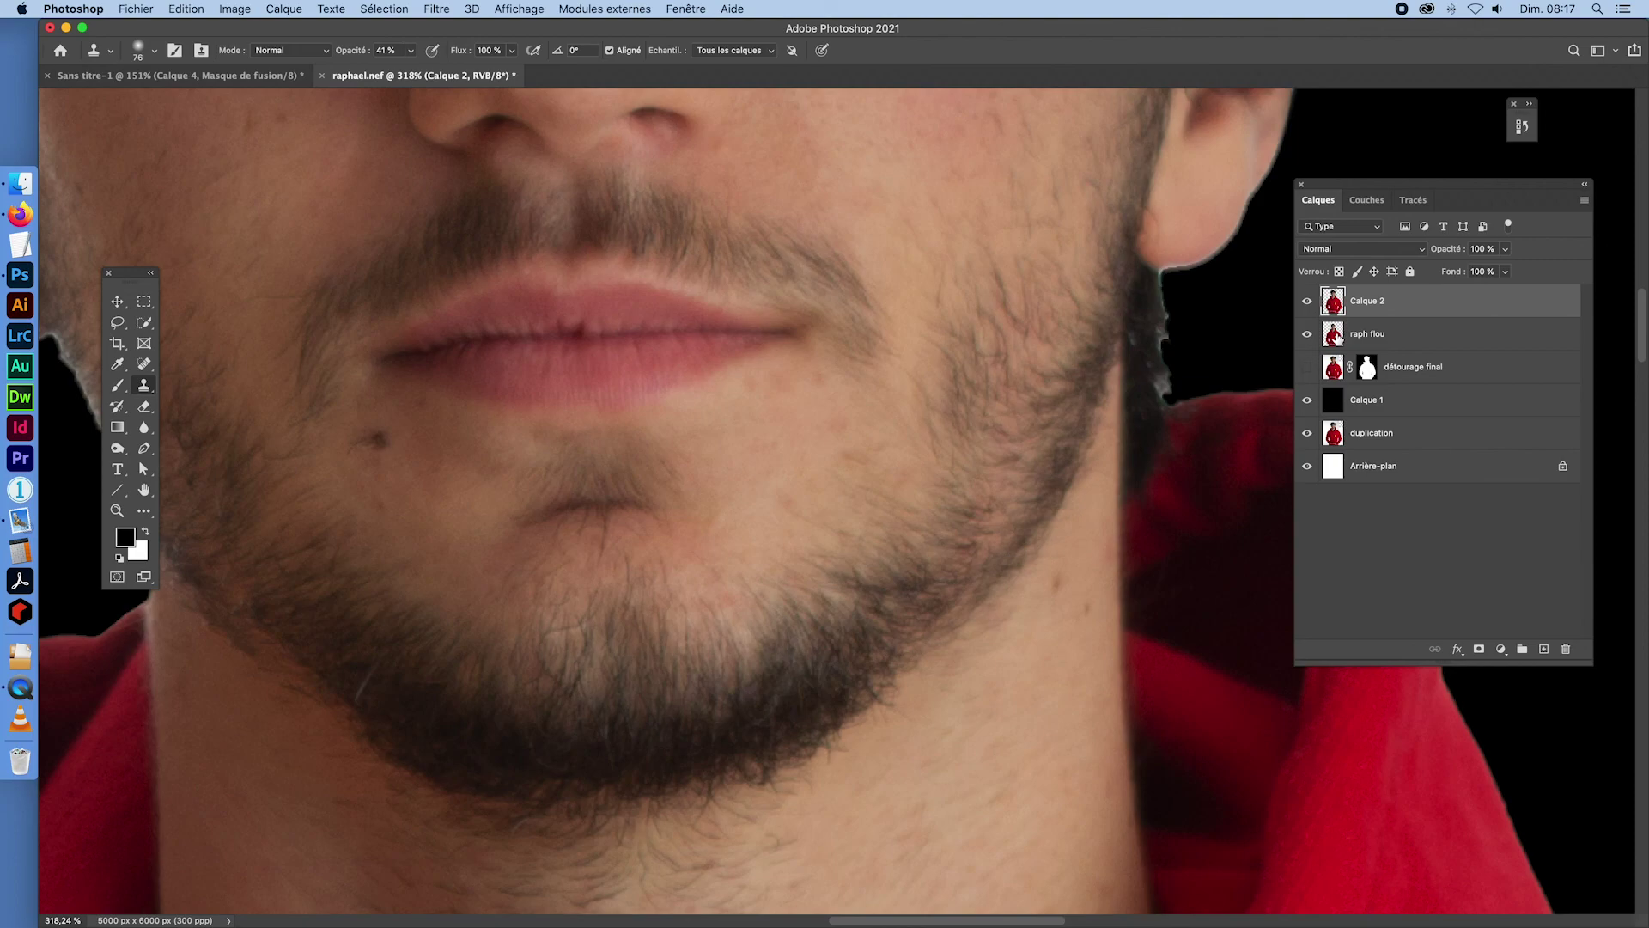
left_click(1349, 342)
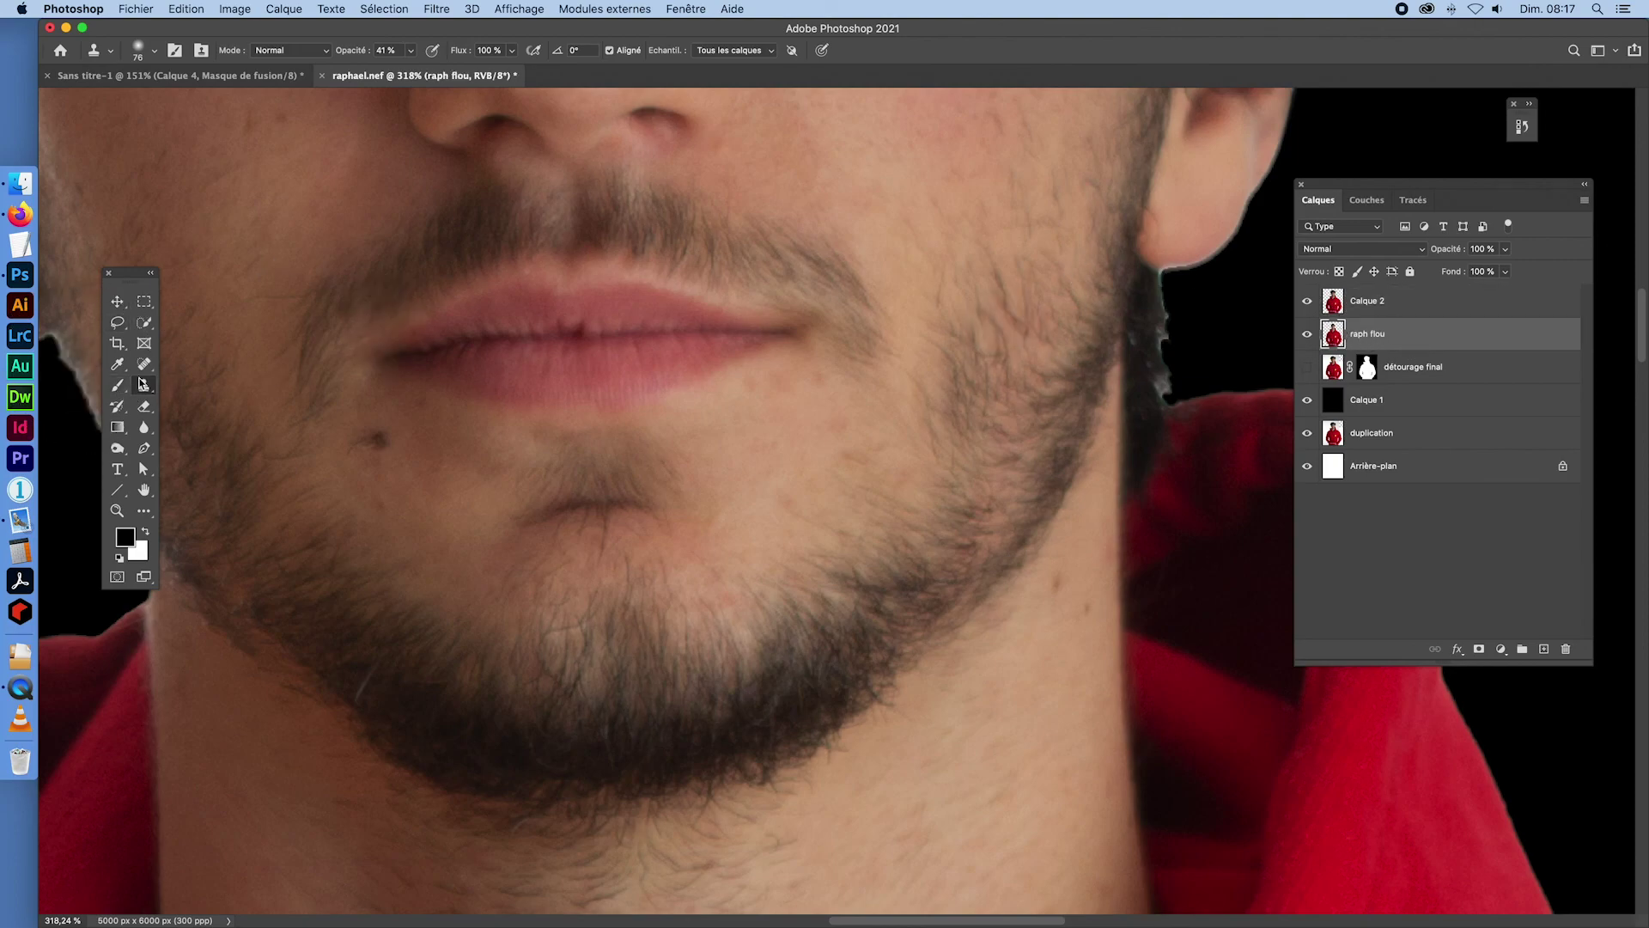
left_click(145, 407)
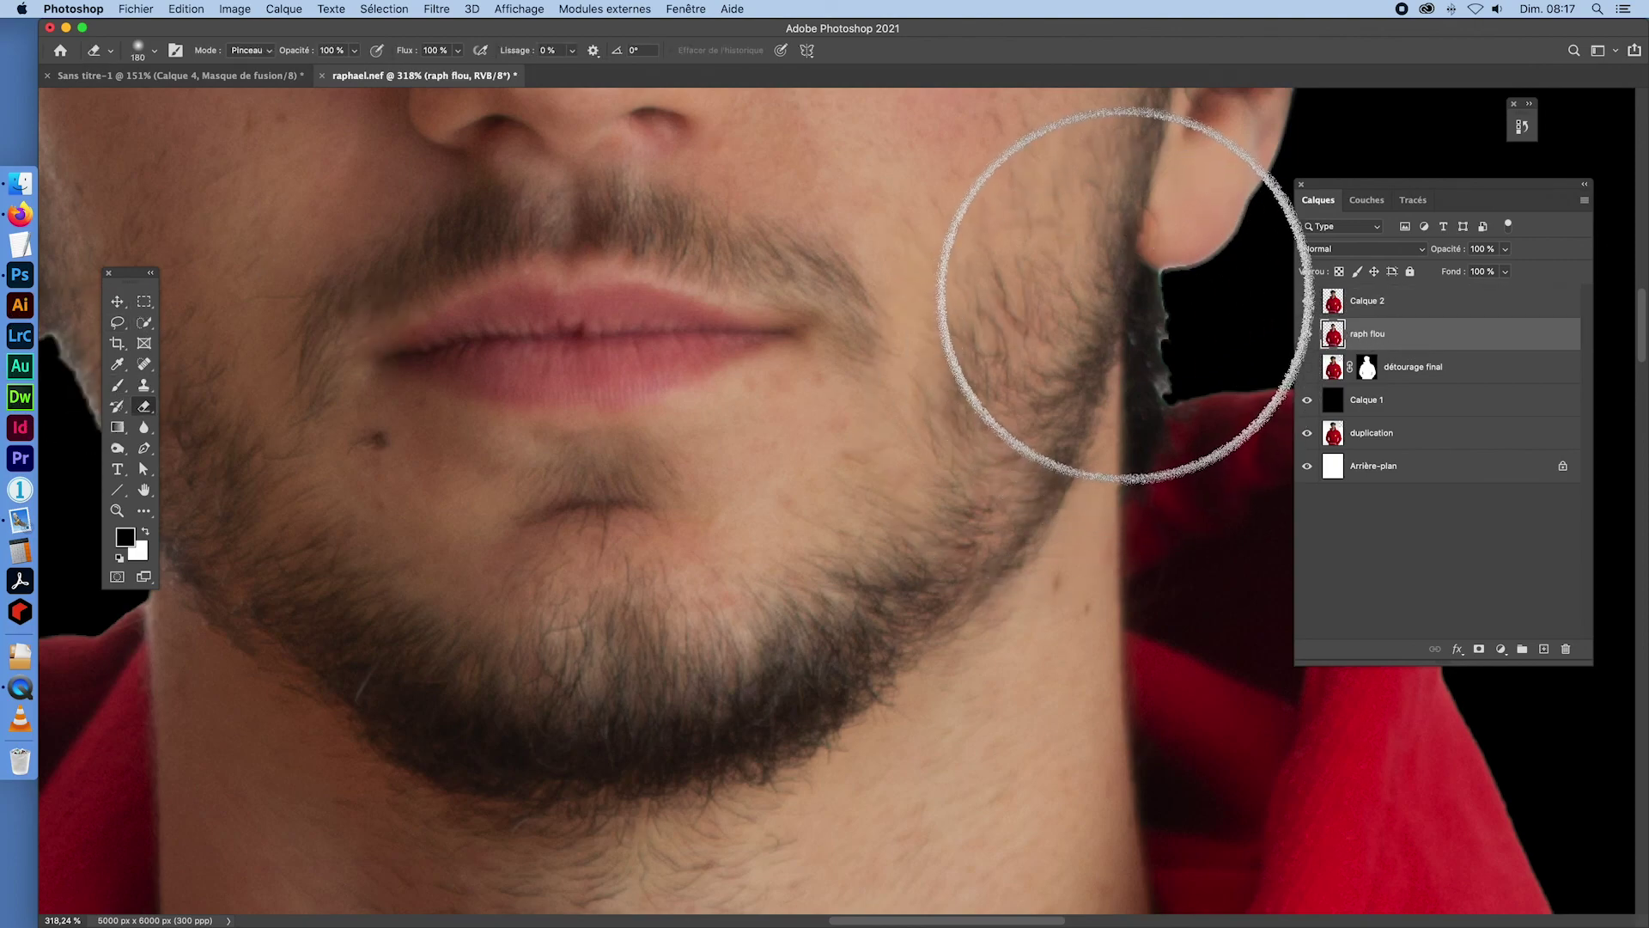
mouse_move(1126, 296)
left_mouse_down()
mouse_move(944, 284)
mouse_move(991, 508)
left_mouse_up()
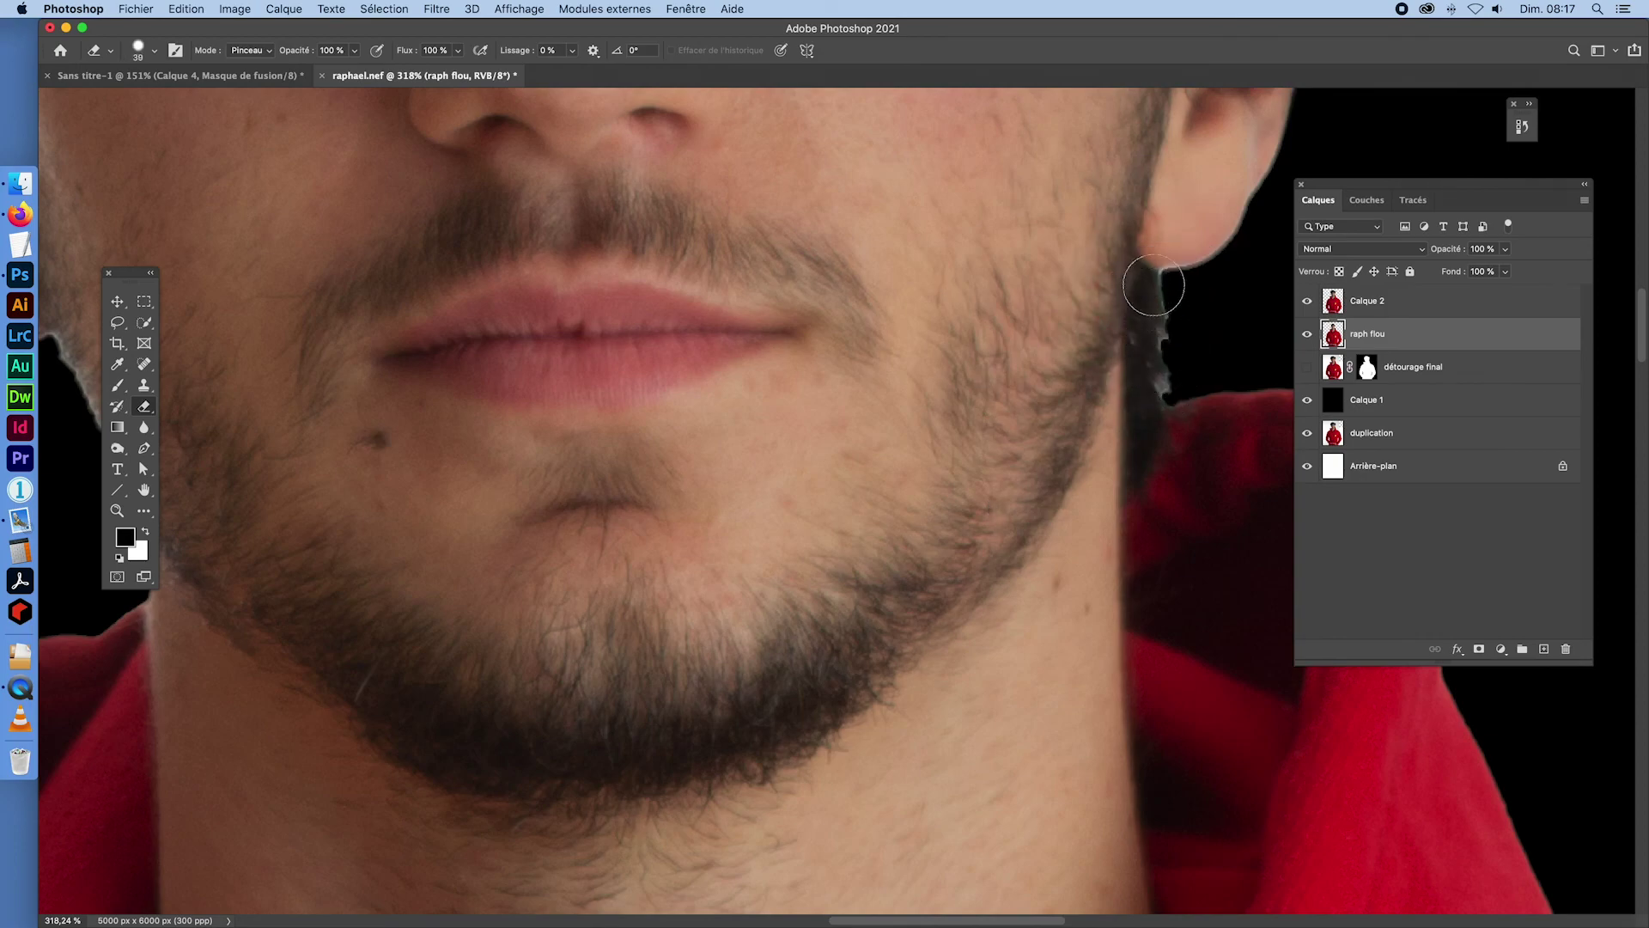
- Add a layer mask to Calque 2 and paint out the jagged light fringe between the ear and the hood in black
left_click(1335, 301)
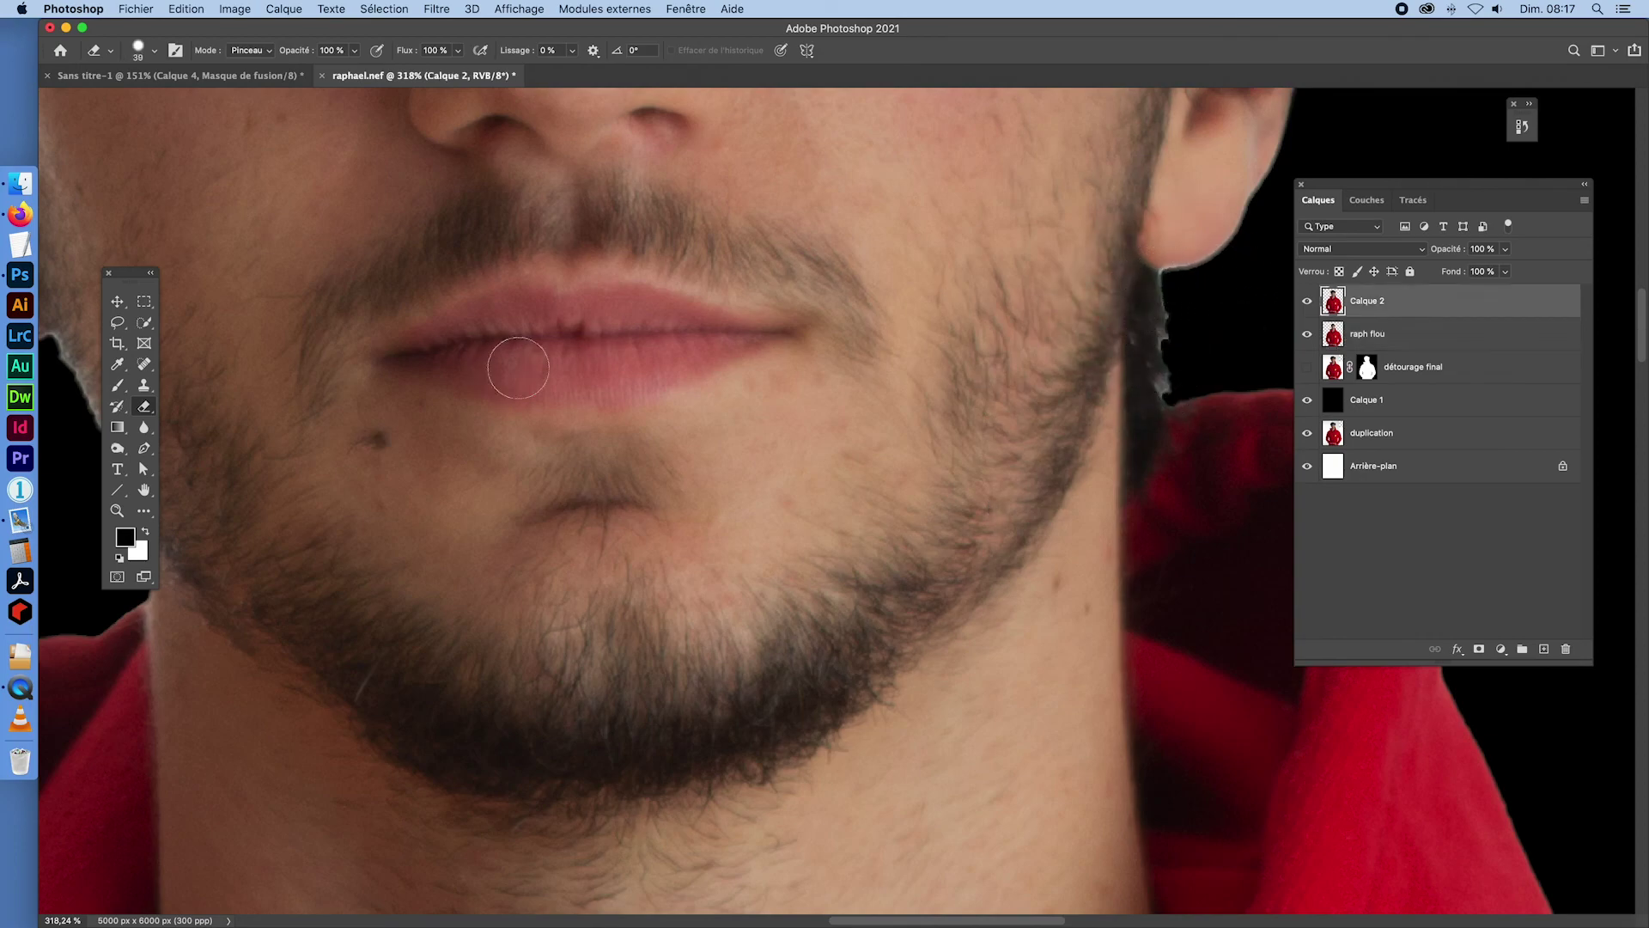
left_click(1478, 649)
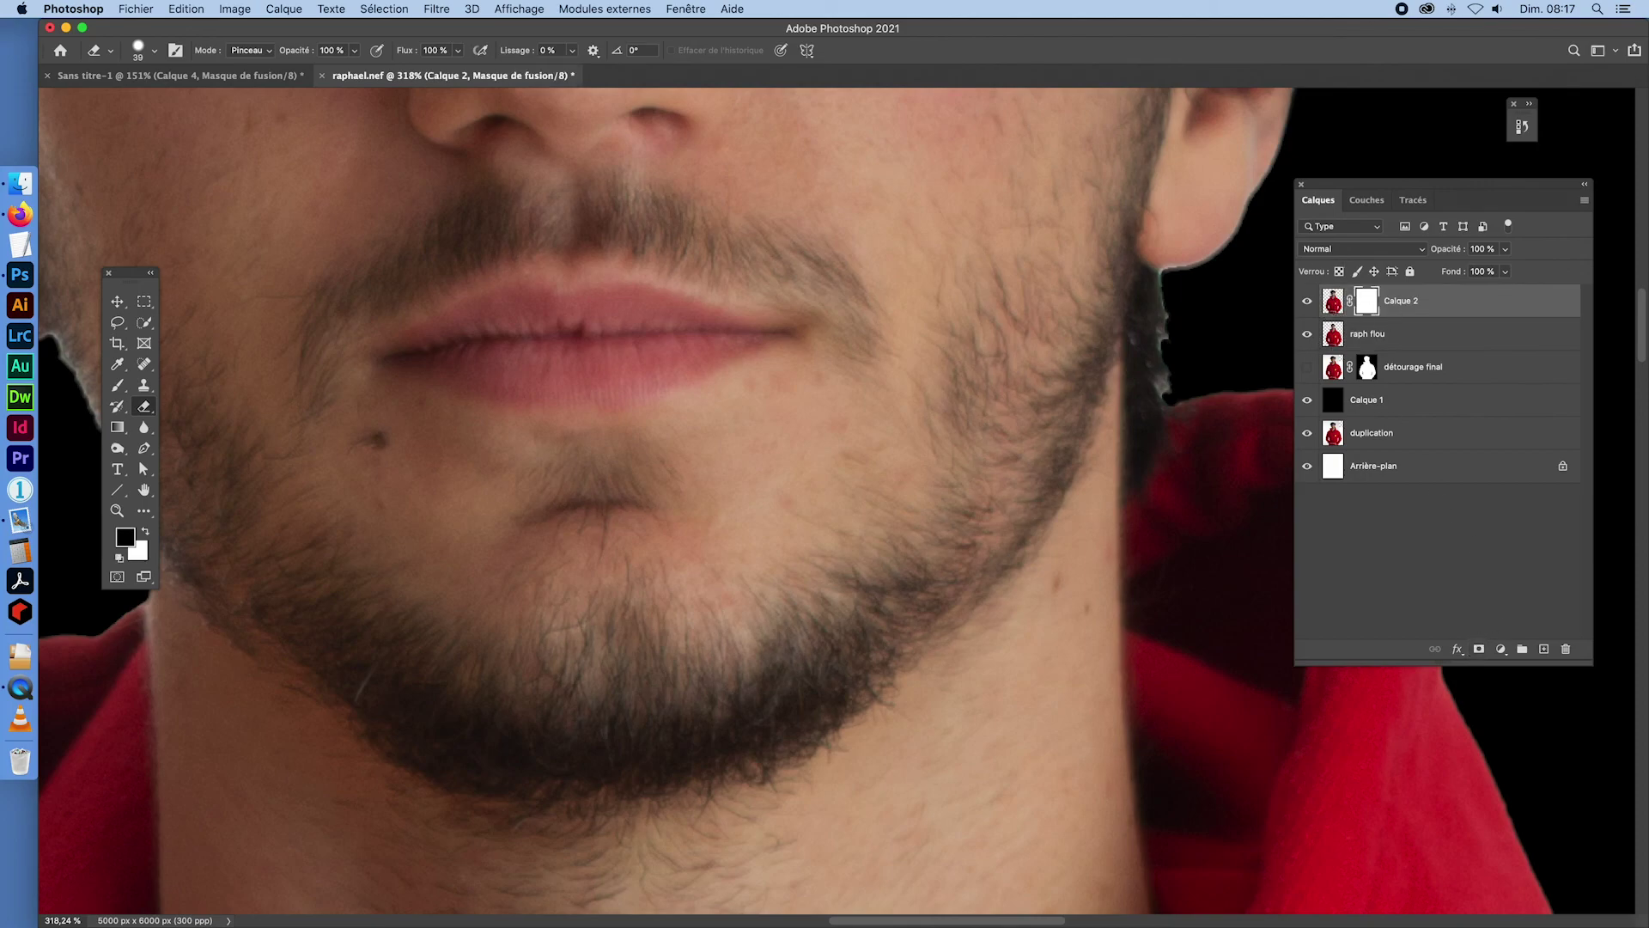
left_click(119, 388)
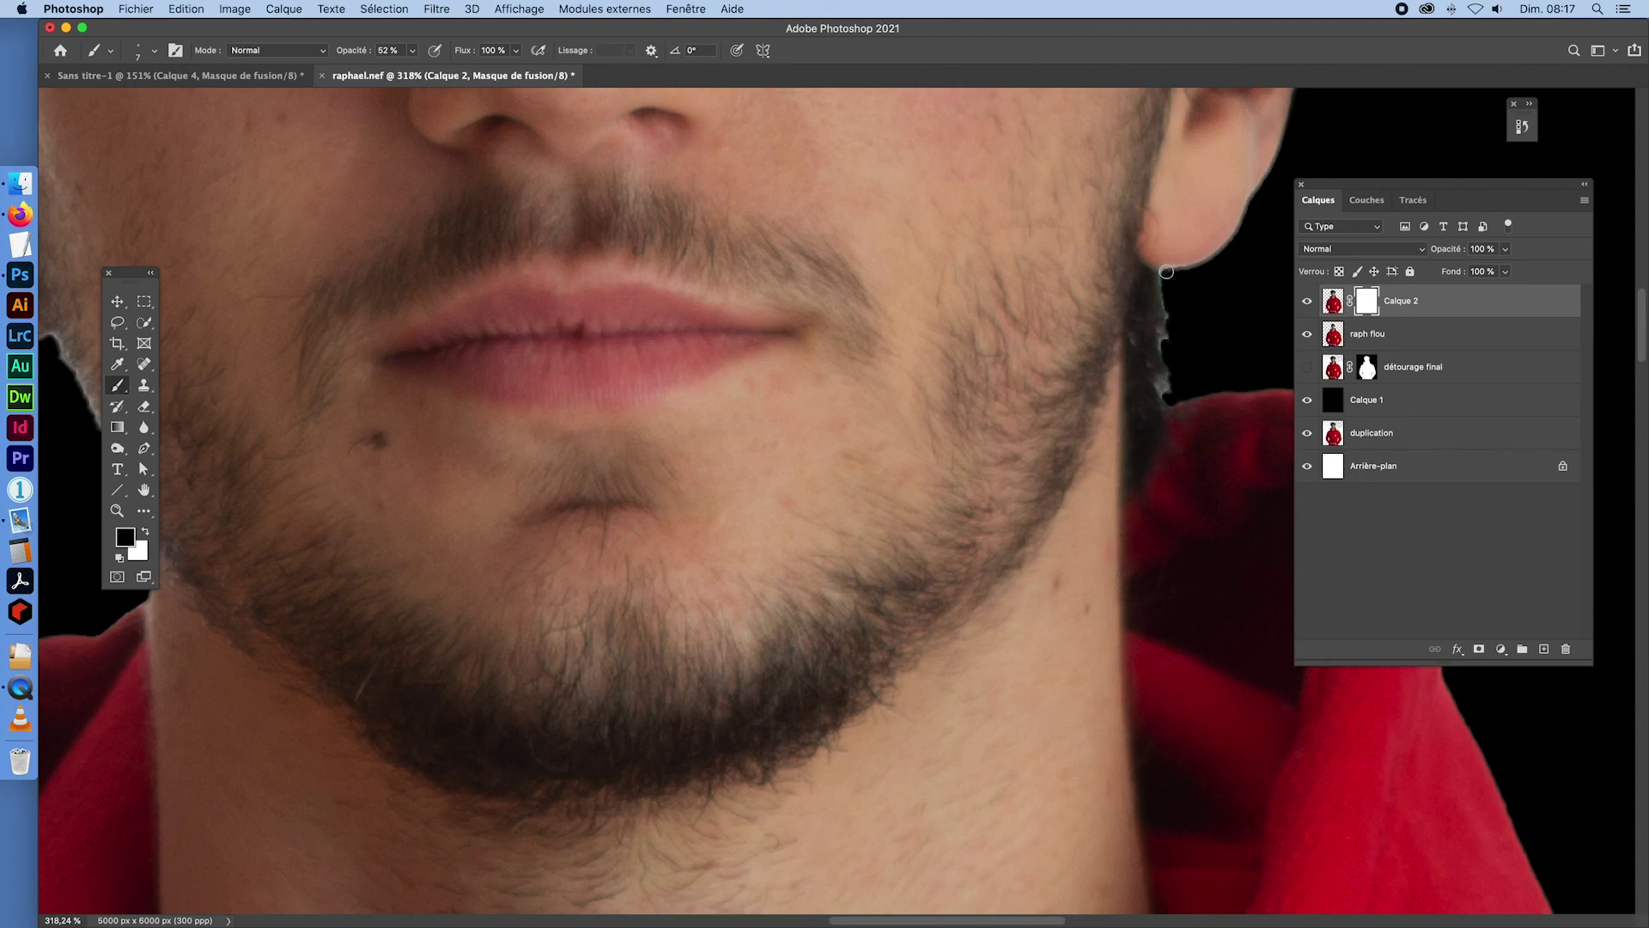
mouse_move(1165, 274)
left_mouse_down()
mouse_move(1159, 401)
mouse_move(1172, 346)
mouse_move(1156, 345)
mouse_move(1185, 328)
mouse_move(1172, 320)
mouse_move(1161, 376)
left_mouse_up()
left_click_drag(1166, 273, 1157, 337)
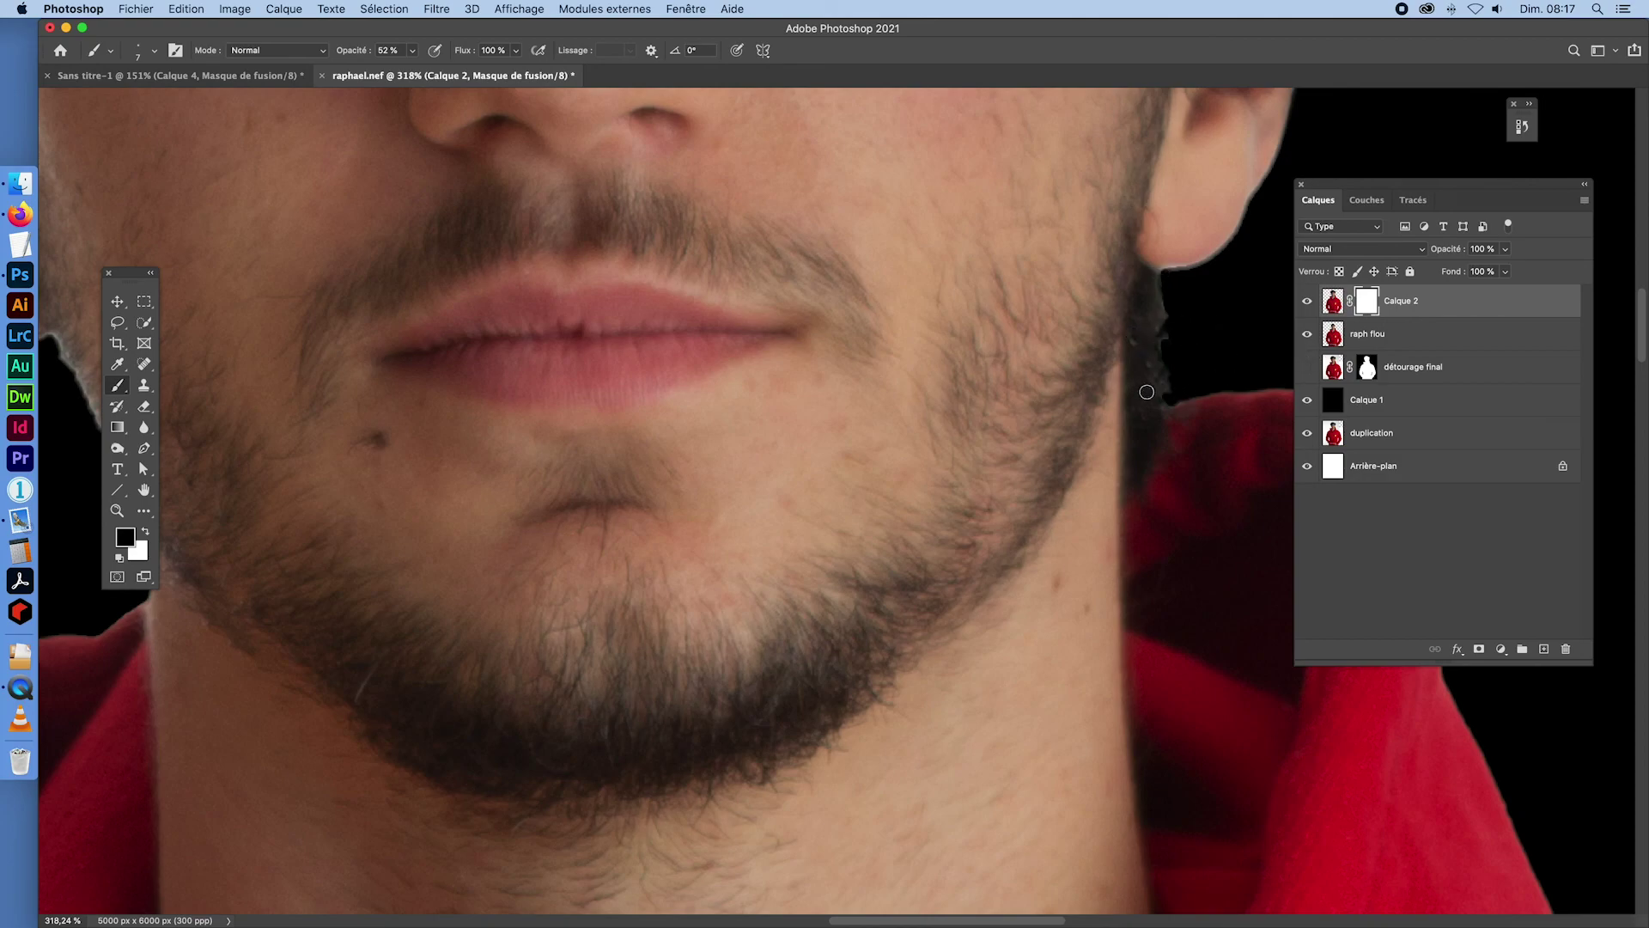
- Paint black on Calque 2's mask to hide the light fringe along the jaw edge beneath the other ear
left_click_drag(343, 386, 898, 324)
left_click_drag(683, 439, 663, 398)
mouse_move(620, 303)
left_mouse_down()
mouse_move(687, 462)
mouse_move(606, 284)
left_mouse_up()
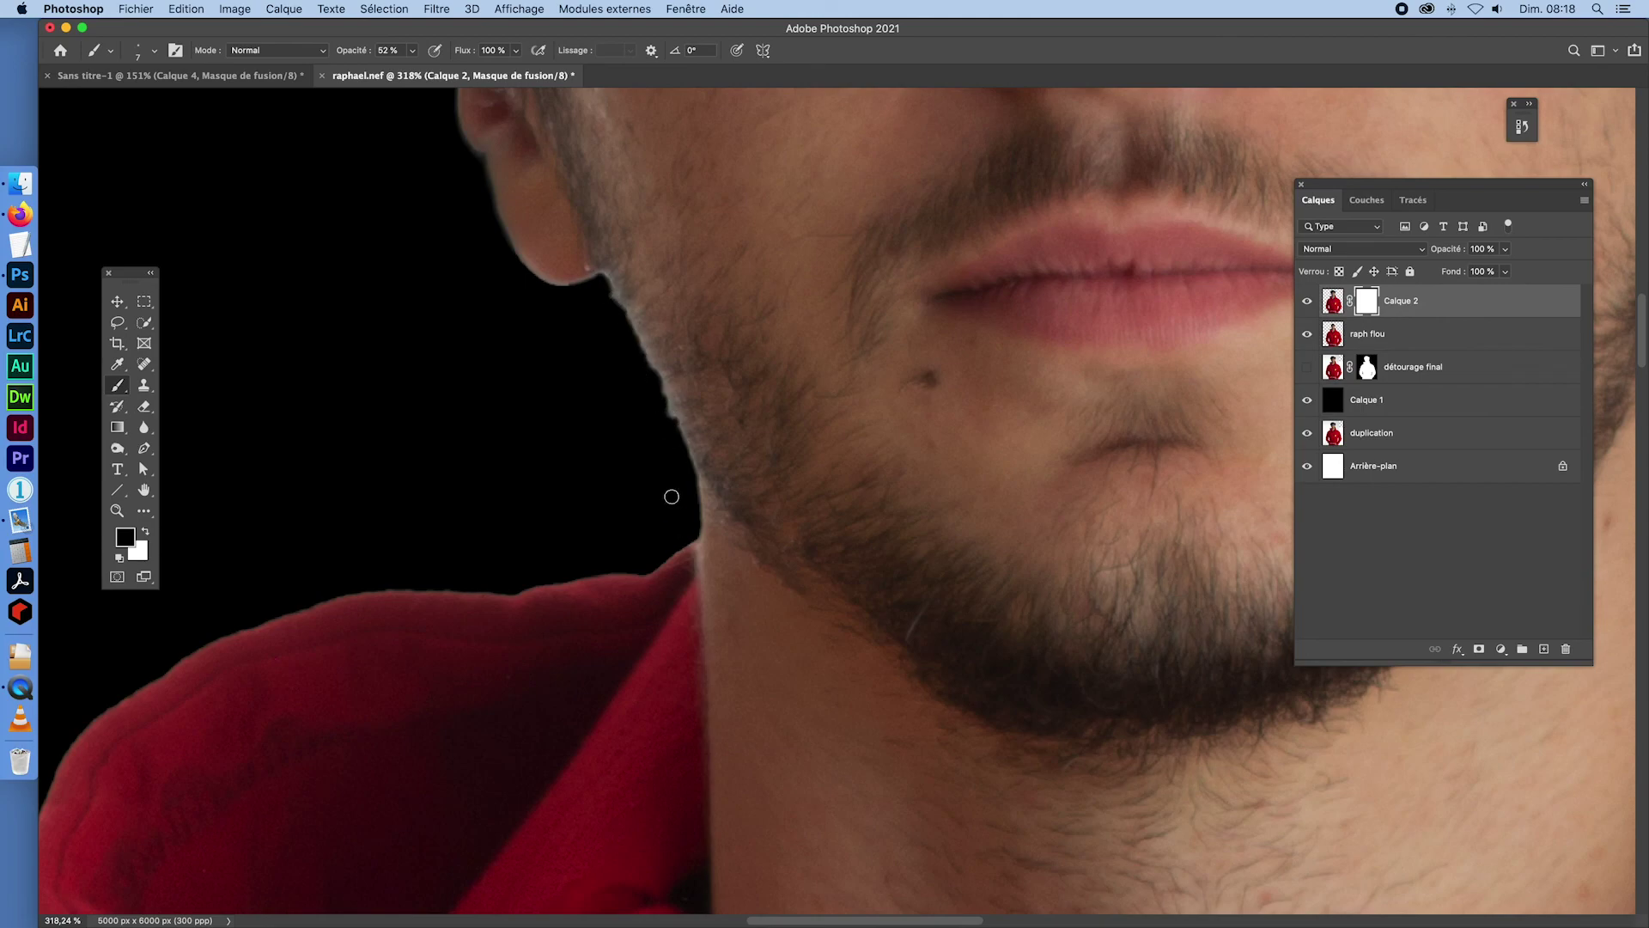
key("super+0")
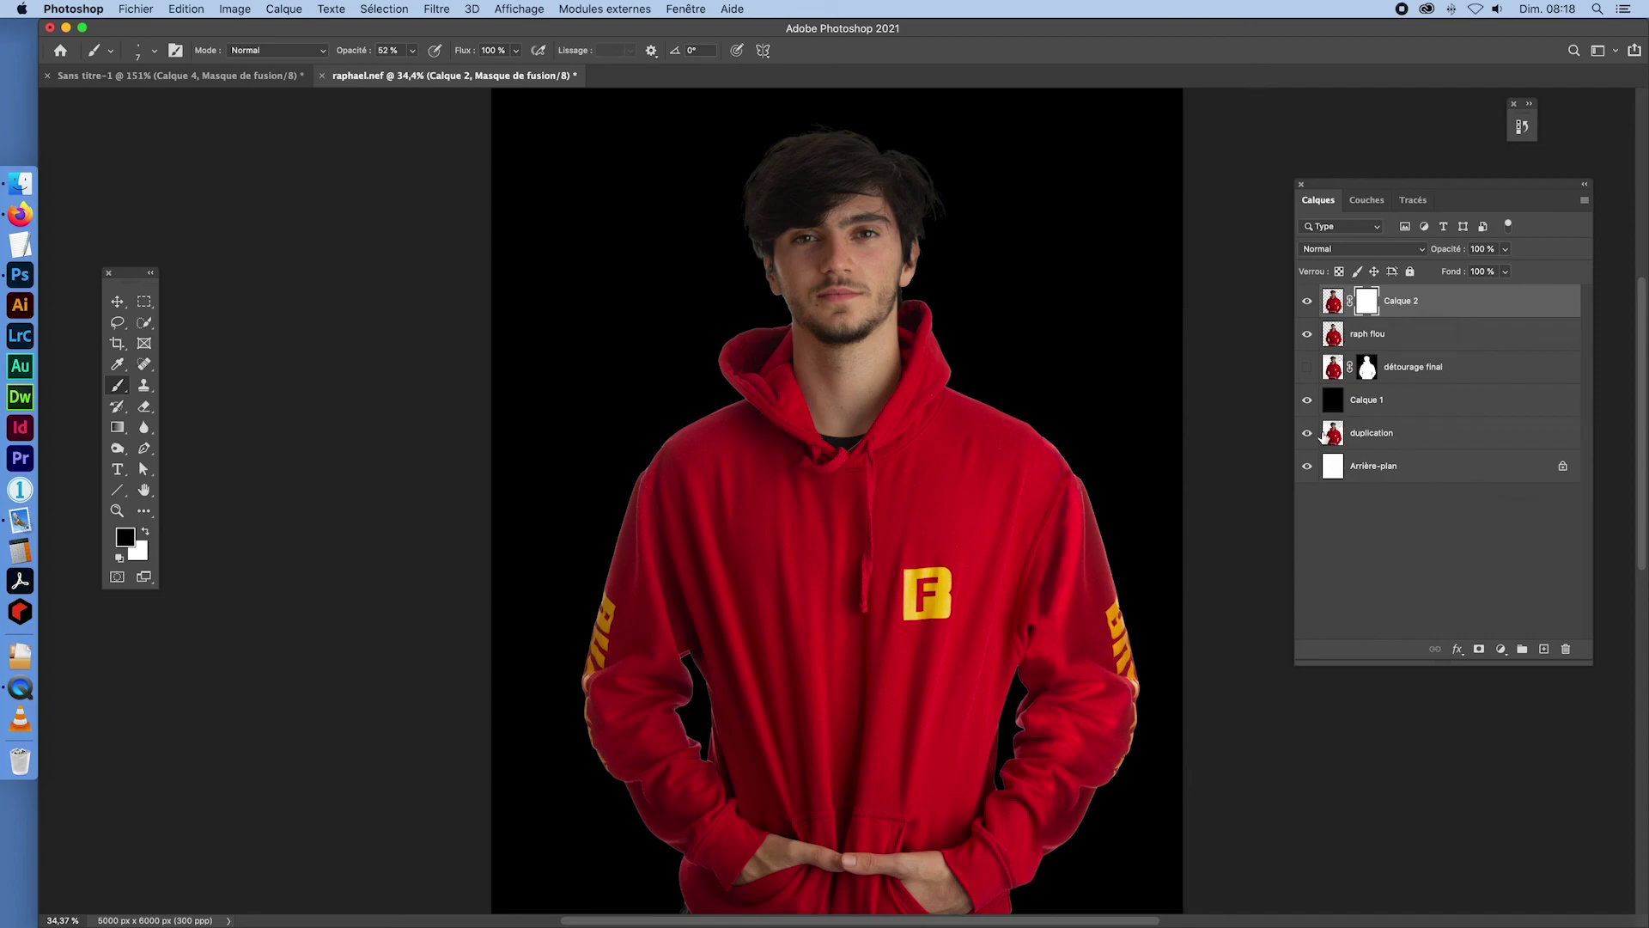
- Add an empty layer above Calque 1 and open the background document 2020-11-06_gr2-1166.psd from the Documents folder
left_click(1325, 402)
left_click(1543, 650)
left_click(135, 11)
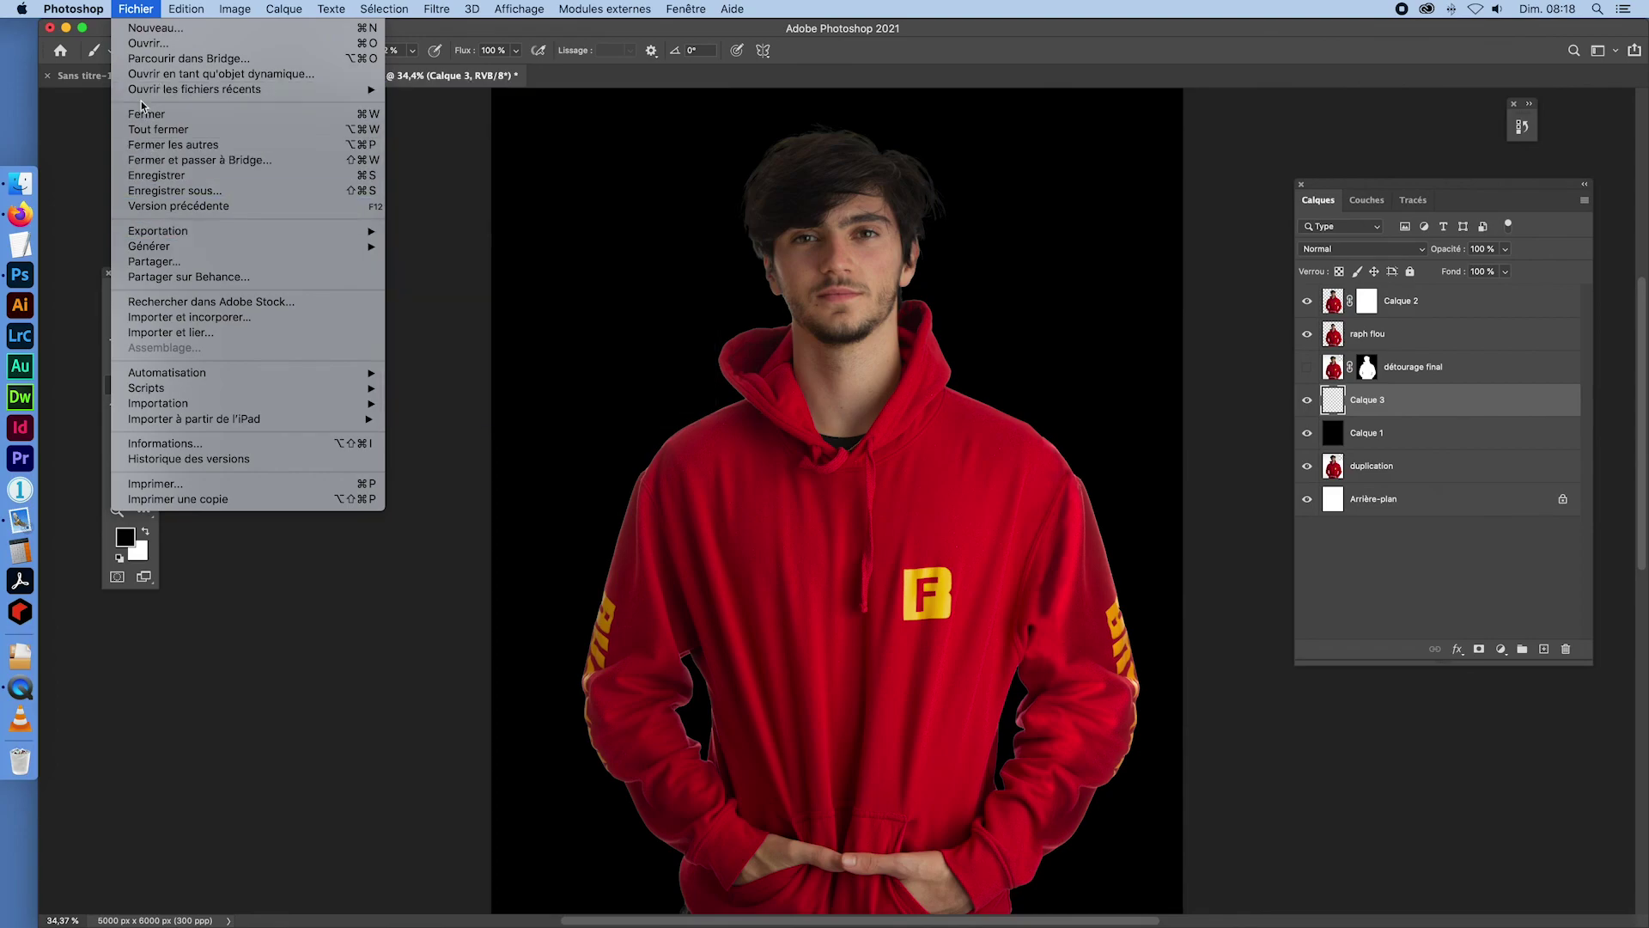
left_click(151, 45)
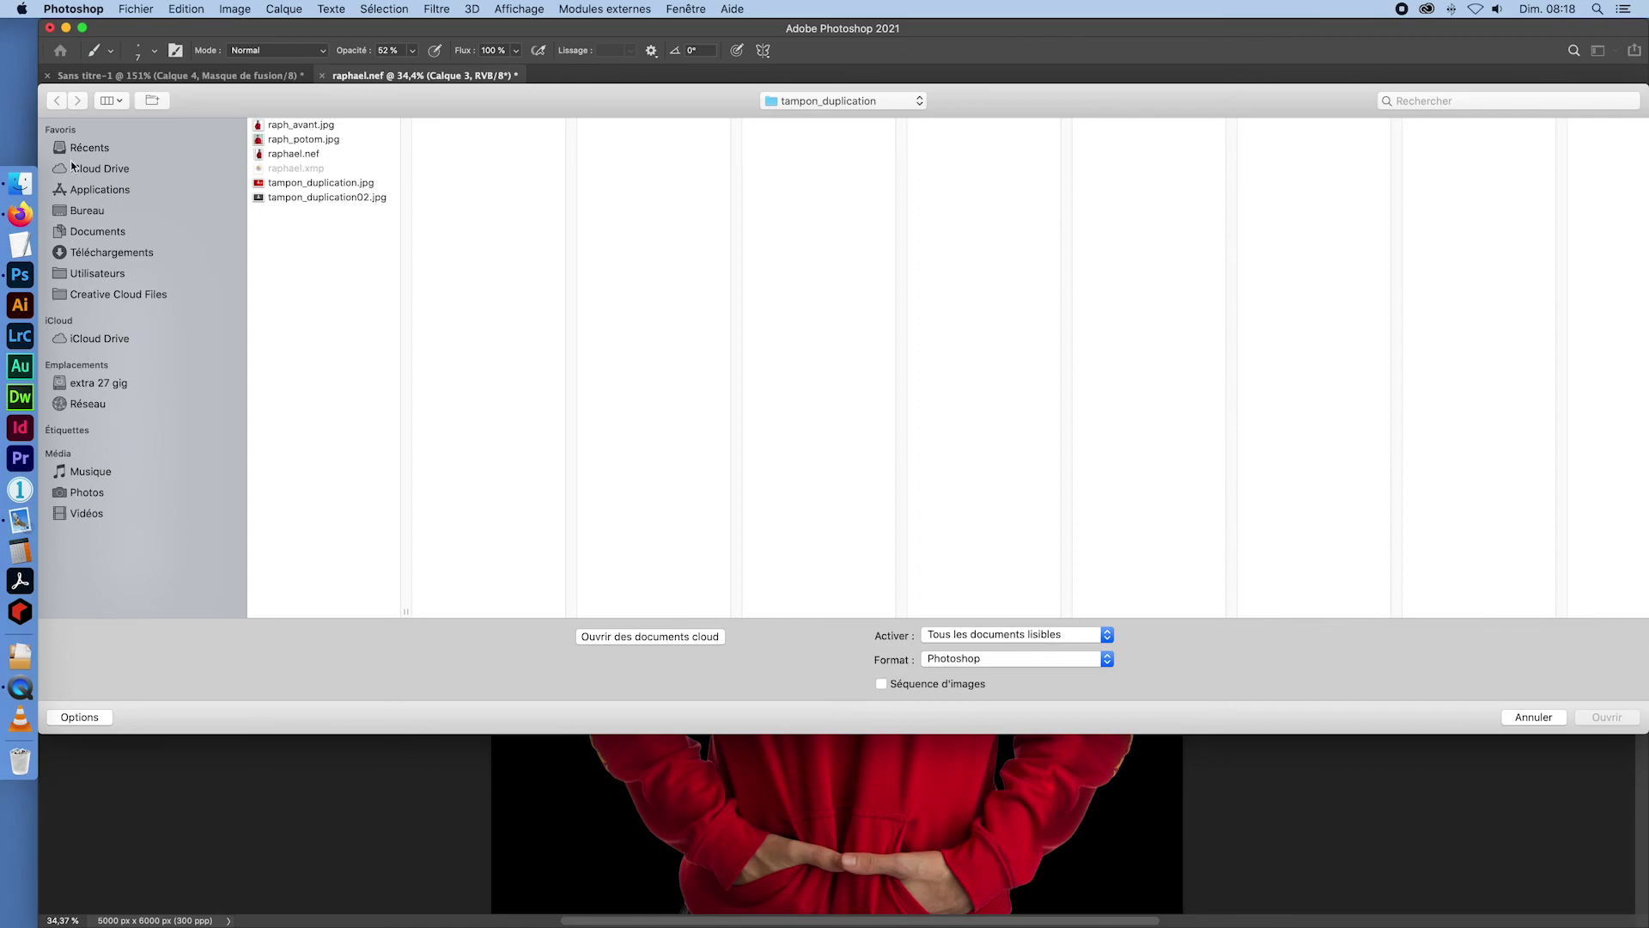
left_click(97, 231)
left_click(296, 124)
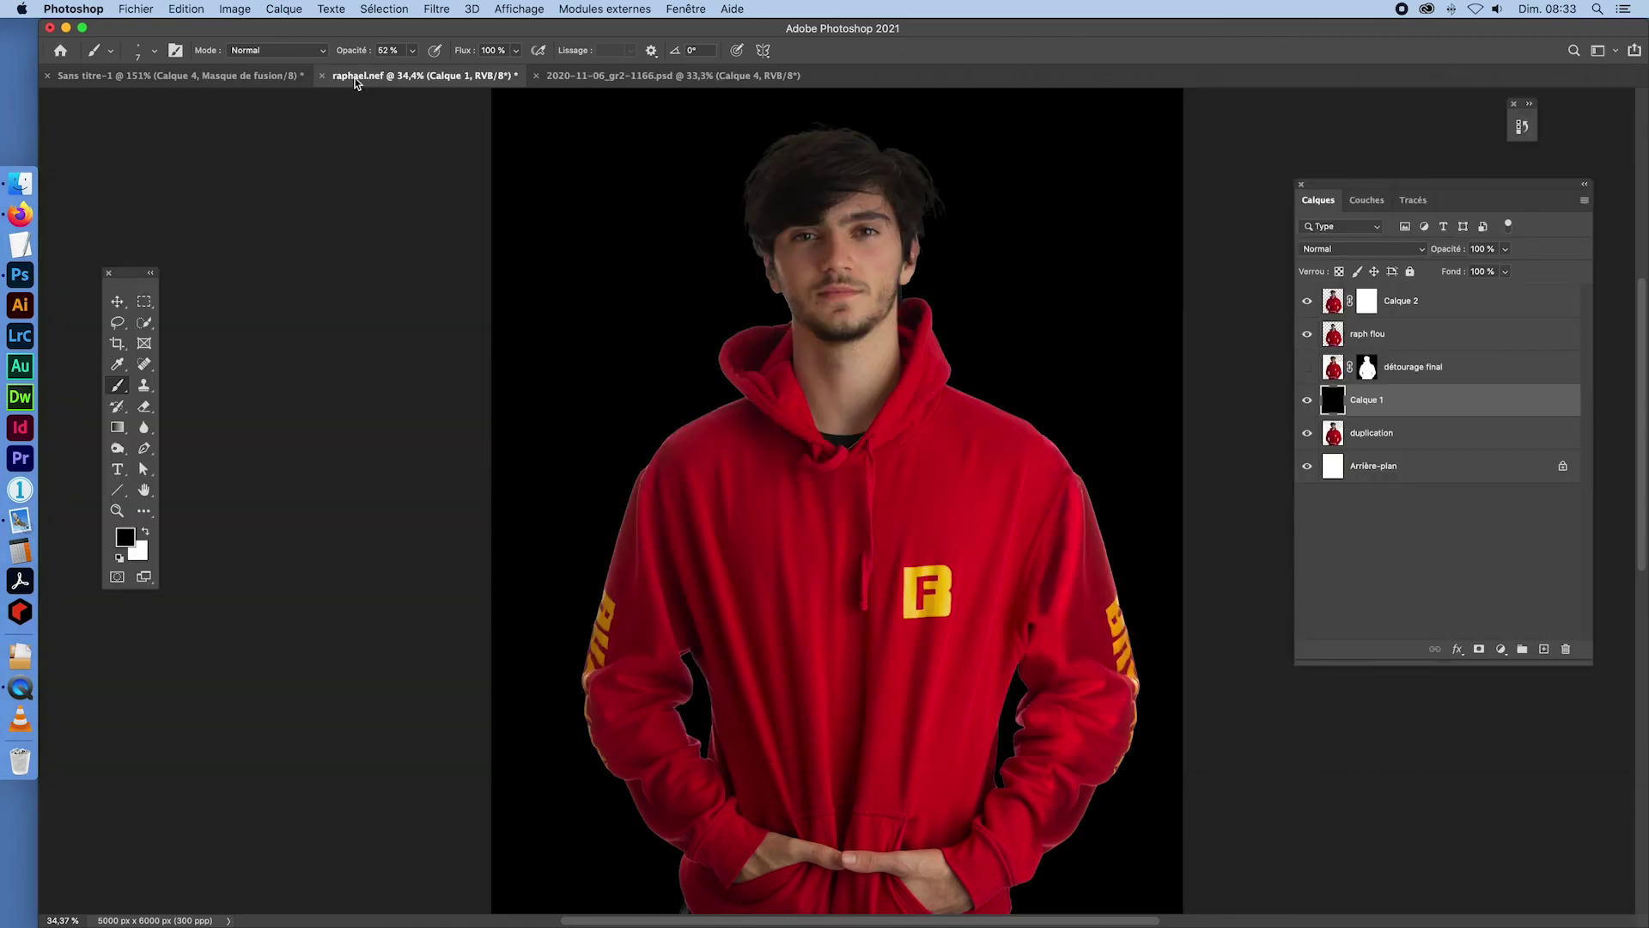
- Paste the sky and yellow fence background into raphael.nef above Calque 1, and switch to the Sans titre-1 document
key("super+v")
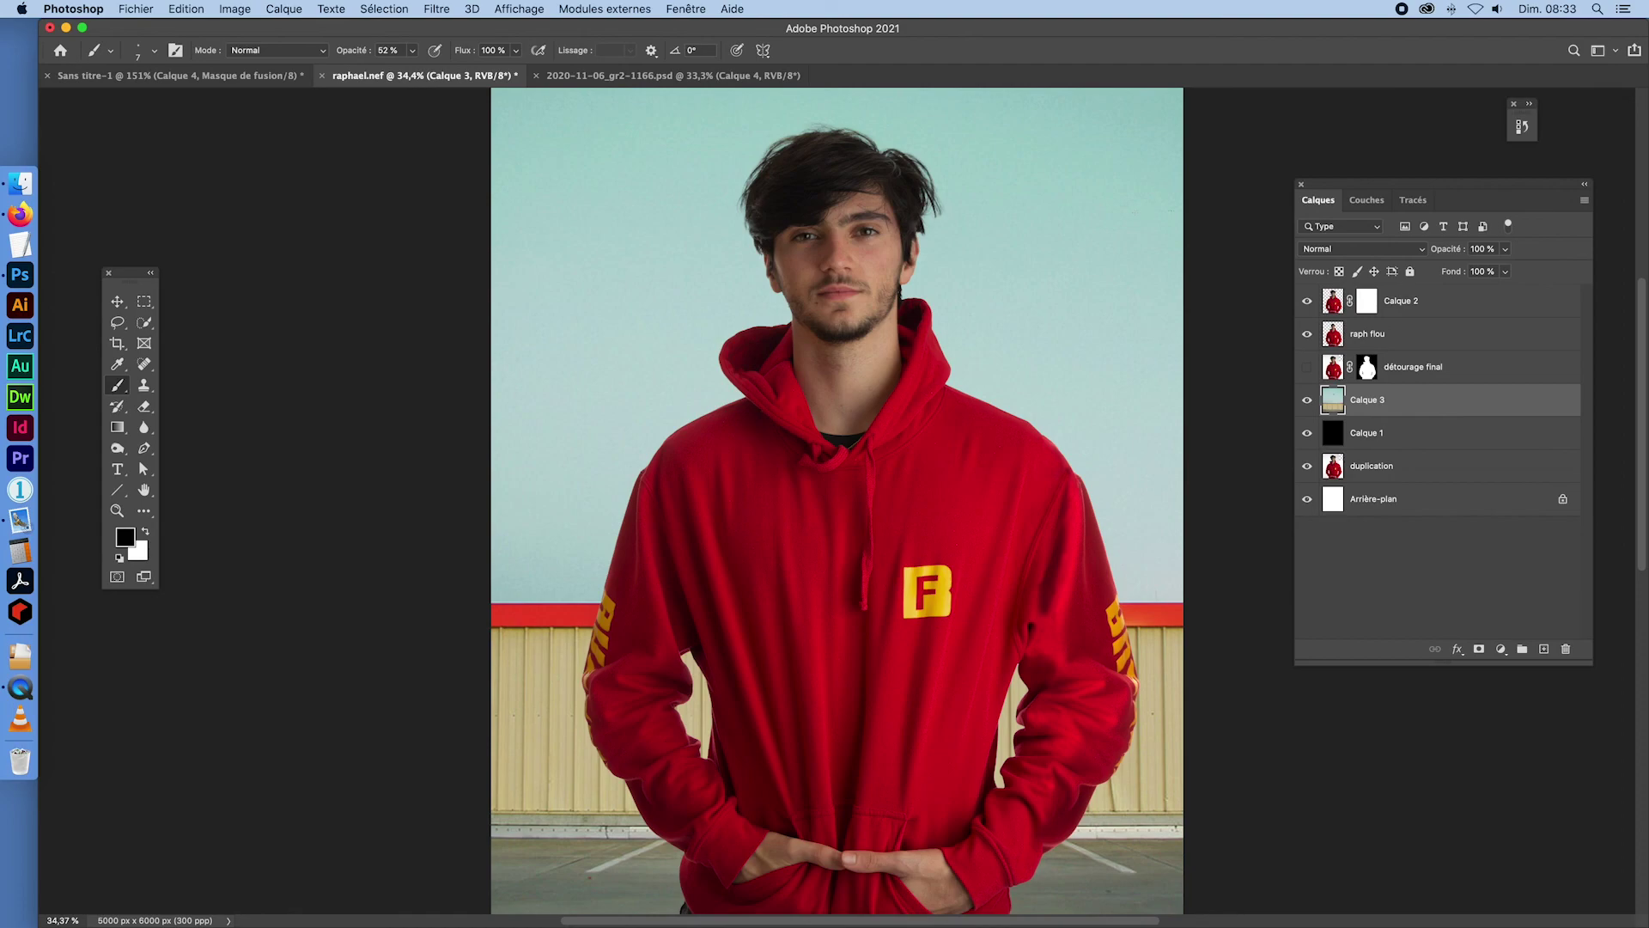
left_click(223, 77)
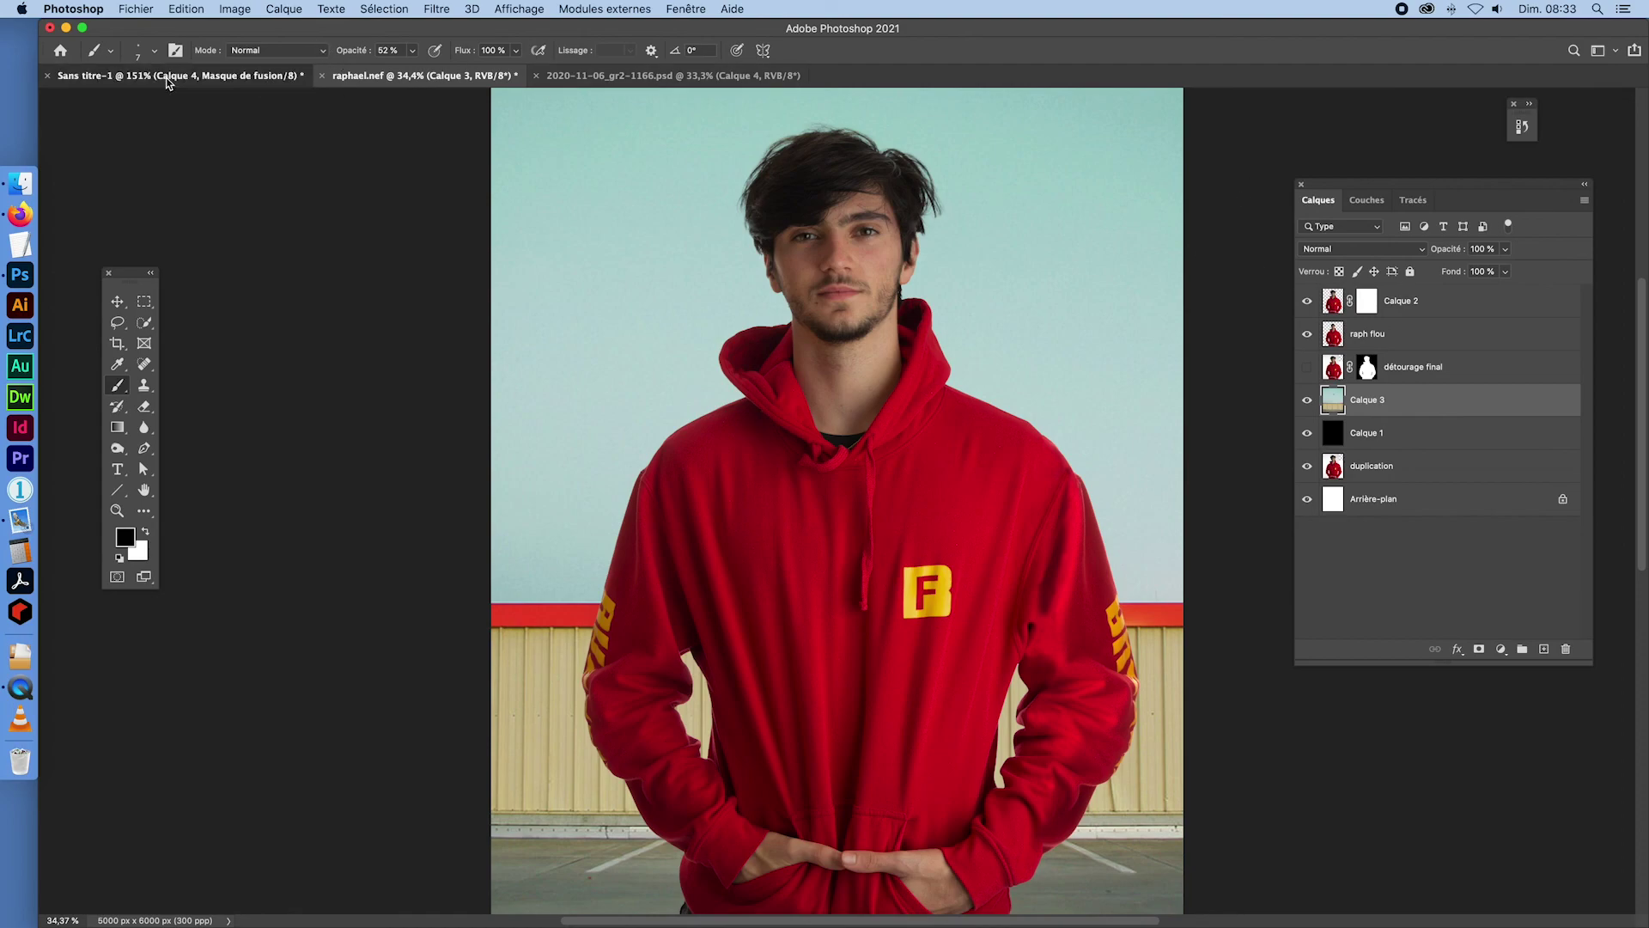